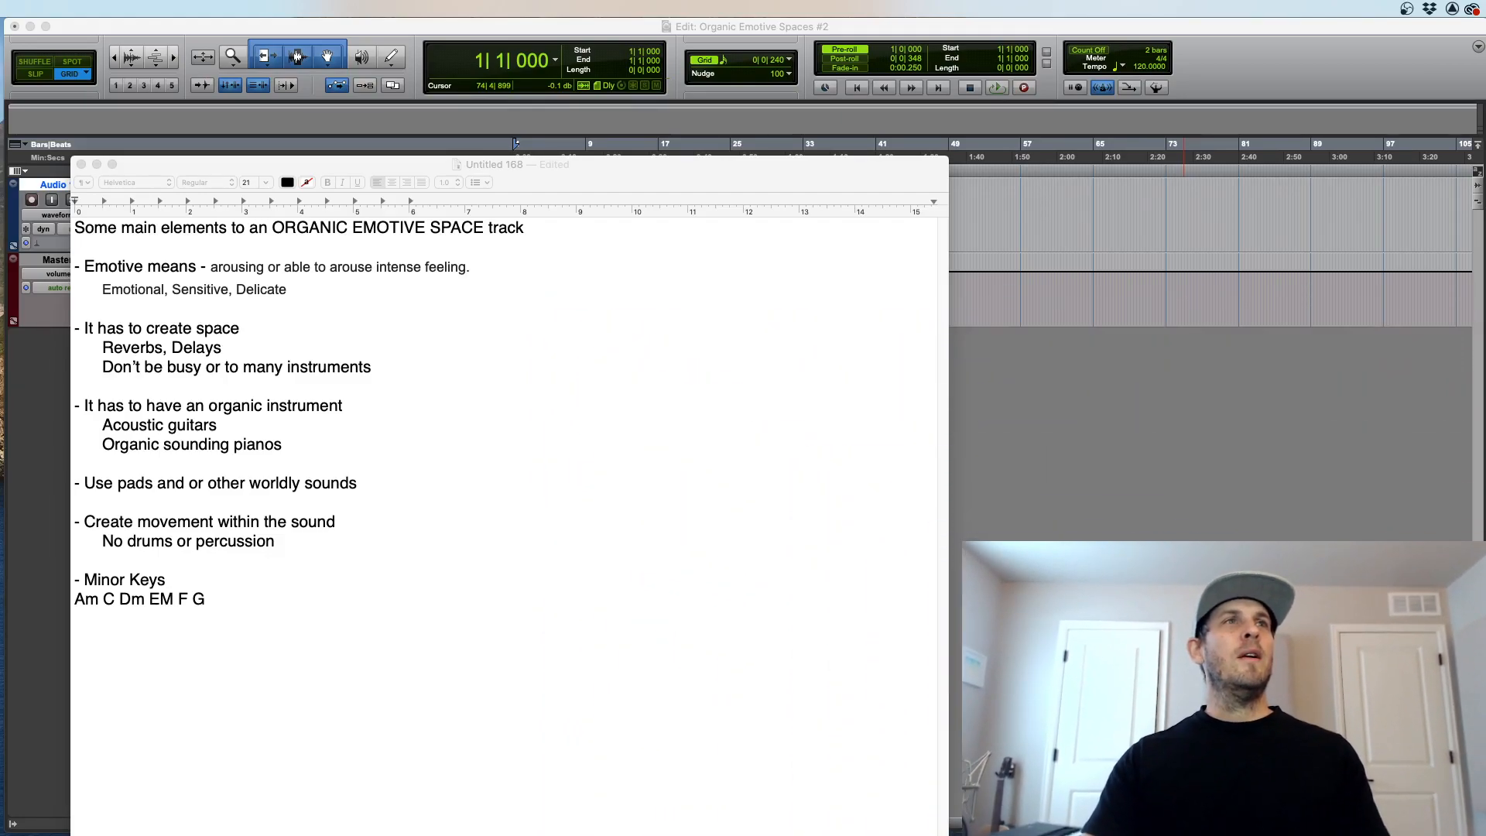
Step: Switch from the notes document to the Pro Tools session and select the Audio 1 track
{"action": "left_click_drag", "start_coordinate": [198, 173], "coordinate": [105, 145]}
{"action": "left_click", "coordinate": [195, 27]}
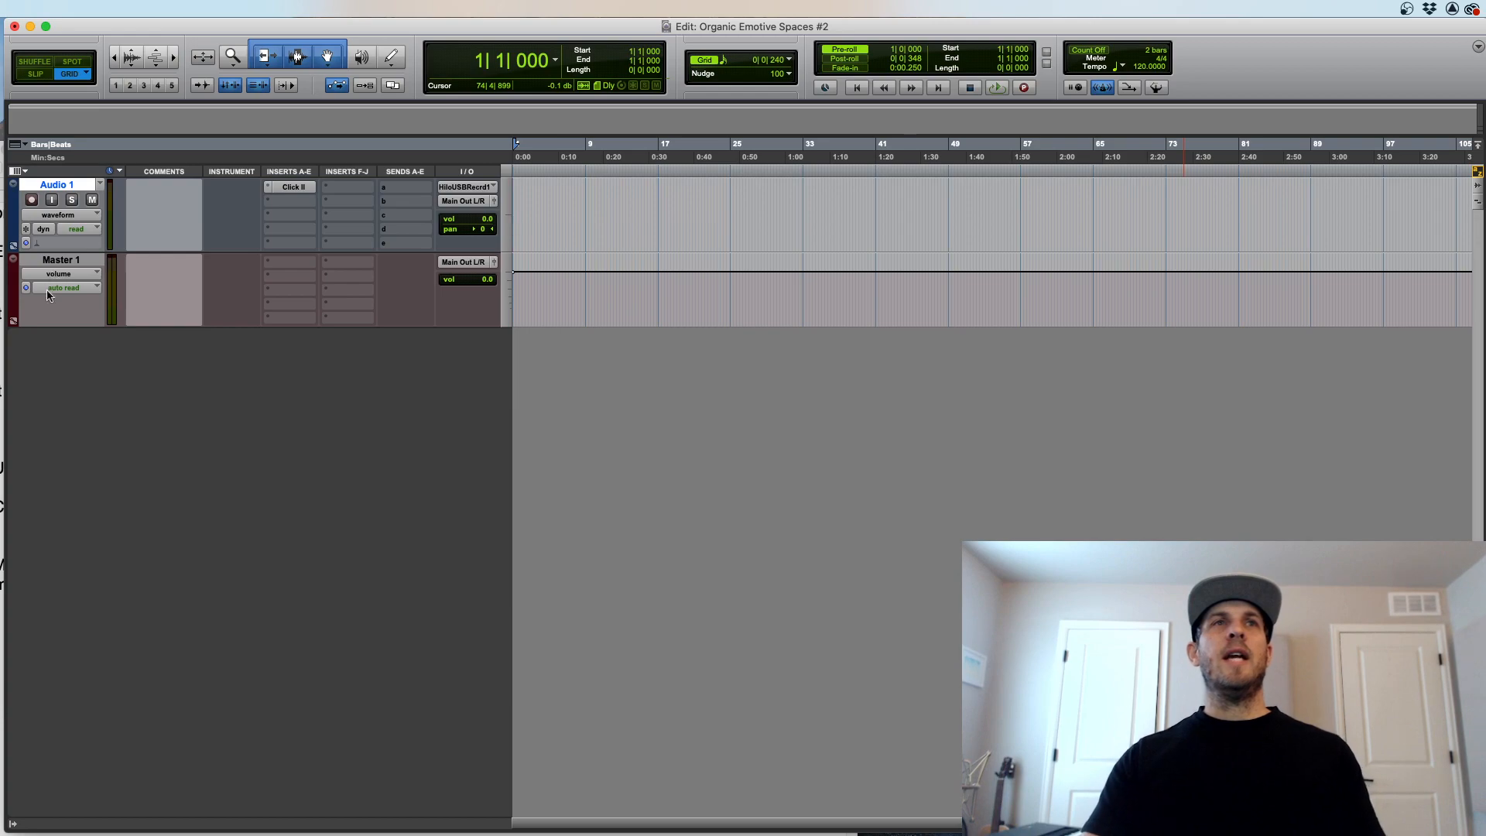
{"action": "left_click", "coordinate": [77, 186]}
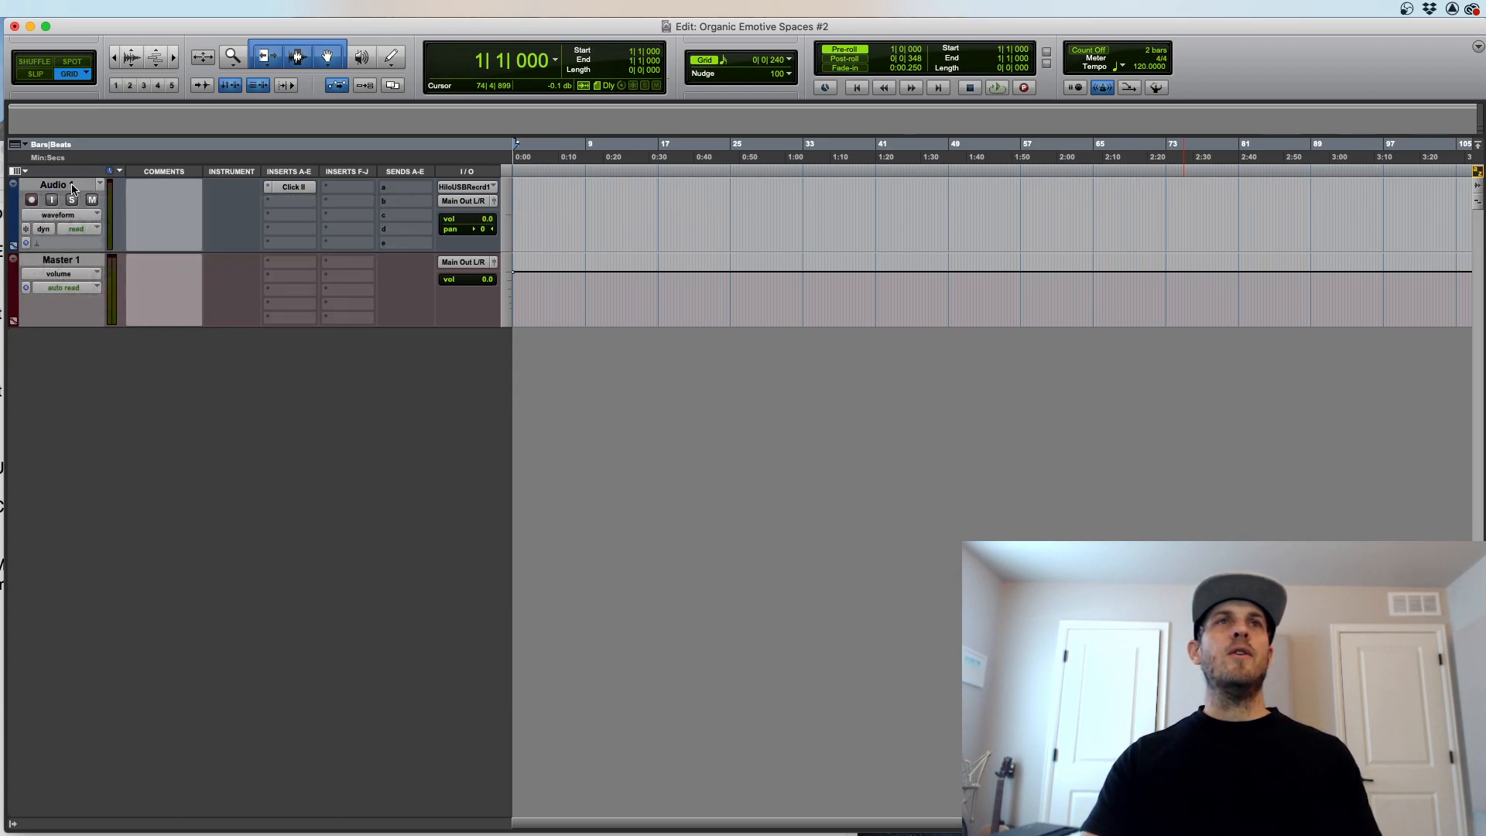
{"action": "left_click", "coordinate": [72, 188]}
Step: Create one new stereo instrument track in ticks below the Audio 1 track
{"action": "key", "text": "super+shift+n"}
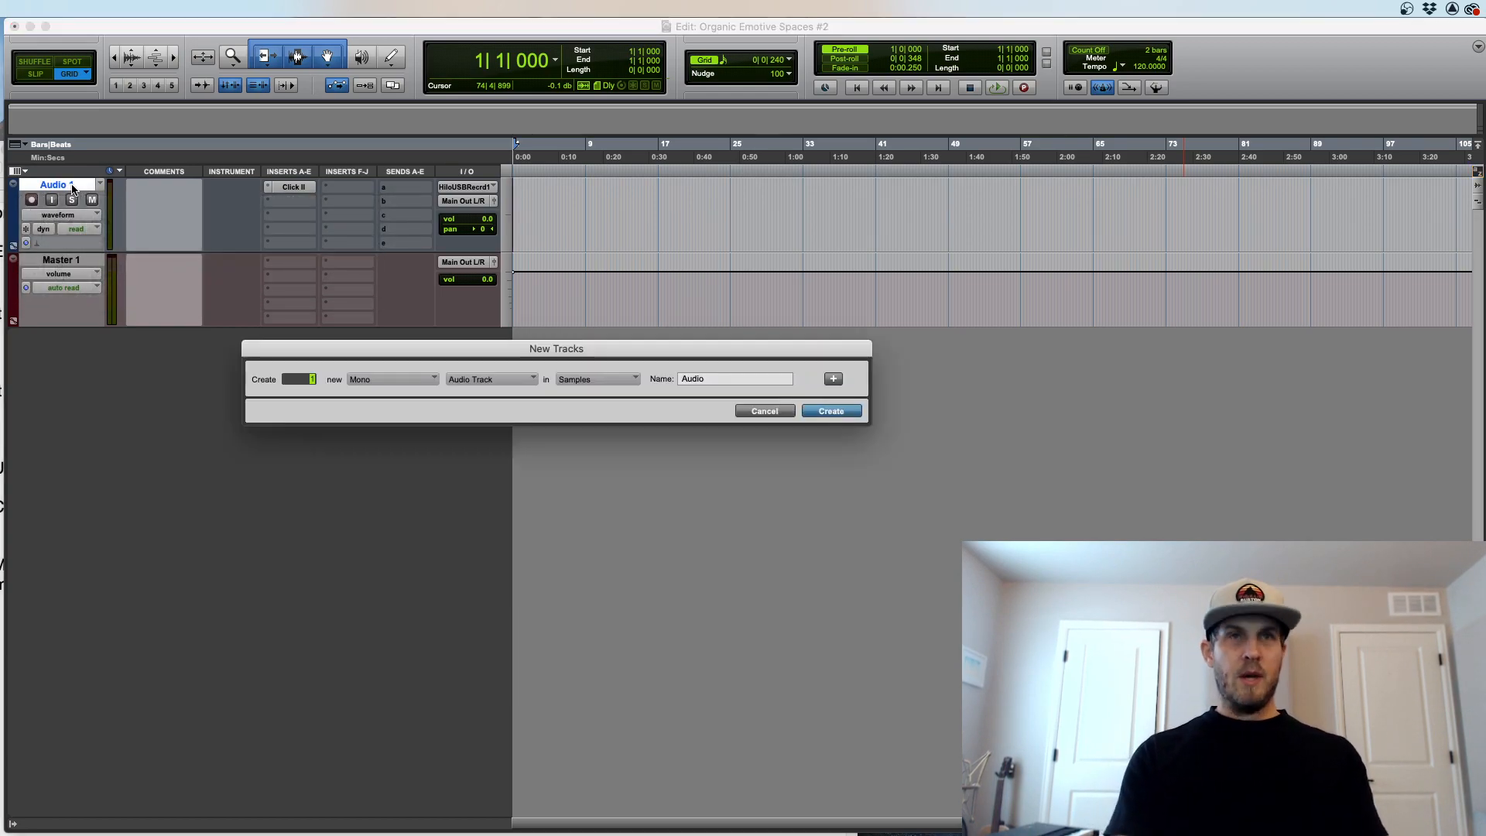
{"action": "key", "text": "super+Down"}
{"action": "key", "text": "super+Right"}
{"action": "key", "text": "super+Down"}
{"action": "key", "text": "super+Up"}
{"action": "key", "text": "super+Down"}
{"action": "key", "text": "super+Down"}
{"action": "key", "text": "super+Down"}
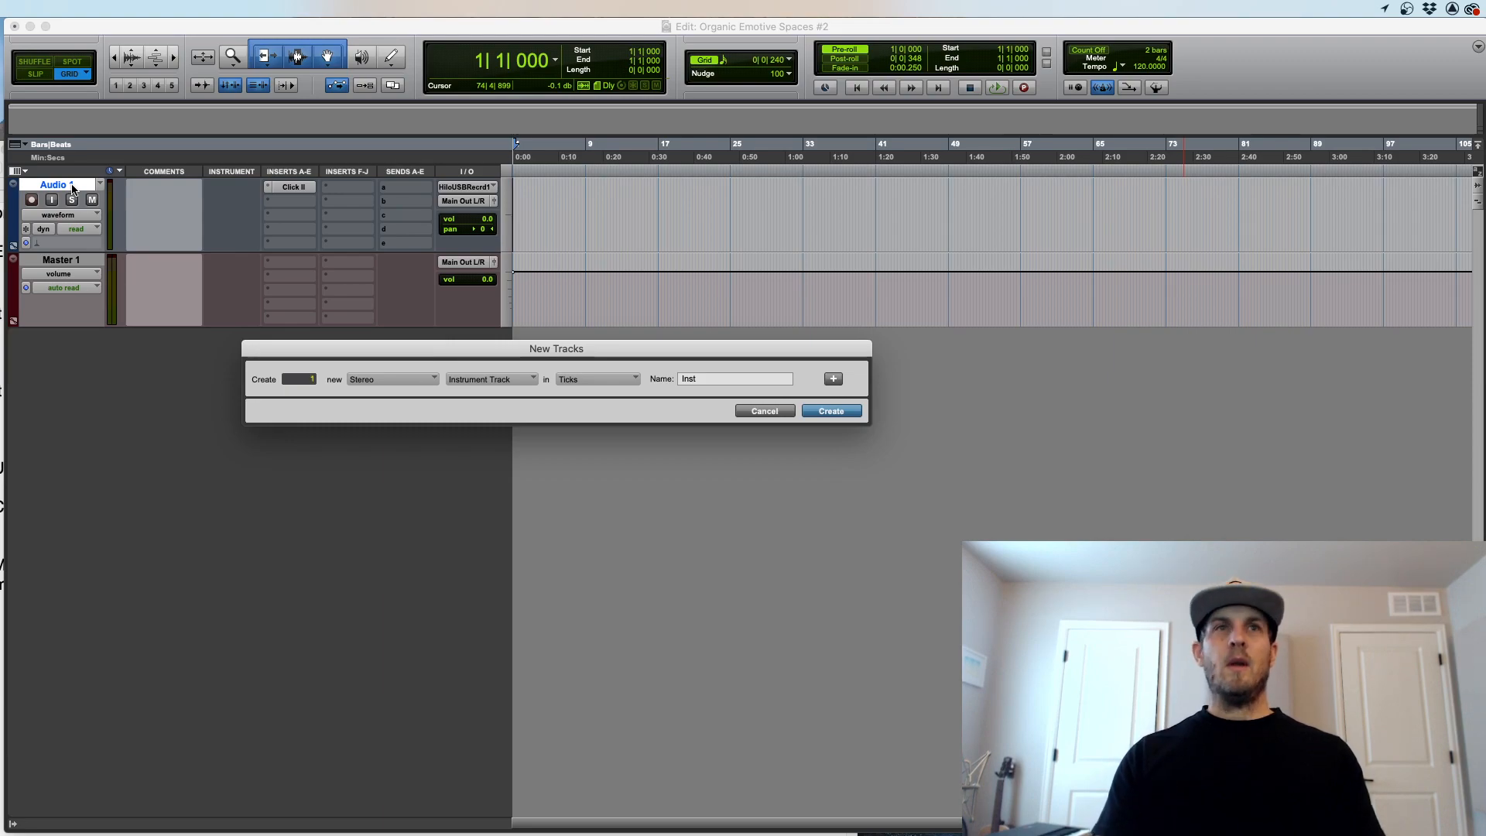
{"action": "key", "text": "Return"}
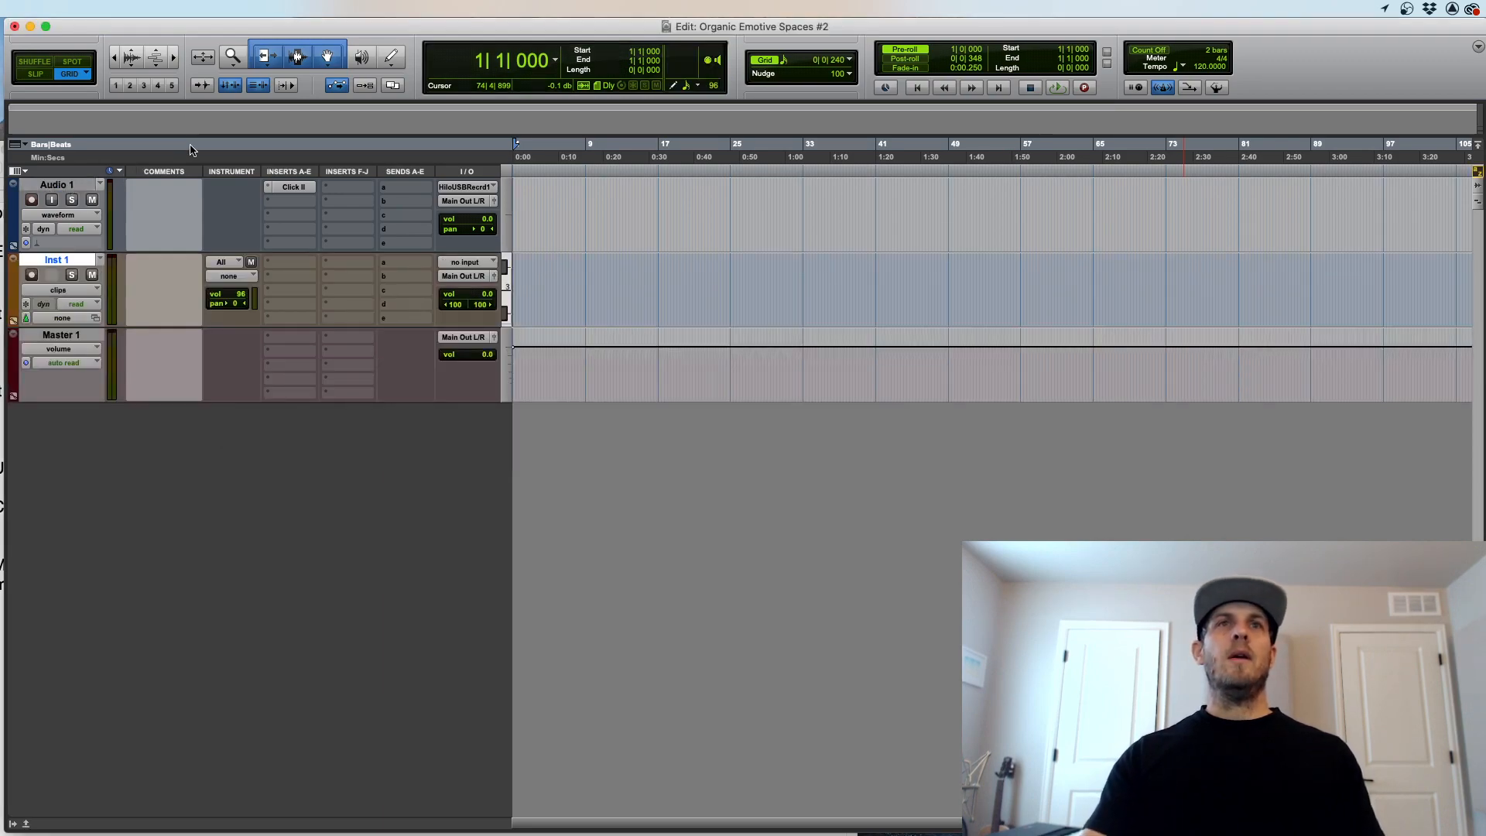
Step: Insert the stereo Kontakt plug-in from Native Instruments on the Inst 1 track and move its window fully into view
{"action": "left_click", "coordinate": [302, 265]}
{"action": "mouse_move", "coordinate": [301, 265]}
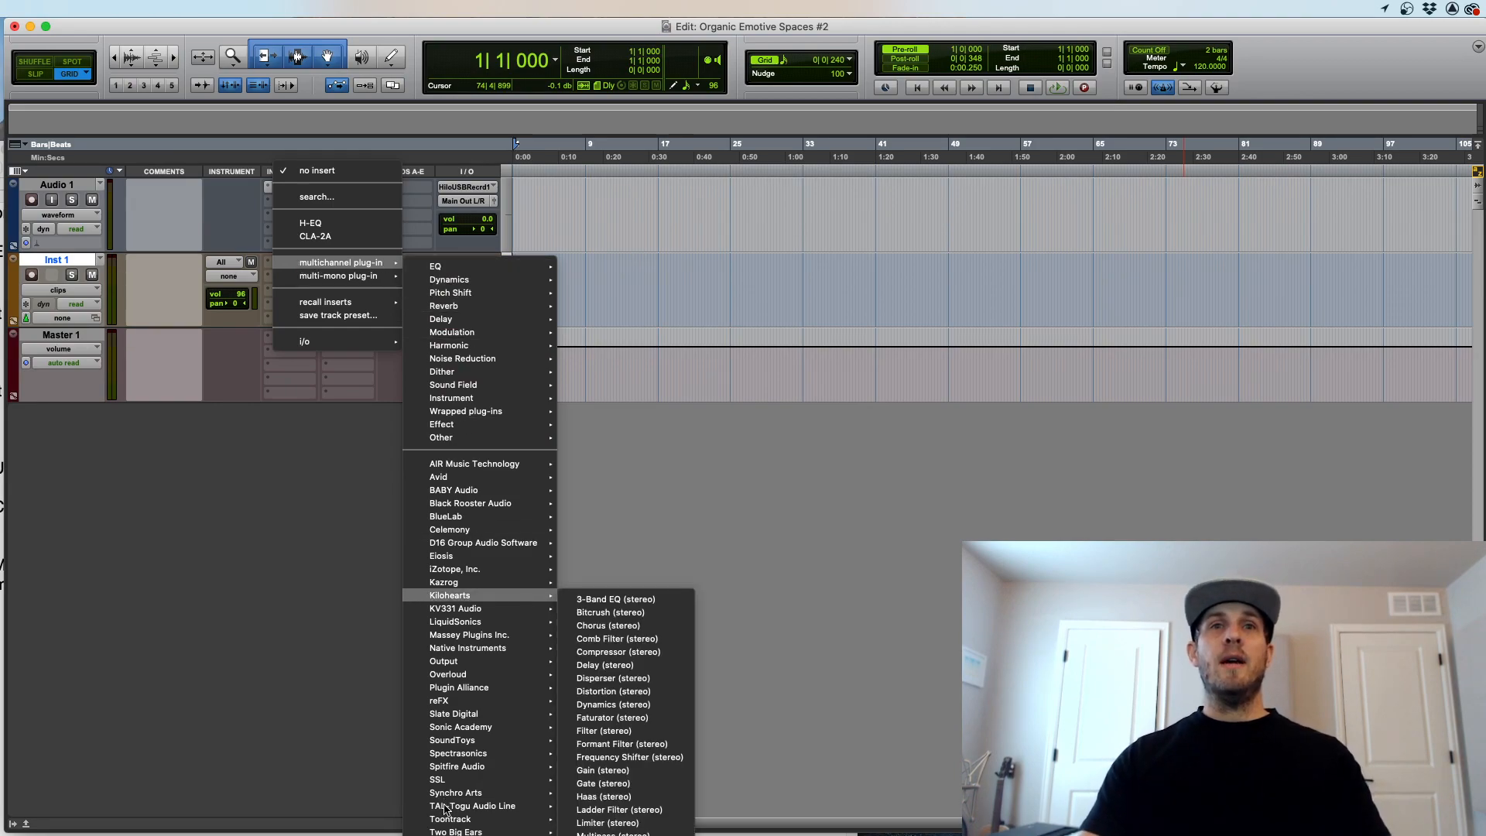
{"action": "mouse_move", "coordinate": [463, 654]}
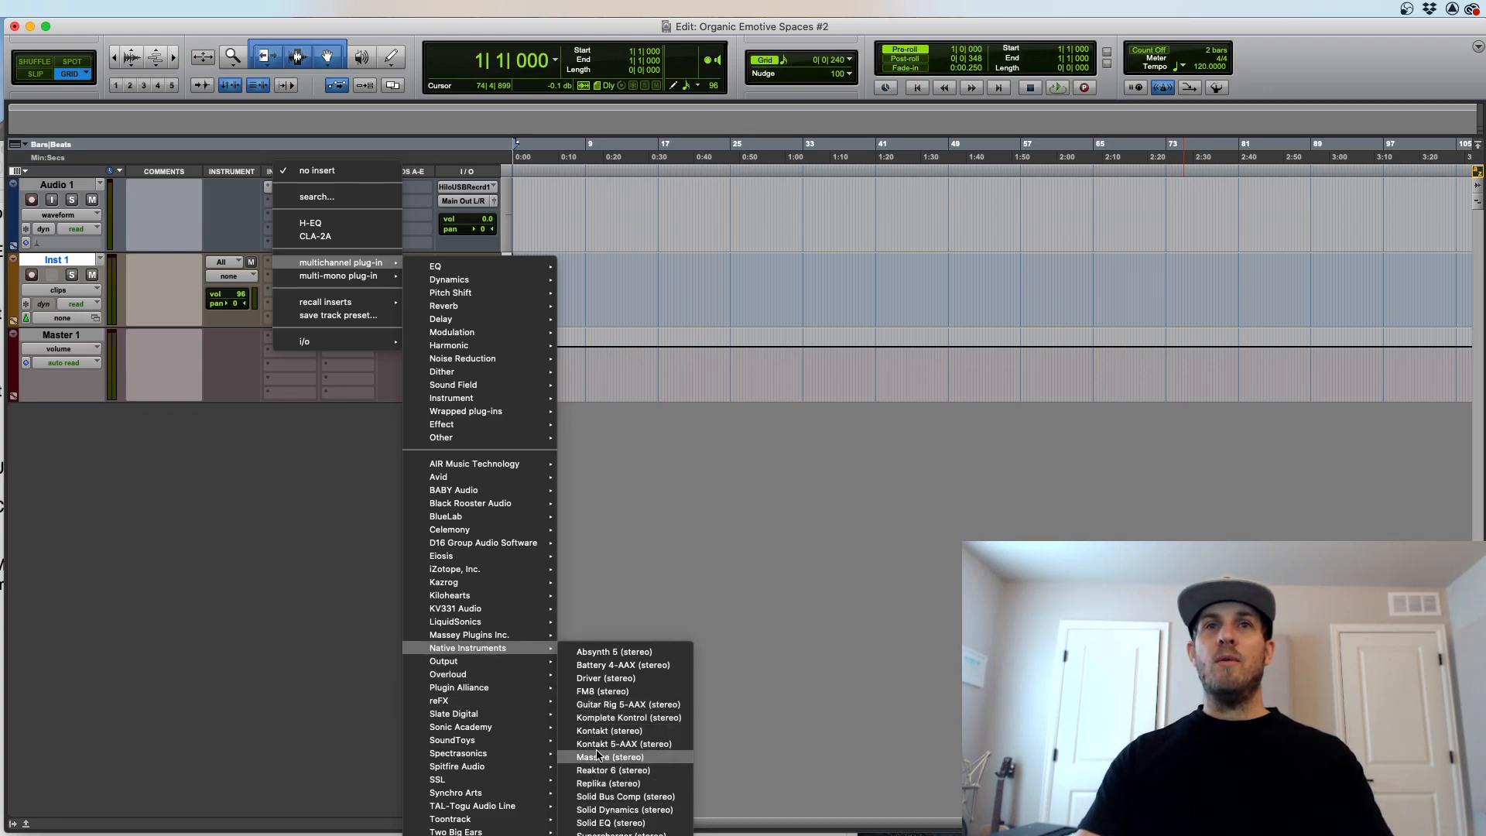
{"action": "left_click", "coordinate": [596, 732]}
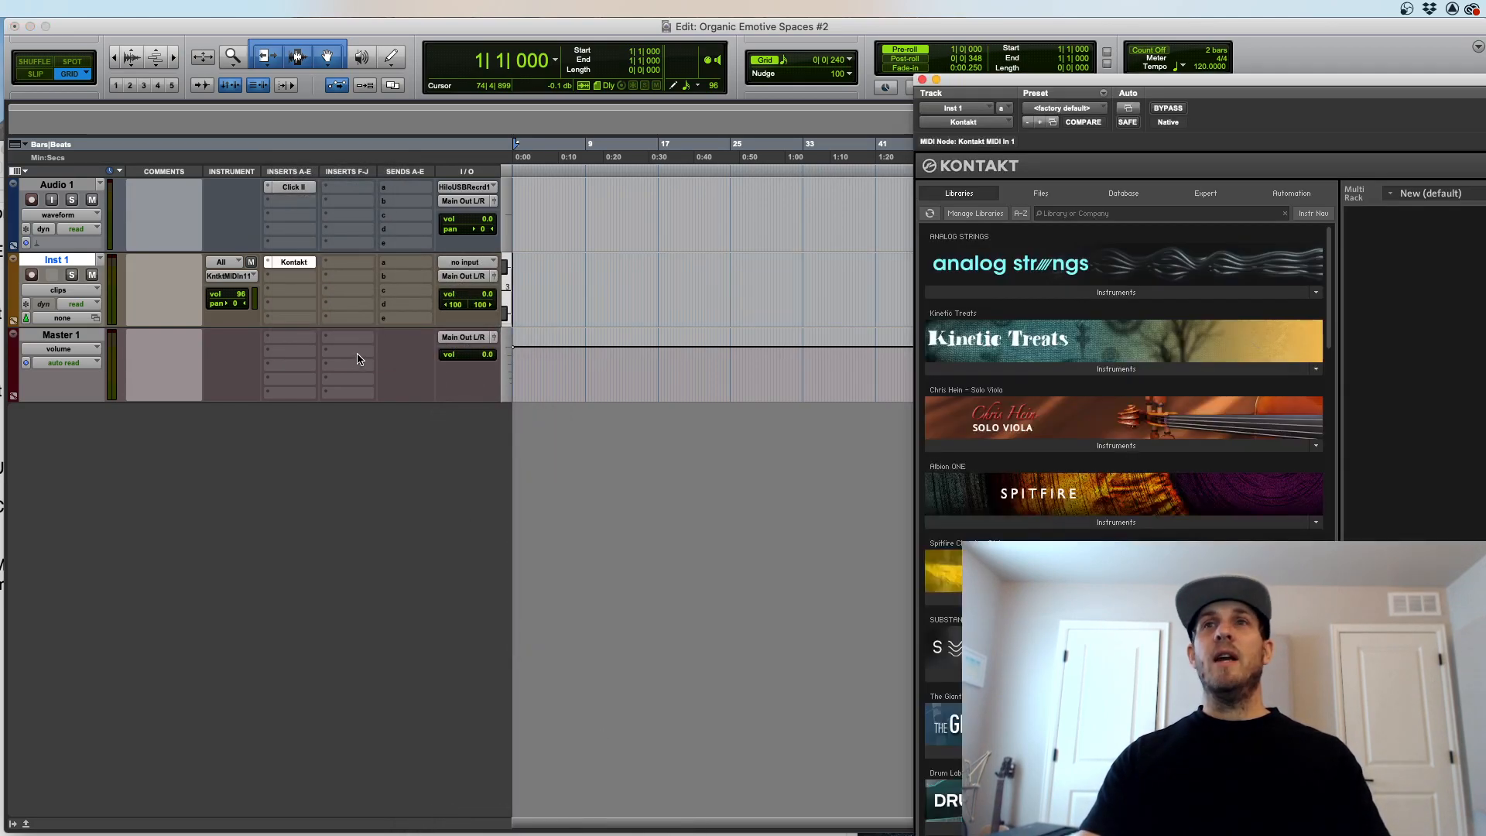
{"action": "left_click_drag", "start_coordinate": [1282, 76], "coordinate": [671, 31]}
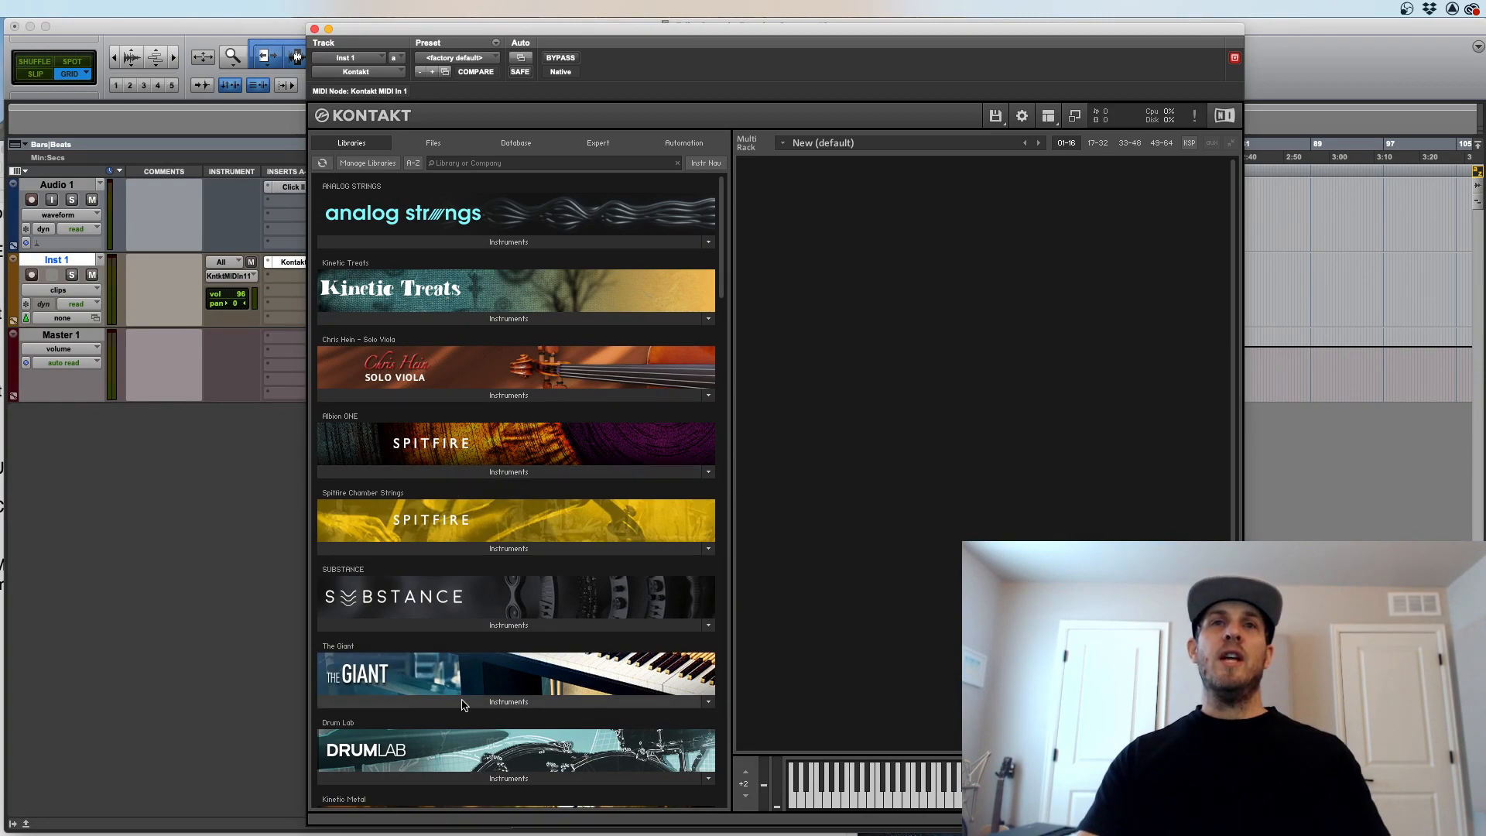
Step: Find the REV library in Kontakt and load REV - Loops.nki into the rack
{"action": "left_click_drag", "start_coordinate": [719, 295], "coordinate": [745, 728]}
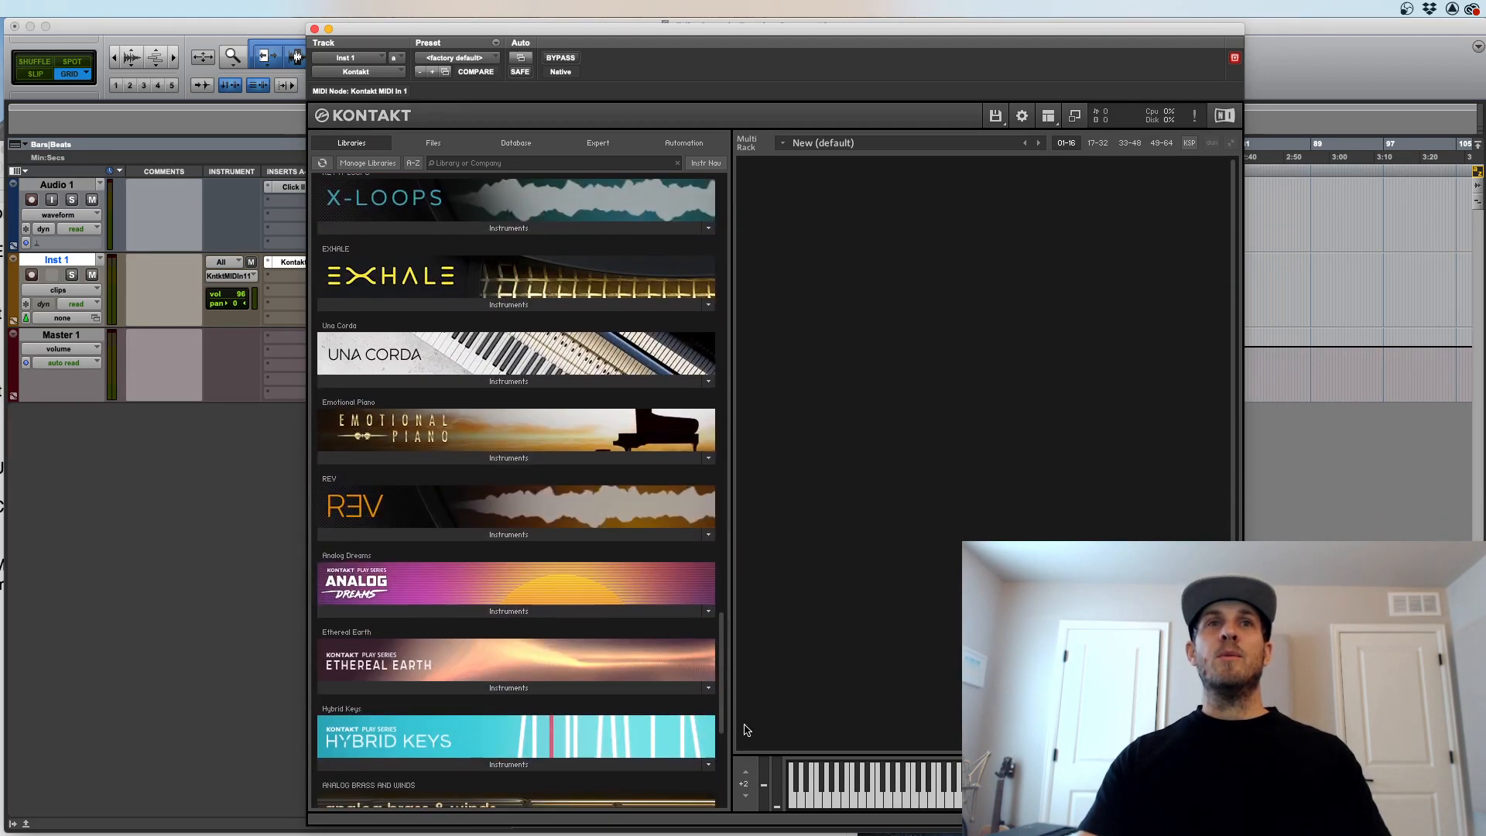
{"action": "left_click", "coordinate": [526, 534]}
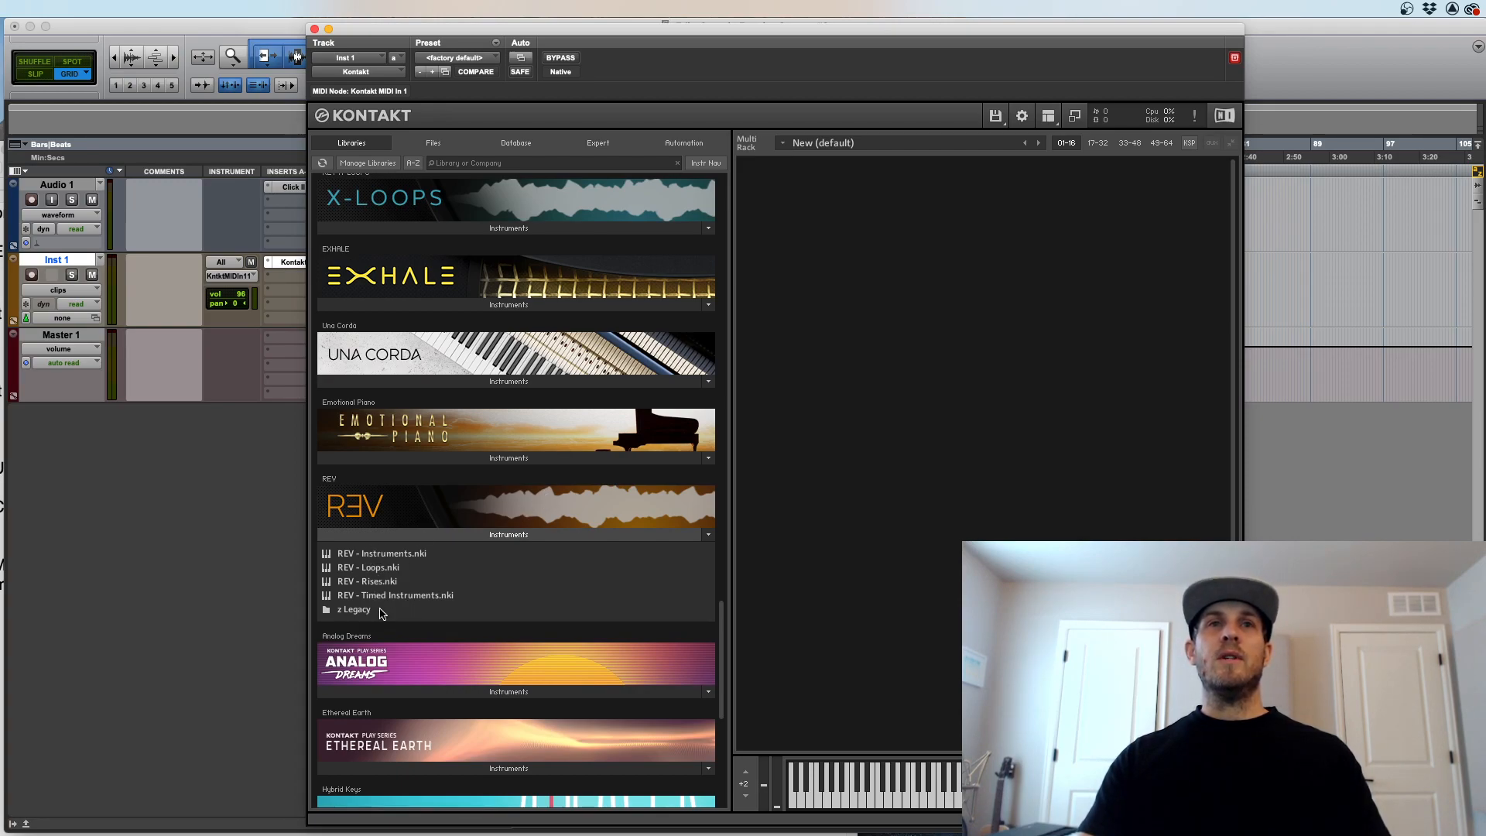
{"action": "left_click", "coordinate": [380, 569]}
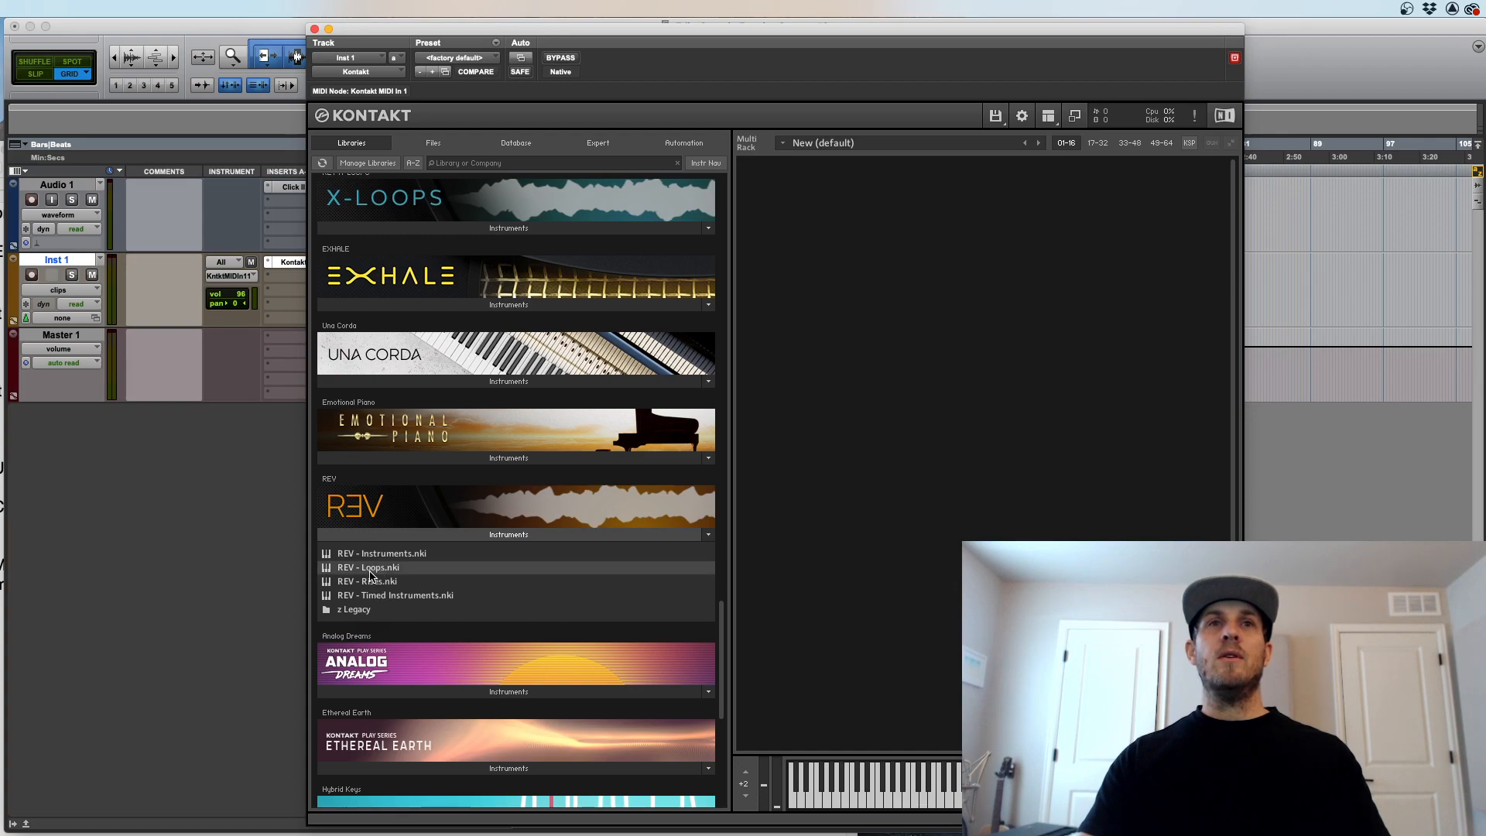
{"action": "left_click_drag", "start_coordinate": [373, 572], "coordinate": [844, 522]}
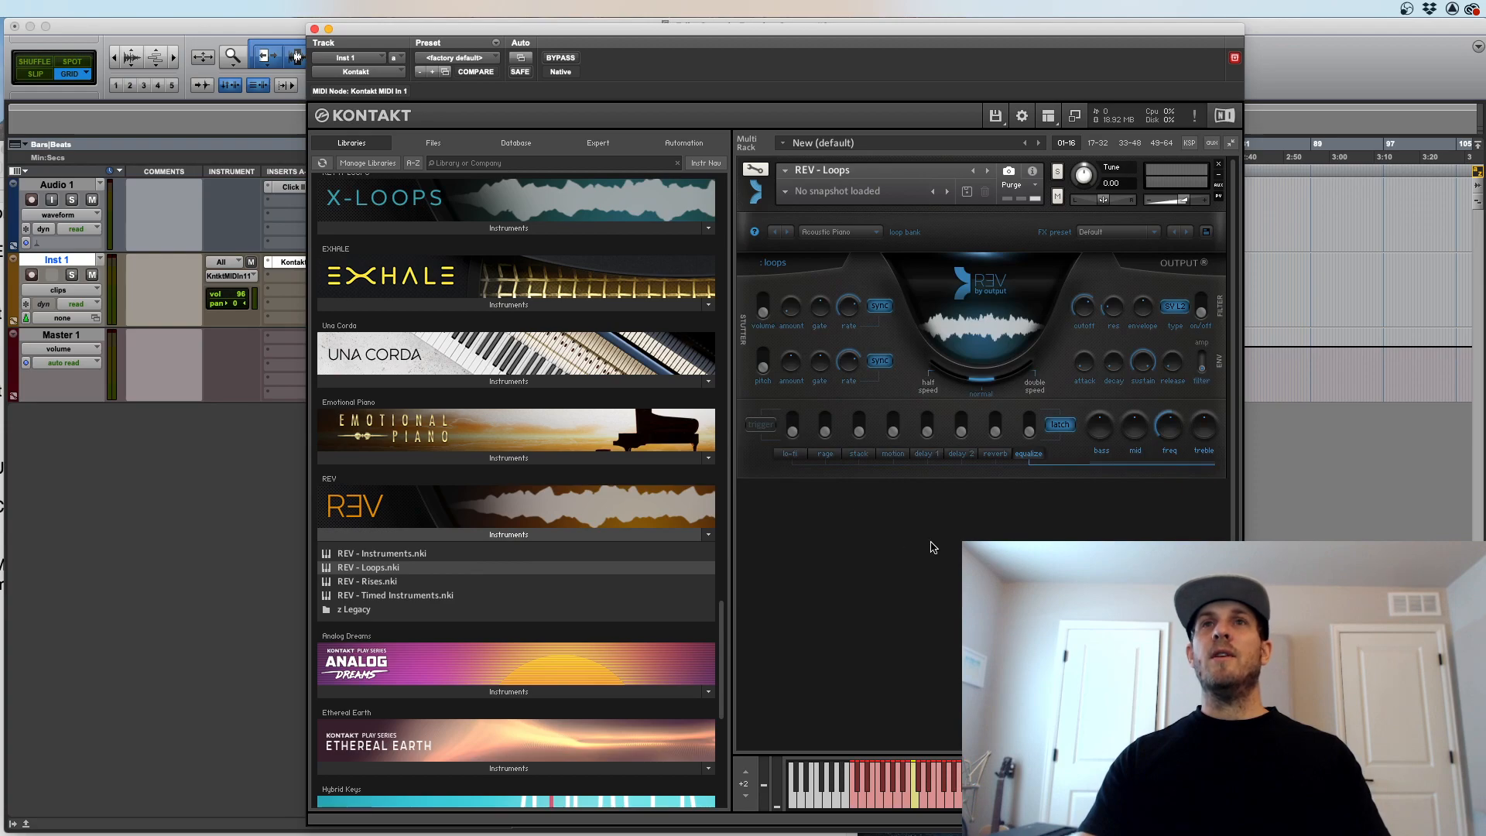
Step: Record-enable the Inst 1 track and switch the instrument in the Kontakt rack to REV - Instruments
{"action": "left_click", "coordinate": [34, 275]}
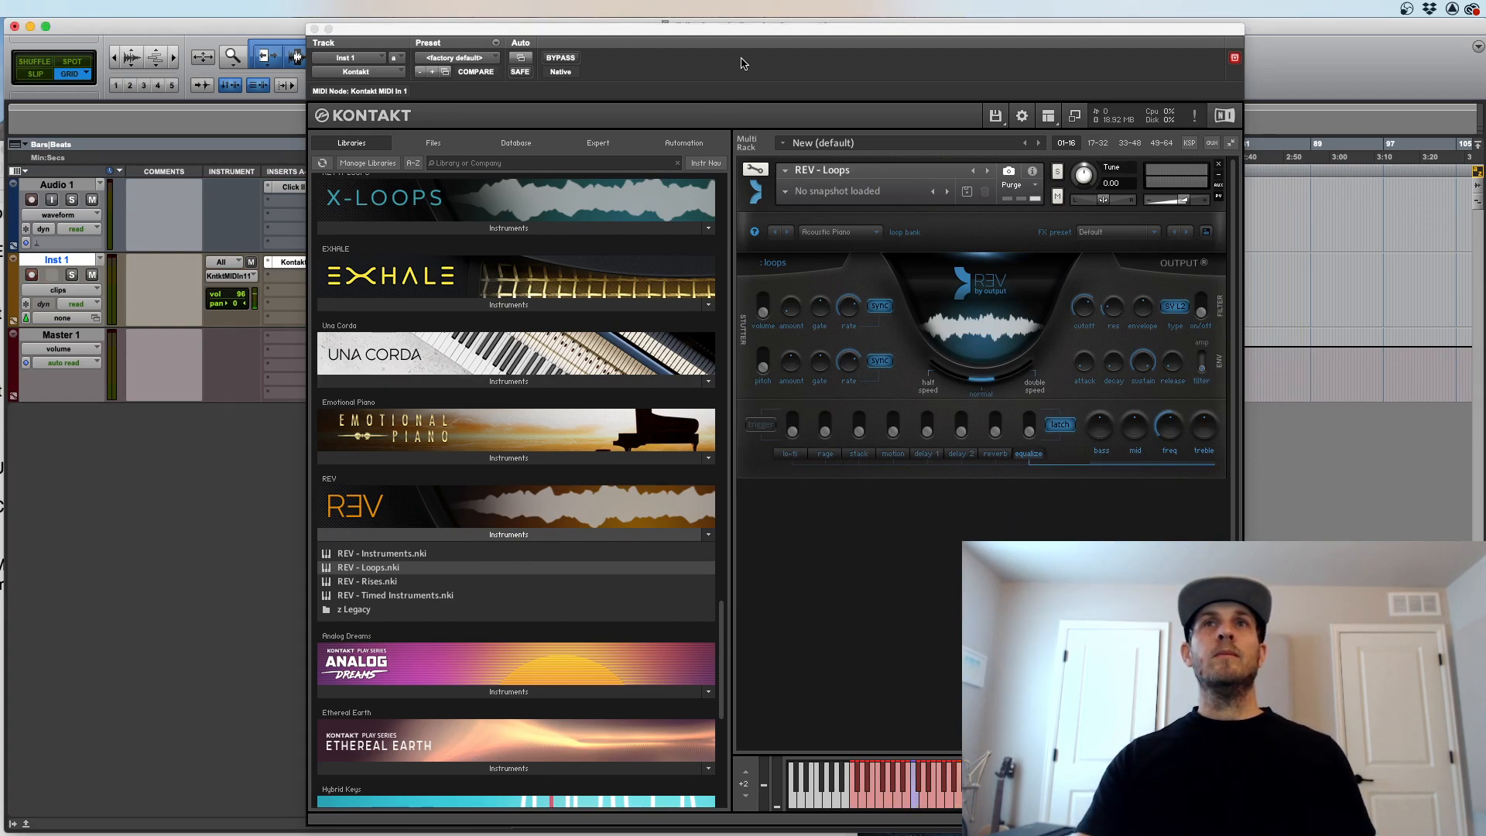
{"action": "left_click_drag", "start_coordinate": [736, 34], "coordinate": [926, 32]}
{"action": "left_click", "coordinate": [1028, 195]}
{"action": "left_click", "coordinate": [1055, 186]}
{"action": "left_click", "coordinate": [1038, 193]}
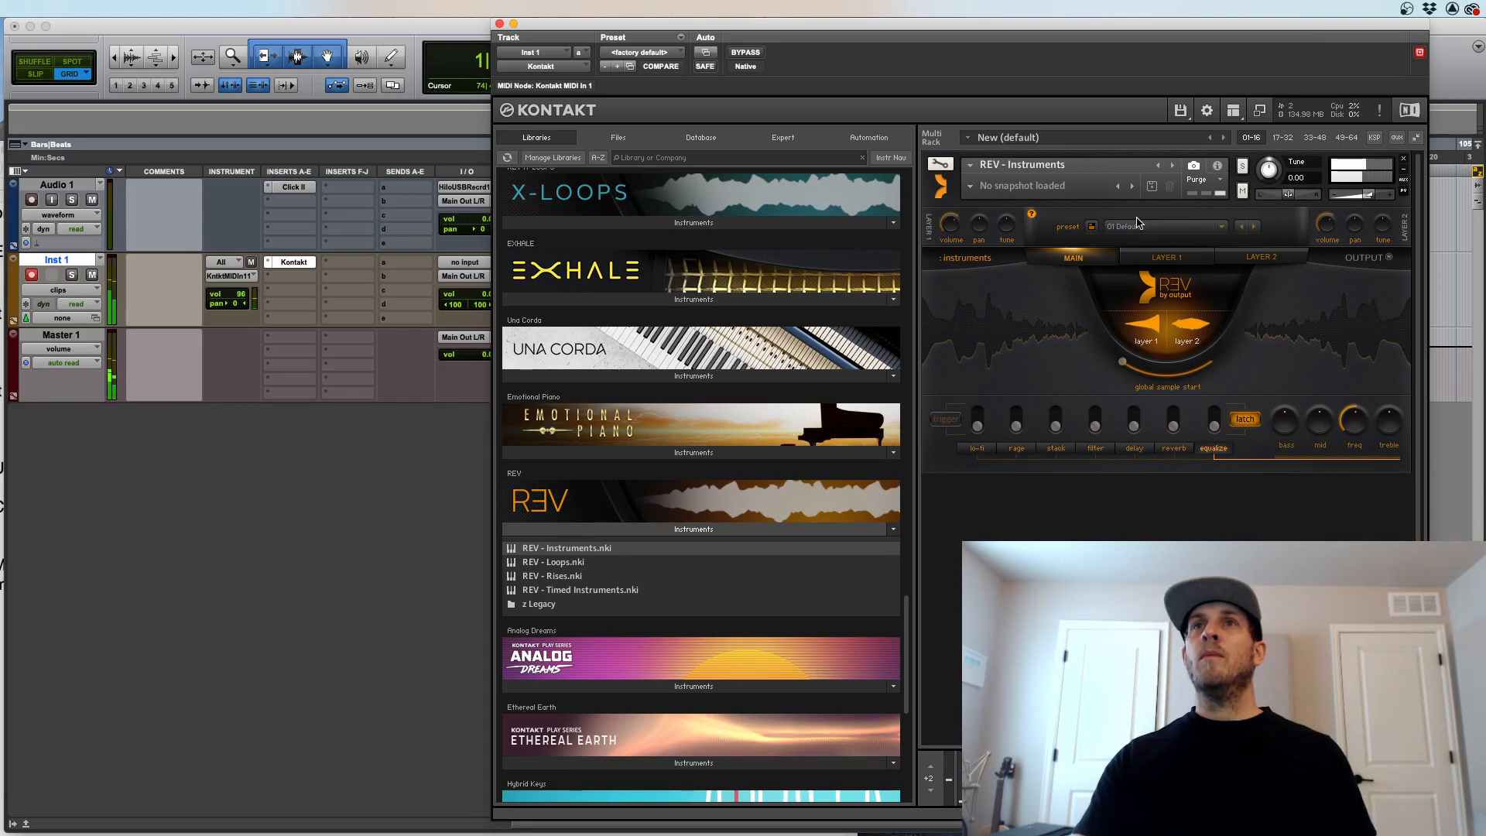
Step: Move the Kontakt window clear of the transport, set the session tempo to 80 BPM, and play from the start to test it
{"action": "left_click_drag", "start_coordinate": [1231, 29], "coordinate": [816, 30]}
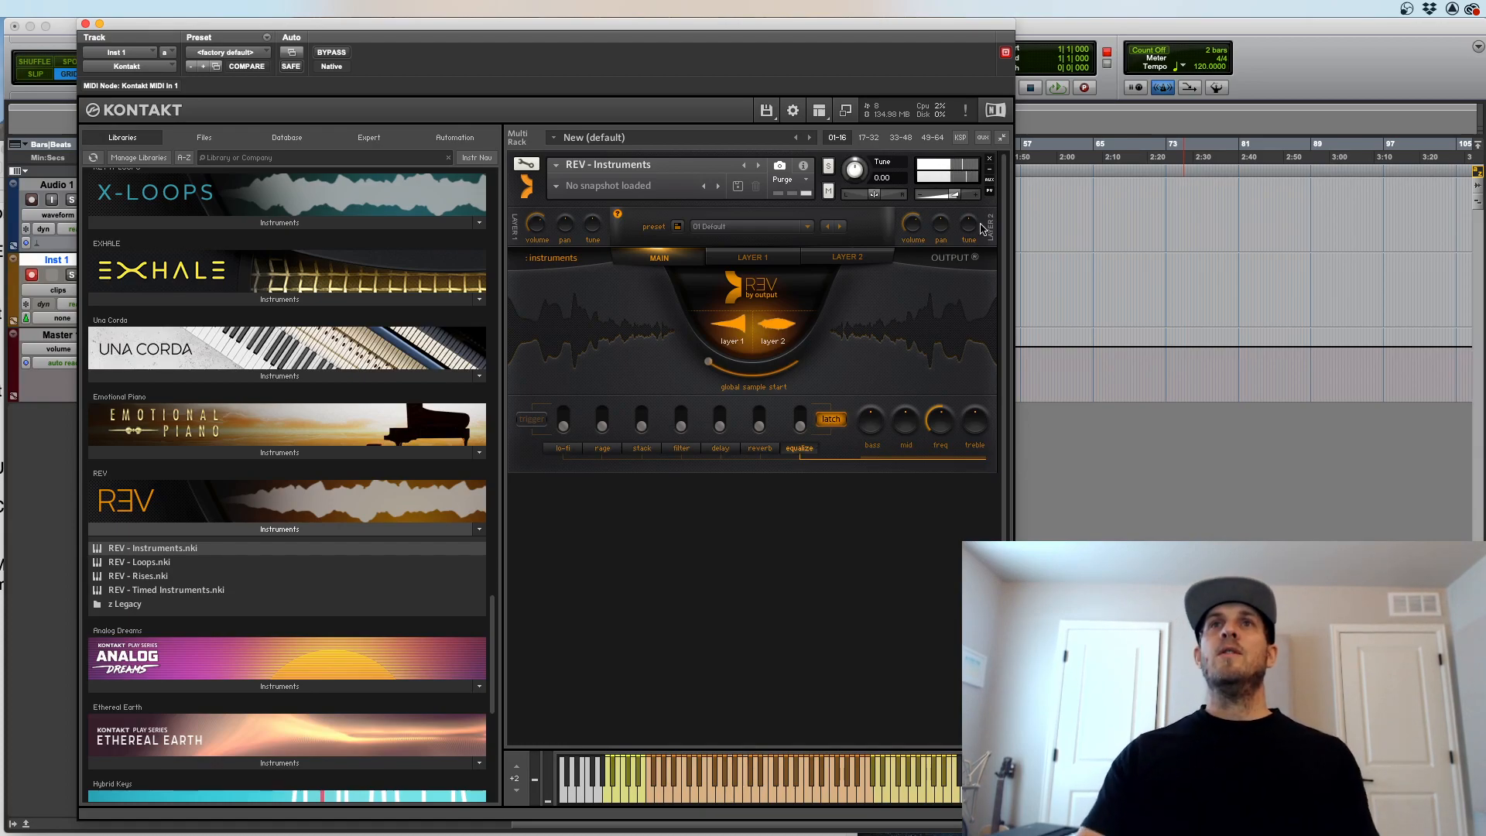
{"action": "left_click_drag", "start_coordinate": [996, 24], "coordinate": [996, 27]}
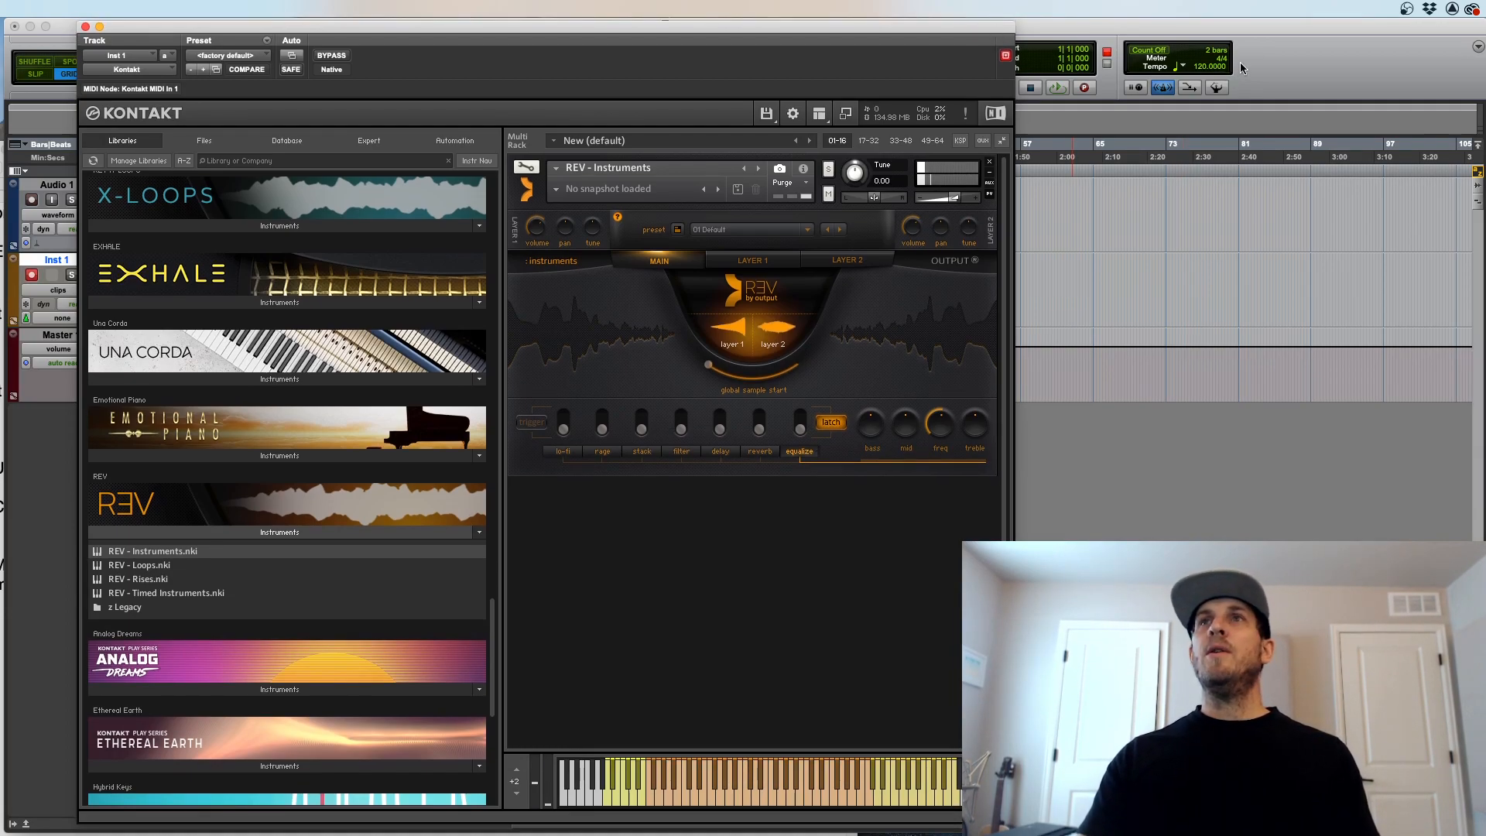
{"action": "left_click_drag", "start_coordinate": [1184, 49], "coordinate": [1181, 49]}
{"action": "left_click_drag", "start_coordinate": [981, 30], "coordinate": [1315, 267]}
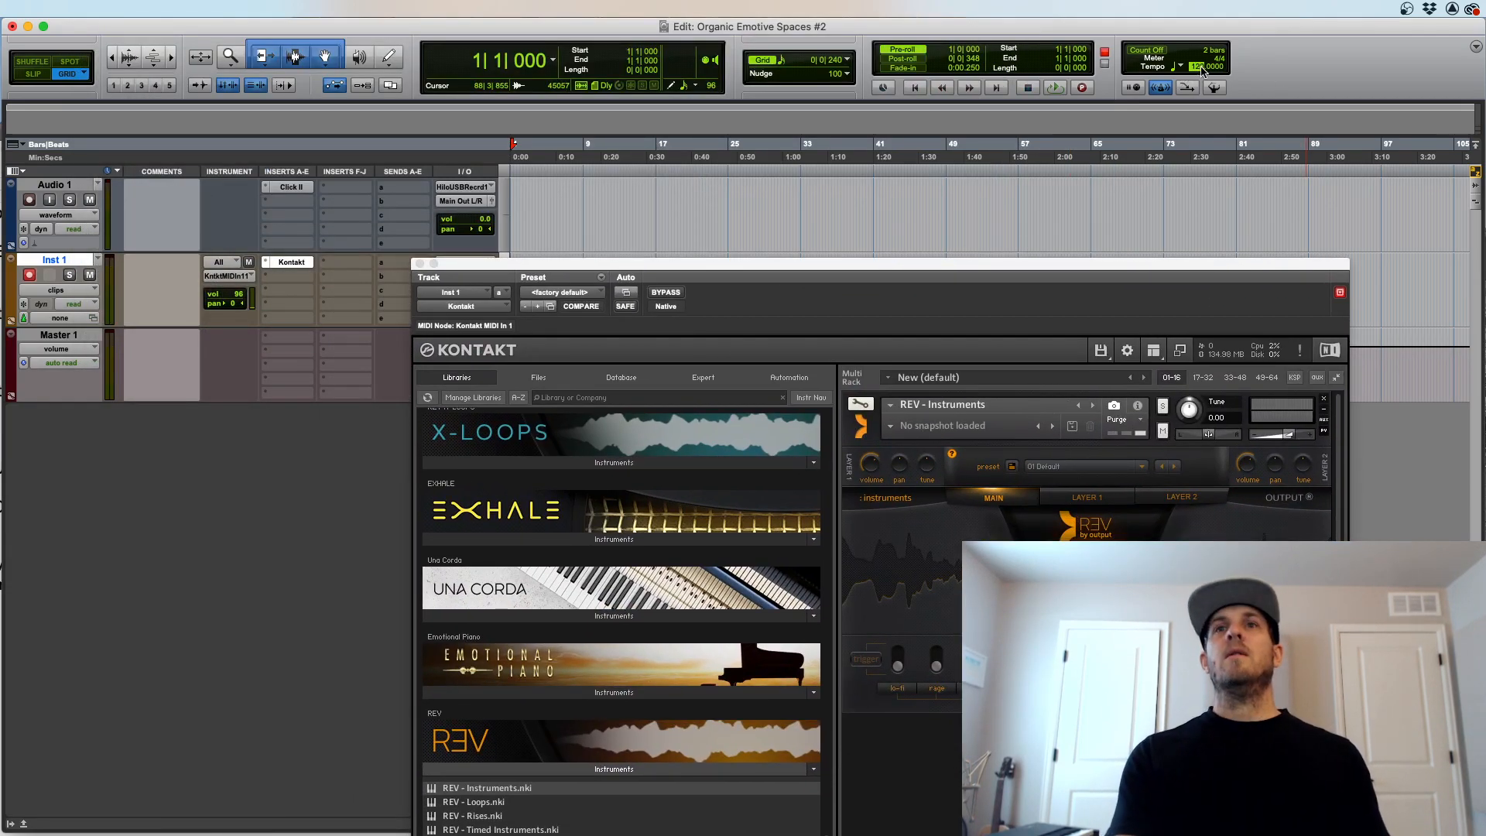
{"action": "key", "text": "space"}
{"action": "key", "text": "space"}
{"action": "key", "text": "Return"}
{"action": "key", "text": "space"}
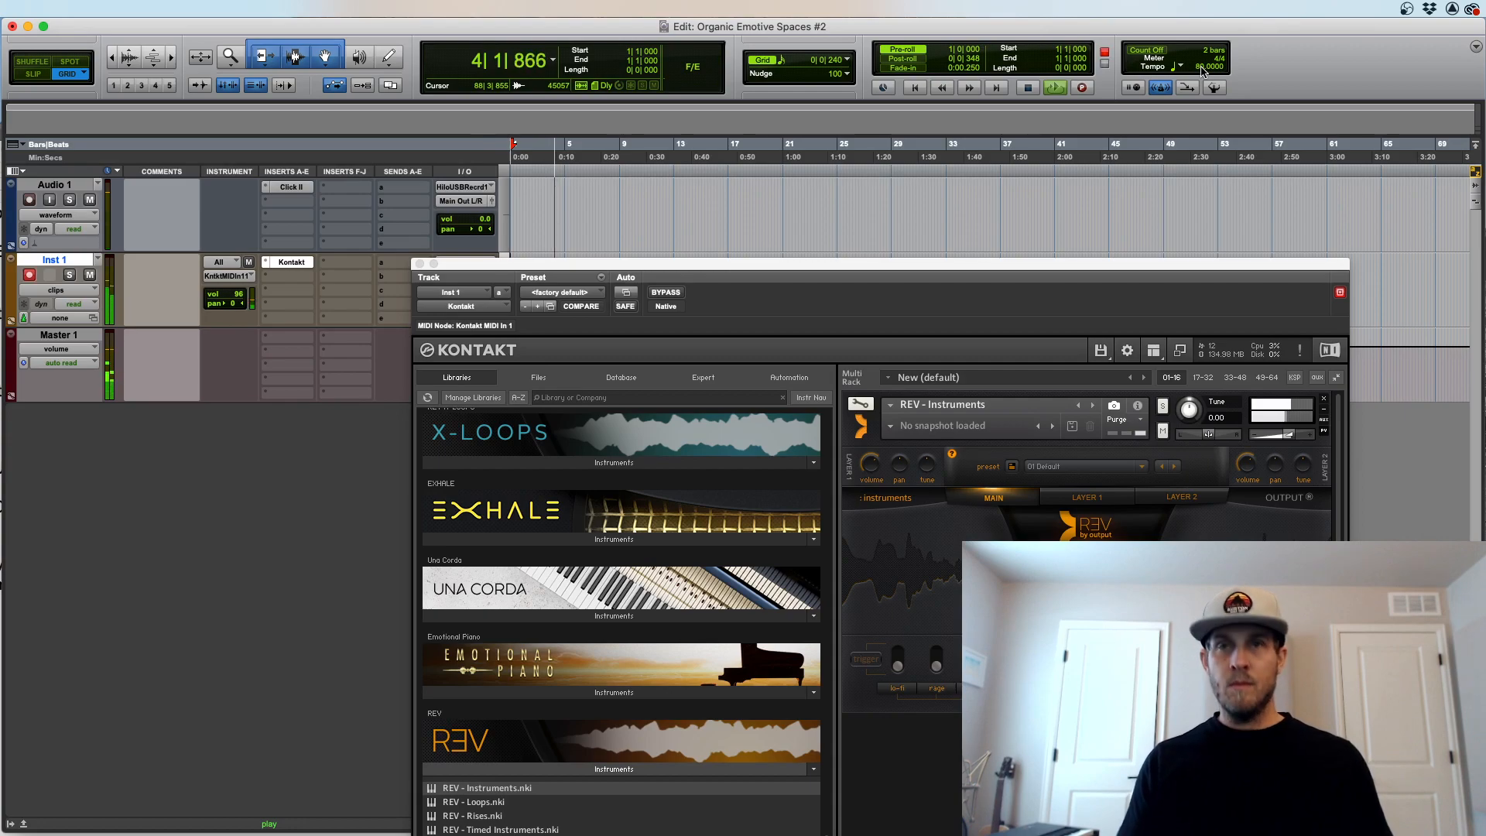
{"action": "left_click", "coordinate": [1028, 87]}
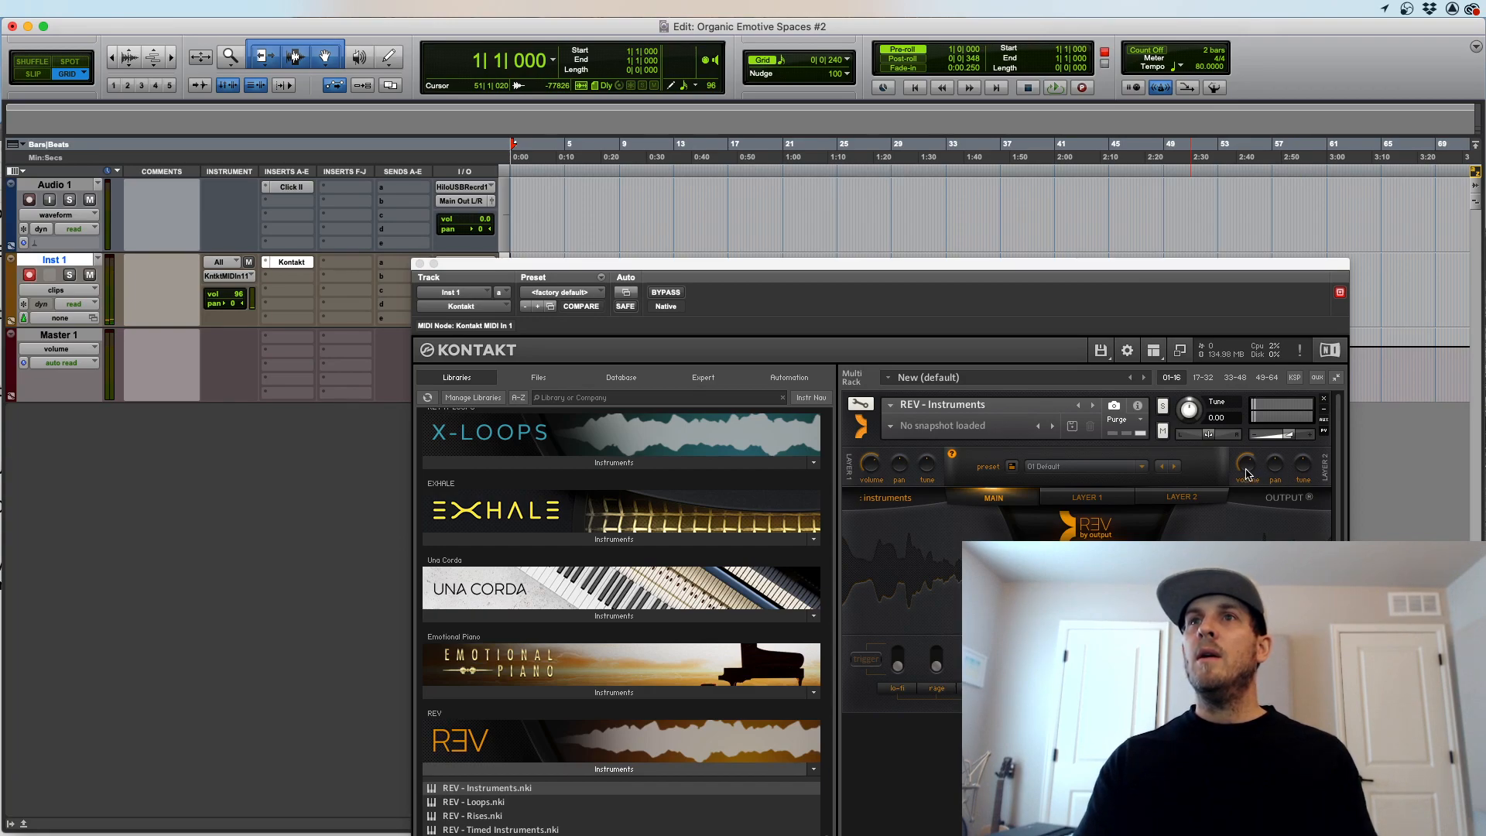
Step: Load the REV preset 01 Beautiful from the 03 Pads Complex folder and compare it with 03 Clean Piano
{"action": "left_click", "coordinate": [1115, 469]}
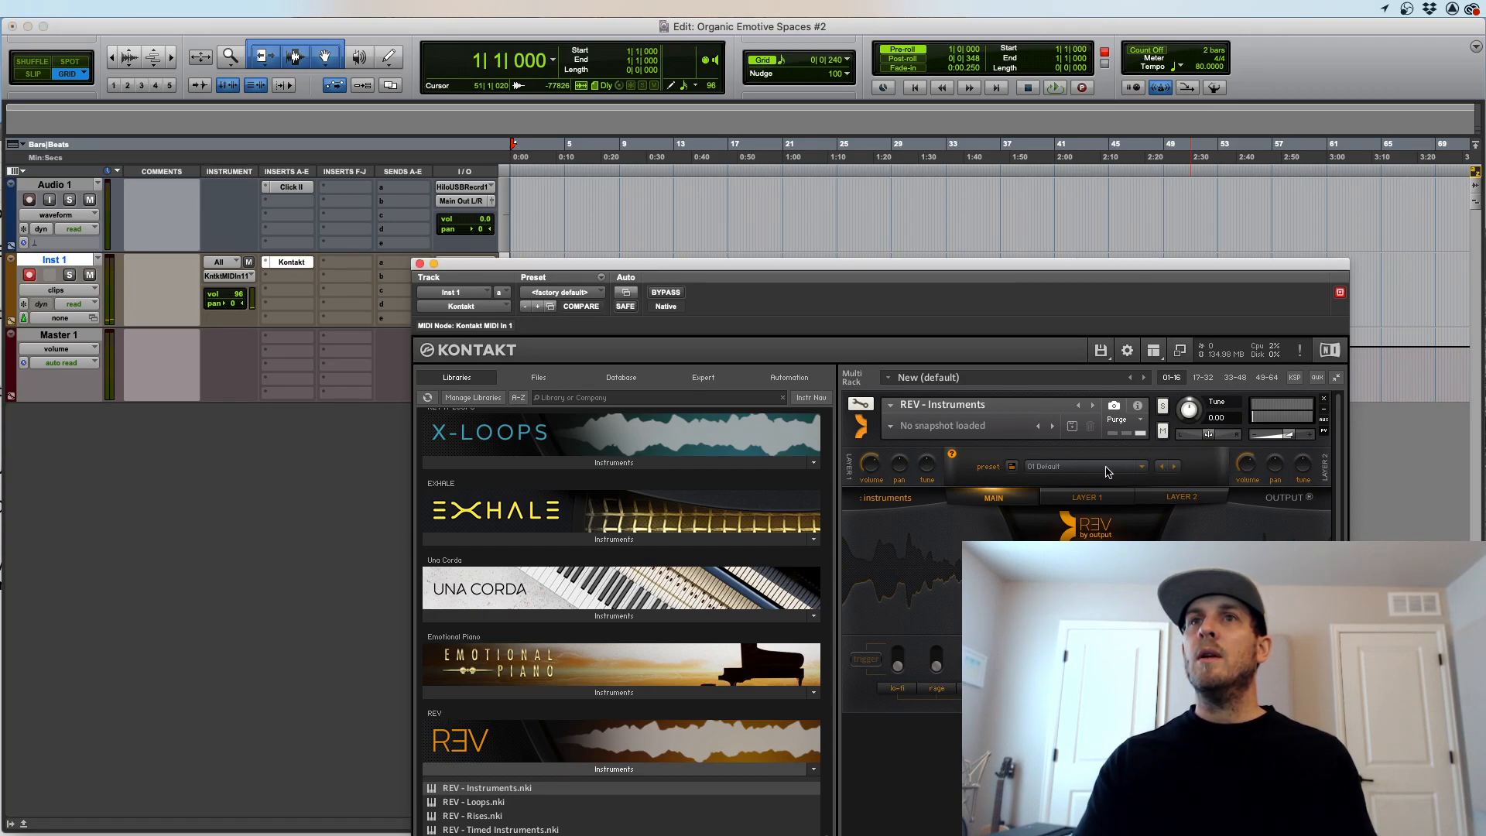
{"action": "left_click", "coordinate": [1148, 465]}
{"action": "mouse_move", "coordinate": [996, 526]}
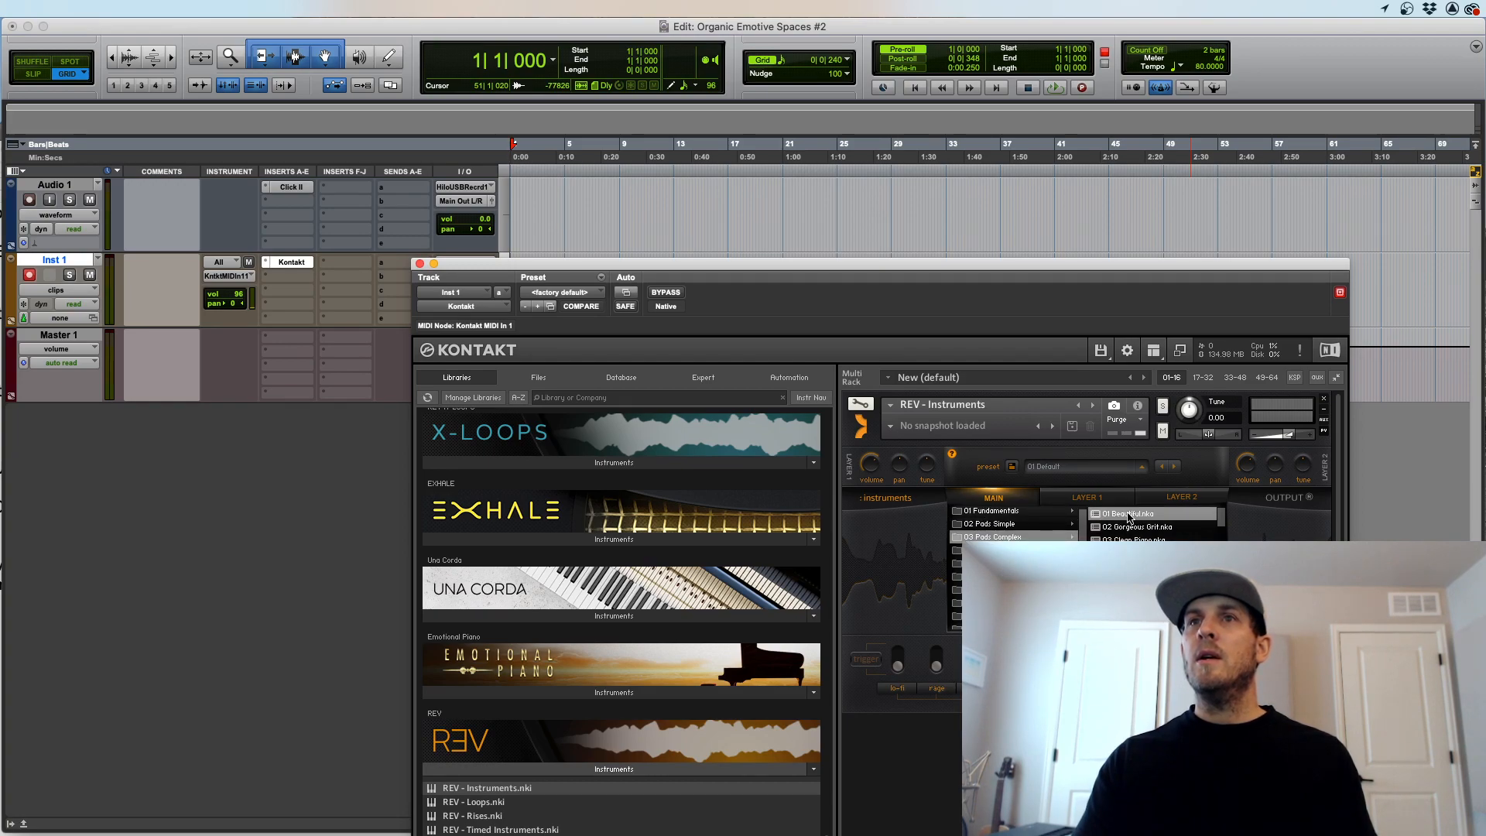
{"action": "left_click", "coordinate": [1129, 514]}
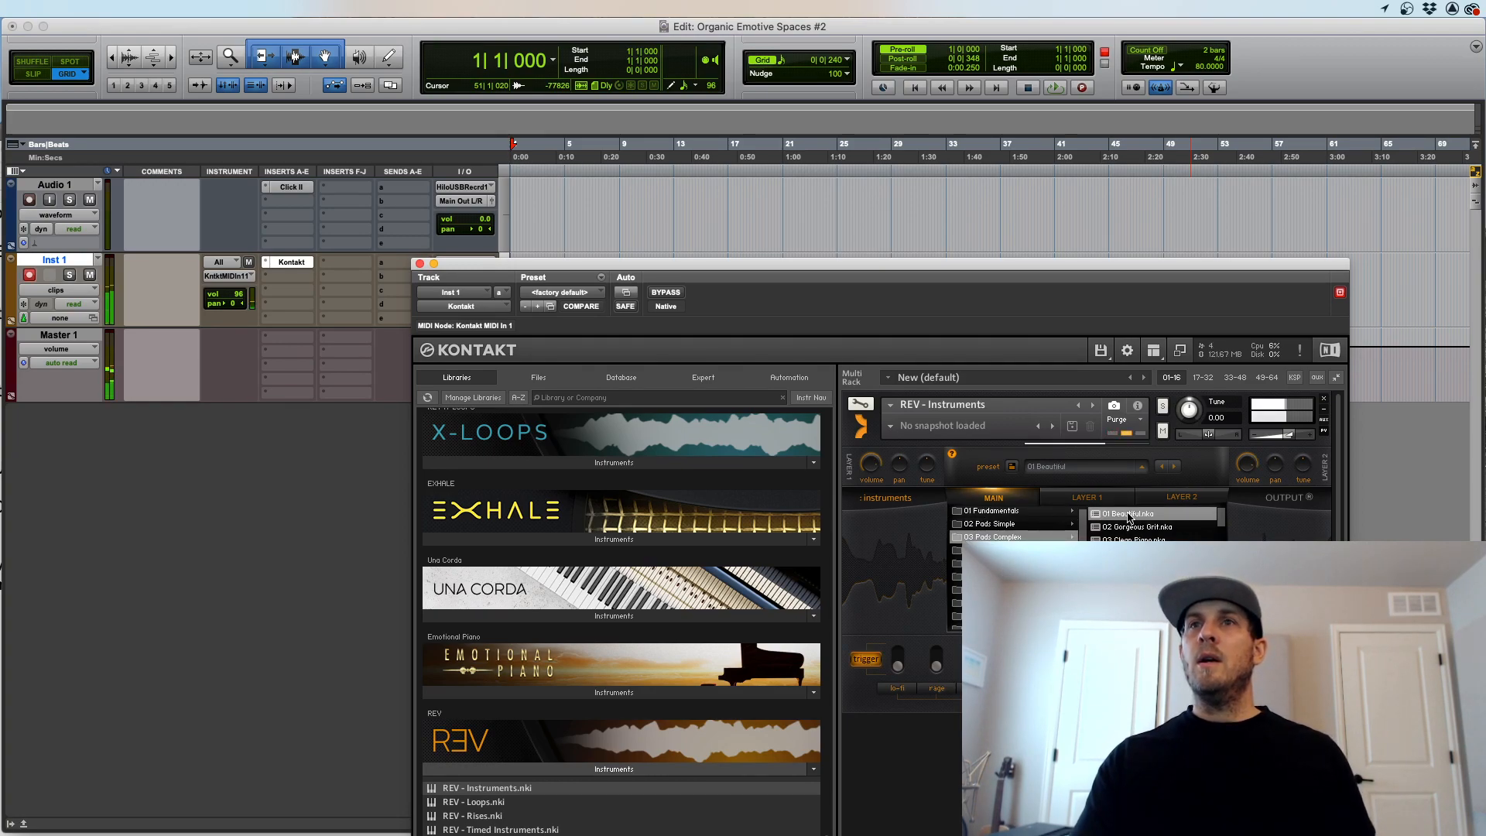
{"action": "left_click", "coordinate": [1175, 467]}
{"action": "left_click", "coordinate": [1176, 468]}
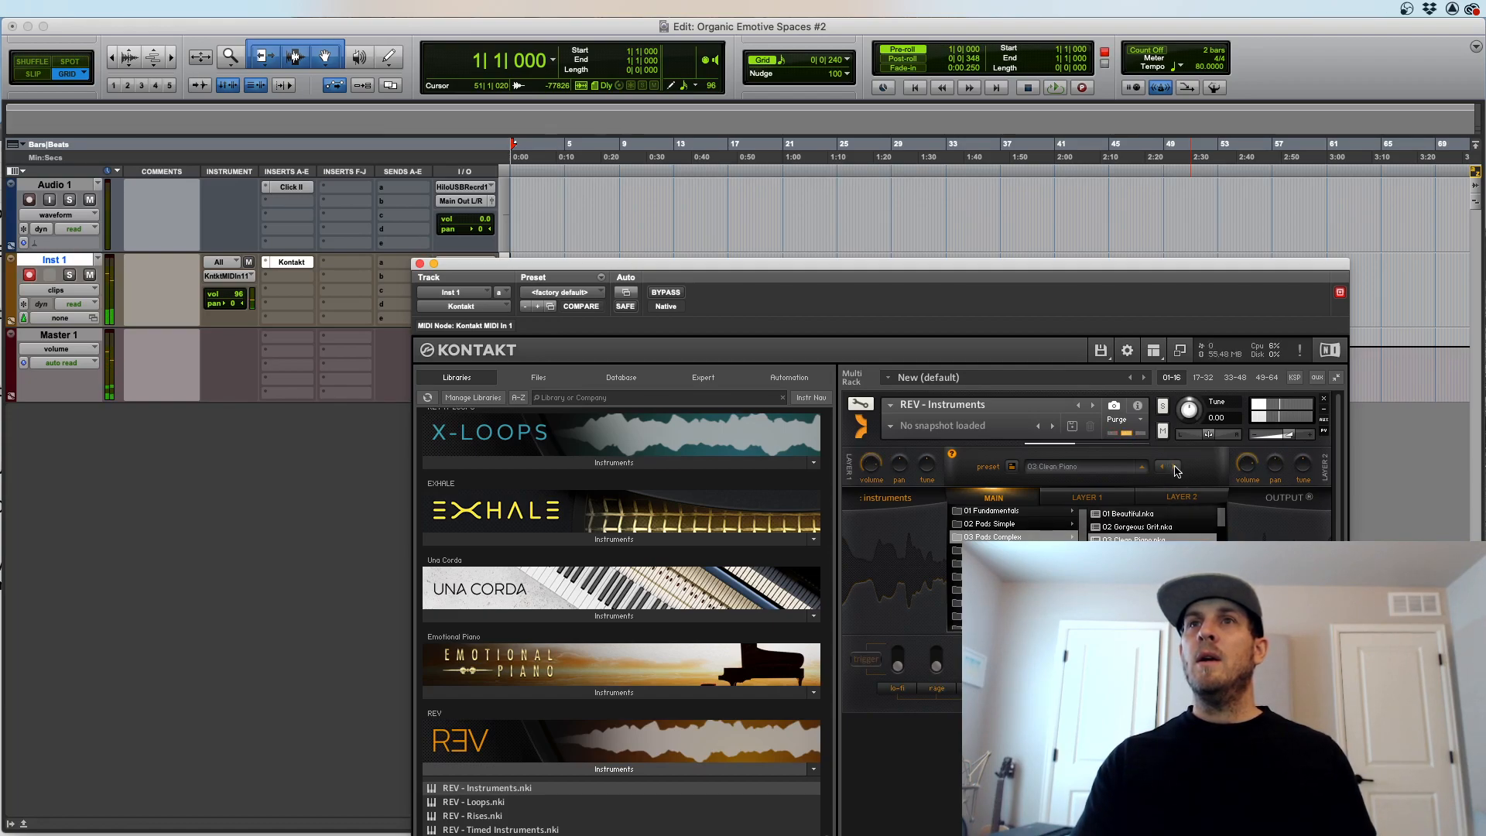
{"action": "left_click", "coordinate": [1161, 469]}
{"action": "left_click", "coordinate": [1161, 469]}
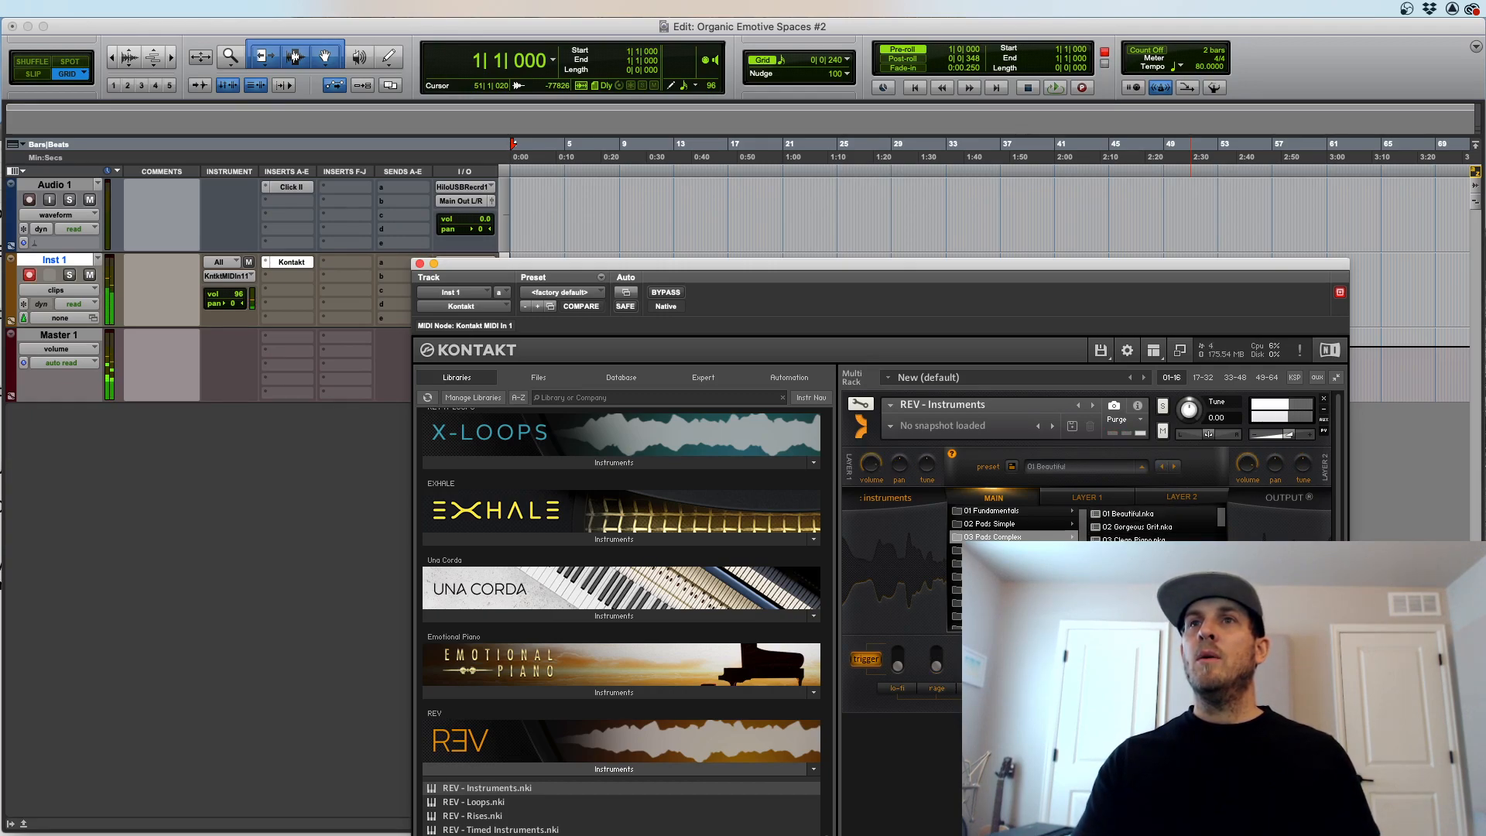
Step: Audition further 03 Pads Complex presets, including Happy Ending, Nice n Pretty, Vibes Pad and Abstractions
{"action": "left_click", "coordinate": [1133, 606]}
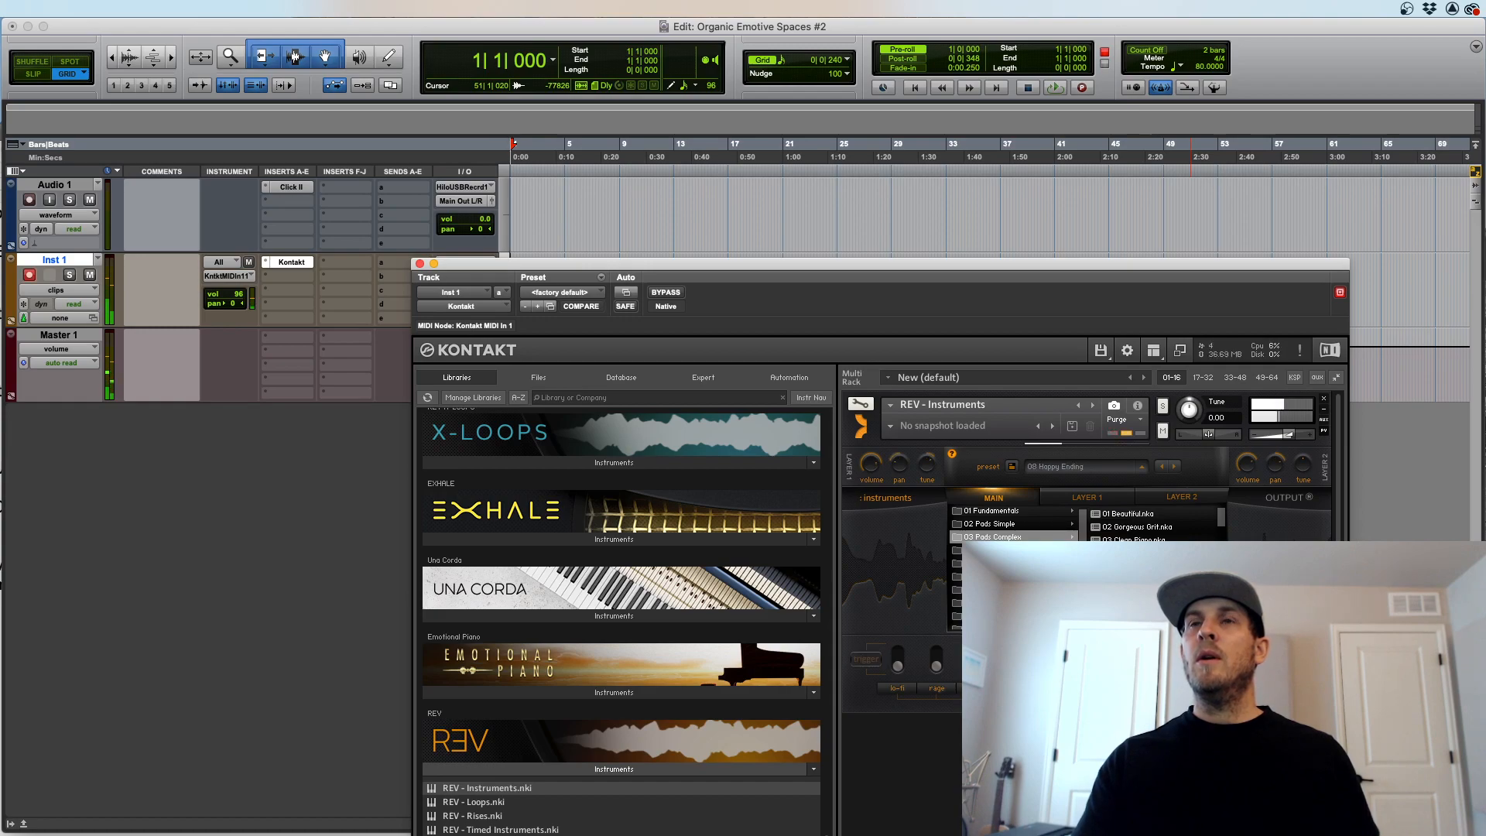
{"action": "left_click", "coordinate": [1175, 467]}
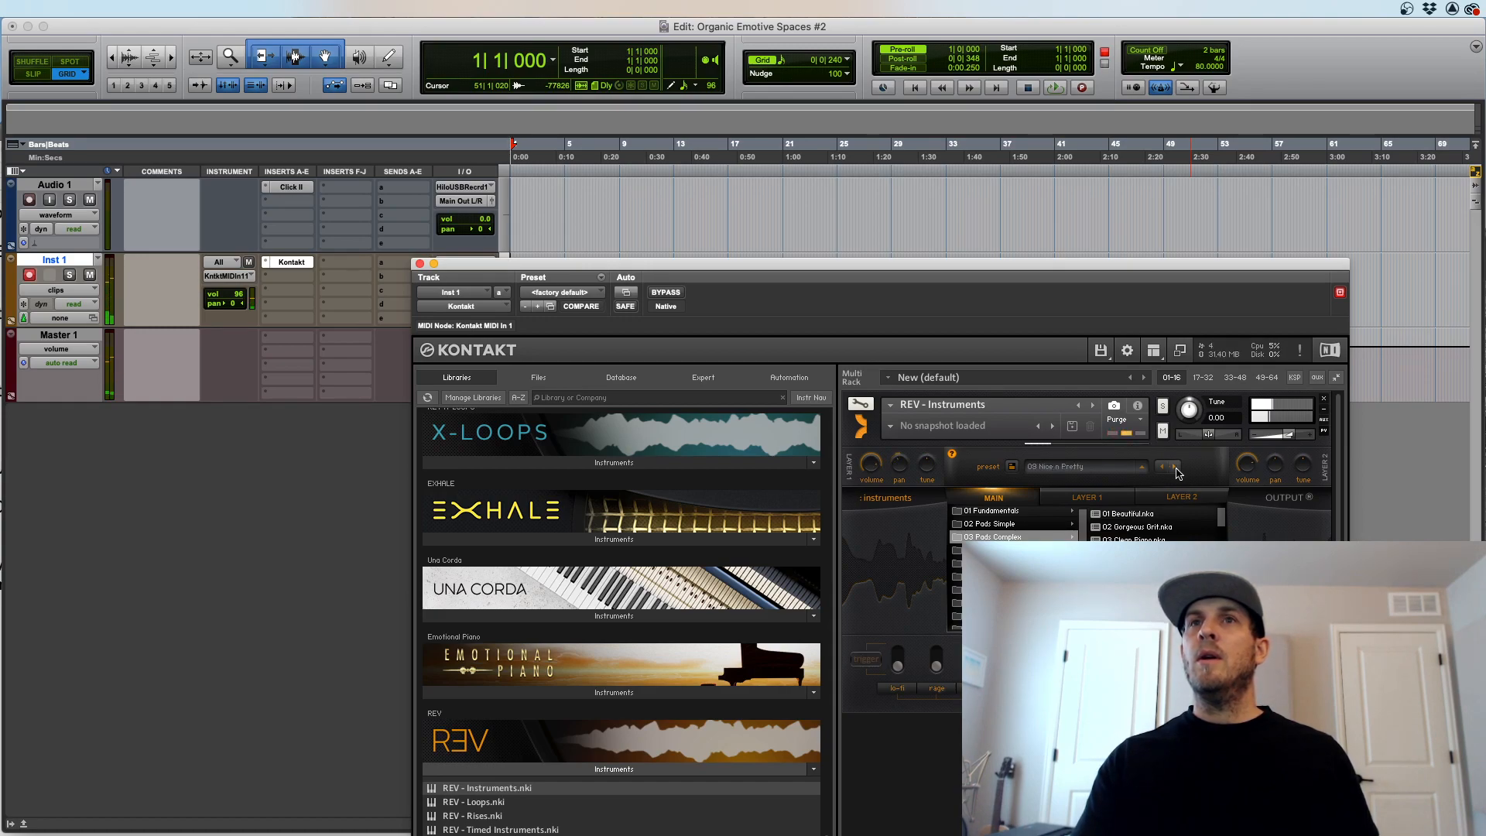
{"action": "left_click", "coordinate": [1176, 469]}
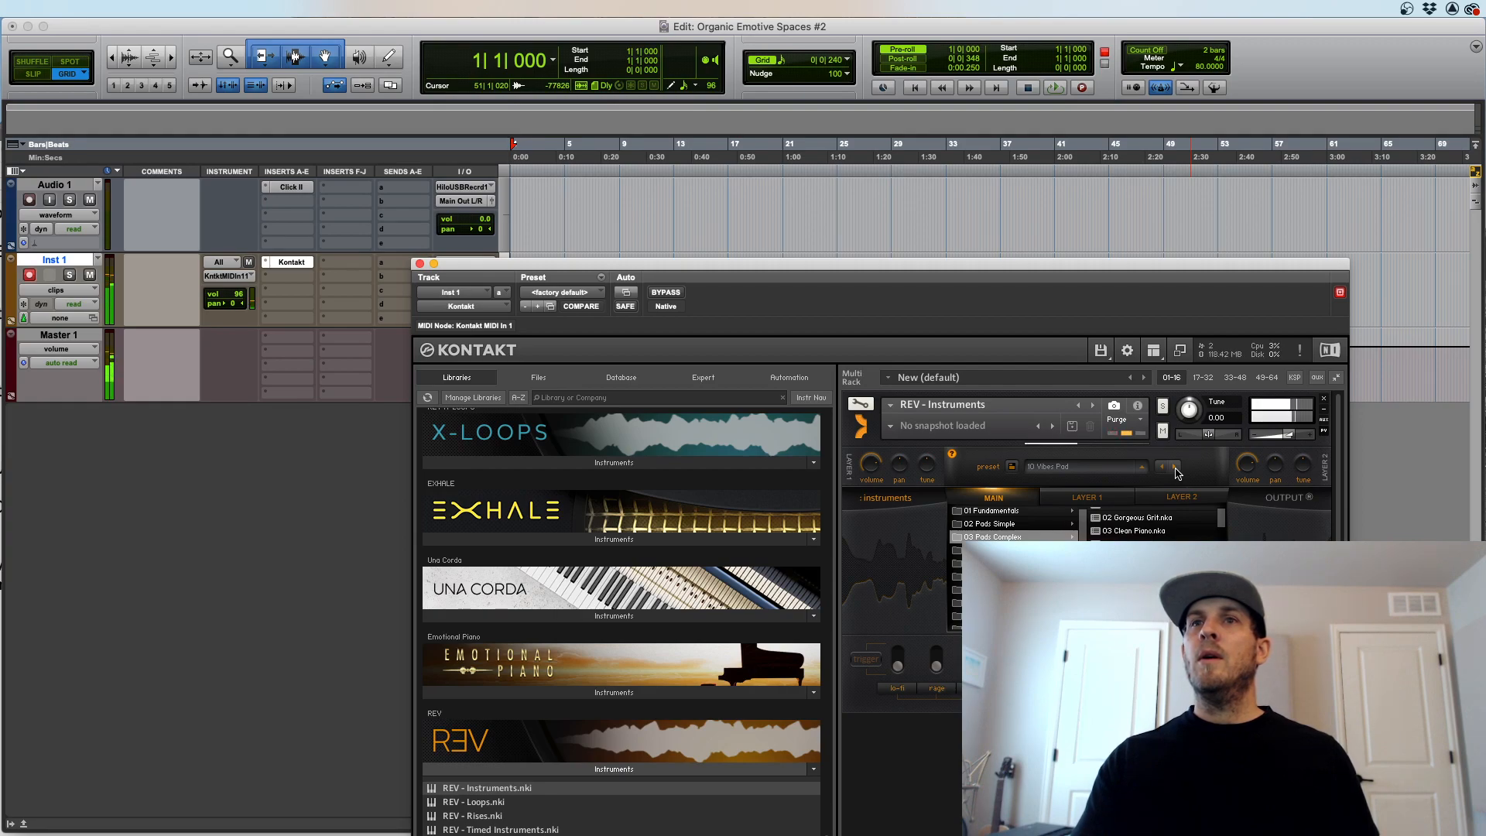
{"action": "left_click", "coordinate": [1176, 468]}
{"action": "left_click", "coordinate": [1176, 468]}
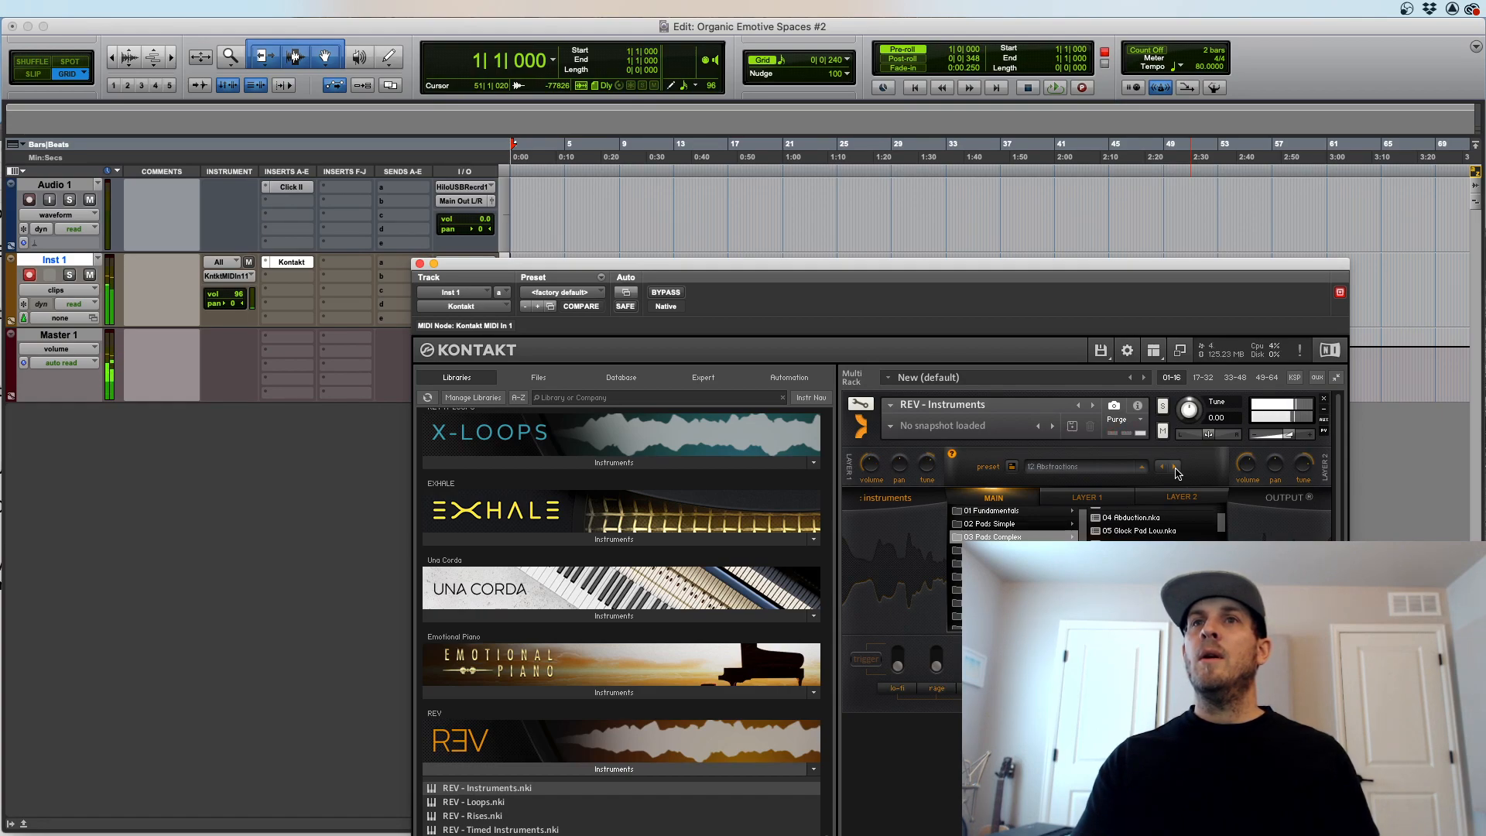
Step: Compare the 05 Swells presets Warm Swell, Nice Soundscape and Soaked, keep 01 Warm Swell loaded, and move the Kontakt window up
{"action": "left_click", "coordinate": [998, 564]}
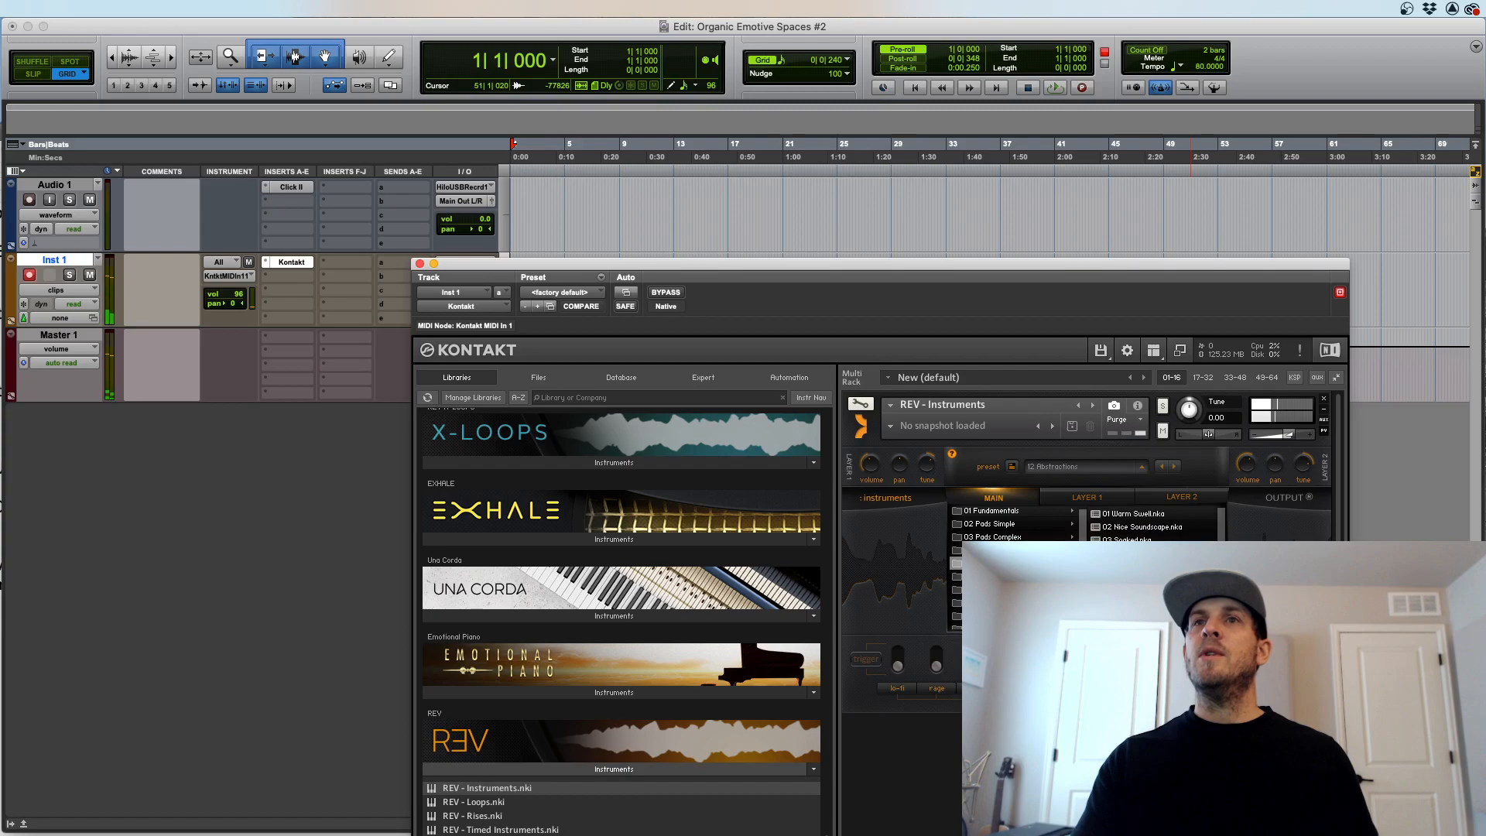
{"action": "left_click", "coordinate": [1122, 516]}
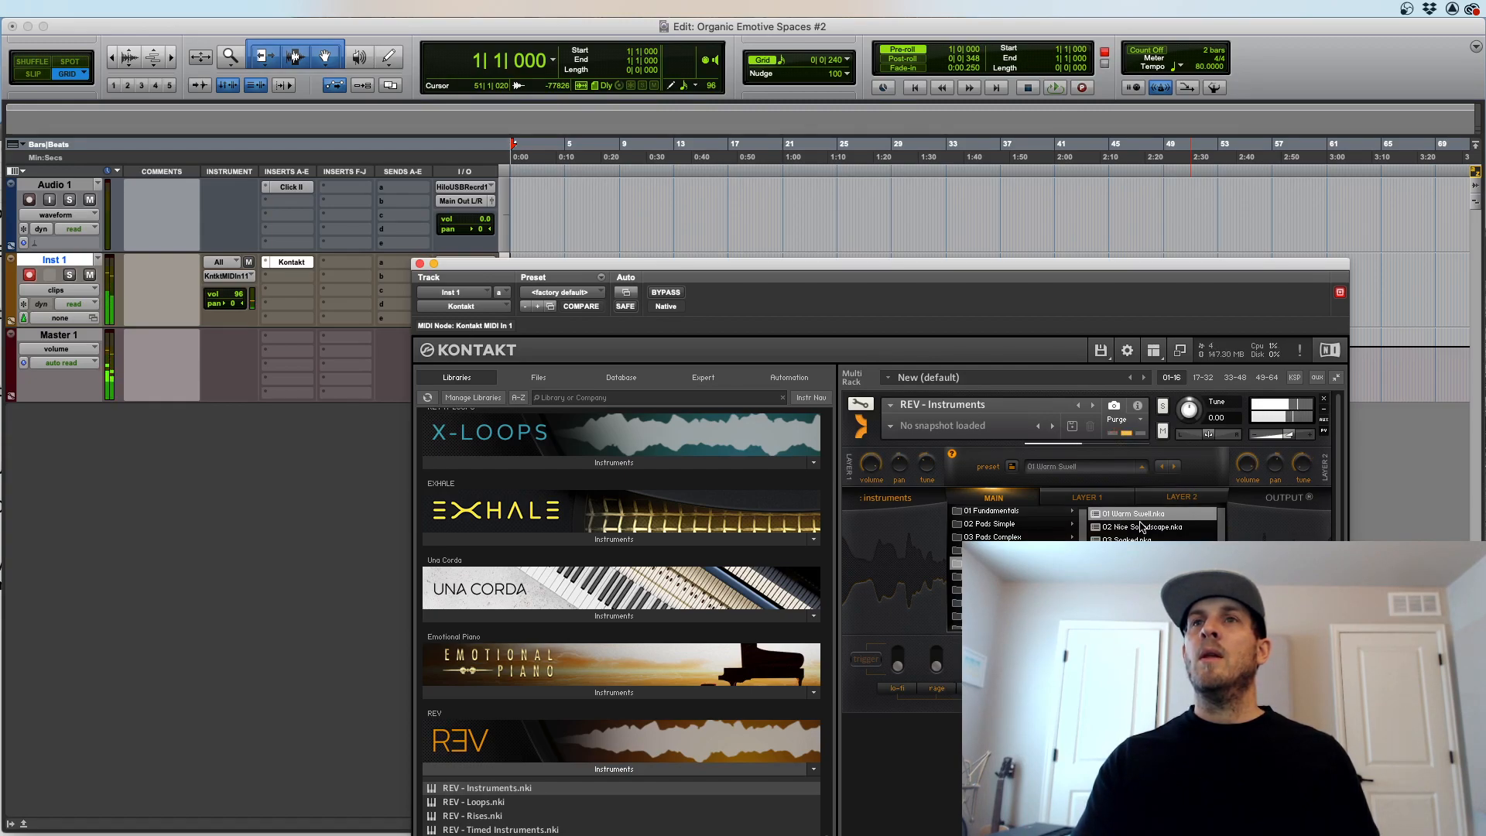
{"action": "left_click", "coordinate": [1141, 528]}
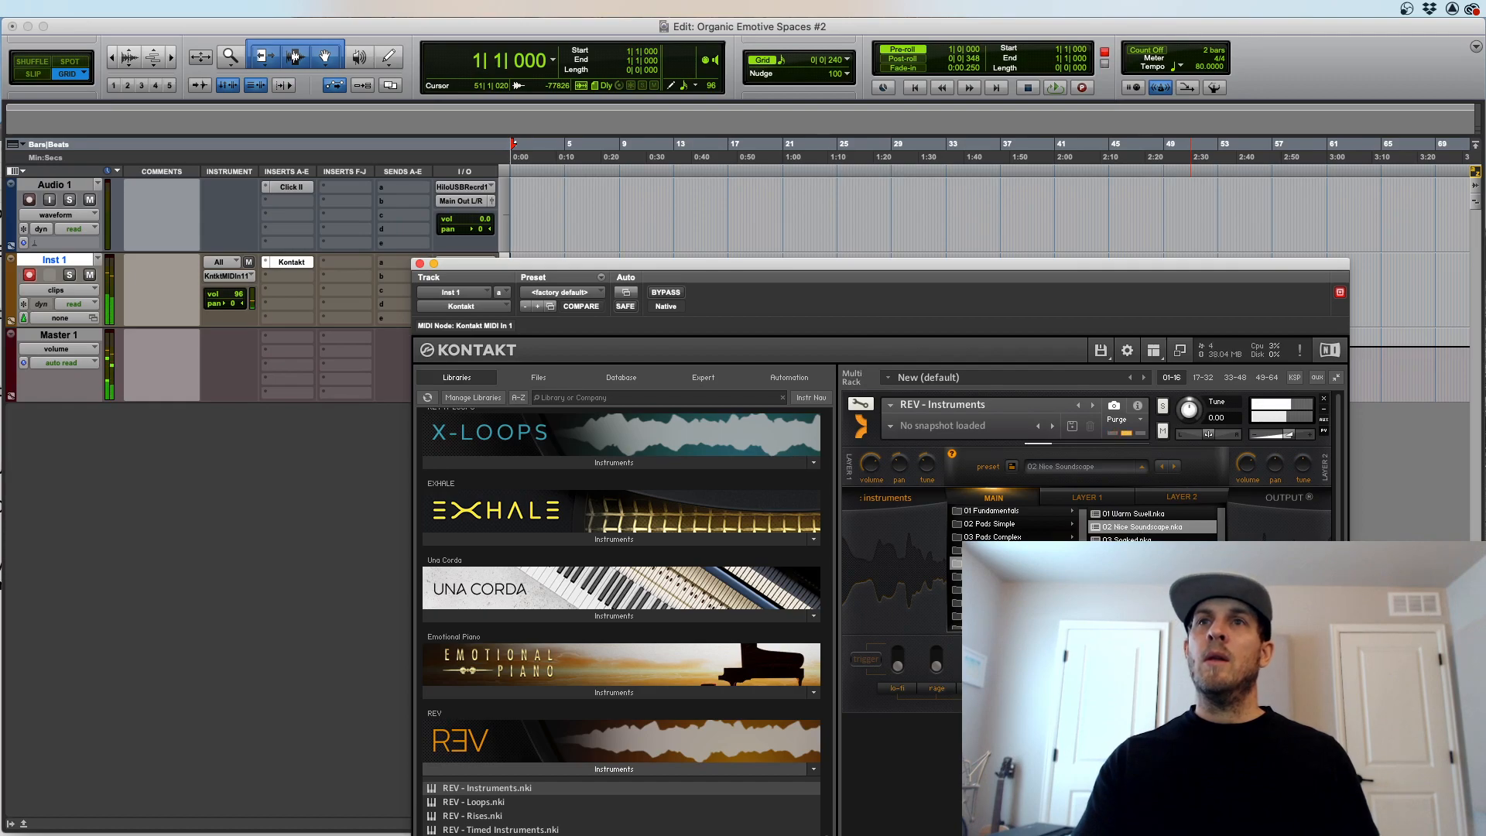
{"action": "left_click", "coordinate": [1131, 538]}
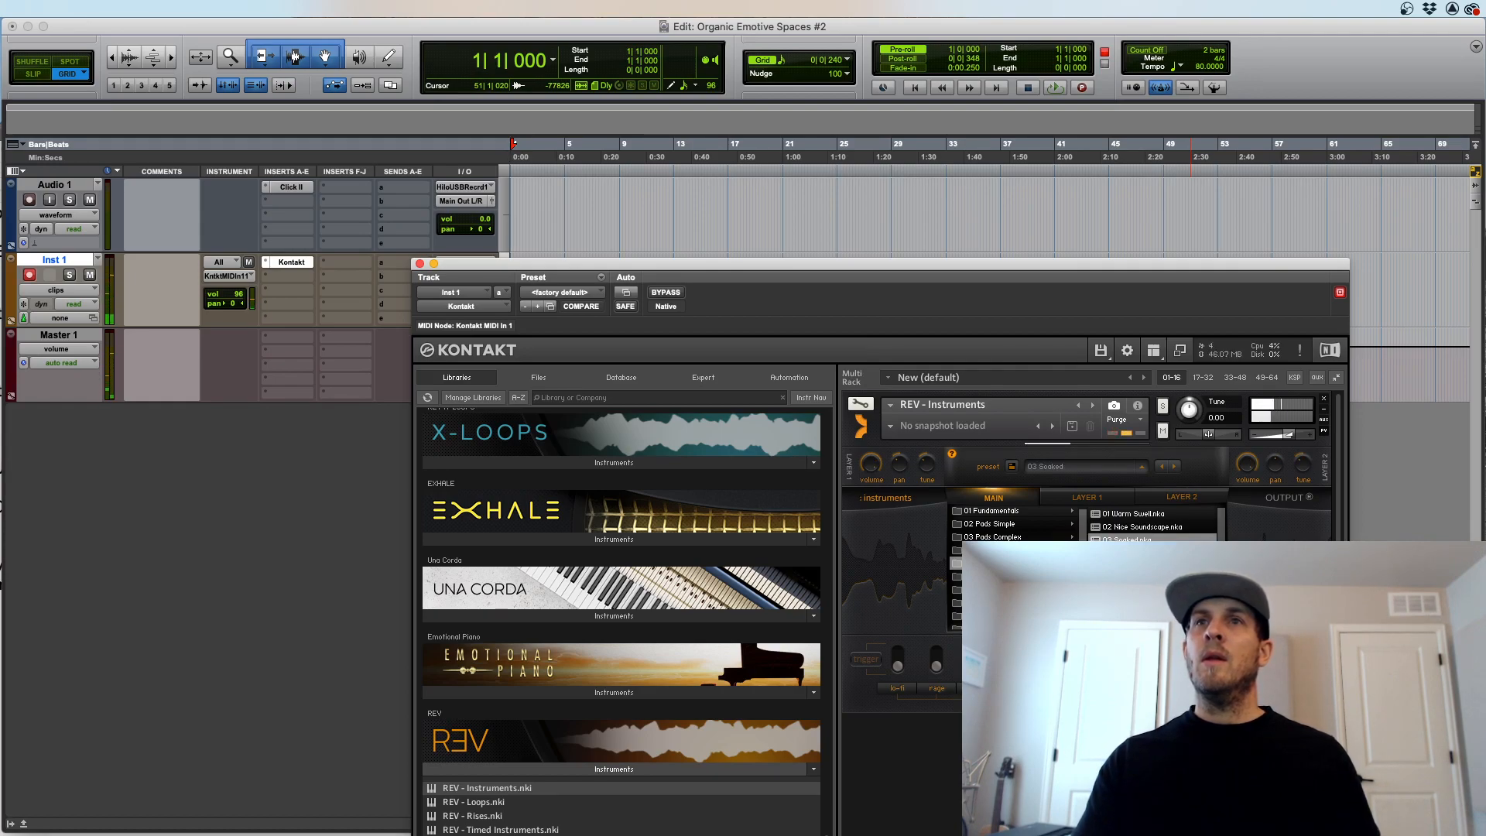
{"action": "left_click", "coordinate": [1134, 514]}
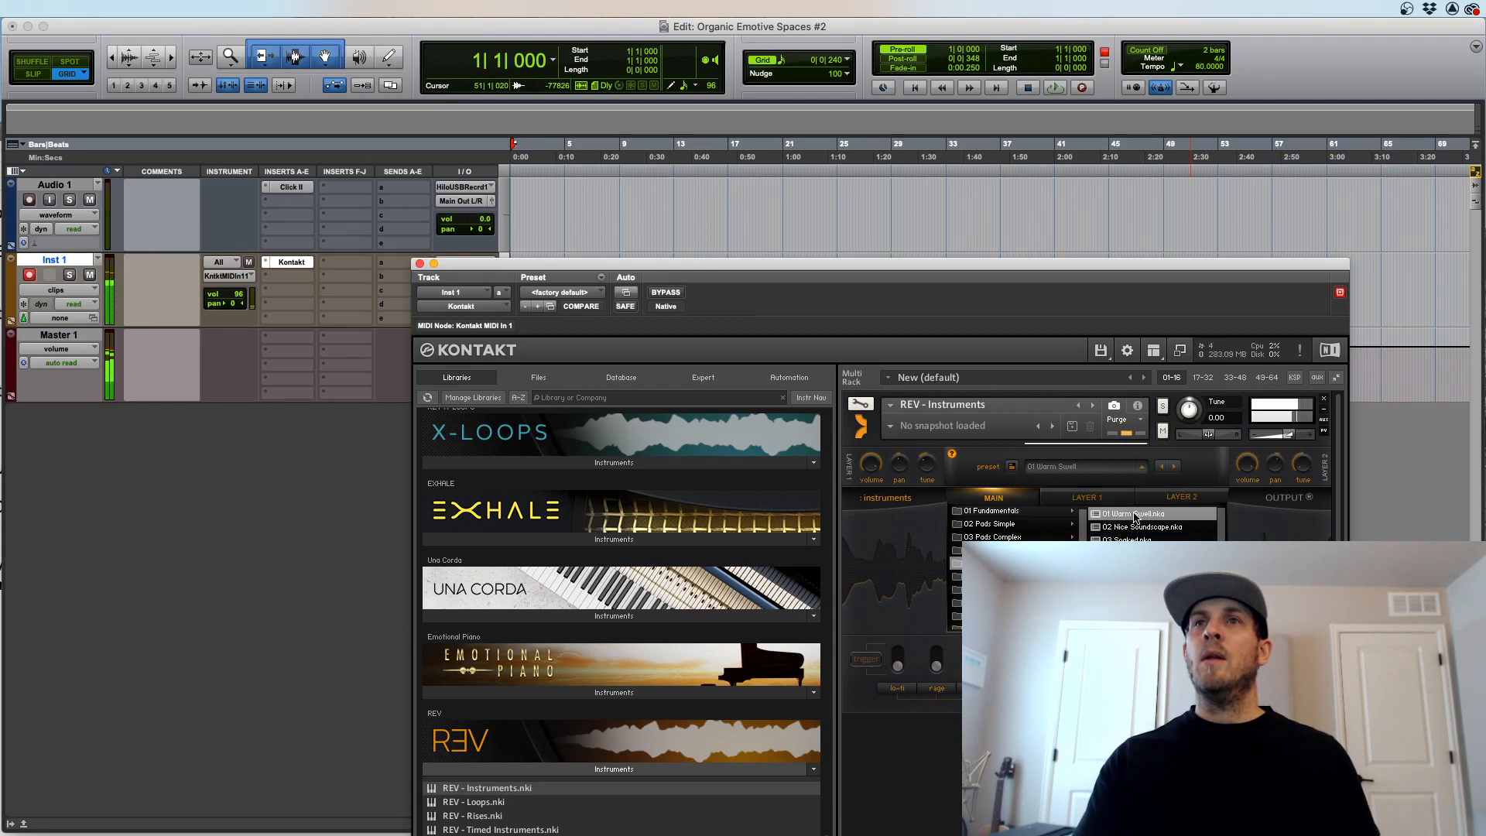
{"action": "left_click_drag", "start_coordinate": [1157, 265], "coordinate": [1187, 115]}
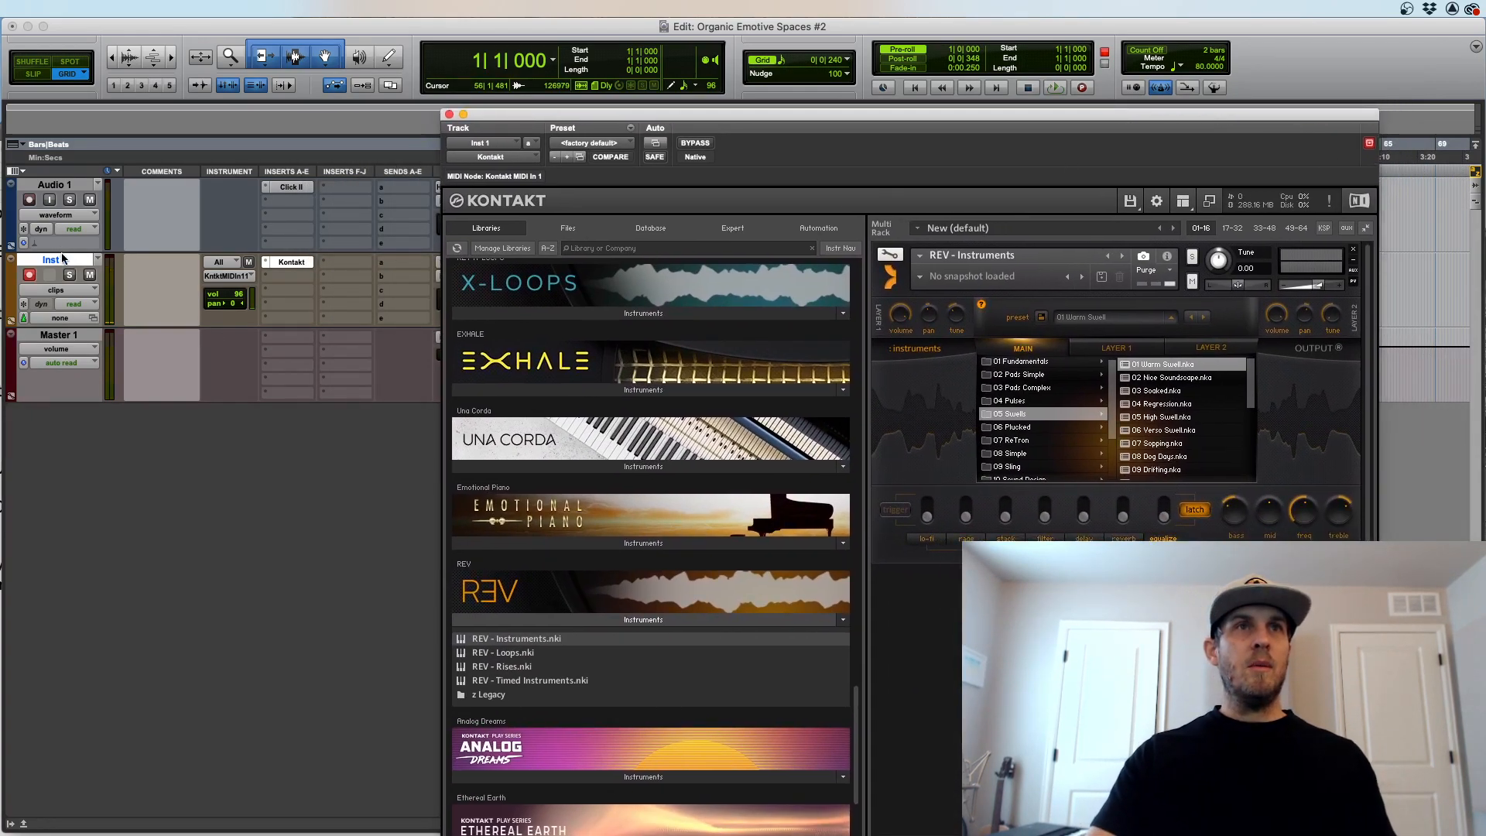
Step: Duplicate the Inst 1 track once with all its data and load the REV preset 22 Thats Swell on the original track
{"action": "key", "text": "alt+shift+d"}
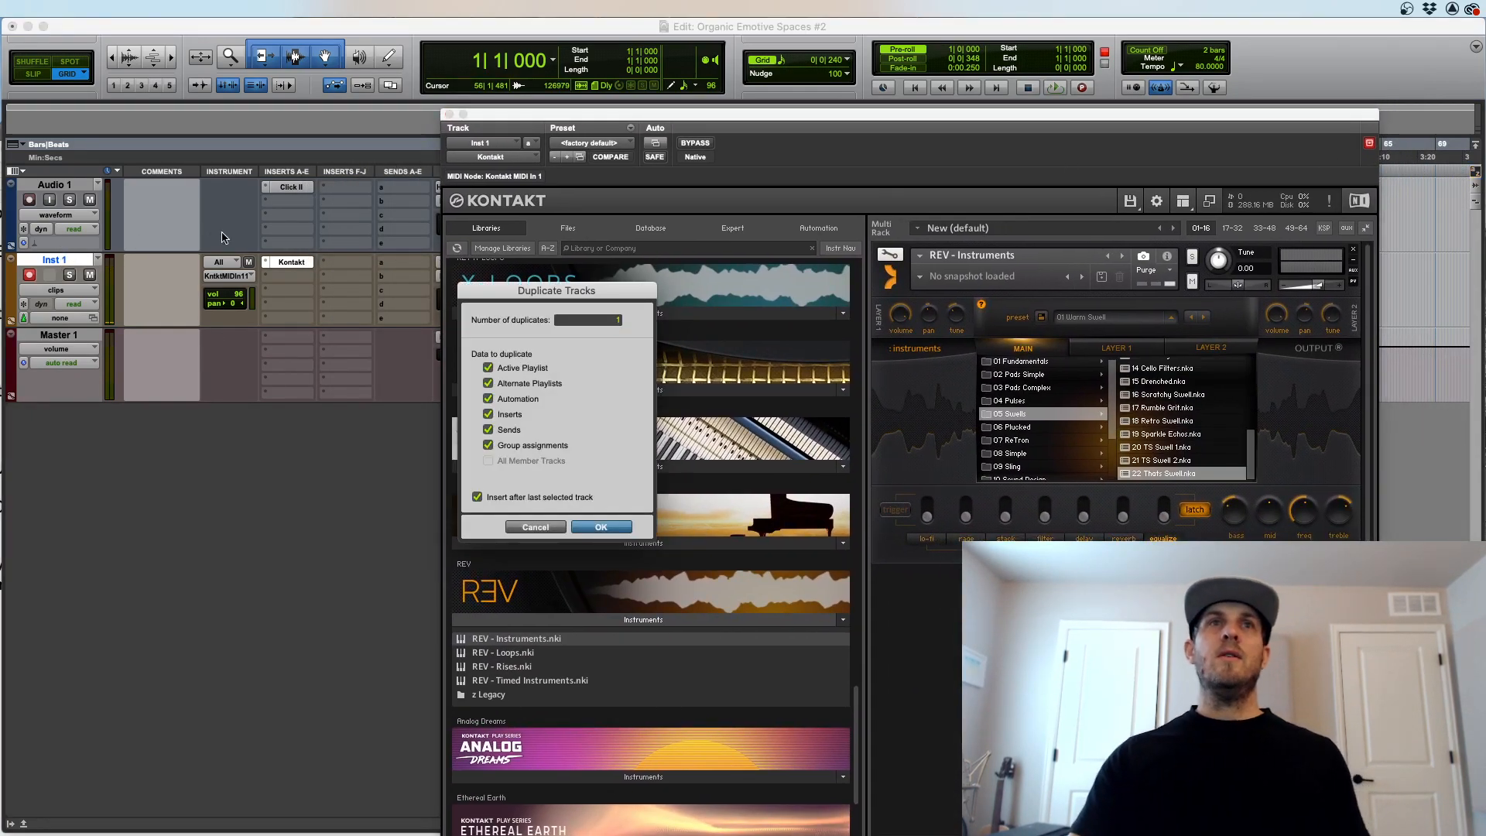
{"action": "key", "text": "Return"}
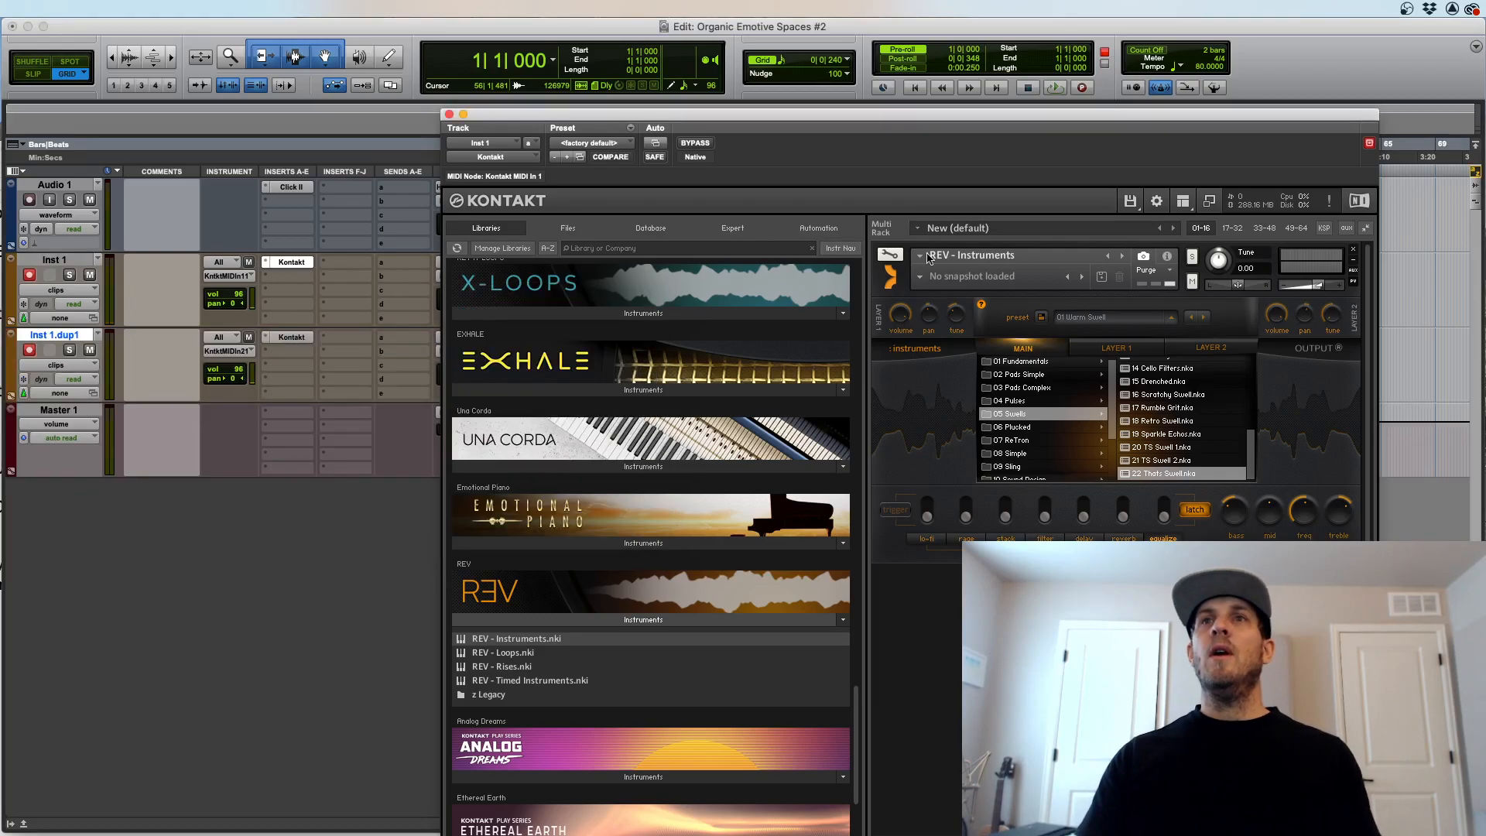
{"action": "left_click", "coordinate": [1172, 474]}
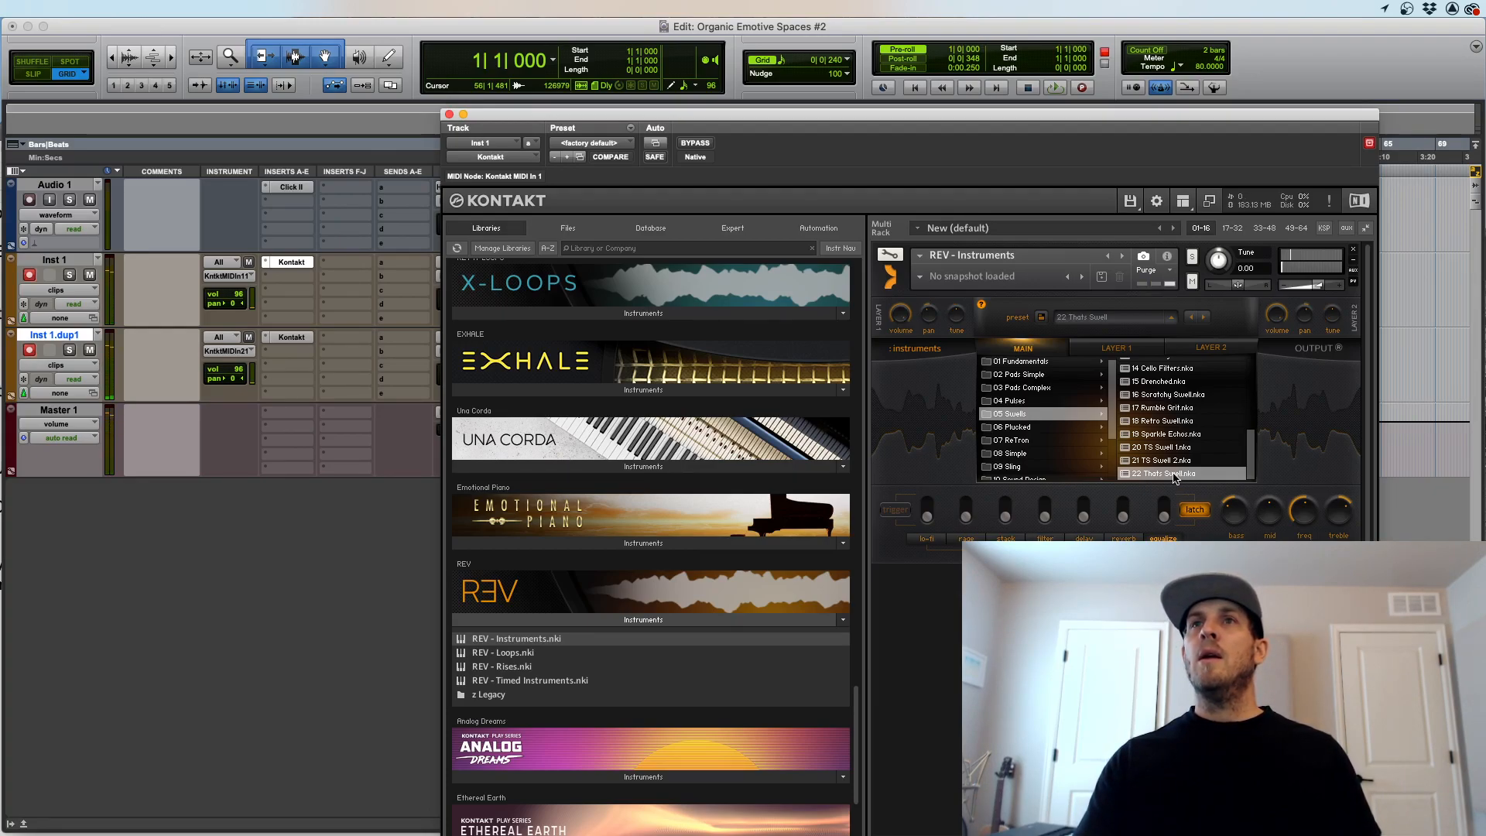
Step: Load the REV preset 01 Beautiful from 03 Pads Complex on the duplicated track and disarm that track's recording
{"action": "left_click", "coordinate": [293, 339]}
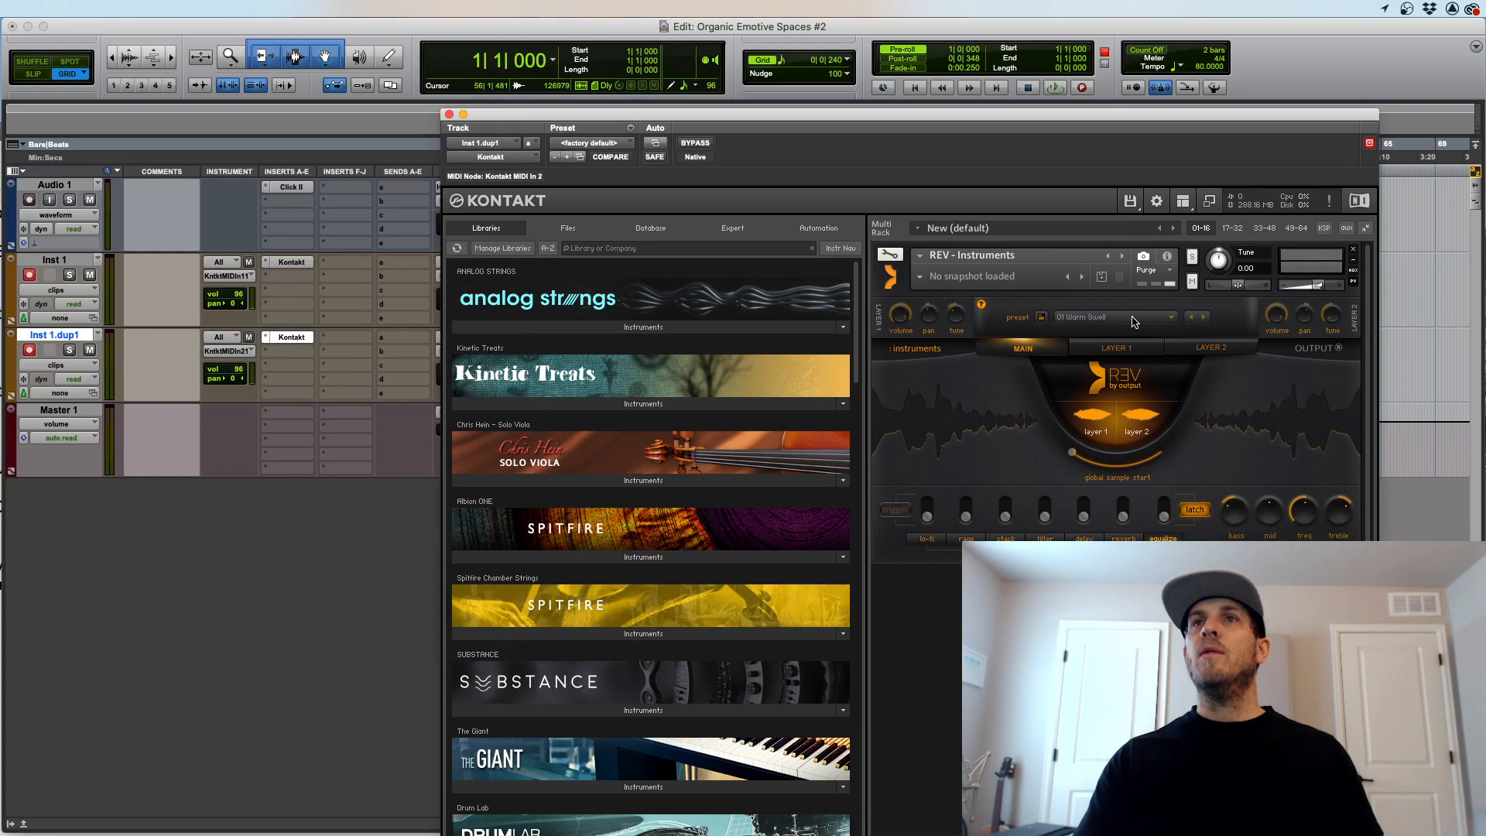
{"action": "left_click", "coordinate": [1176, 316]}
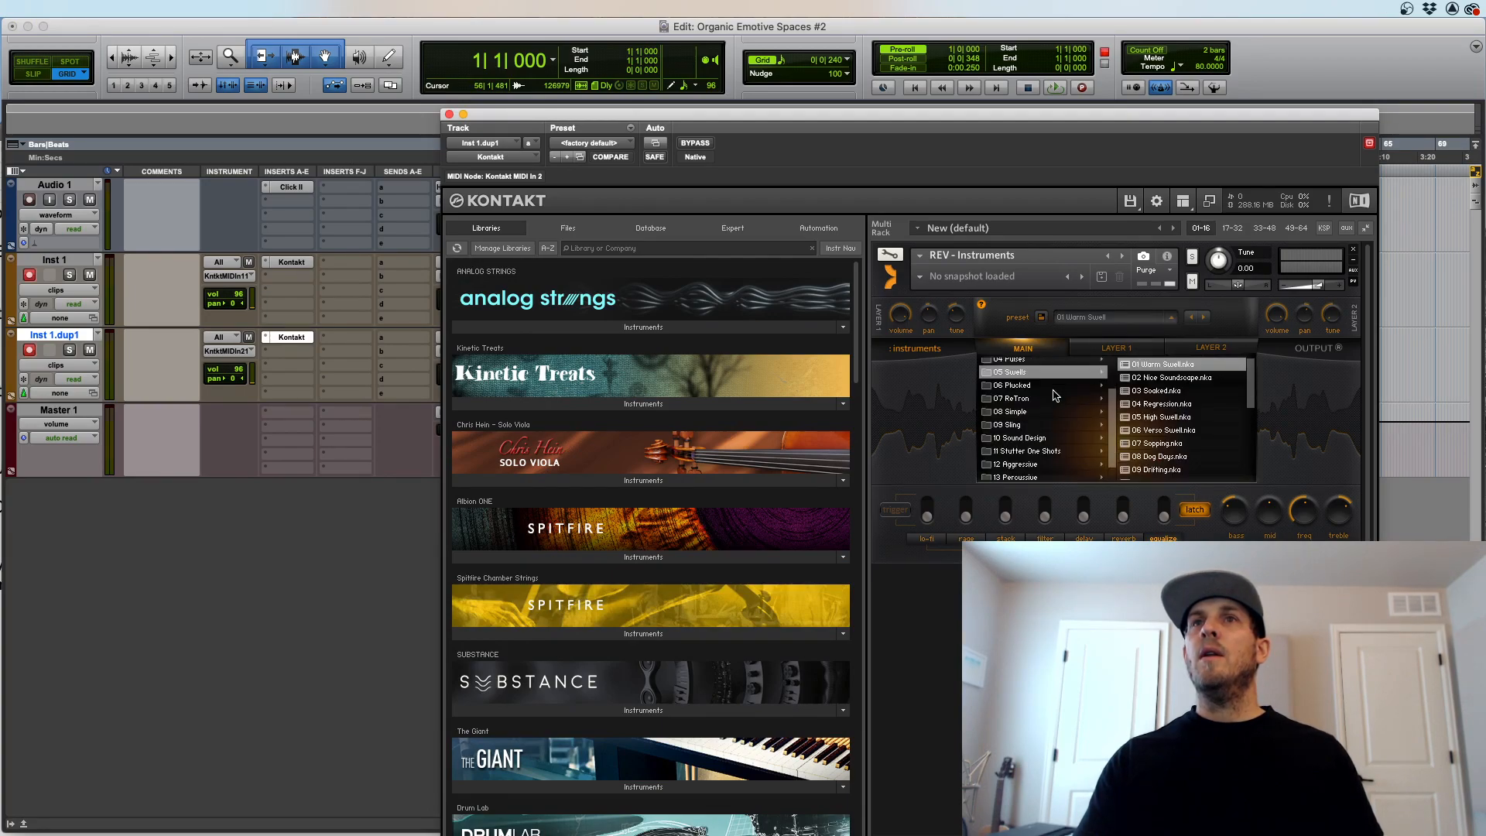
{"action": "left_click_drag", "start_coordinate": [1118, 434], "coordinate": [1118, 368]}
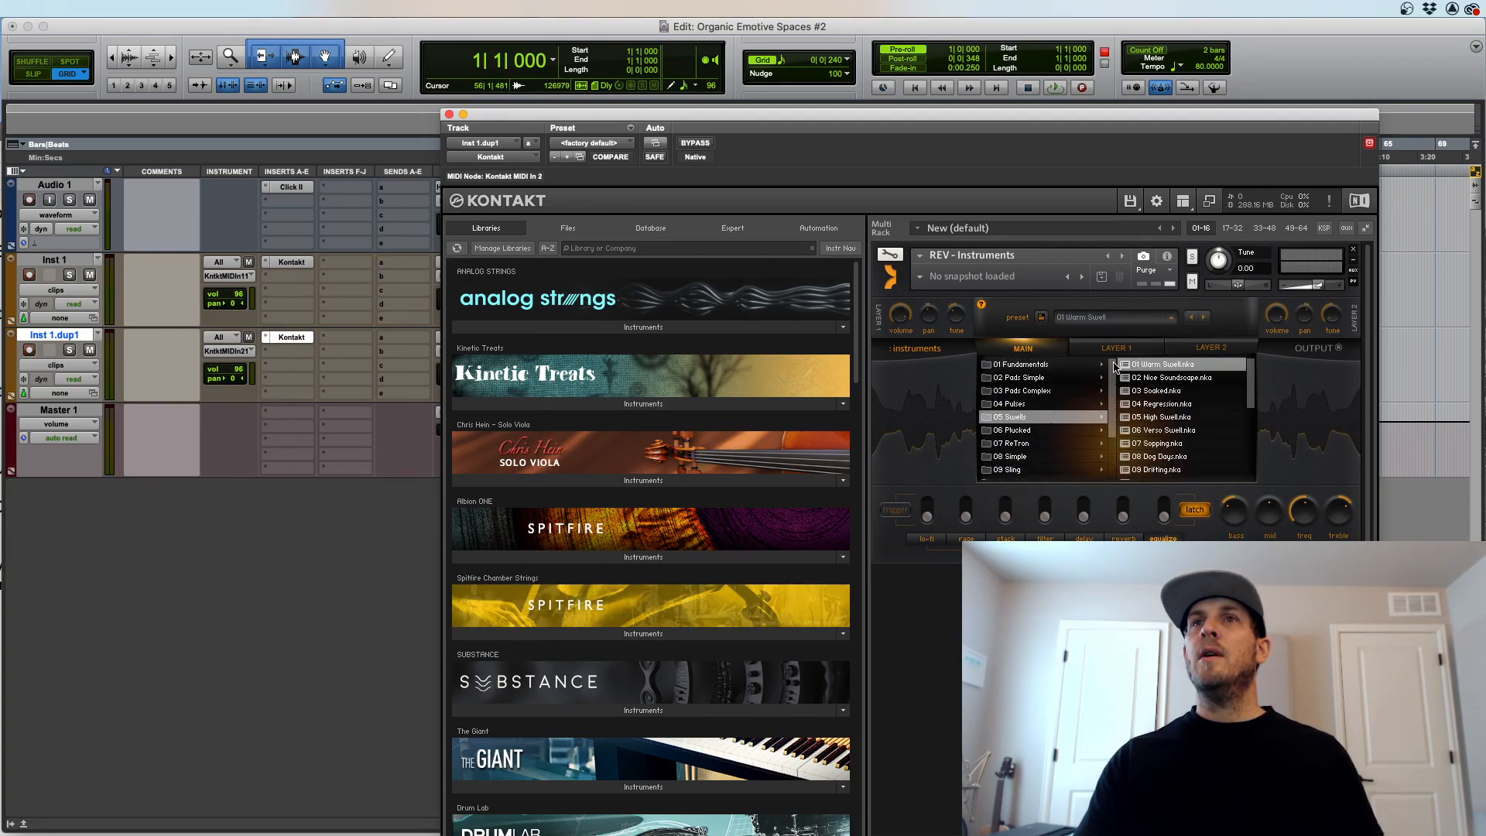
{"action": "left_click", "coordinate": [1029, 395]}
{"action": "left_click", "coordinate": [1166, 365]}
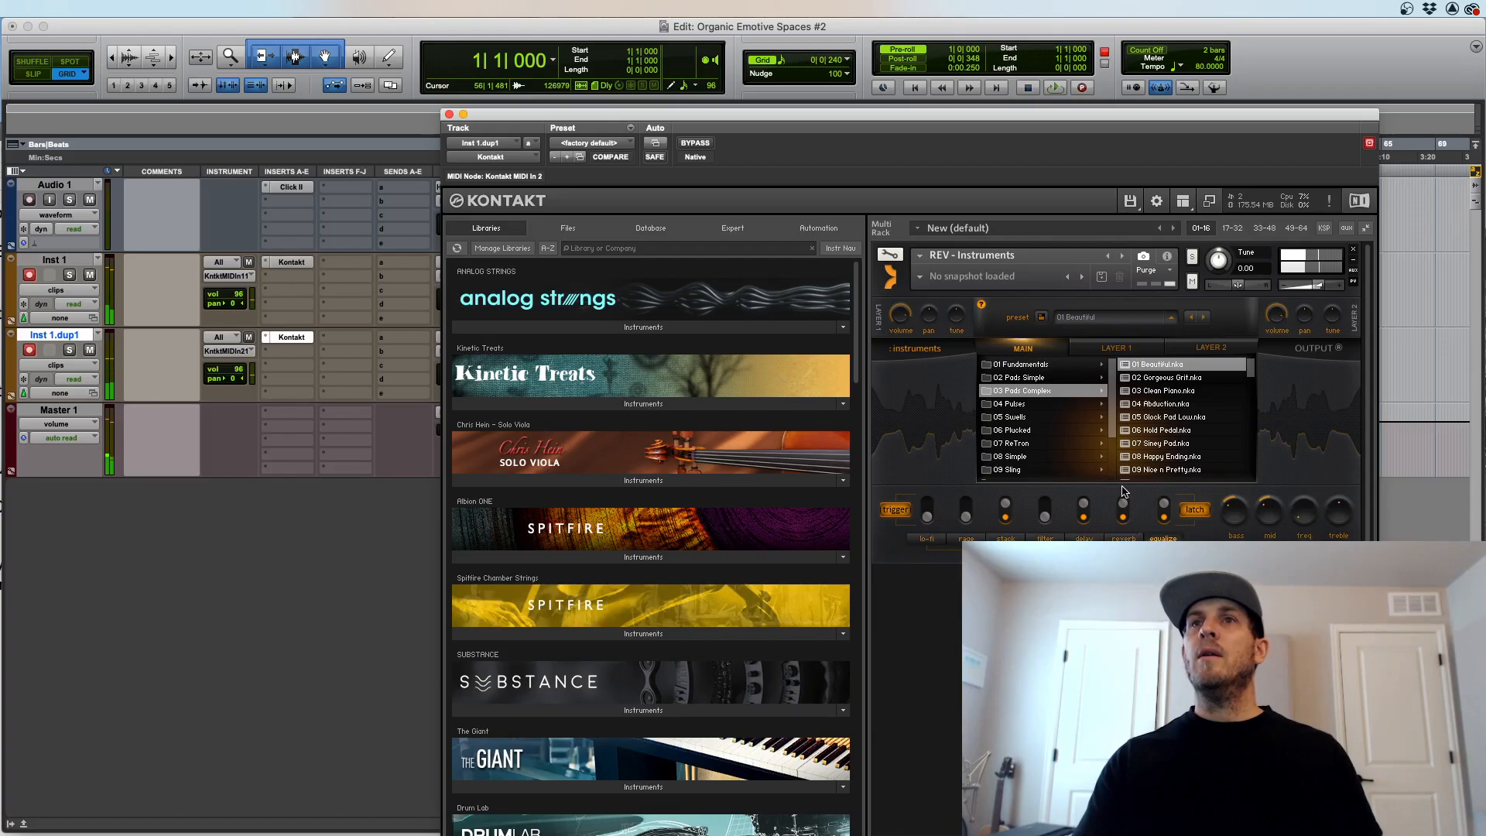
{"action": "left_click", "coordinate": [28, 353]}
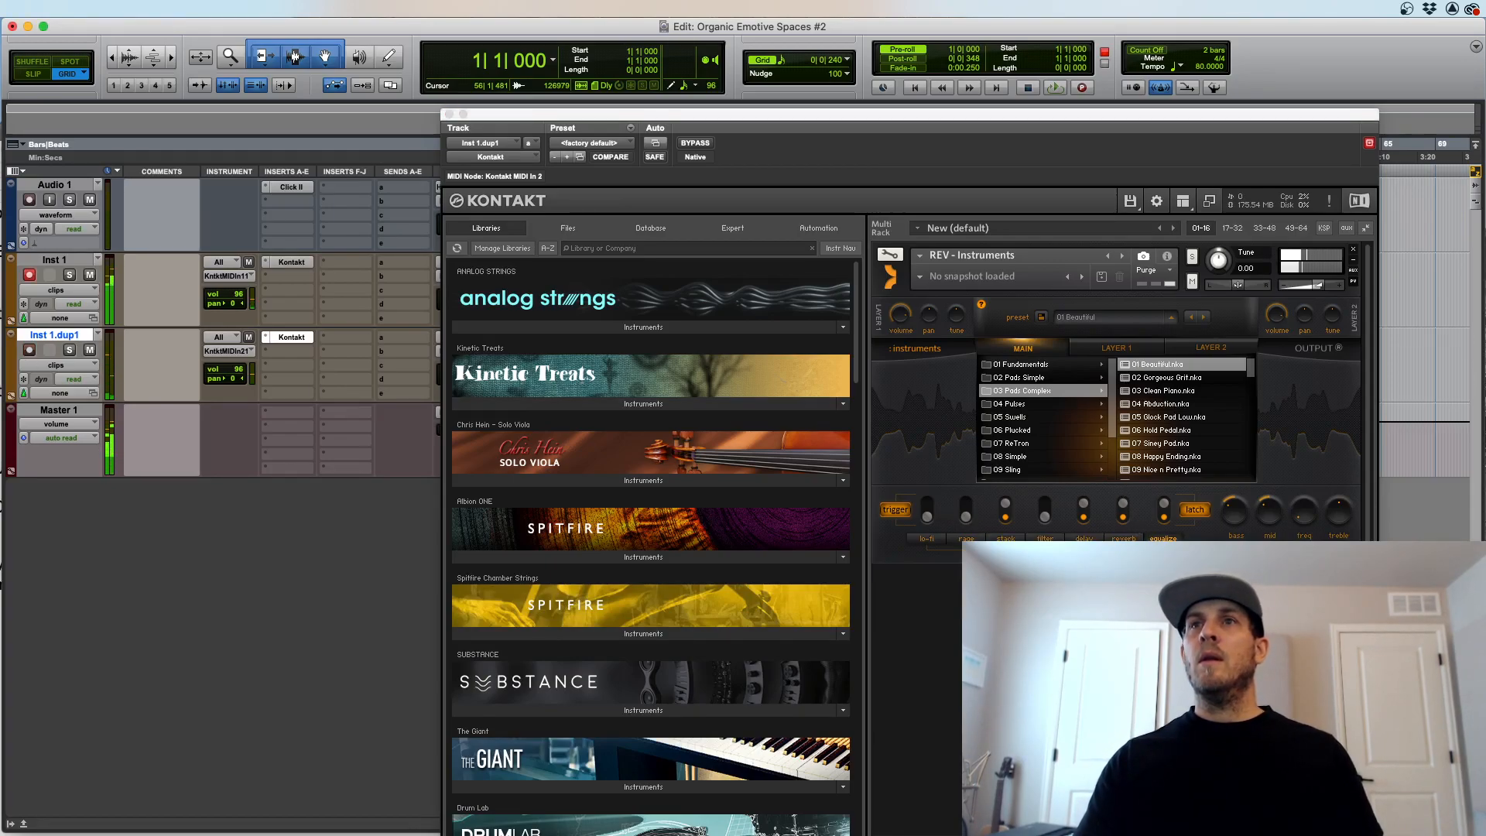
Step: Switch layer 1 of the duplicate's REV sound to the pad type and set the global sample start to its minimum
{"action": "left_click", "coordinate": [1123, 347]}
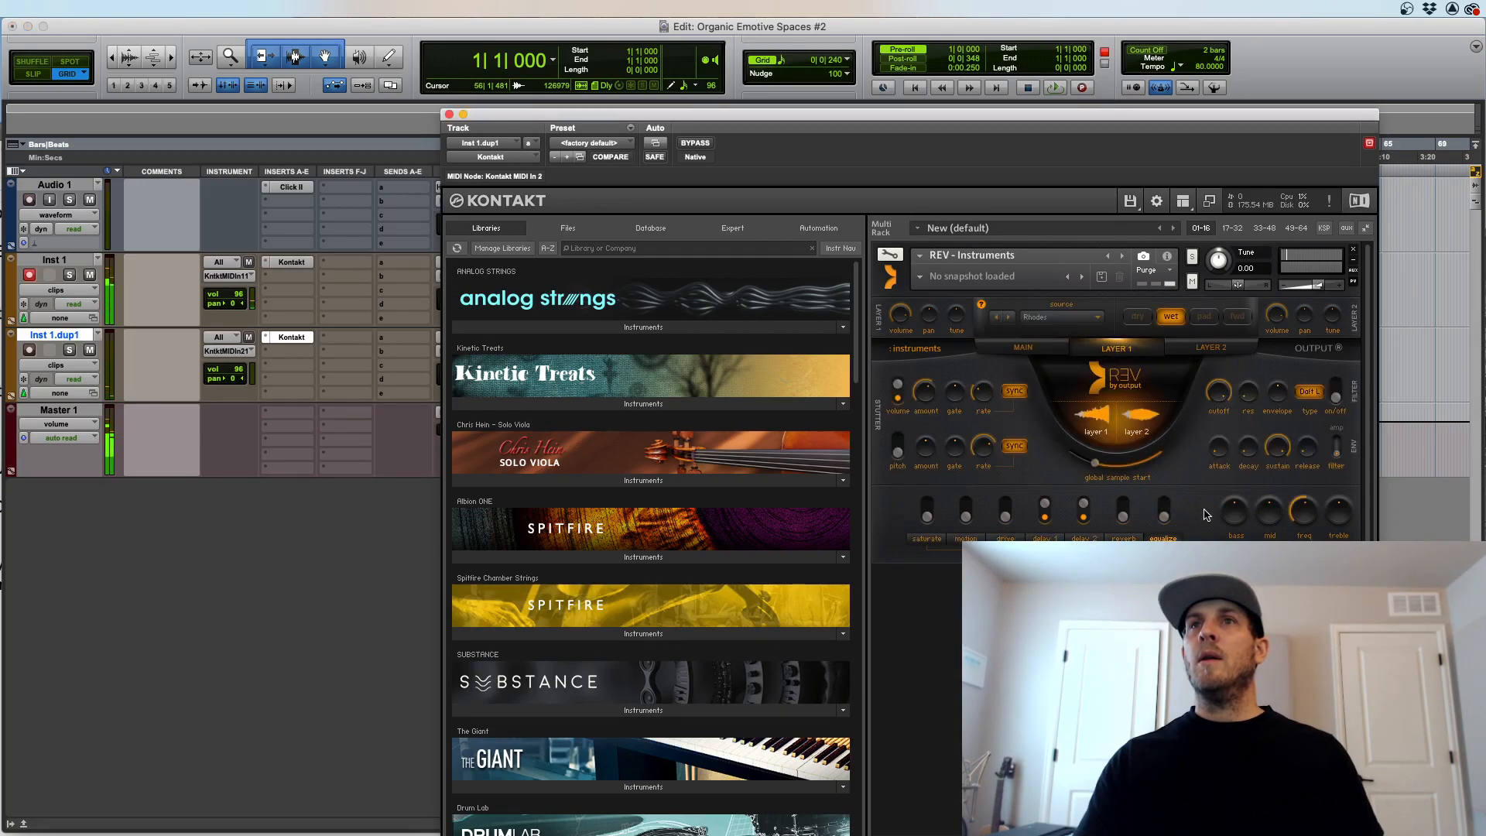
{"action": "left_click_drag", "start_coordinate": [1096, 464], "coordinate": [1163, 461]}
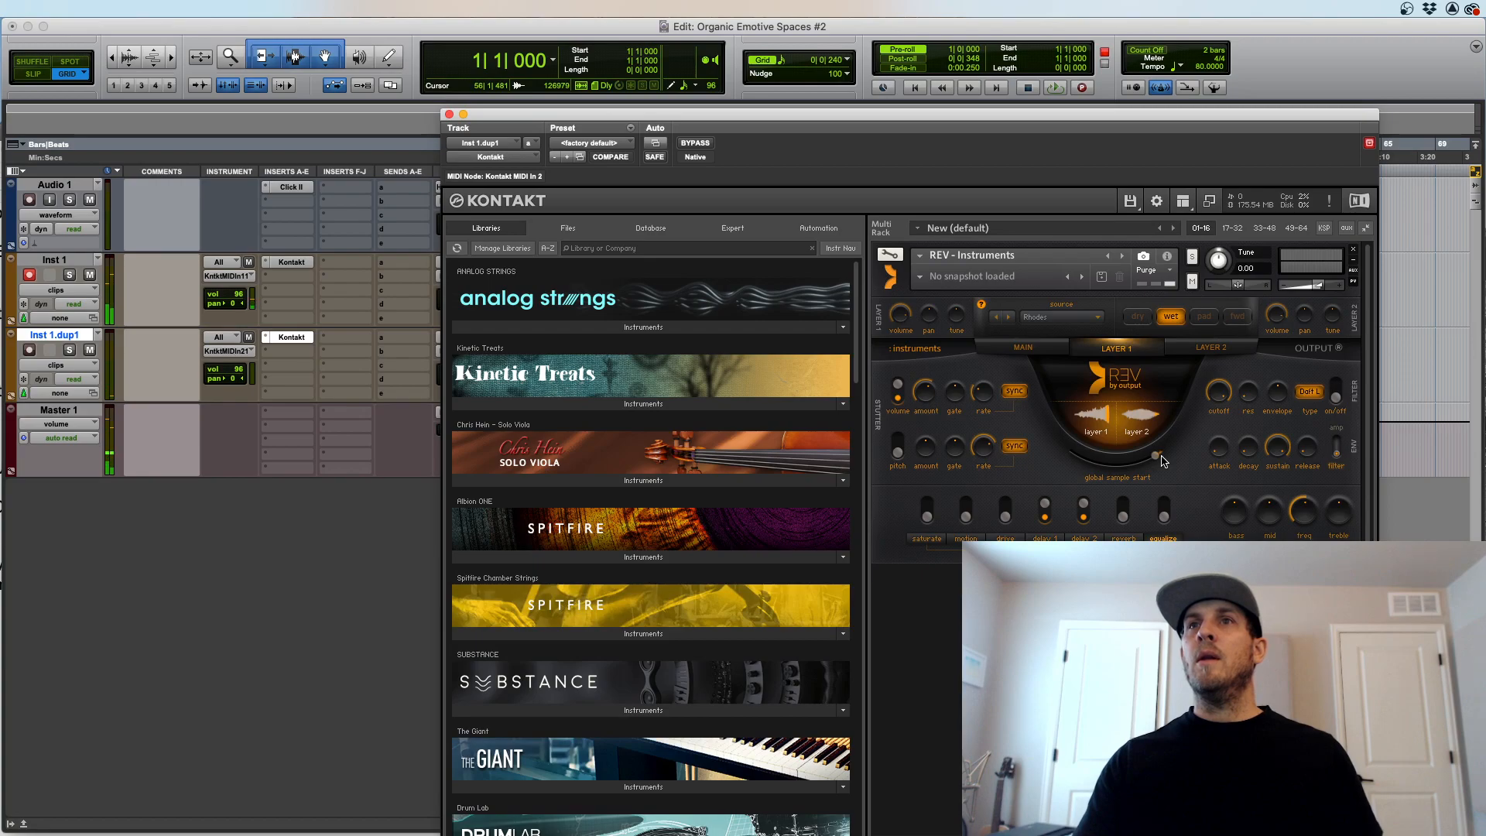
{"action": "left_click", "coordinate": [1205, 317]}
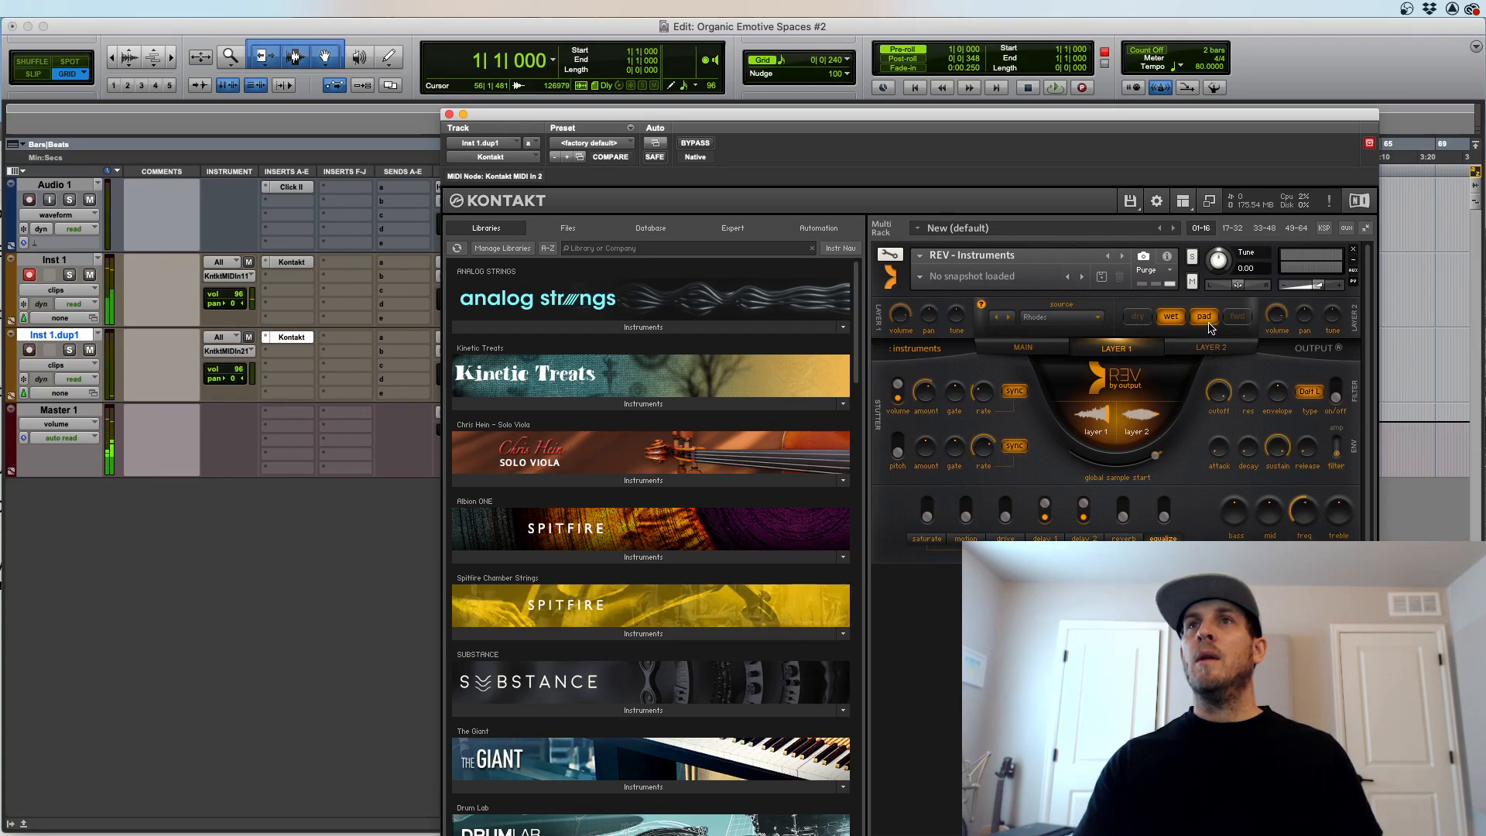
{"action": "left_click_drag", "start_coordinate": [1156, 467], "coordinate": [1084, 461]}
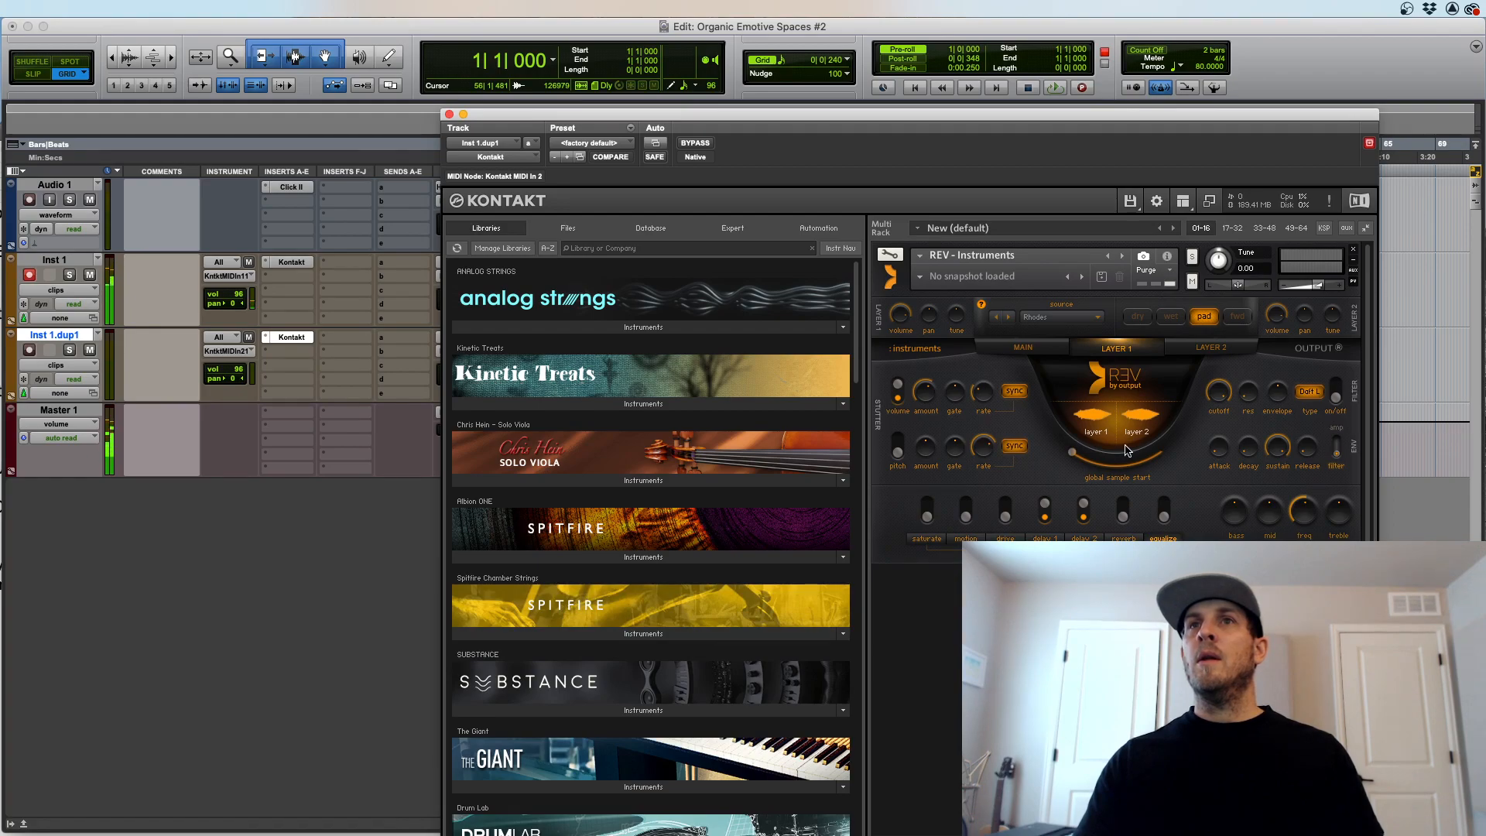
Step: Enable reverb on layer 2 and compare the sound with layer 2 off and on, leaving the layer on
{"action": "left_click", "coordinate": [1209, 349]}
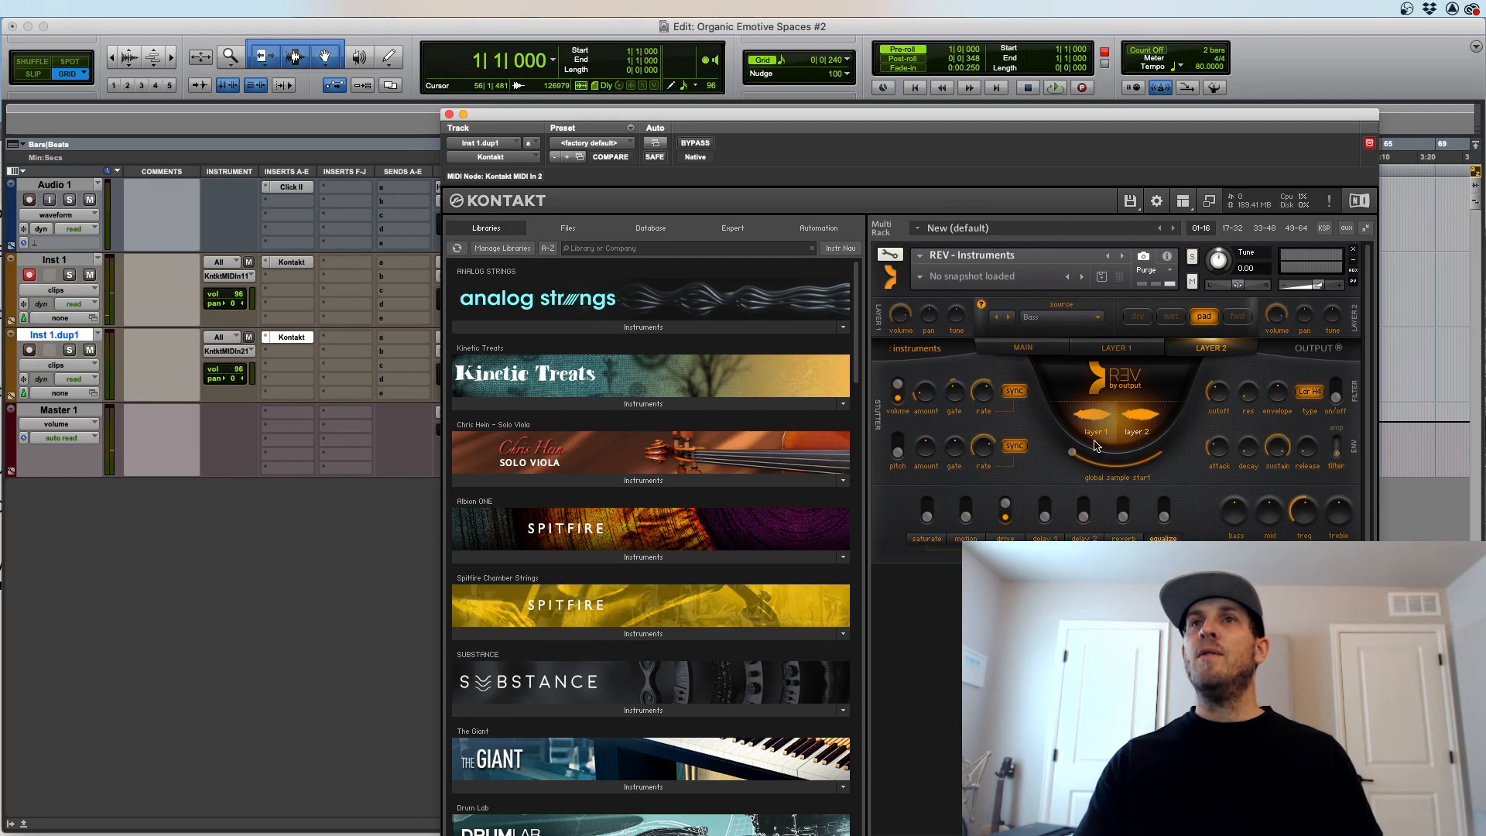
{"action": "left_click", "coordinate": [1125, 514]}
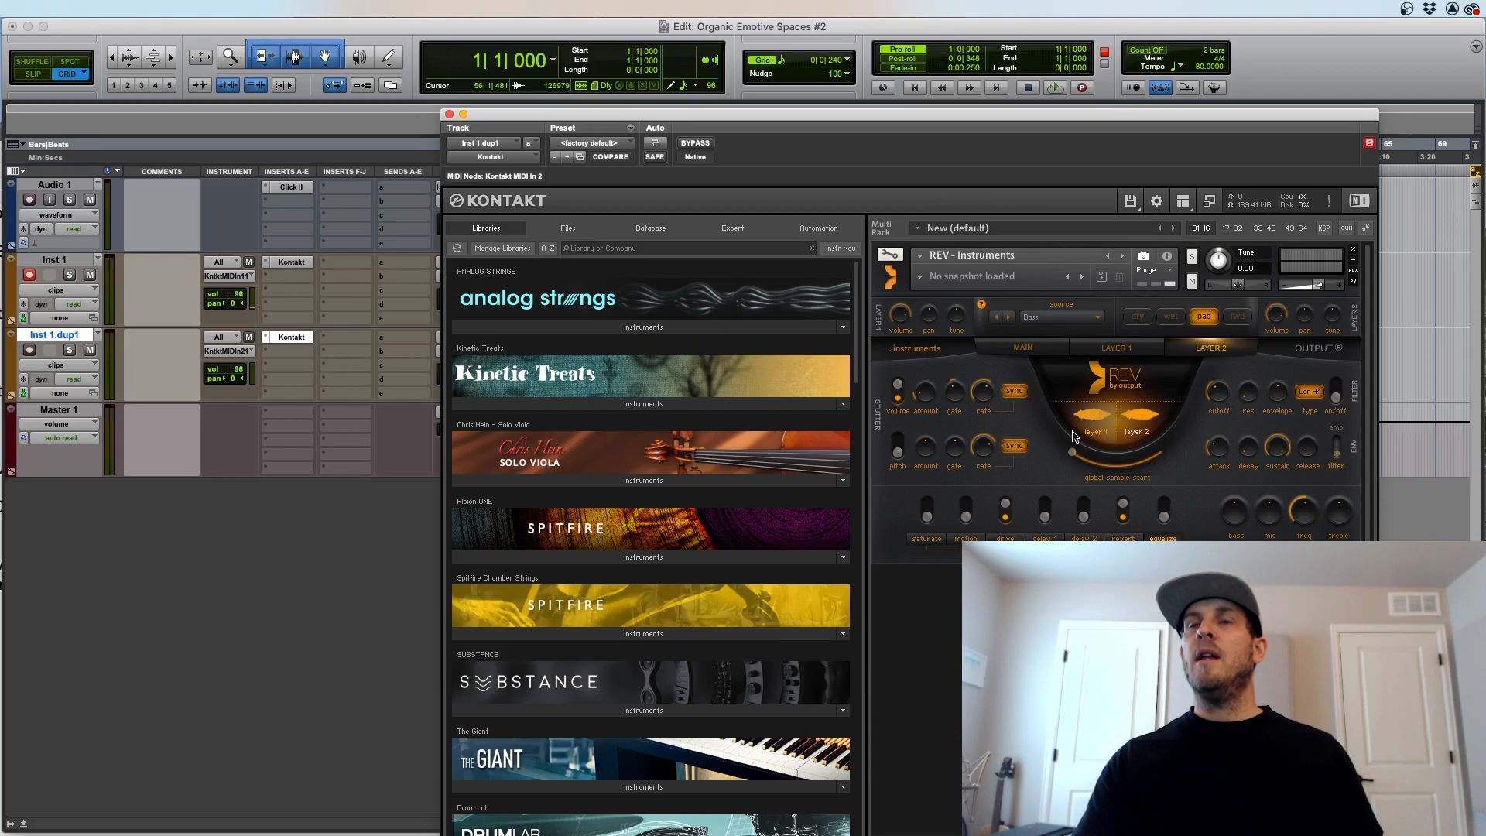
{"action": "left_click", "coordinate": [1149, 422]}
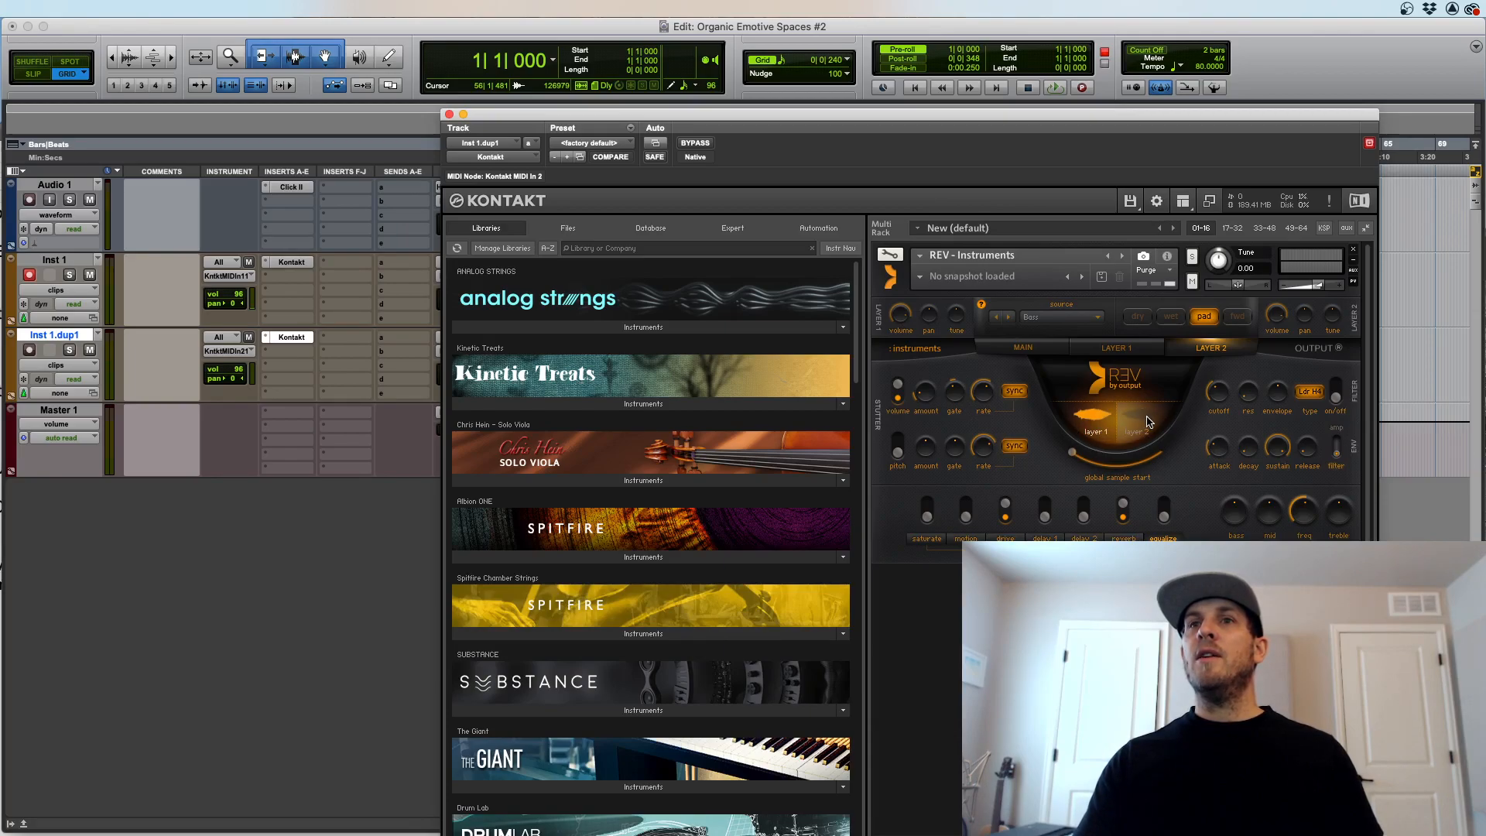
{"action": "left_click", "coordinate": [1146, 422]}
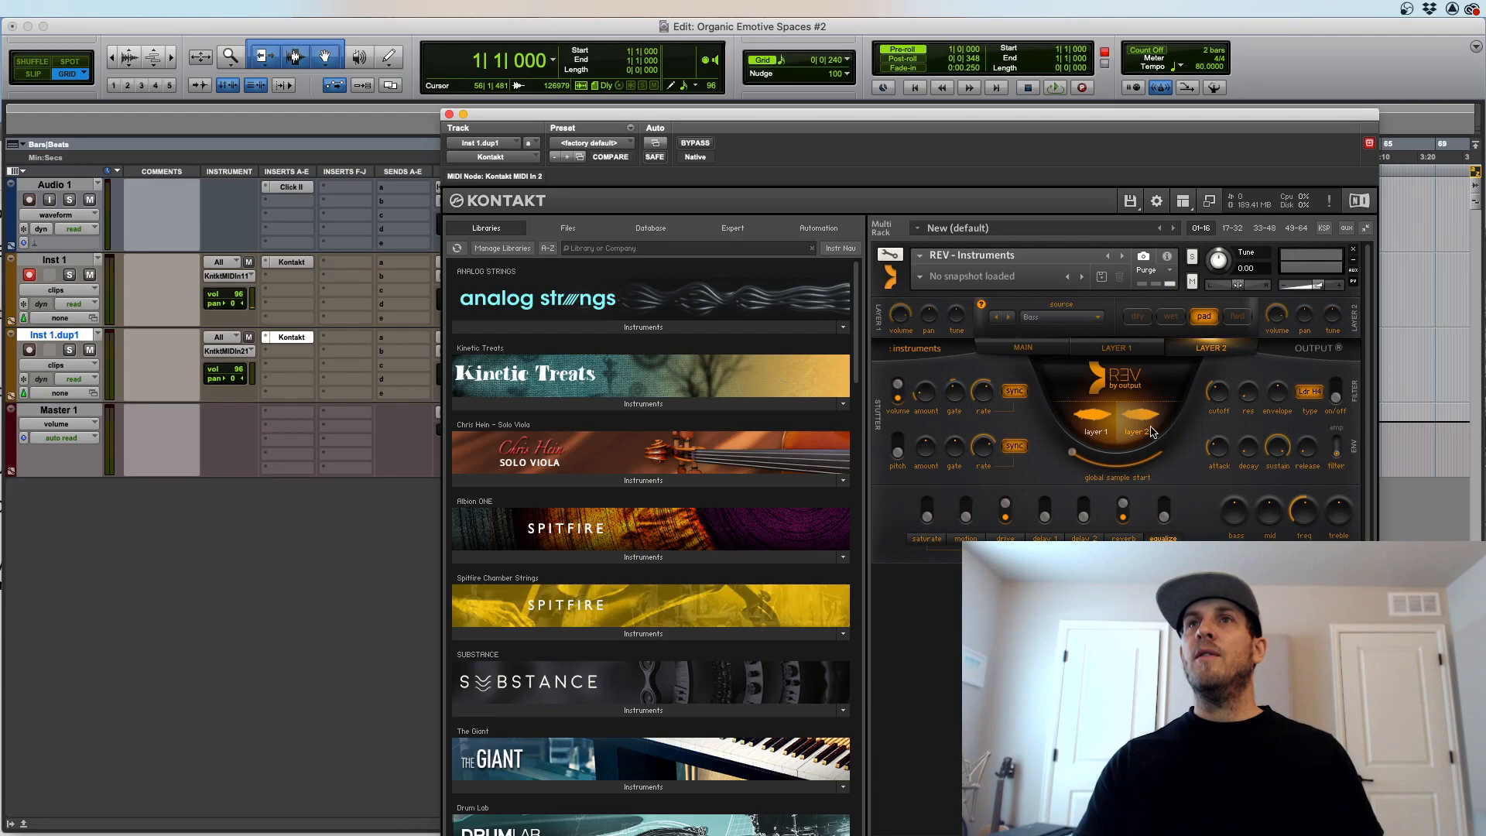
{"action": "left_click", "coordinate": [1149, 424]}
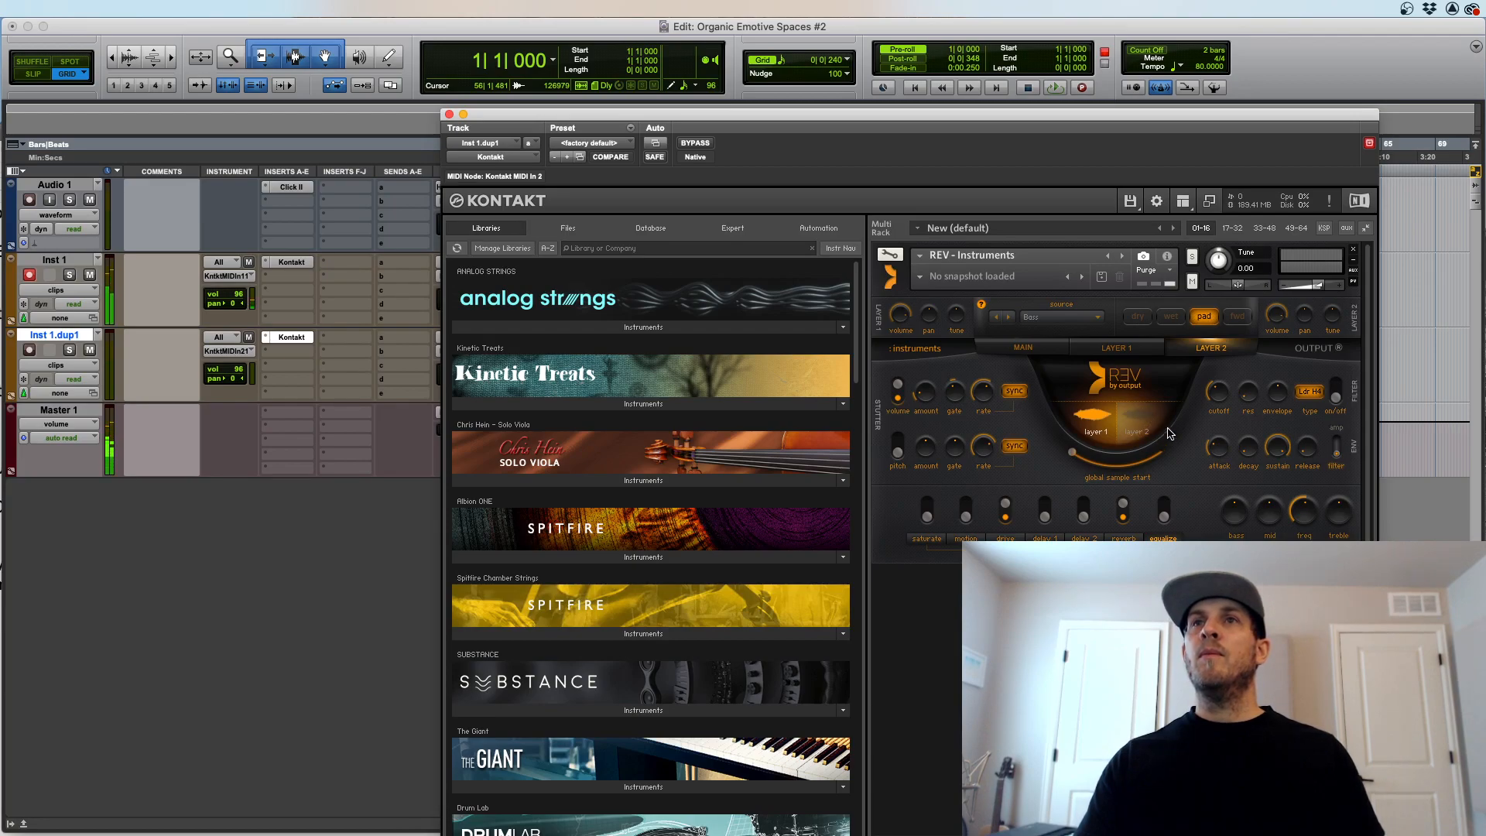
{"action": "left_click", "coordinate": [1148, 425]}
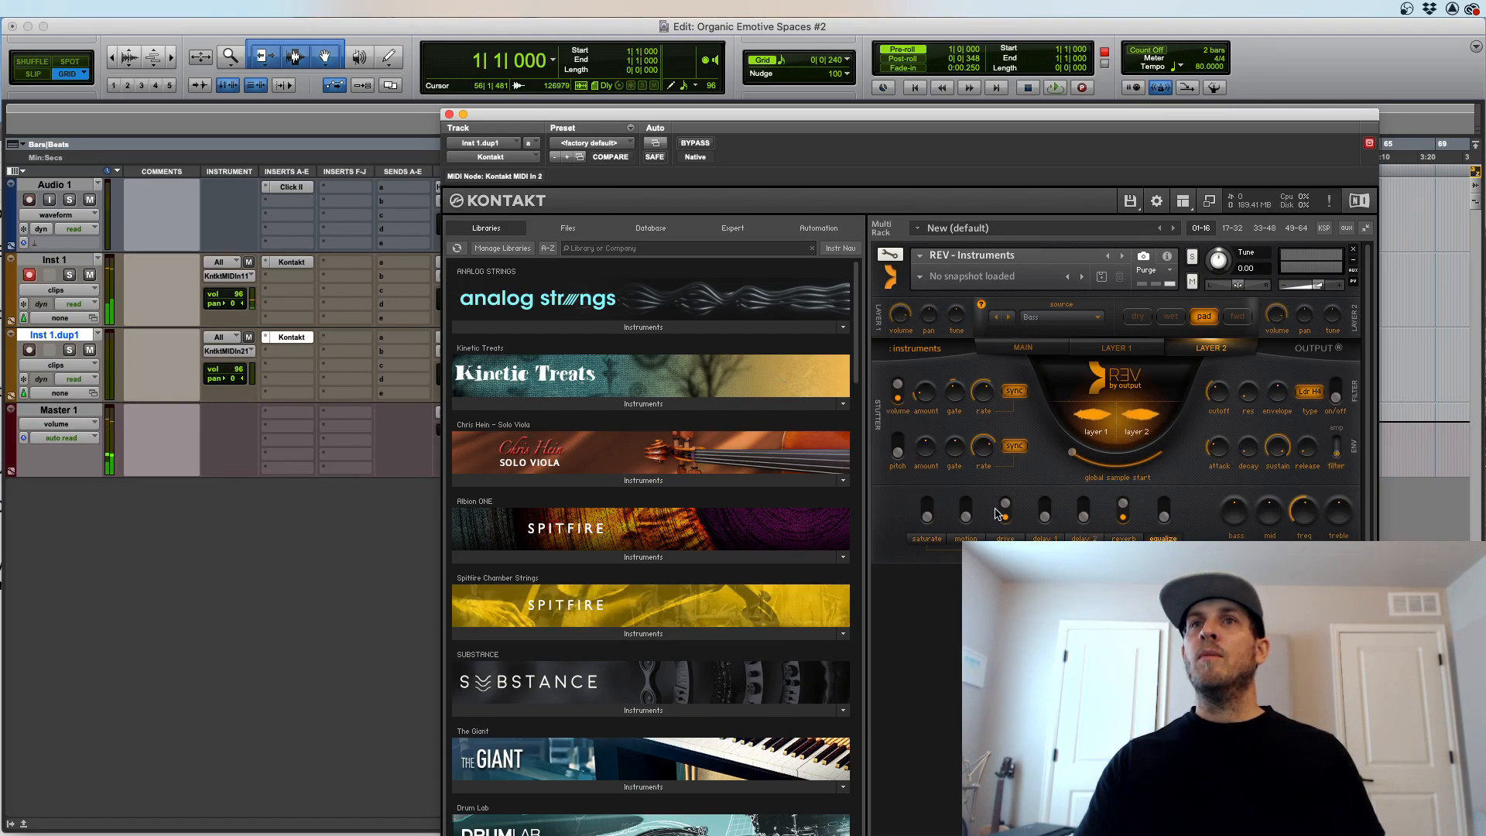
Step: Turn on the motion, delay 1 and delay 2 effects for layer 2
{"action": "left_click", "coordinate": [966, 509]}
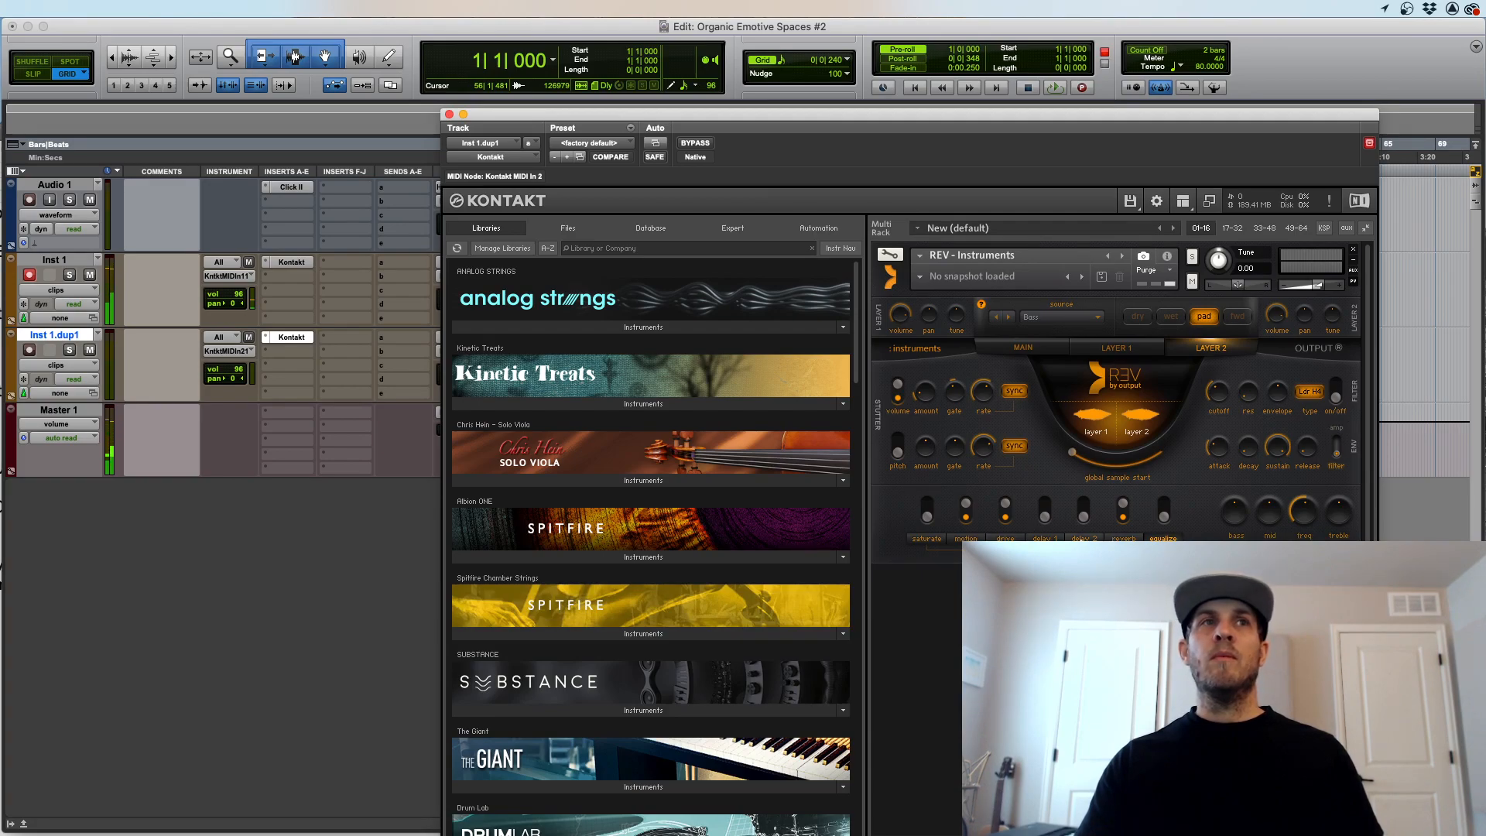
{"action": "left_click", "coordinate": [1122, 509]}
{"action": "left_click", "coordinate": [1084, 513]}
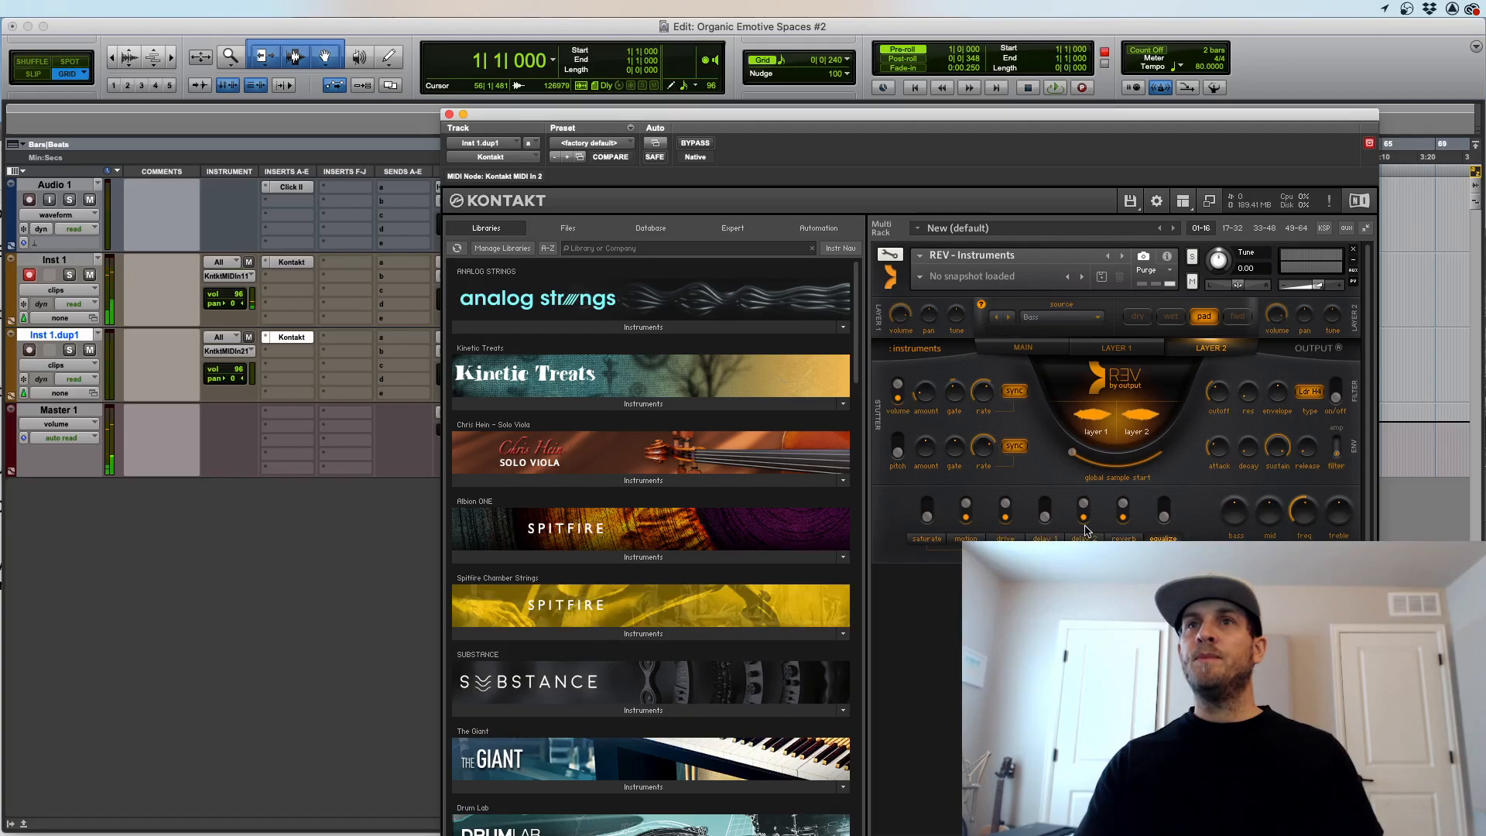
{"action": "left_click", "coordinate": [1050, 516]}
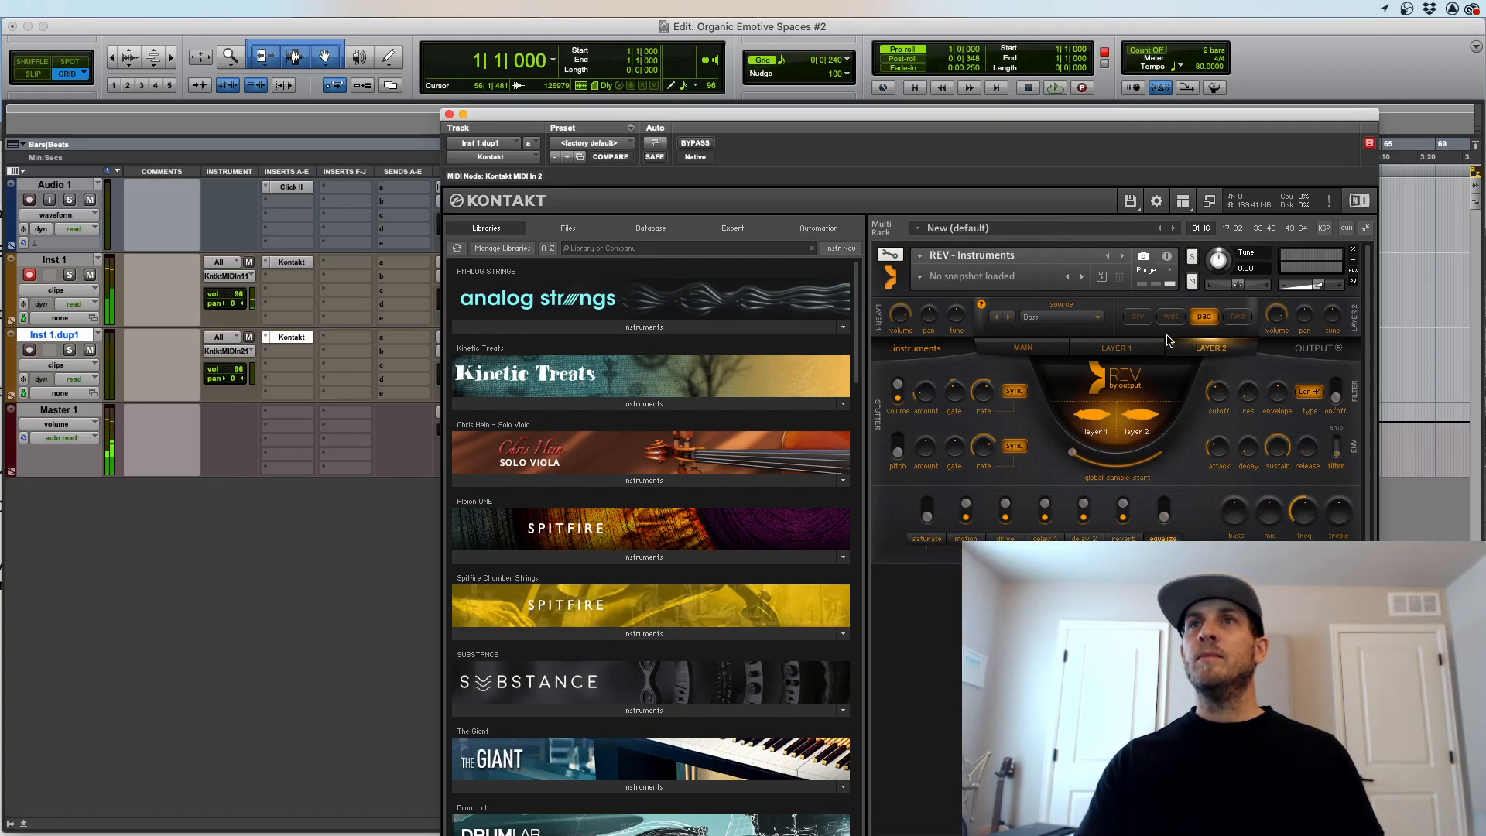
Step: Enable motion and reverb on layer 1 and raise the size of the main reverb
{"action": "left_click", "coordinate": [1116, 347]}
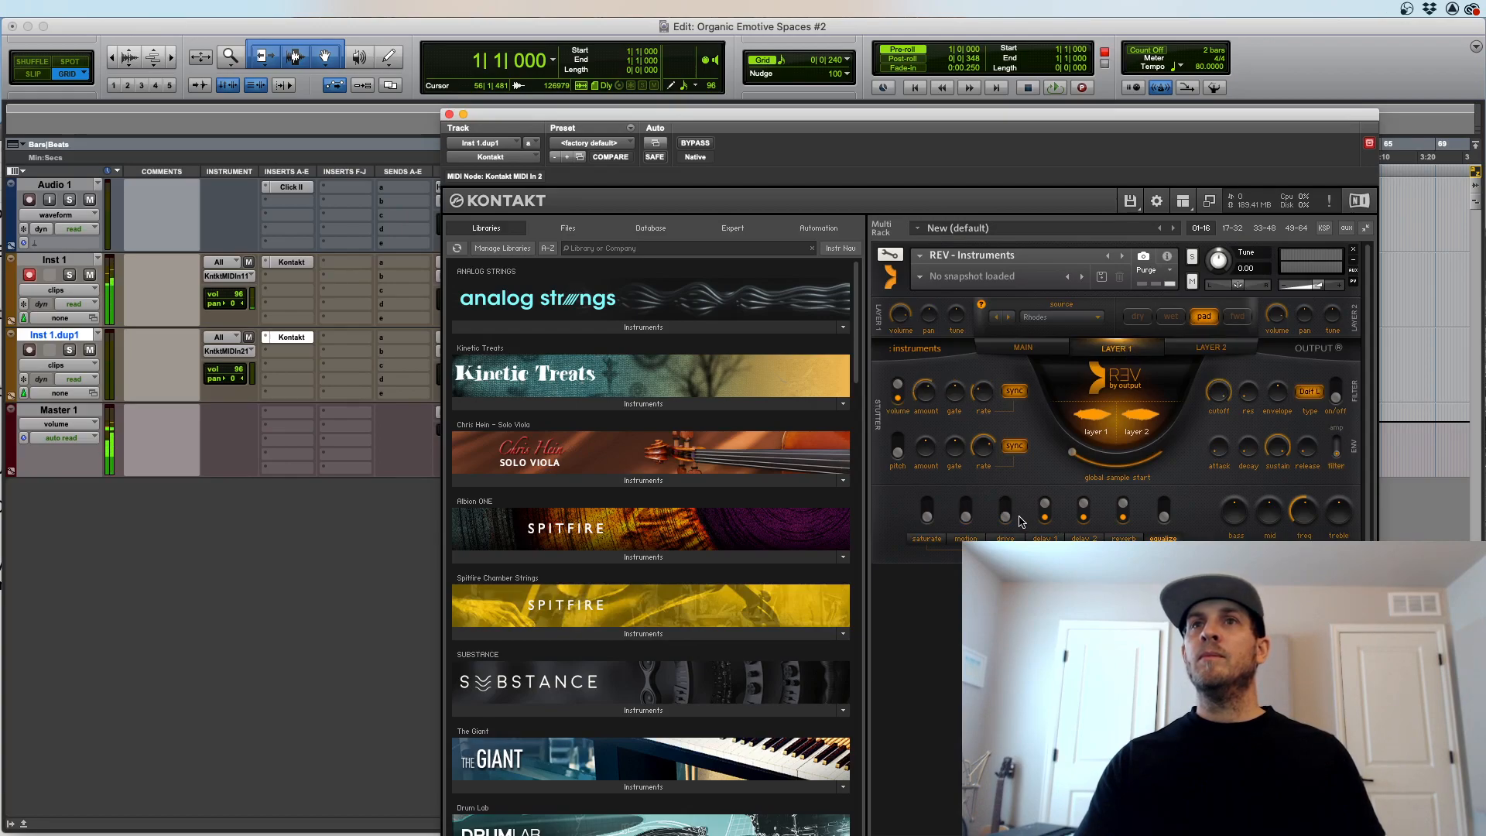
{"action": "left_click", "coordinate": [967, 511]}
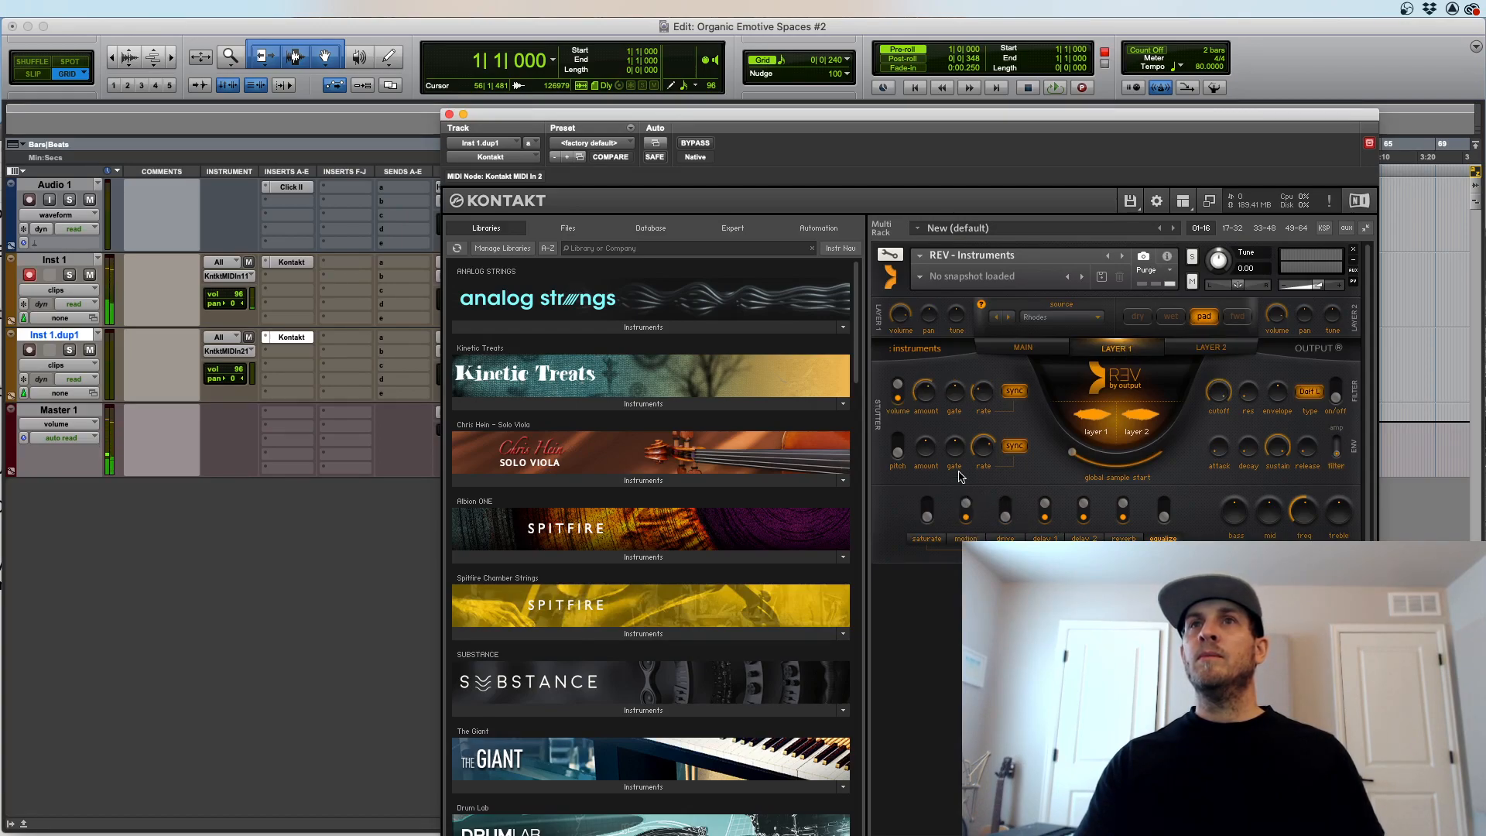
{"action": "left_click", "coordinate": [1026, 348]}
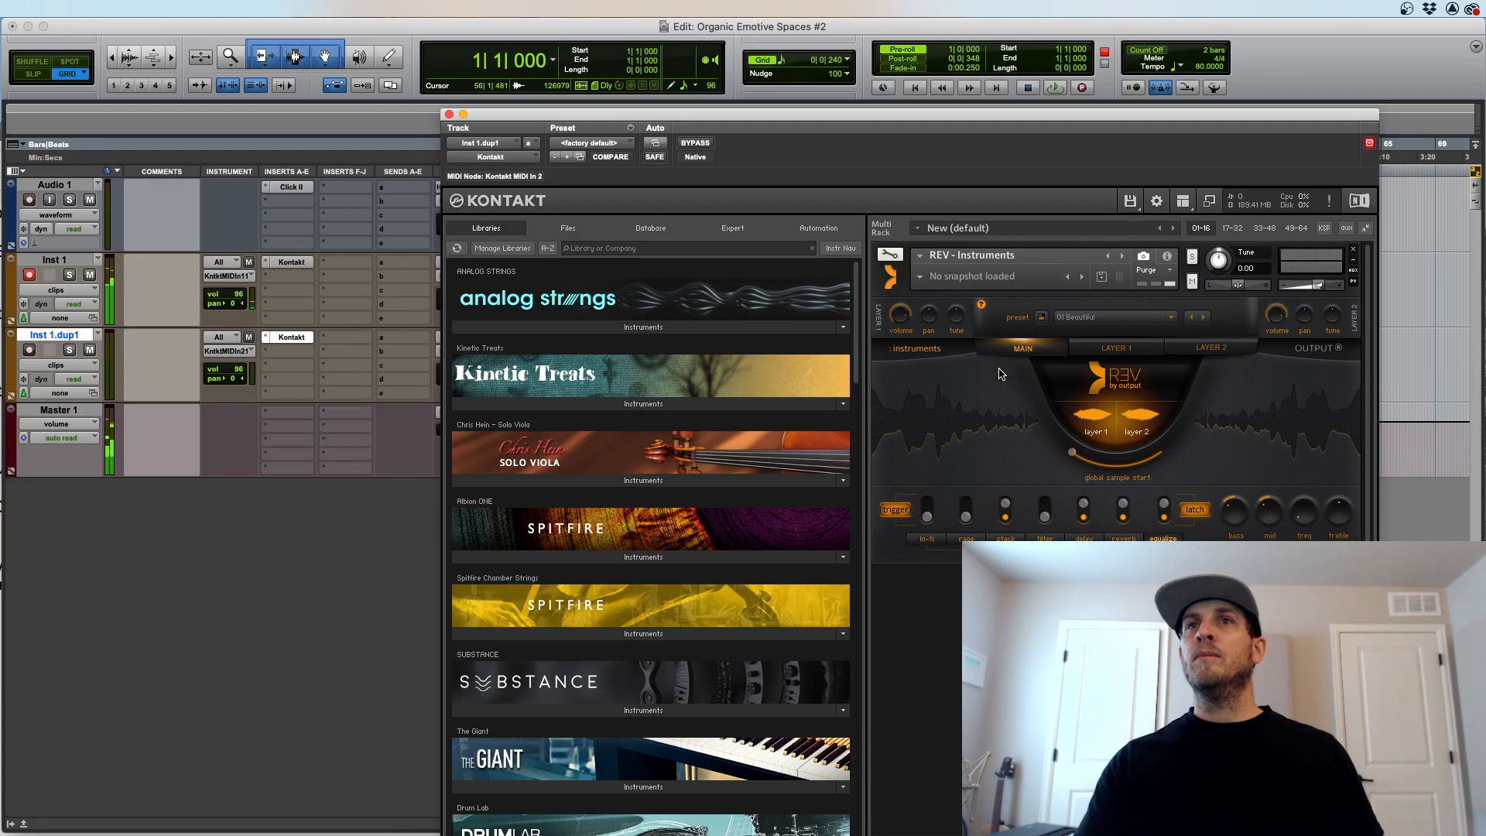
{"action": "left_click", "coordinate": [1125, 537]}
{"action": "left_click_drag", "start_coordinate": [1275, 519], "coordinate": [1276, 470]}
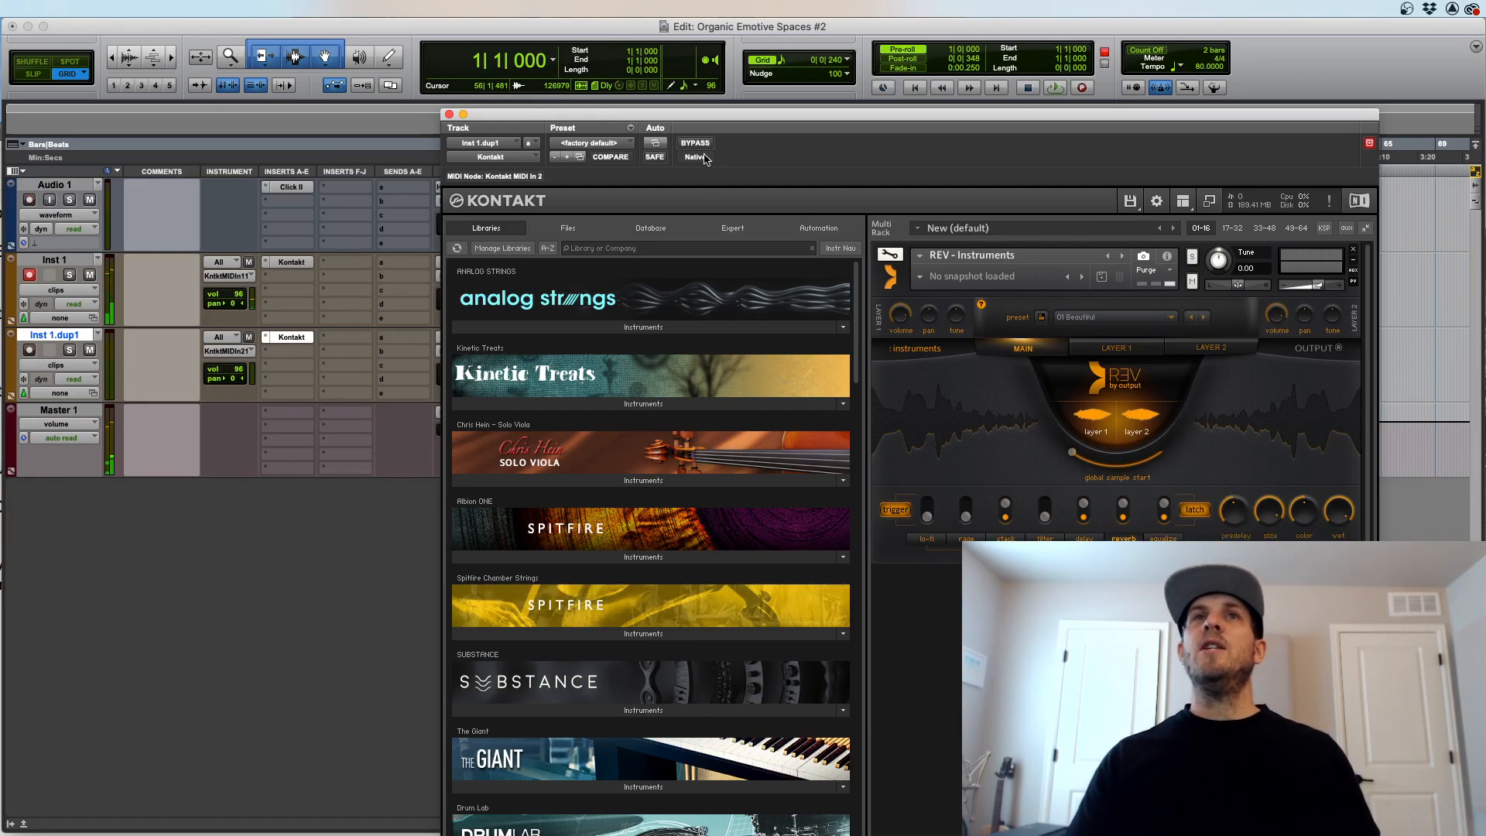
Step: Close the Kontakt window, select the Inst 1 track, and zoom the timeline to show about the first 18 bars
{"action": "left_click", "coordinate": [450, 115]}
{"action": "left_click", "coordinate": [550, 283]}
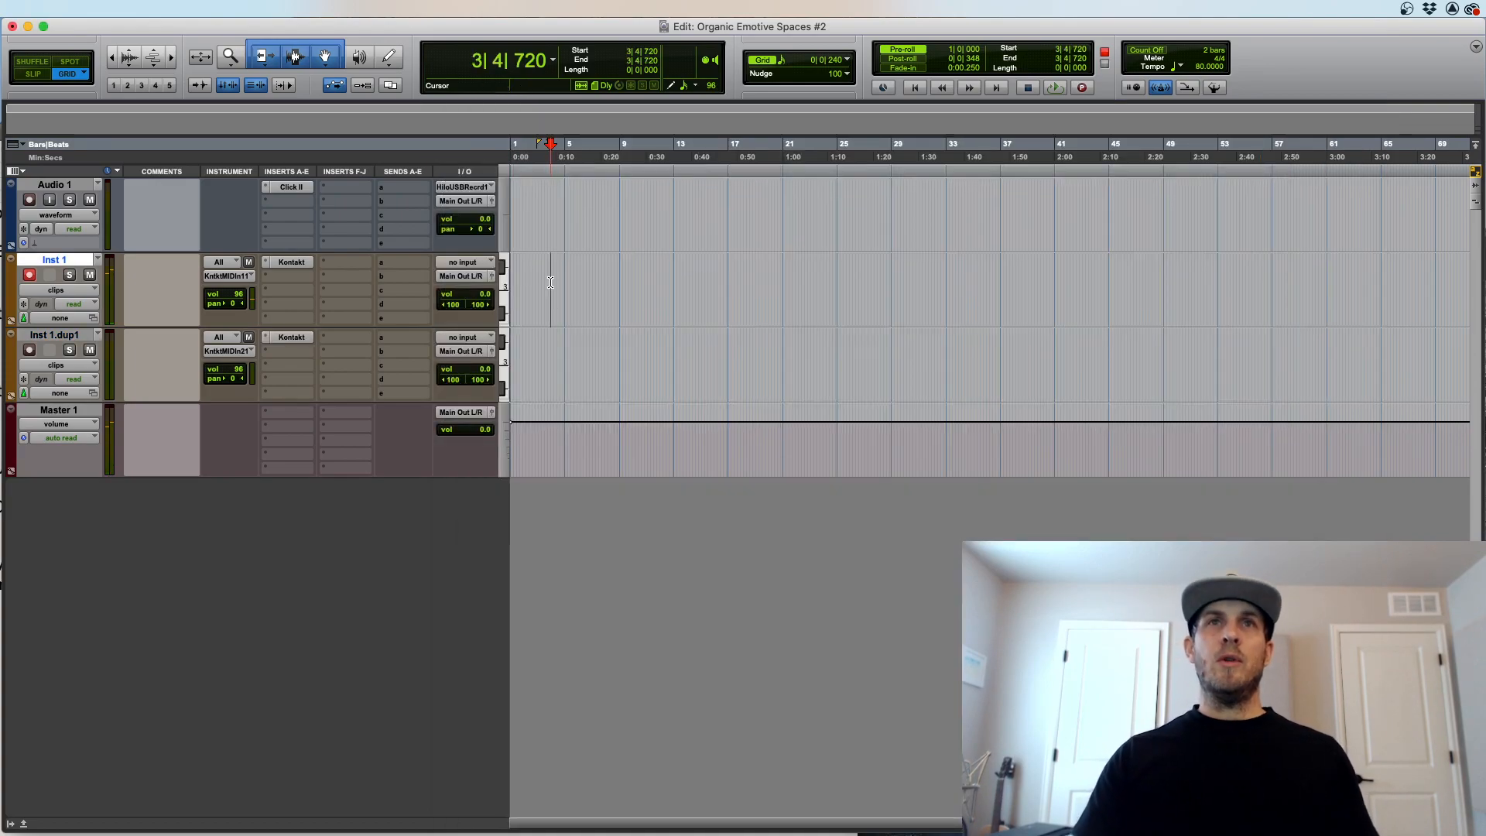
{"action": "key", "text": "t"}
{"action": "key", "text": "t"}
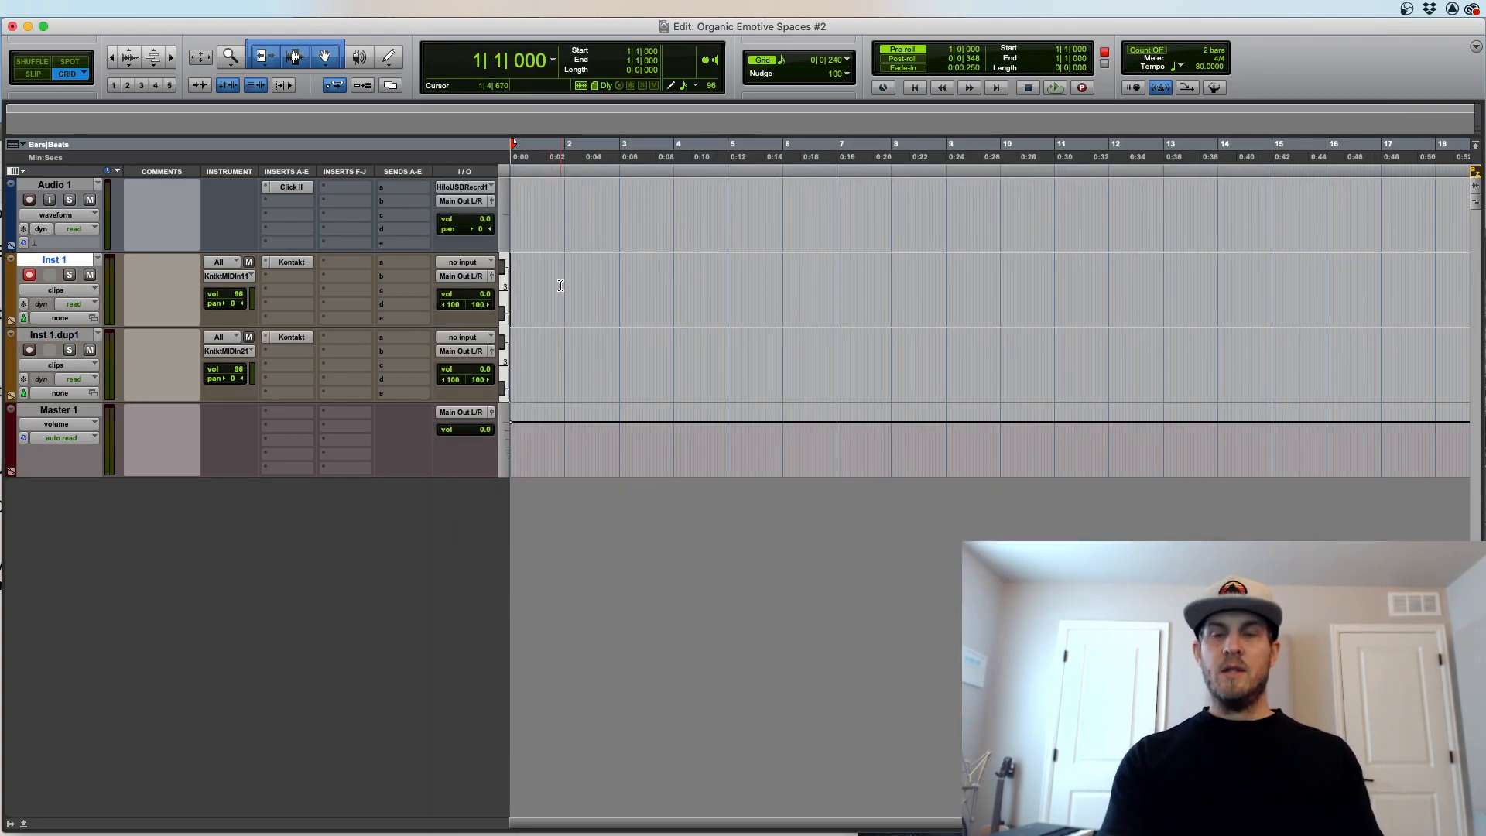
{"action": "key", "text": "r"}
{"action": "key", "text": "t"}
{"action": "key", "text": "r"}
{"action": "key", "text": "super+space"}
{"action": "key", "text": "t"}
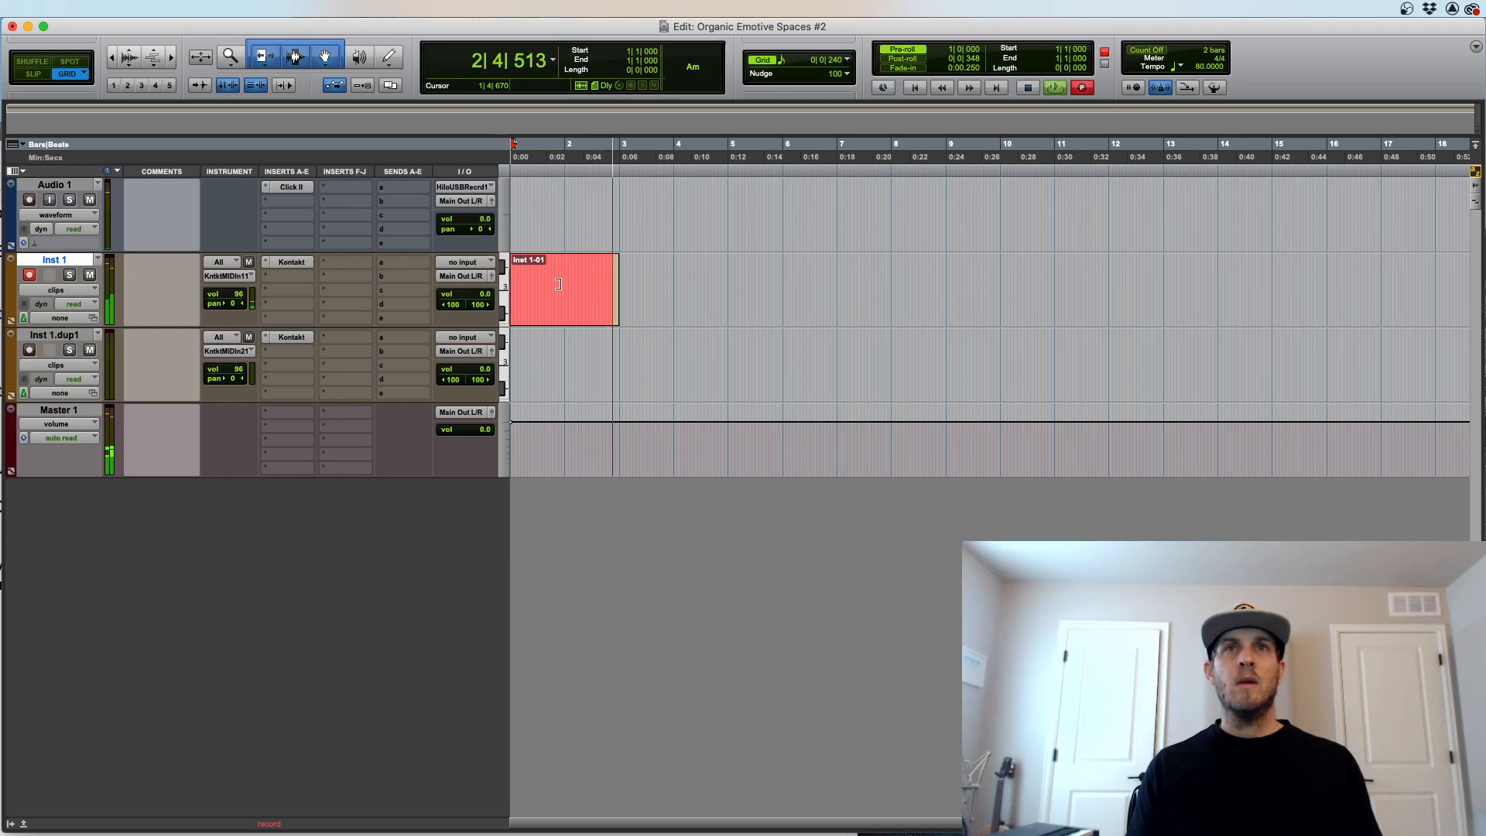
{"action": "key", "text": "space"}
{"action": "key", "text": "super+z"}
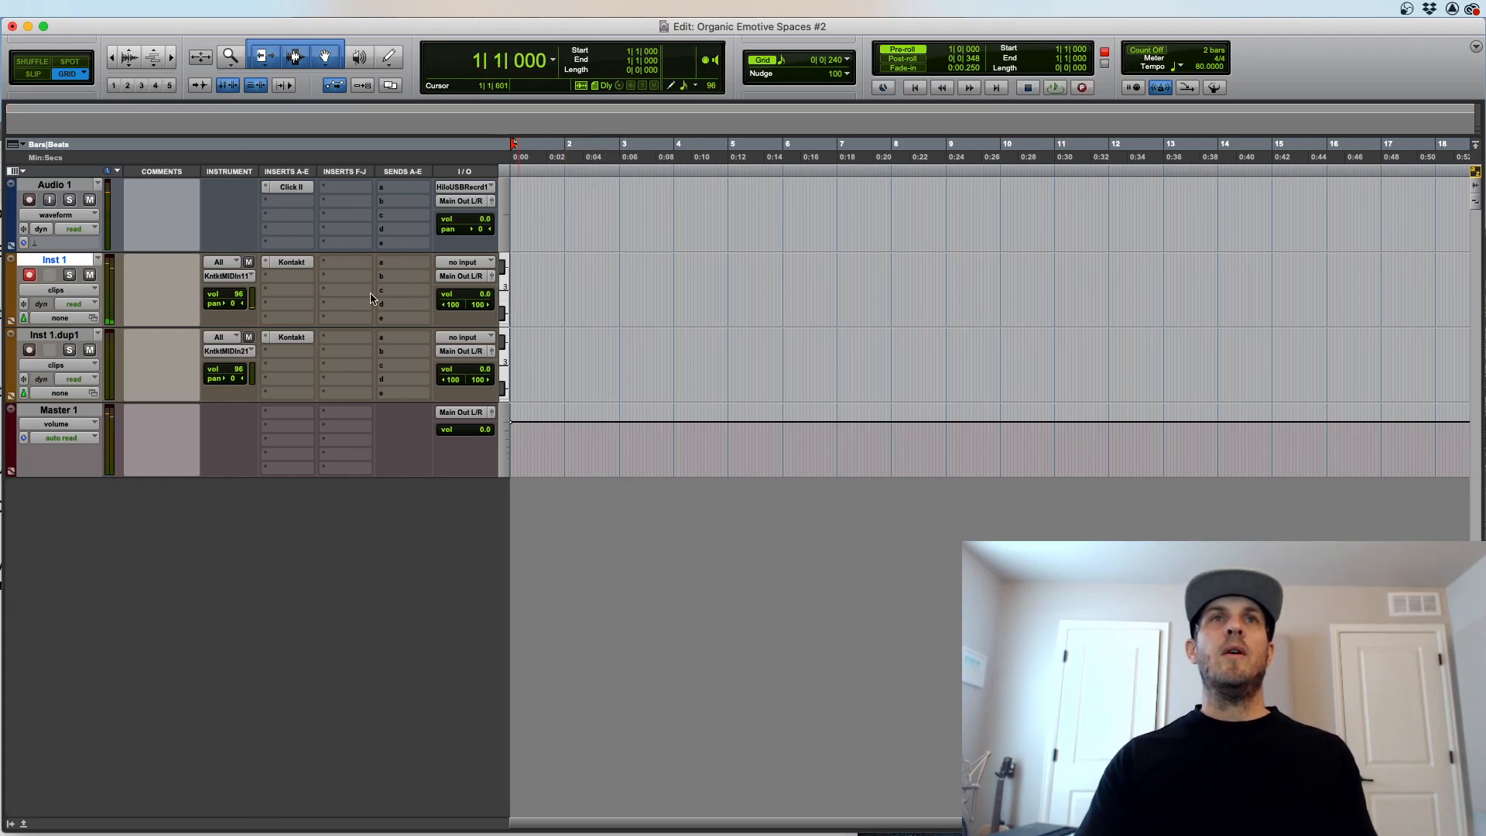
Step: Insert ValhallaVintageVerb below Kontakt on Inst 1, load the saved Swell Storm user preset, and close the plug-in window
{"action": "left_click", "coordinate": [292, 284]}
{"action": "mouse_move", "coordinate": [314, 279]}
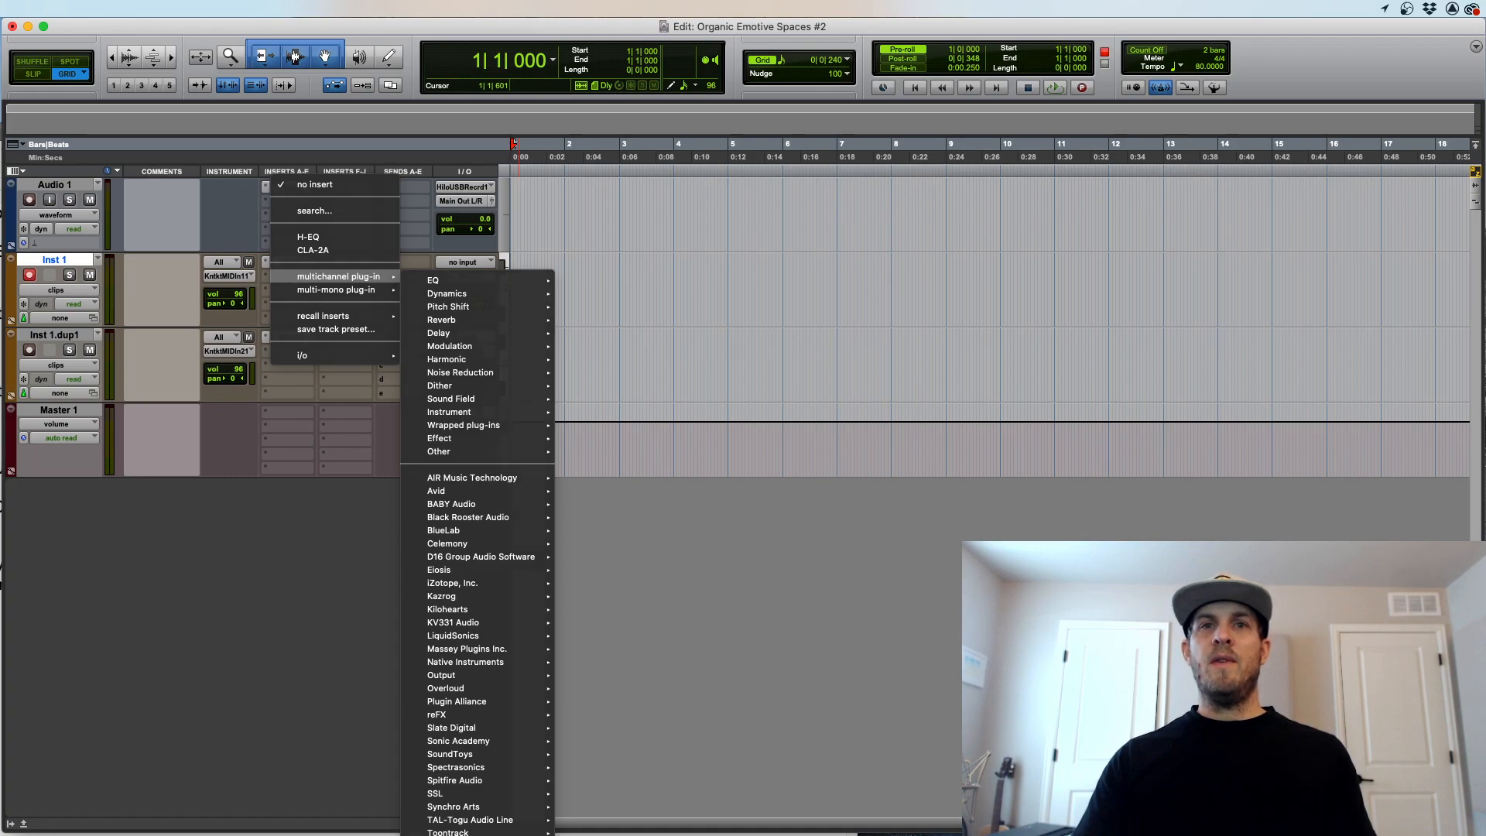
{"action": "left_click", "coordinate": [505, 610]}
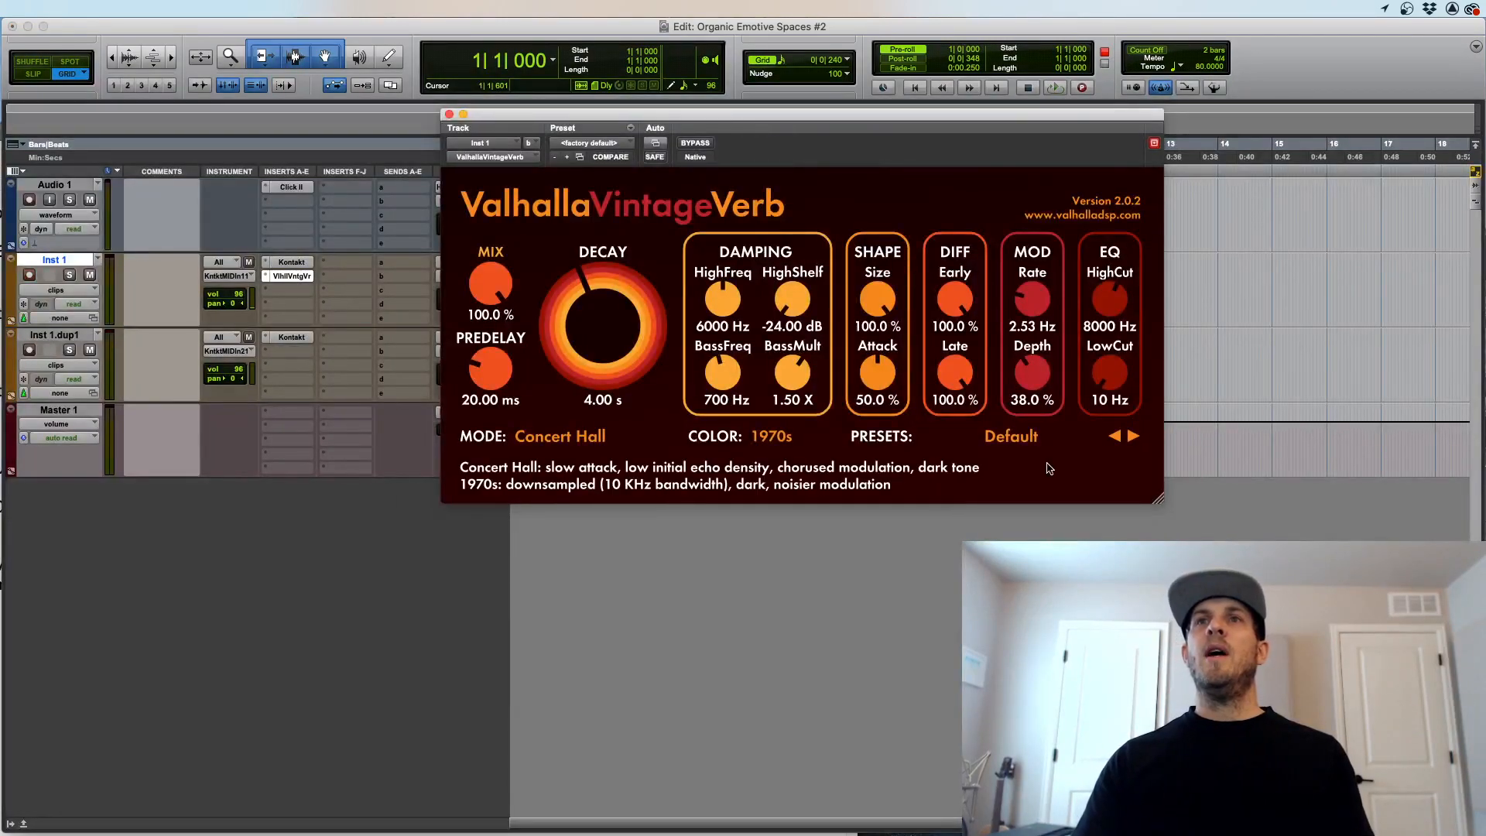
{"action": "left_click", "coordinate": [1007, 456]}
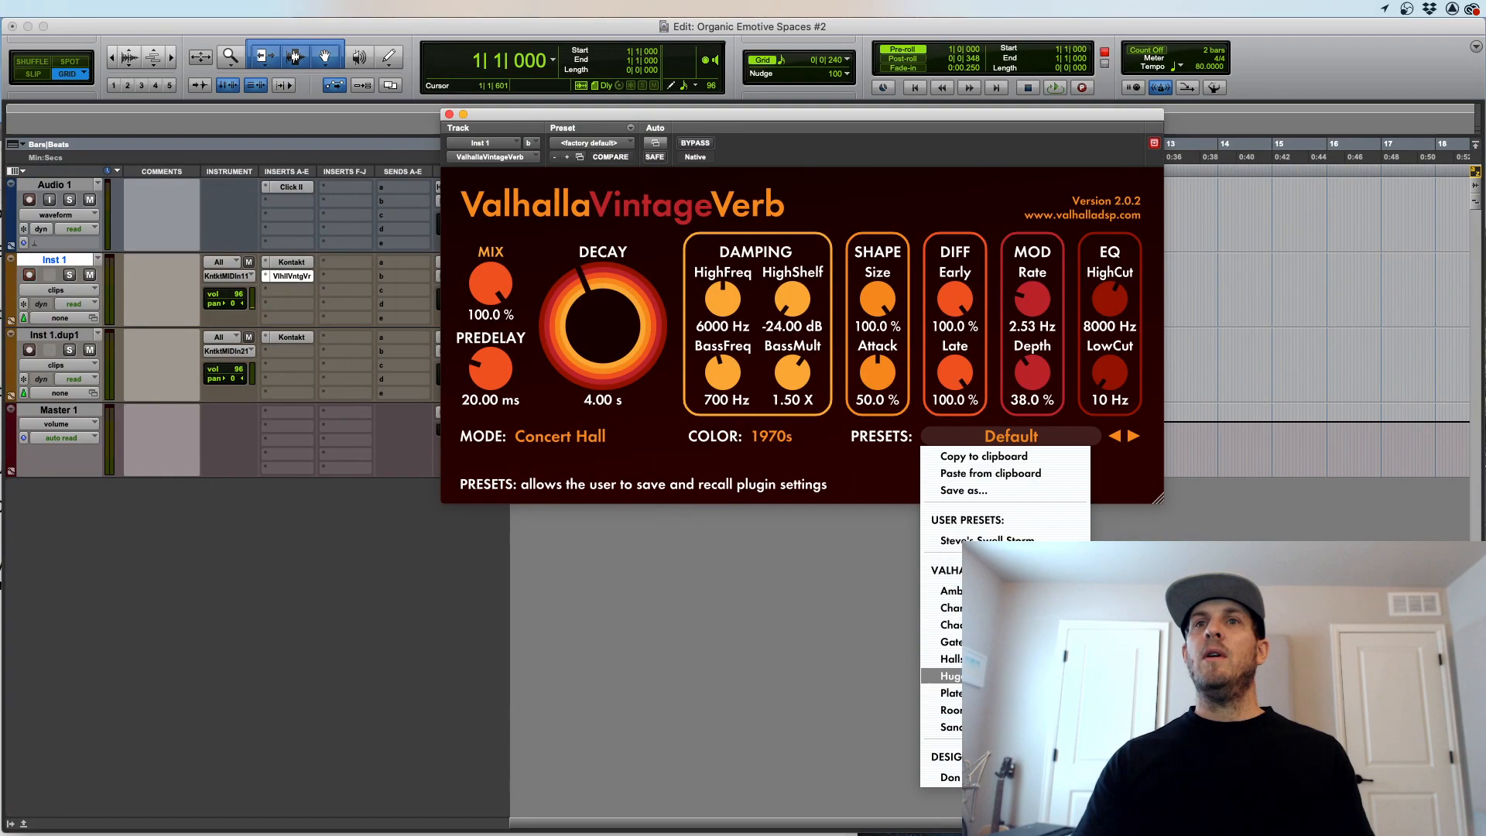
{"action": "left_click", "coordinate": [968, 540]}
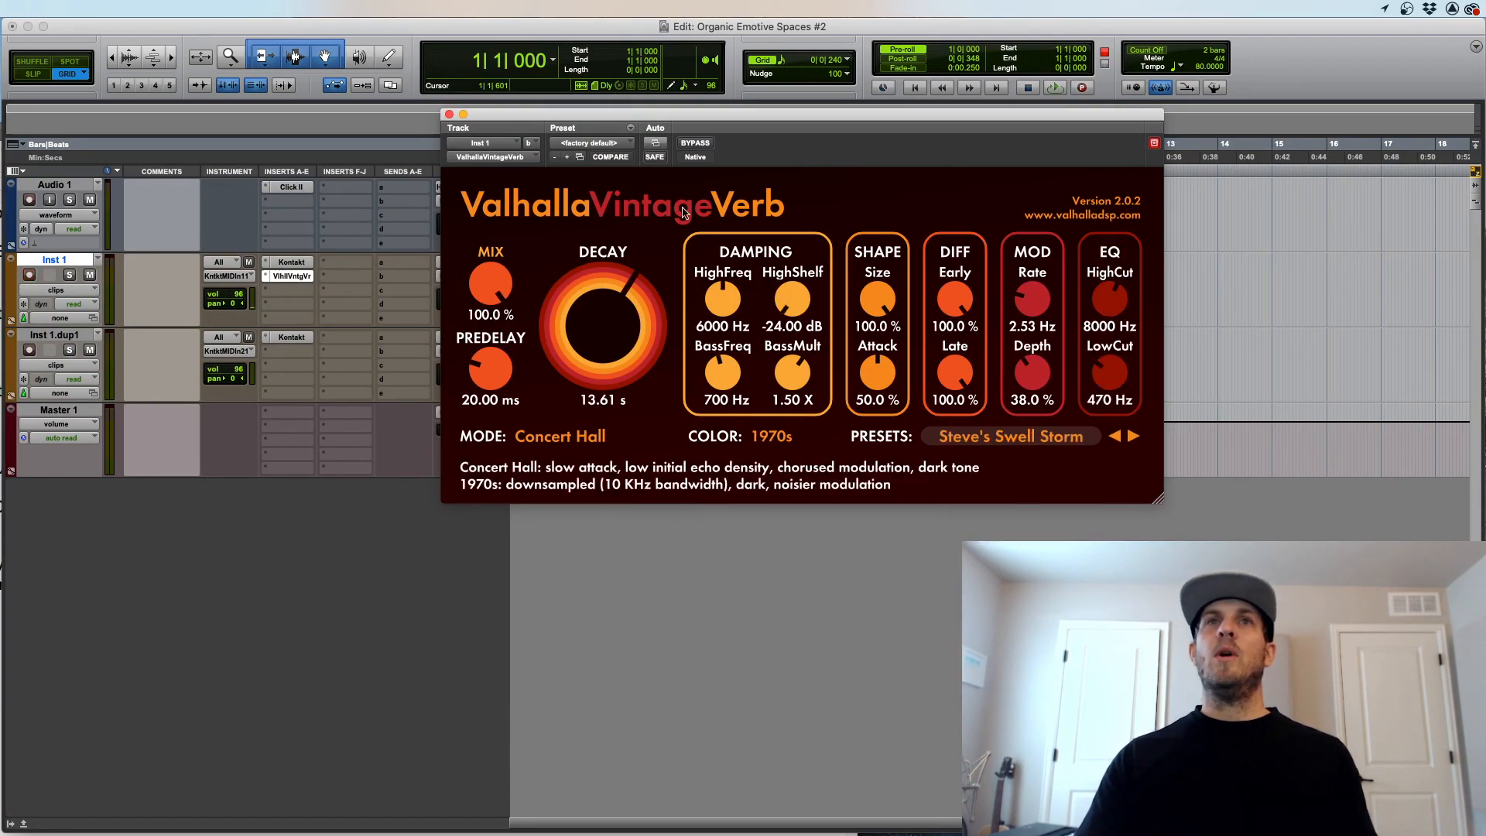
{"action": "left_click", "coordinate": [449, 115]}
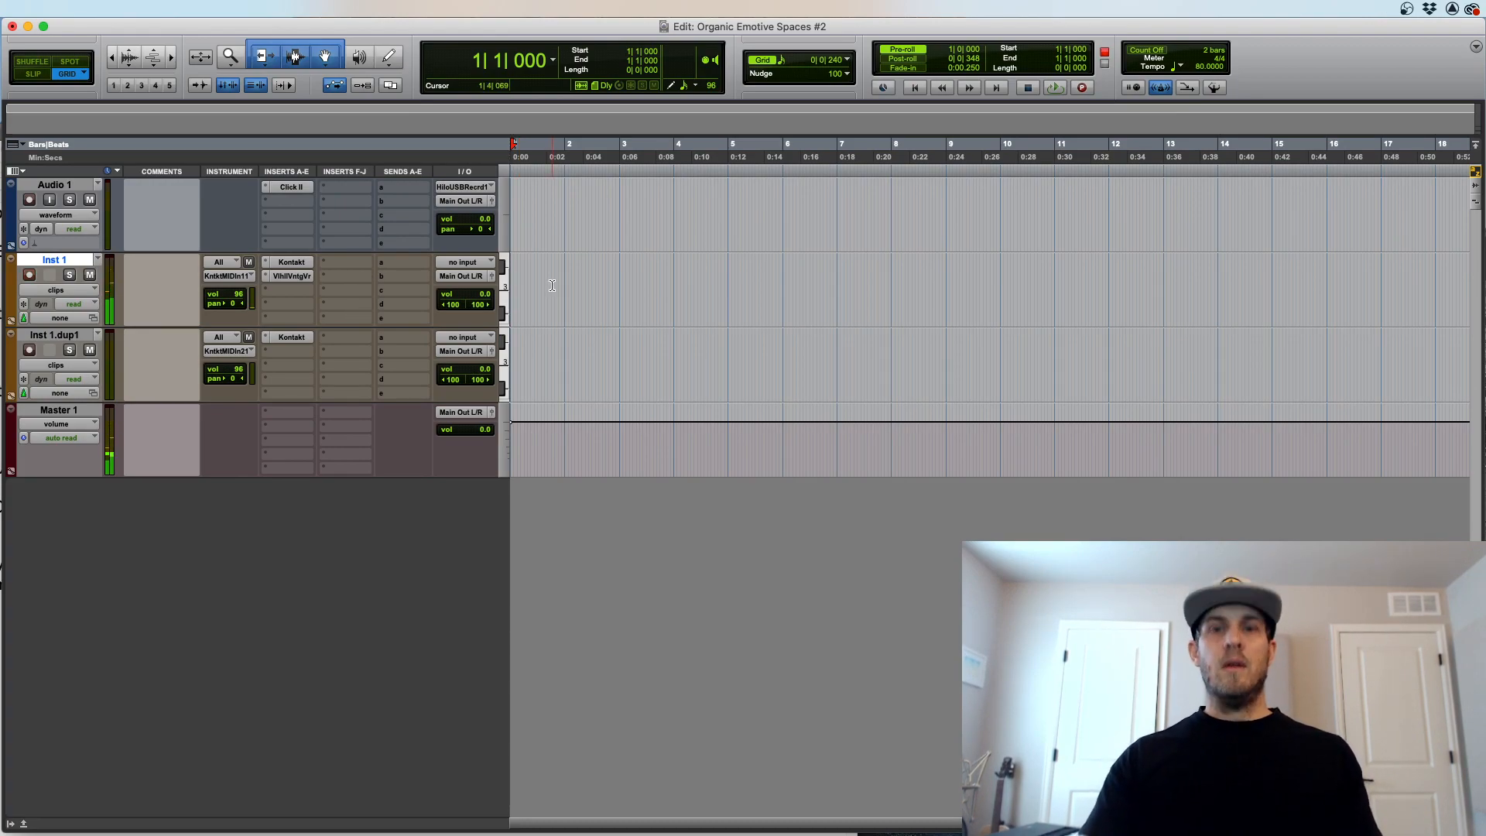
Step: Record a MIDI chord performance on Inst 1 from bar 1 to about bar 45
{"action": "key", "text": "super+space"}
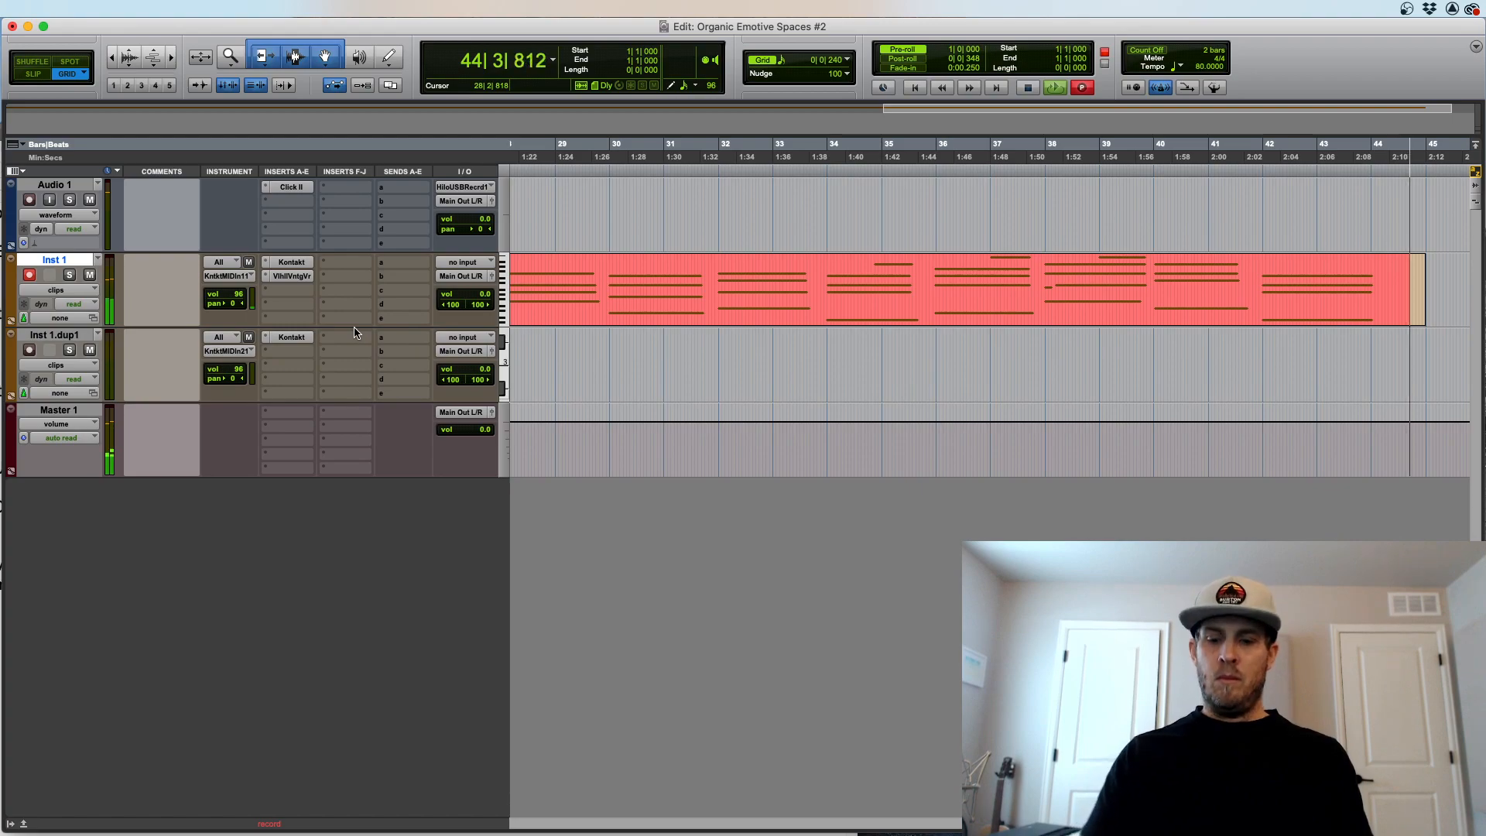
{"action": "key", "text": "space"}
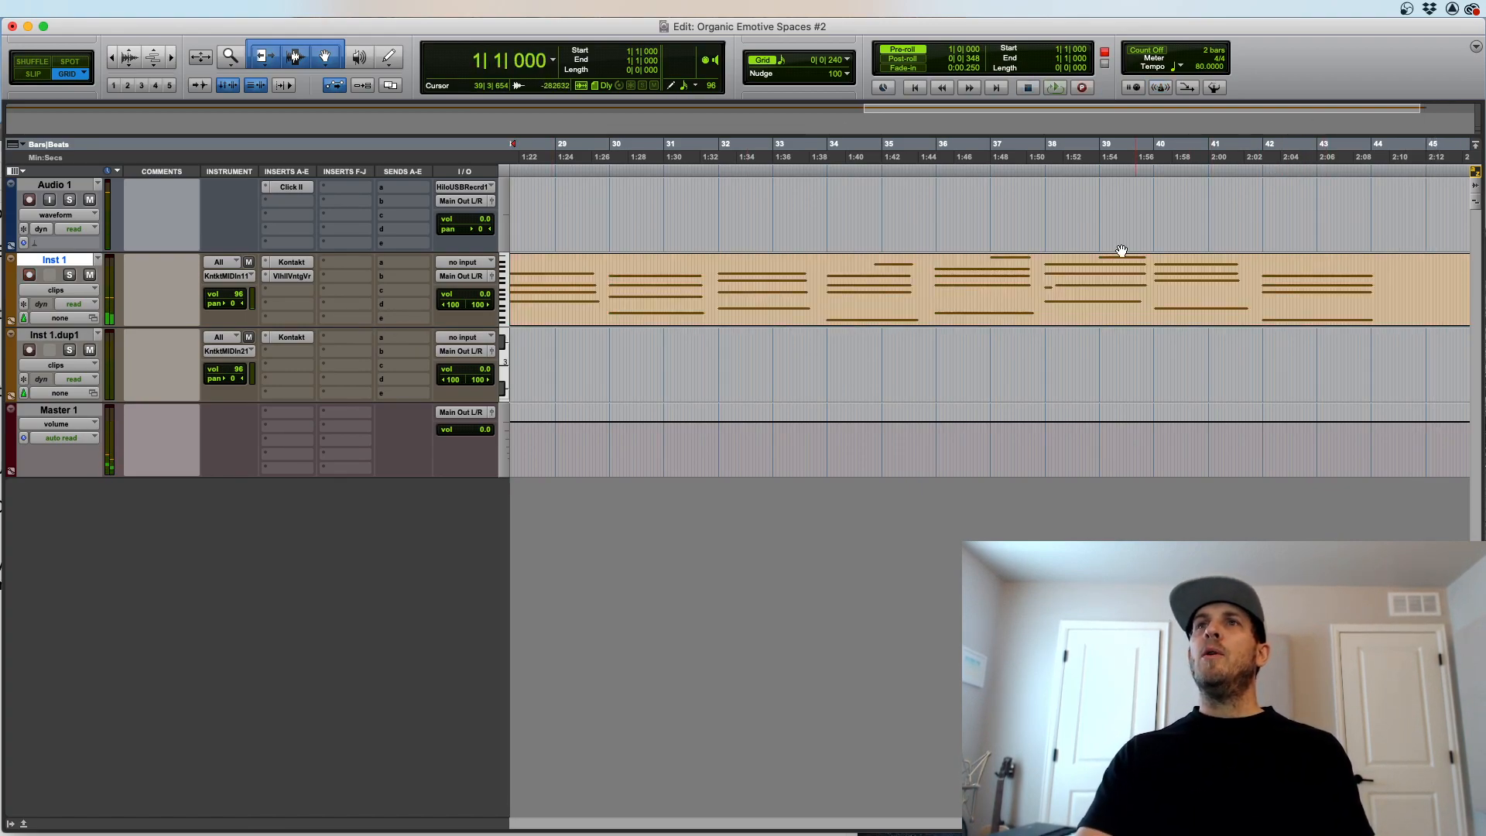
Step: Enlarge the Inst 1 track and, in its notes view, delete the stray short note near the start of bar 38
{"action": "left_click", "coordinate": [403, 323]}
{"action": "left_click", "coordinate": [364, 324]}
{"action": "left_click_drag", "start_coordinate": [395, 325], "coordinate": [410, 480]}
{"action": "left_click", "coordinate": [1053, 310]}
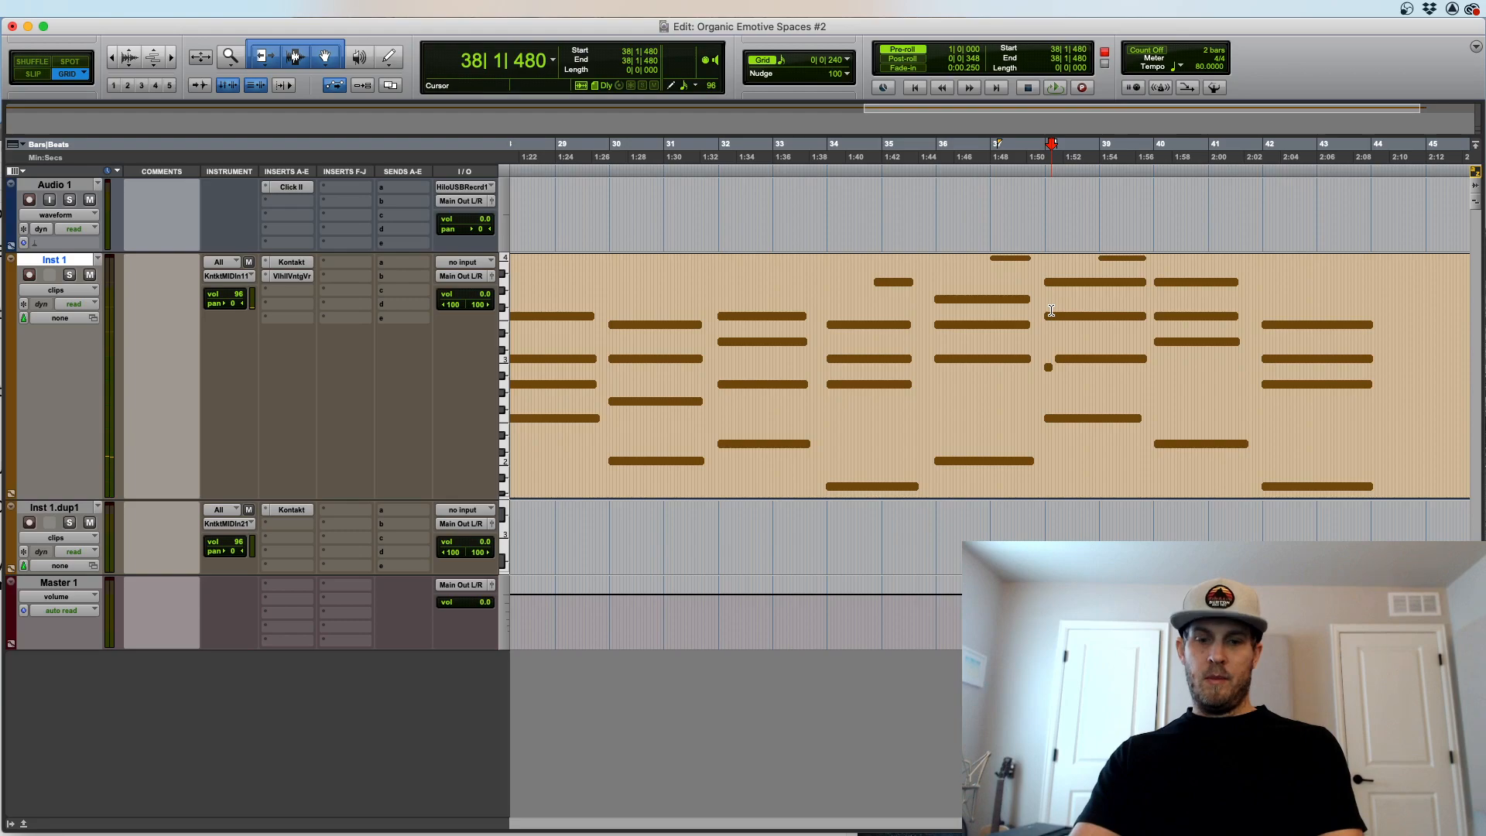
{"action": "key", "text": "ctrl+minus"}
{"action": "key", "text": "Delete"}
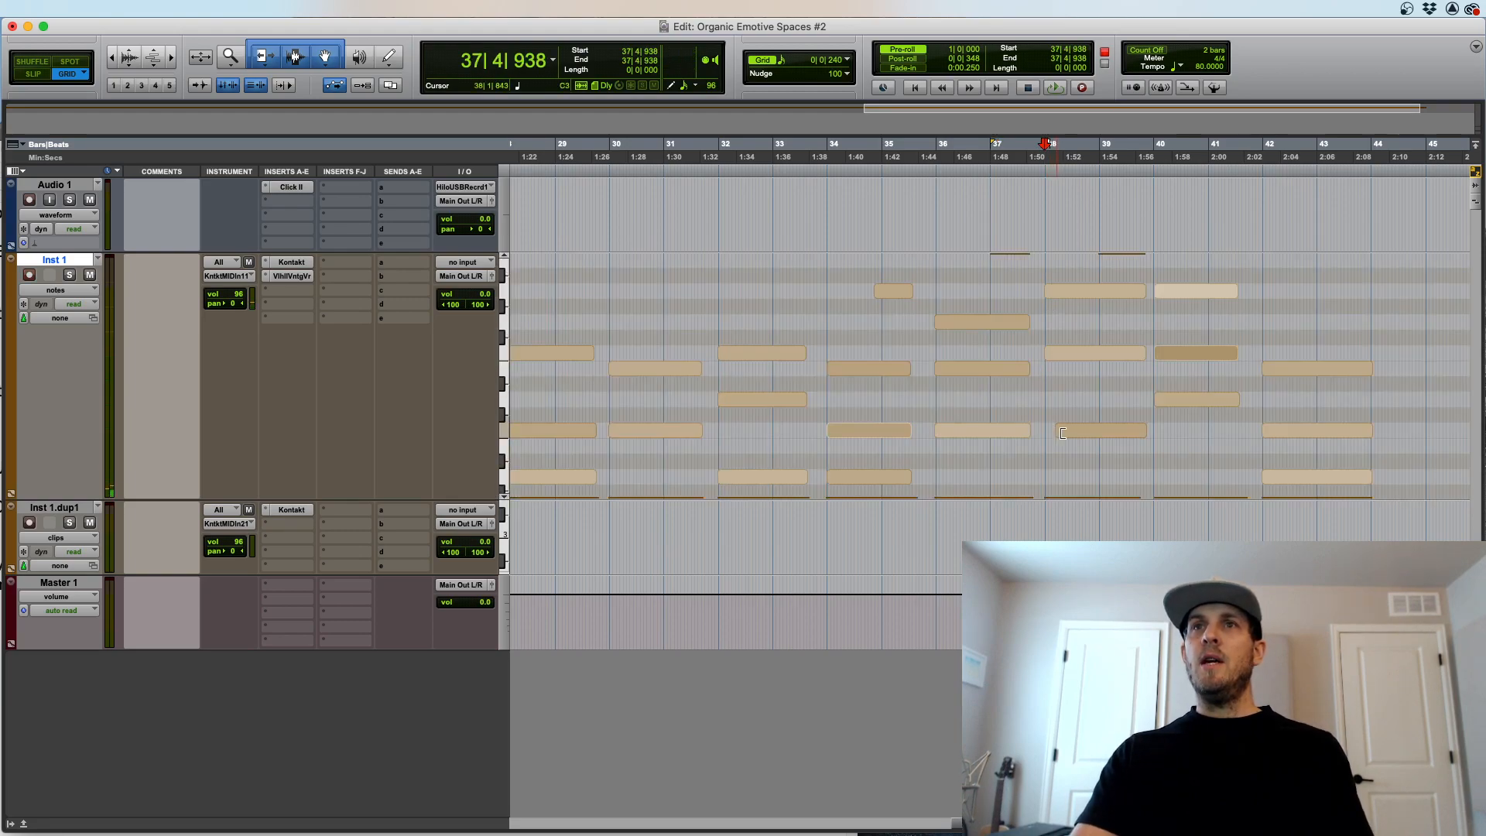
Step: Extend the start of the C3 note at bar 38 on Inst 1 back to 38|1|000
{"action": "key", "text": "t"}
{"action": "key", "text": "t"}
{"action": "left_click", "coordinate": [1041, 430]}
{"action": "key", "text": "r"}
{"action": "key", "text": "r"}
{"action": "key", "text": "r"}
{"action": "key", "text": "r"}
{"action": "key", "text": "r"}
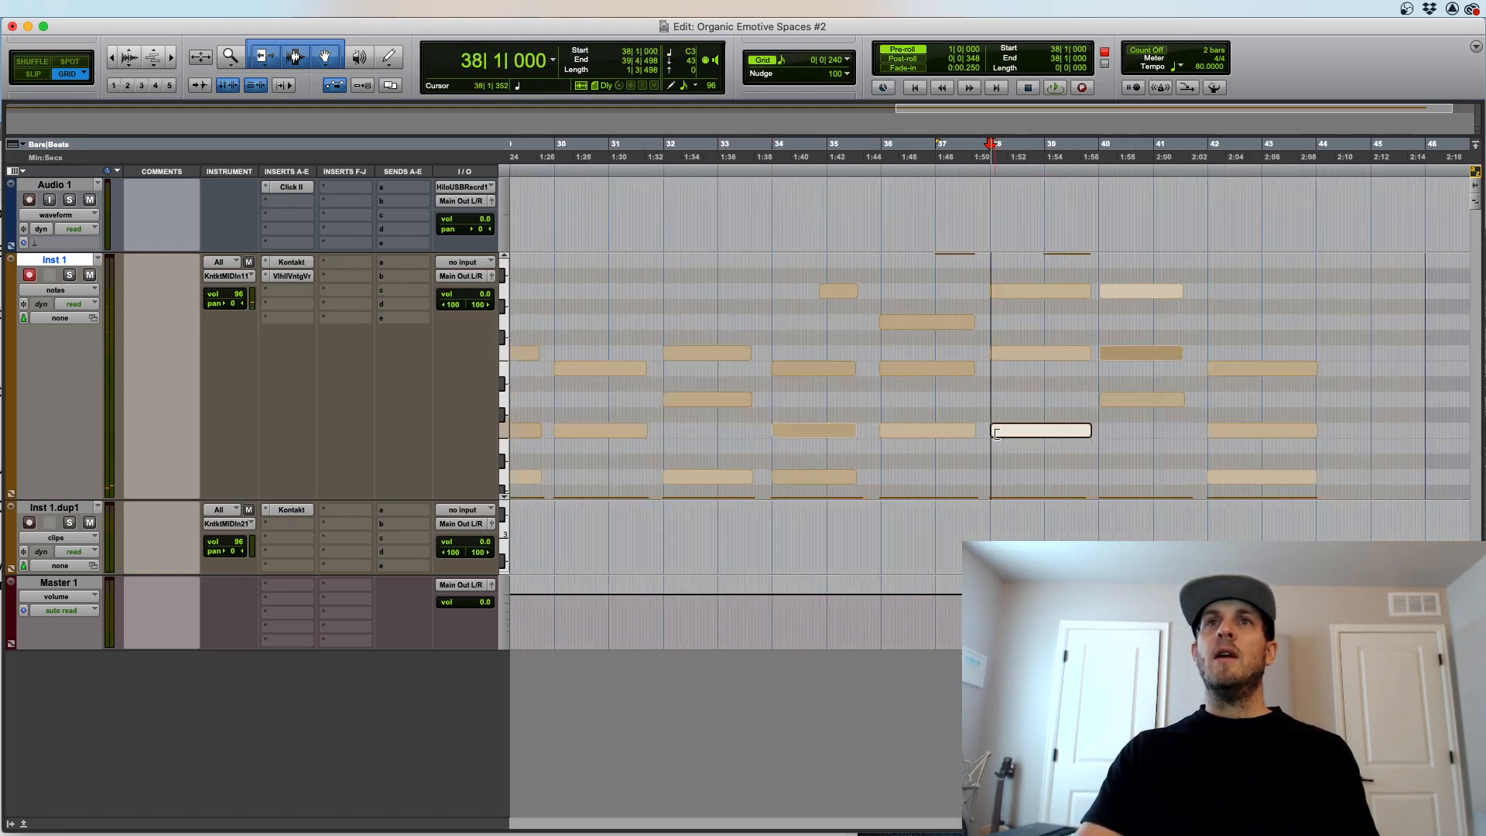
Step: Return to the opening bars and check the Kontakt instrument loaded on Inst 1
{"action": "left_click", "coordinate": [525, 311]}
{"action": "key", "text": "Return"}
{"action": "key", "text": "t"}
{"action": "key", "text": "t"}
{"action": "key", "text": "t"}
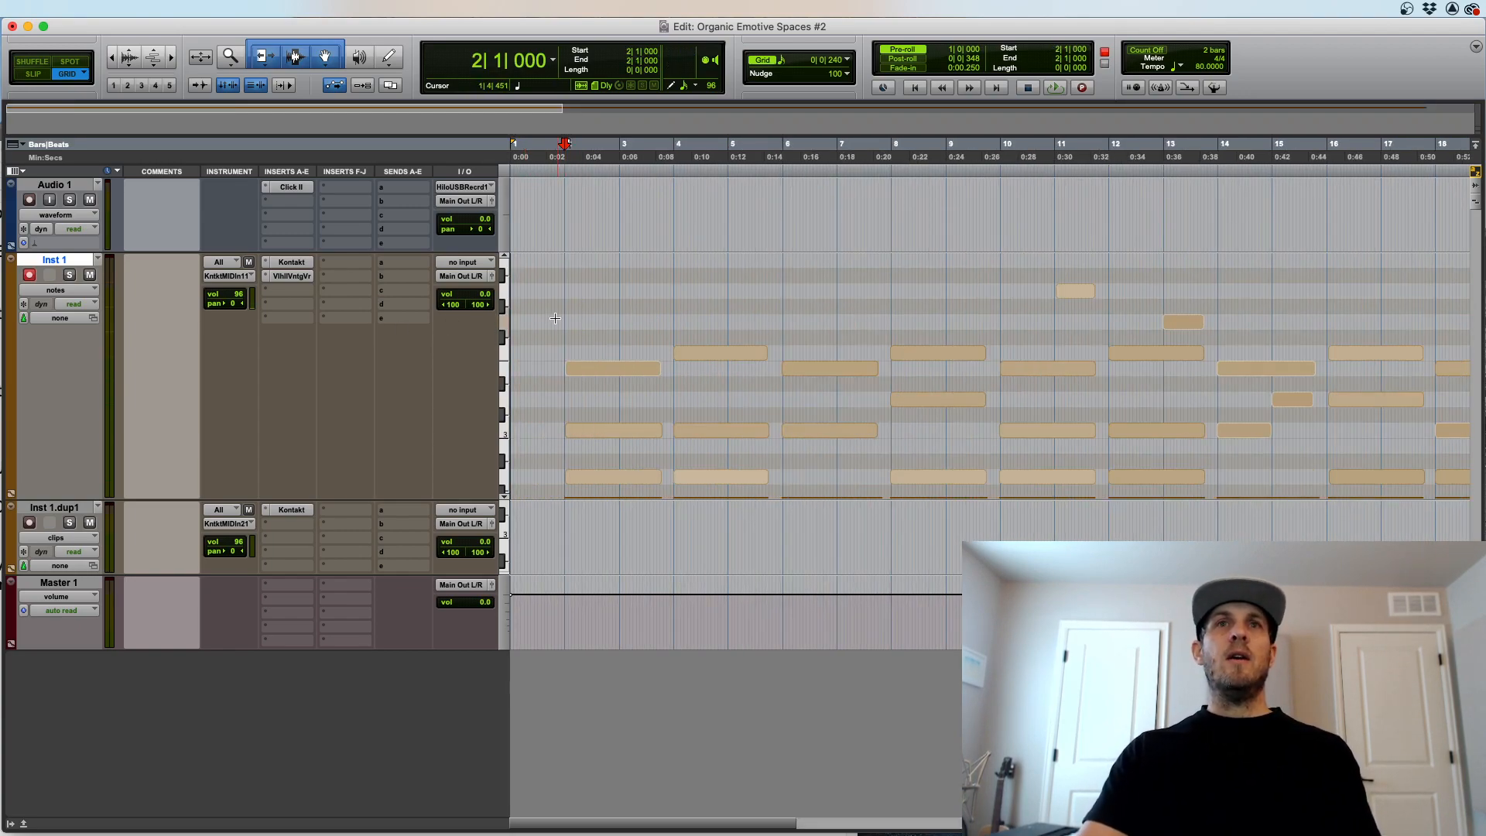
{"action": "left_click", "coordinate": [292, 276]}
{"action": "left_click", "coordinate": [295, 261]}
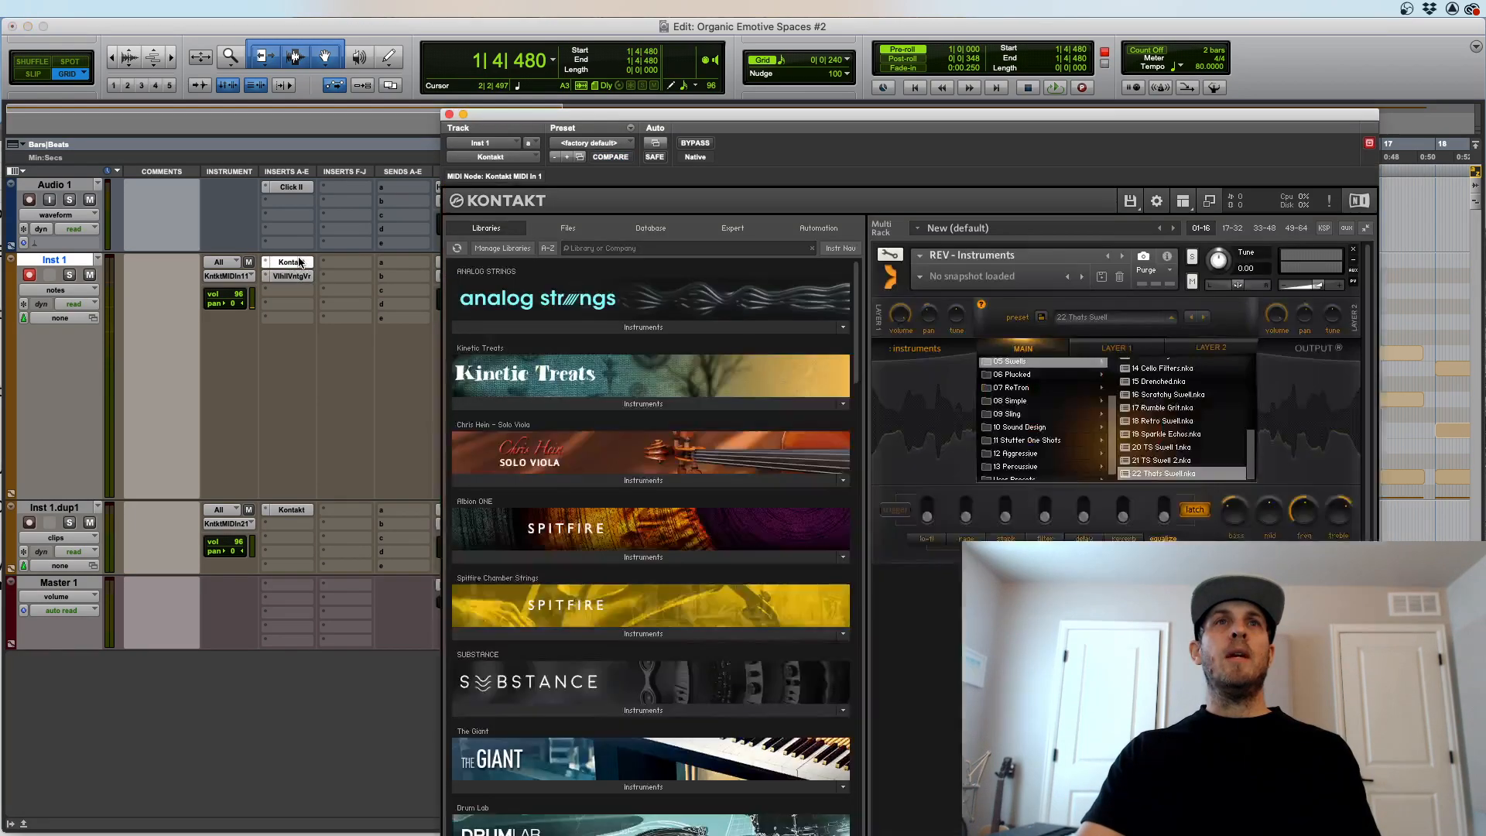
{"action": "left_click", "coordinate": [449, 114]}
Step: Copy the recorded MIDI clip and the ValhallaVintageVerb insert from Inst 1 onto Inst 1.dup1
{"action": "left_click", "coordinate": [661, 394]}
{"action": "left_click", "coordinate": [595, 439]}
{"action": "left_click_drag", "start_coordinate": [536, 483], "coordinate": [533, 532]}
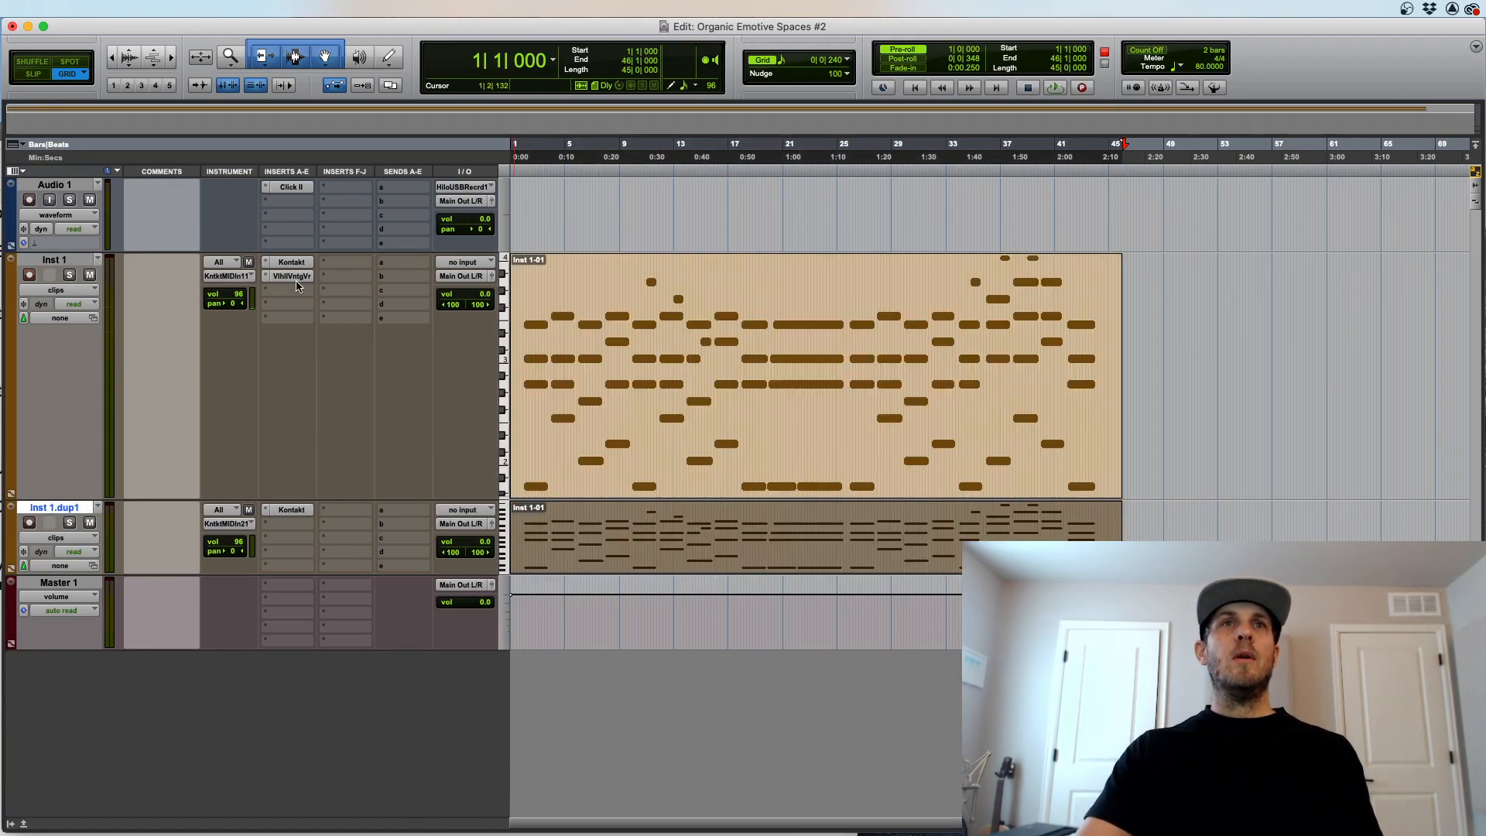
{"action": "left_click", "coordinate": [298, 513]}
{"action": "left_click_drag", "start_coordinate": [301, 517], "coordinate": [296, 527]}
Step: Audition Inst 1.dup1 from bar 1 with Inst 1 muted, stop playback, and unmute Inst 1
{"action": "left_click", "coordinate": [29, 276]}
{"action": "key", "text": "space"}
{"action": "left_click", "coordinate": [91, 276]}
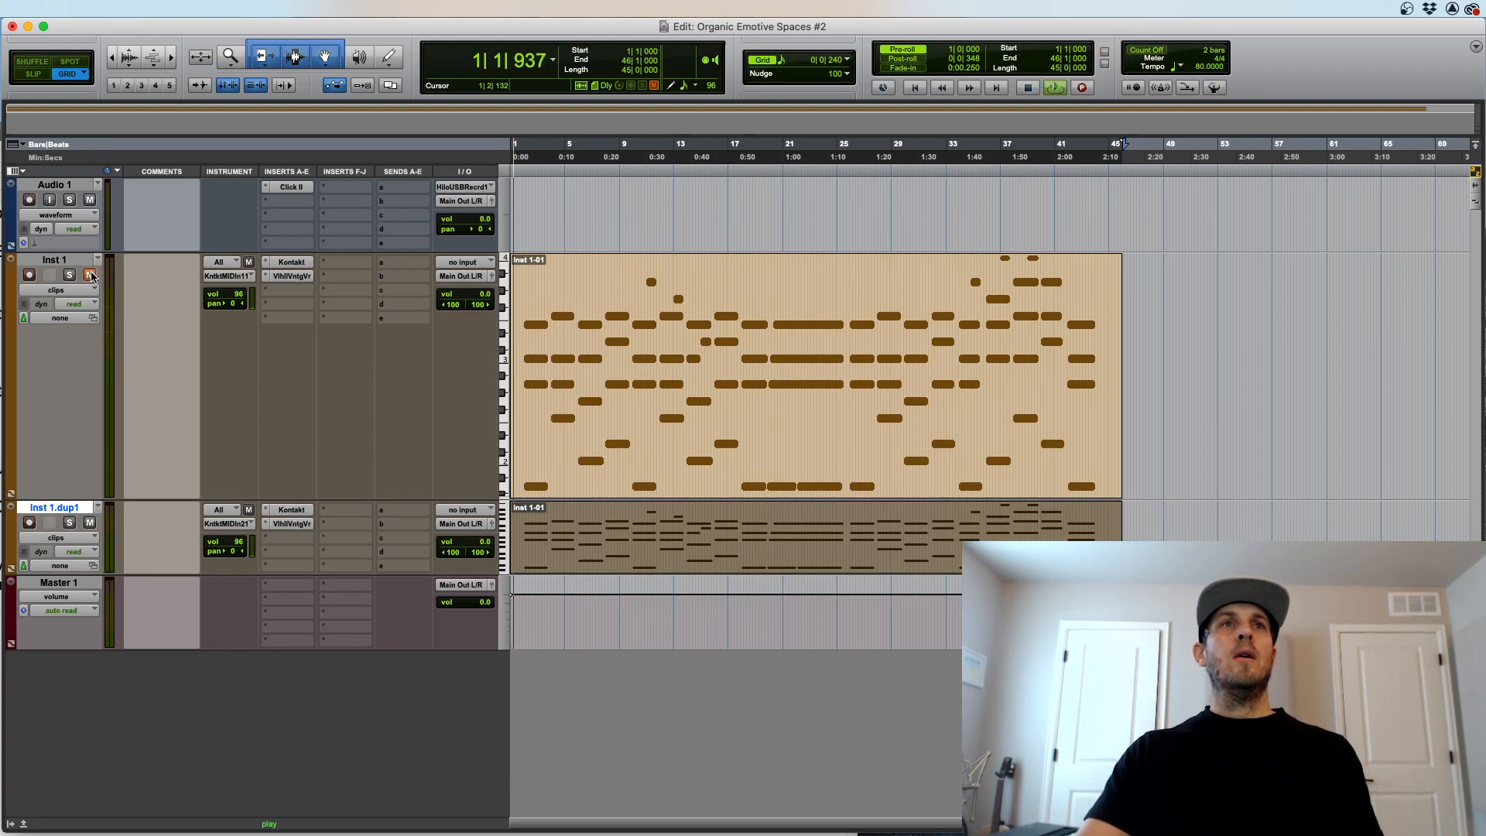
{"action": "key", "text": "t"}
{"action": "key", "text": "t"}
{"action": "key", "text": "t"}
{"action": "key", "text": "r"}
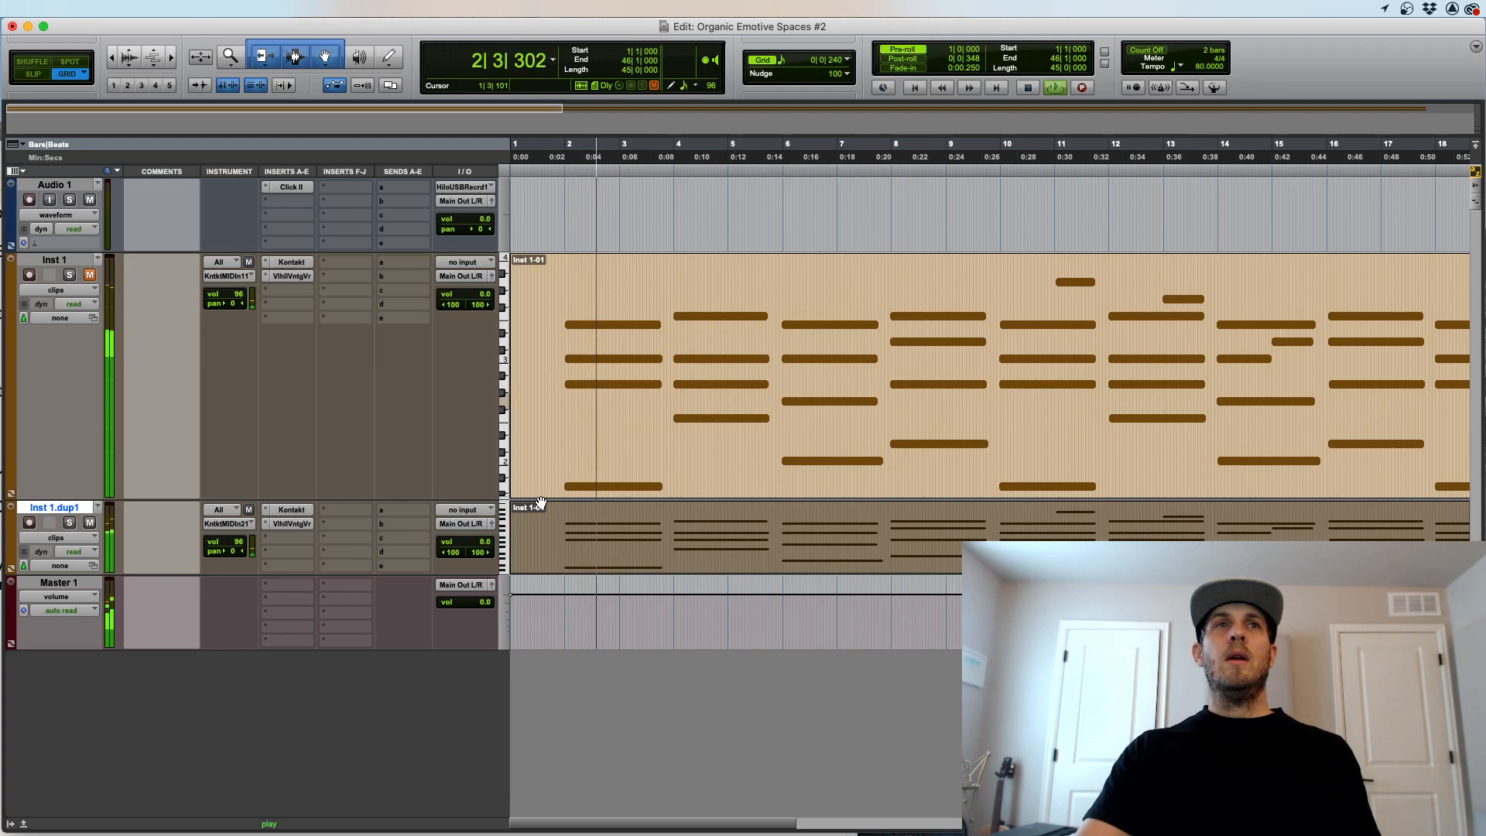
{"action": "key", "text": "space"}
{"action": "left_click", "coordinate": [90, 275]}
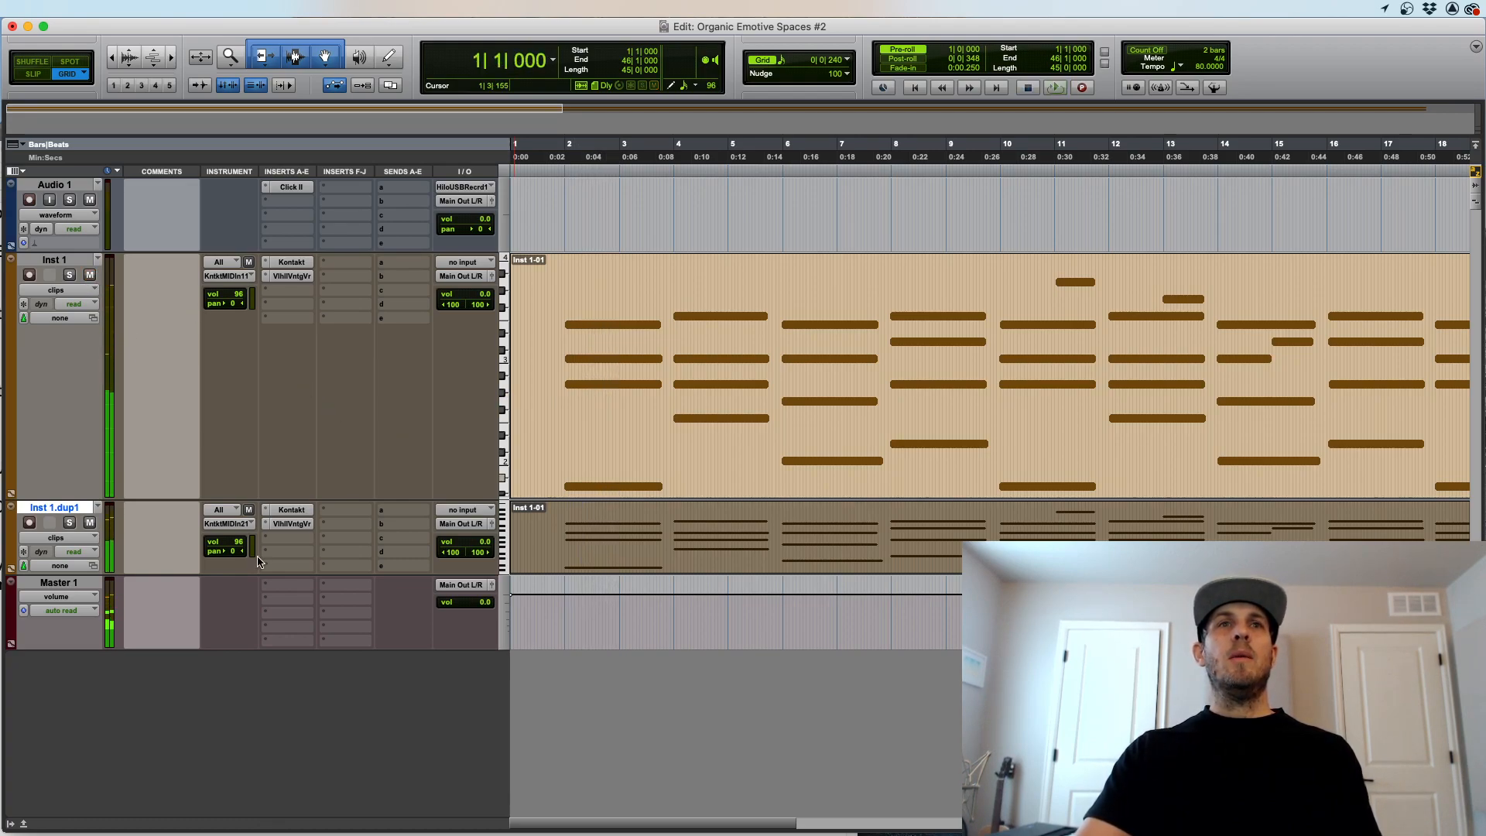
Step: Adjust ValhallaVintageVerb on Inst 1.dup1 to a 16.79 s decay and 69.2 % mix, and close the plug-in window
{"action": "left_click", "coordinate": [292, 523]}
{"action": "left_click_drag", "start_coordinate": [580, 306], "coordinate": [517, 331]}
{"action": "left_click", "coordinate": [500, 276]}
{"action": "left_click", "coordinate": [453, 113]}
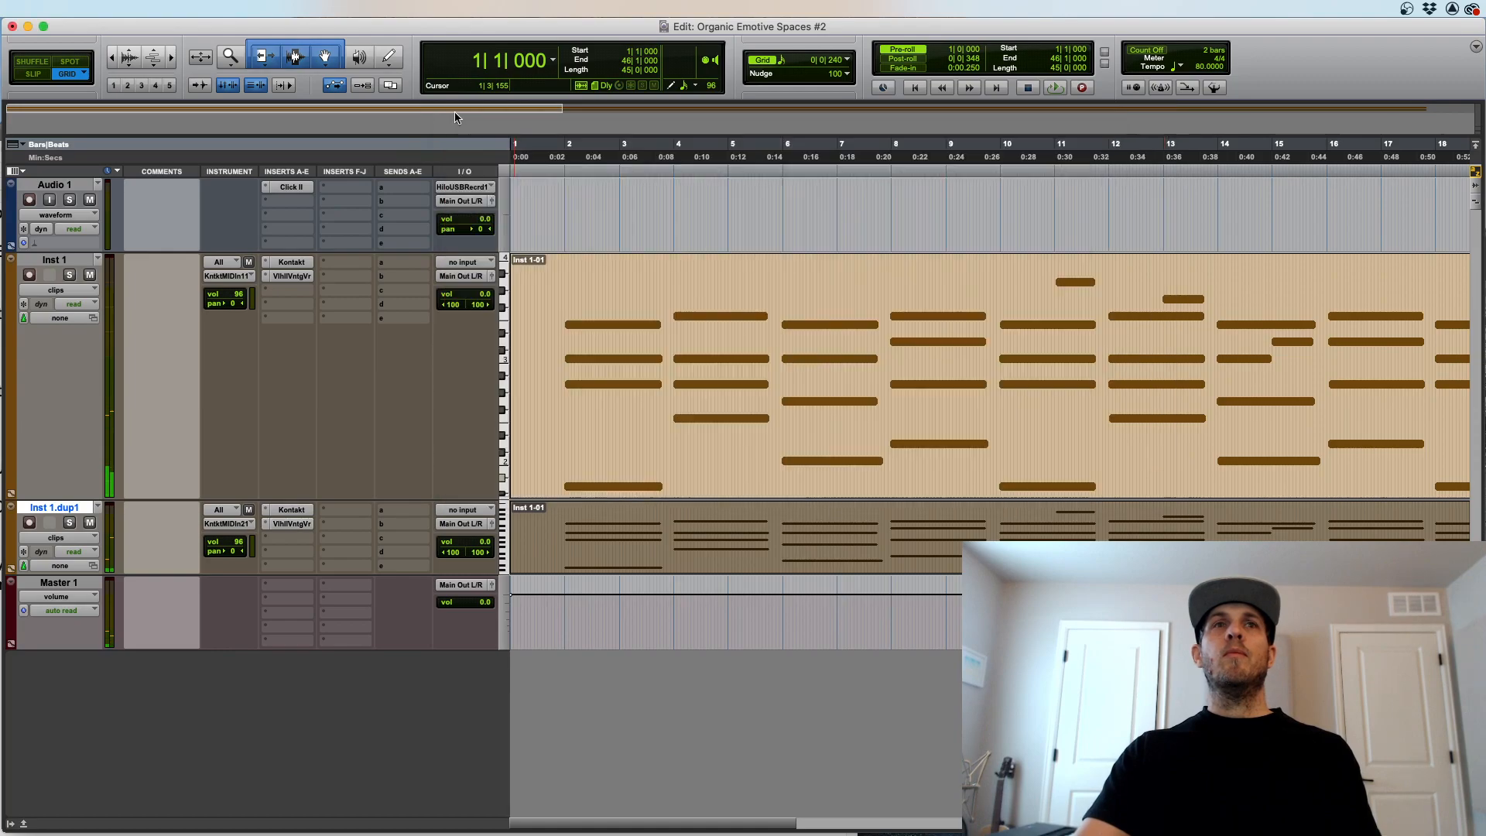
Step: During playback, copy the adjusted ValhallaVintageVerb from Inst 1.dup1 over the one on Inst 1 and close the plug-in window
{"action": "key", "text": "space"}
{"action": "left_click", "coordinate": [293, 523]}
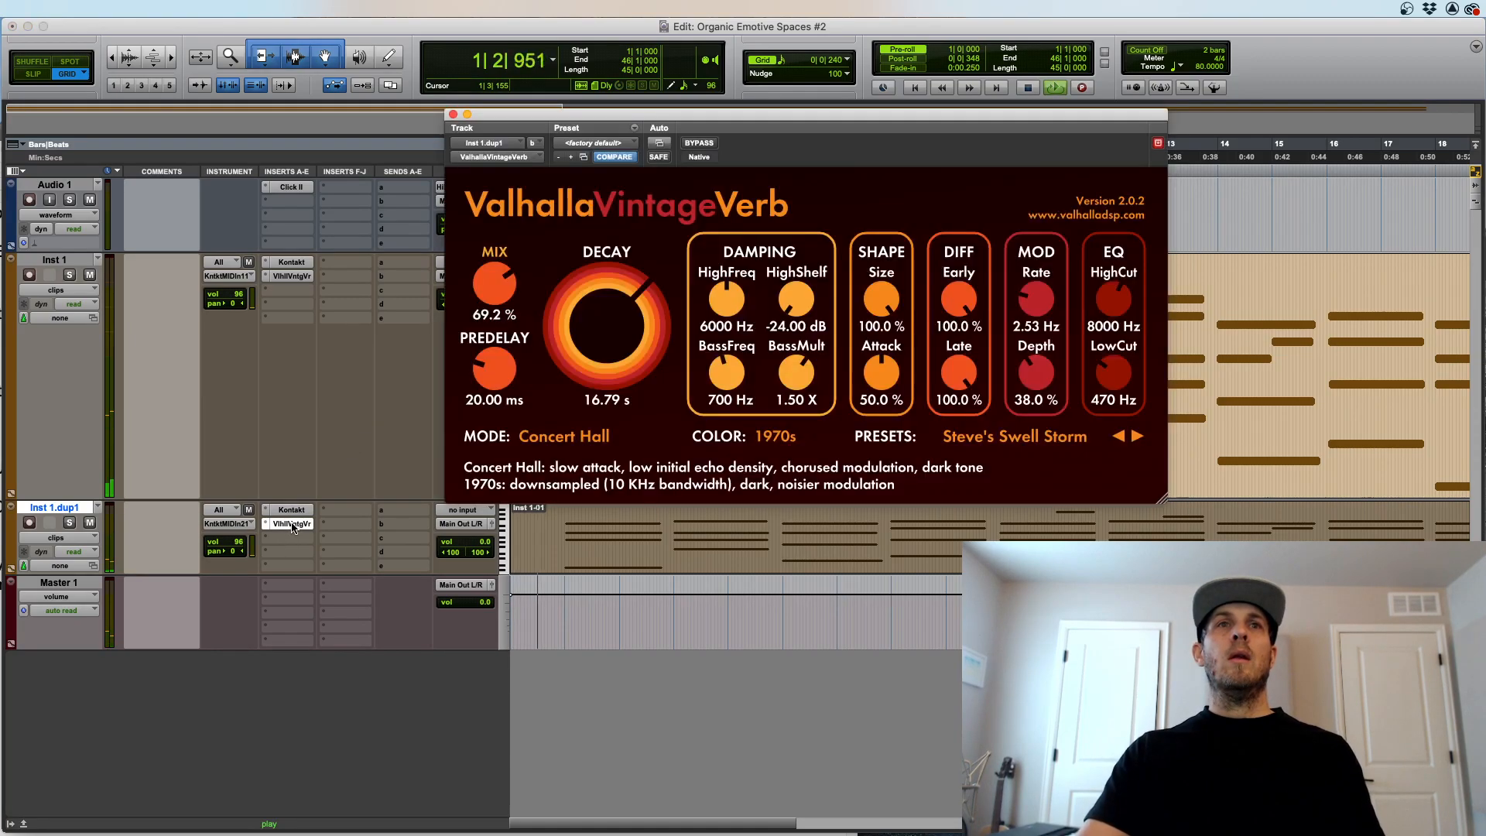
{"action": "left_click_drag", "start_coordinate": [288, 529], "coordinate": [283, 274]}
{"action": "left_click", "coordinate": [453, 114]}
Step: Lower the Inst 1 volume to -17.8 dB and reduce the track's height while listening to the blend
{"action": "left_click_drag", "start_coordinate": [485, 297], "coordinate": [487, 321]}
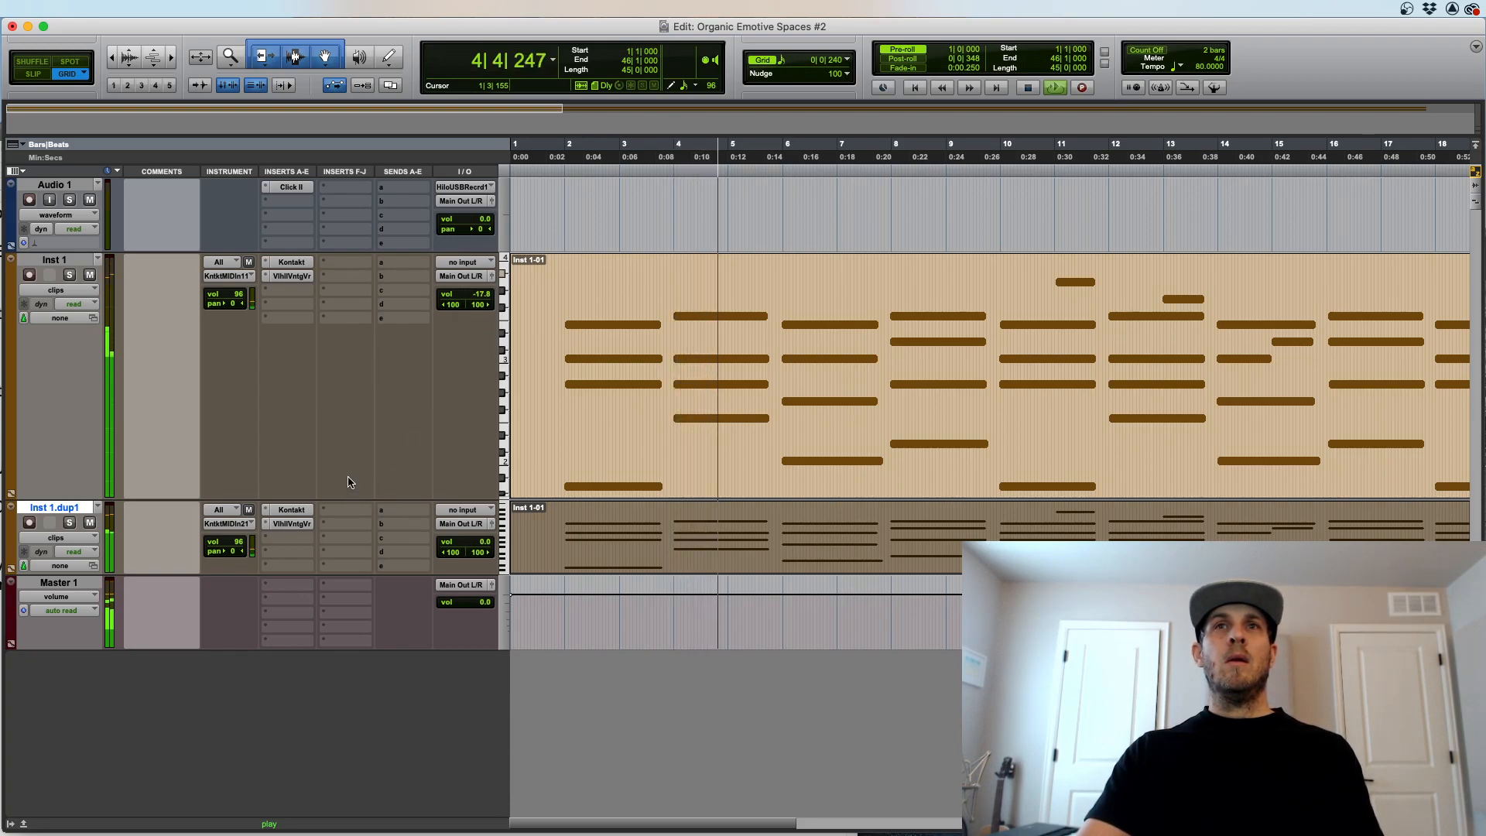
{"action": "left_click_drag", "start_coordinate": [349, 498], "coordinate": [346, 408]}
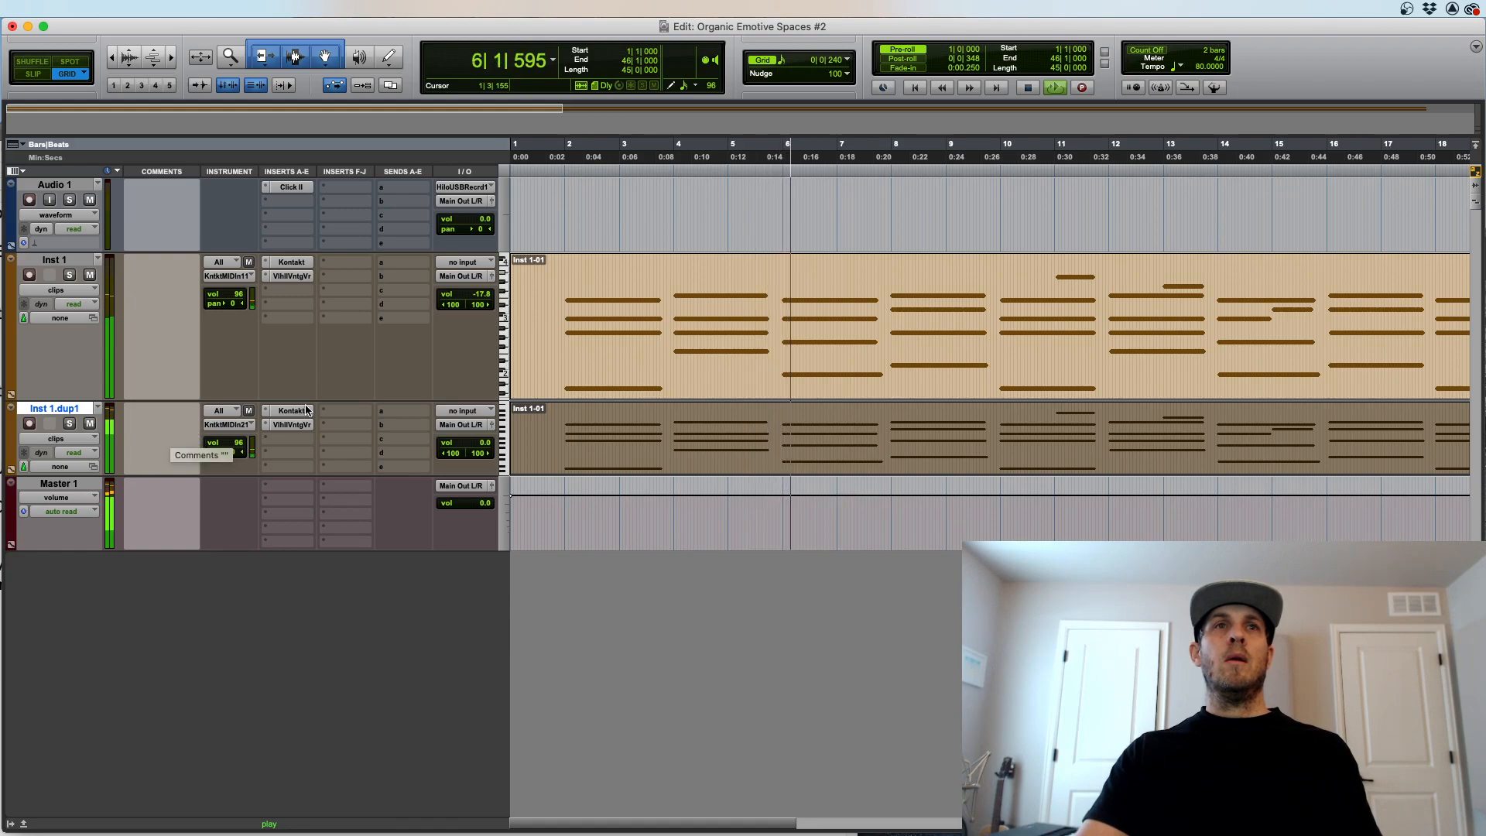
{"action": "left_click_drag", "start_coordinate": [341, 400], "coordinate": [340, 358]}
{"action": "key", "text": "space"}
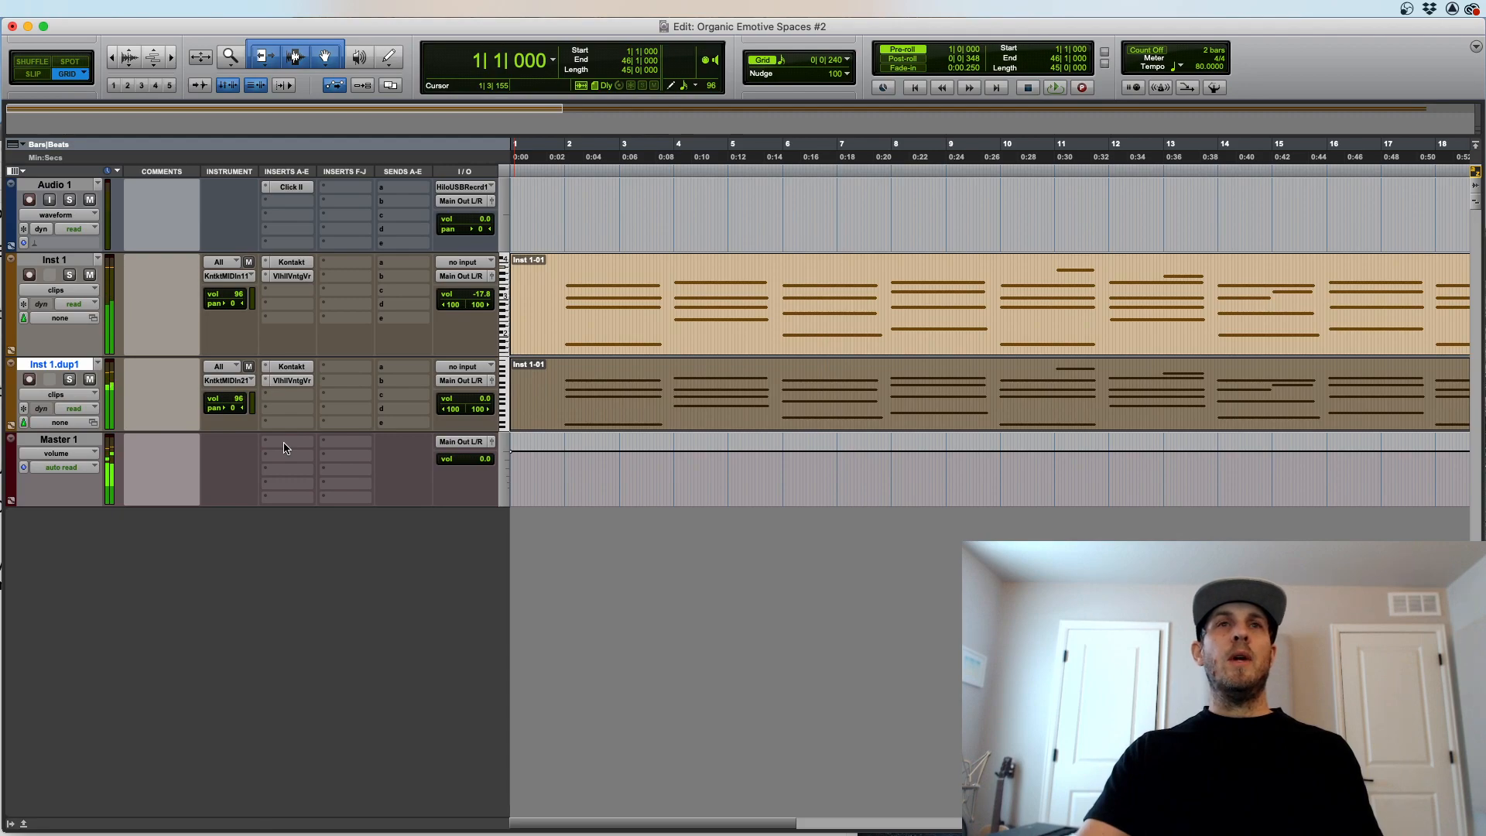
Step: Add one set of new tracks from the MIXING track preset in the MIXING category
{"action": "key", "text": "shift+super+n"}
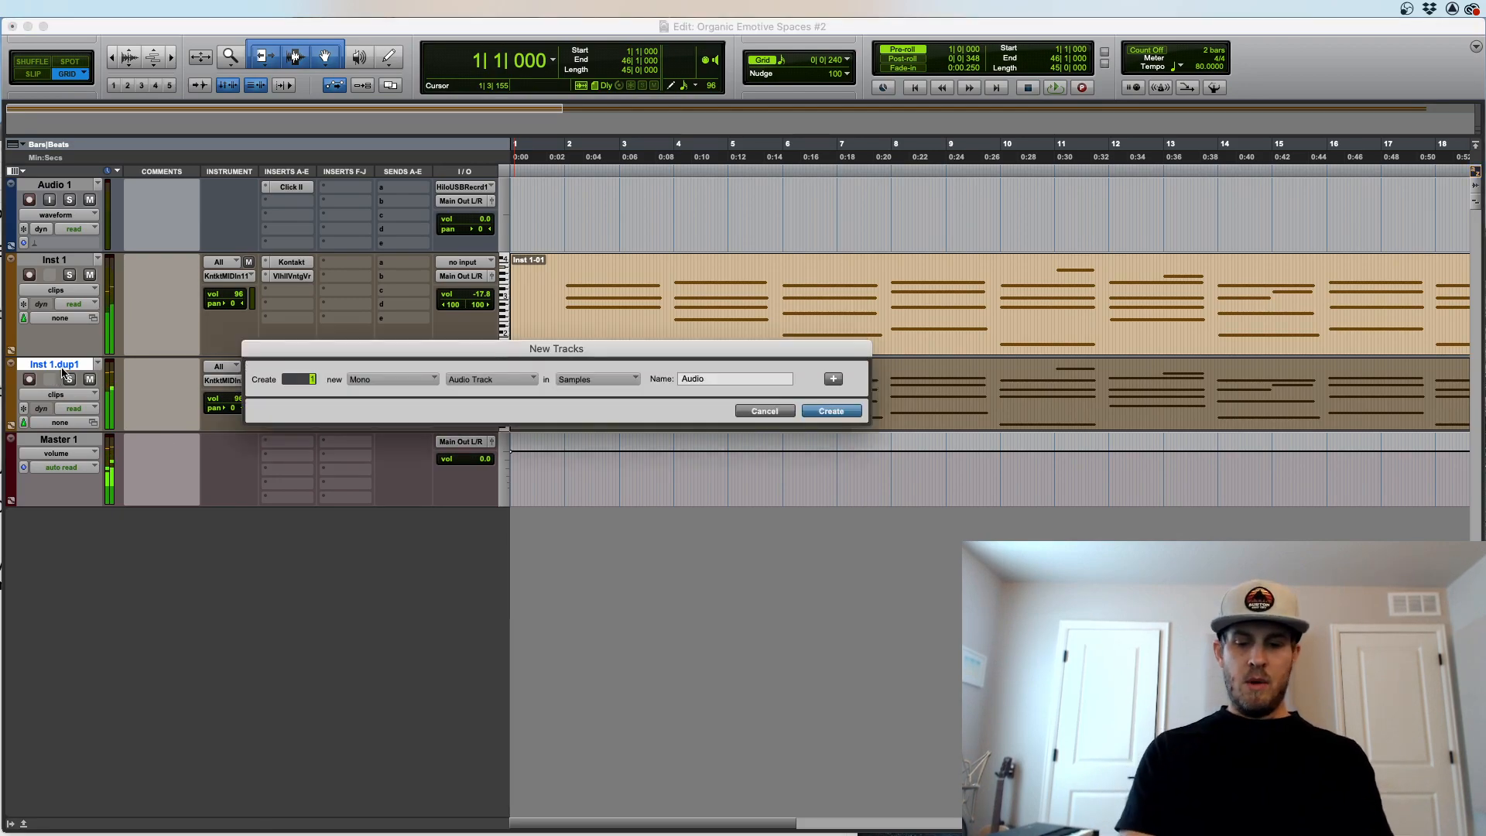
{"action": "key", "text": "super+Down"}
{"action": "key", "text": "super+Down"}
{"action": "key", "text": "super+Down"}
{"action": "key", "text": "super+Down"}
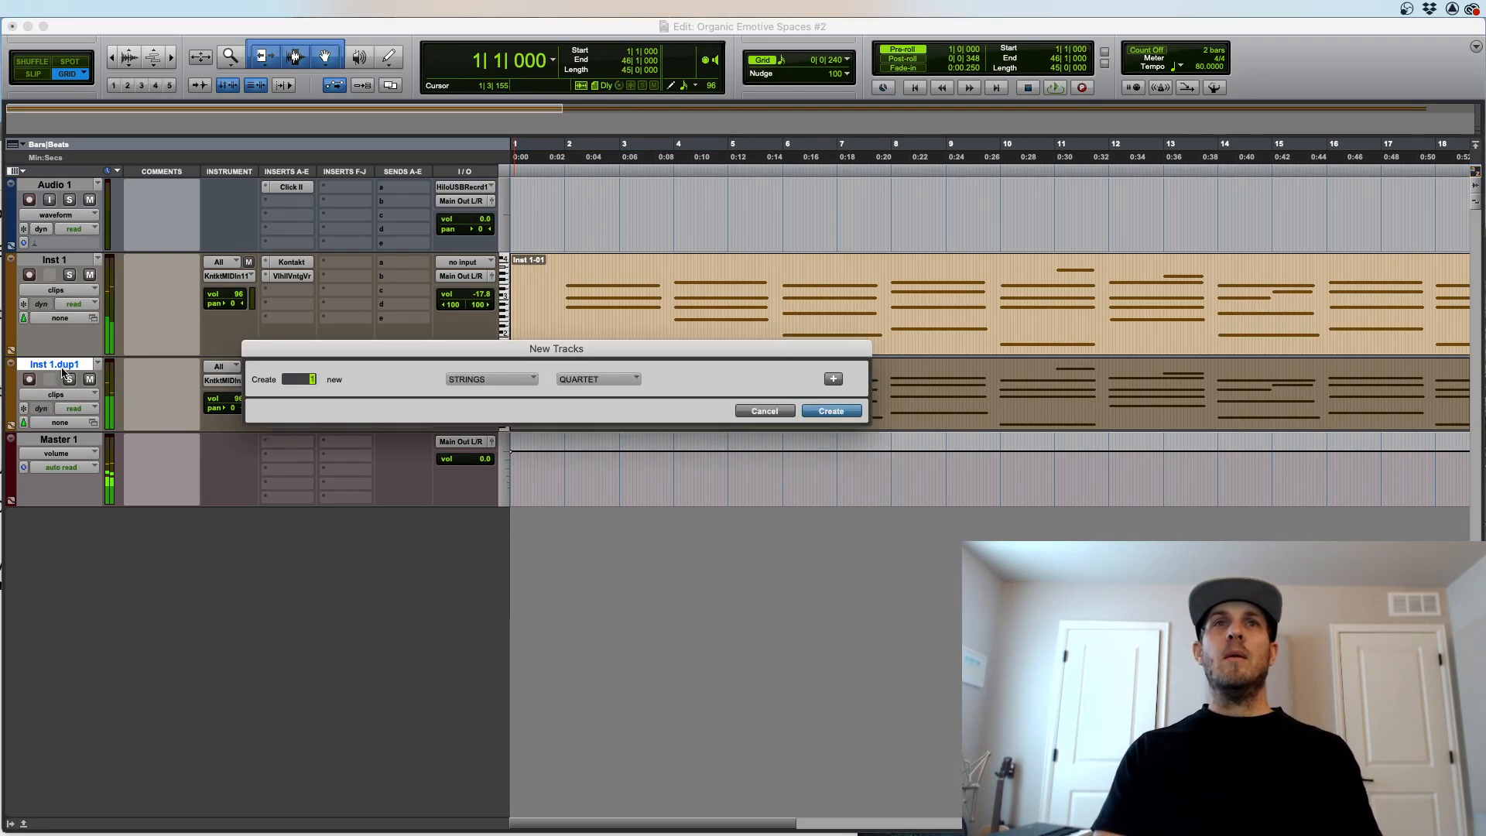
{"action": "type", "text": "1"}
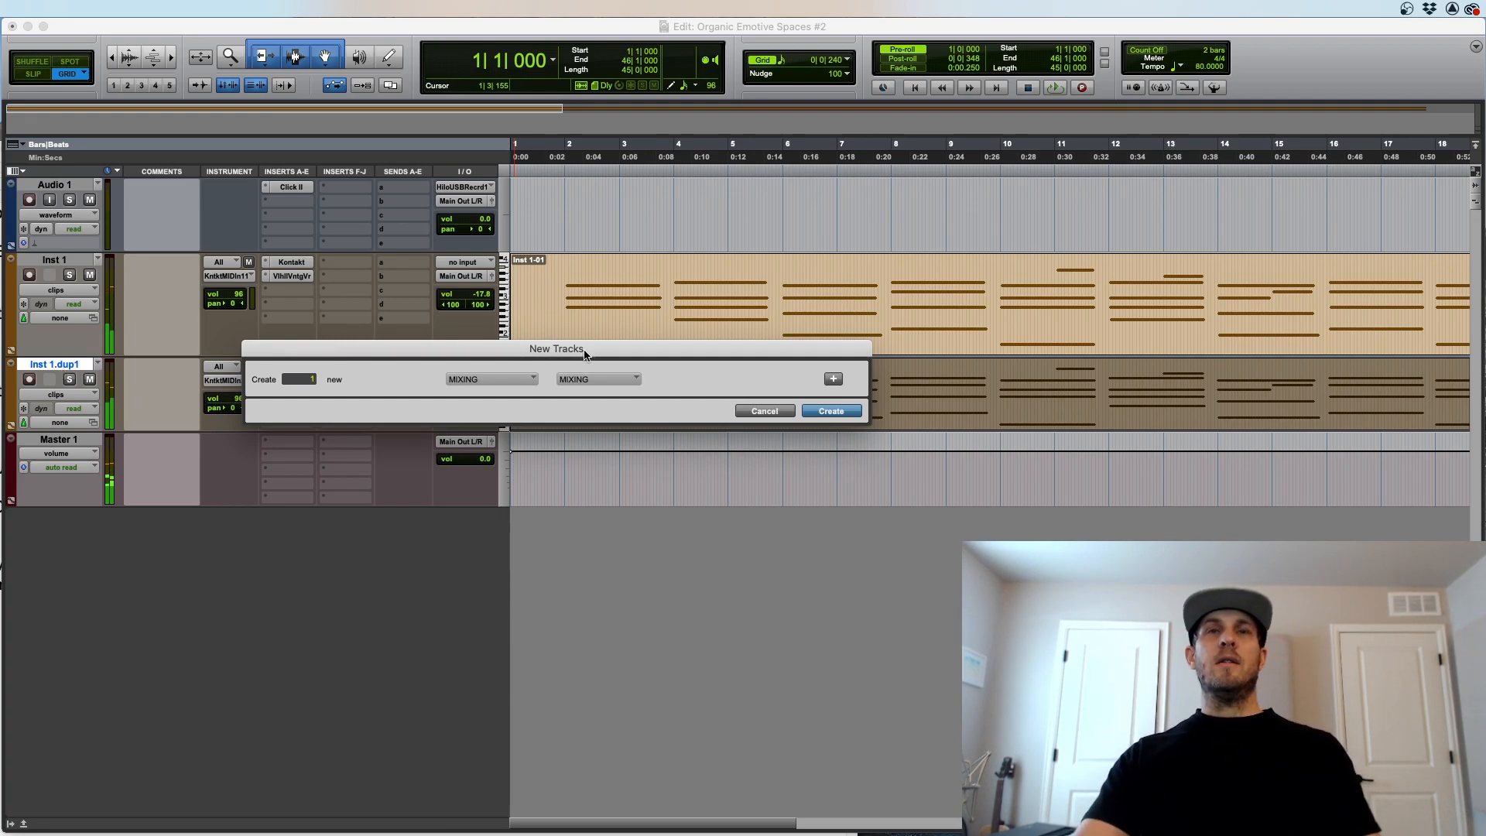
{"action": "key", "text": "Return"}
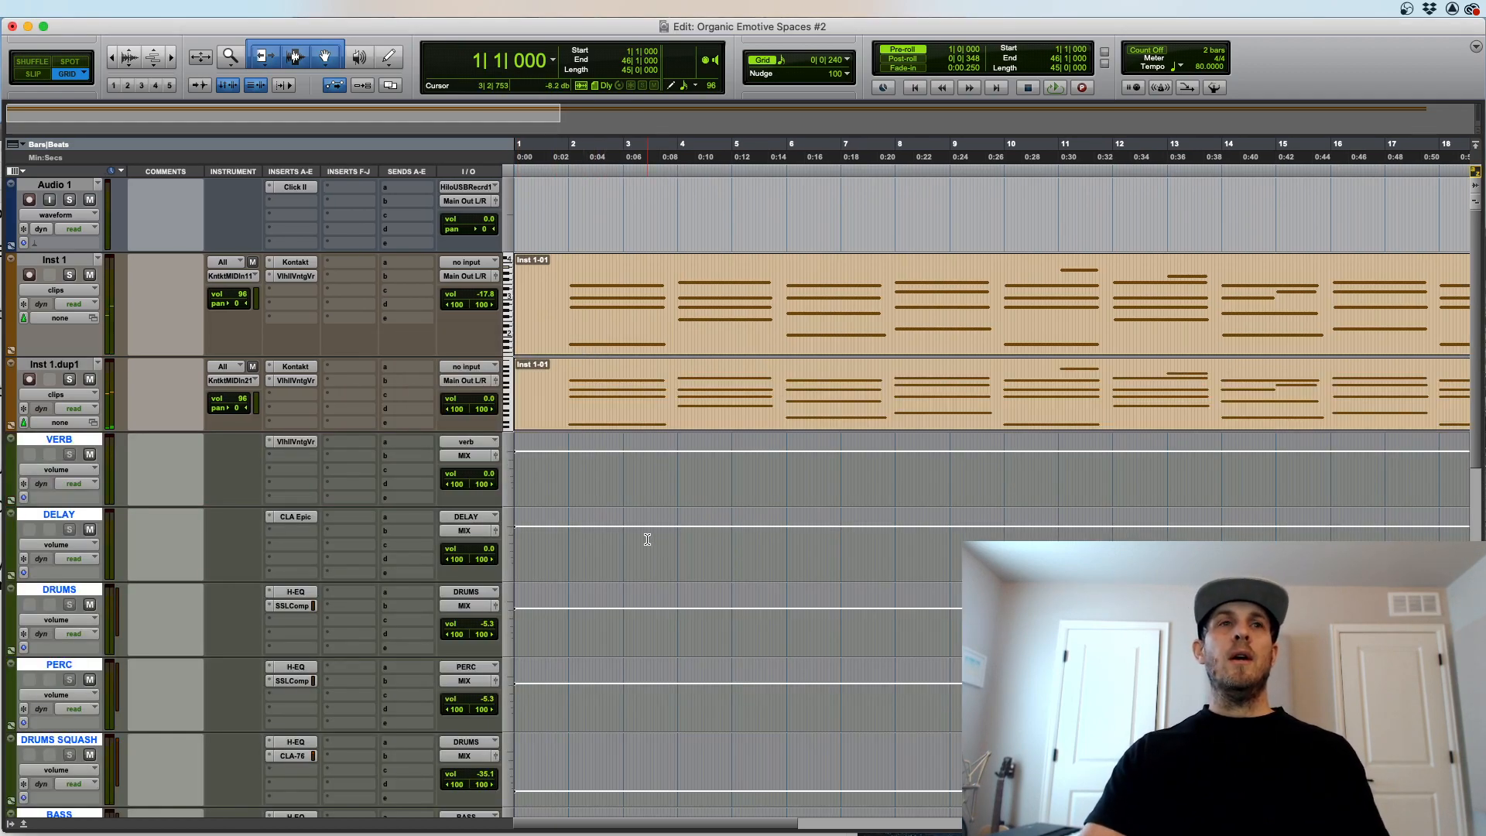
Step: Bypass the first four plug-ins on the MASTER track, leaving the L1 limiter on, and clear the multi-track selection
{"action": "scroll", "coordinate": [614, 548], "scroll_direction": "down", "scroll_amount": 10}
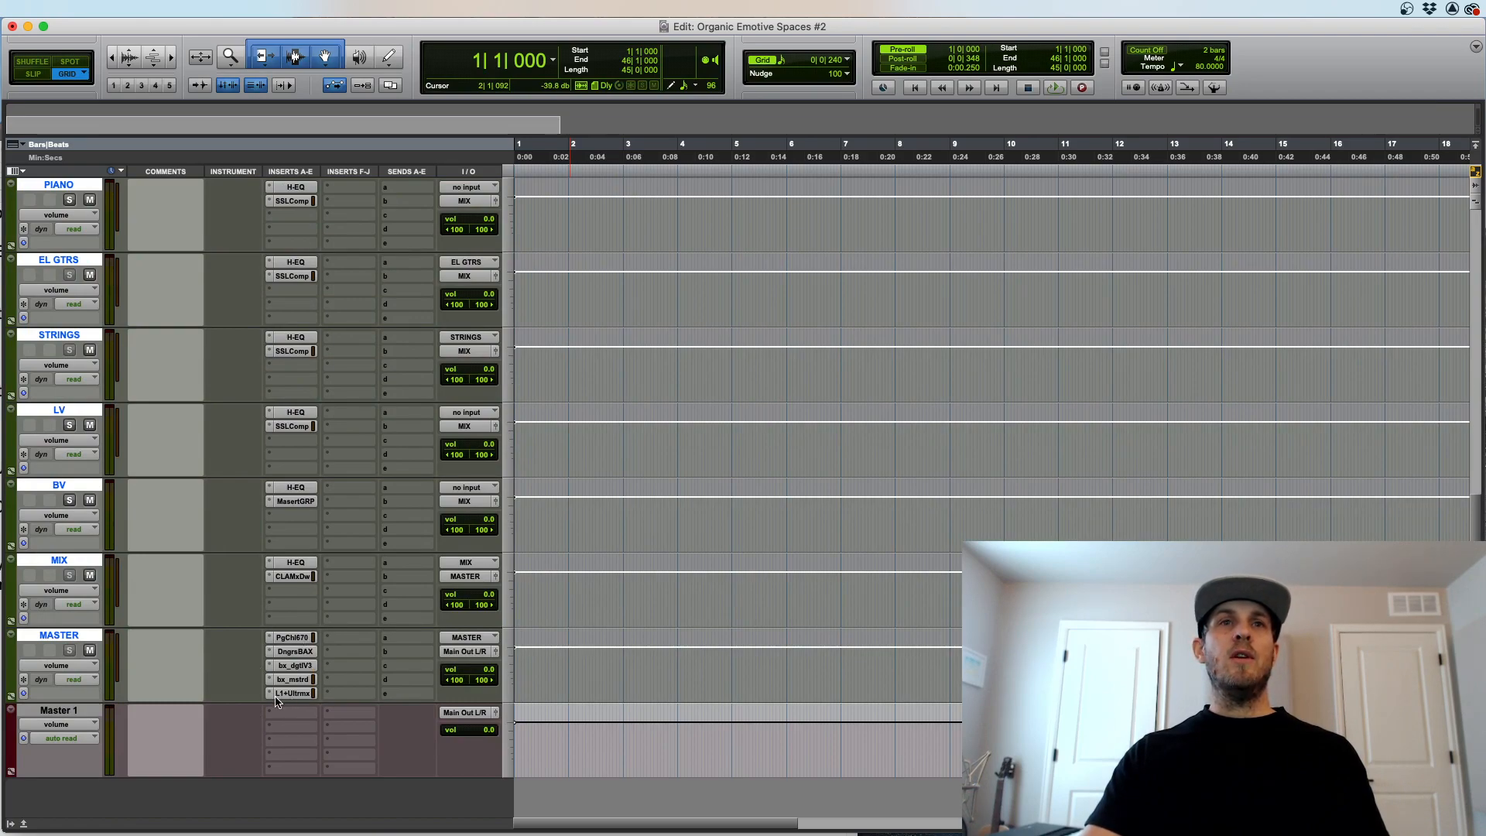
{"action": "left_click_drag", "start_coordinate": [297, 679], "coordinate": [296, 638]}
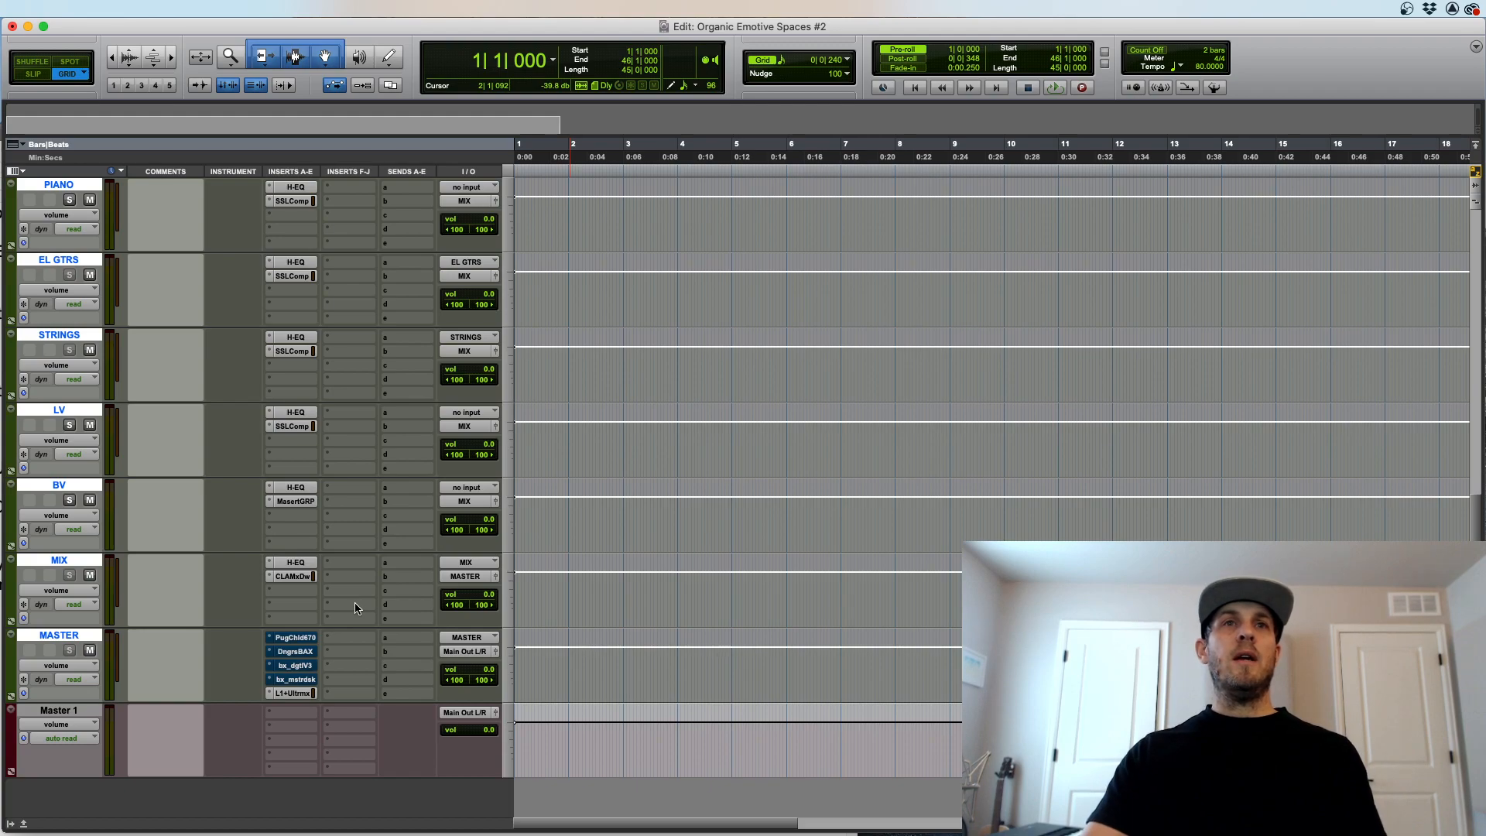
{"action": "left_click", "coordinate": [62, 487]}
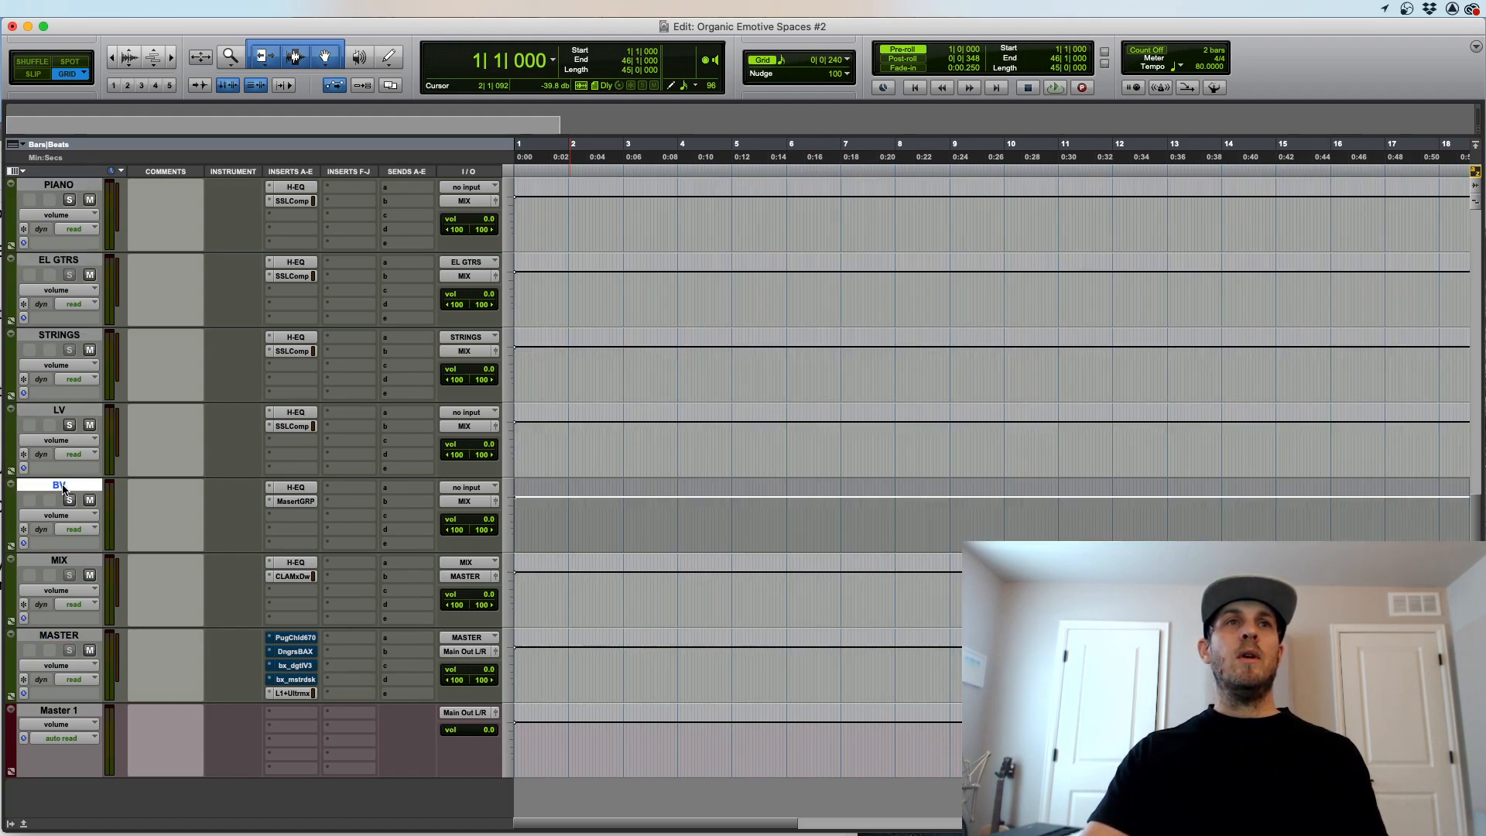
Step: Rename the BASS track to PADS
{"action": "scroll", "coordinate": [252, 477], "scroll_direction": "up", "scroll_amount": 7}
{"action": "scroll", "coordinate": [253, 478], "scroll_direction": "down", "scroll_amount": 2}
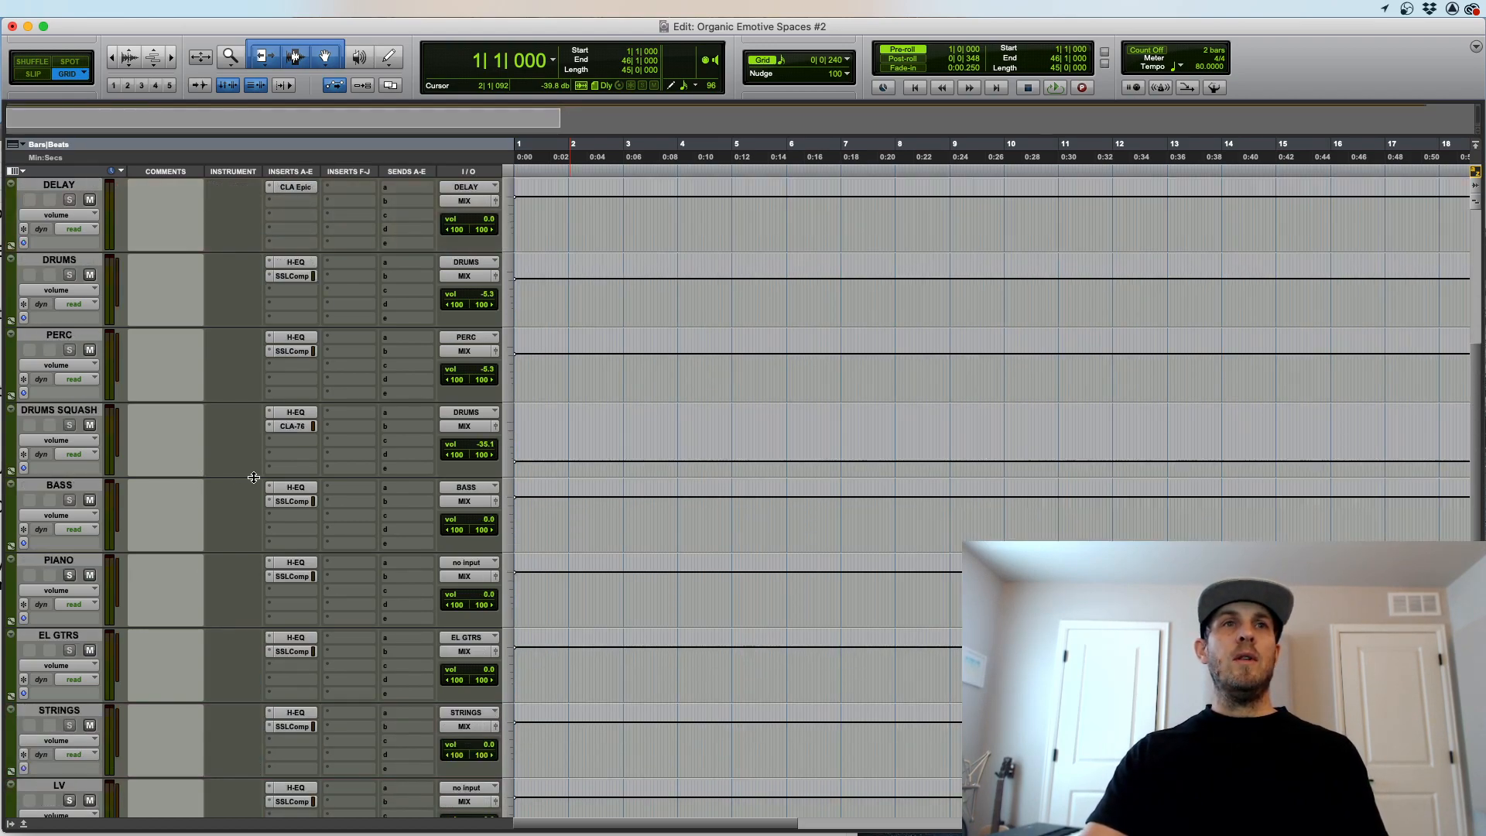
{"action": "double_click", "coordinate": [59, 485]}
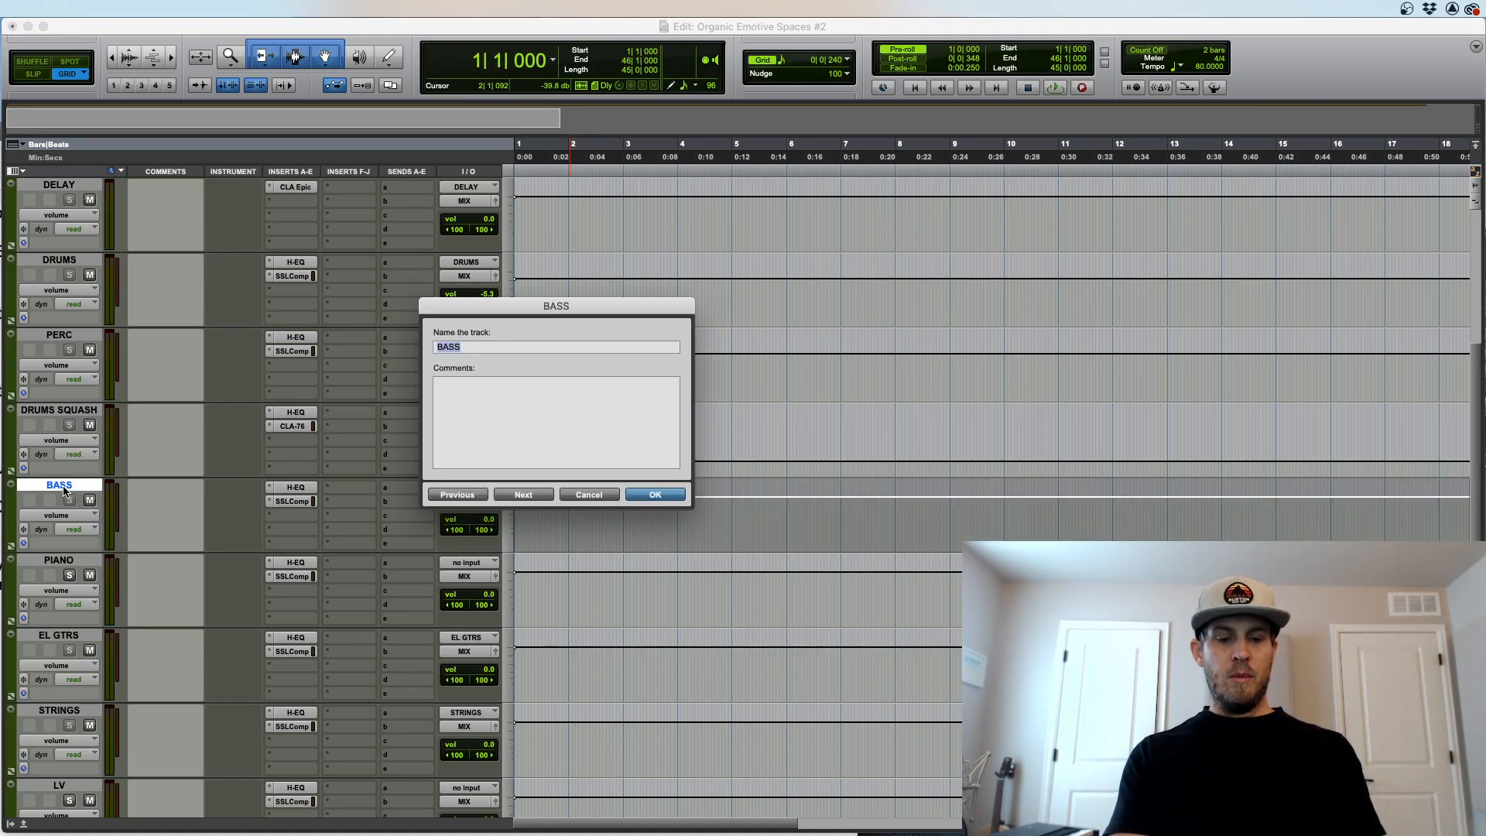
{"action": "type", "text": "Pas"}
{"action": "key", "text": "Return"}
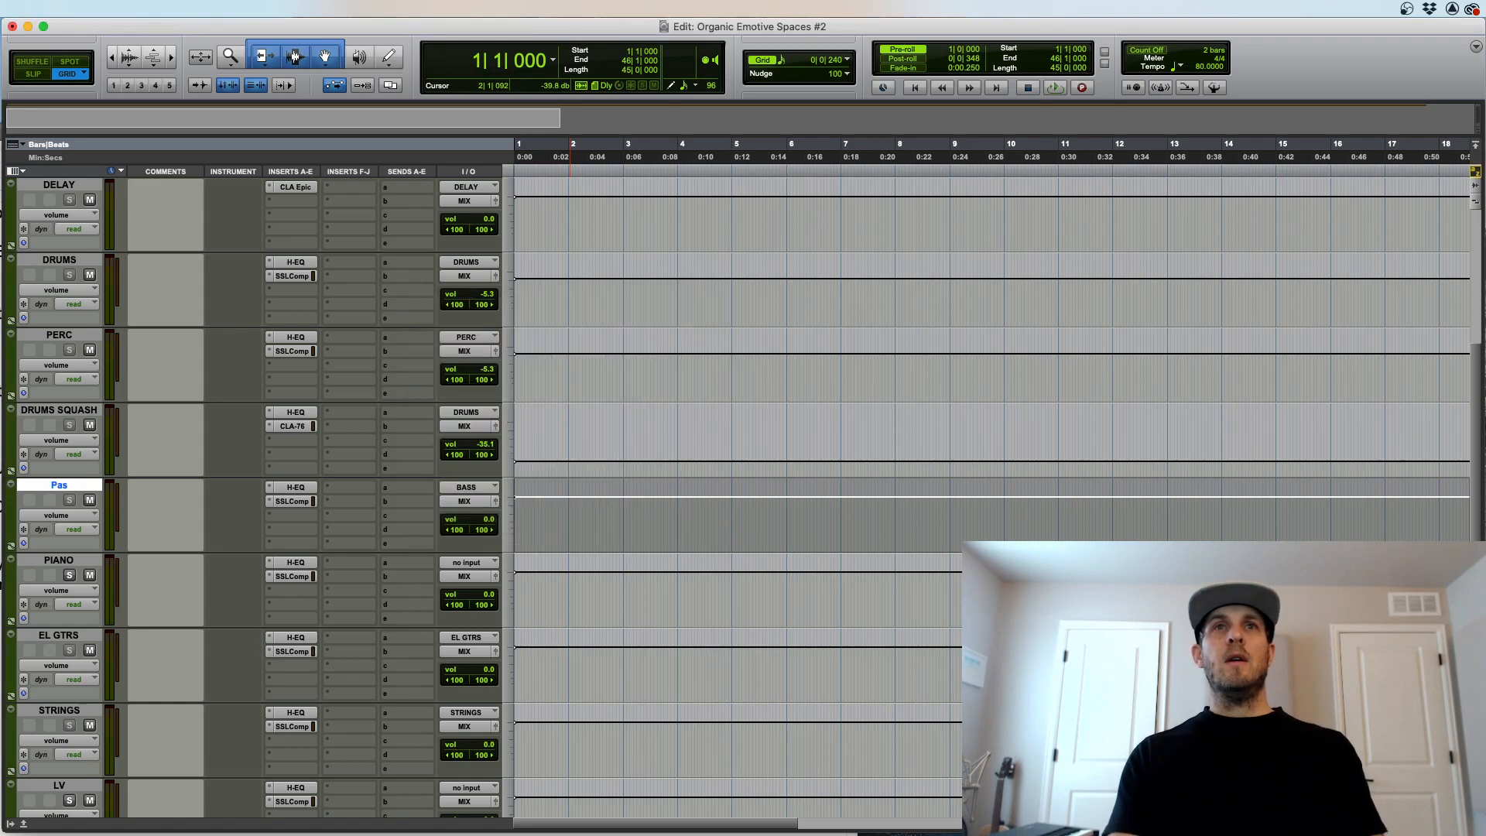
{"action": "double_click", "coordinate": [65, 489]}
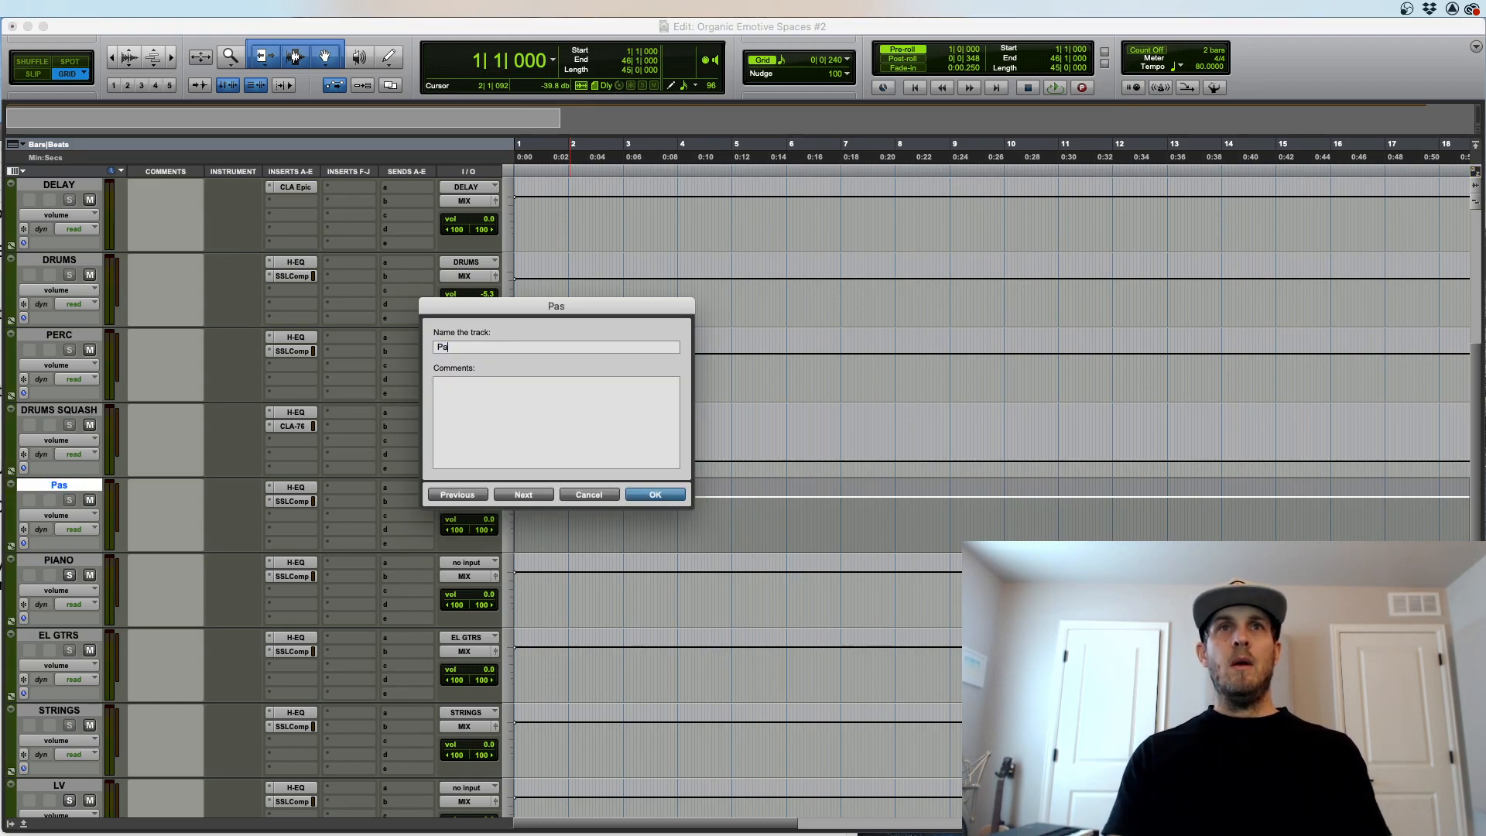
{"action": "type", "text": "Pads"}
{"action": "key", "text": "Return"}
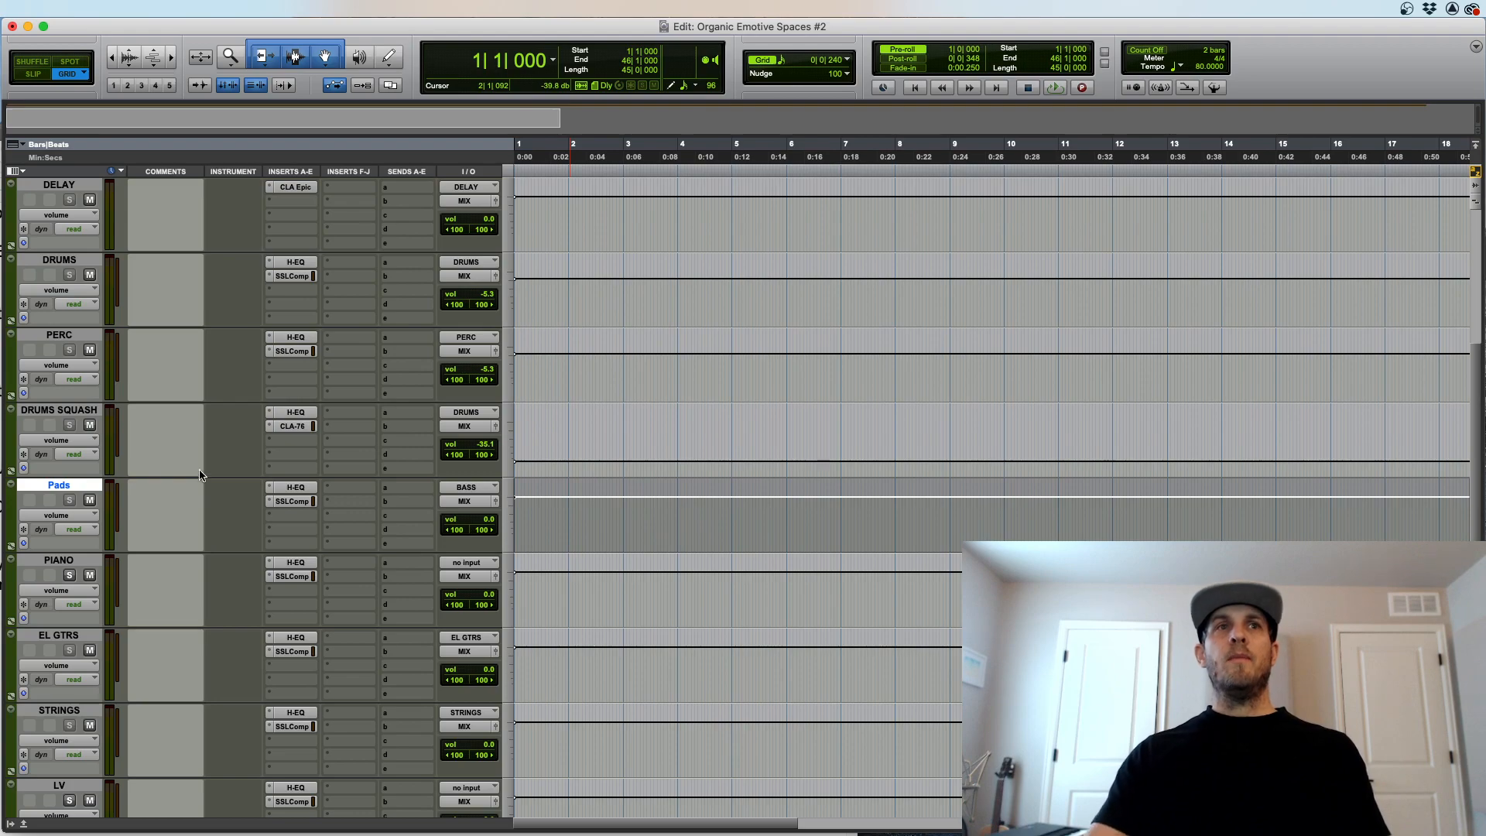
{"action": "double_click", "coordinate": [72, 489]}
{"action": "type", "text": "PA"}
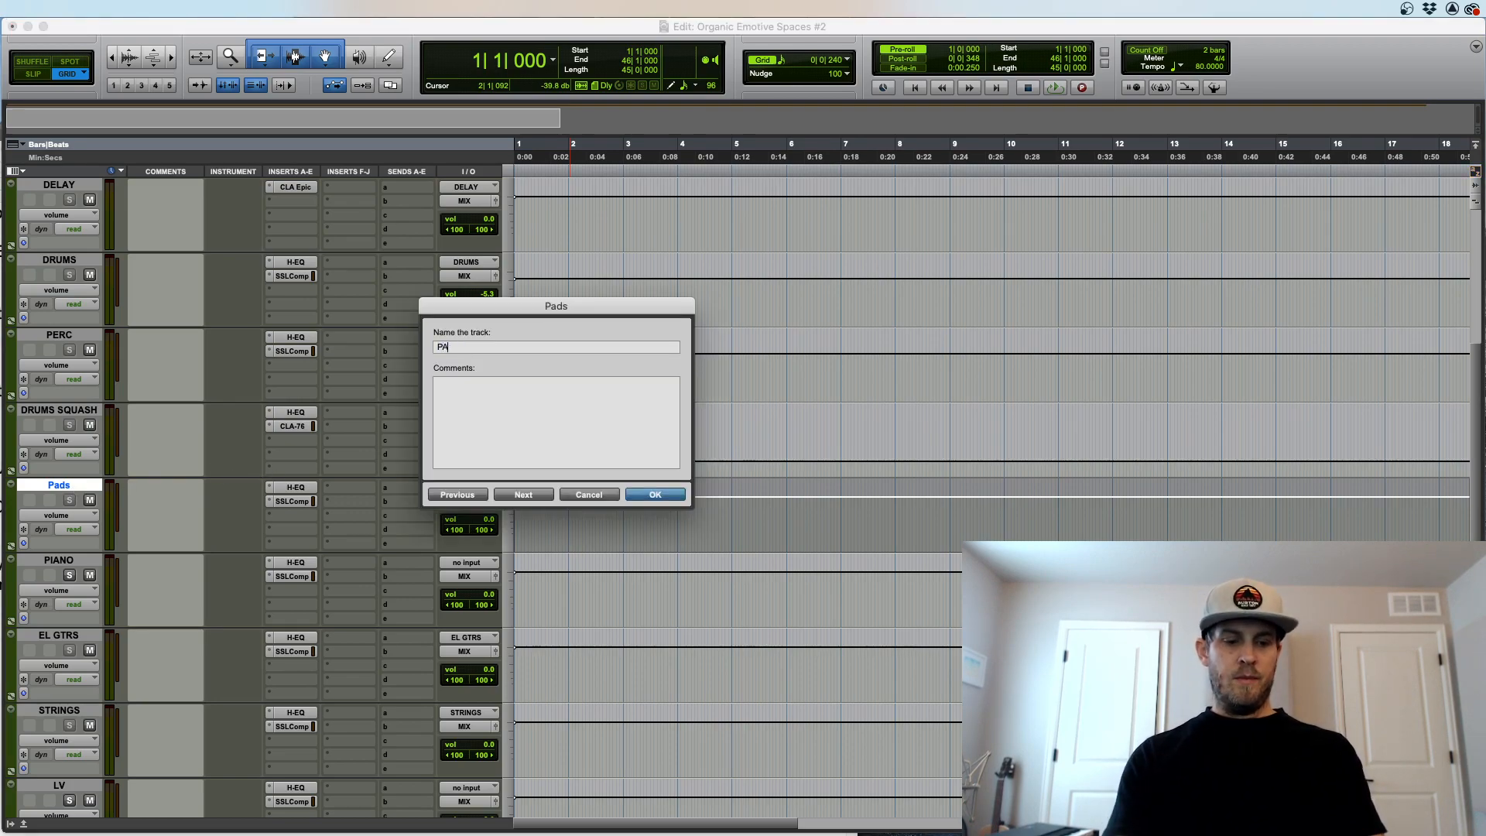
{"action": "key", "text": "Return"}
Step: Rename the input bus of the PADS track from BASS to PADS
{"action": "right_click", "coordinate": [465, 489]}
{"action": "left_click", "coordinate": [484, 518]}
{"action": "type", "text": "PAD"}
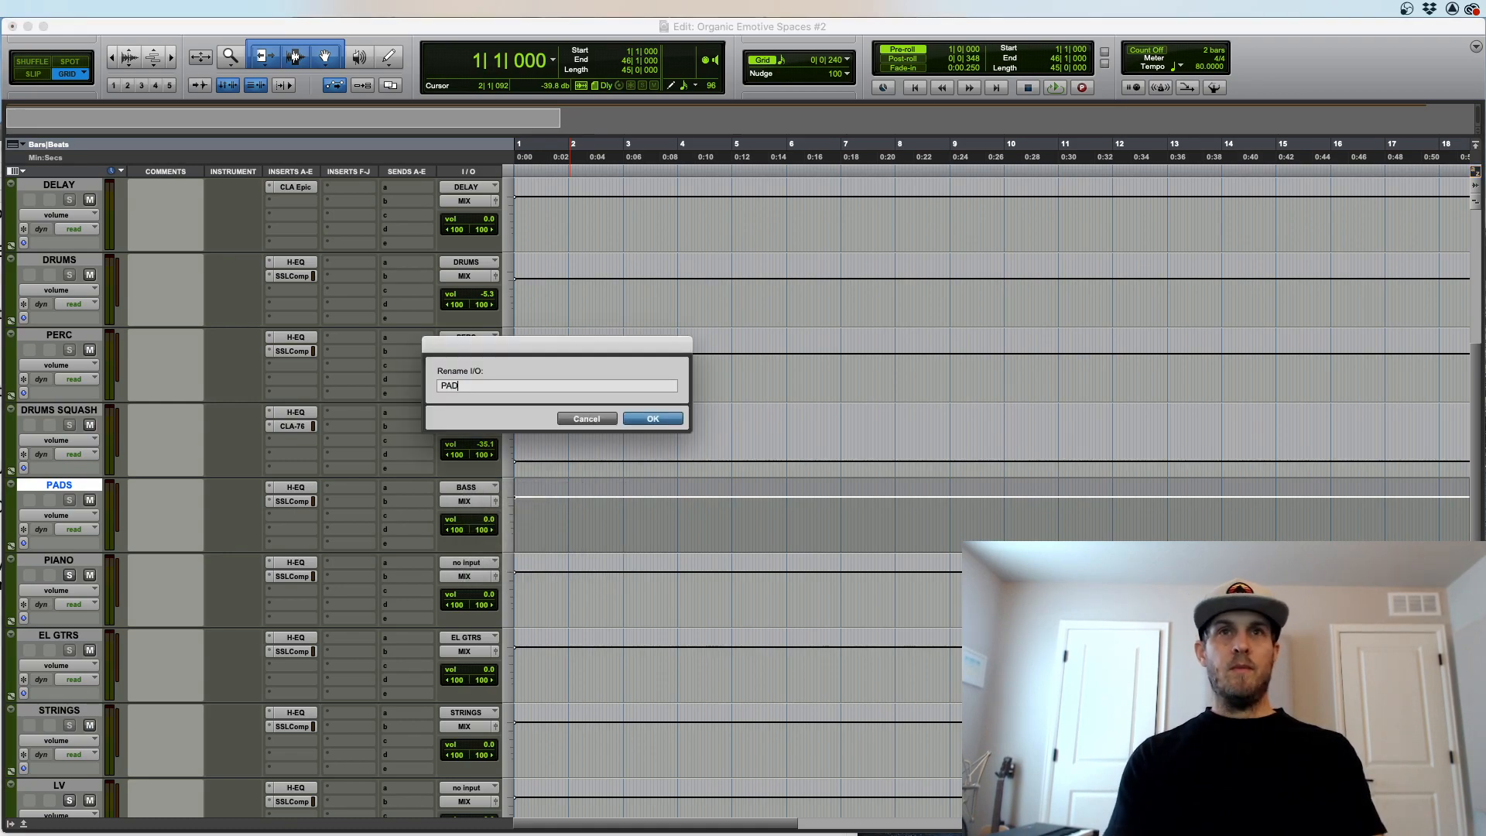
{"action": "type", "text": "S"}
{"action": "key", "text": "Return"}
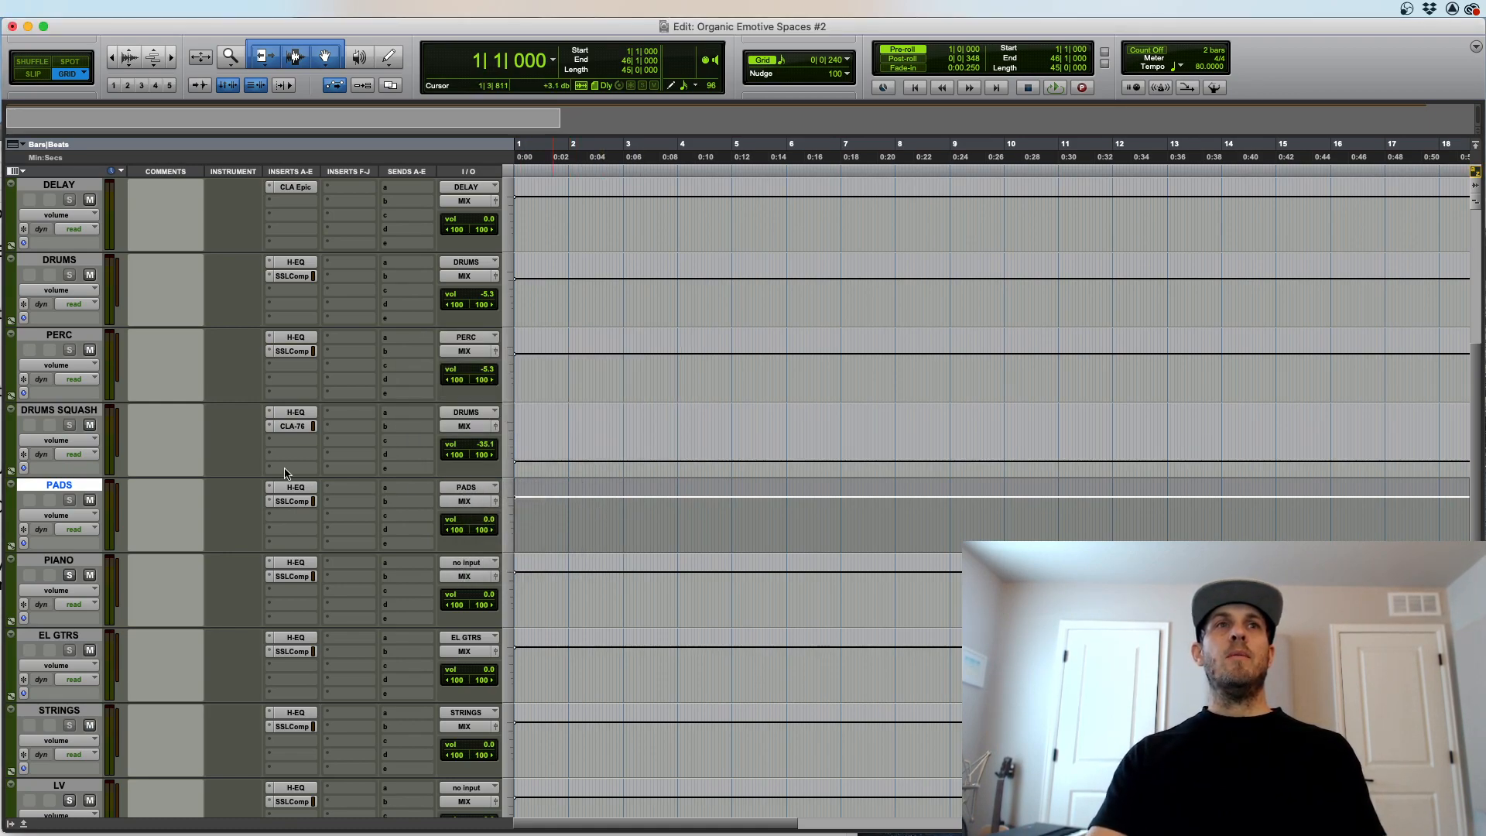
Step: Delete the DRUMS, PERC and DRUMS SQUASH tracks
{"action": "left_click", "coordinate": [87, 410]}
{"action": "left_click", "coordinate": [67, 262], "text": "shift"}
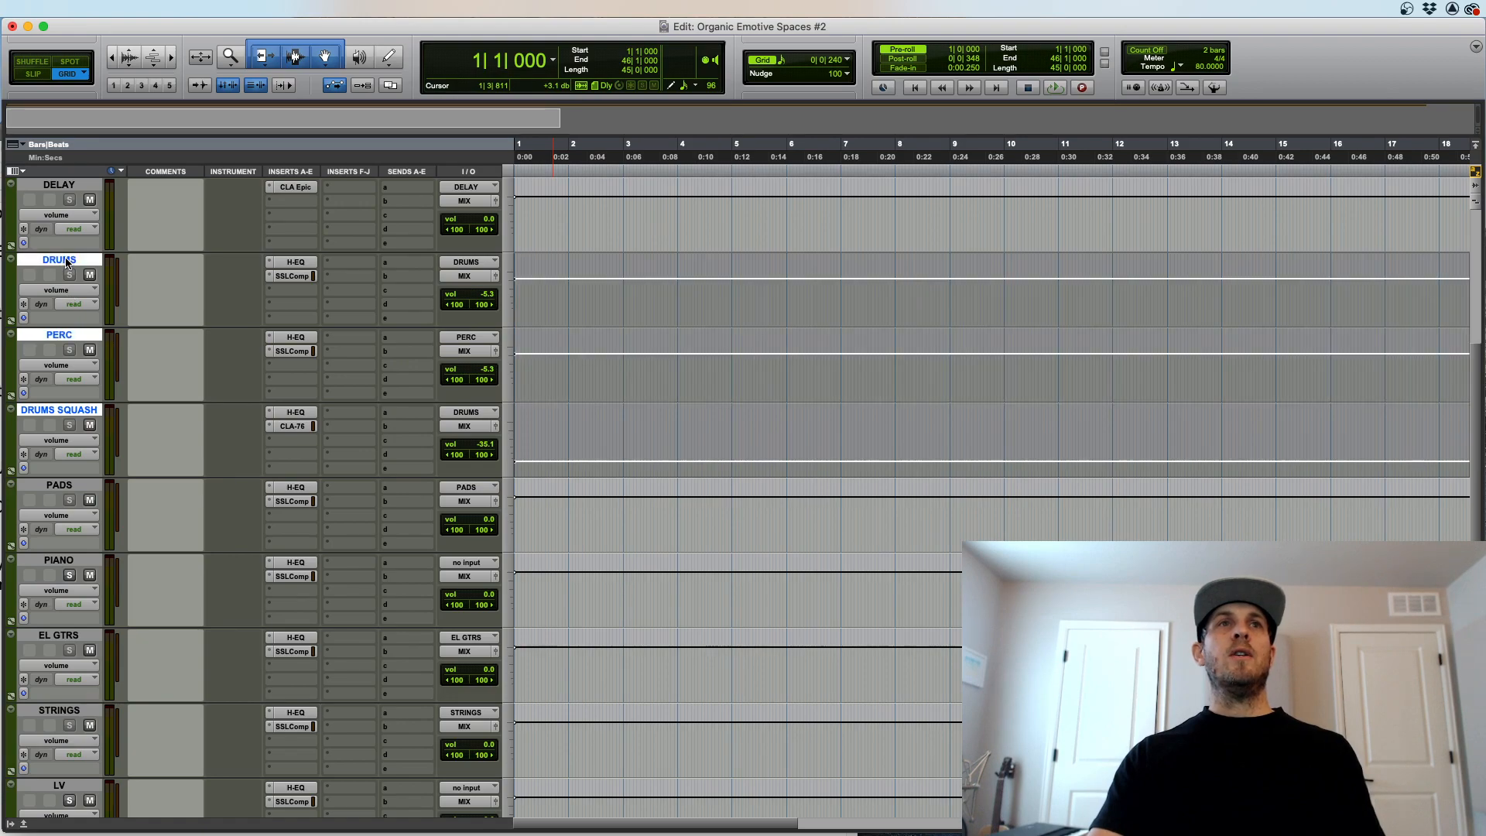
{"action": "right_click", "coordinate": [67, 262]}
{"action": "left_click", "coordinate": [100, 507]}
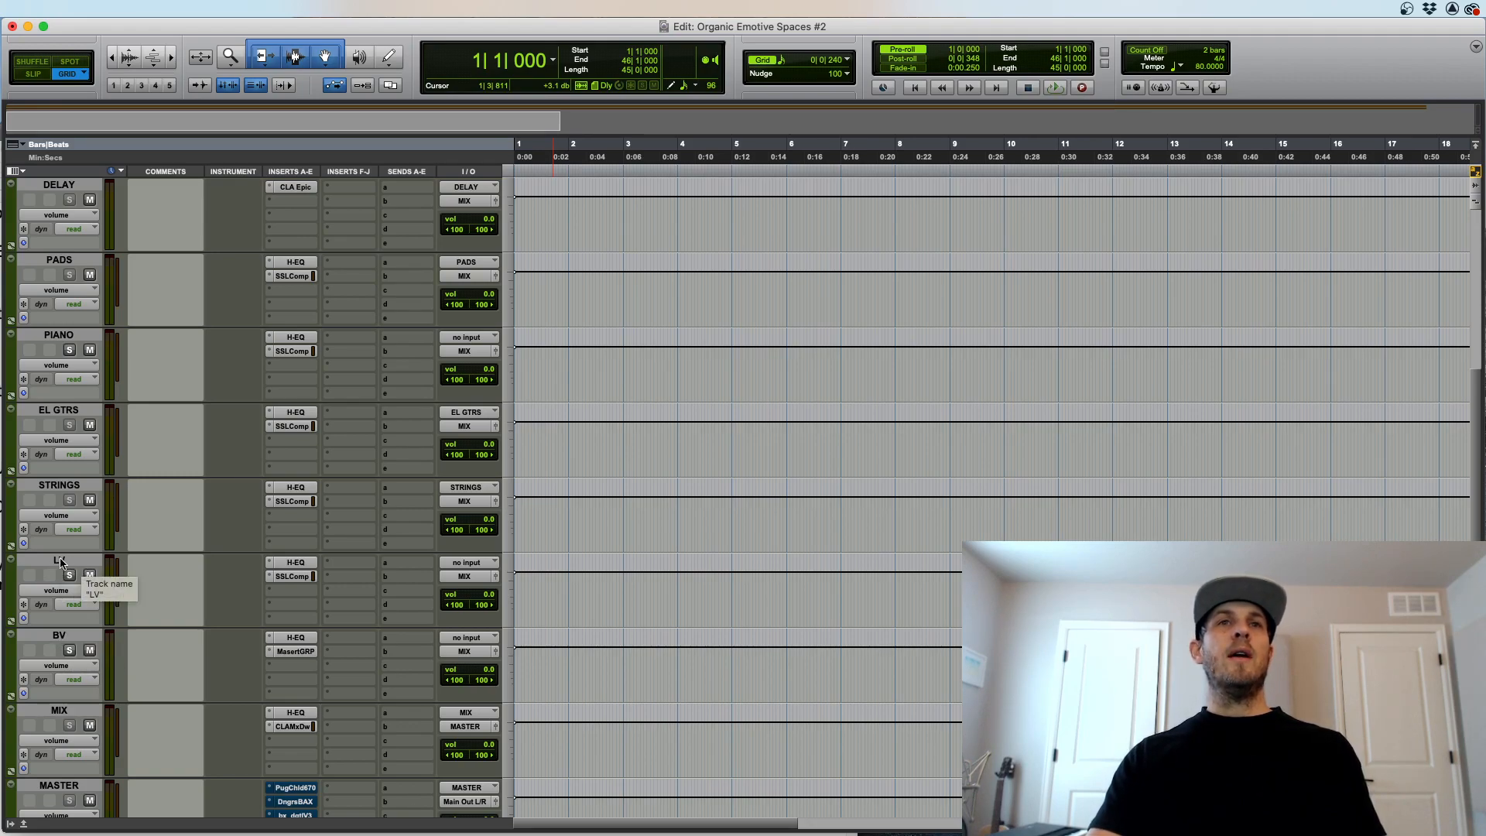
Step: Set the input of the LV track to the LV stereo bus
{"action": "left_click", "coordinate": [467, 563]}
{"action": "mouse_move", "coordinate": [473, 576]}
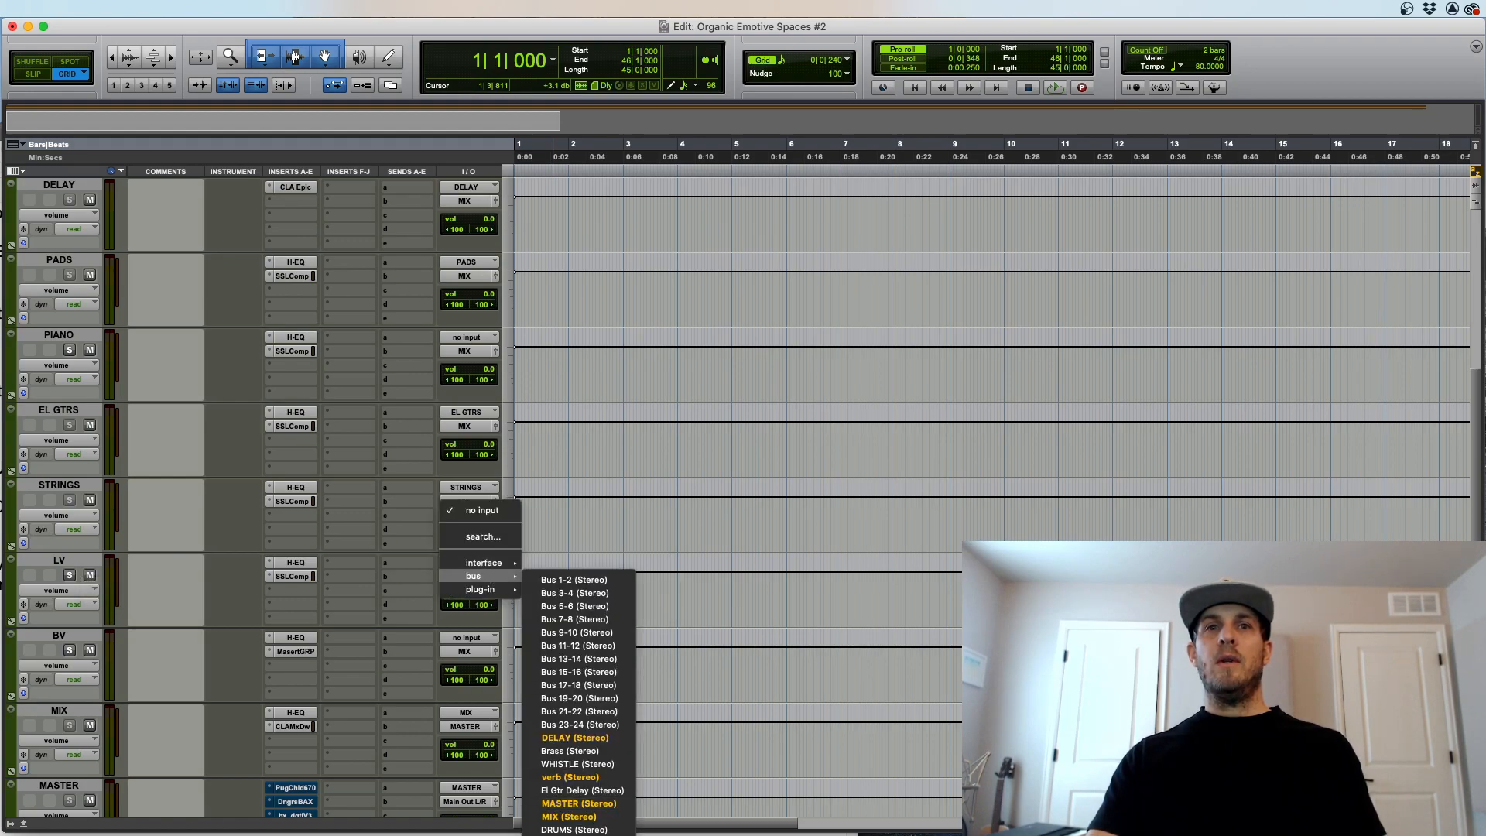
{"action": "left_click", "coordinate": [569, 834]}
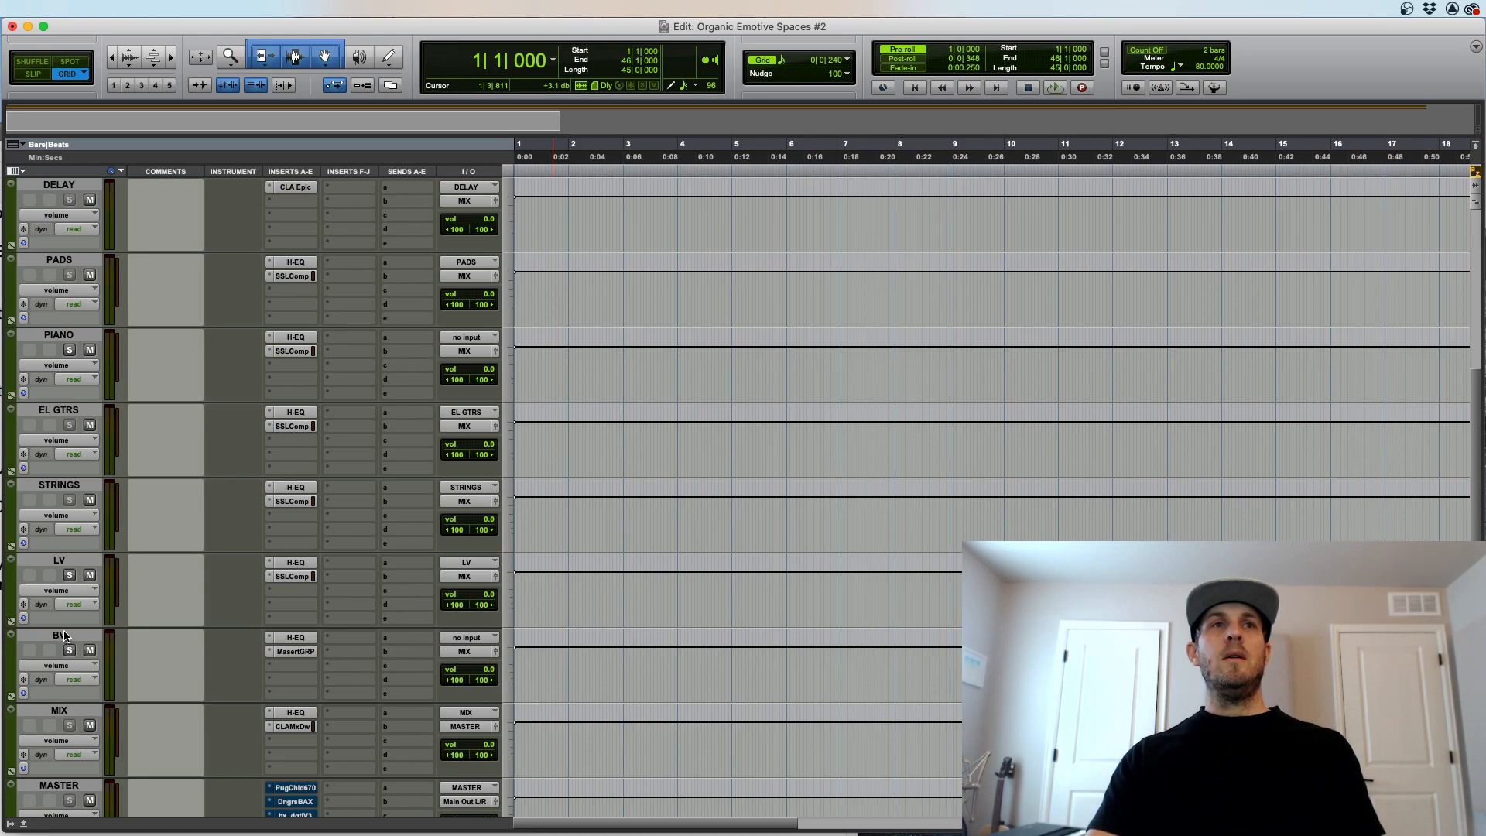
Step: Rename the EL GTRS track to AC GTRS
{"action": "left_click", "coordinate": [59, 411]}
{"action": "double_click", "coordinate": [60, 411]}
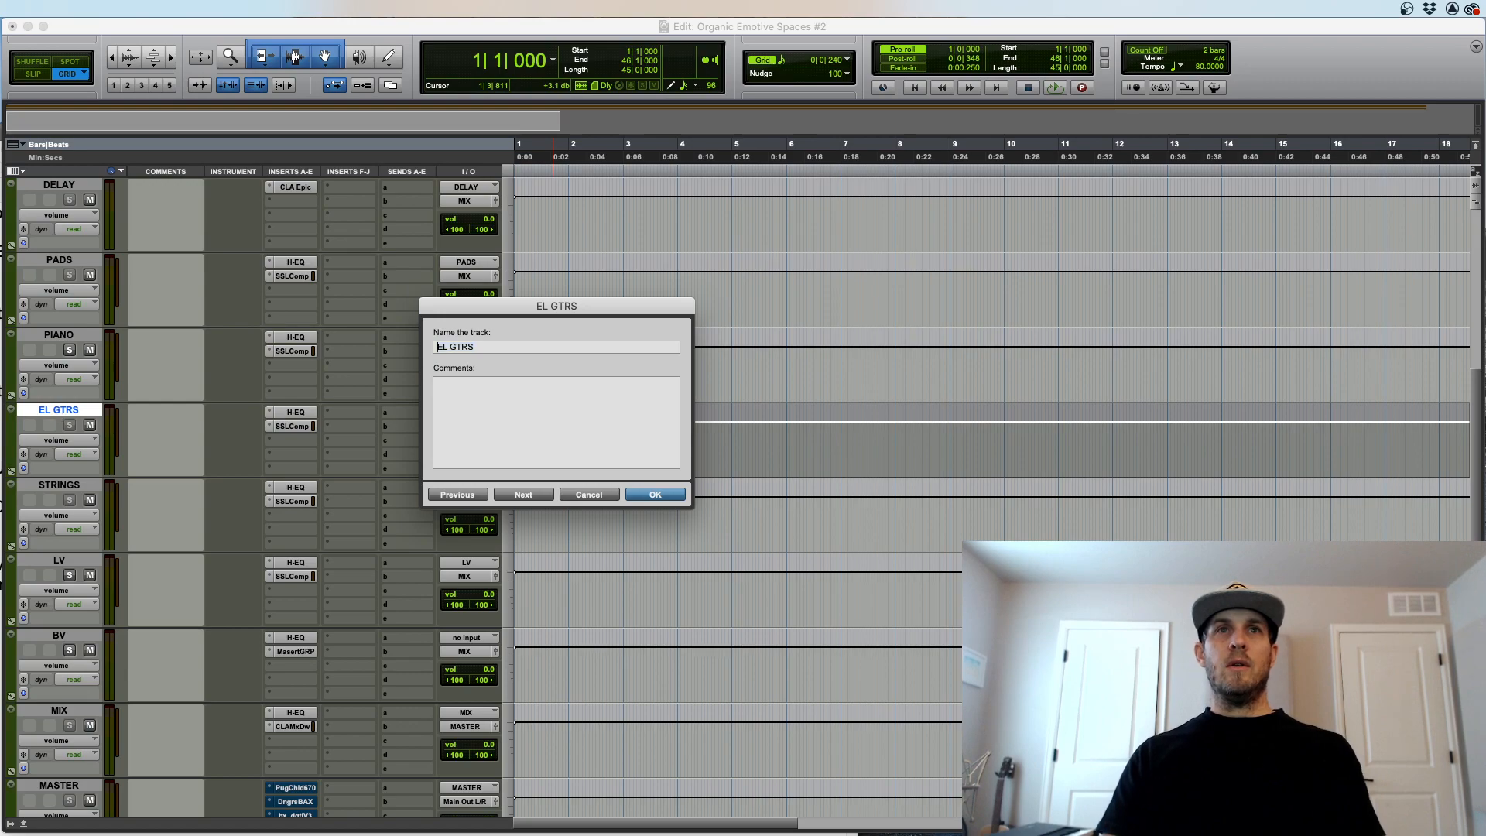
{"action": "key", "text": "BackSpace"}
{"action": "key", "text": "BackSpace"}
{"action": "type", "text": "AC"}
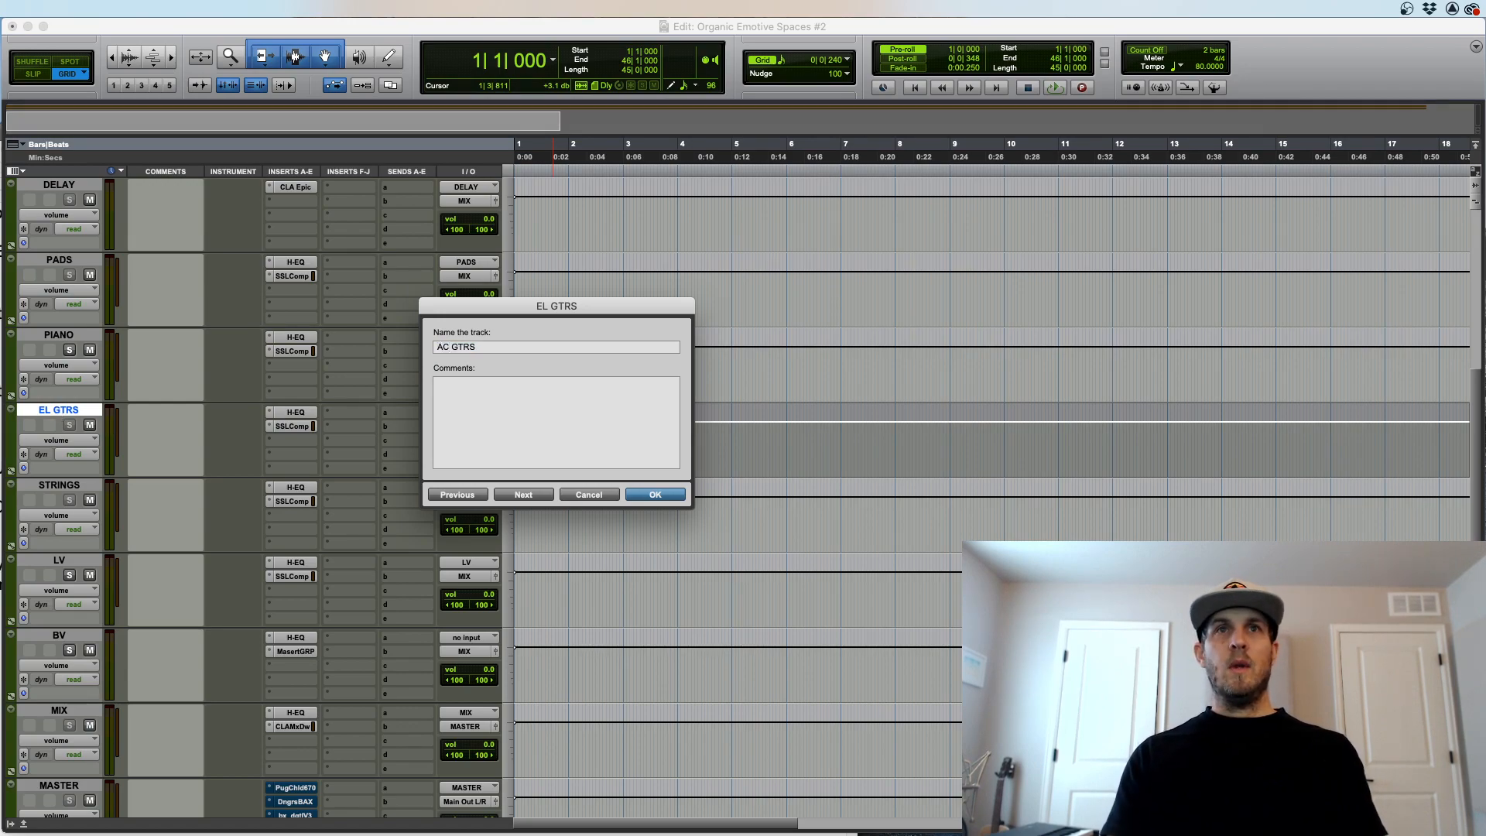
{"action": "left_click", "coordinate": [658, 496]}
Step: Rename the input bus of the AC GTRS track from EL GTRS to AC GTRS
{"action": "right_click", "coordinate": [474, 415]}
{"action": "left_click", "coordinate": [503, 445]}
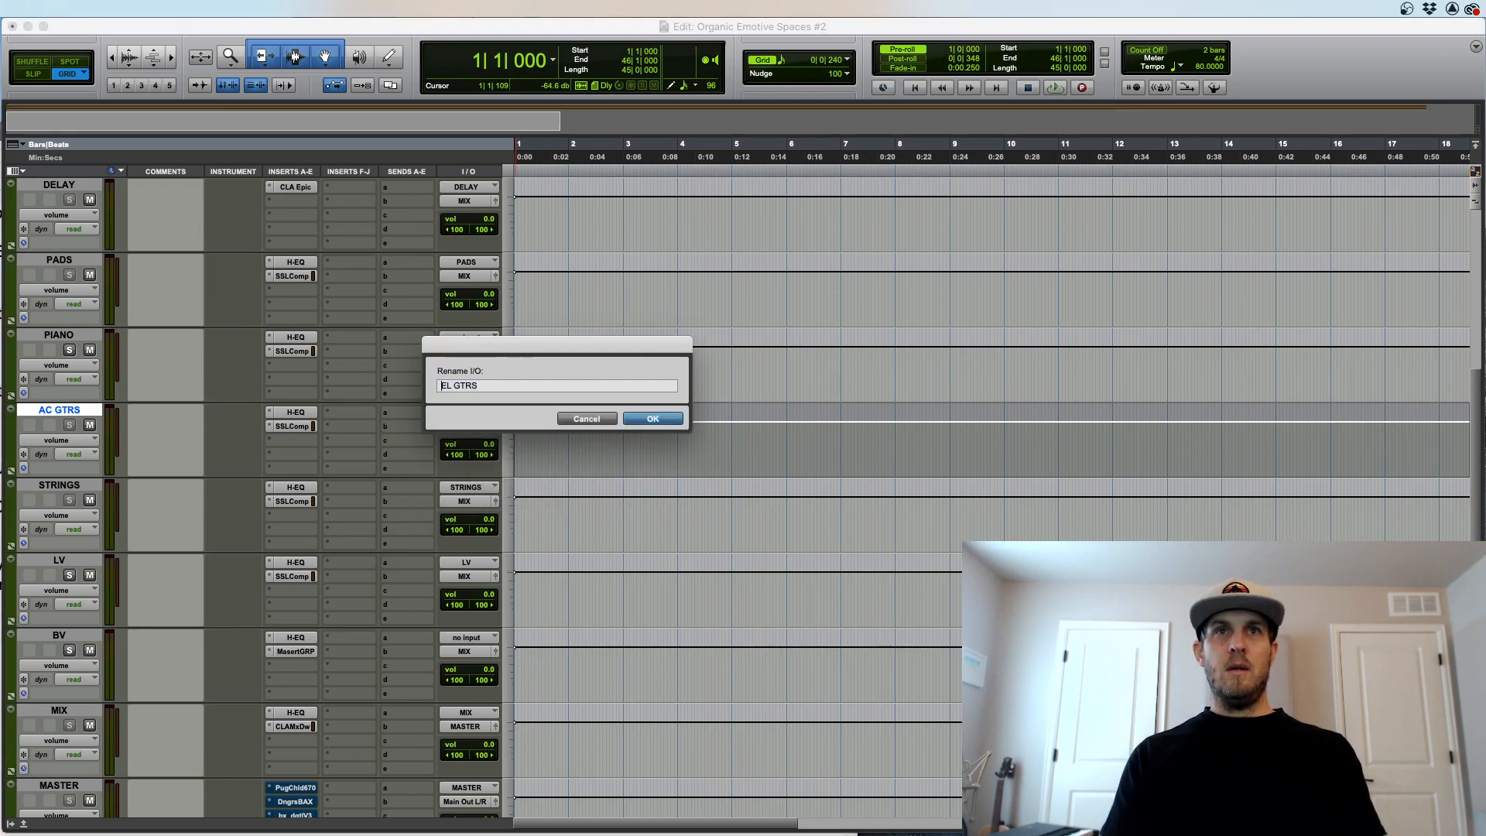
{"action": "double_click", "coordinate": [447, 385]}
{"action": "type", "text": "AC"}
{"action": "key", "text": "Return"}
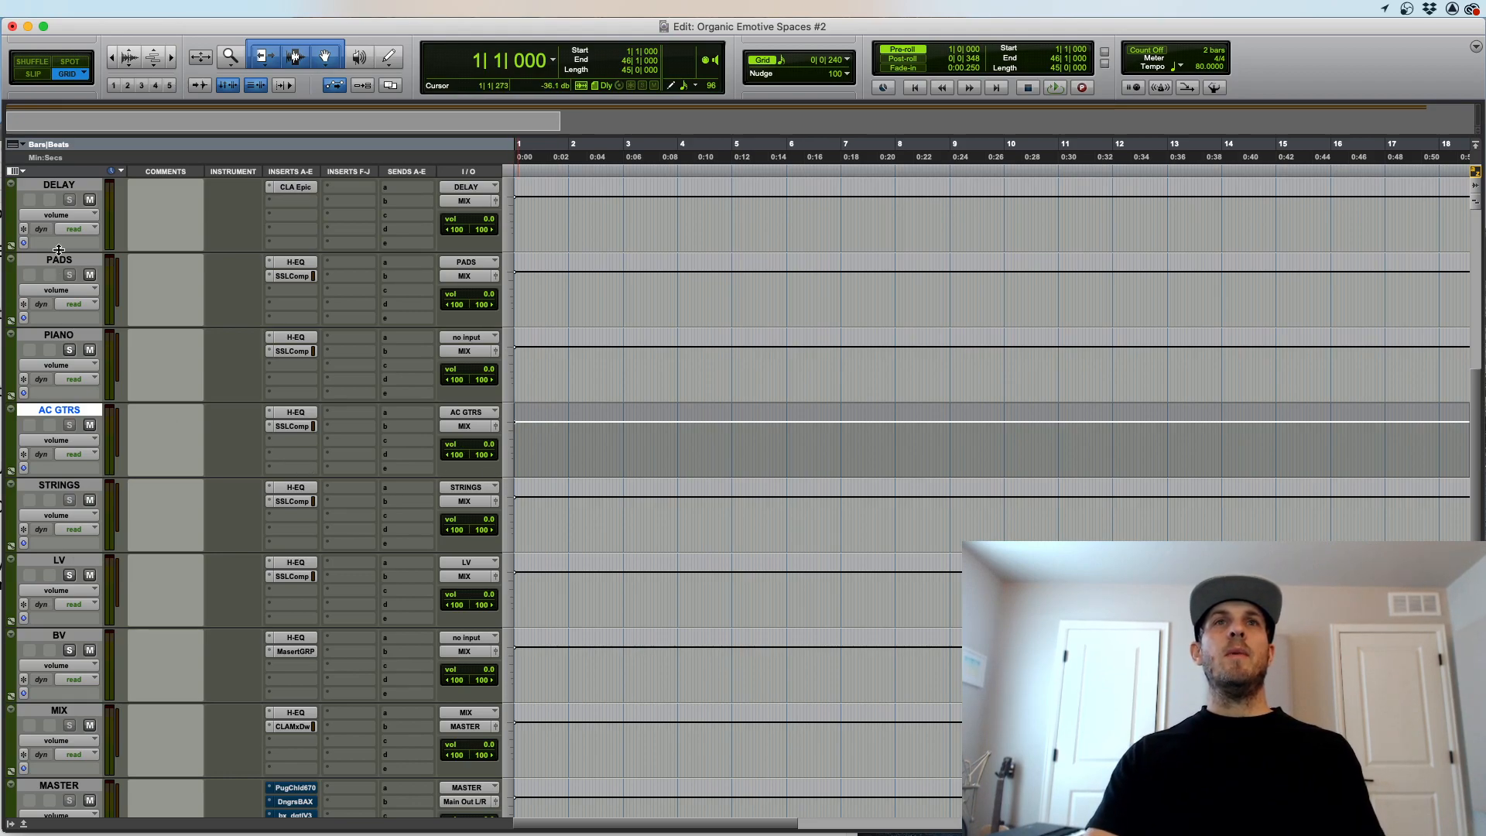
Step: Create one stereo aux input track below the two instrument tracks and name it MOVEMENT
{"action": "scroll", "coordinate": [147, 270], "scroll_direction": "up", "scroll_amount": 5}
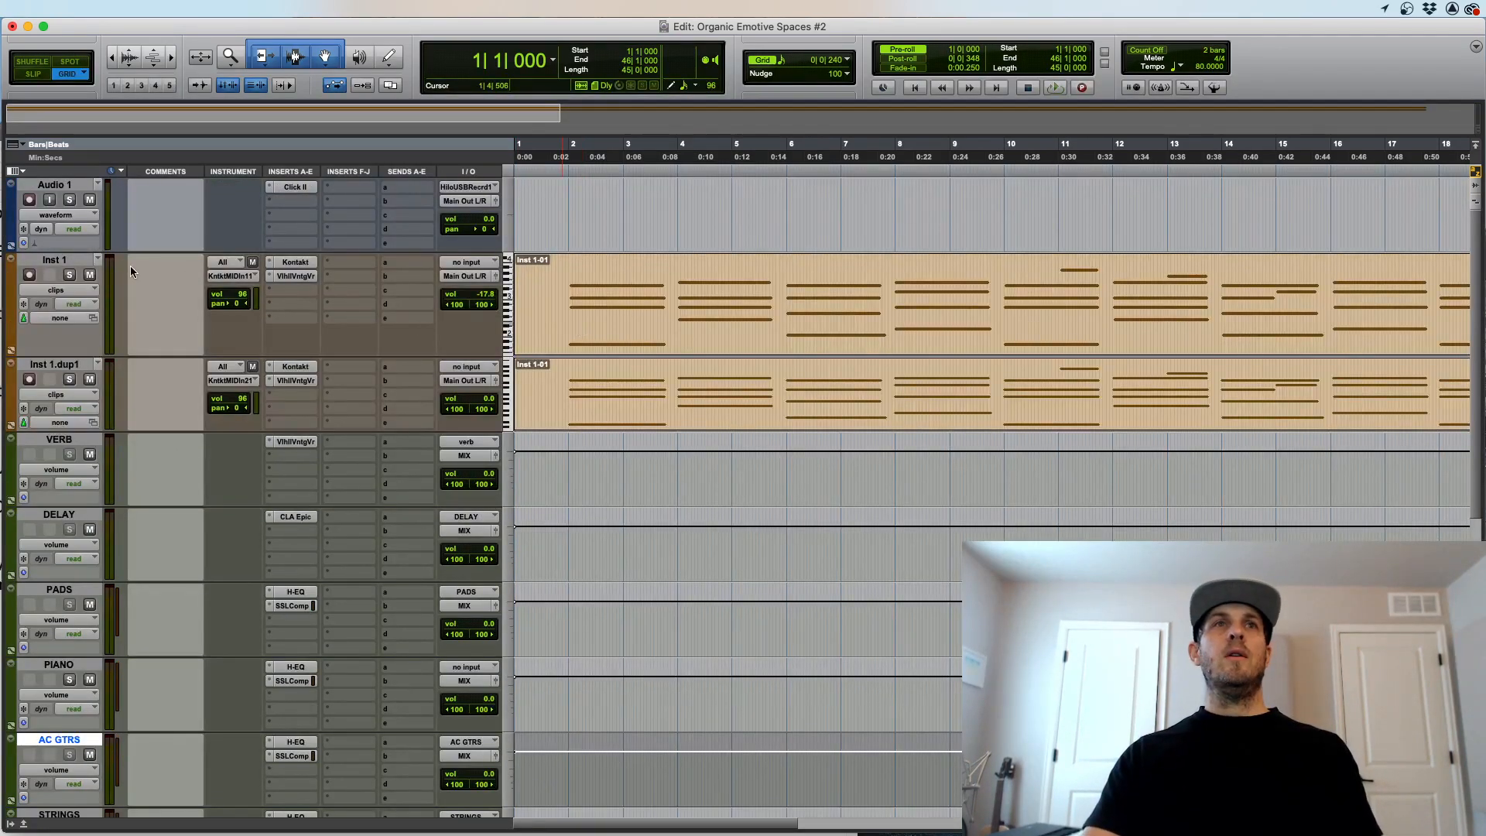
{"action": "left_click", "coordinate": [67, 262]}
{"action": "left_click", "coordinate": [57, 367], "text": "shift"}
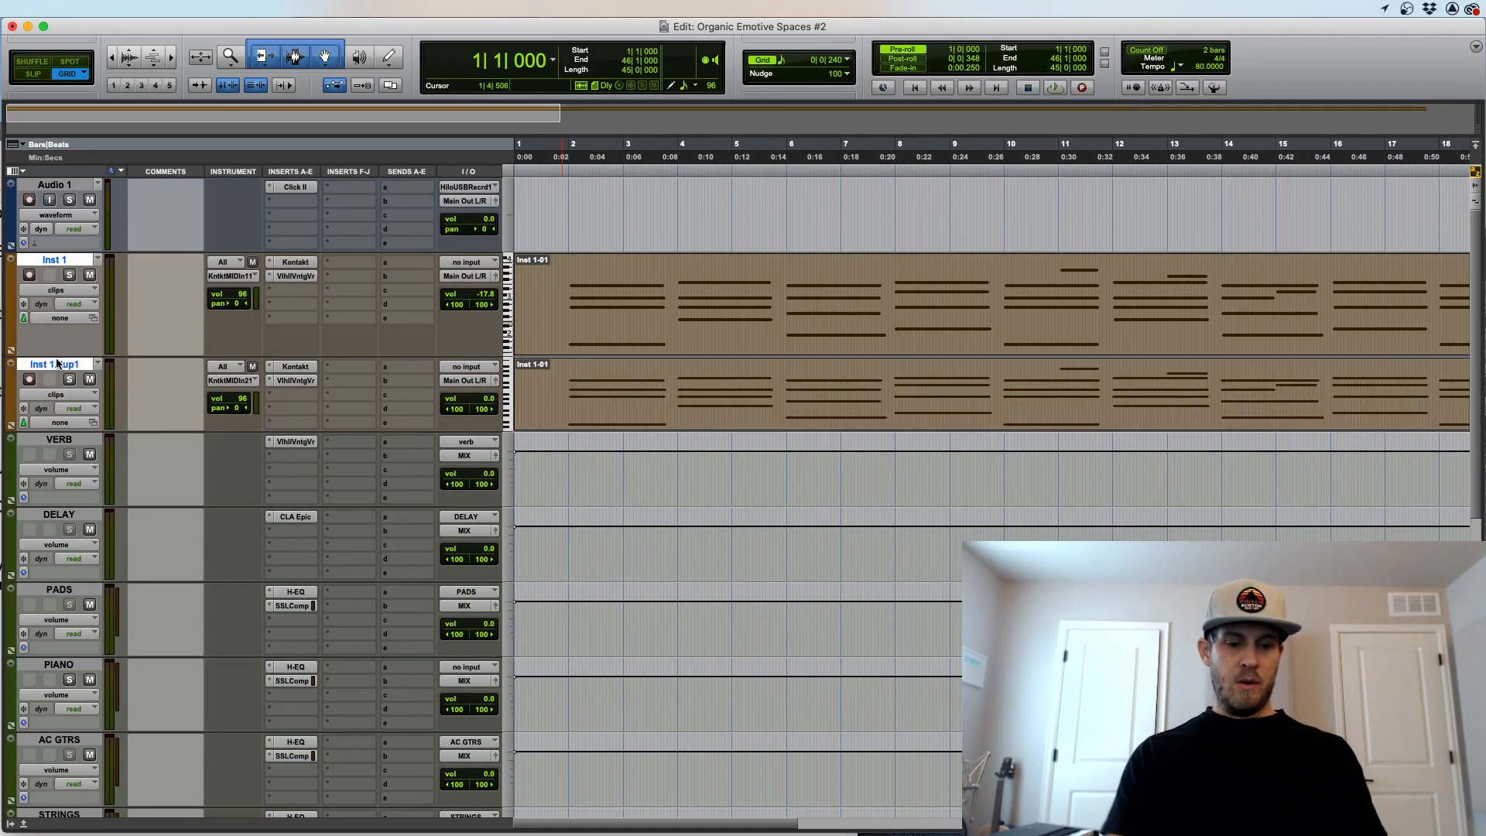
{"action": "key", "text": "super+shift+n"}
{"action": "key", "text": "super+Down"}
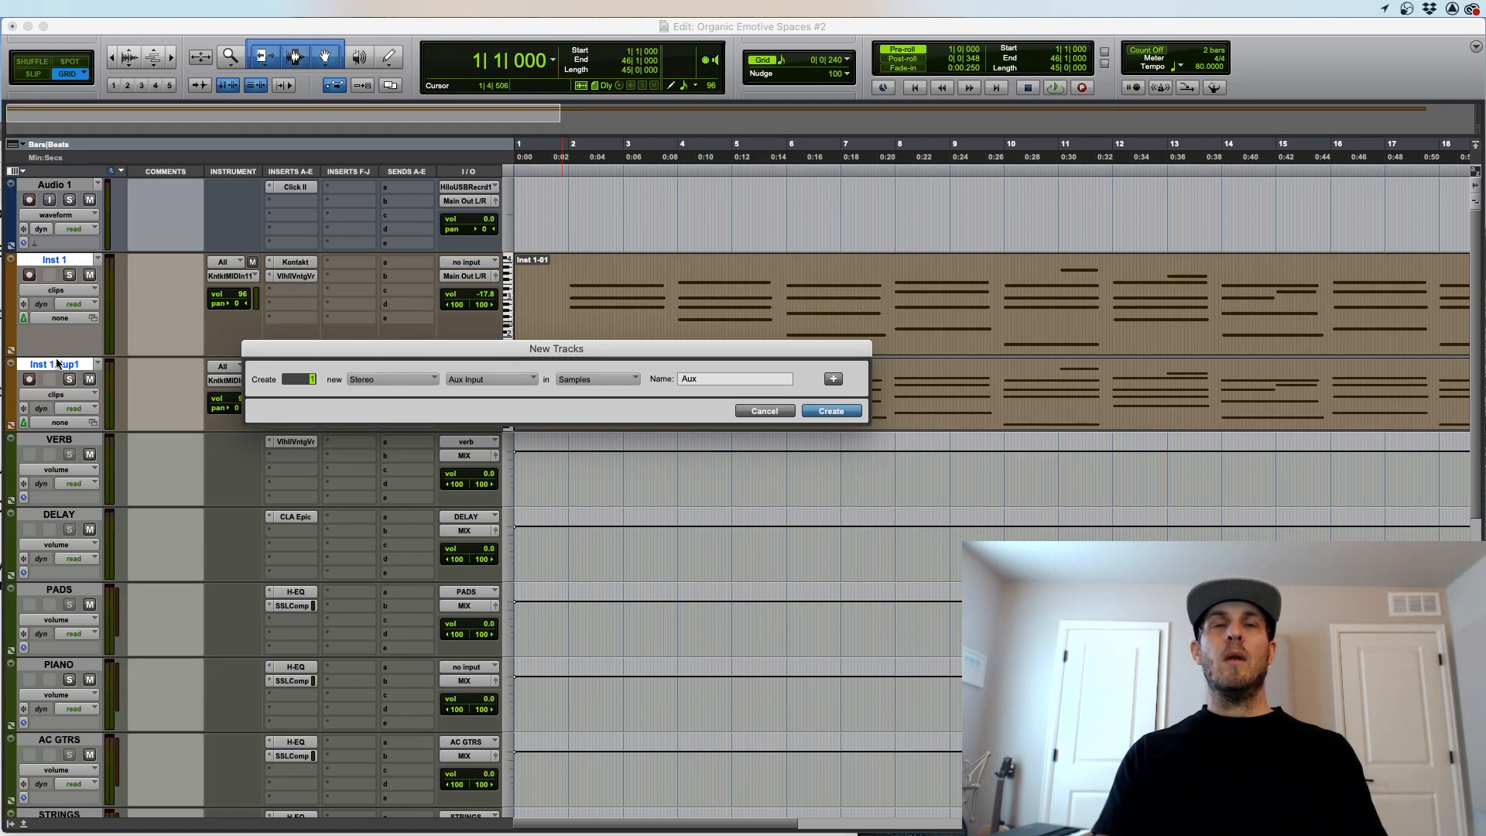
{"action": "key", "text": "Return"}
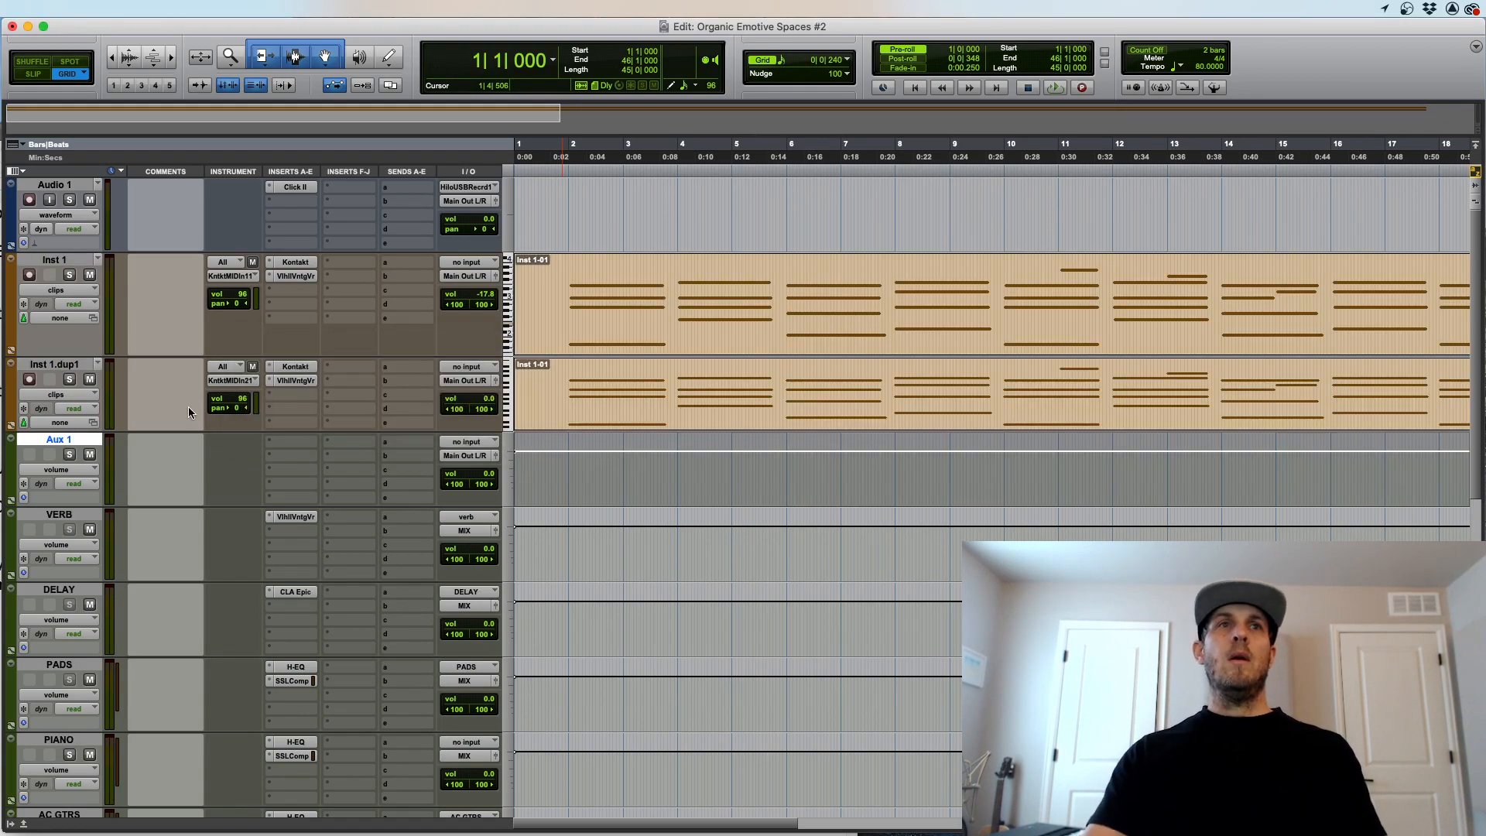
{"action": "double_click", "coordinate": [86, 441]}
{"action": "type", "text": "MOVEMENT"}
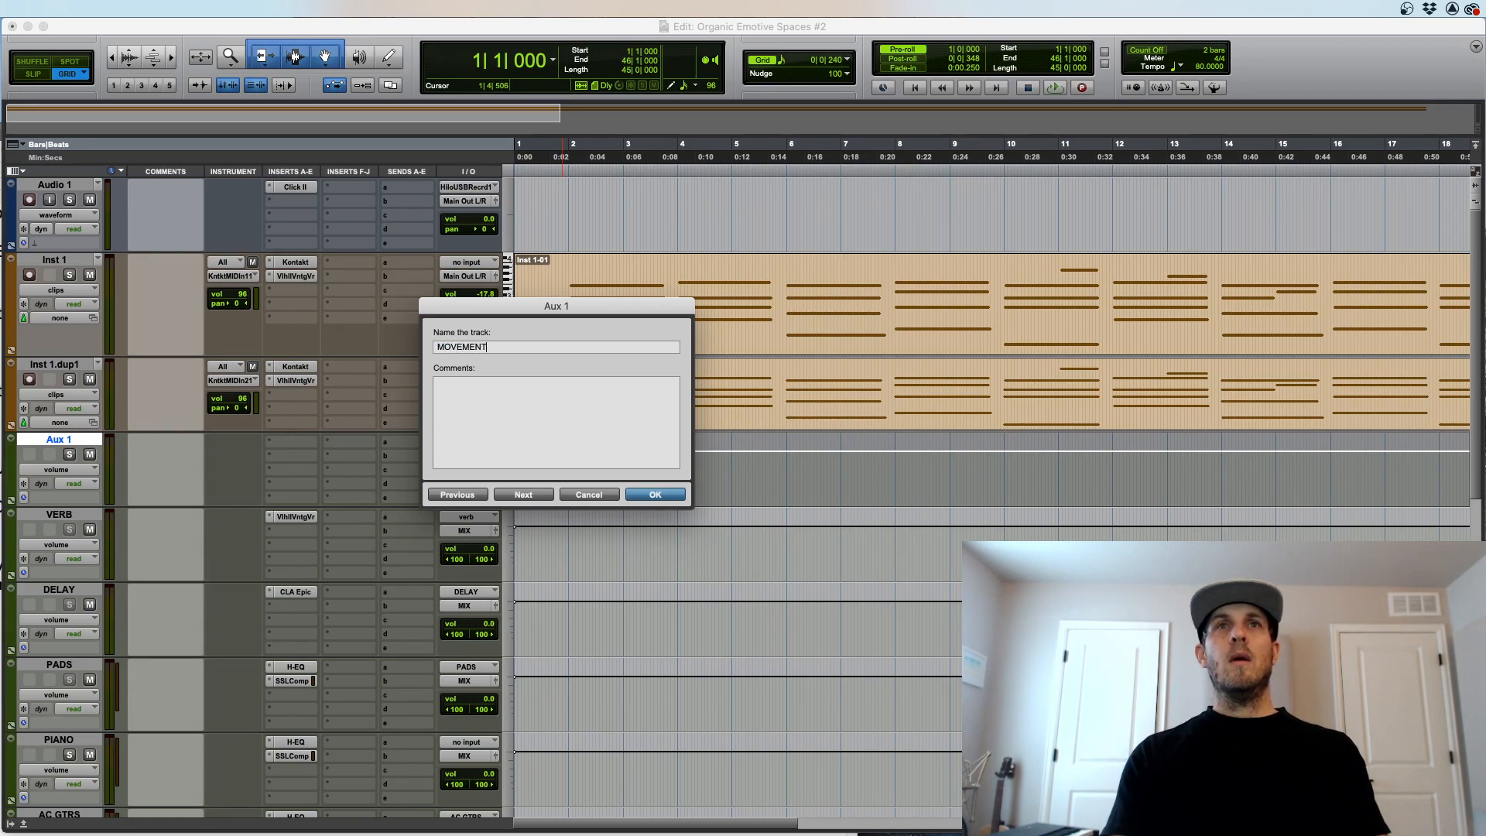
{"action": "key", "text": "Return"}
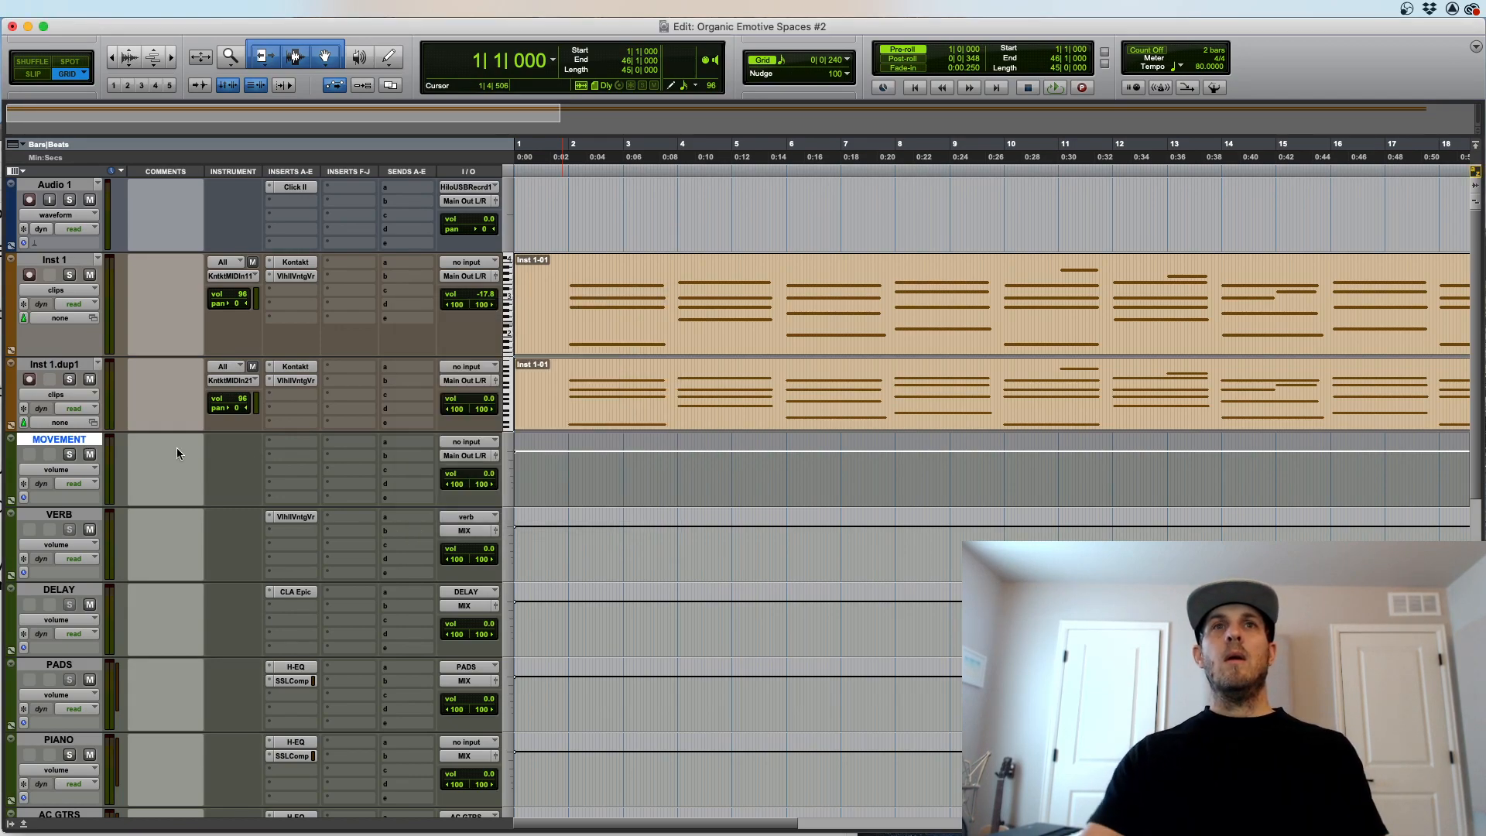
Step: Route the output of the MOVEMENT track to the PADS stereo bus
{"action": "left_click", "coordinate": [466, 457]}
{"action": "mouse_move", "coordinate": [473, 469]}
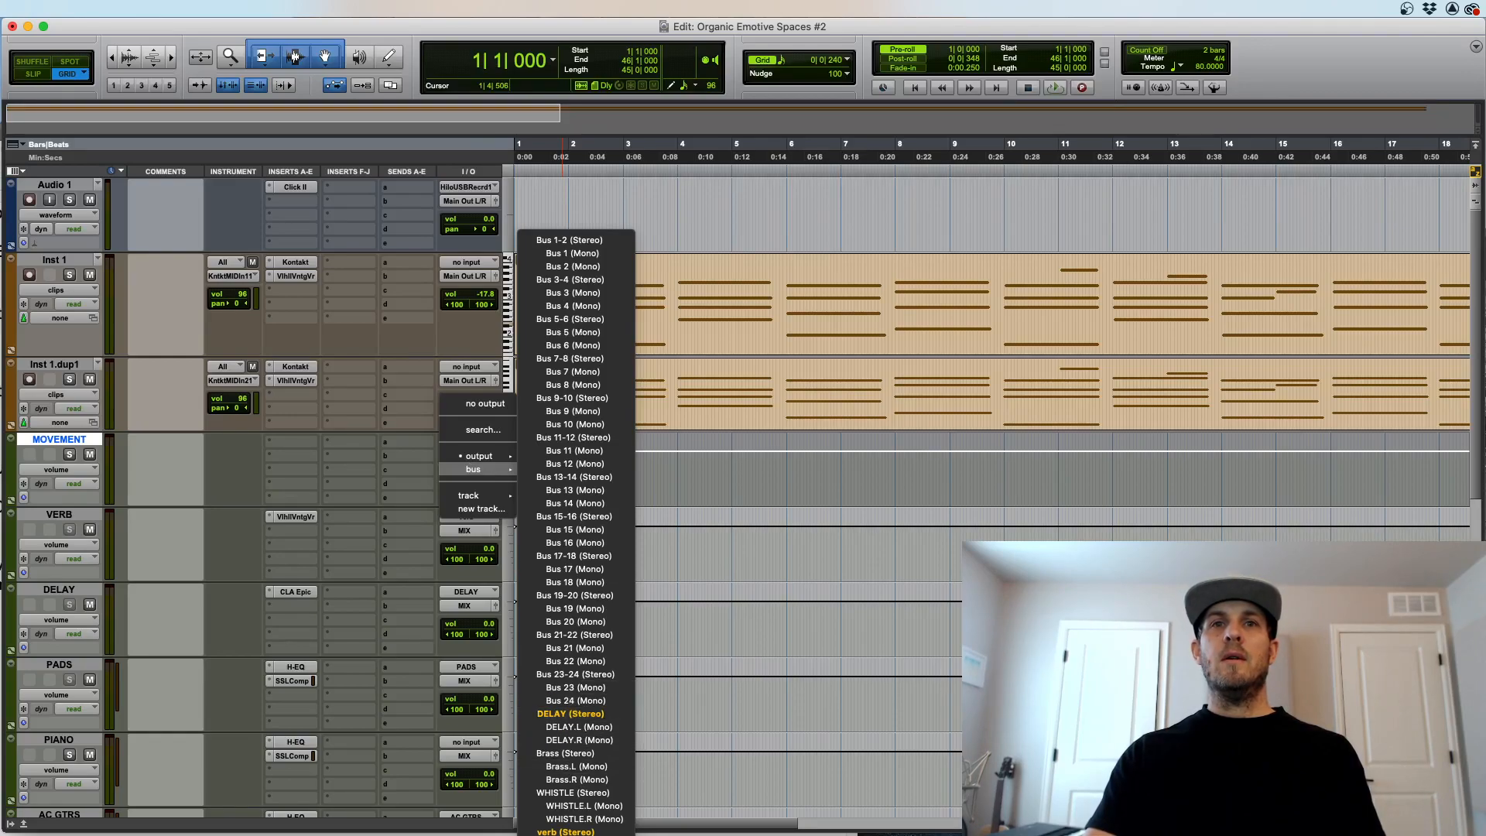
{"action": "left_click", "coordinate": [569, 835]}
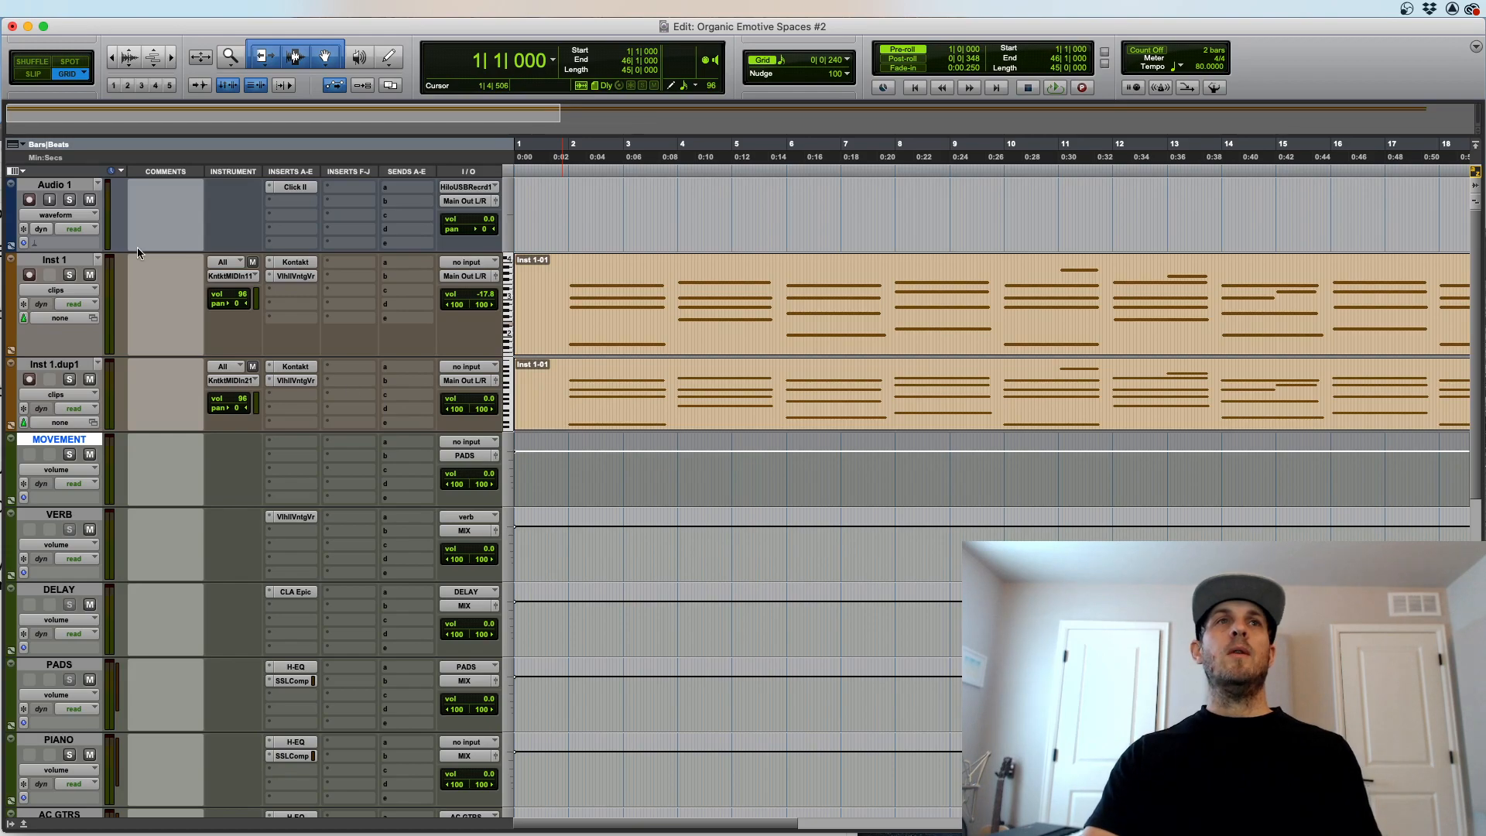
Step: Route the outputs of both instrument tracks, Inst 1 and Inst 1.dup1, to the WHISTLE stereo bus
{"action": "left_click", "coordinate": [69, 262]}
{"action": "left_click", "coordinate": [78, 370], "text": "shift"}
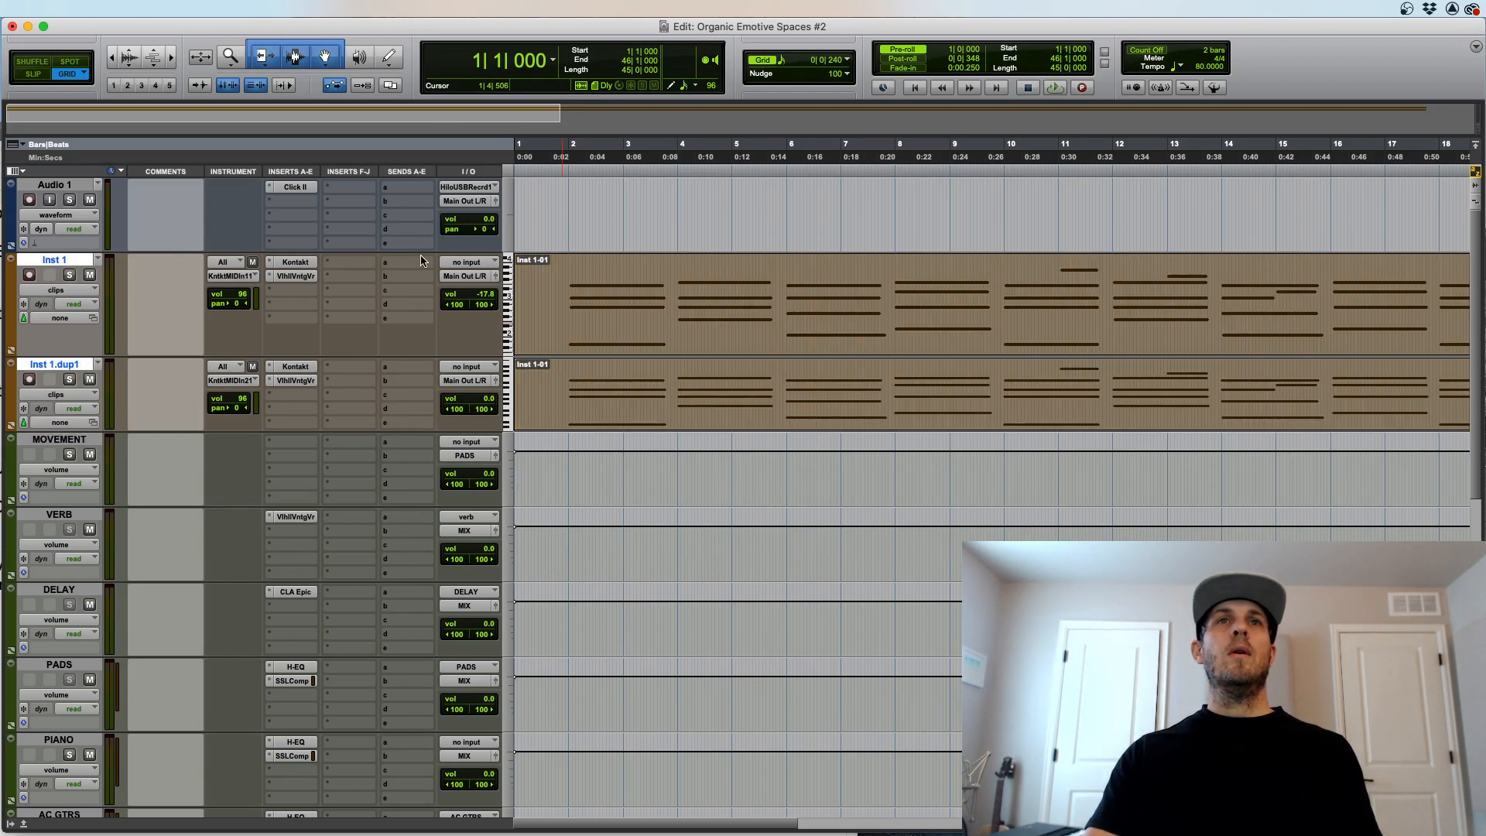
{"action": "left_click", "coordinate": [476, 279]}
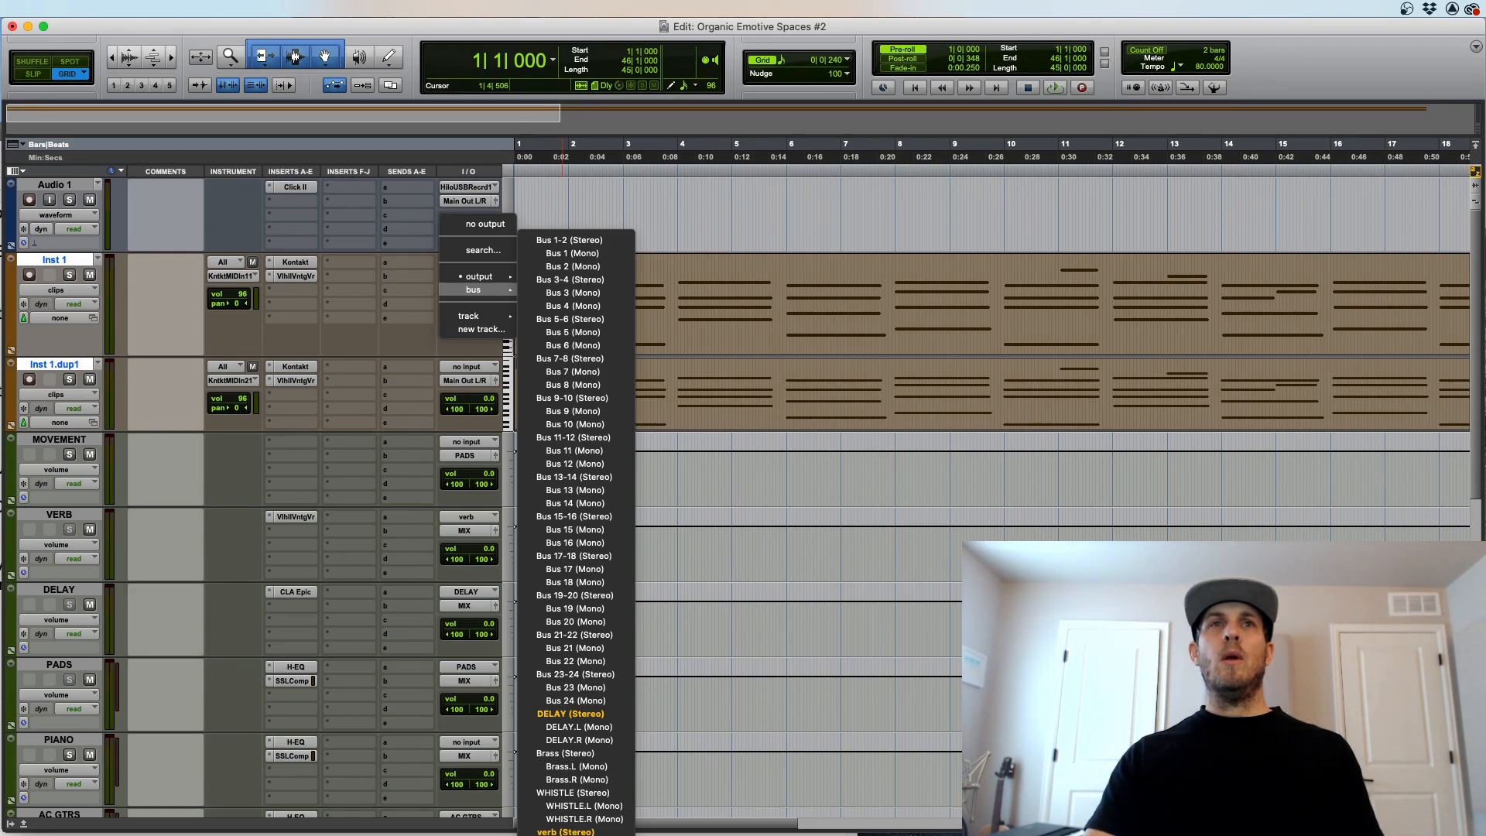
{"action": "left_click", "coordinate": [559, 794], "text": "alt+shift"}
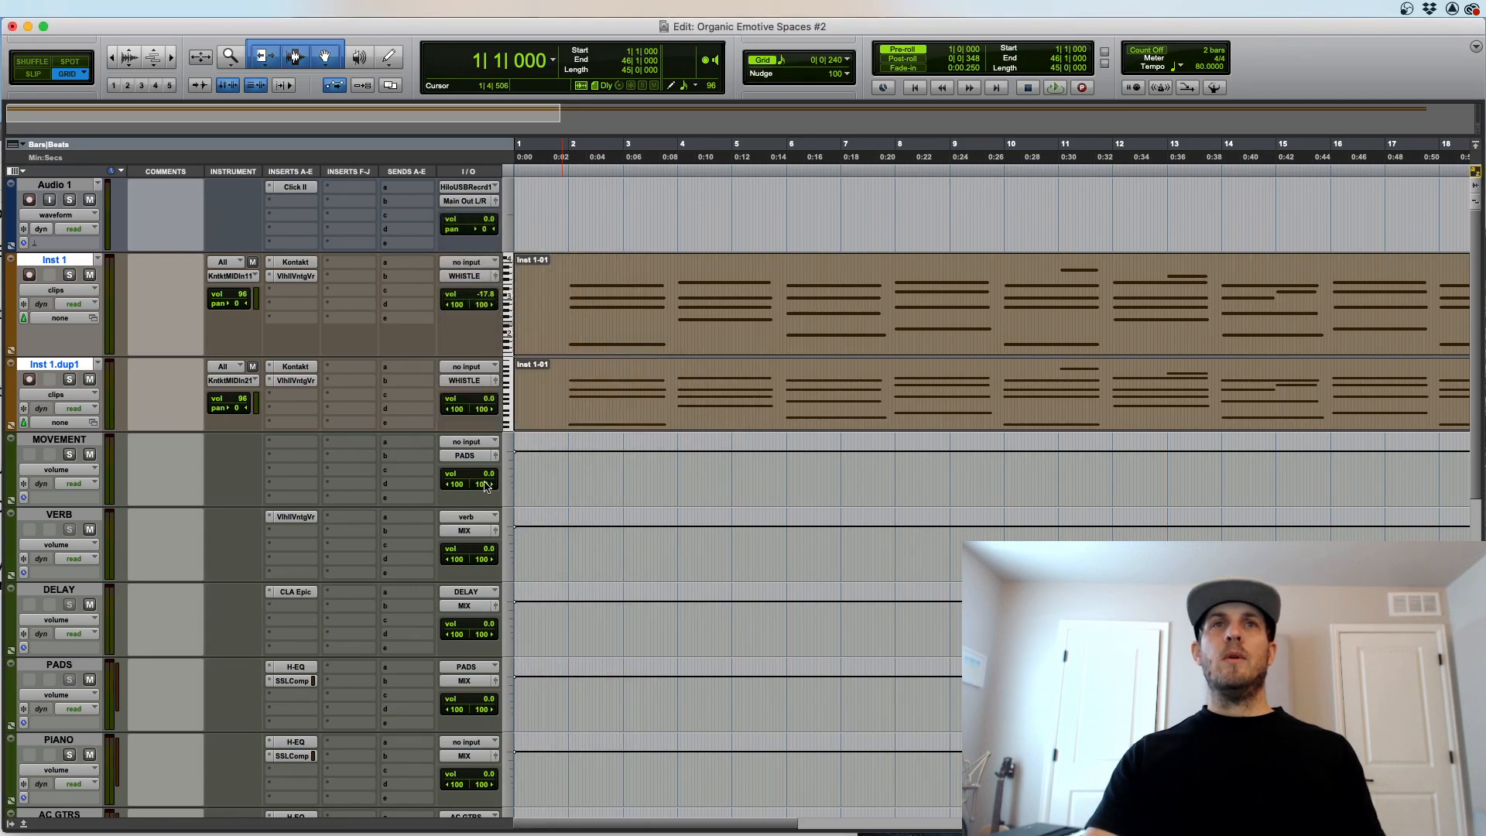
Step: Set the input of the MOVEMENT track to the WHISTLE stereo bus and rename that bus to MOVEMENT
{"action": "left_click", "coordinate": [469, 443]}
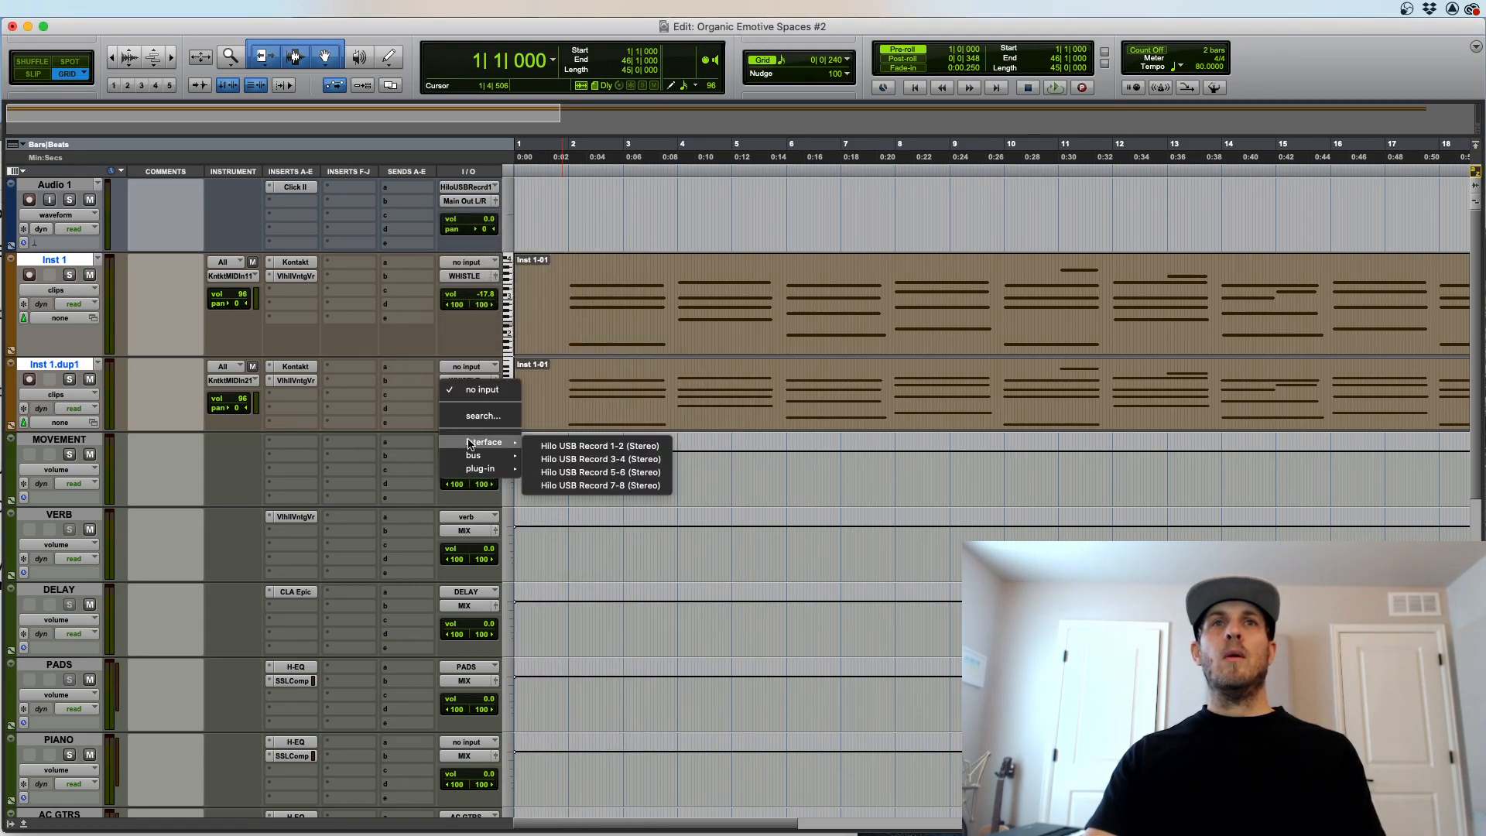
{"action": "mouse_move", "coordinate": [476, 455]}
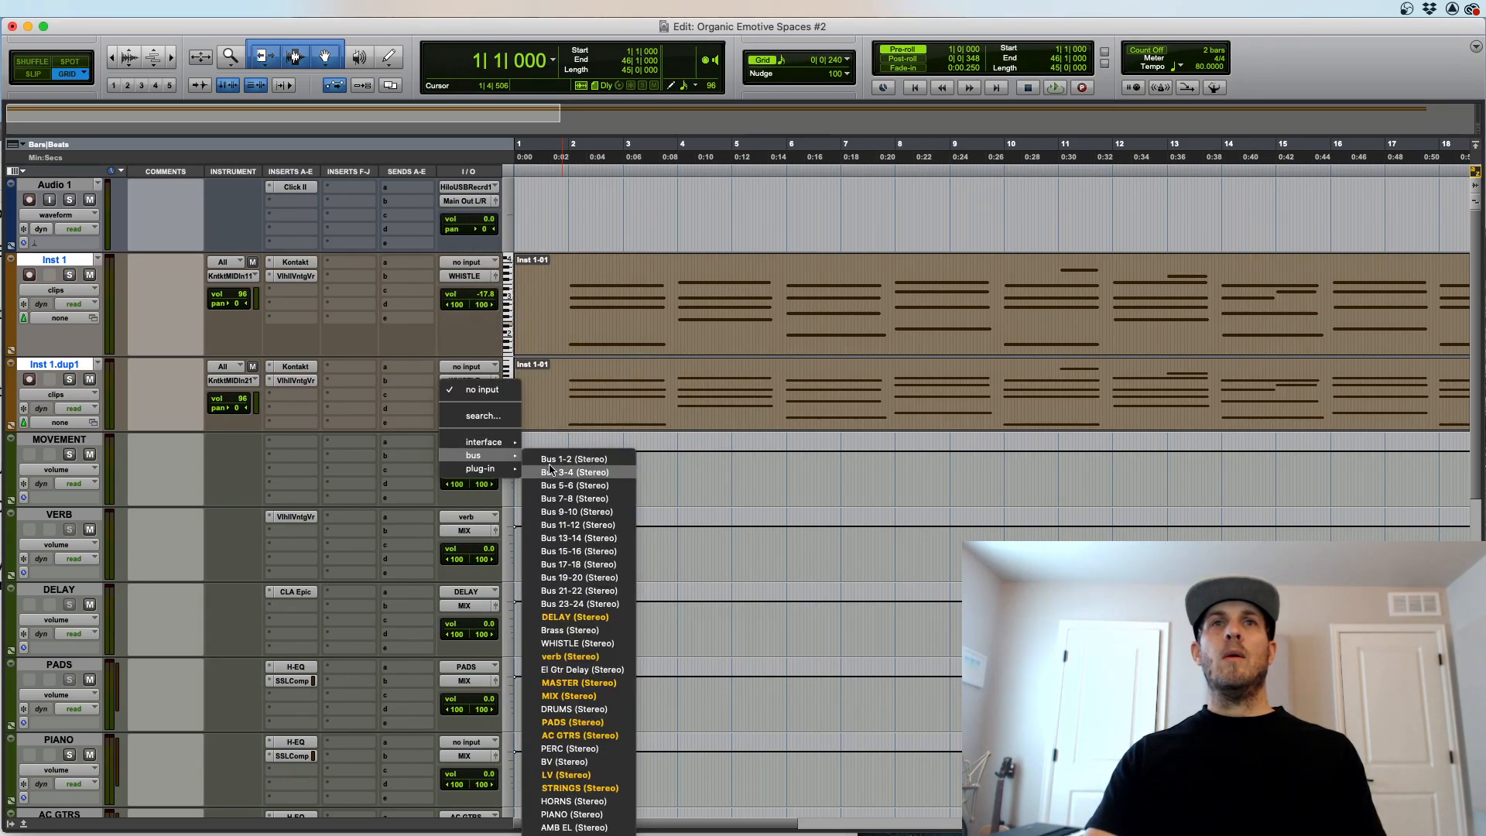
{"action": "left_click", "coordinate": [578, 644]}
{"action": "right_click", "coordinate": [489, 449]}
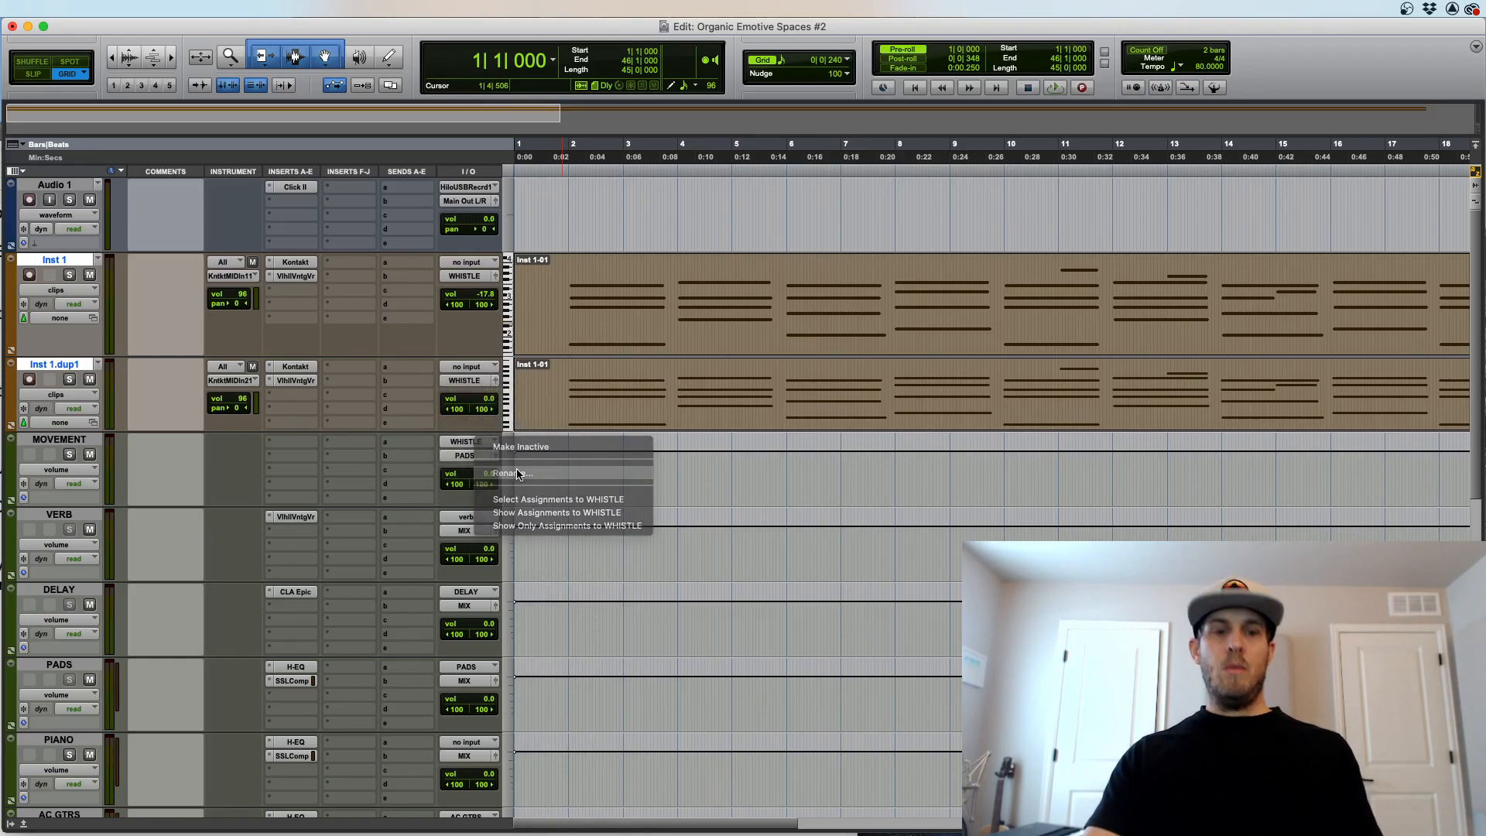
{"action": "left_click", "coordinate": [513, 473]}
{"action": "type", "text": "MOVEMENT"}
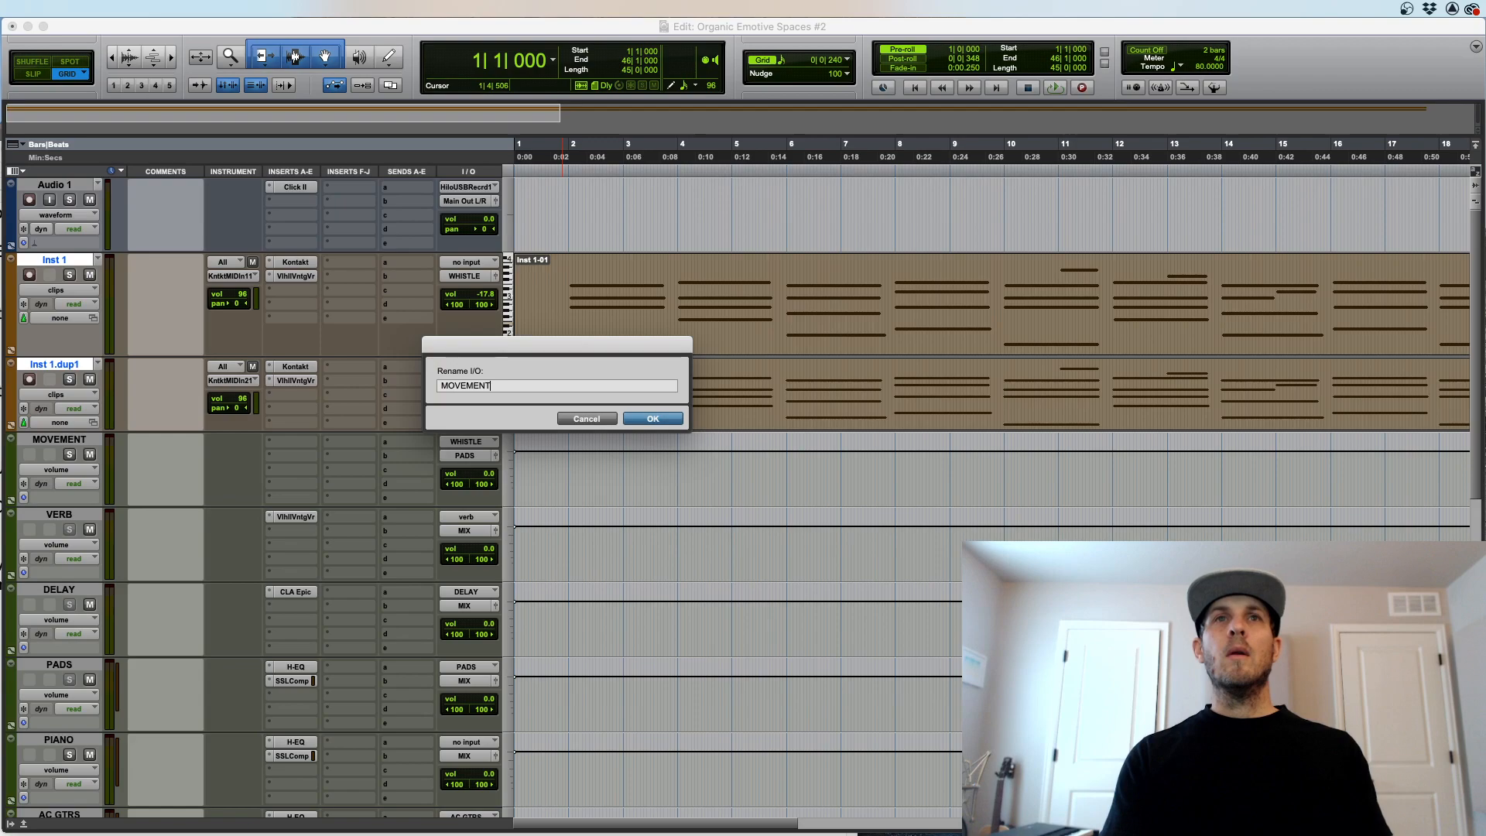
{"action": "key", "text": "Return"}
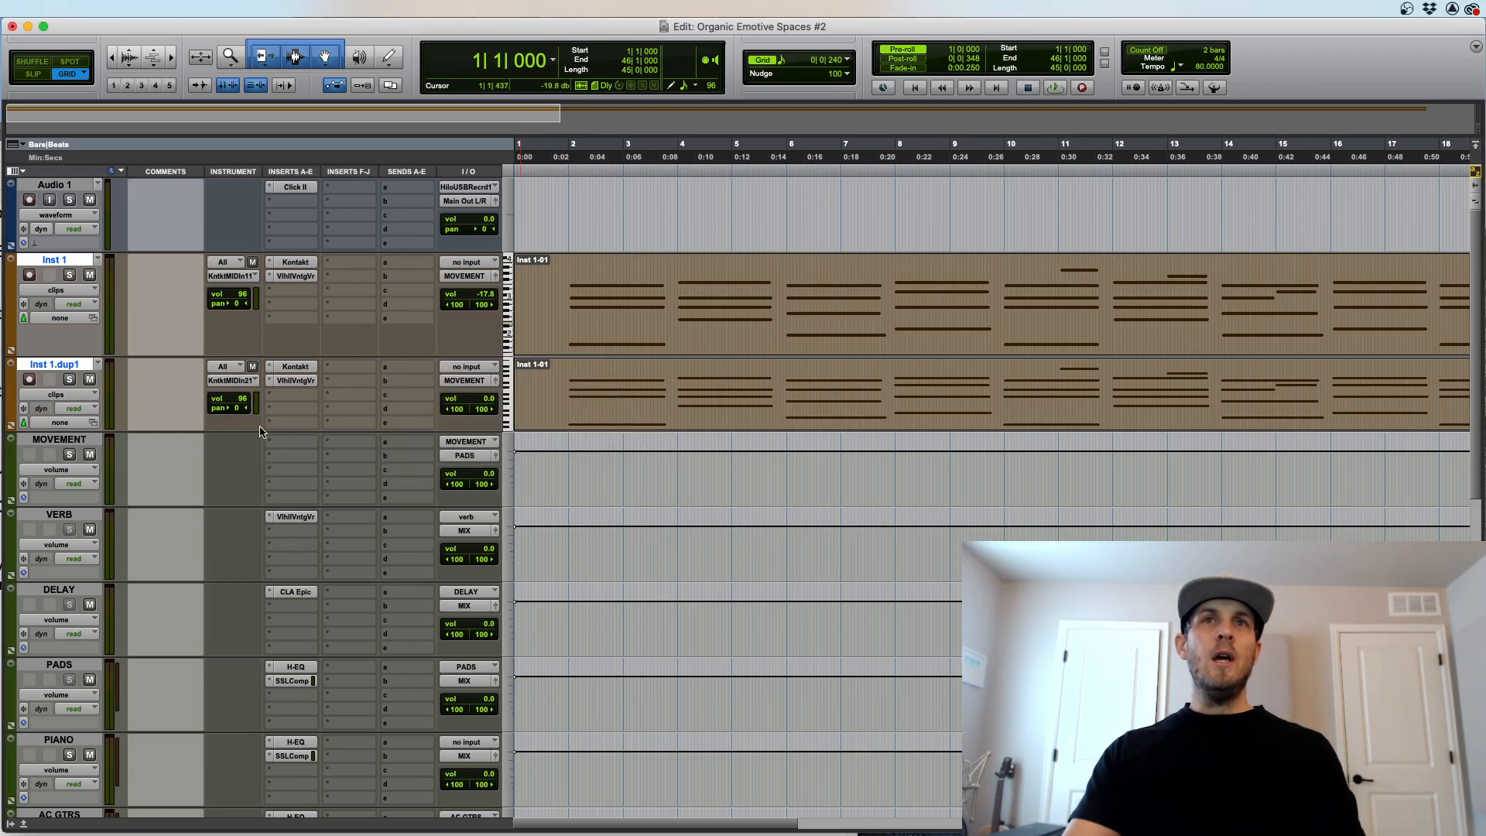
{"action": "left_click", "coordinate": [560, 469]}
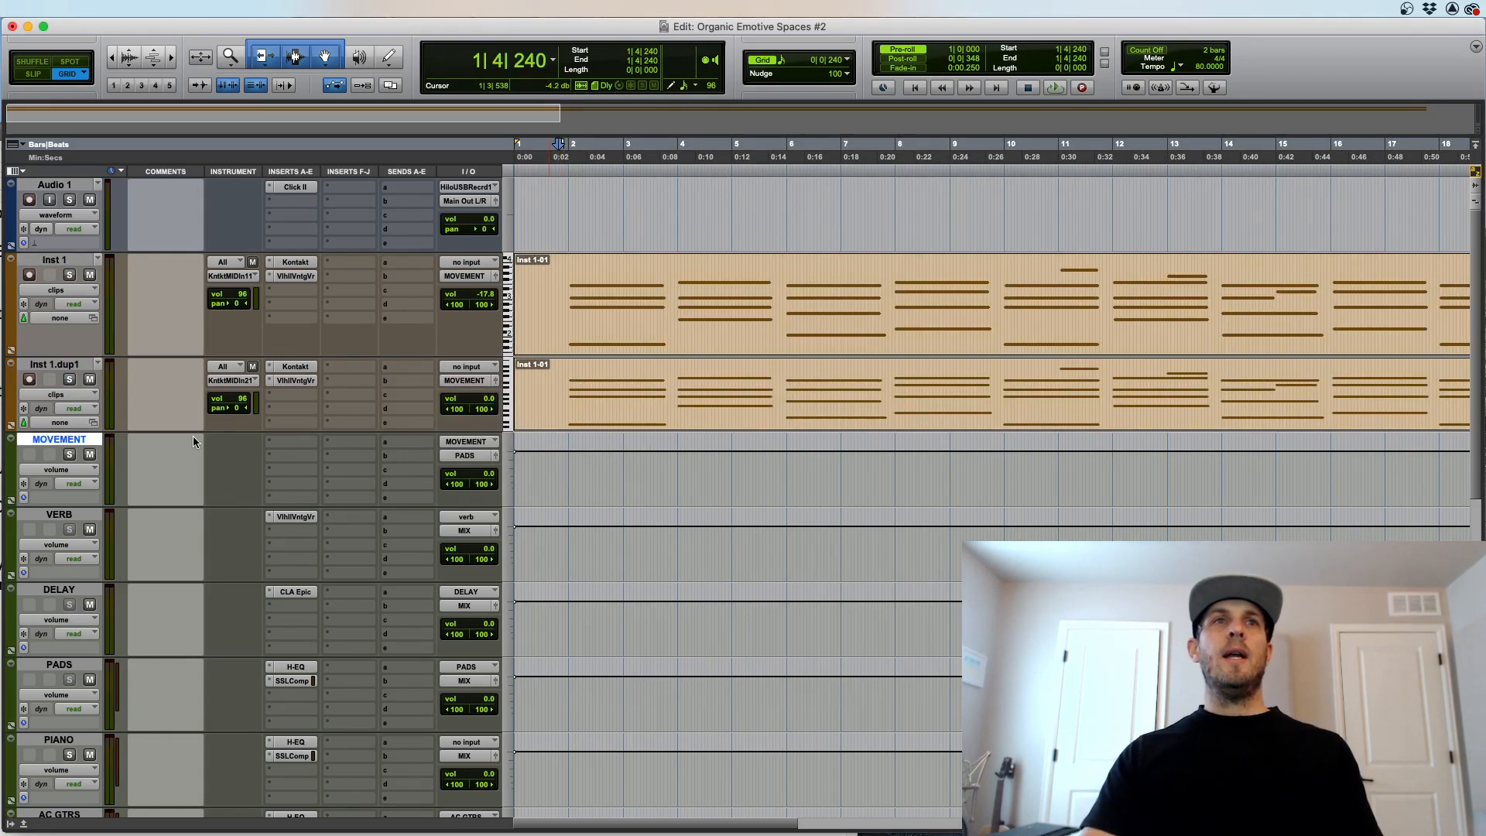
{"action": "left_click", "coordinate": [297, 444]}
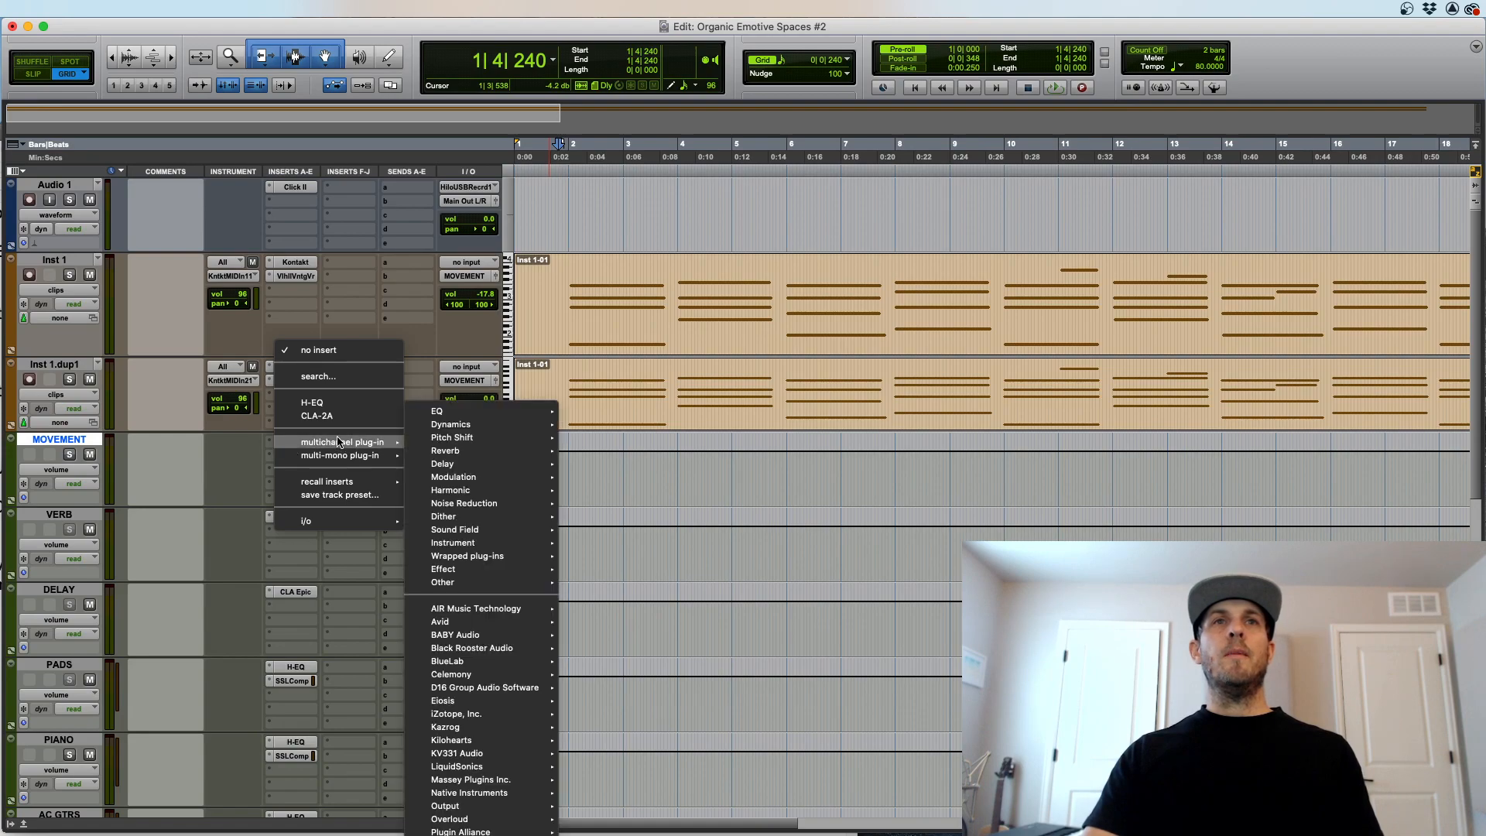
{"action": "left_click", "coordinate": [385, 316]}
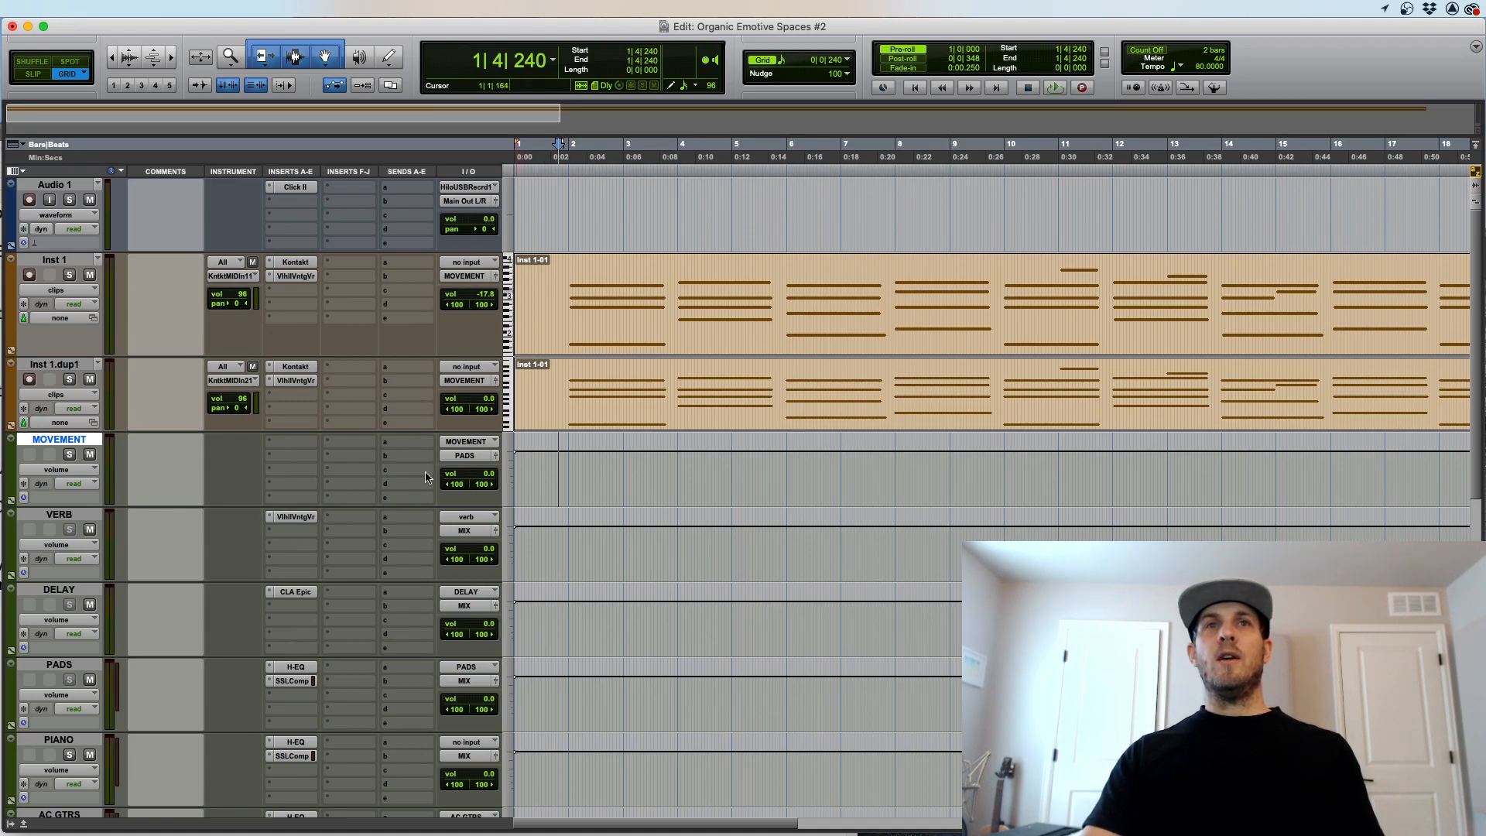
{"action": "left_click", "coordinate": [74, 364]}
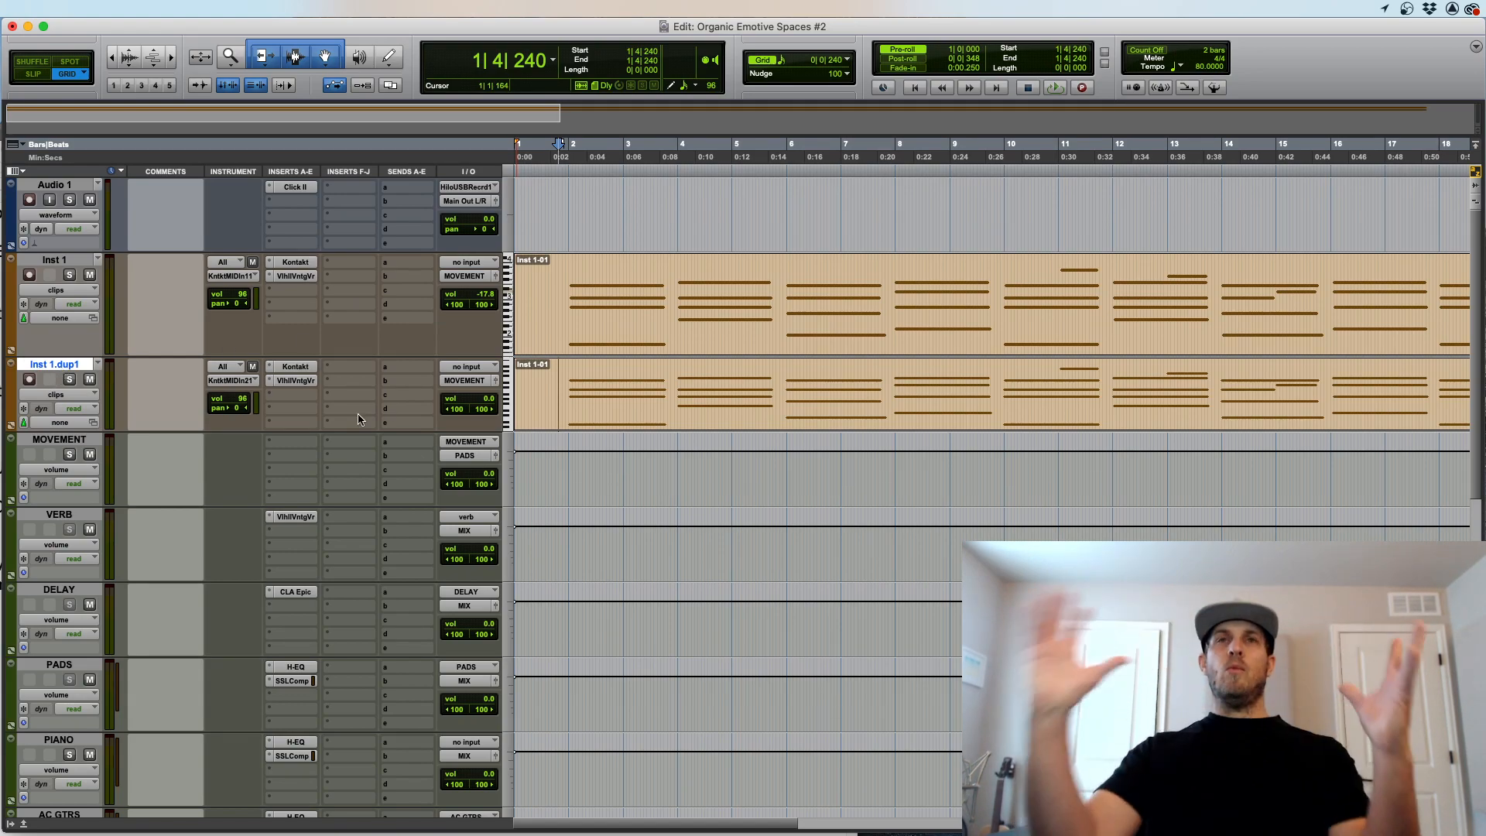
{"action": "key", "text": "r"}
{"action": "key", "text": "r"}
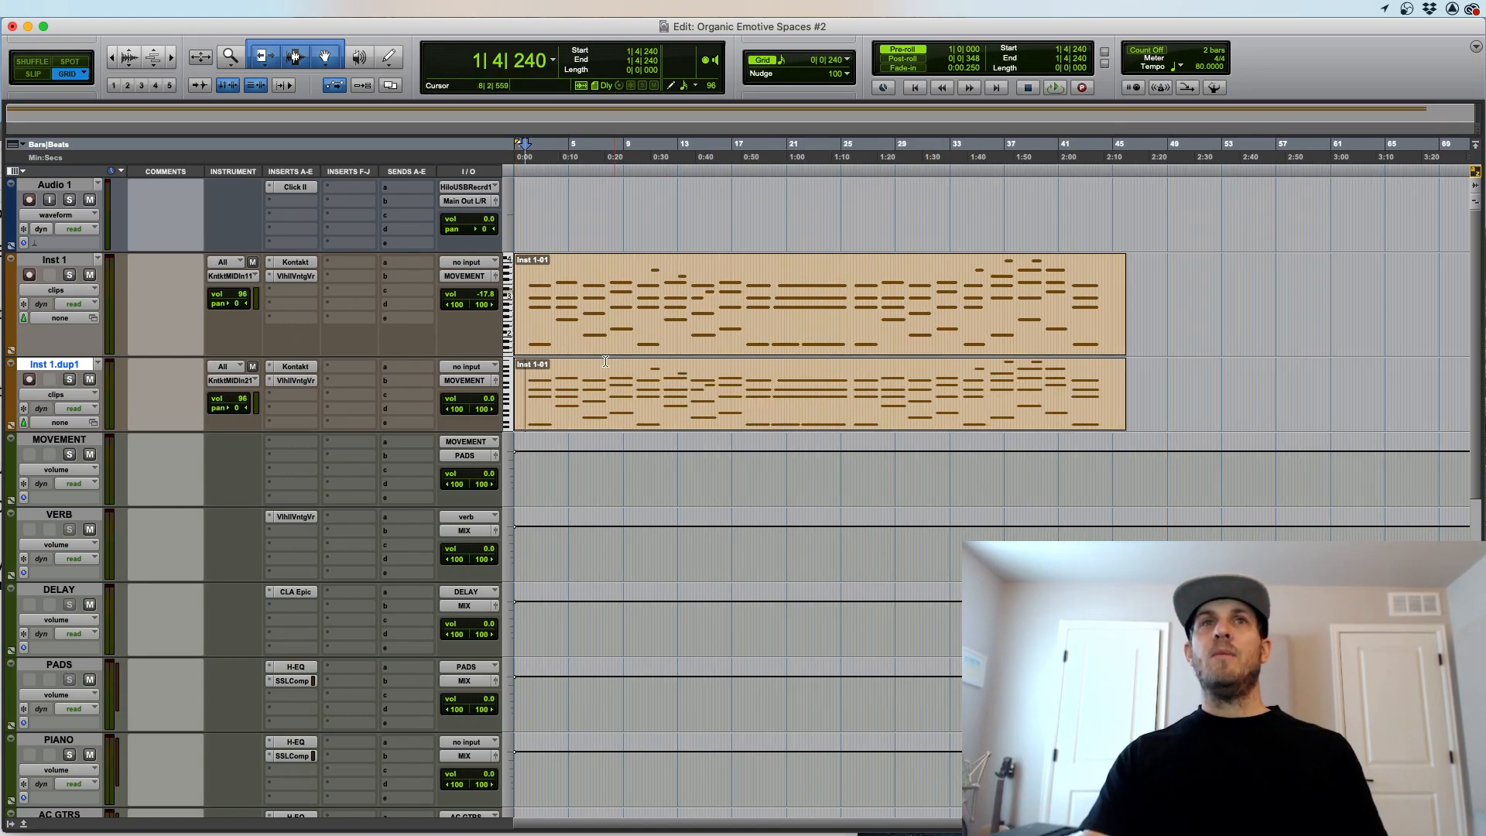
{"action": "key", "text": "t"}
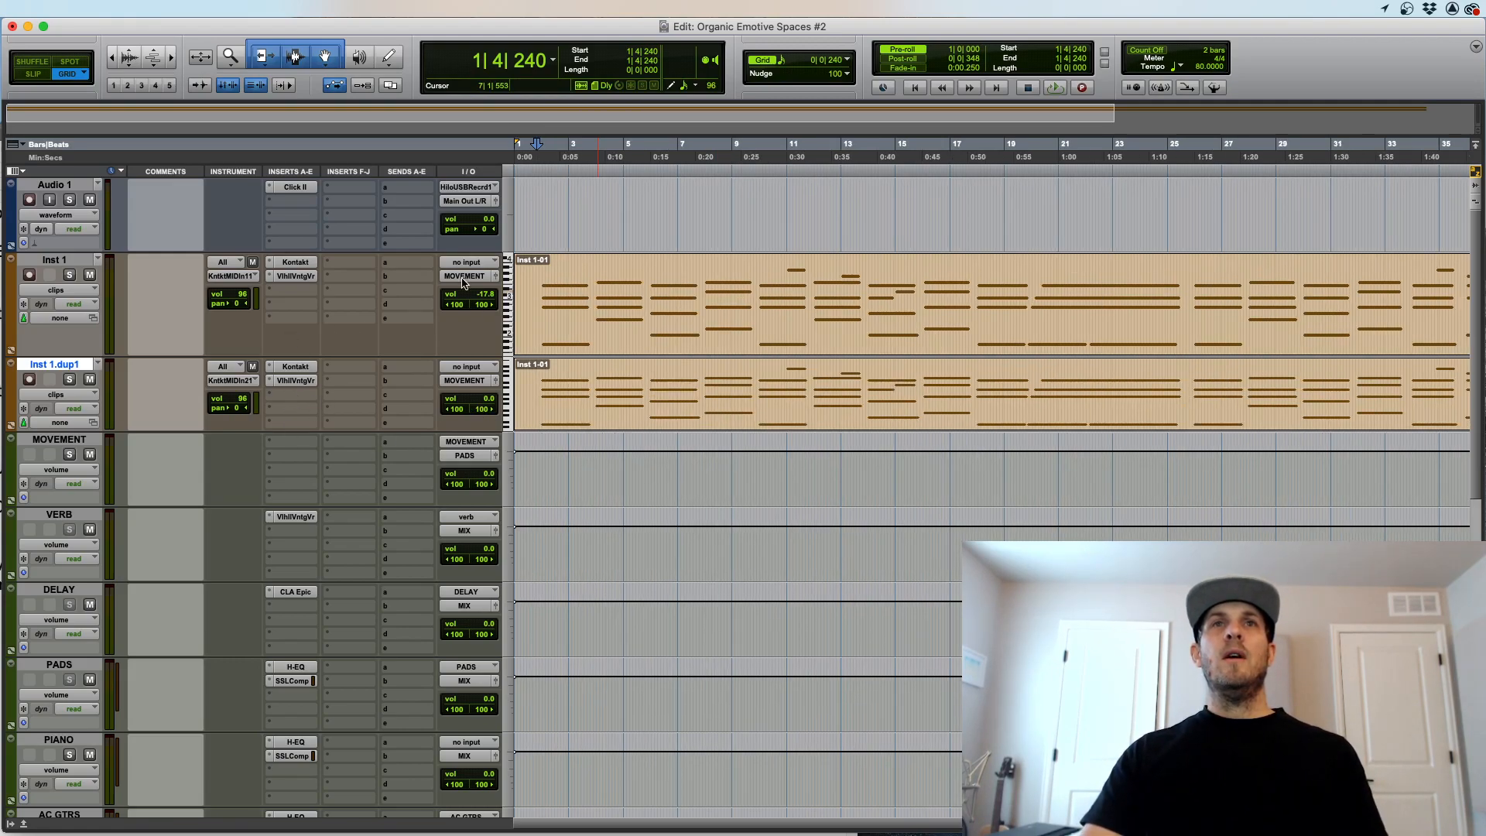
Step: Insert Output's stereo Movement plug-in on the MOVEMENT track and move its window clear of the track controls
{"action": "left_click", "coordinate": [279, 452]}
{"action": "mouse_move", "coordinate": [340, 442]}
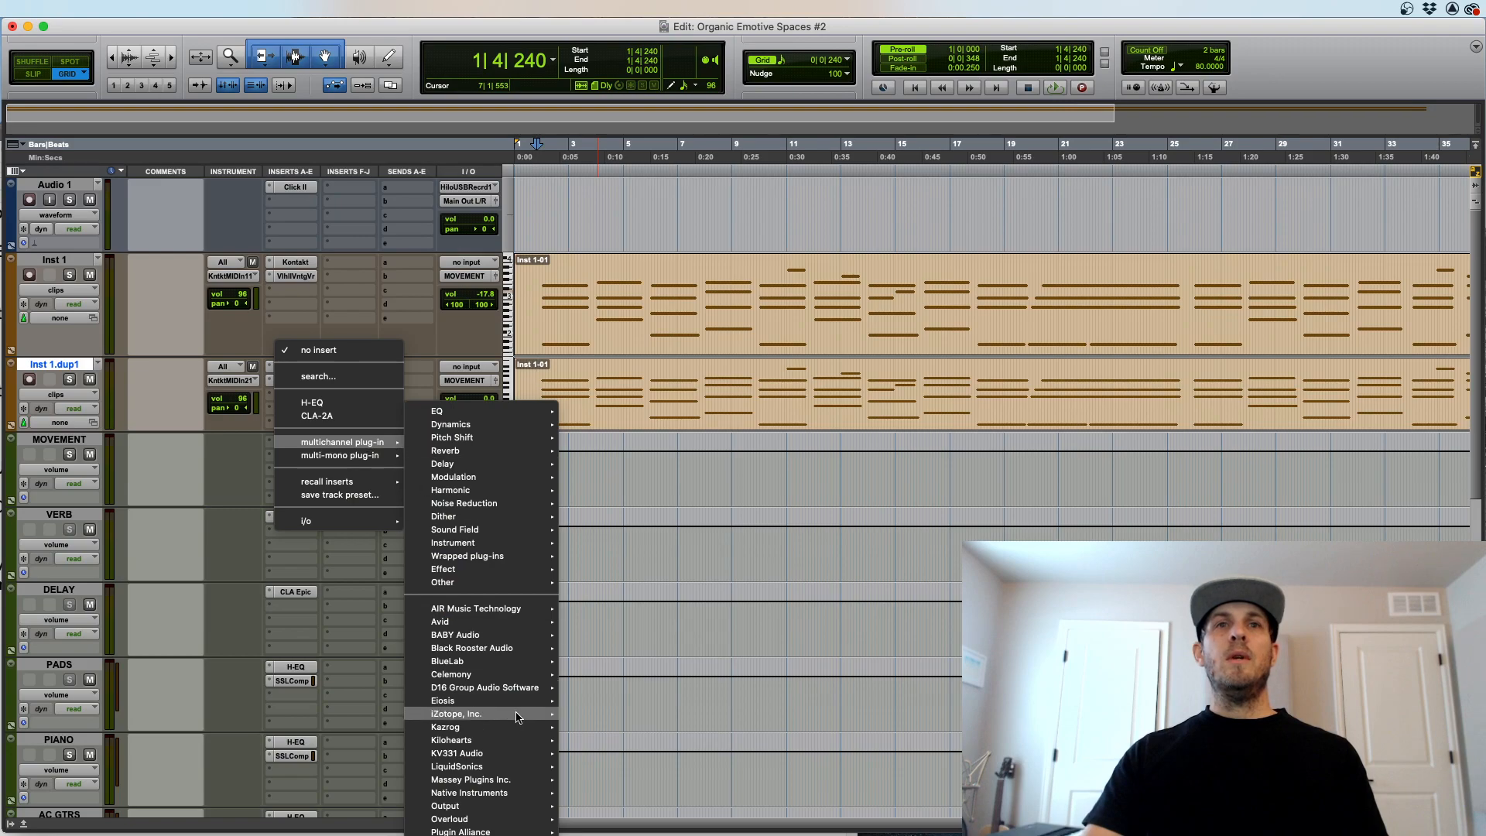
{"action": "mouse_move", "coordinate": [473, 803]}
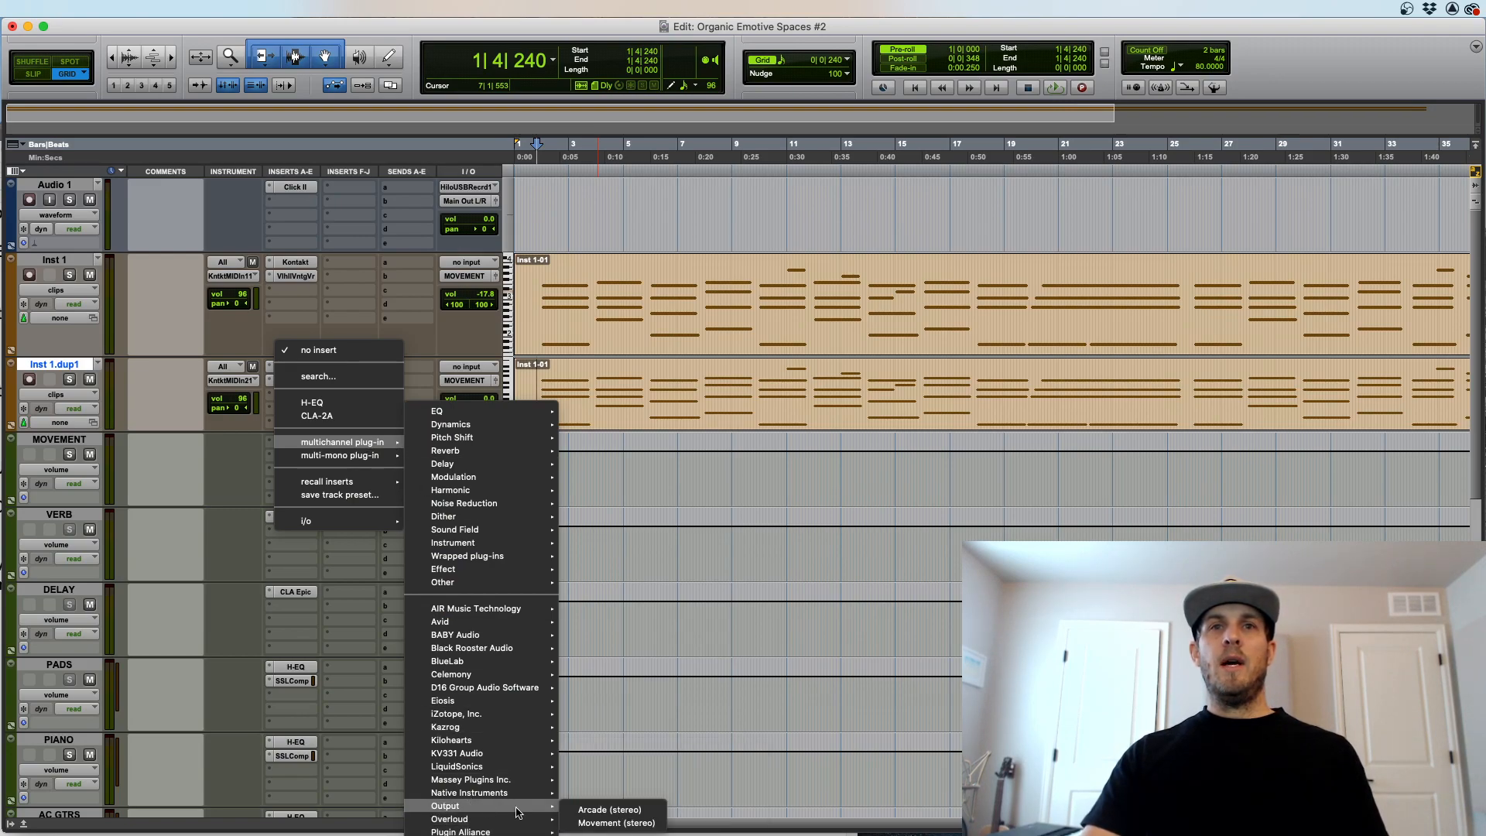
{"action": "left_click", "coordinate": [606, 823]}
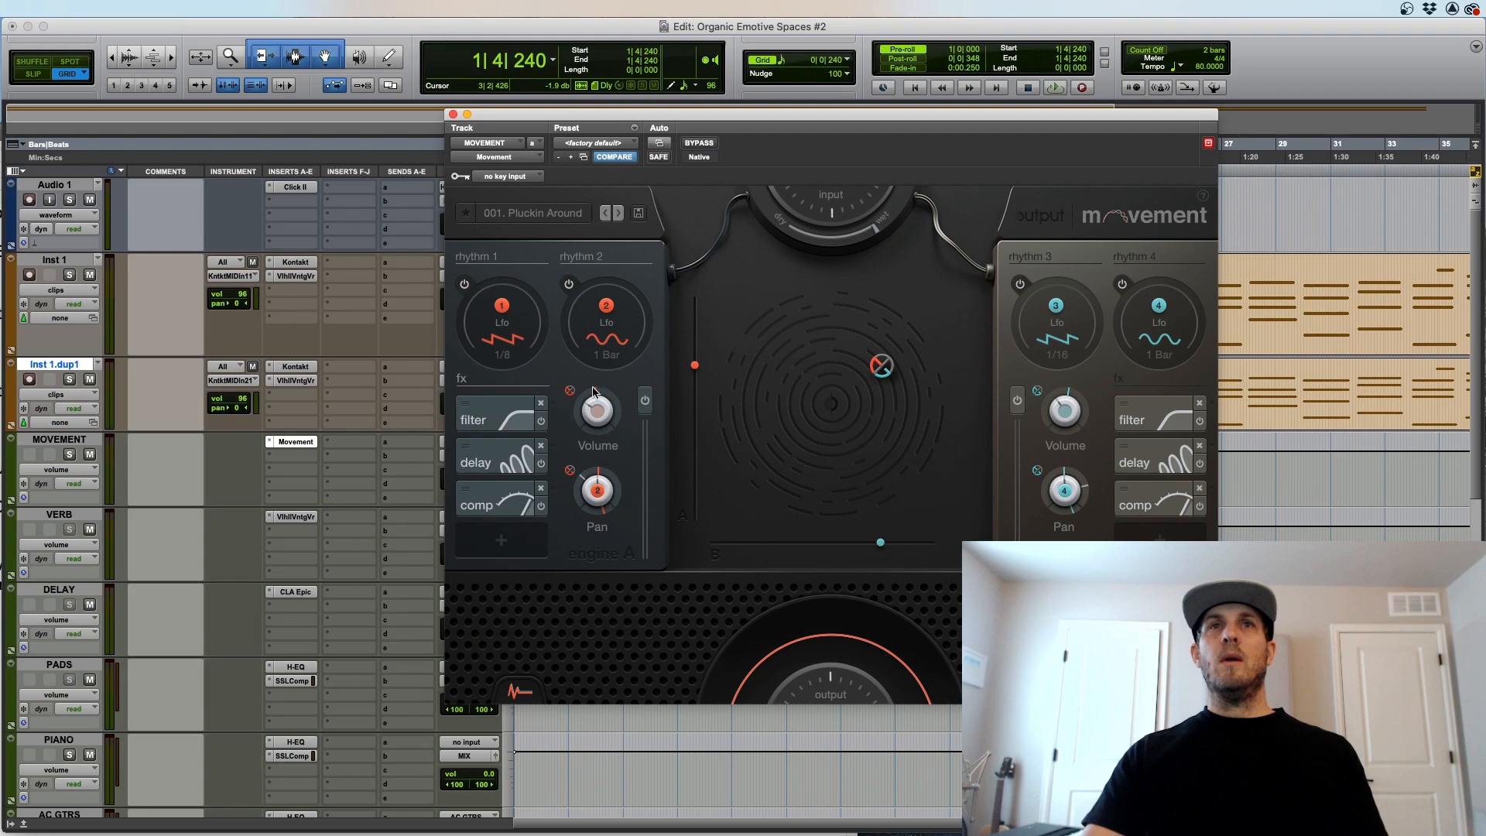
{"action": "left_click_drag", "start_coordinate": [583, 112], "coordinate": [888, 80]}
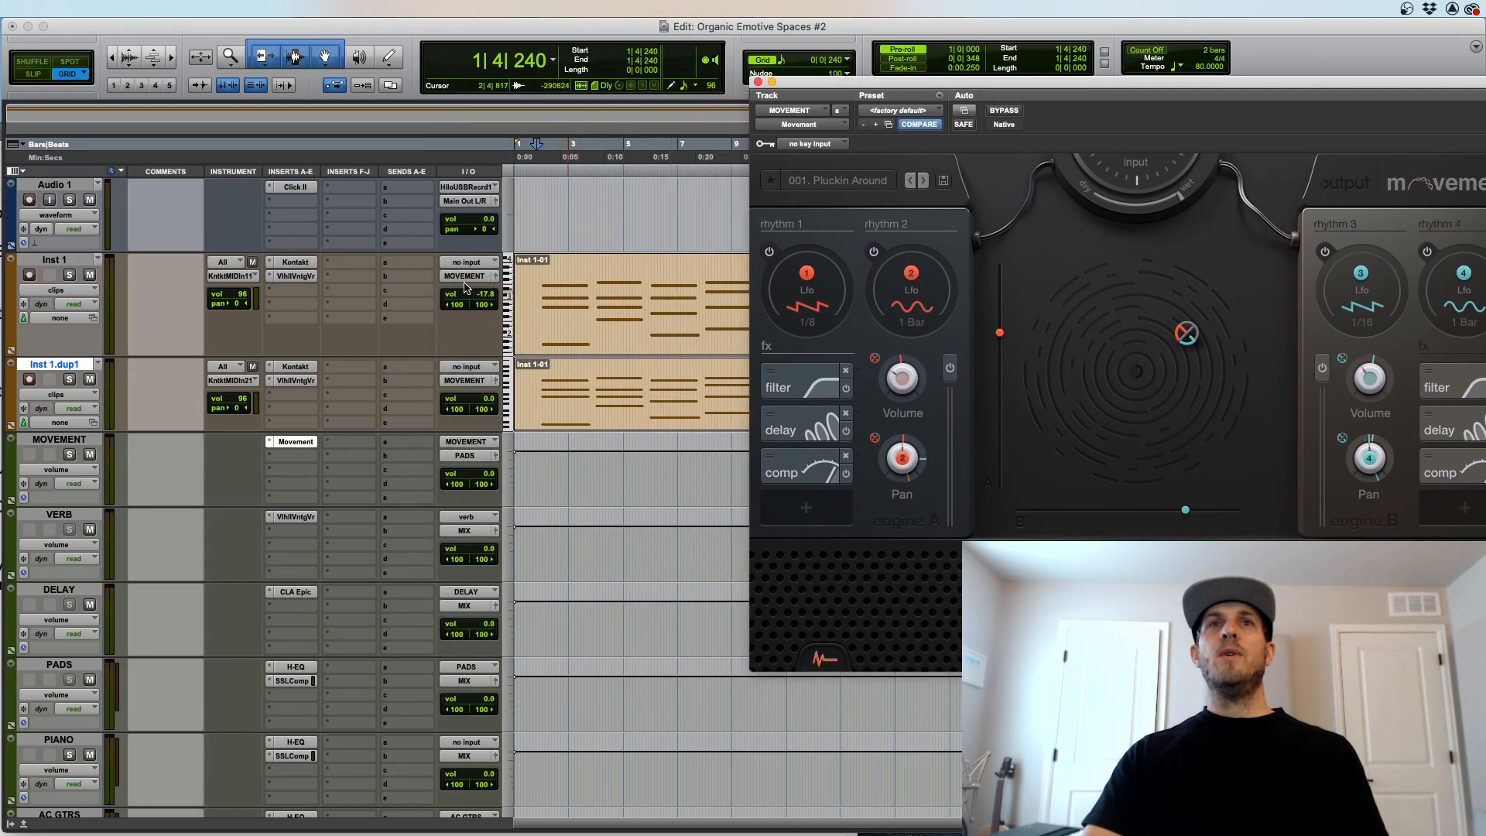
Step: Play the instrument parts through Movement and lower the MOVEMENT track's volume to about -8.2 dB
{"action": "left_click", "coordinate": [538, 280]}
{"action": "key", "text": "super+bracketleft"}
{"action": "key", "text": "space"}
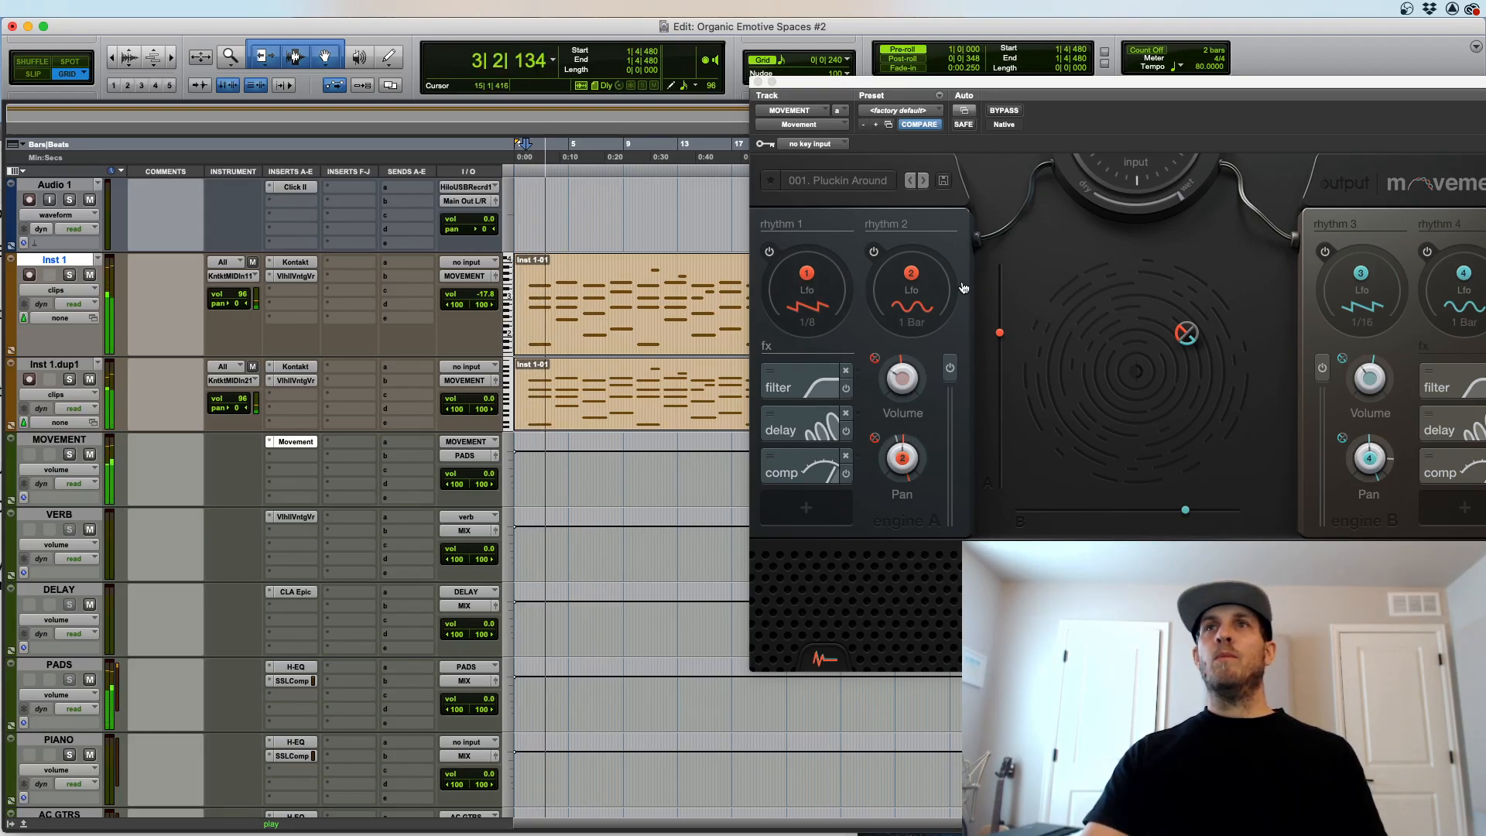
{"action": "left_click_drag", "start_coordinate": [489, 473], "coordinate": [490, 488]}
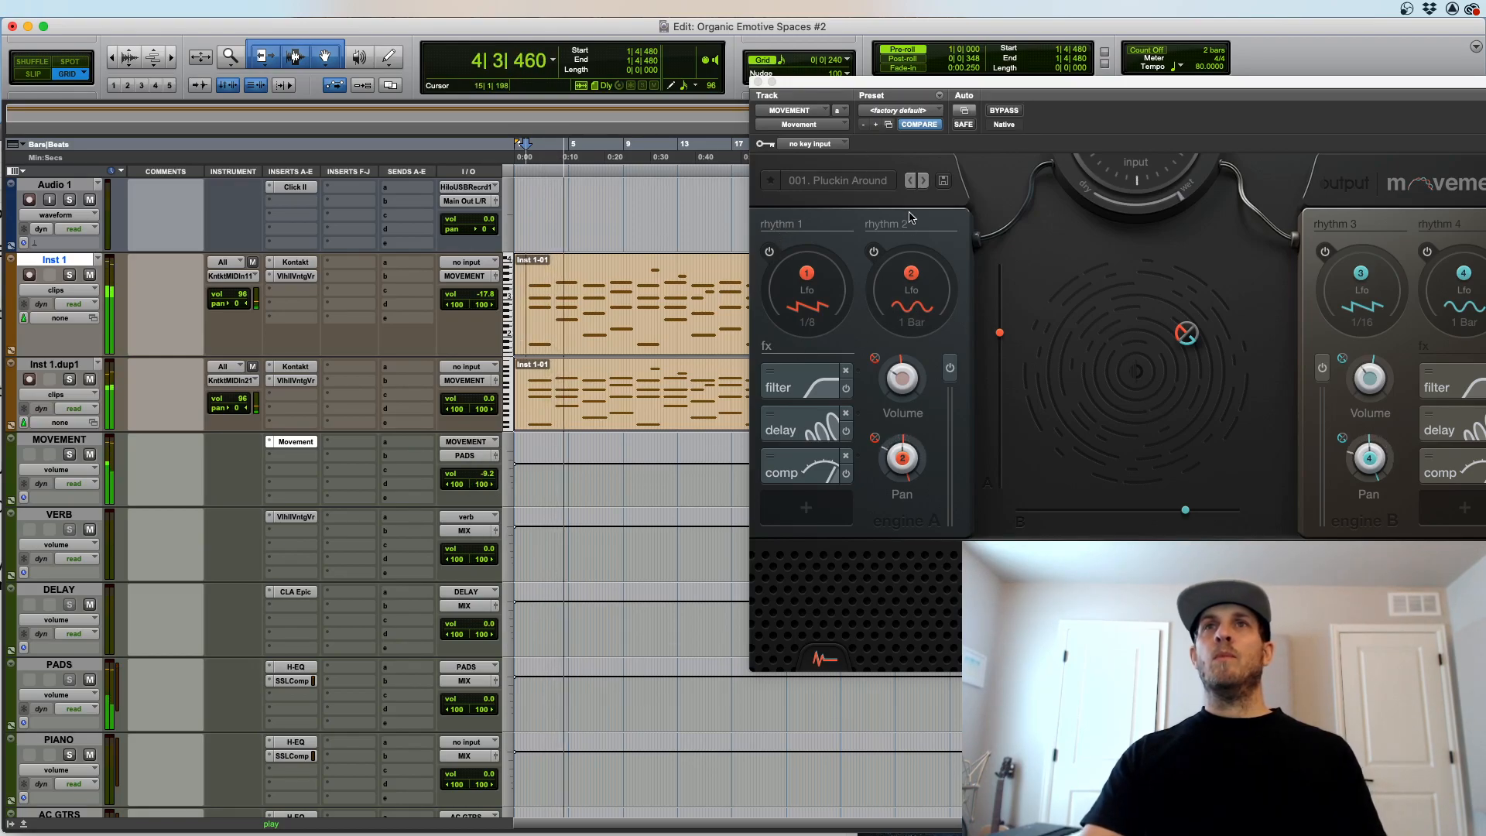
Step: Filter Movement's presets by evolving, simple, auto pan and delay, and load 043. Simple Waves
{"action": "left_click", "coordinate": [918, 190]}
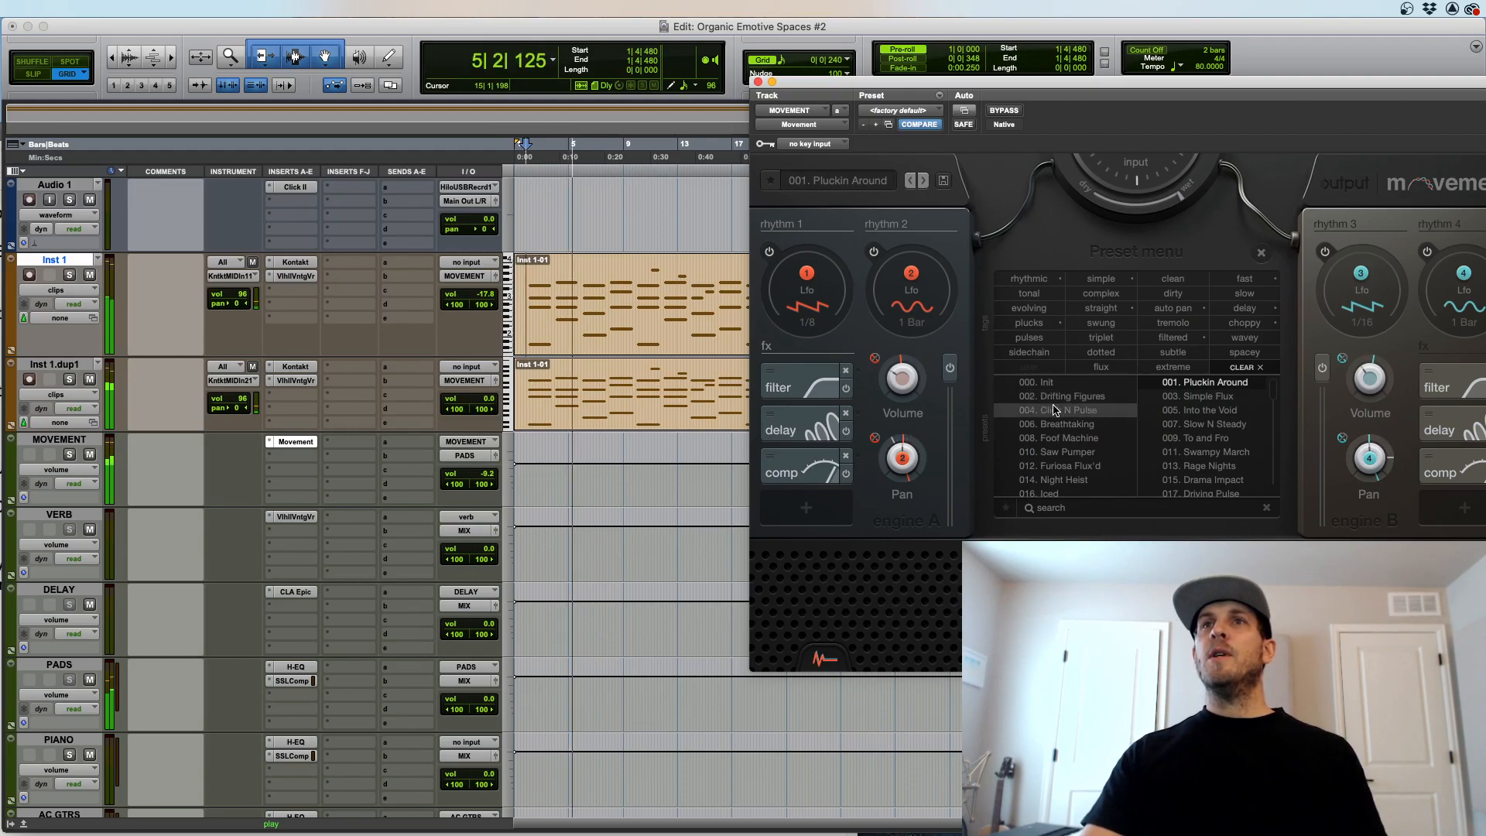
{"action": "left_click", "coordinate": [1026, 308]}
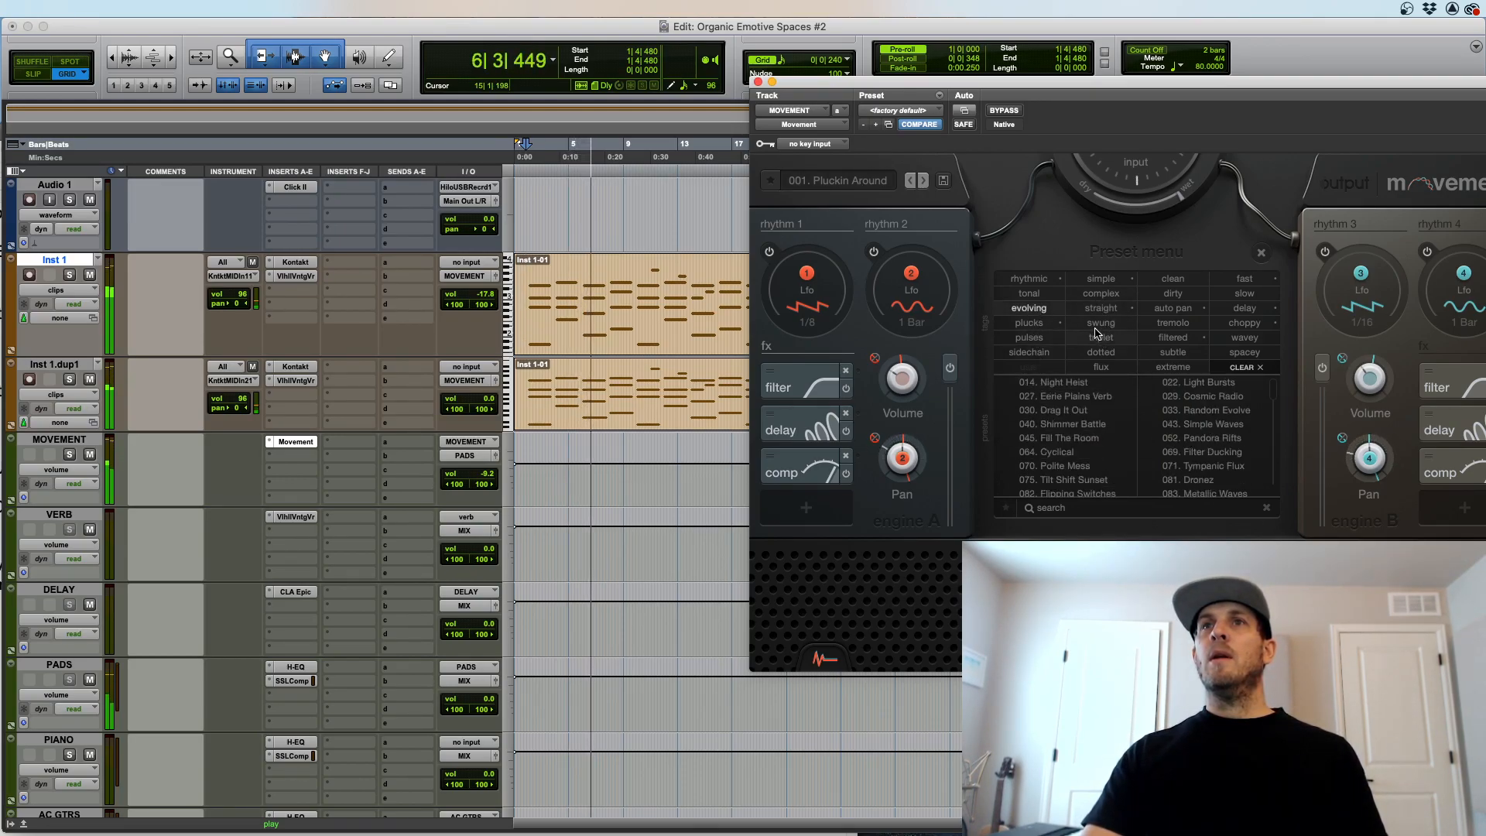
{"action": "left_click", "coordinate": [1103, 282]}
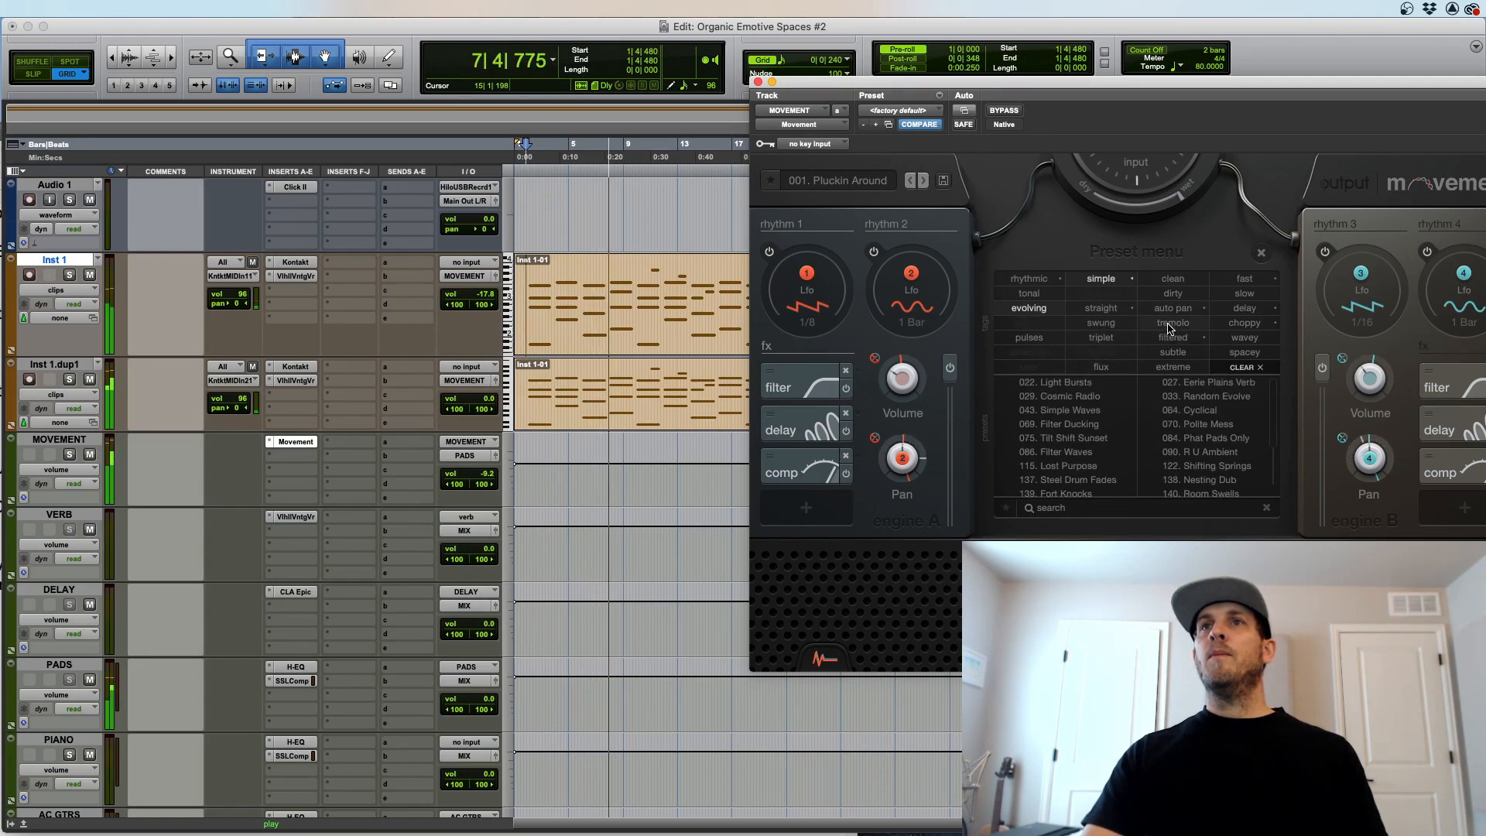
{"action": "left_click", "coordinate": [1174, 308]}
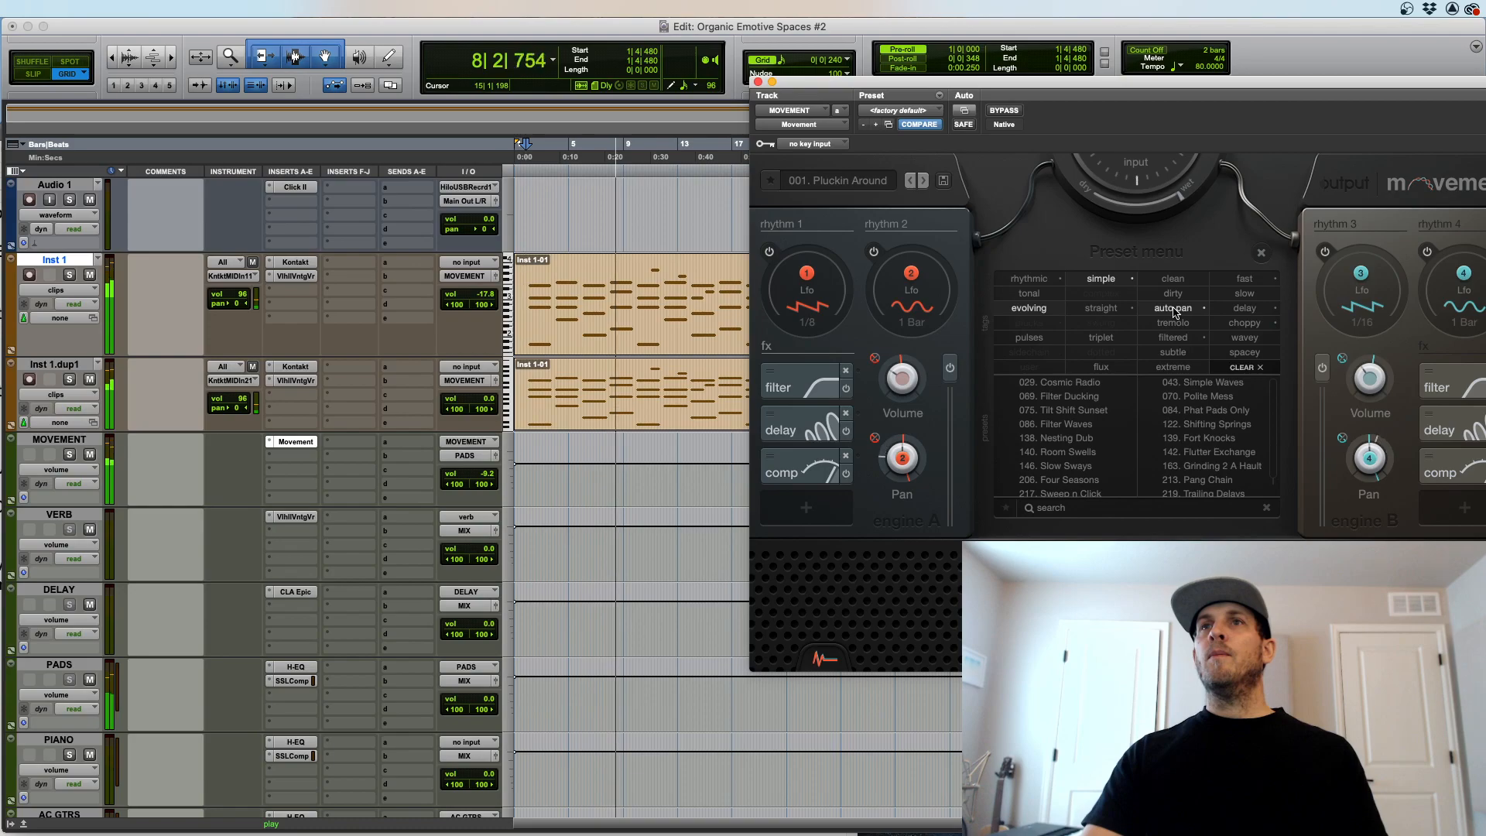
{"action": "left_click", "coordinate": [1245, 309]}
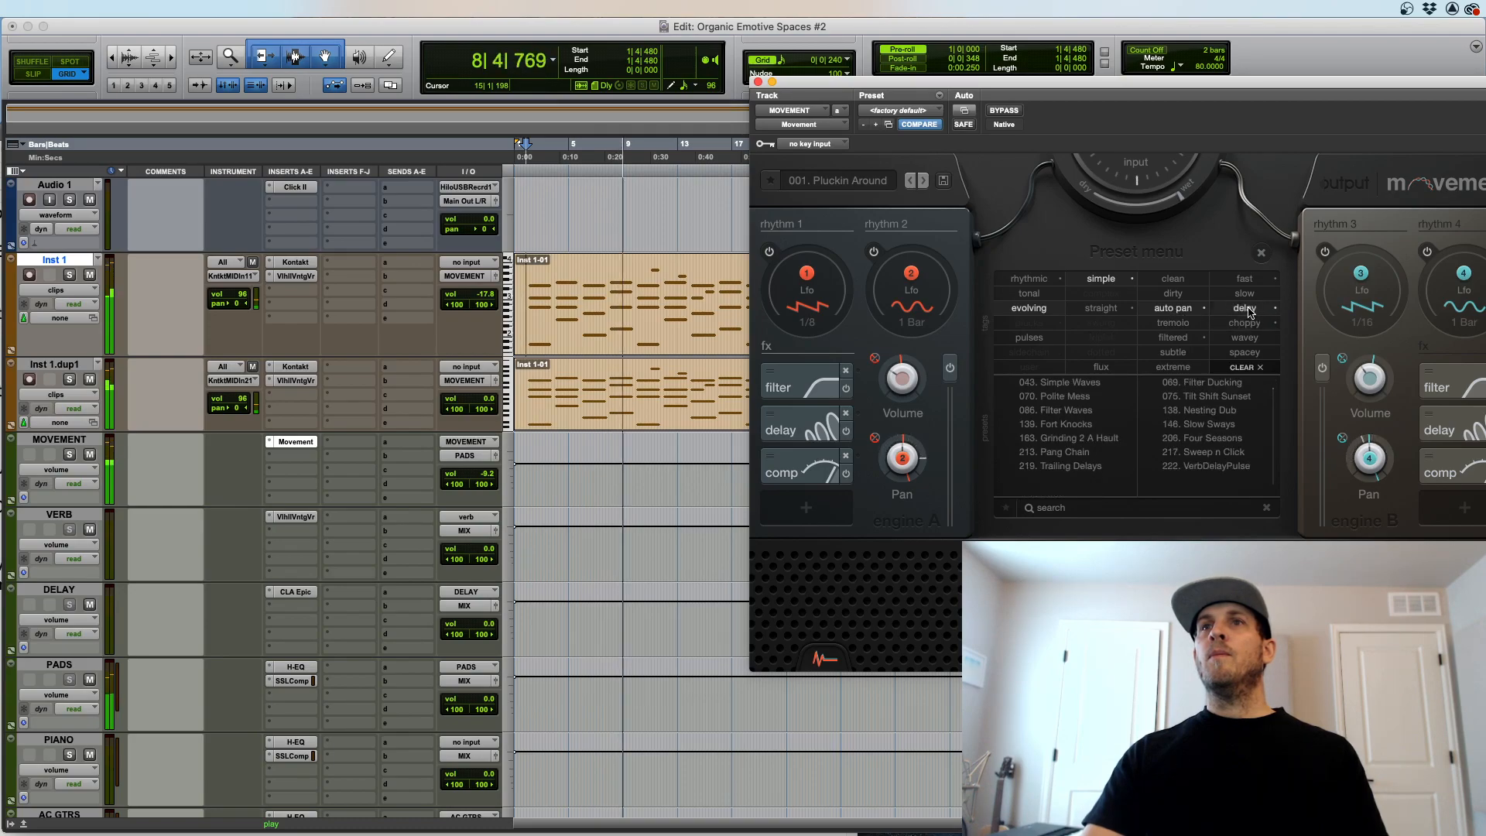
{"action": "left_click", "coordinate": [1047, 383]}
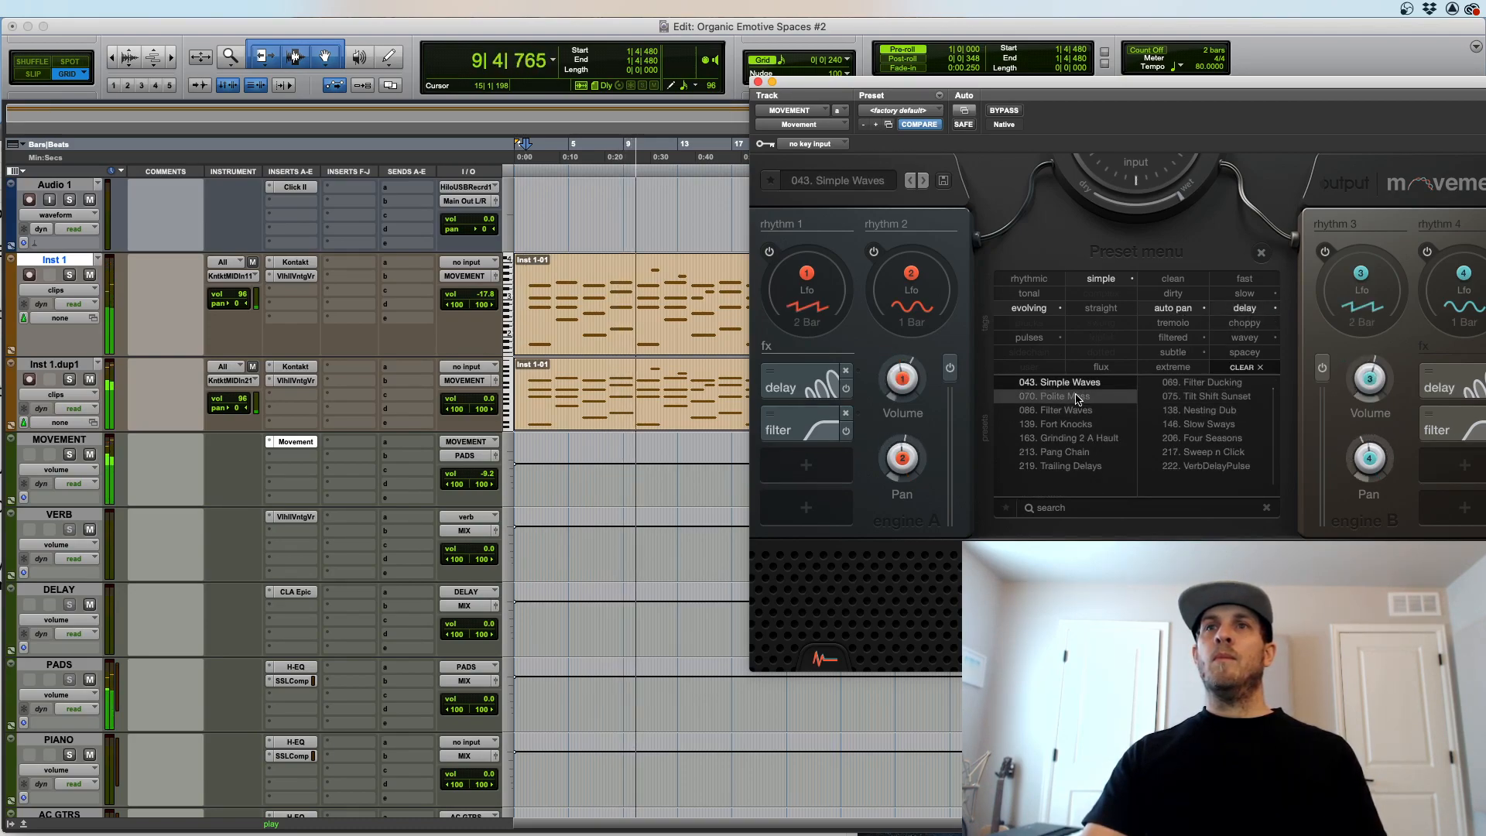
Step: Check the mix levels during playback and lower the Inst 1.dup1 track's volume to about -6.6 dB
{"action": "scroll", "coordinate": [578, 528], "scroll_direction": "down", "scroll_amount": 8}
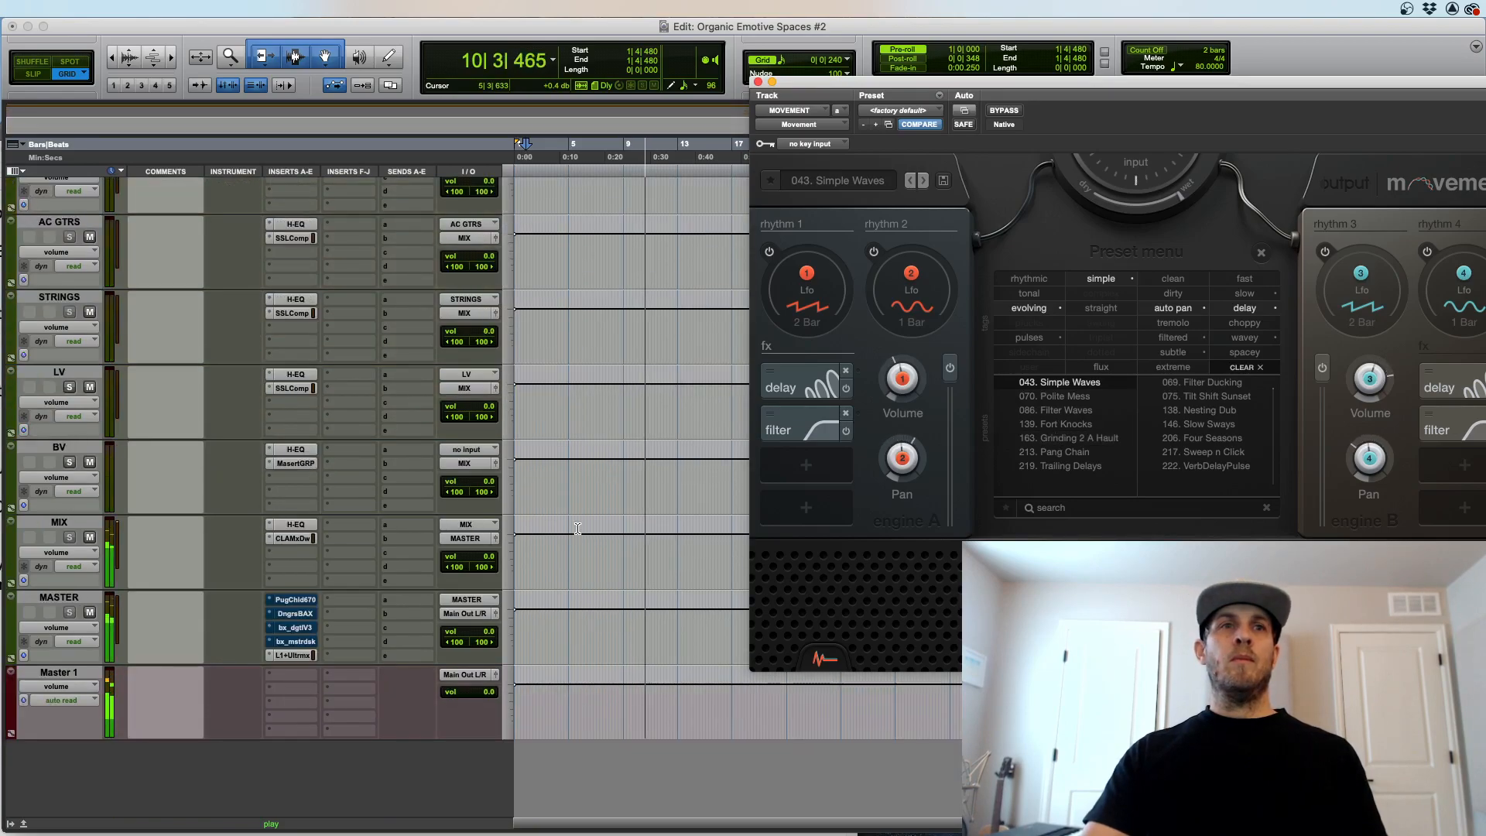
{"action": "scroll", "coordinate": [578, 529], "scroll_direction": "up", "scroll_amount": 8}
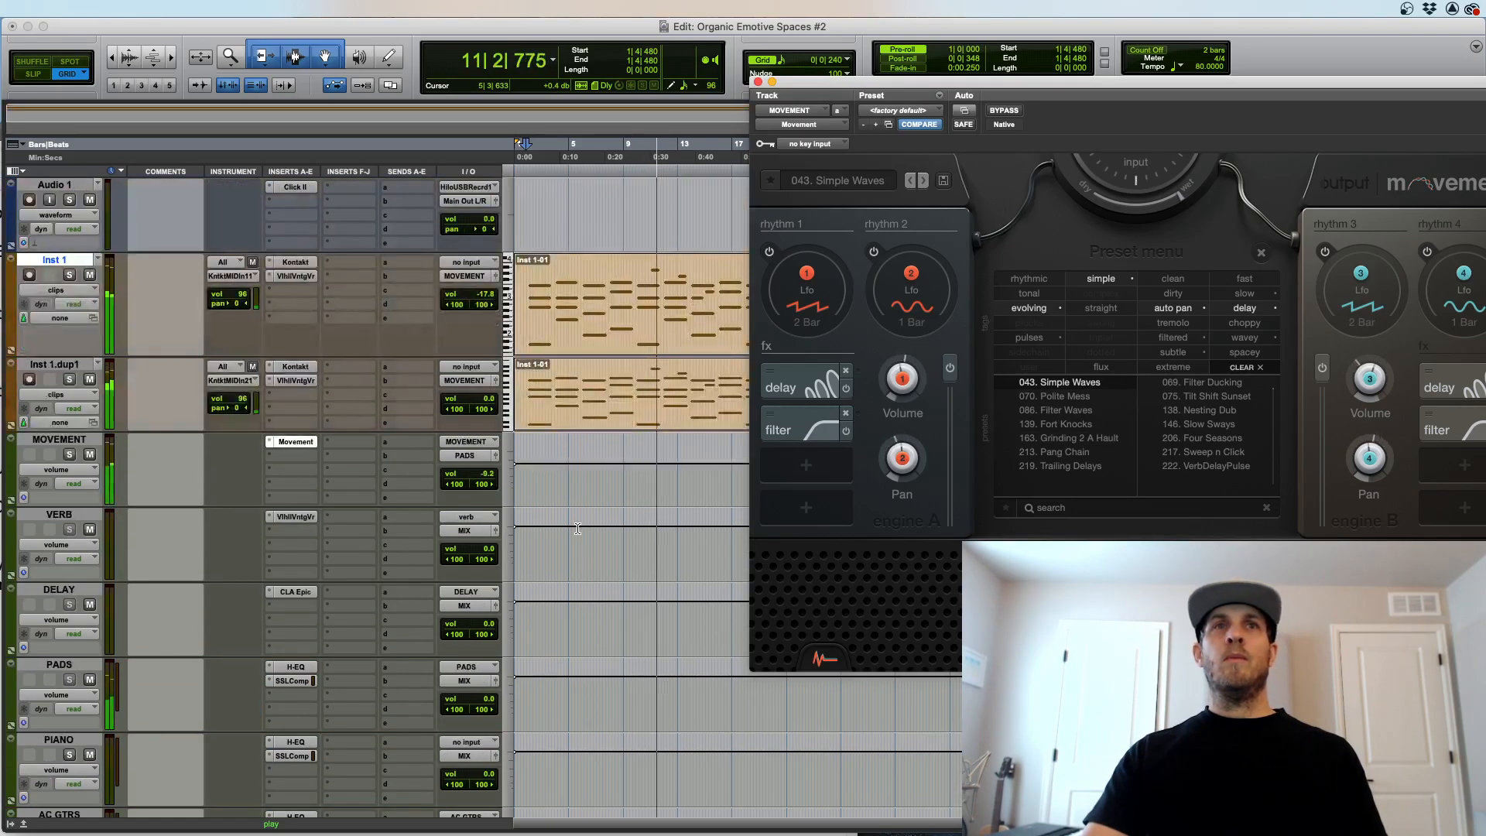
{"action": "left_click", "coordinate": [491, 399]}
{"action": "left_click_drag", "start_coordinate": [491, 399], "coordinate": [491, 411]}
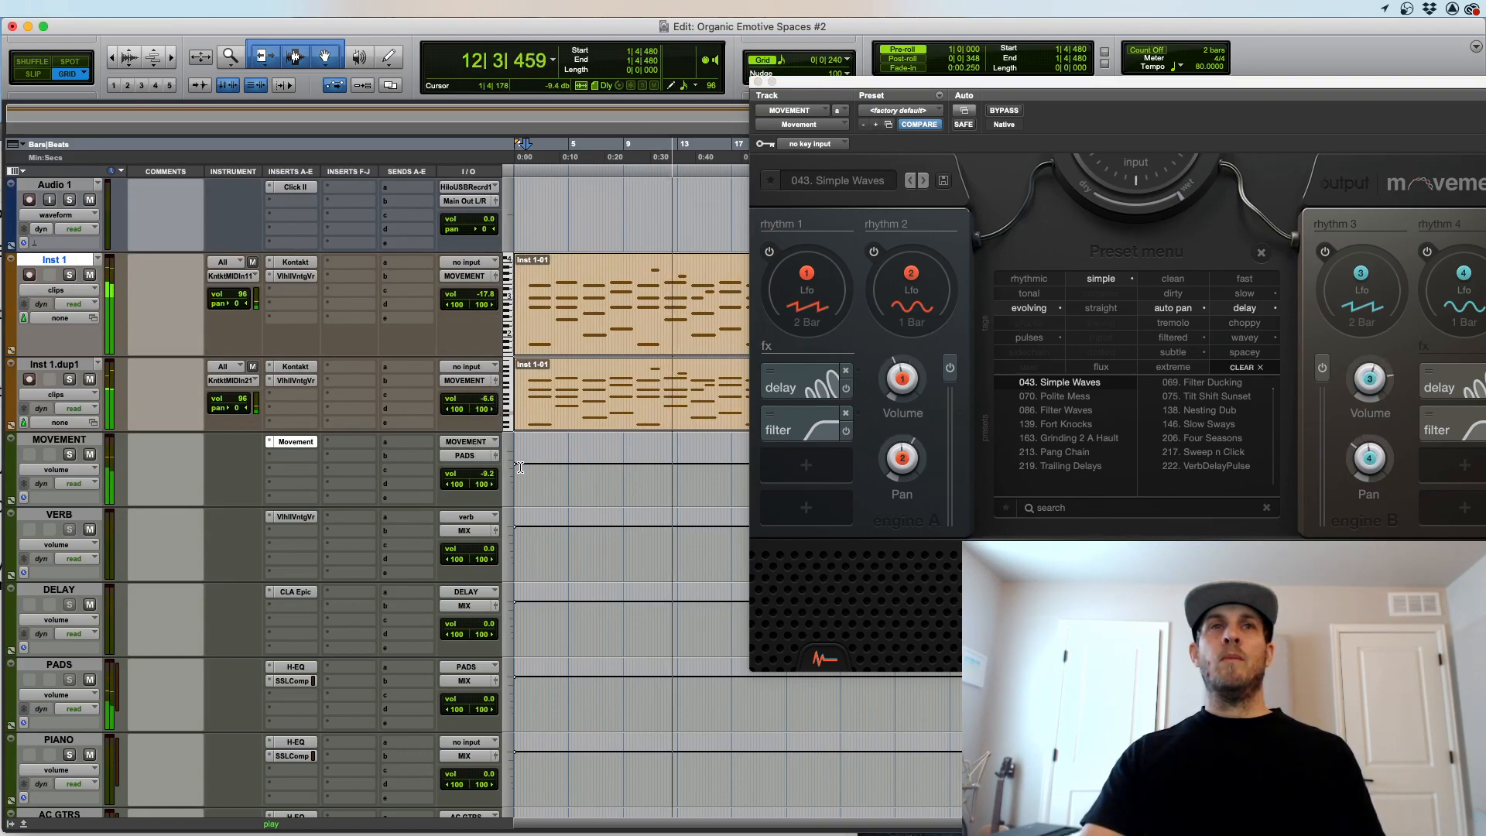
{"action": "key", "text": "super+bracketleft"}
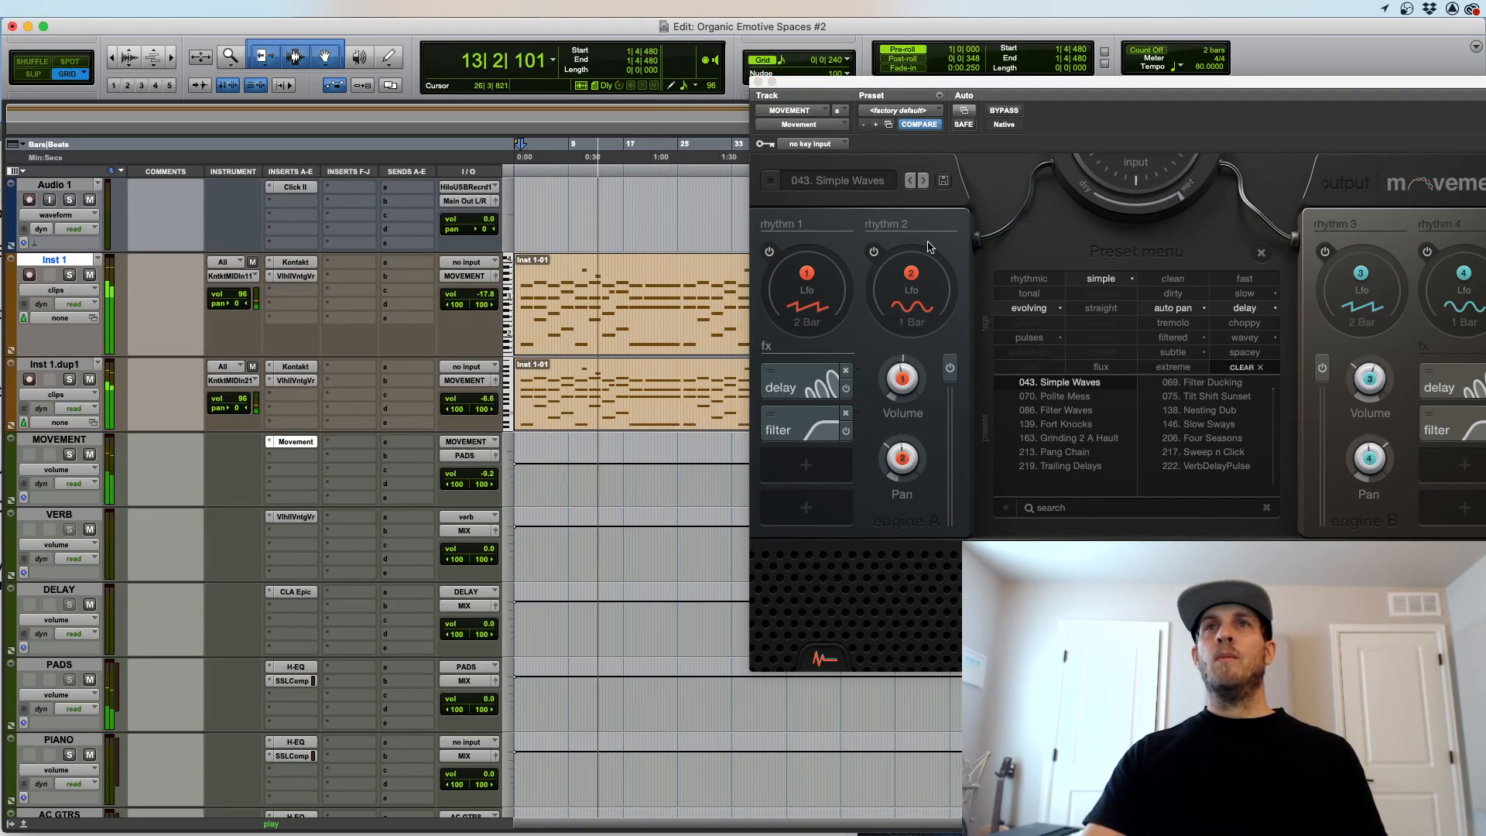
Step: Audition the Movement presets 070. Polite Mess, 086. Filter Waves, 139. Fort Knocks and 163. Grinding 2 A Hault
{"action": "left_click", "coordinate": [1057, 395]}
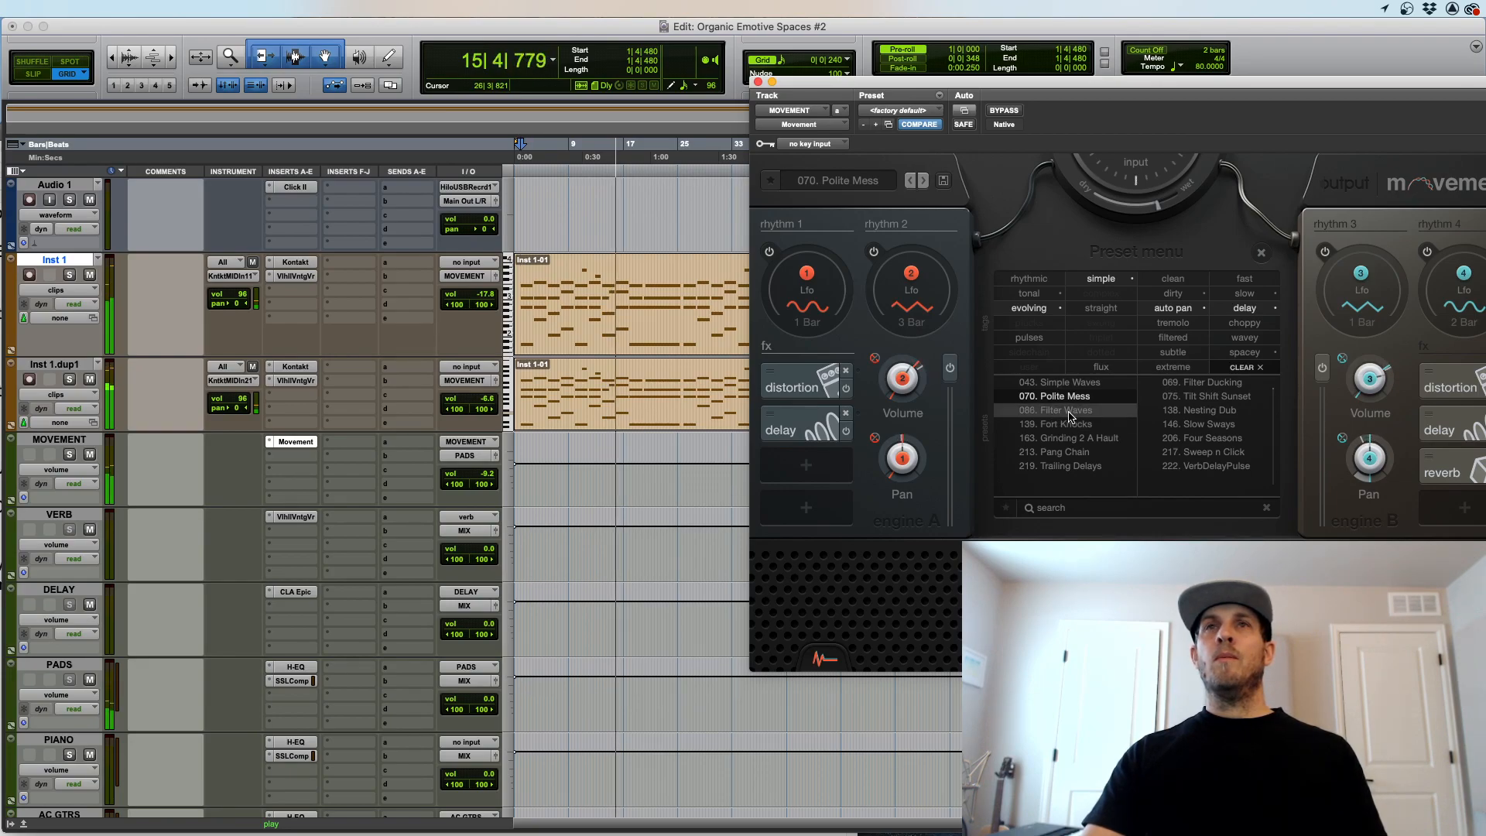
{"action": "left_click", "coordinate": [1068, 411]}
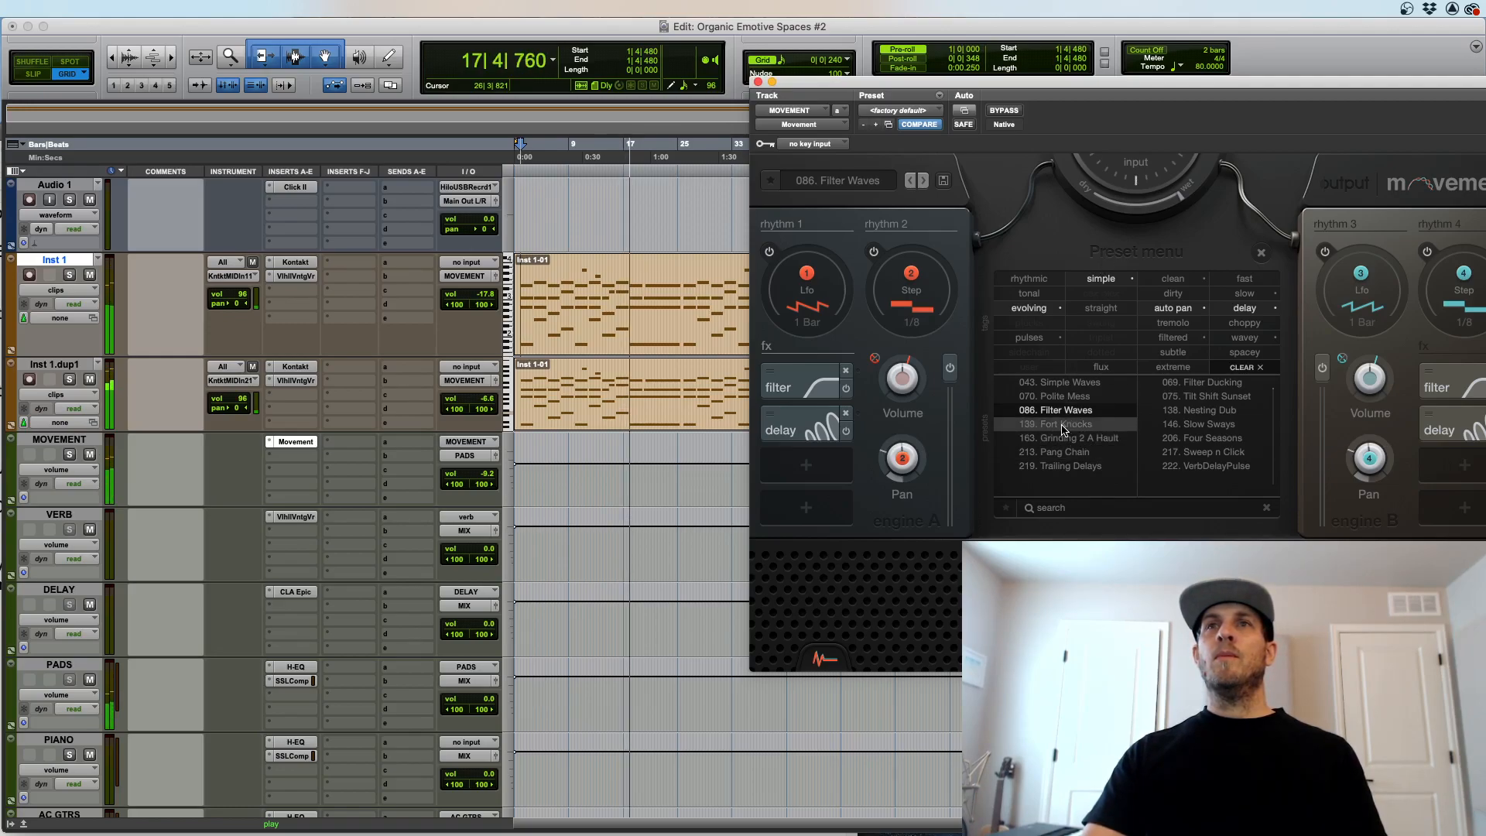
{"action": "left_click", "coordinate": [1057, 424]}
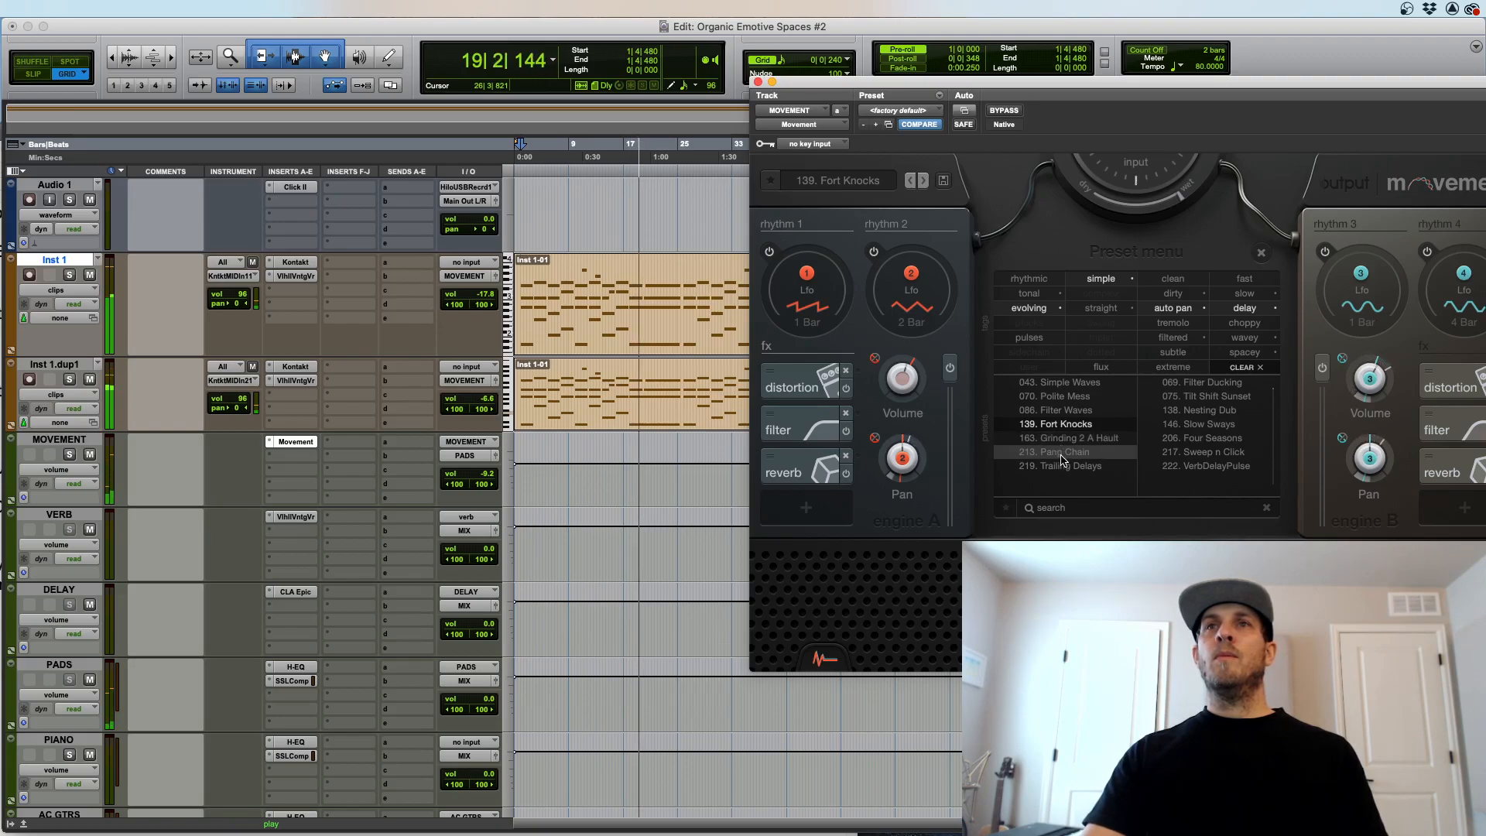
{"action": "left_click", "coordinate": [1066, 438]}
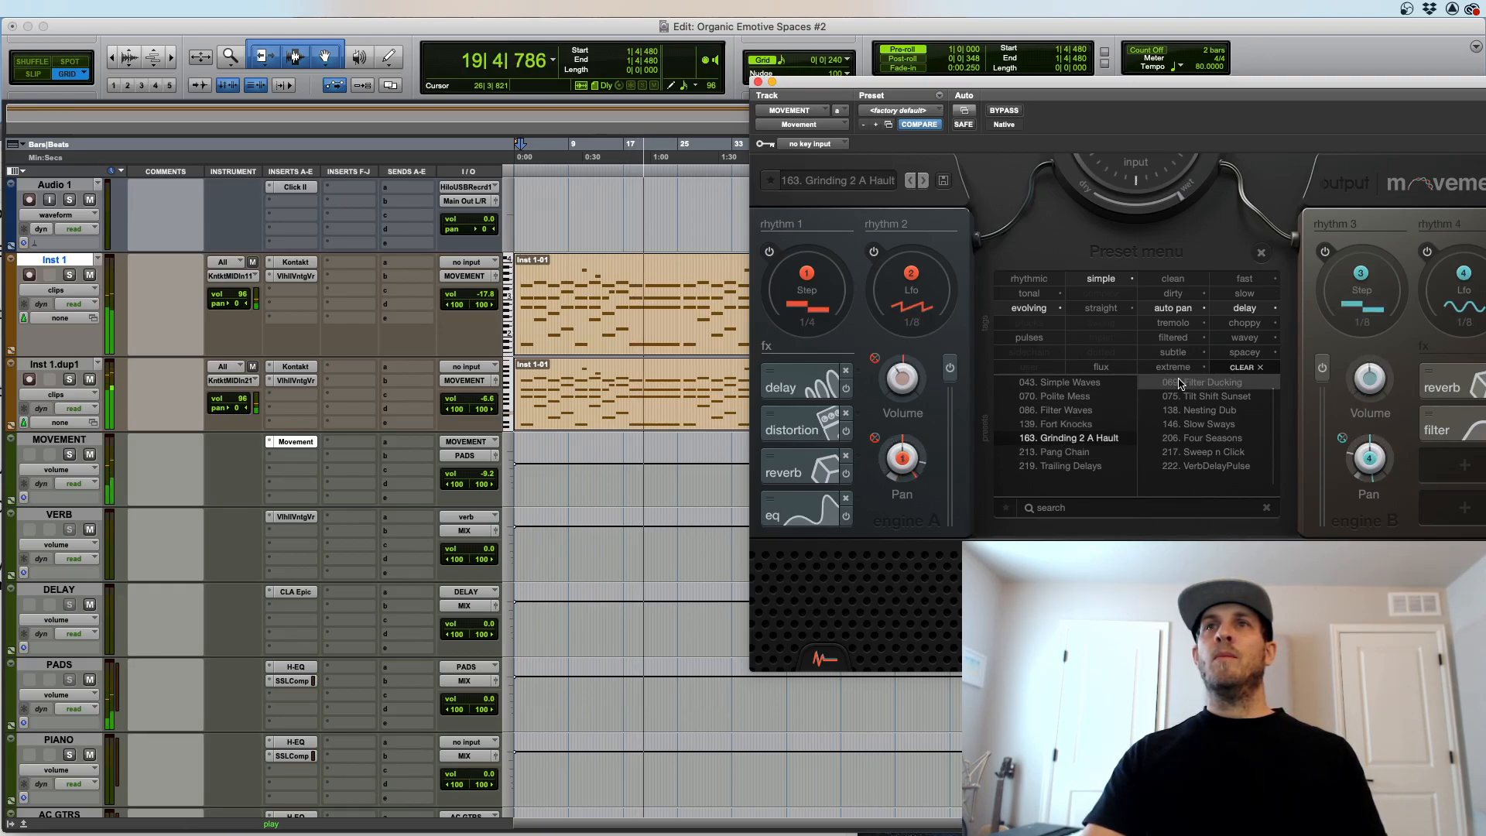
Step: Add the pulses tag to the preset filter, compare 213. Pang Chain with 086. Filter Waves, and load 086. Filter Waves
{"action": "left_click", "coordinate": [1030, 339]}
{"action": "left_click", "coordinate": [1056, 396]}
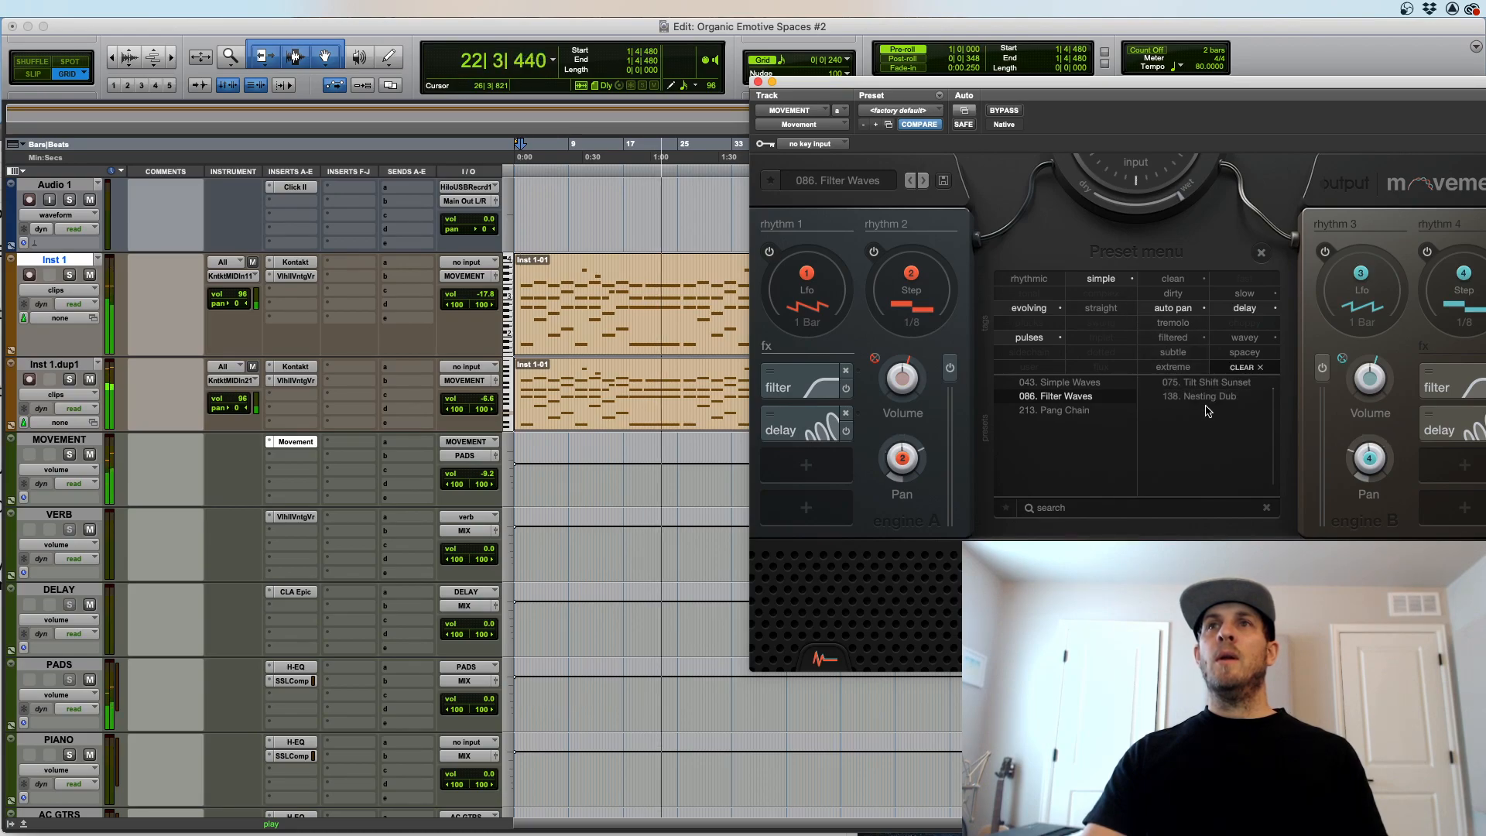
{"action": "left_click", "coordinate": [1080, 415]}
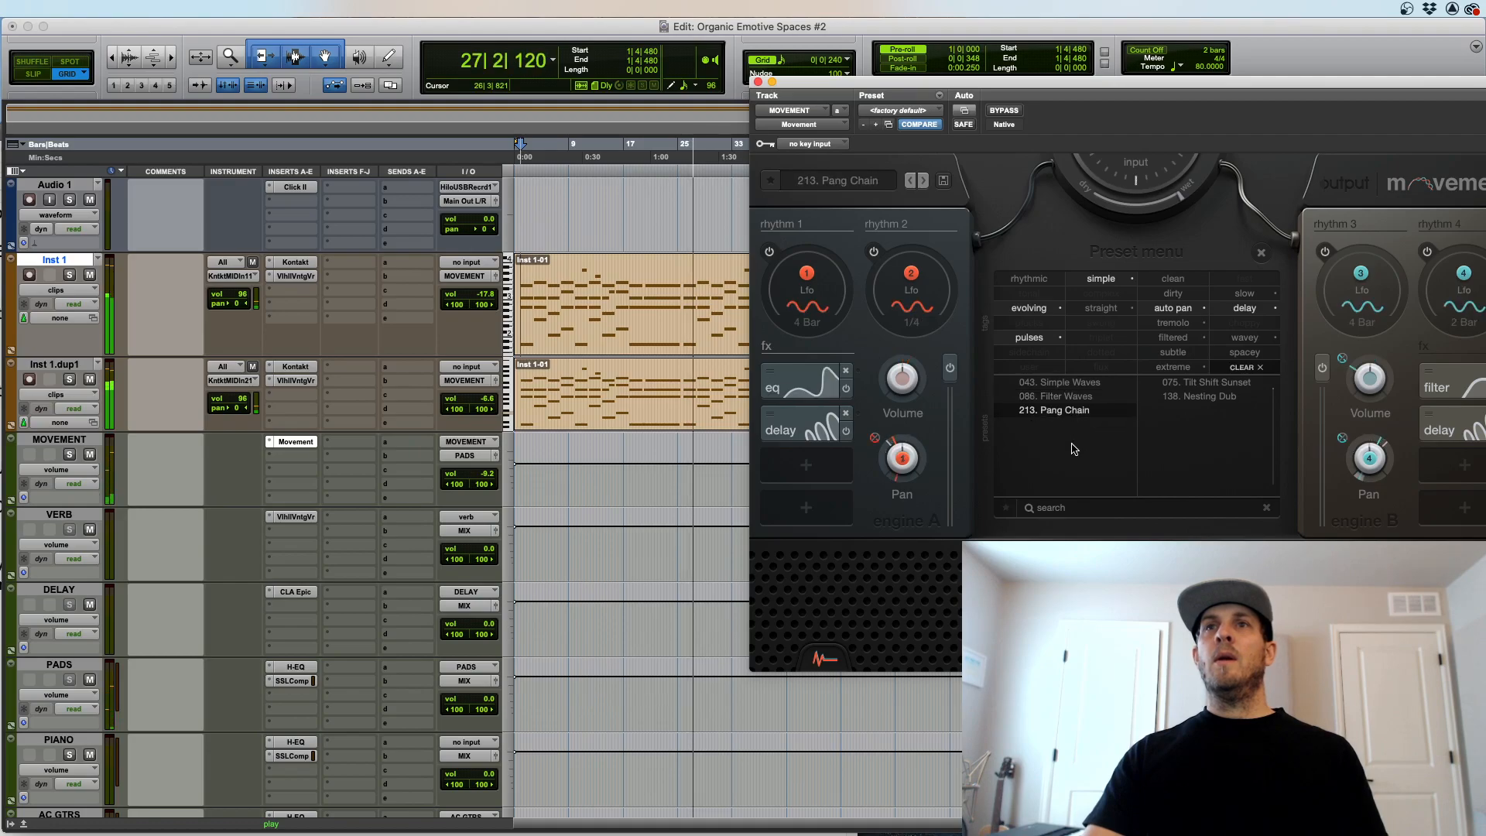
{"action": "left_click", "coordinate": [1056, 396]}
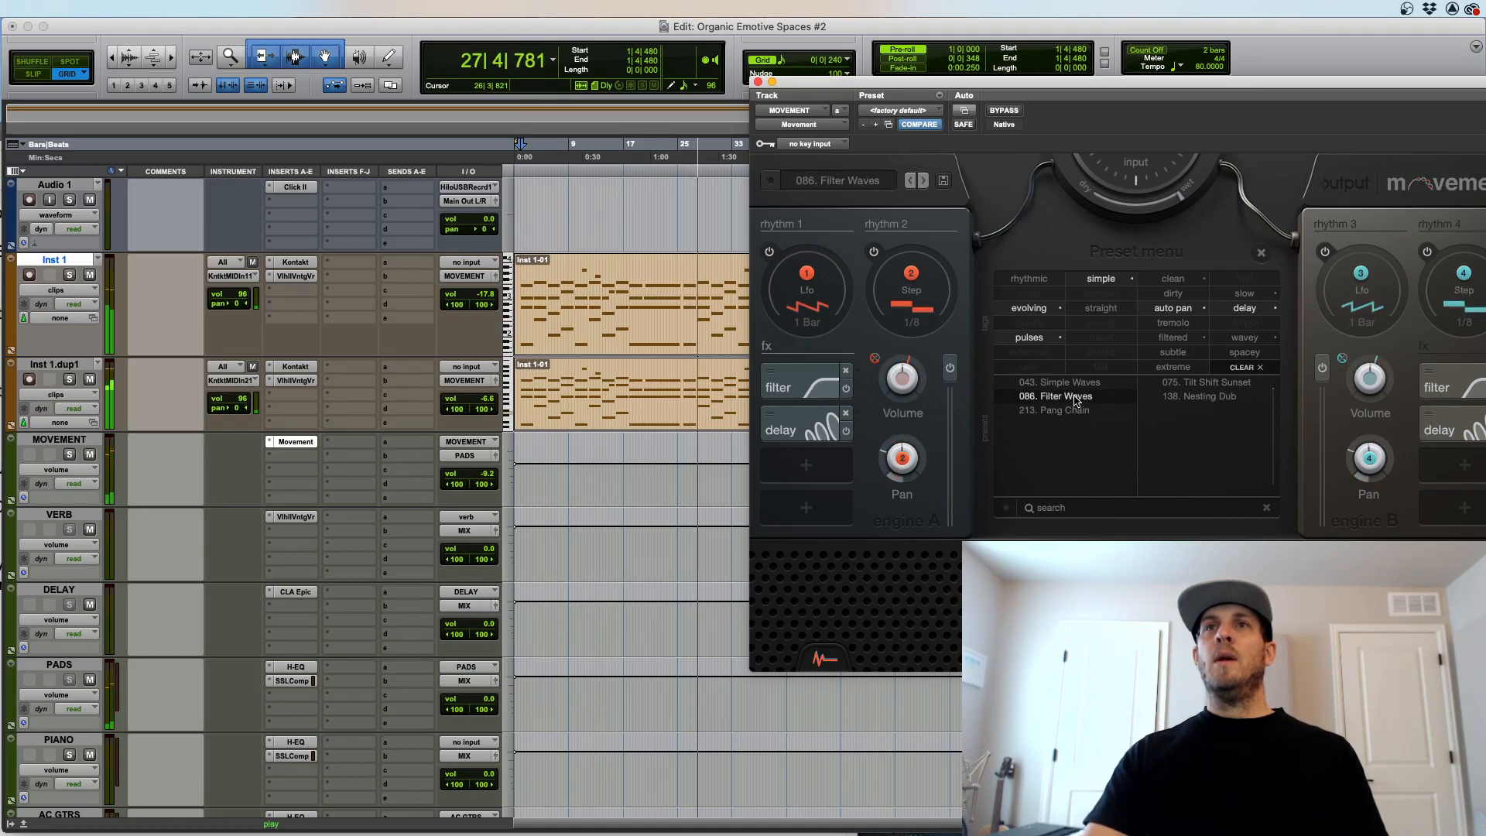
Step: Stop playback, return to the session start and route the outputs of both instrument tracks to the PADS bus
{"action": "key", "text": "space"}
{"action": "left_click", "coordinate": [573, 467]}
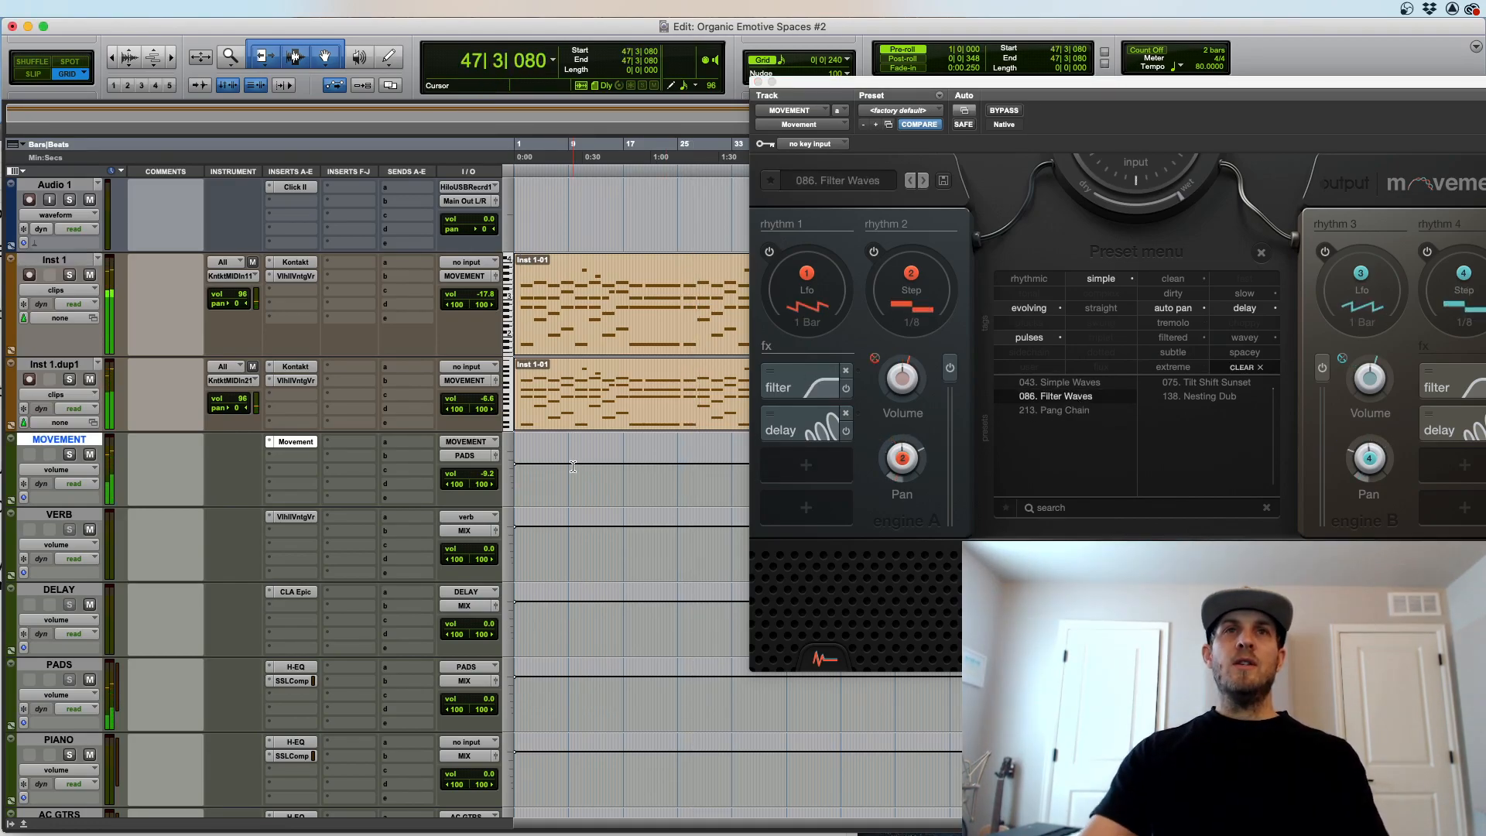
{"action": "key", "text": "Return"}
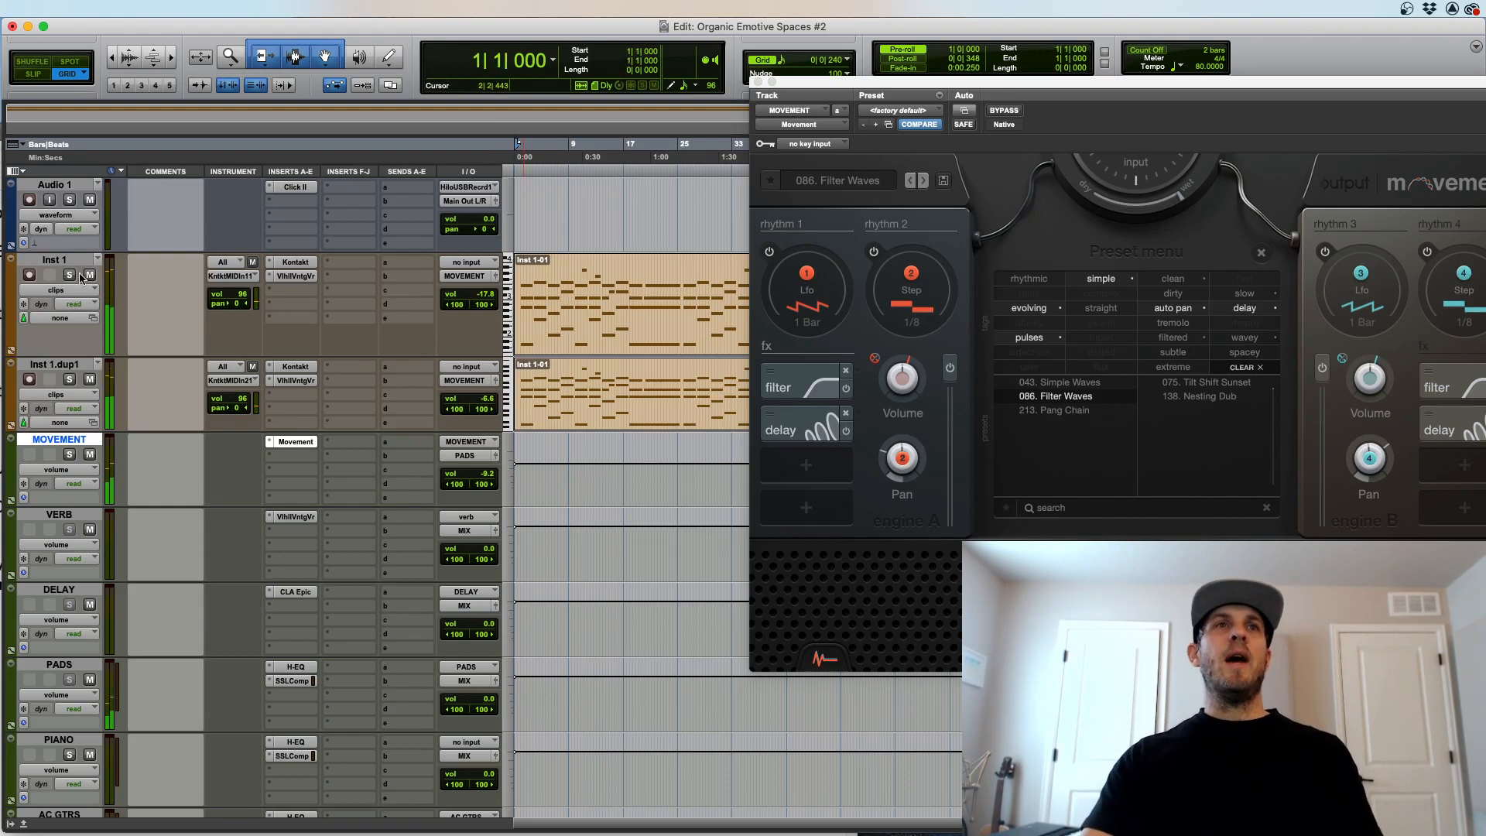
{"action": "left_click", "coordinate": [60, 261]}
{"action": "left_click", "coordinate": [58, 365], "text": "shift"}
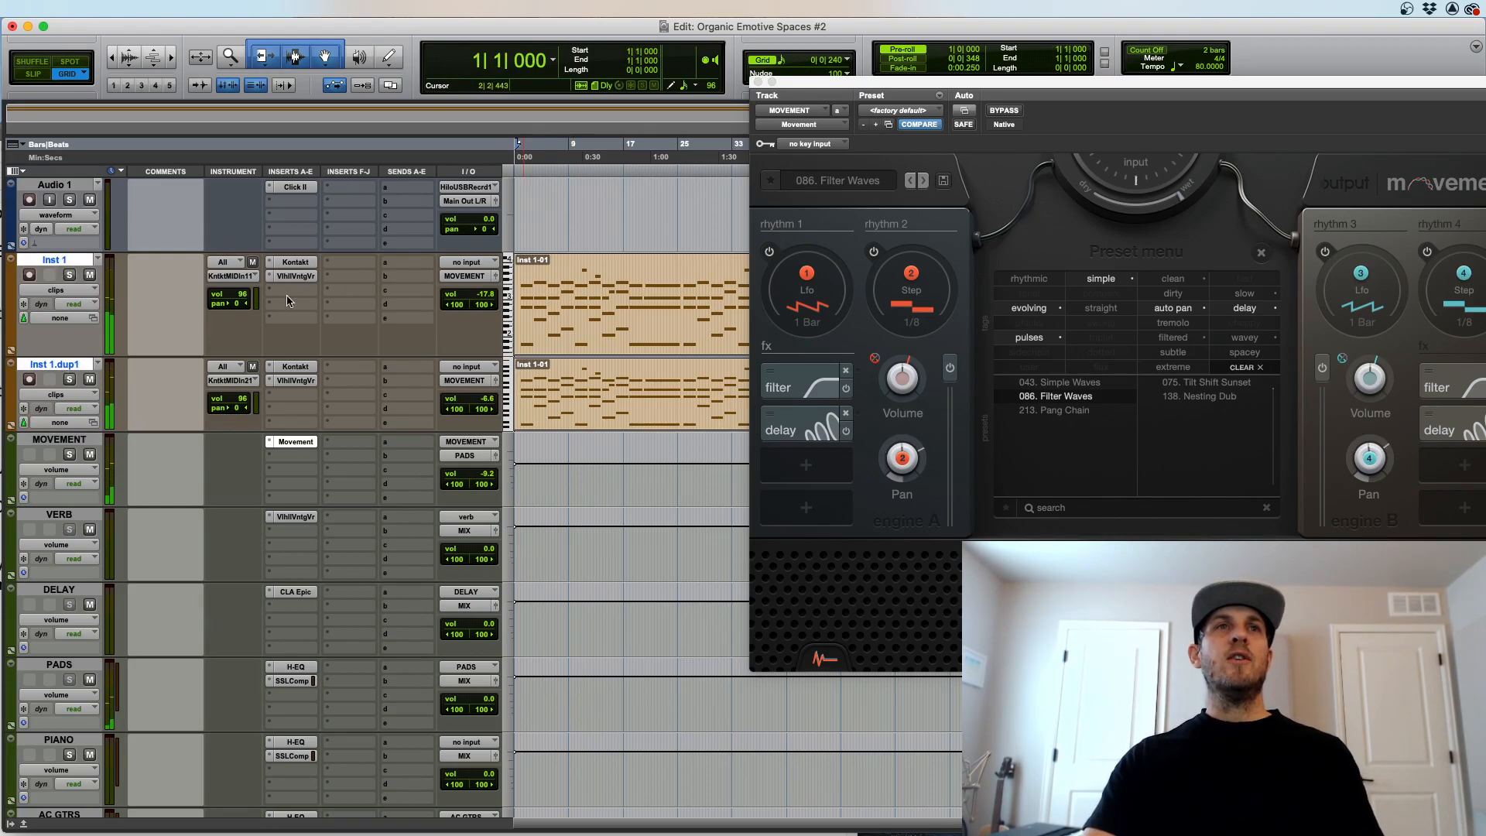
{"action": "left_click", "coordinate": [465, 277]}
{"action": "mouse_move", "coordinate": [474, 289]}
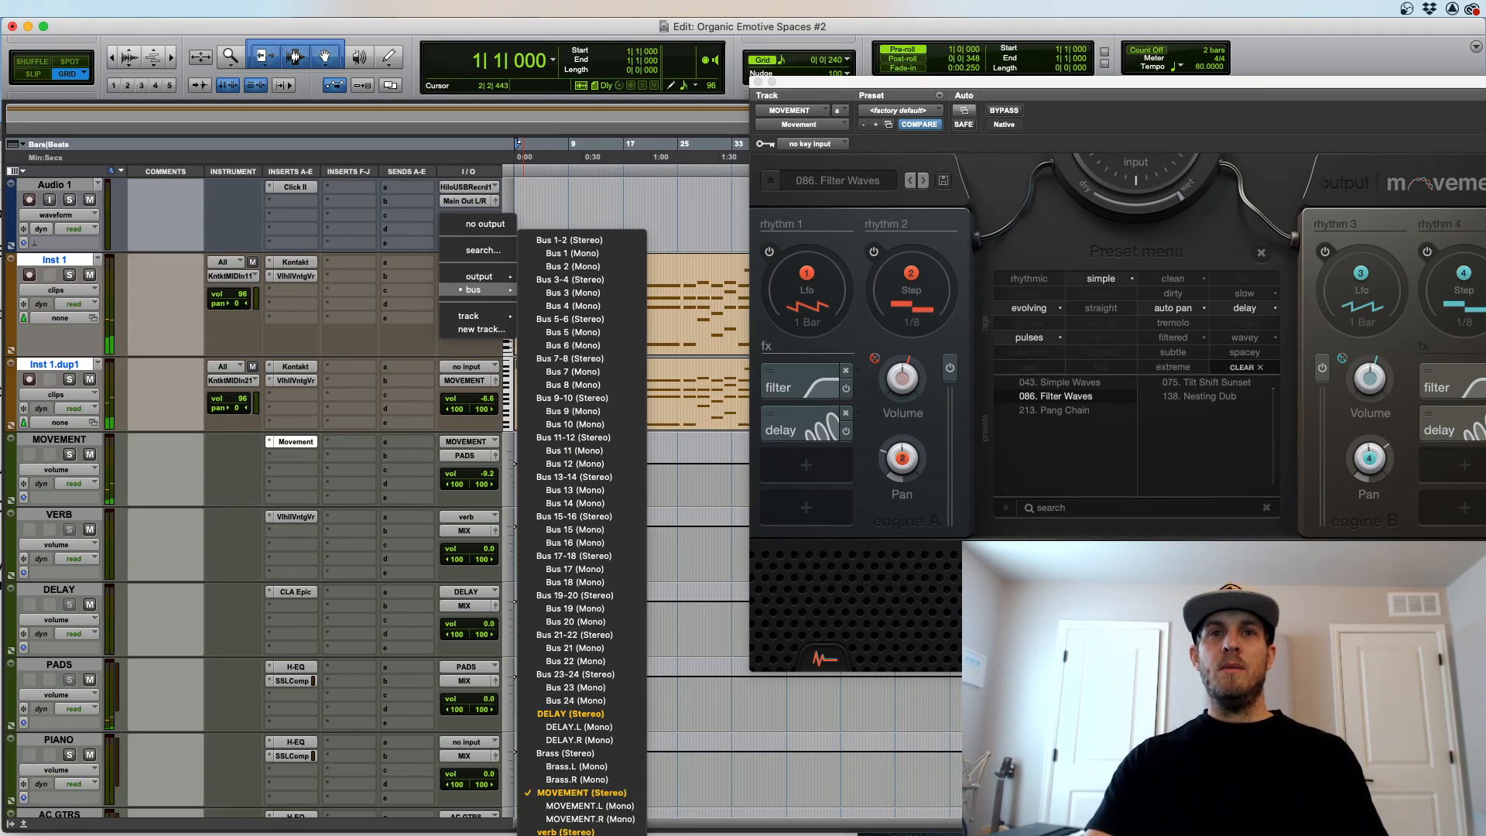
{"action": "left_click", "coordinate": [569, 835], "text": "alt+shift"}
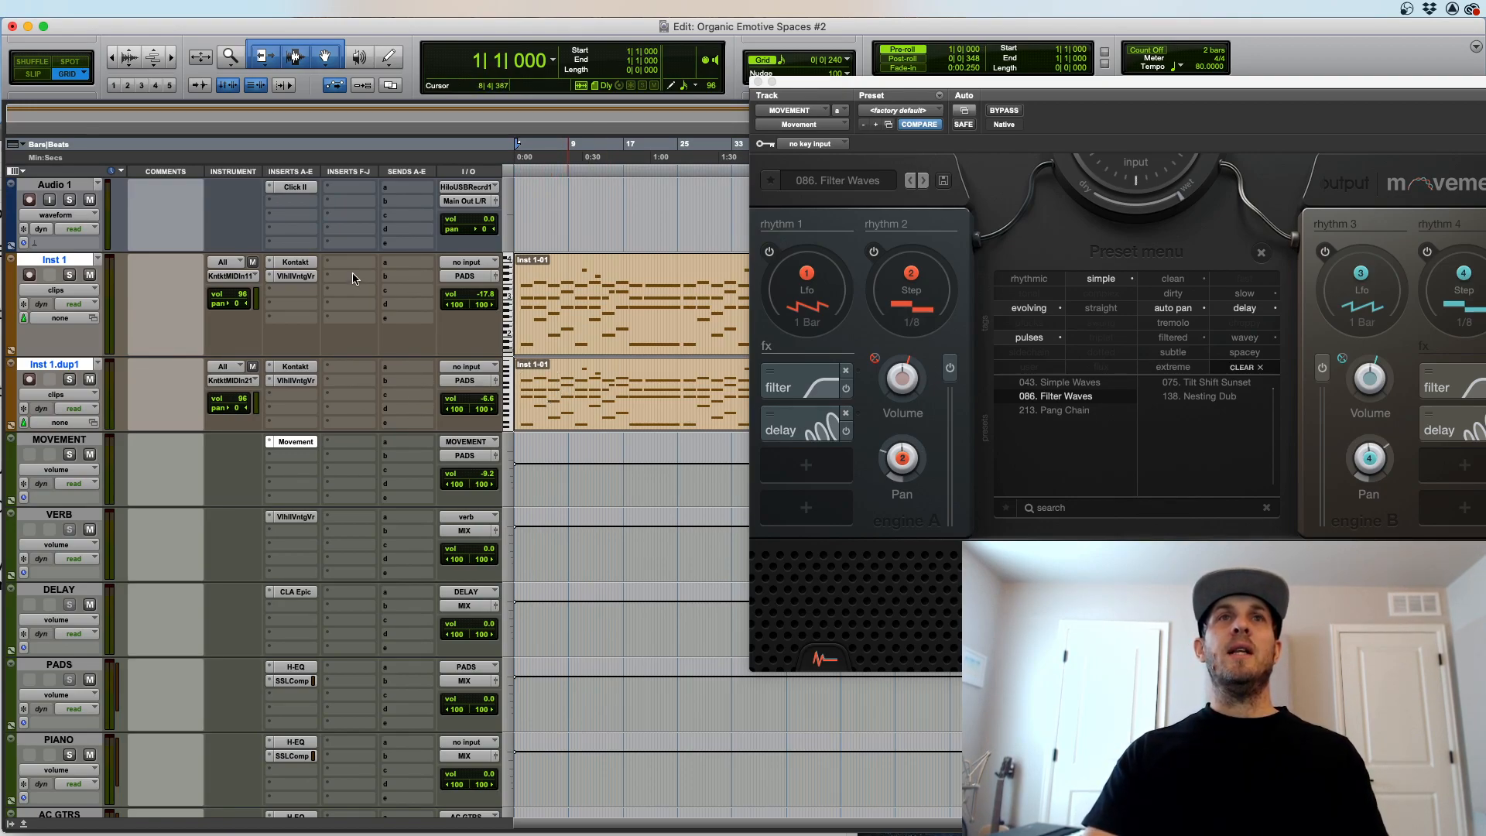
Step: Add a send to the MOVEMENT stereo bus at 0.0 dB on both Inst 1 and Inst 1.dup1, using send slot b
{"action": "left_click", "coordinate": [396, 274]}
{"action": "mouse_move", "coordinate": [432, 292]}
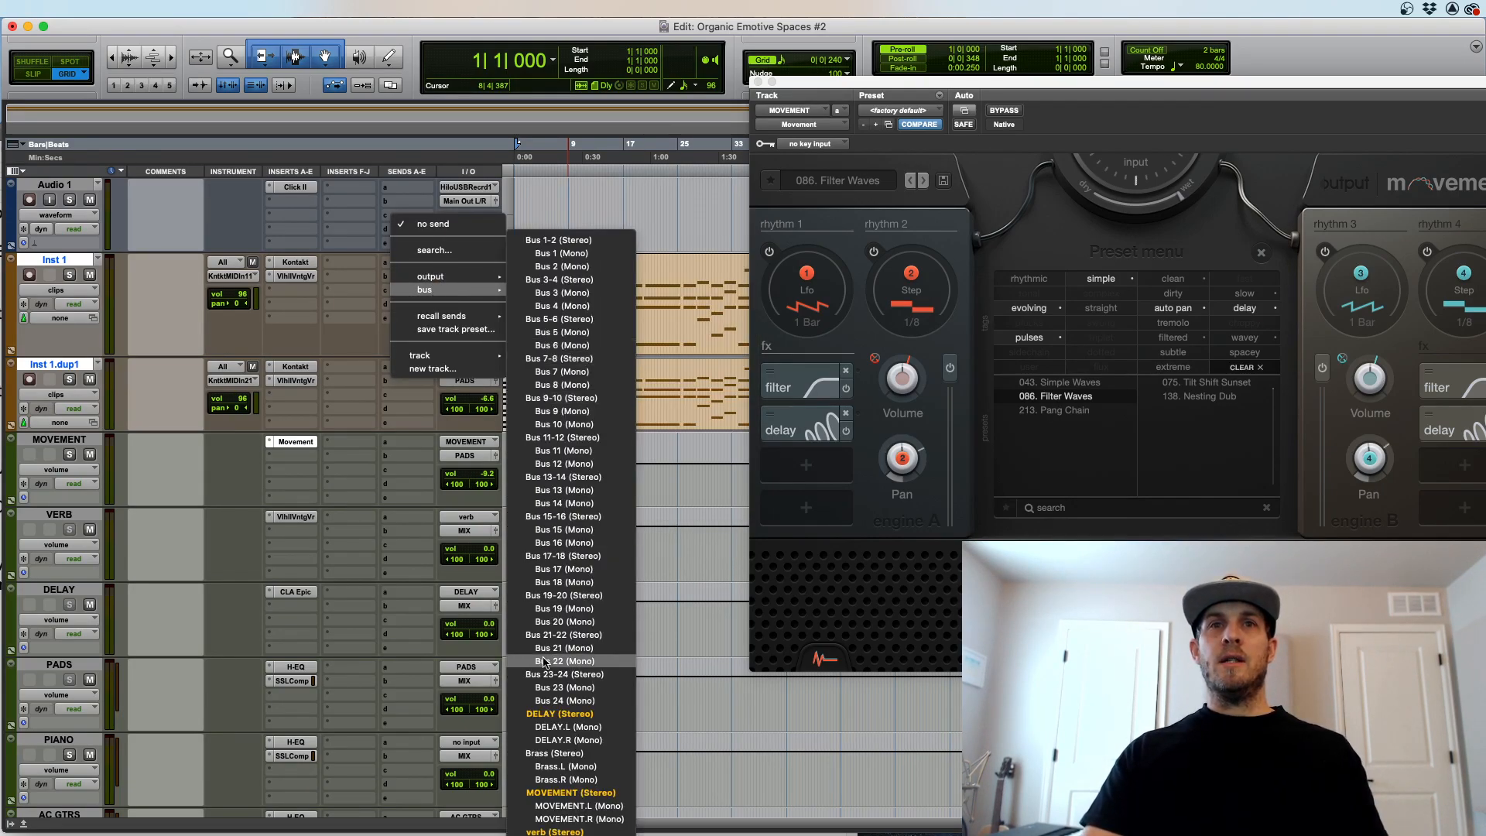
{"action": "left_click", "coordinate": [570, 793]}
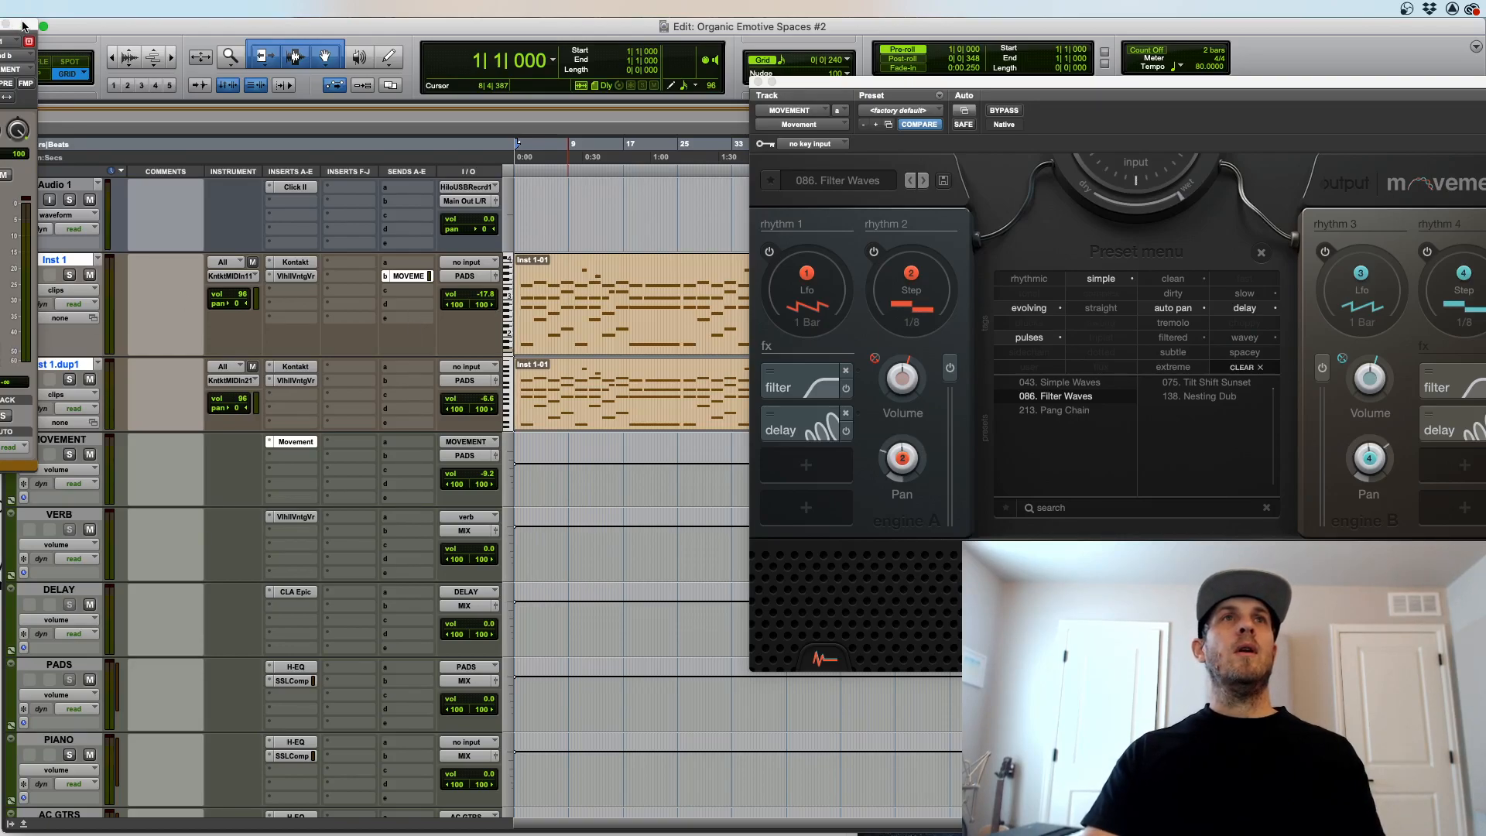
{"action": "left_click_drag", "start_coordinate": [24, 24], "coordinate": [214, 24]}
{"action": "left_click", "coordinate": [184, 376], "text": "alt"}
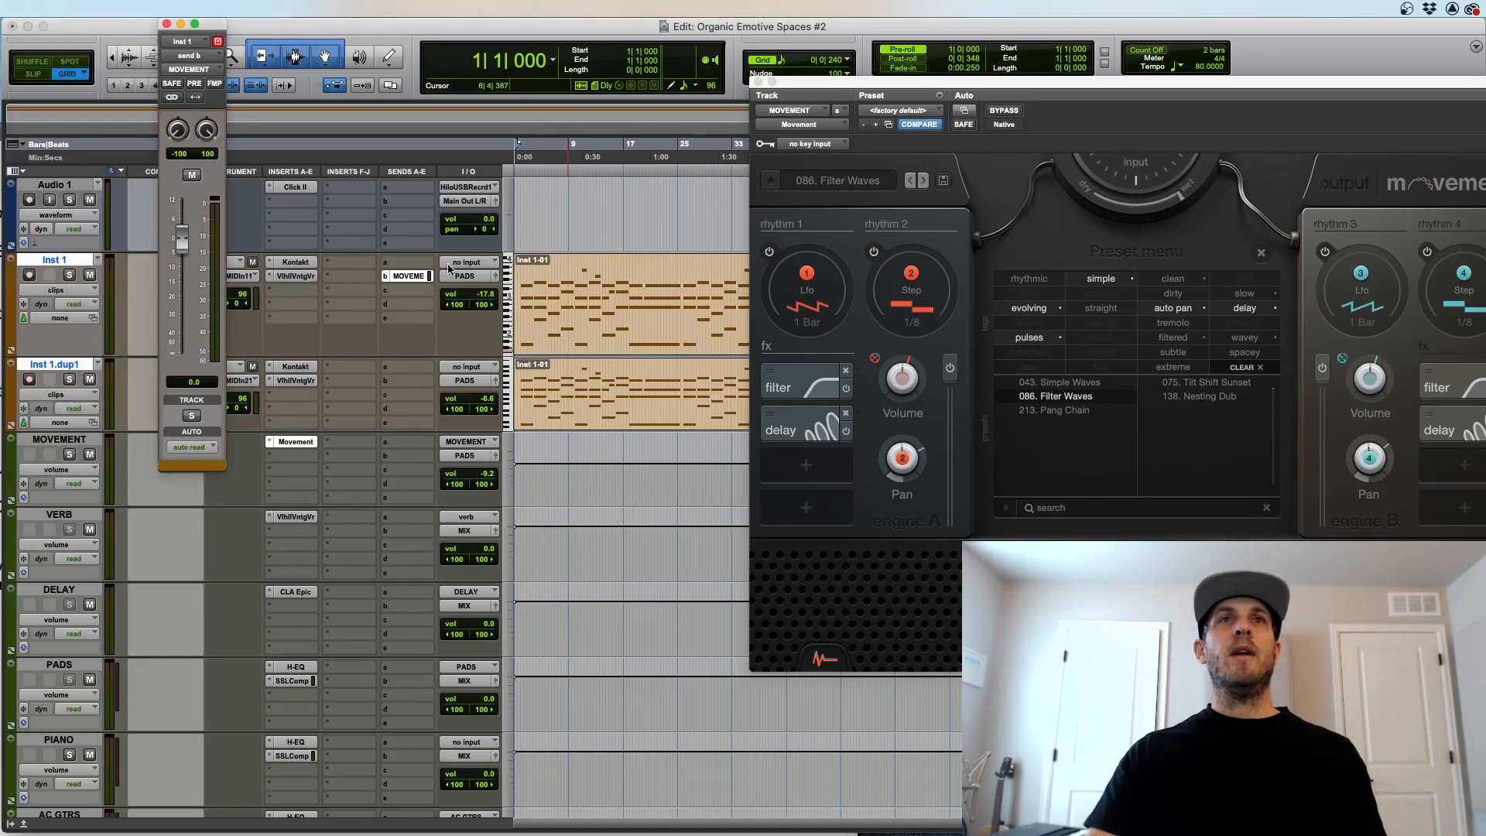
{"action": "left_click_drag", "start_coordinate": [419, 392], "coordinate": [417, 381]}
{"action": "left_click_drag", "start_coordinate": [182, 245], "coordinate": [183, 295]}
{"action": "left_click", "coordinate": [184, 295], "text": "alt"}
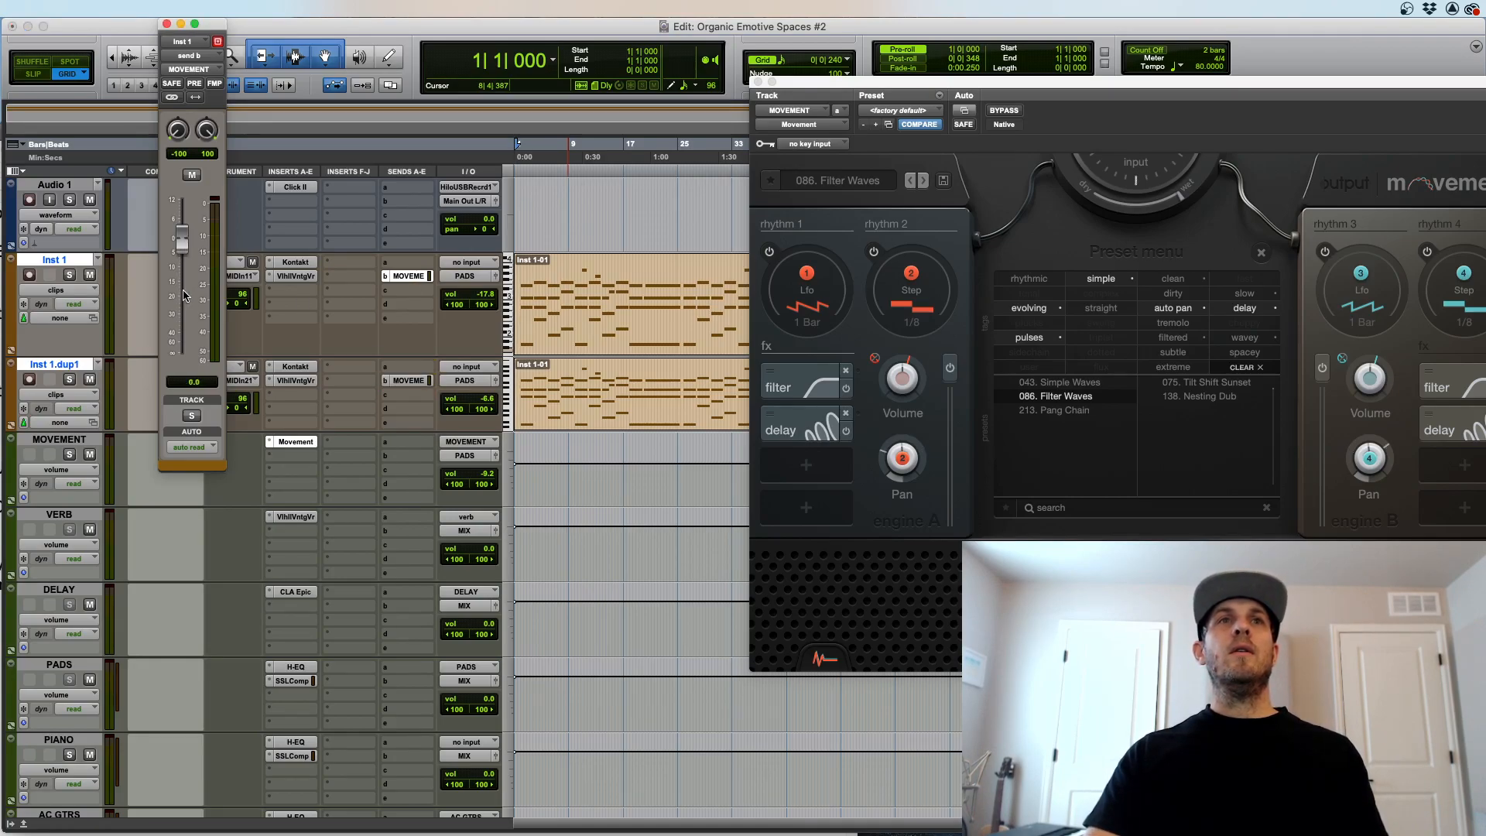
Step: Lower the MOVEMENT track's volume to about -13.8 dB and play the parts to check the mix and master meters
{"action": "left_click_drag", "start_coordinate": [488, 473], "coordinate": [491, 480]}
{"action": "key", "text": "space"}
{"action": "left_click", "coordinate": [166, 25]}
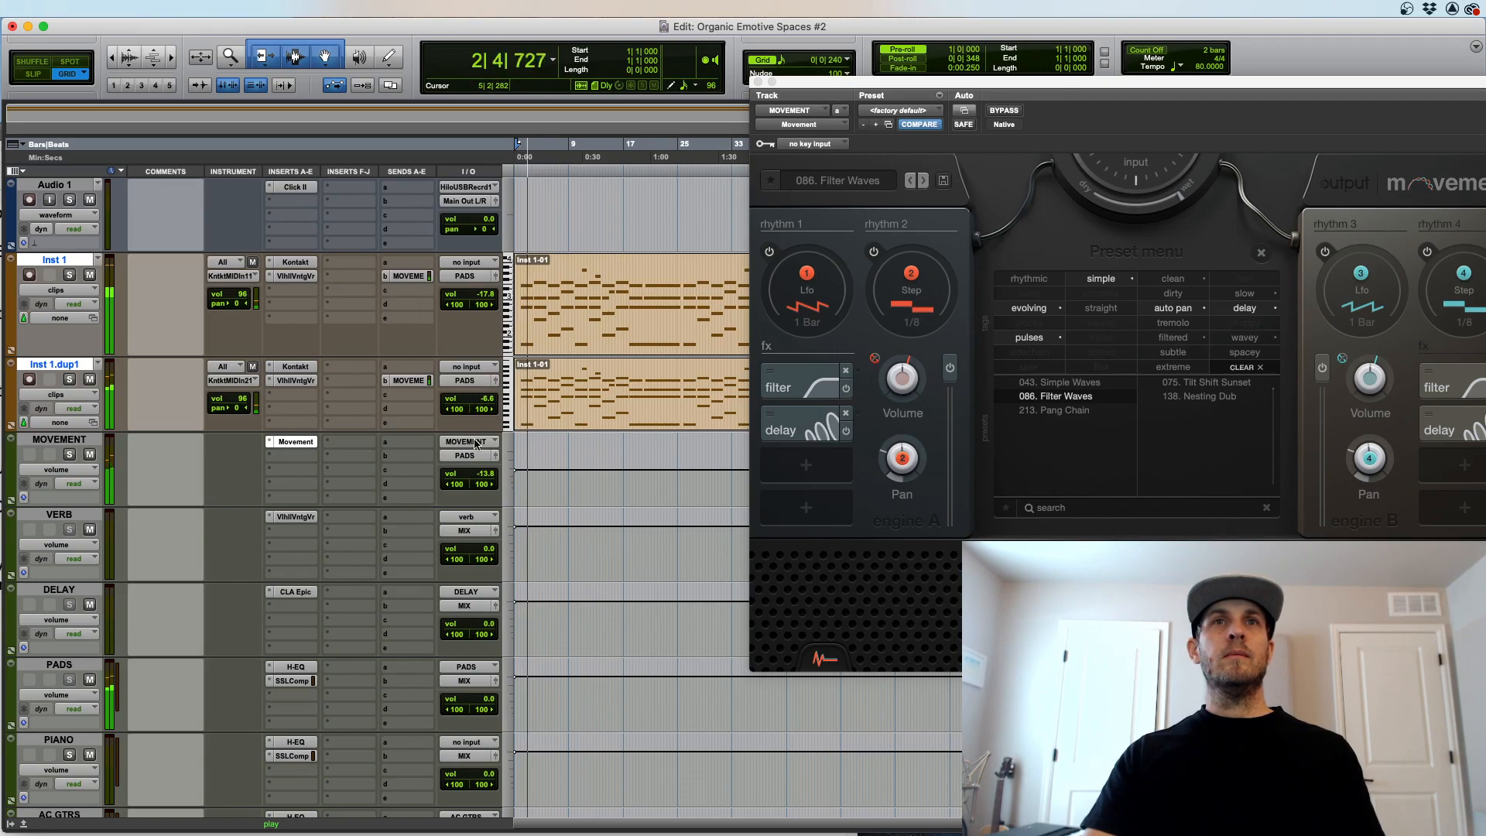
{"action": "scroll", "coordinate": [402, 446], "scroll_direction": "down", "scroll_amount": 6}
{"action": "scroll", "coordinate": [403, 447], "scroll_direction": "down", "scroll_amount": 3}
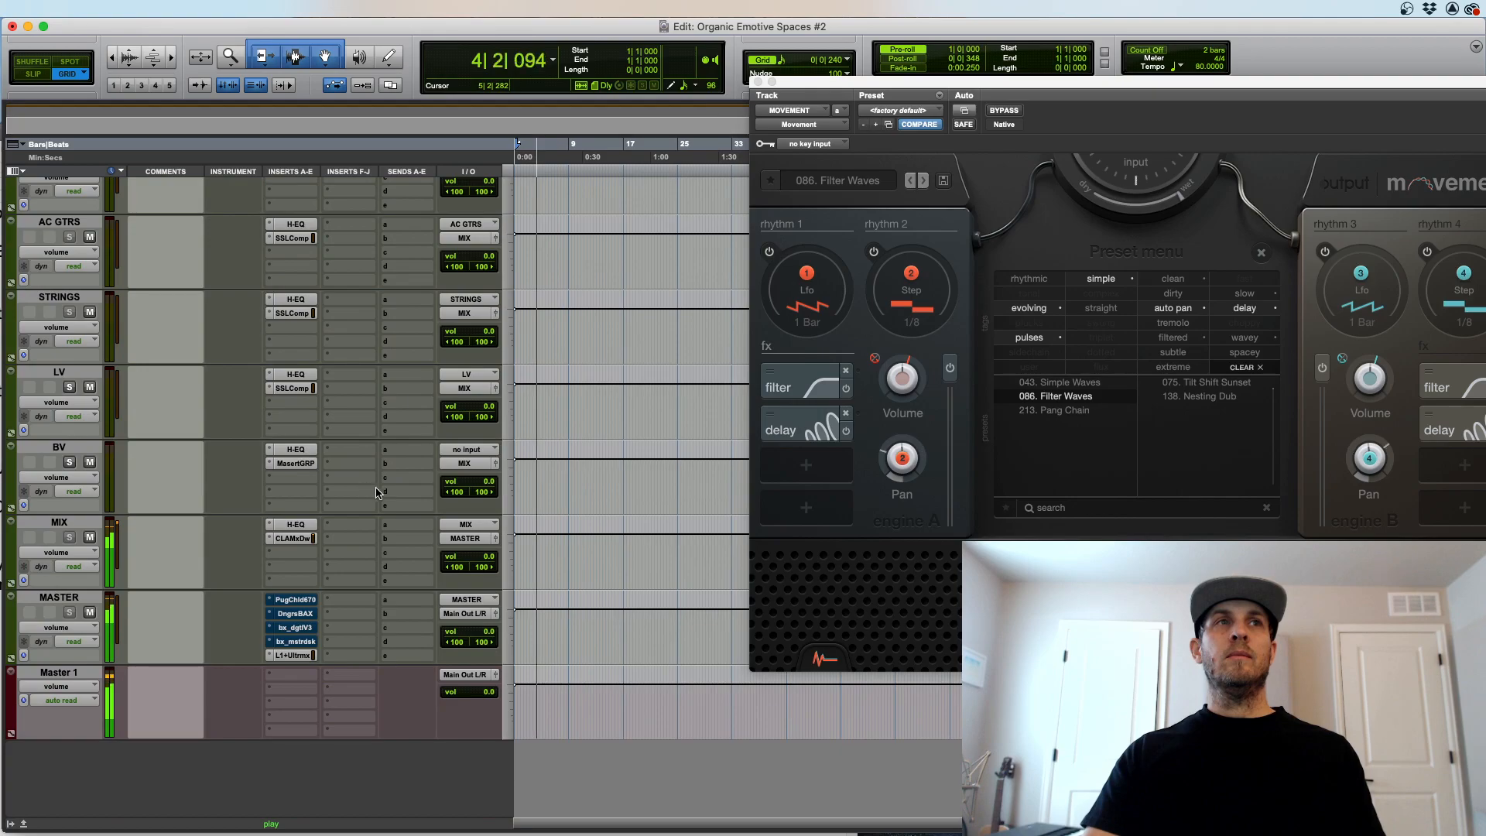
{"action": "key", "text": "space"}
{"action": "scroll", "coordinate": [407, 453], "scroll_direction": "up", "scroll_amount": 10}
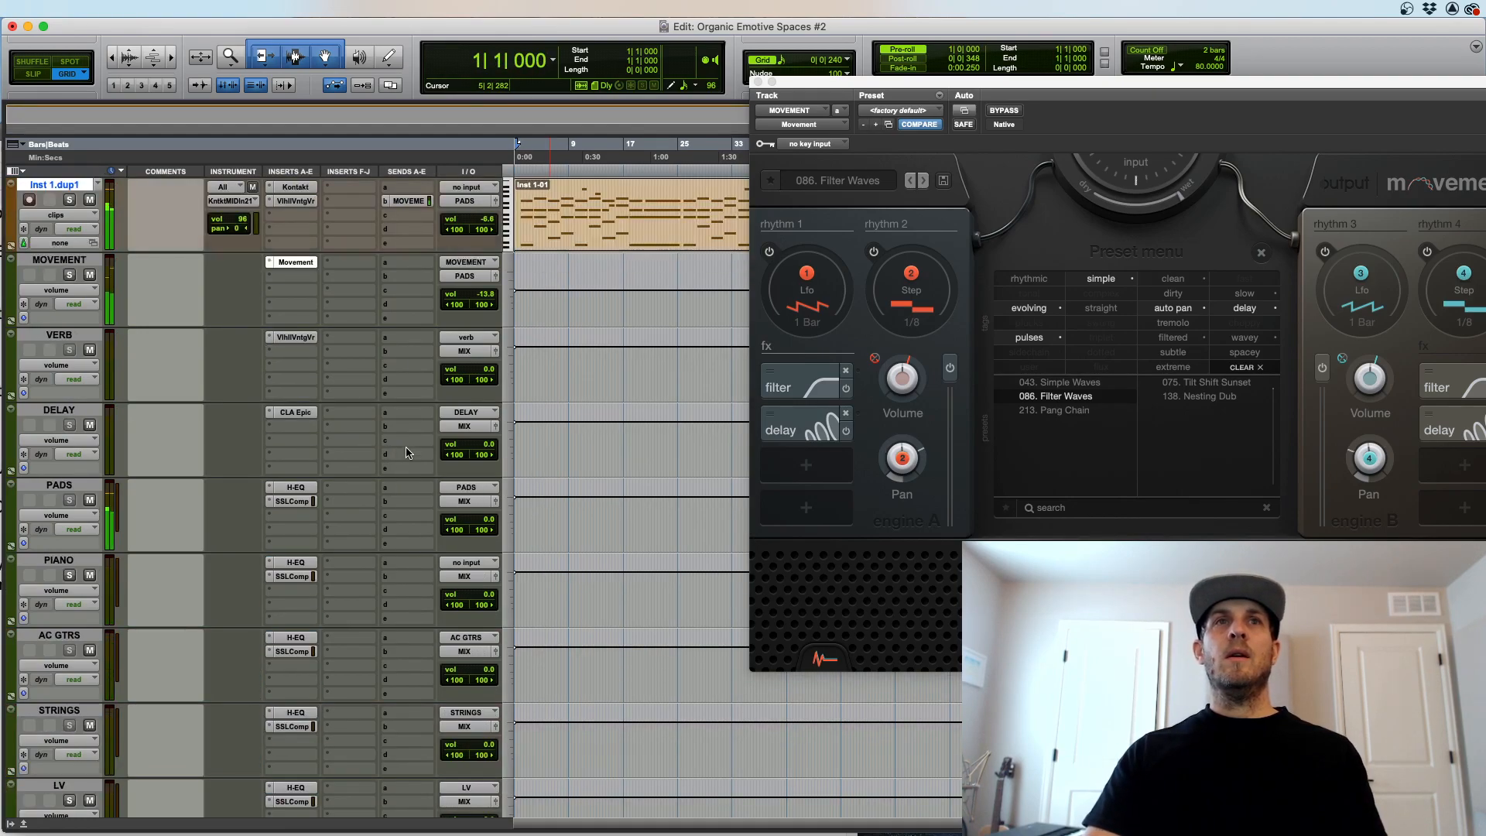
Step: Lower Inst 1.dup1's volume to about -8.2 dB and MOVEMENT's to about -19.7 dB, and restart playback
{"action": "left_click_drag", "start_coordinate": [489, 401], "coordinate": [490, 390]}
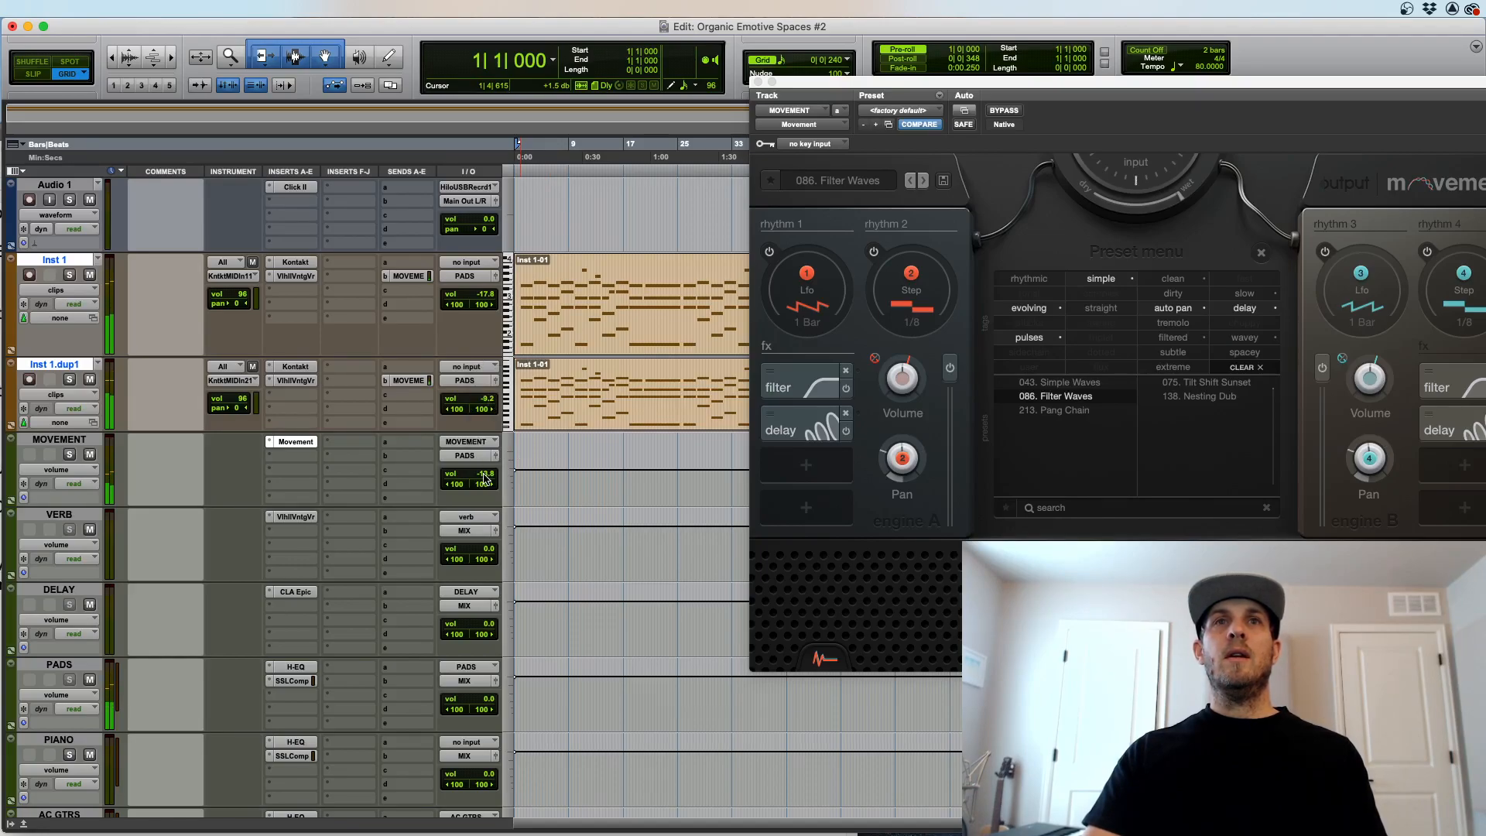
{"action": "scroll", "coordinate": [340, 498], "scroll_direction": "down", "scroll_amount": 5}
{"action": "scroll", "coordinate": [341, 498], "scroll_direction": "down", "scroll_amount": 4}
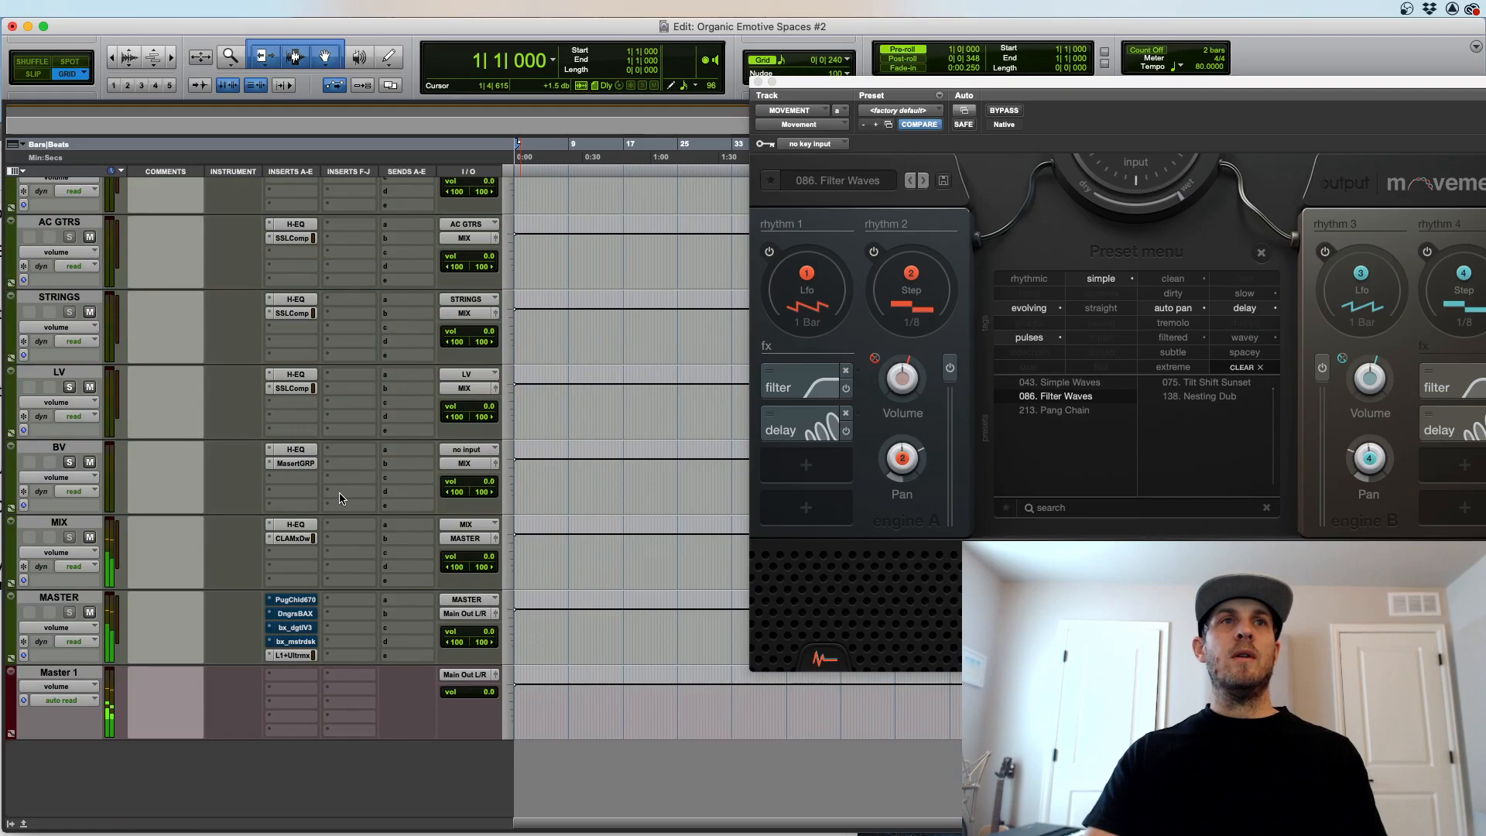
{"action": "key", "text": "space"}
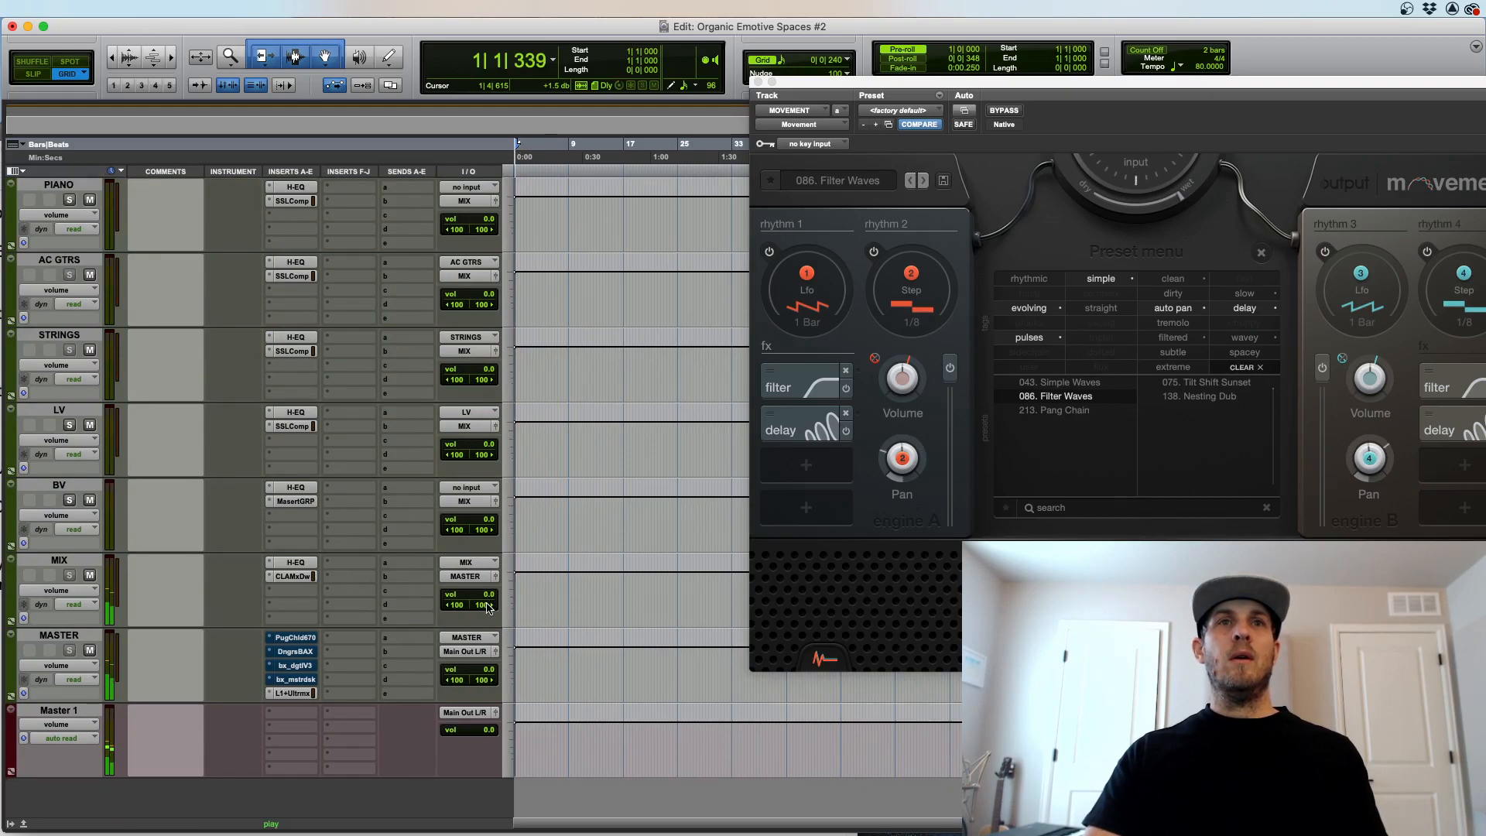
Step: Check the L1 Ultramaximizer's levels on the MASTER track and lower the PADS track's volume to about -7.9 dB
{"action": "left_click", "coordinate": [295, 693]}
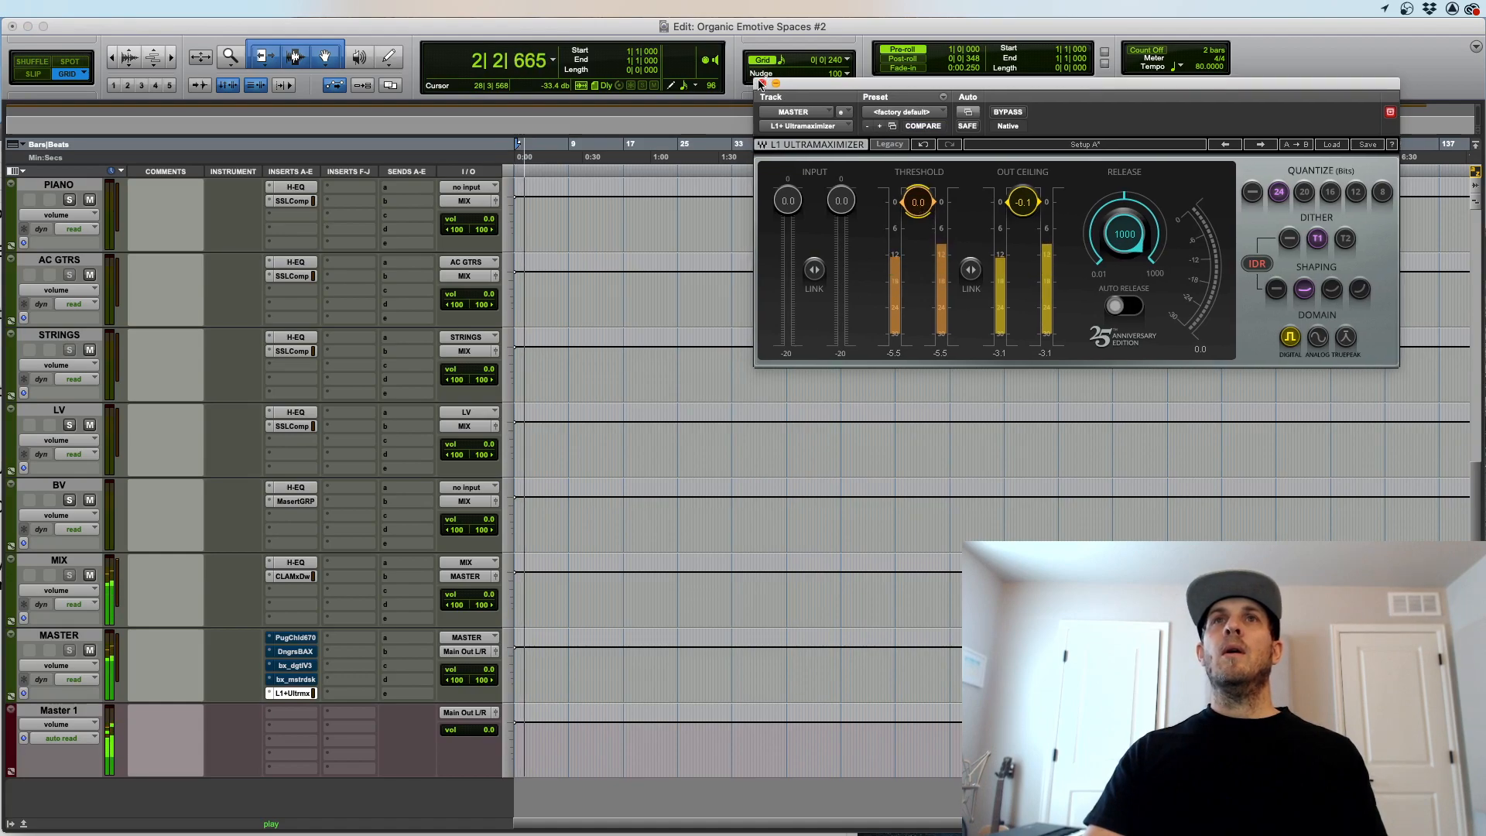
{"action": "left_click", "coordinate": [758, 81]}
{"action": "scroll", "coordinate": [391, 303], "scroll_direction": "up", "scroll_amount": 3}
{"action": "scroll", "coordinate": [391, 304], "scroll_direction": "up", "scroll_amount": 2}
{"action": "left_click_drag", "start_coordinate": [490, 448], "coordinate": [490, 457]}
{"action": "scroll", "coordinate": [432, 439], "scroll_direction": "down", "scroll_amount": 5}
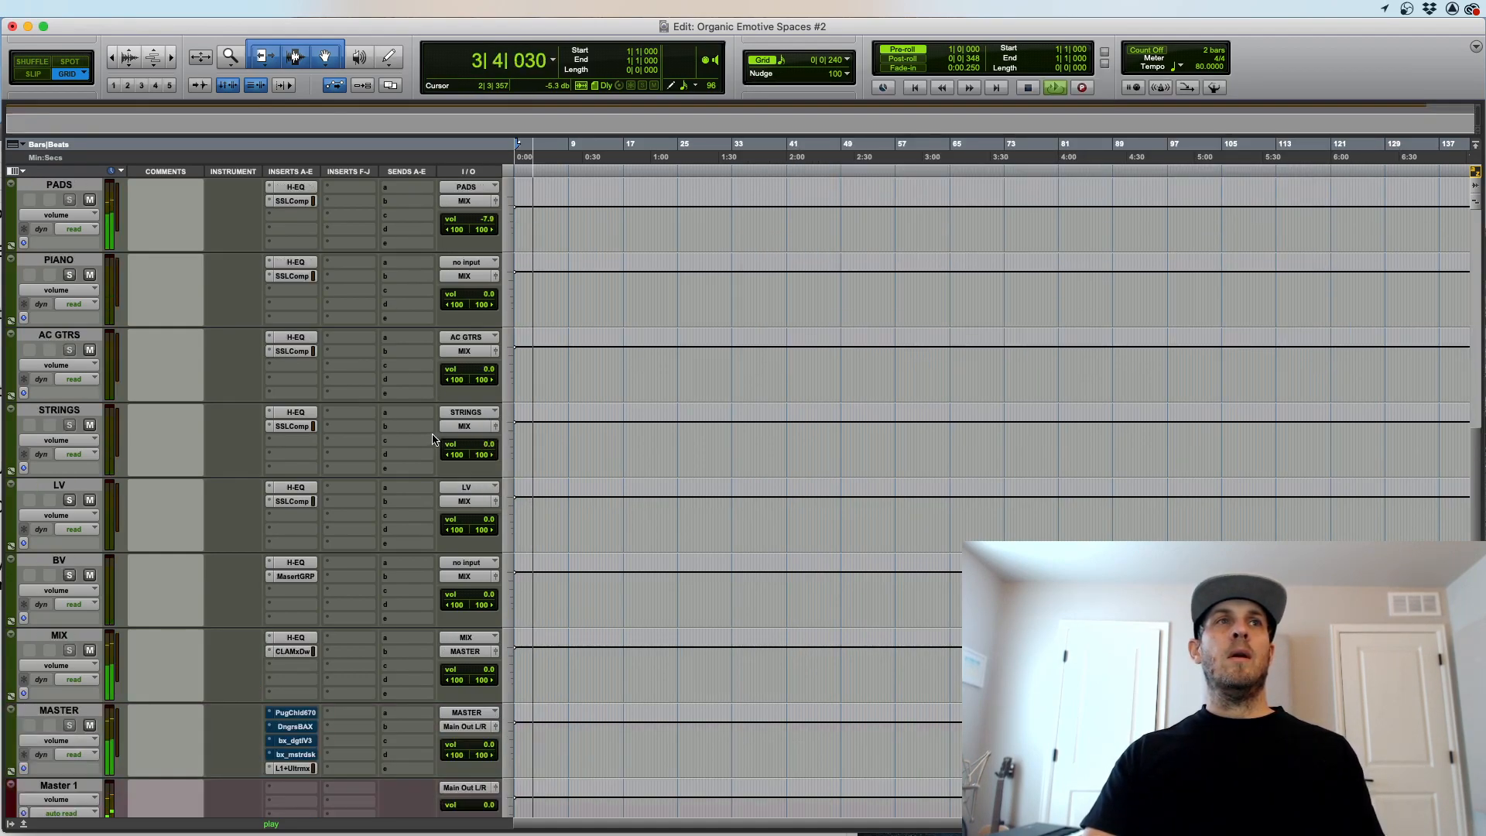
{"action": "scroll", "coordinate": [432, 439], "scroll_direction": "up", "scroll_amount": 8}
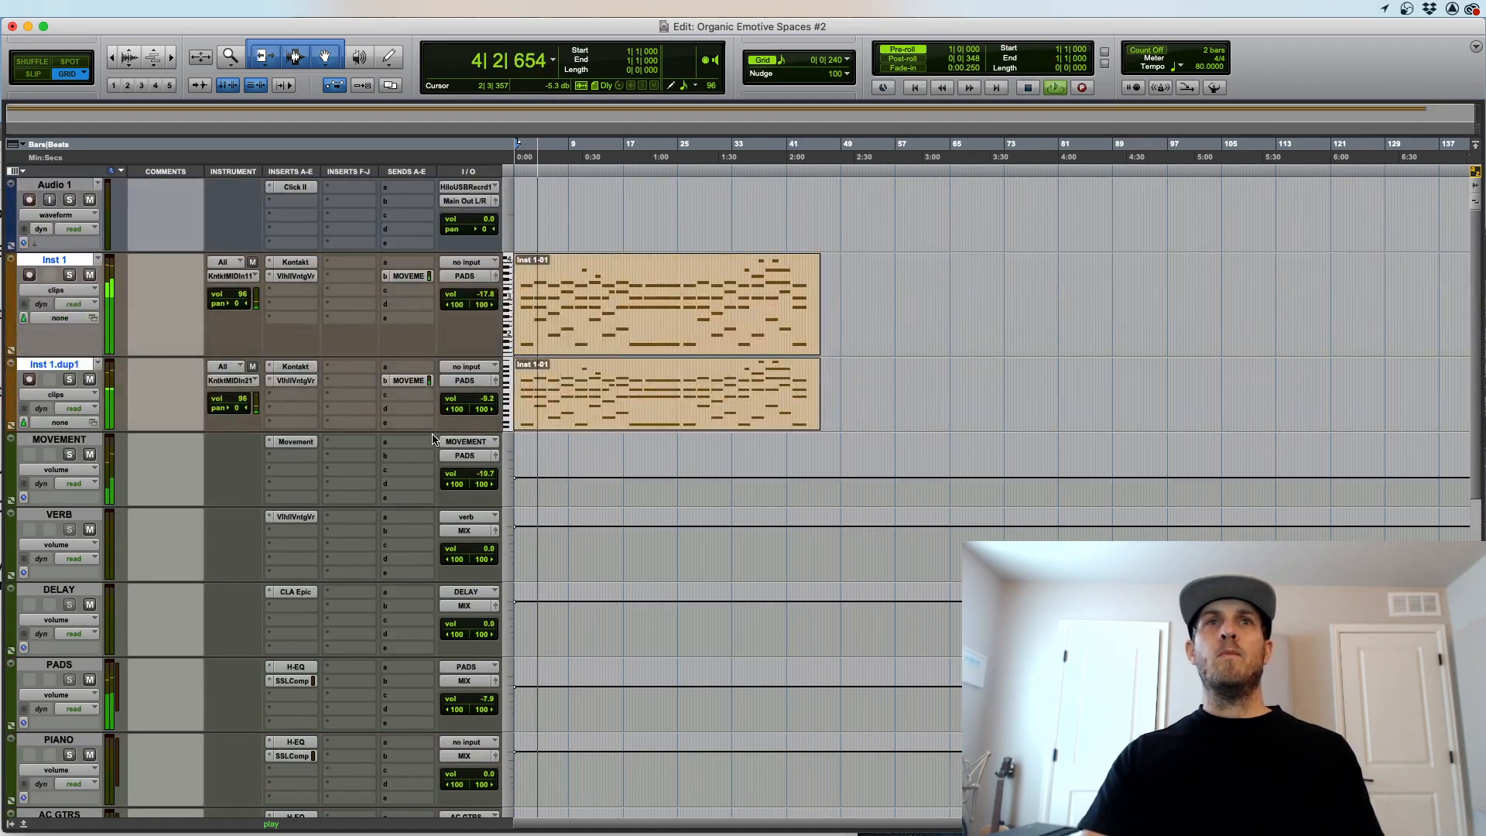
Step: Stop playback and duplicate the Inst 1.dup1 track once, including its playlists, automation, inserts, sends and group assignments
{"action": "key", "text": "t"}
{"action": "key", "text": "t"}
{"action": "key", "text": "t"}
{"action": "key", "text": "r"}
{"action": "key", "text": "r"}
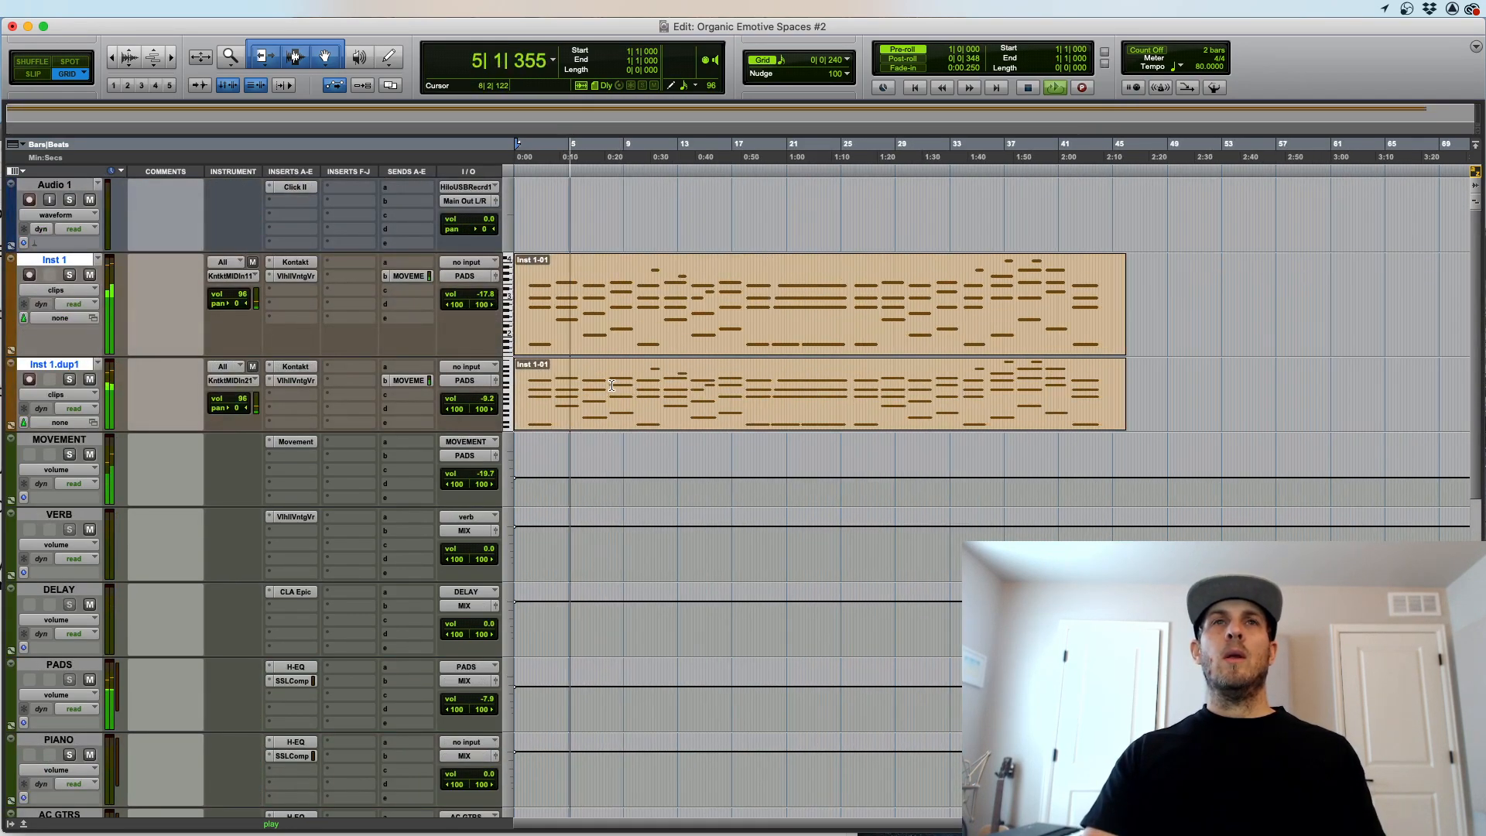
{"action": "key", "text": "space"}
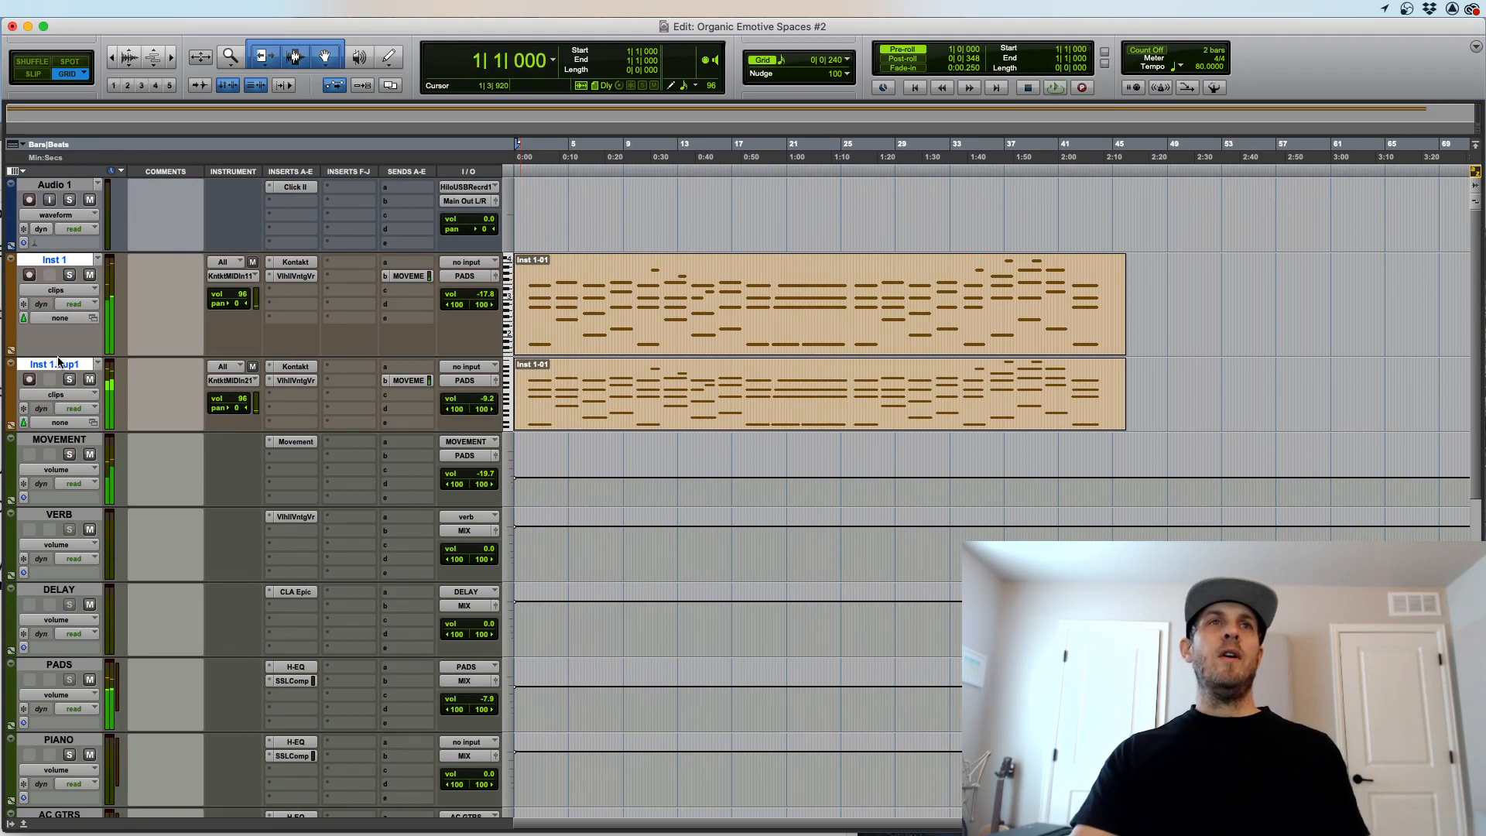
{"action": "left_click", "coordinate": [58, 364]}
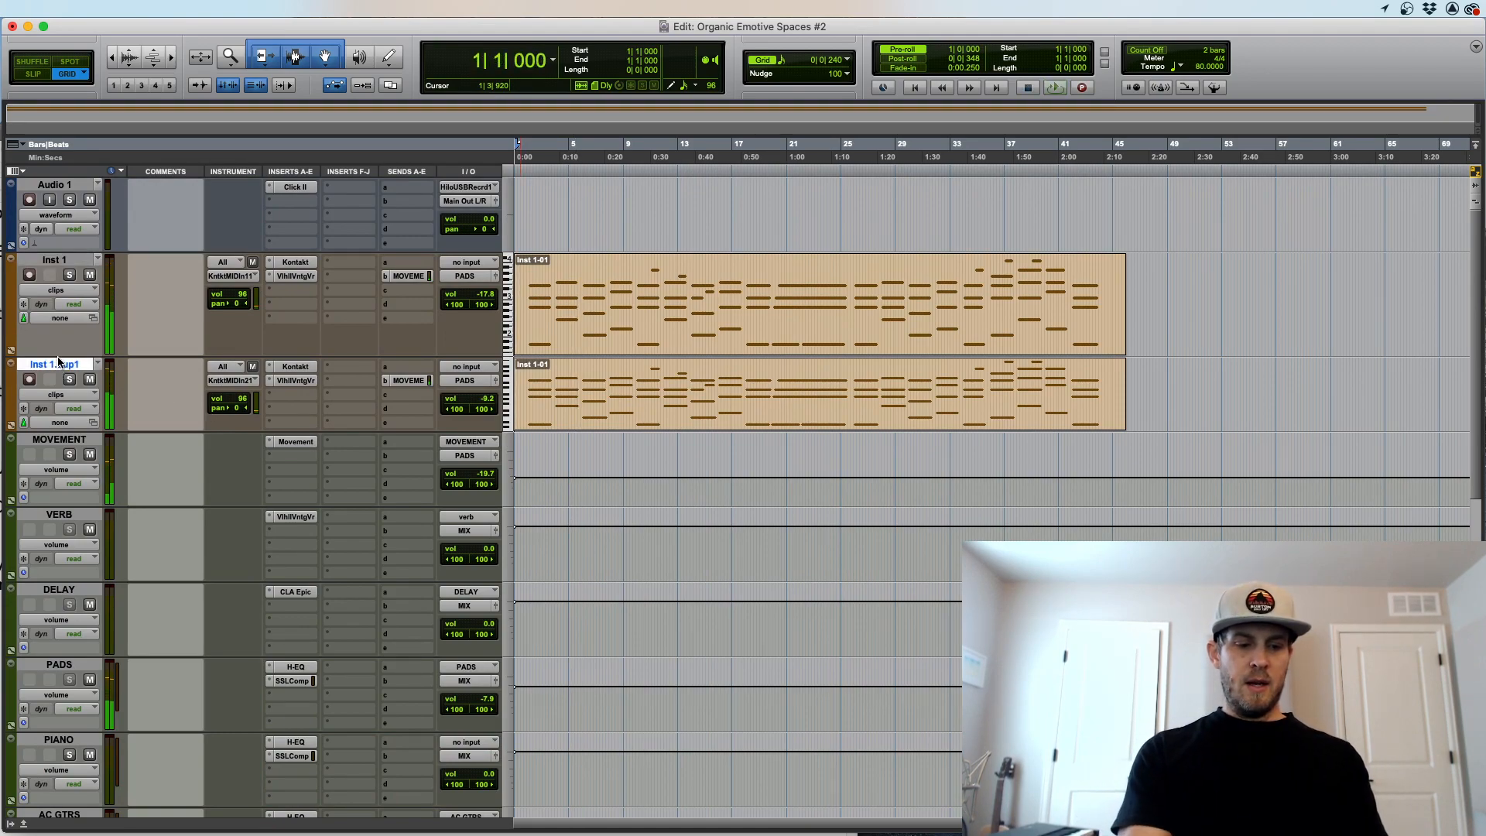
{"action": "key", "text": "alt+shift+d"}
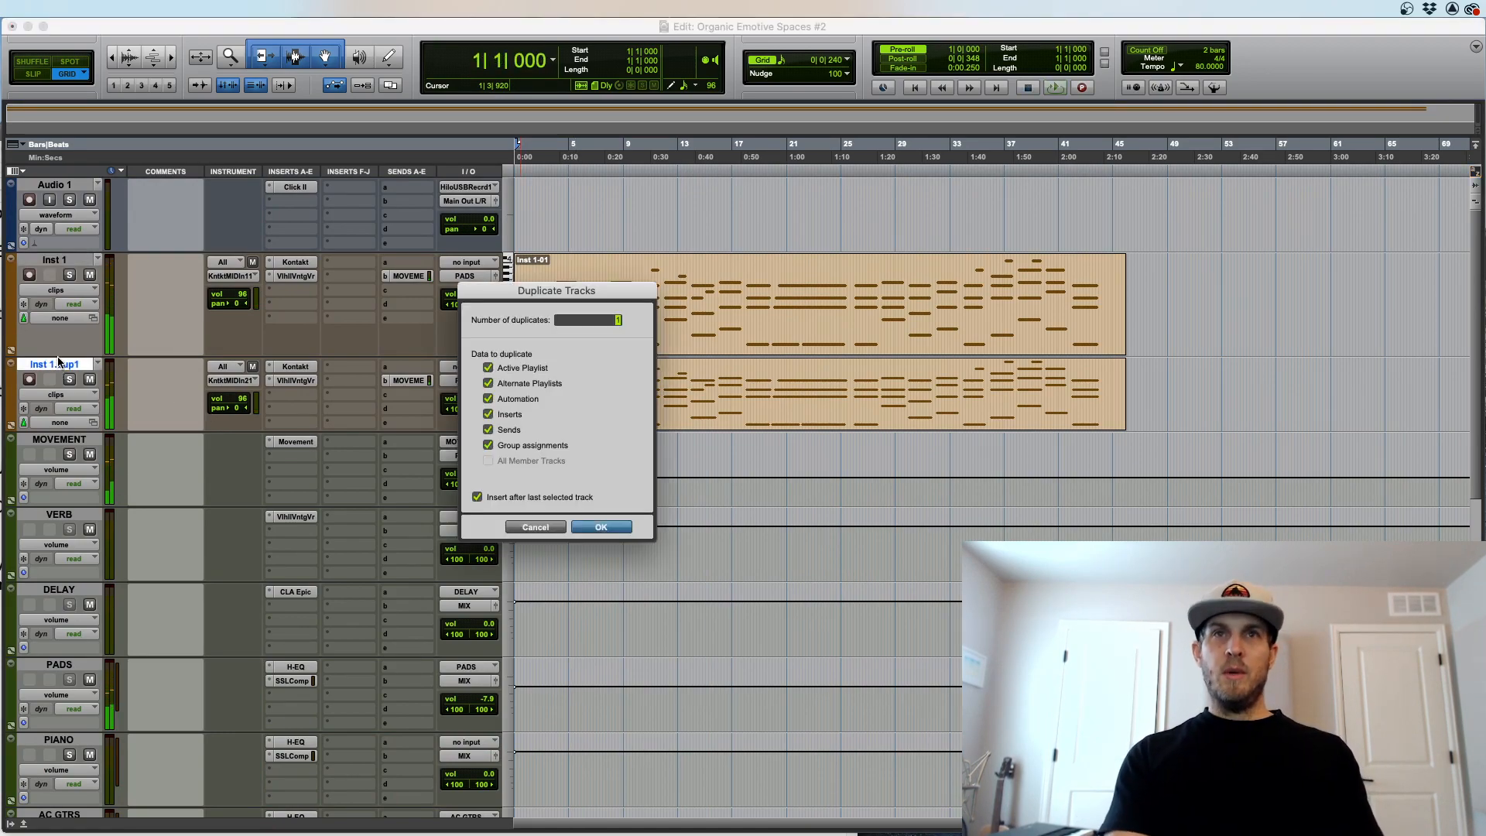
{"action": "key", "text": "Return"}
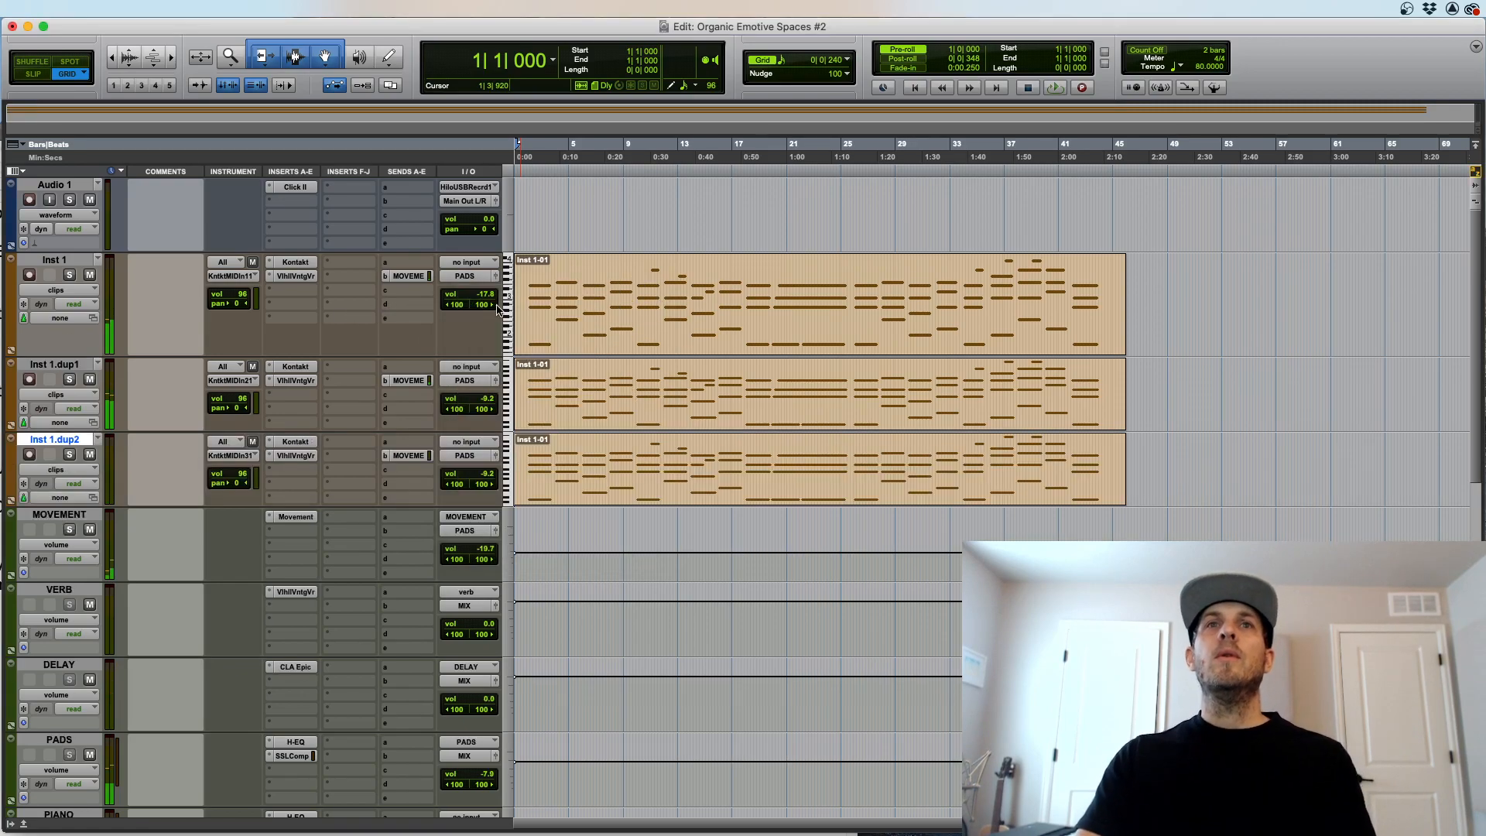
Step: Delete the copied MIDI clip from Inst 1.dup2 and remove the reverb plug-in from its second insert slot
{"action": "left_click", "coordinate": [579, 474]}
{"action": "key", "text": "Delete"}
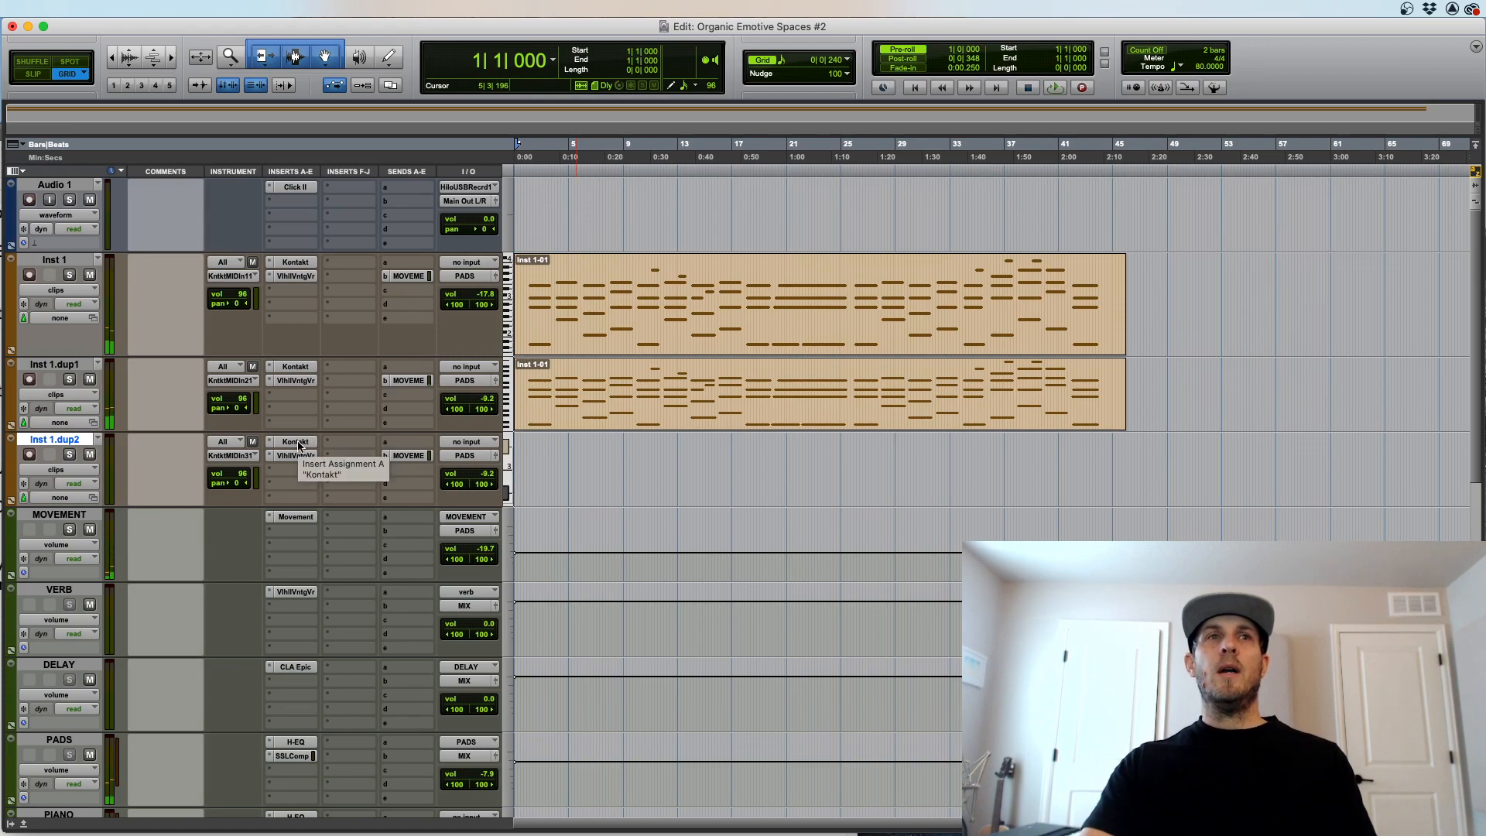
{"action": "left_click", "coordinate": [291, 457]}
{"action": "left_click", "coordinate": [301, 362]}
Step: Replace the REV instrument in Inst 1.dup2's Kontakt with Soundiron Emotional Piano Jazz.nki from the Emotional Piano library
{"action": "left_click", "coordinate": [273, 443]}
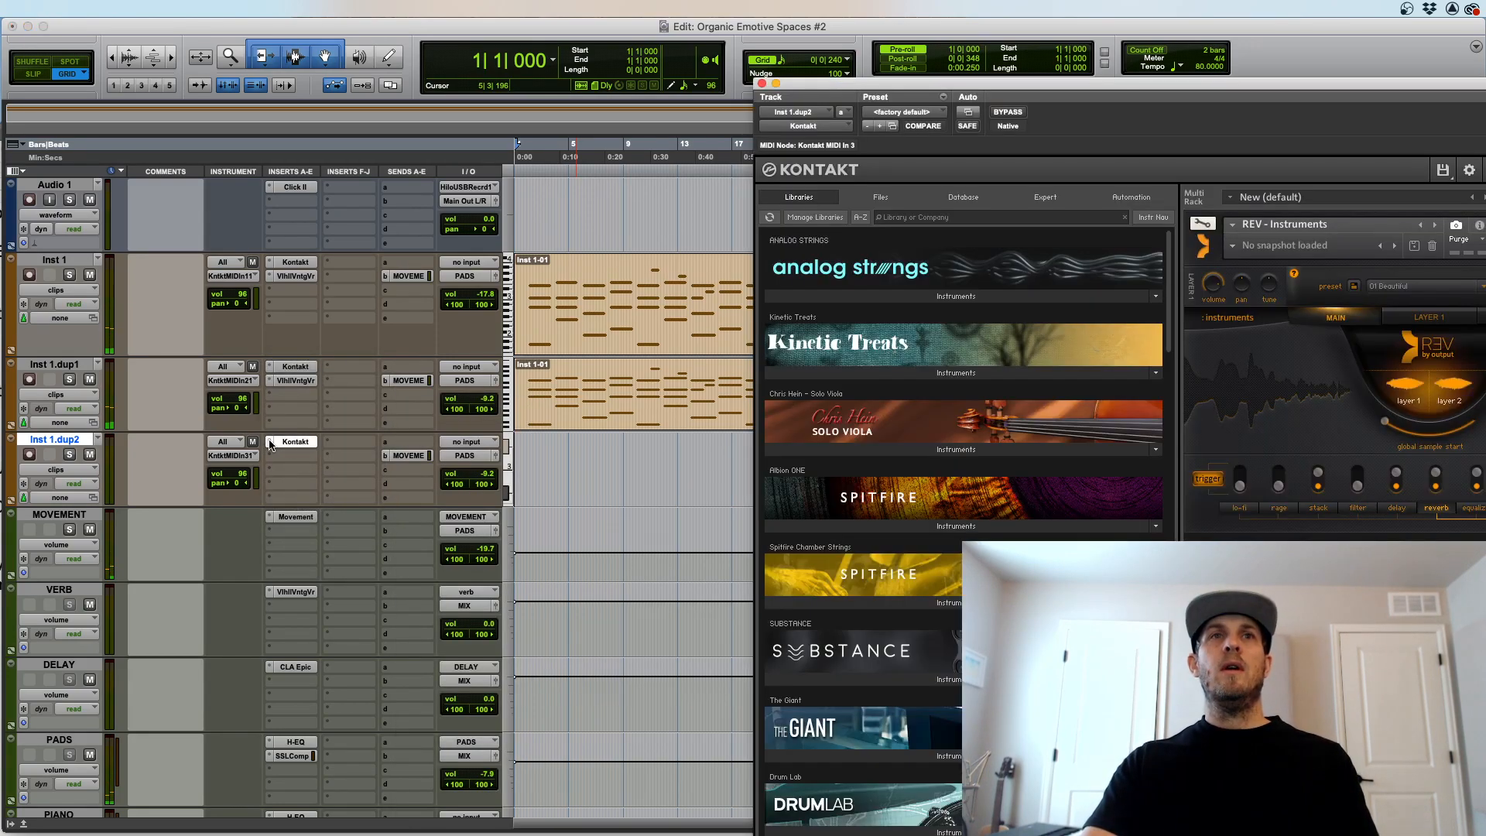
{"action": "left_click_drag", "start_coordinate": [958, 83], "coordinate": [264, 24]}
{"action": "scroll", "coordinate": [285, 443], "scroll_direction": "down", "scroll_amount": 8}
{"action": "scroll", "coordinate": [285, 443], "scroll_direction": "down", "scroll_amount": 20}
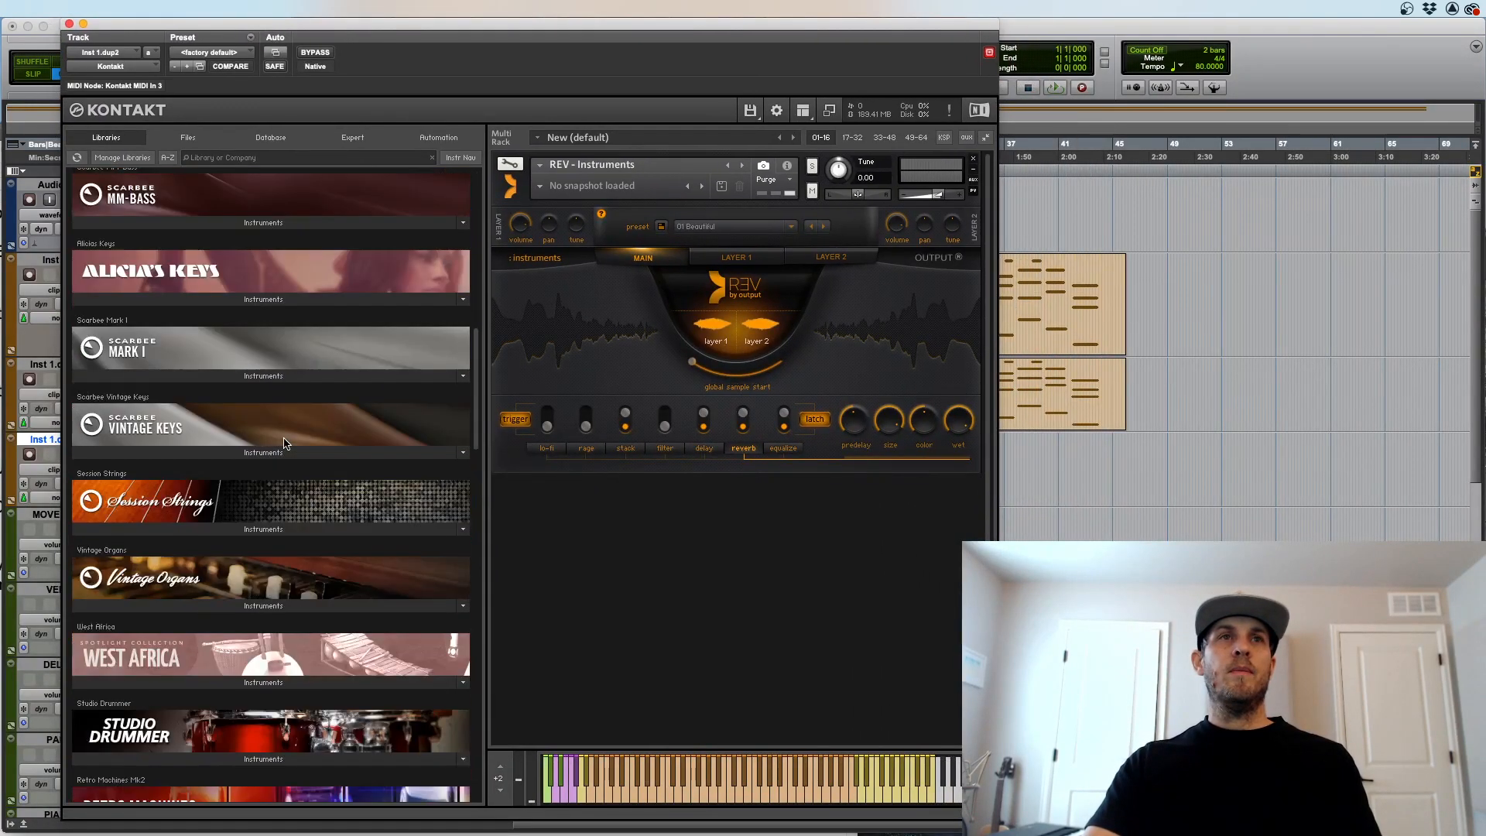
{"action": "scroll", "coordinate": [285, 443], "scroll_direction": "up", "scroll_amount": 6}
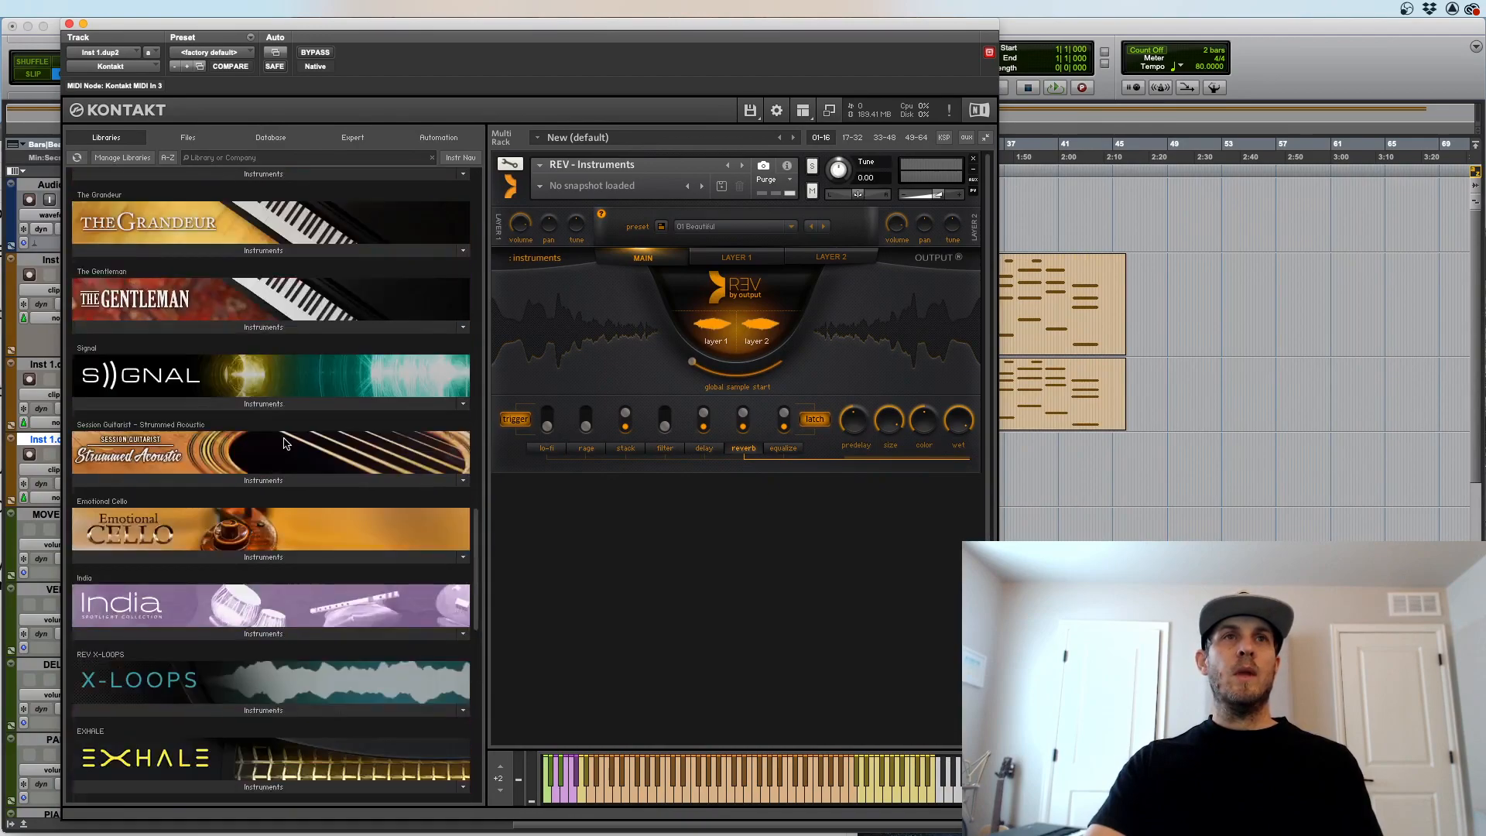
{"action": "scroll", "coordinate": [285, 444], "scroll_direction": "down", "scroll_amount": 4}
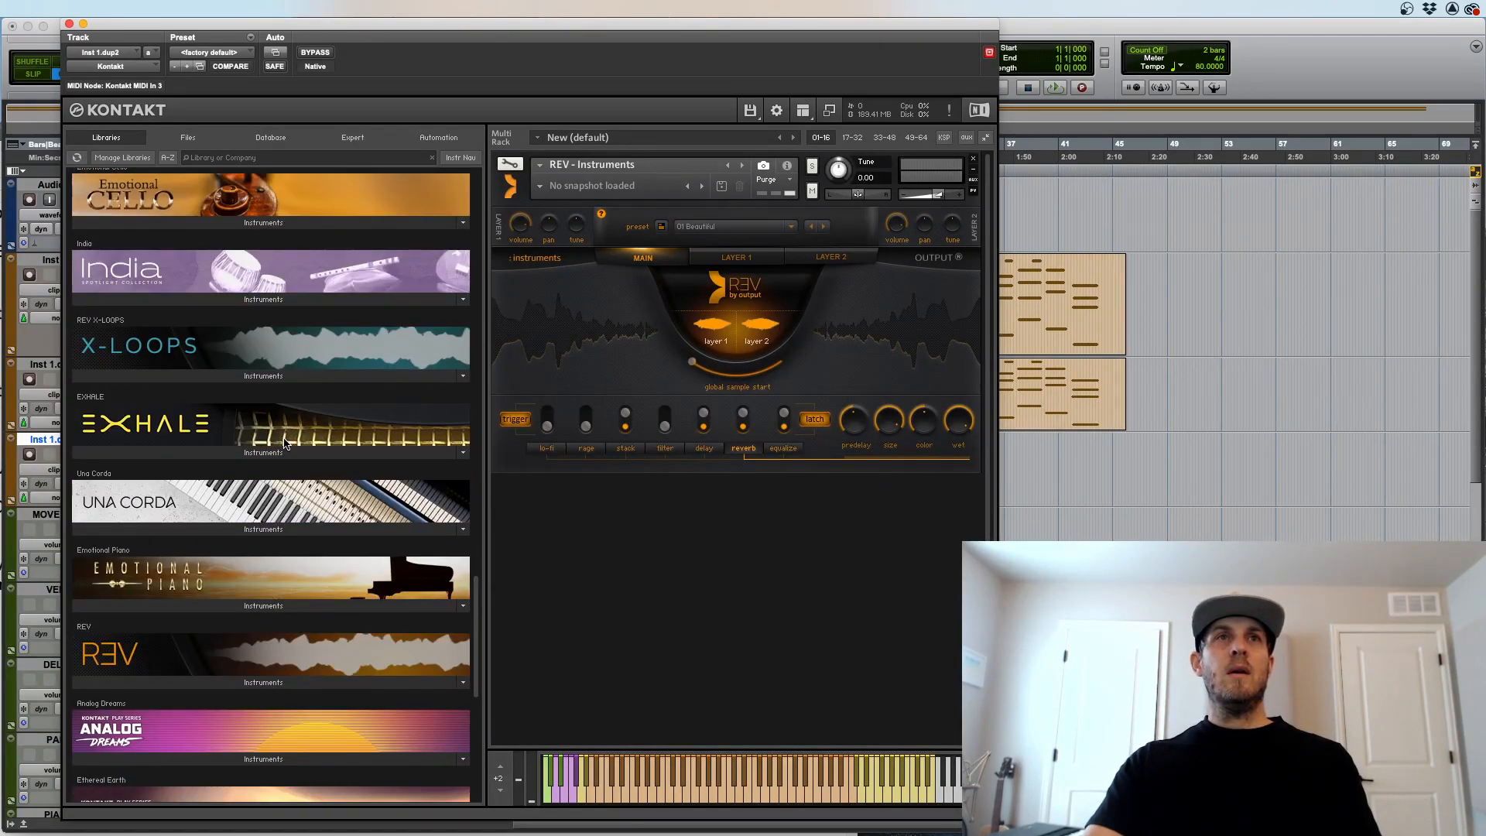
{"action": "scroll", "coordinate": [285, 444], "scroll_direction": "down", "scroll_amount": 7}
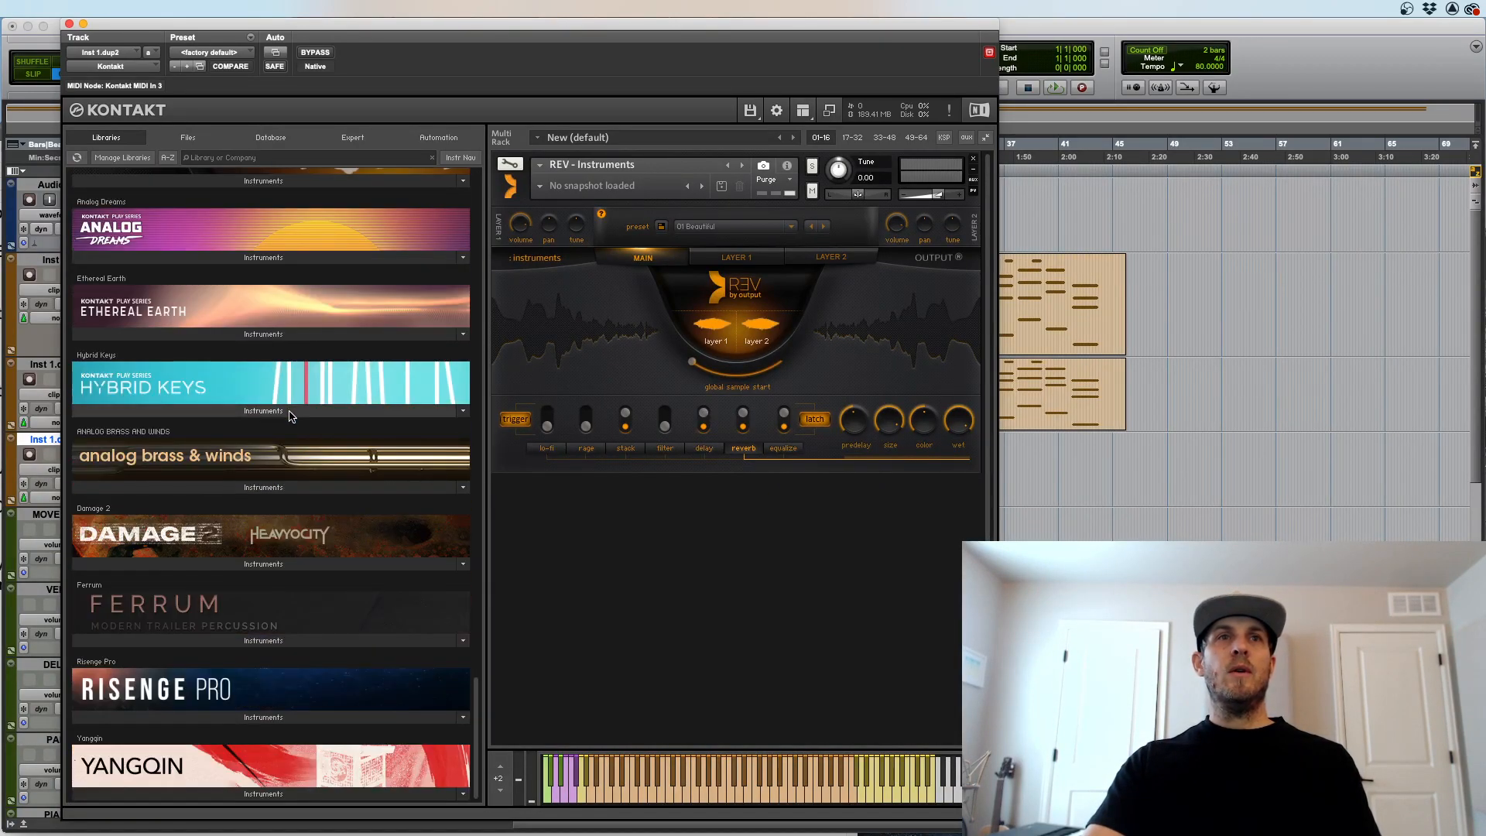
{"action": "scroll", "coordinate": [281, 482], "scroll_direction": "up", "scroll_amount": 10}
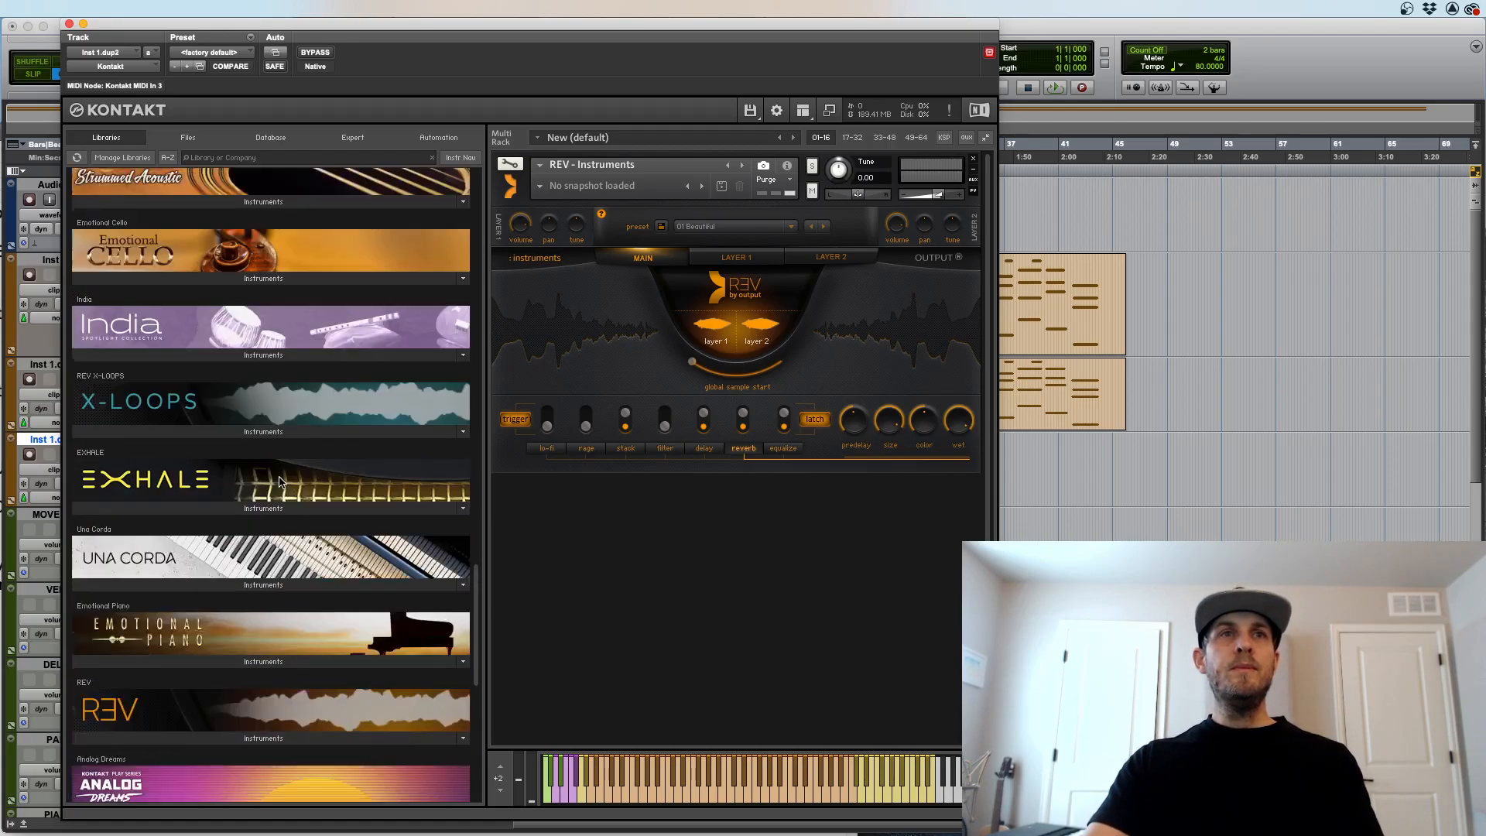
{"action": "scroll", "coordinate": [280, 481], "scroll_direction": "down", "scroll_amount": 4}
{"action": "left_click", "coordinate": [273, 551]}
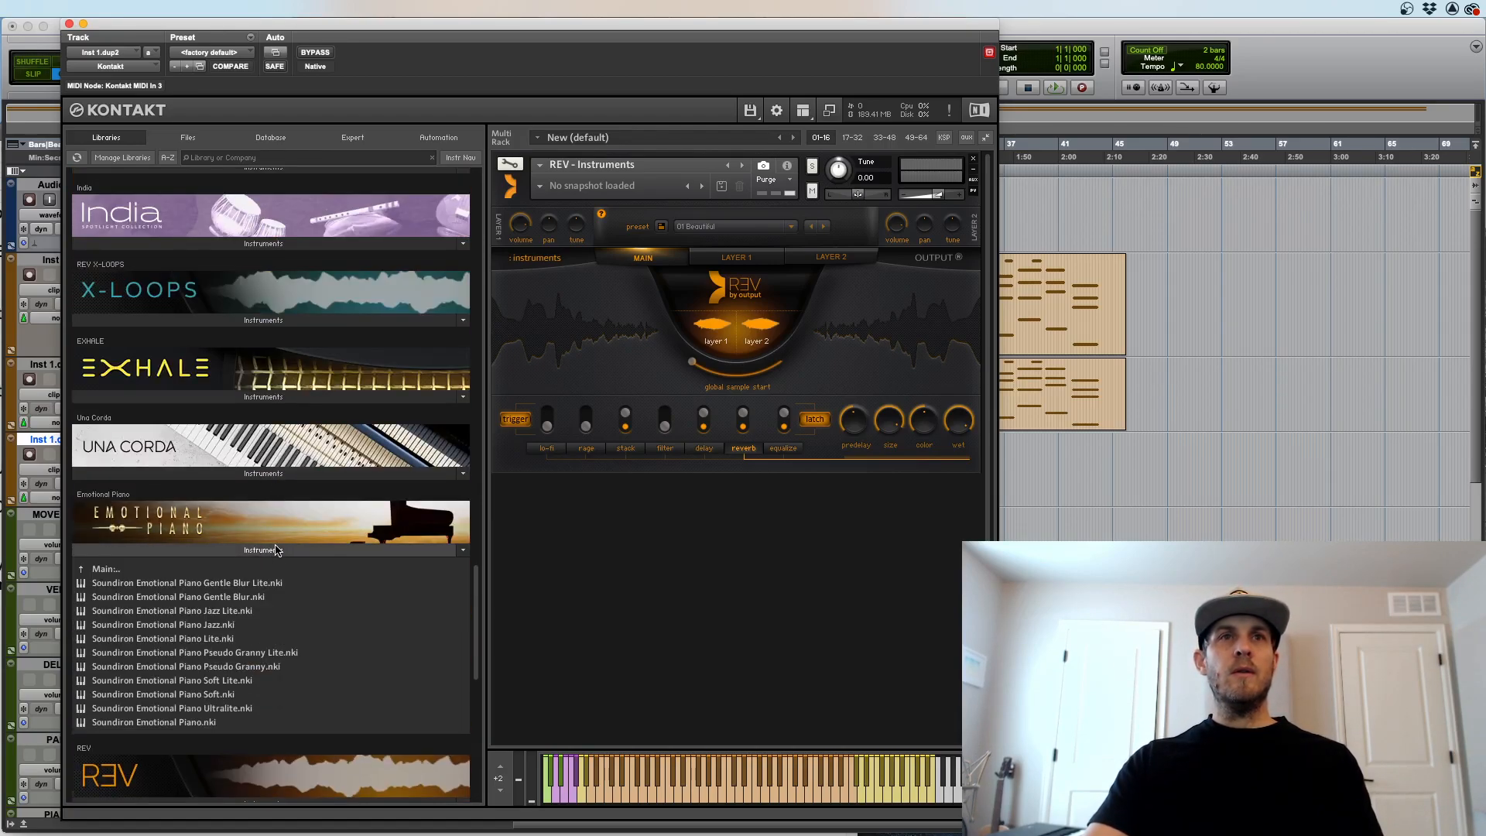
{"action": "left_click", "coordinate": [172, 629]}
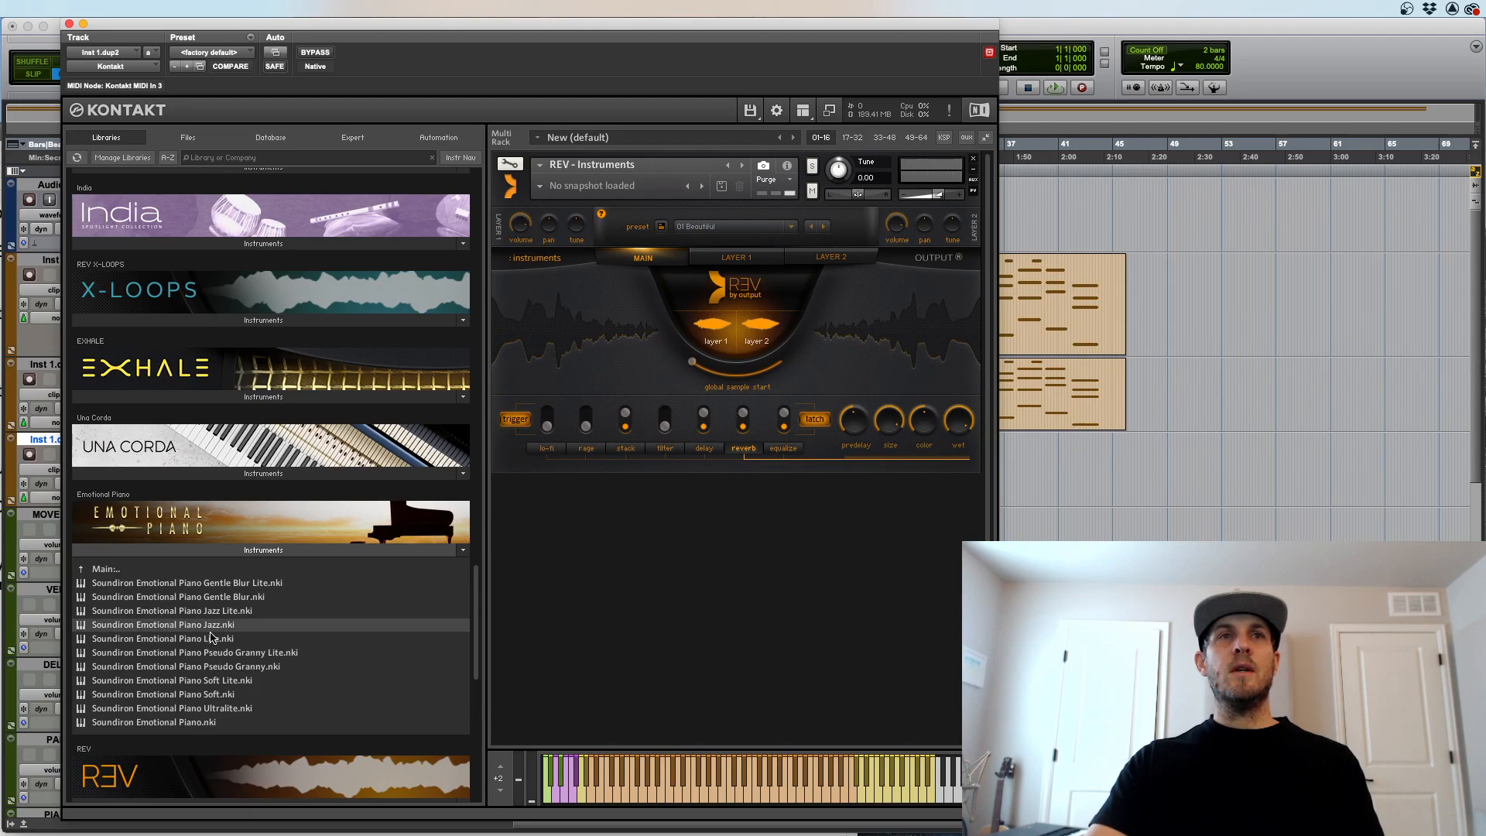
{"action": "left_click_drag", "start_coordinate": [188, 631], "coordinate": [641, 251]}
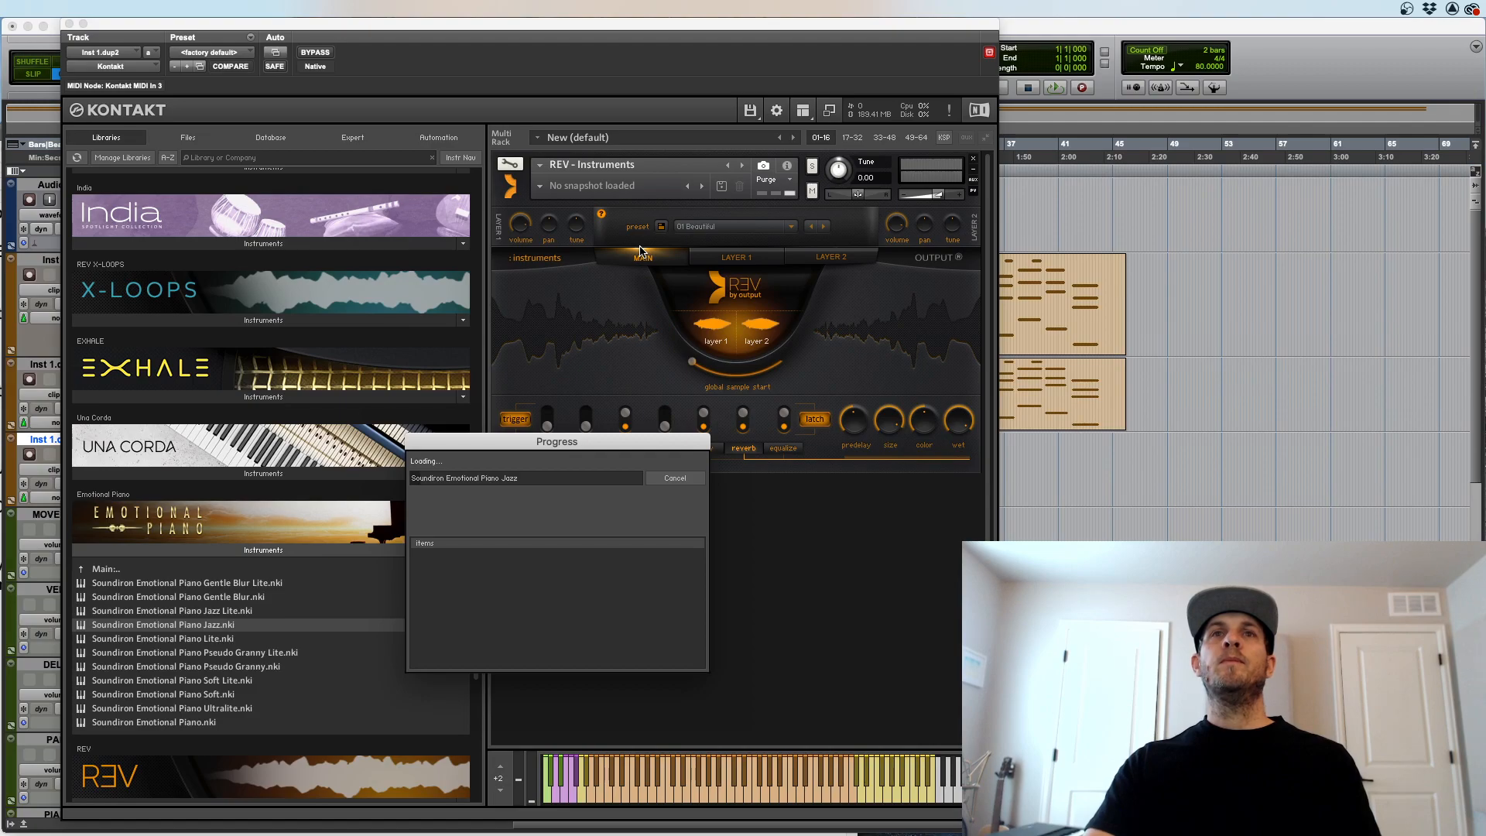
{"action": "left_click_drag", "start_coordinate": [609, 28], "coordinate": [584, 36]}
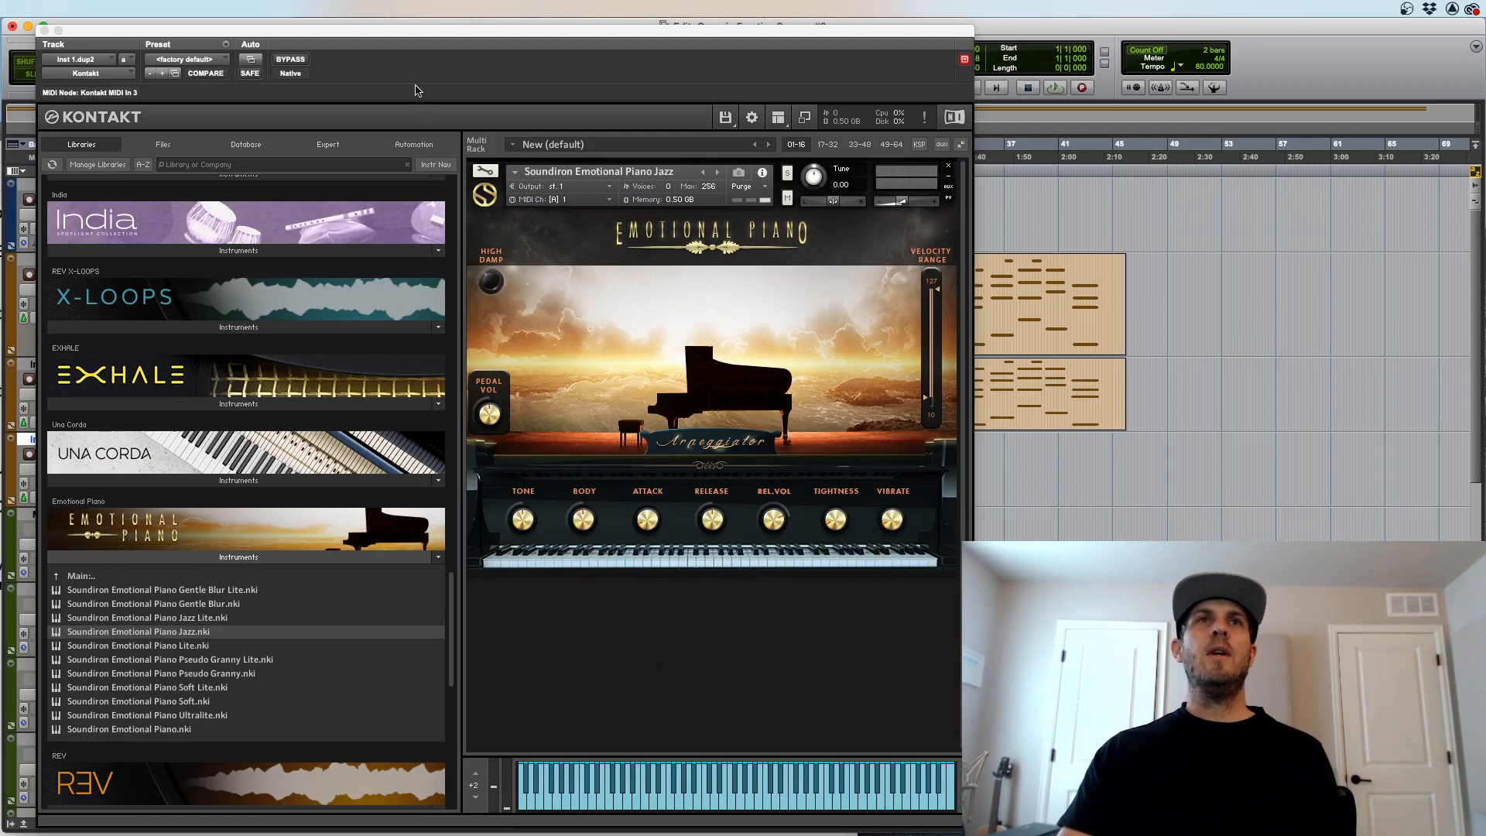
{"action": "left_click_drag", "start_coordinate": [399, 31], "coordinate": [989, 24]}
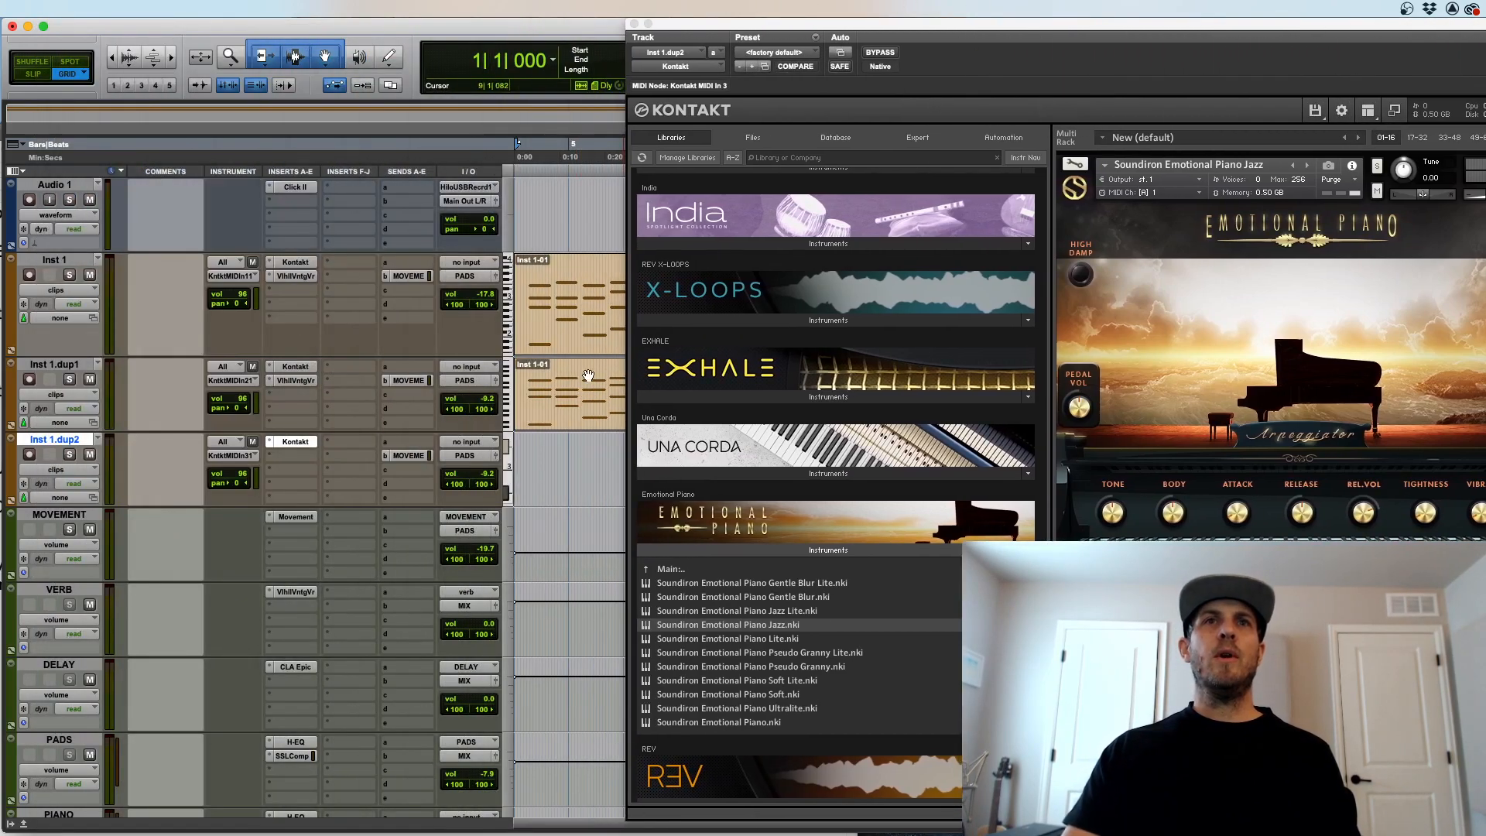
Step: Try to open the MOVEMENT send on Inst 1.dup2 and dismiss the crash report without sending it to Avid
{"action": "left_click", "coordinate": [408, 456]}
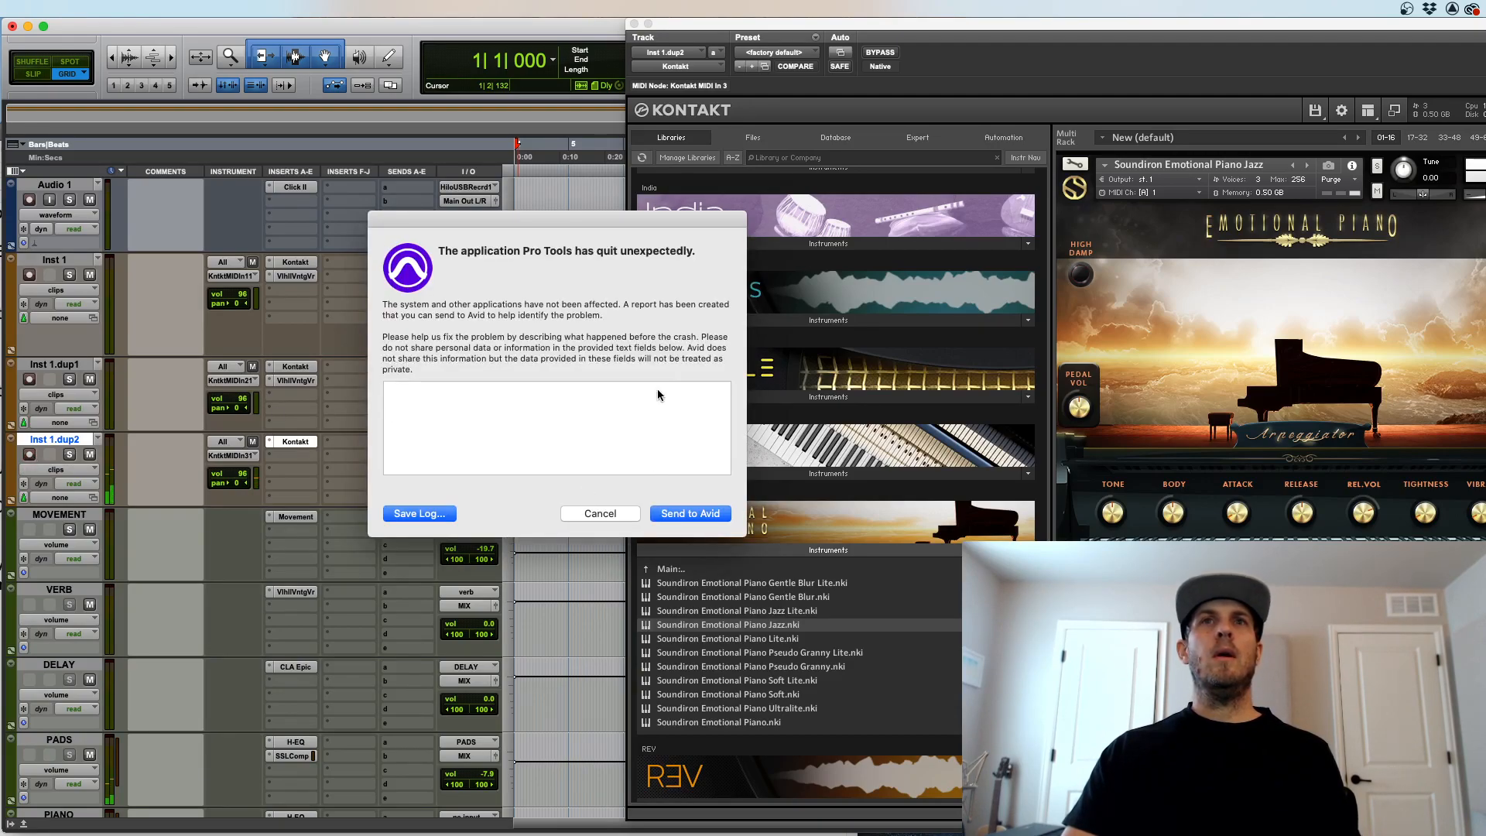
{"action": "left_click_drag", "start_coordinate": [673, 219], "coordinate": [692, 122]}
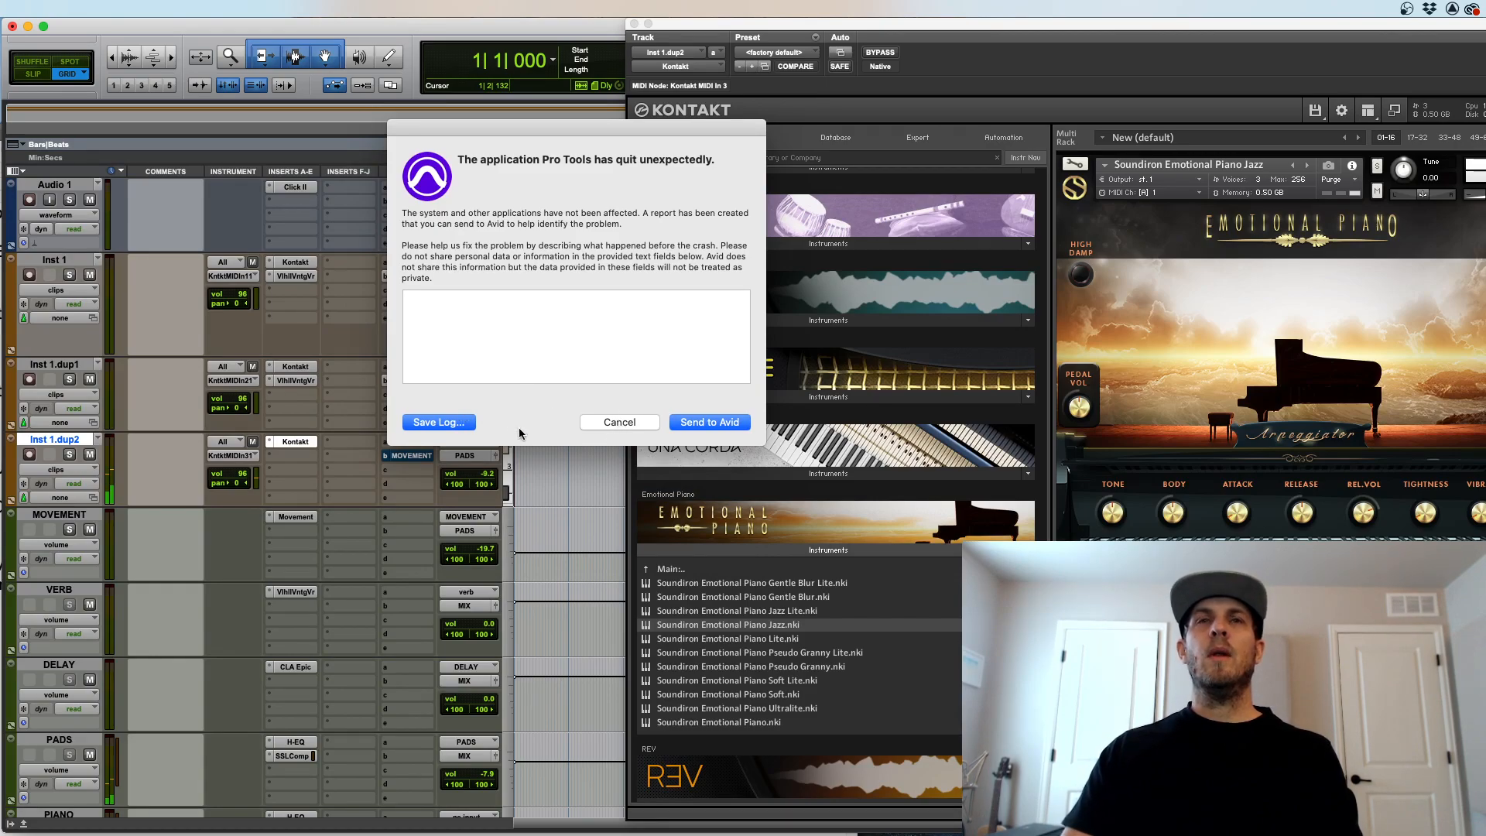
{"action": "left_click", "coordinate": [619, 422]}
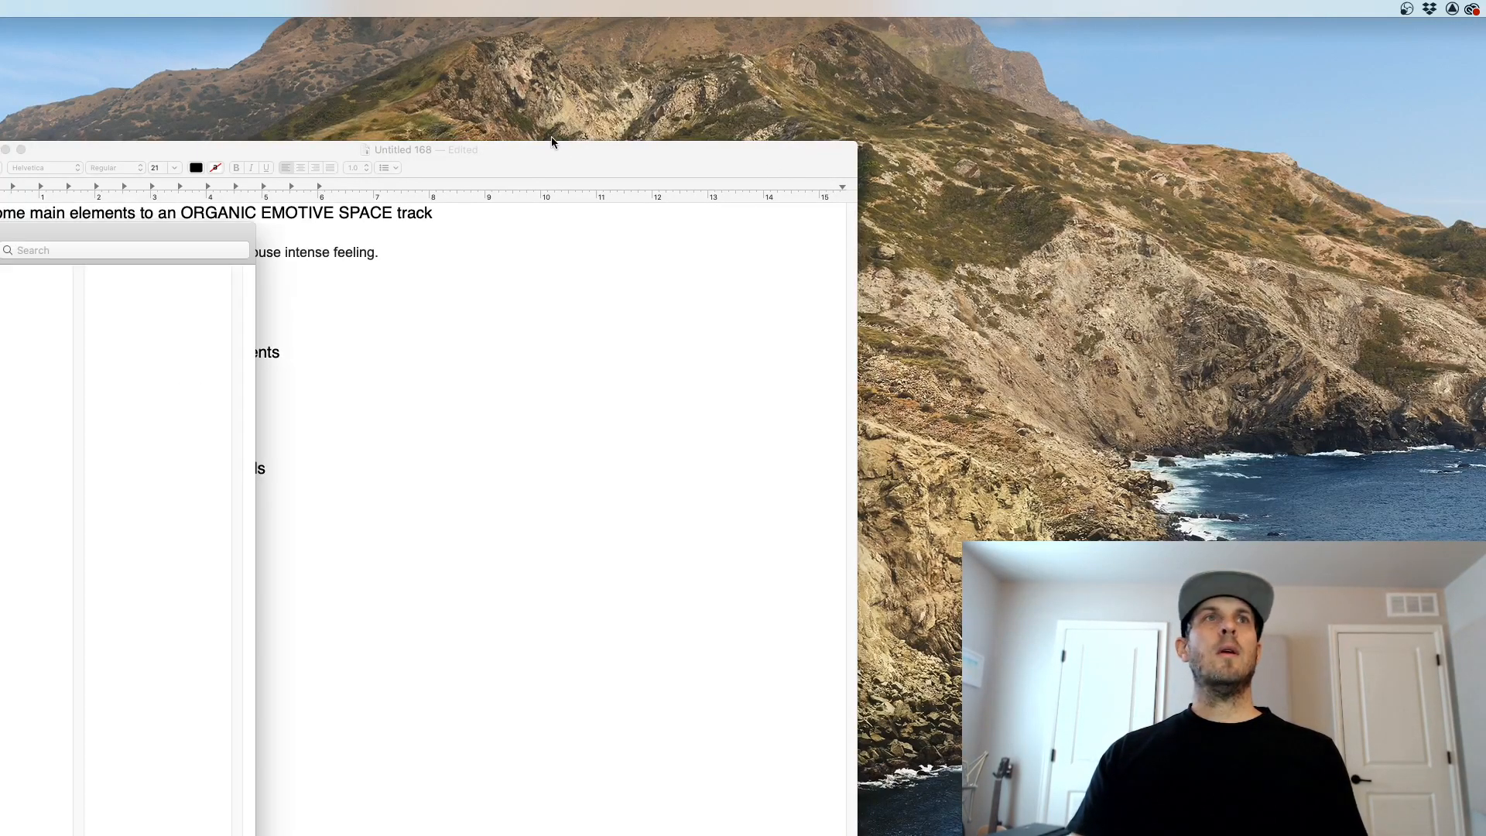
Step: Switch to Finder and open the session folder's Session File Backups subfolder
{"action": "left_click_drag", "start_coordinate": [94, 236], "coordinate": [193, 219]}
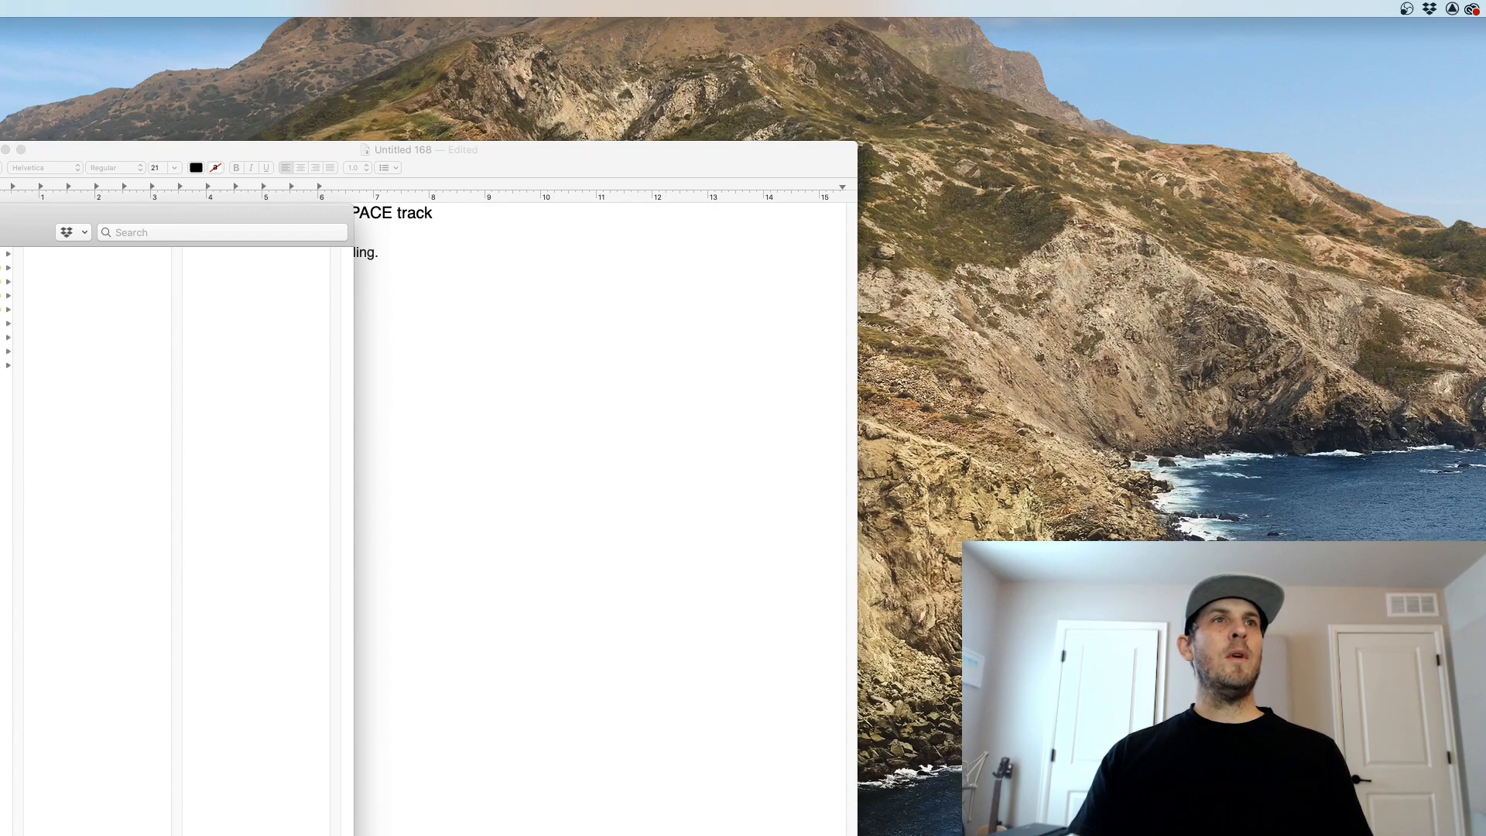
{"action": "left_click", "coordinate": [3, 366]}
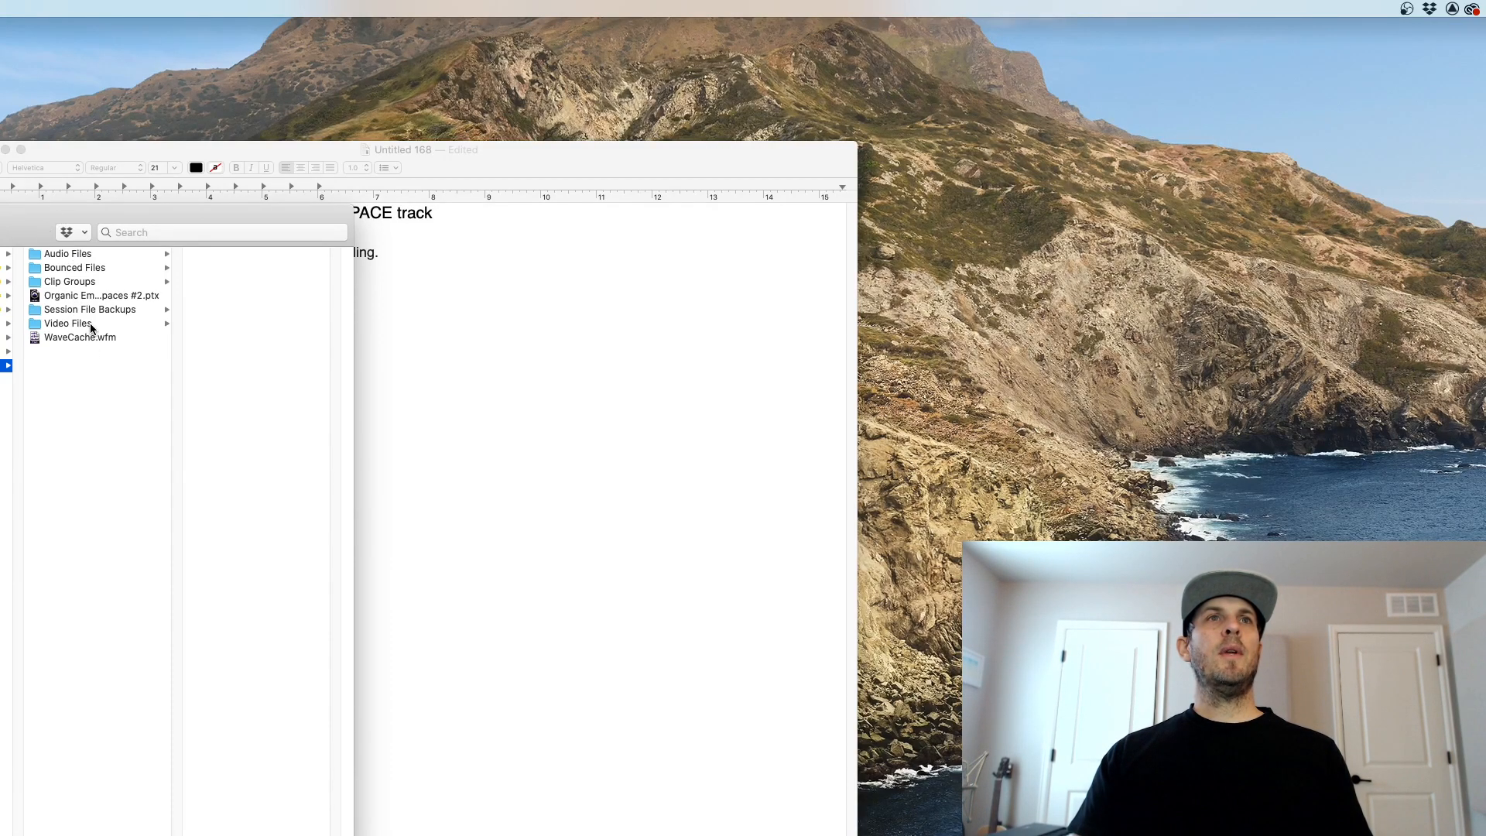
{"action": "left_click", "coordinate": [82, 271]}
{"action": "left_click", "coordinate": [90, 312]}
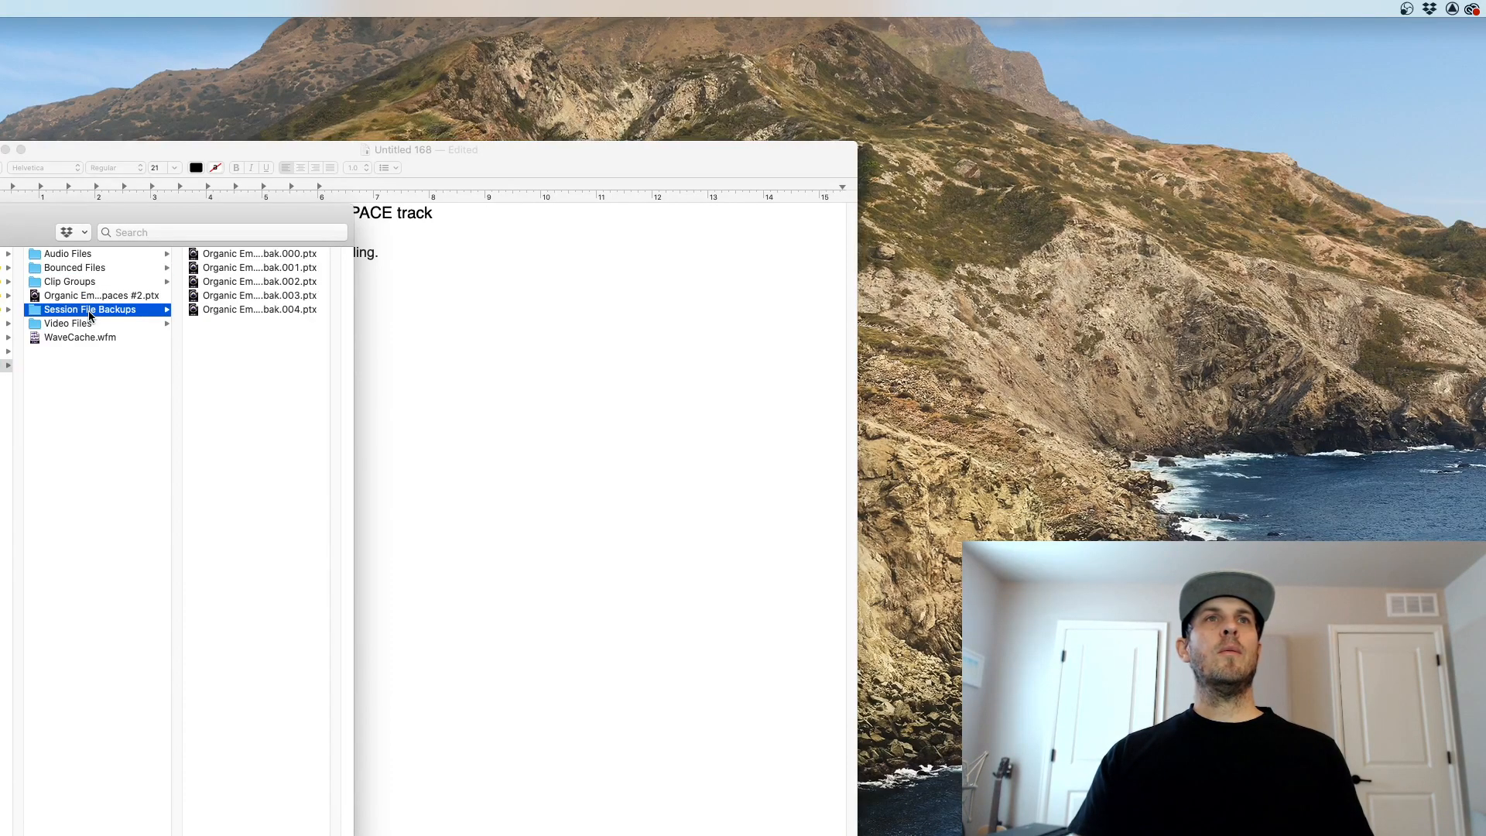
Step: Compare the dates of the backup sessions and open Organic Emotive Spaces #2.bak.004.ptx in Pro Tools
{"action": "left_click", "coordinate": [238, 309]}
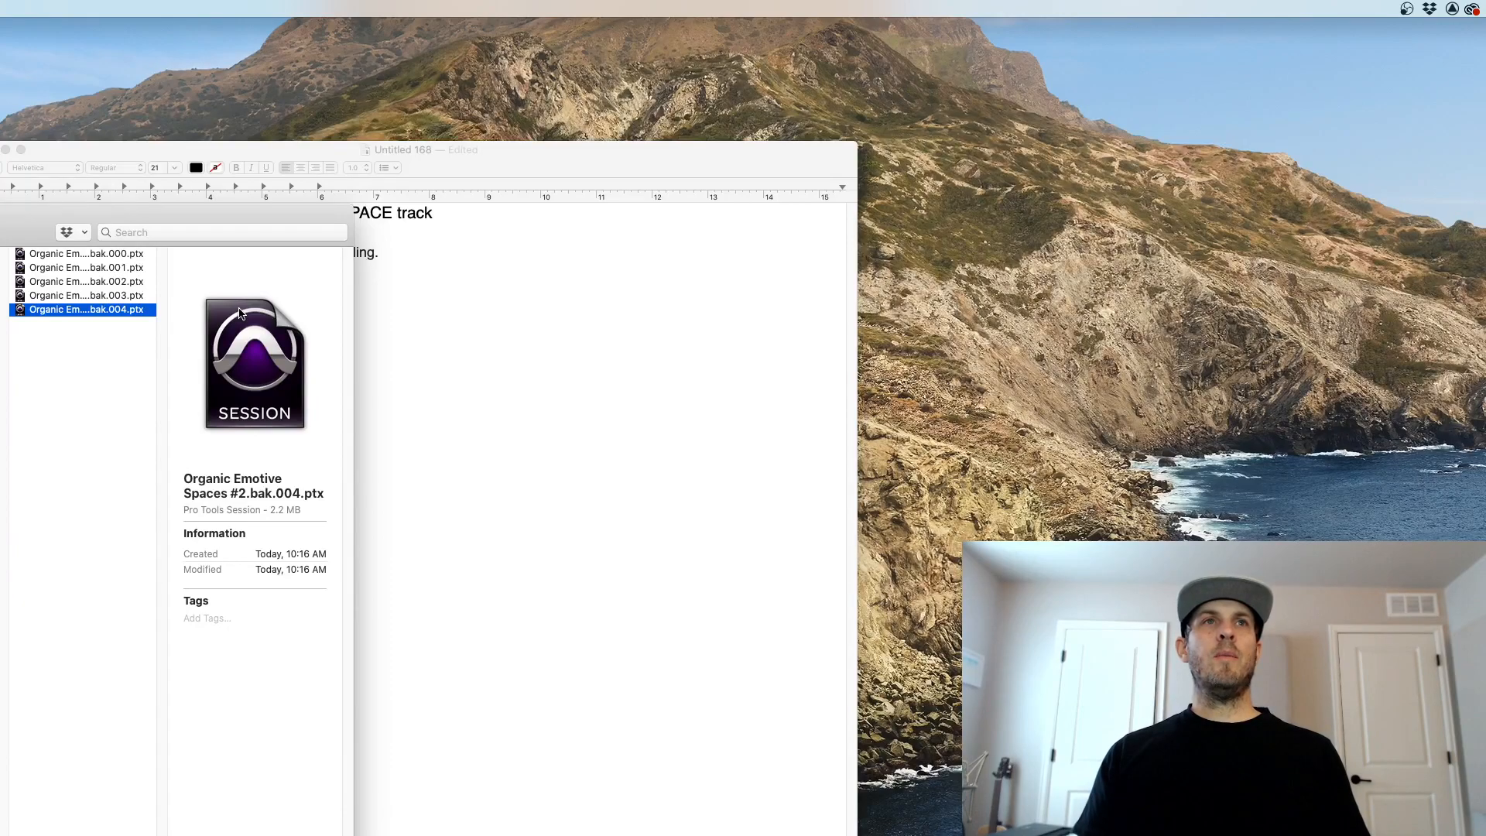
{"action": "key", "text": "Up"}
{"action": "key", "text": "Up"}
{"action": "key", "text": "Up"}
{"action": "key", "text": "Up"}
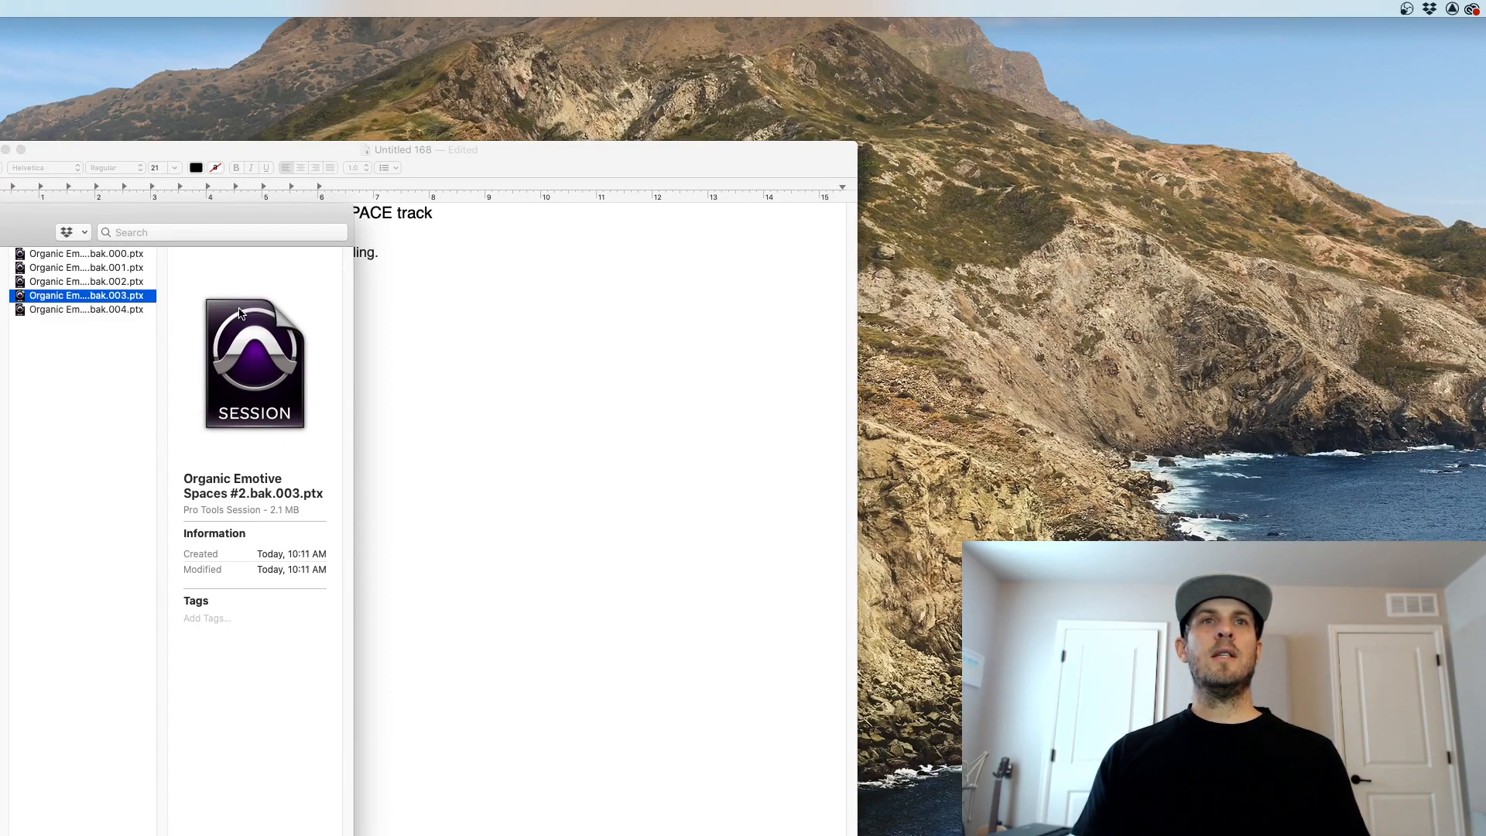
{"action": "key", "text": "Down"}
{"action": "key", "text": "Down"}
{"action": "key", "text": "Down"}
{"action": "key", "text": "Down"}
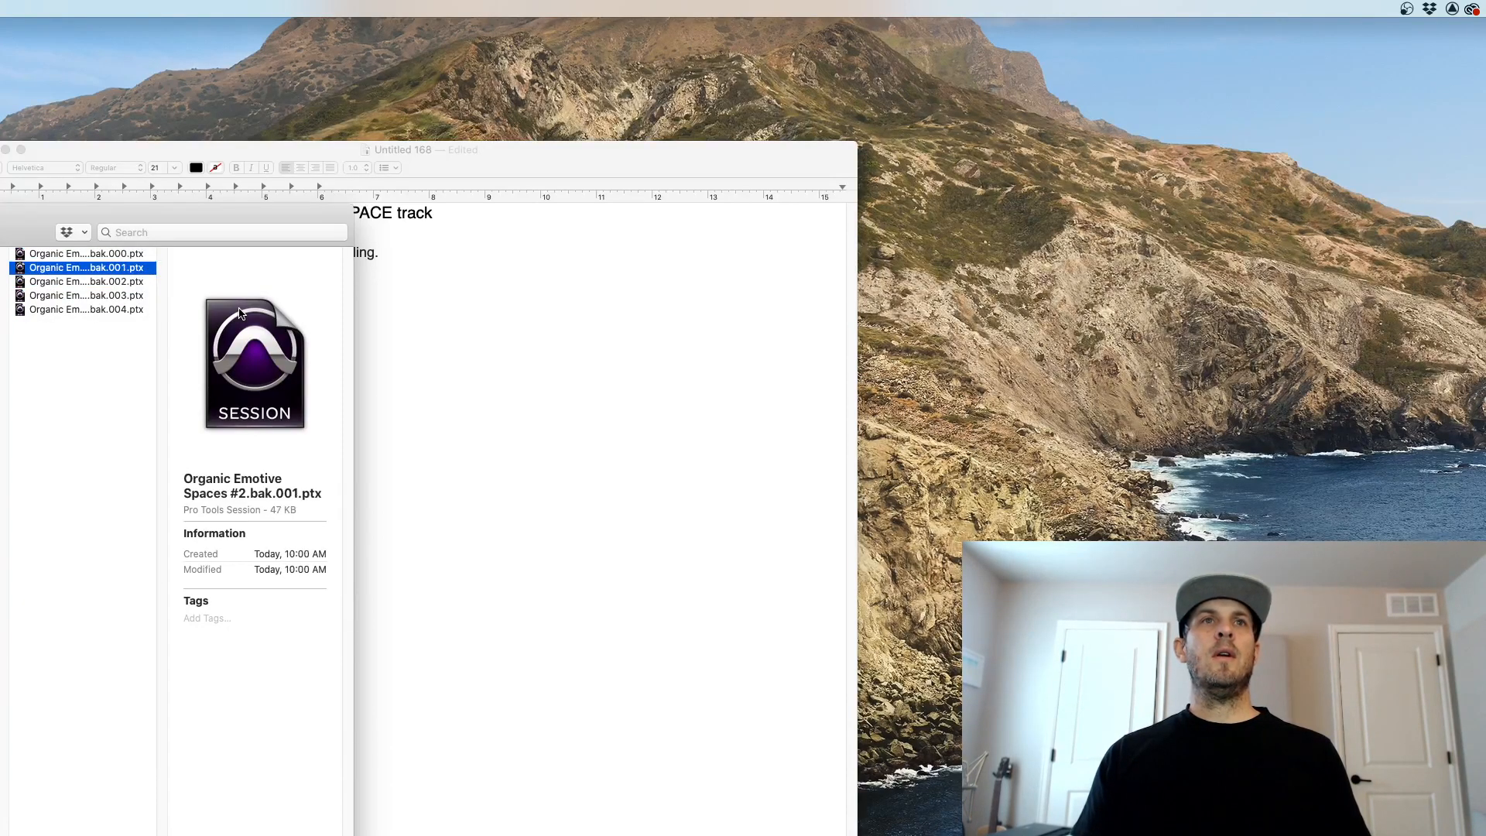
{"action": "double_click", "coordinate": [104, 311]}
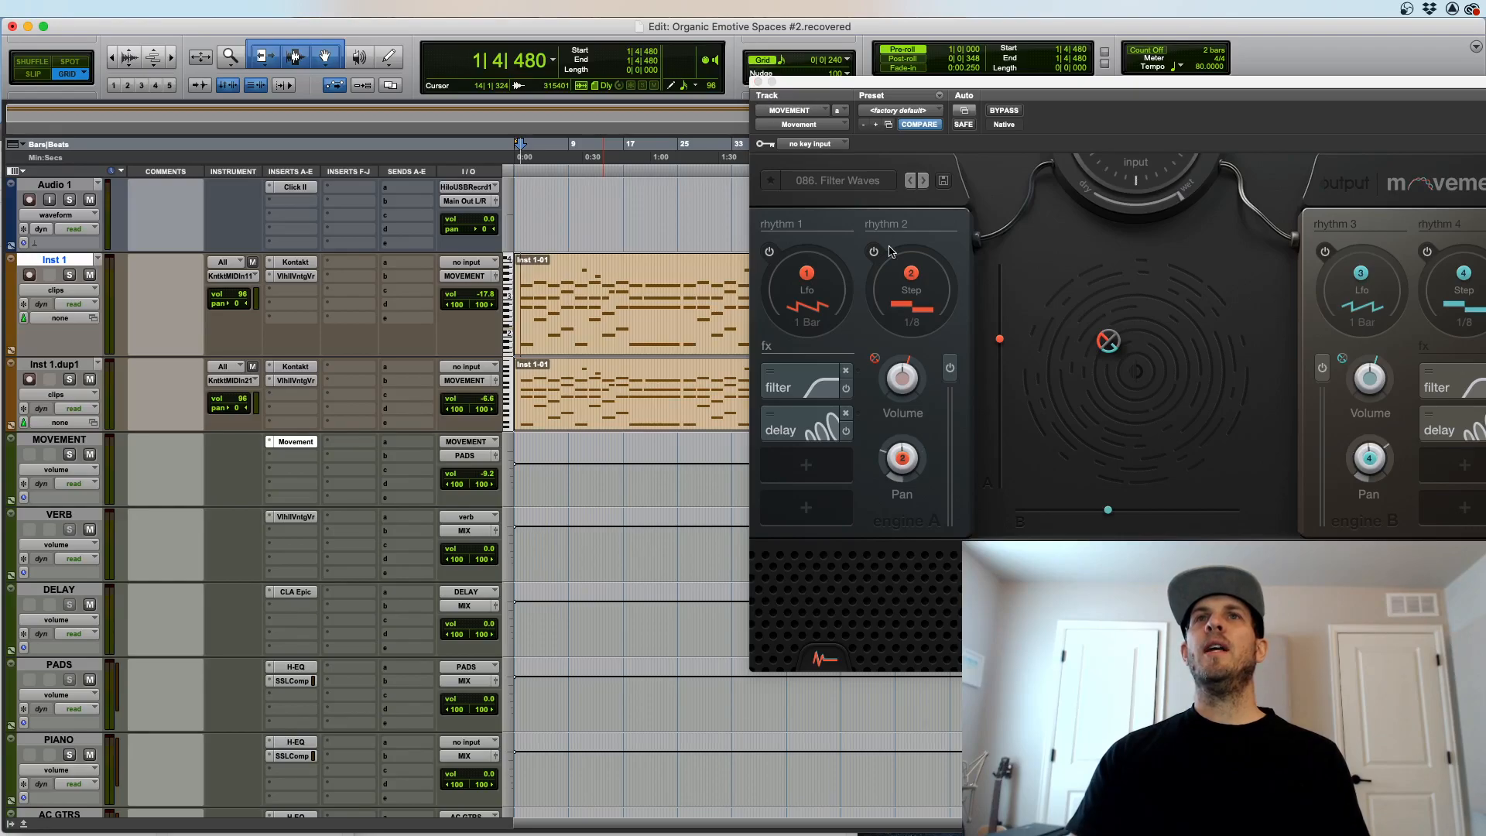
Step: Close the Movement plug-in window and route the outputs of Inst 1 and Inst 1.dup1 to the PADS bus
{"action": "left_click", "coordinate": [759, 82]}
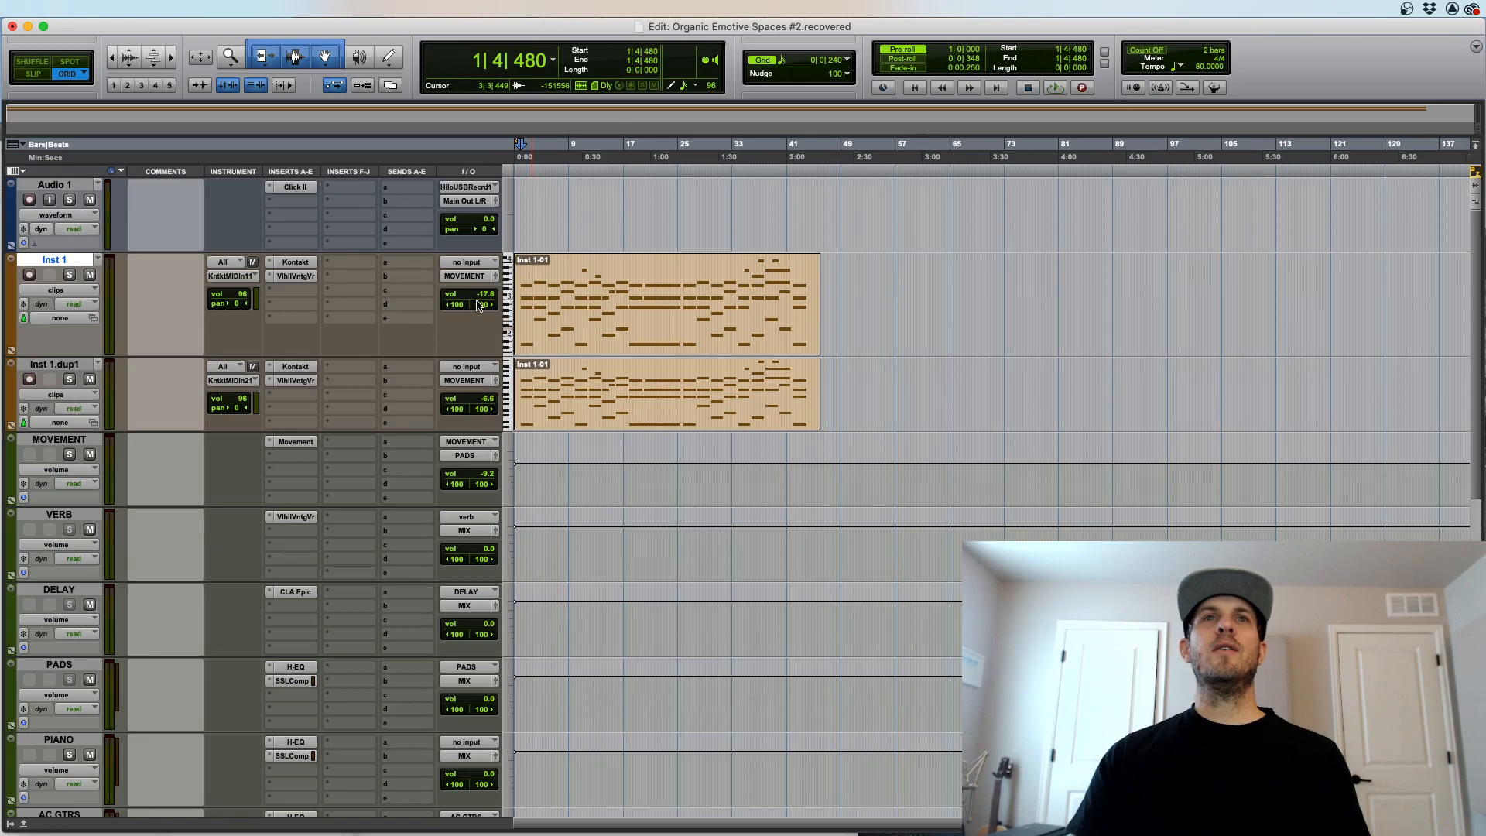
{"action": "left_click", "coordinate": [55, 364], "text": "shift"}
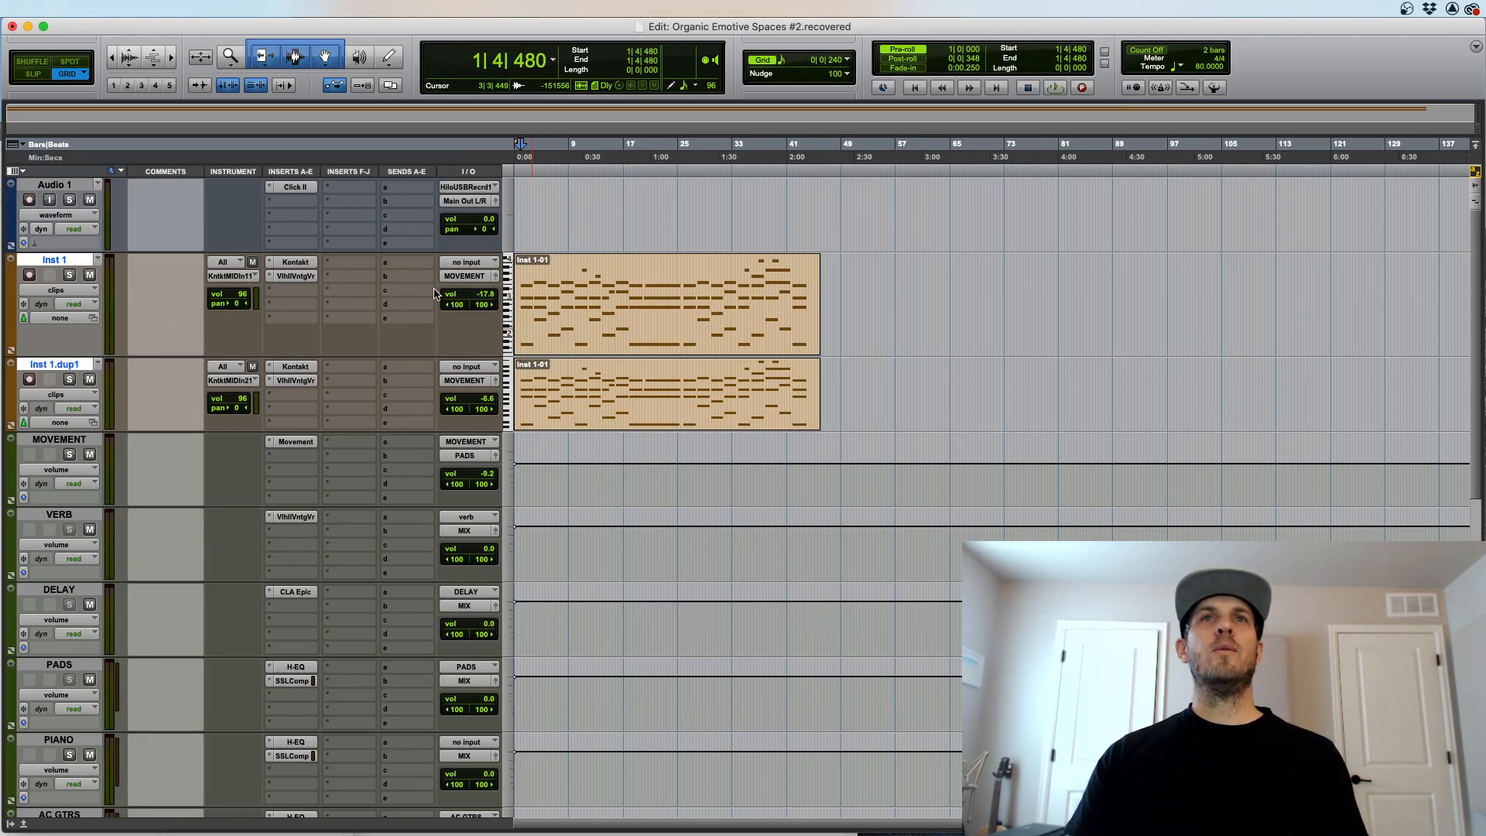
{"action": "left_click", "coordinate": [467, 277]}
{"action": "mouse_move", "coordinate": [474, 296]}
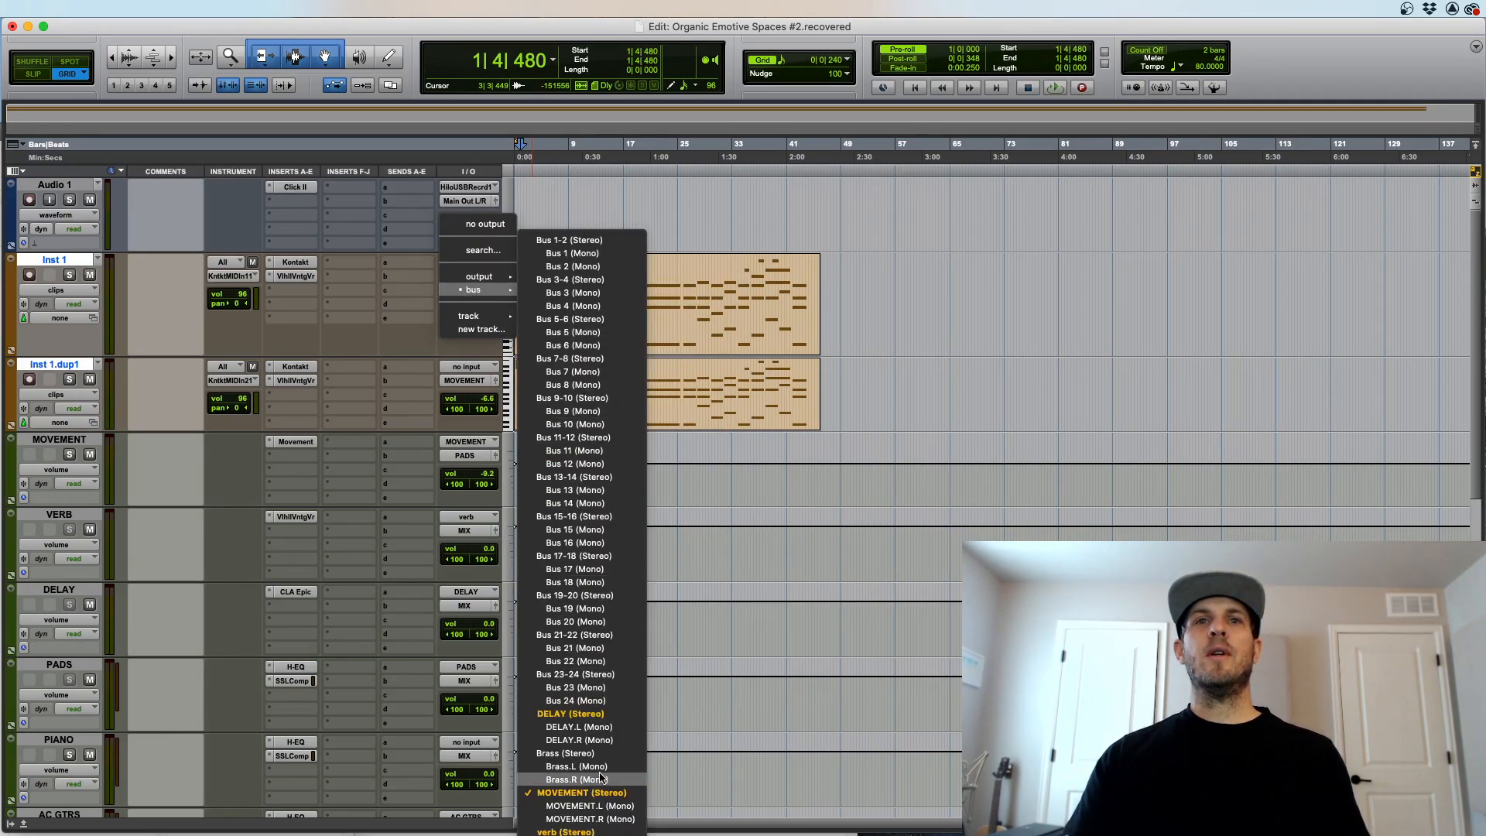
{"action": "left_click", "coordinate": [569, 835]}
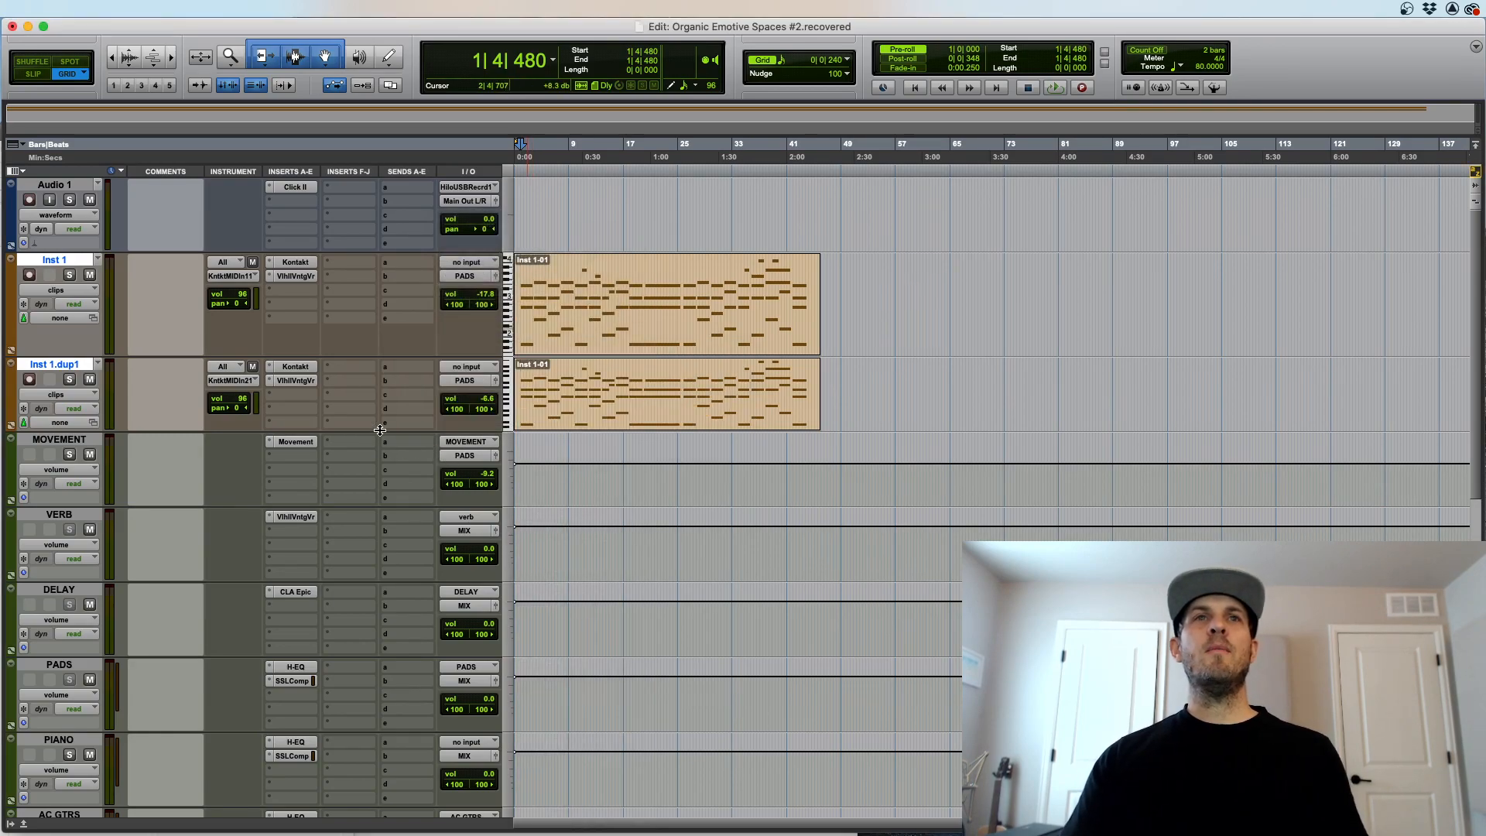
Step: Add a send to the MOVEMENT stereo bus in slot b of both instrument tracks and raise its level
{"action": "left_click", "coordinate": [418, 277]}
{"action": "mouse_move", "coordinate": [464, 290]}
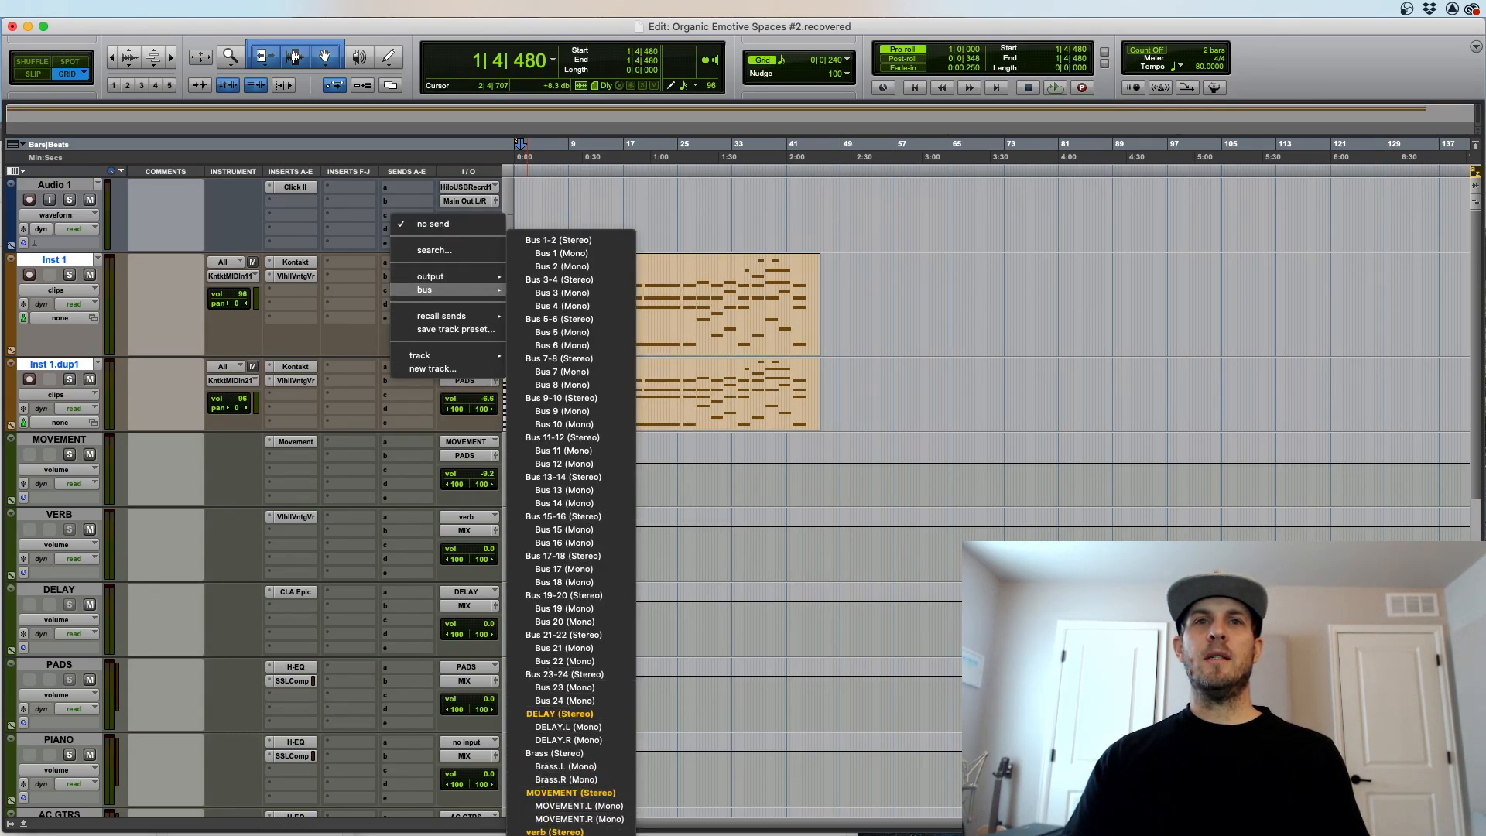
{"action": "left_click", "coordinate": [571, 793], "text": "alt+shift"}
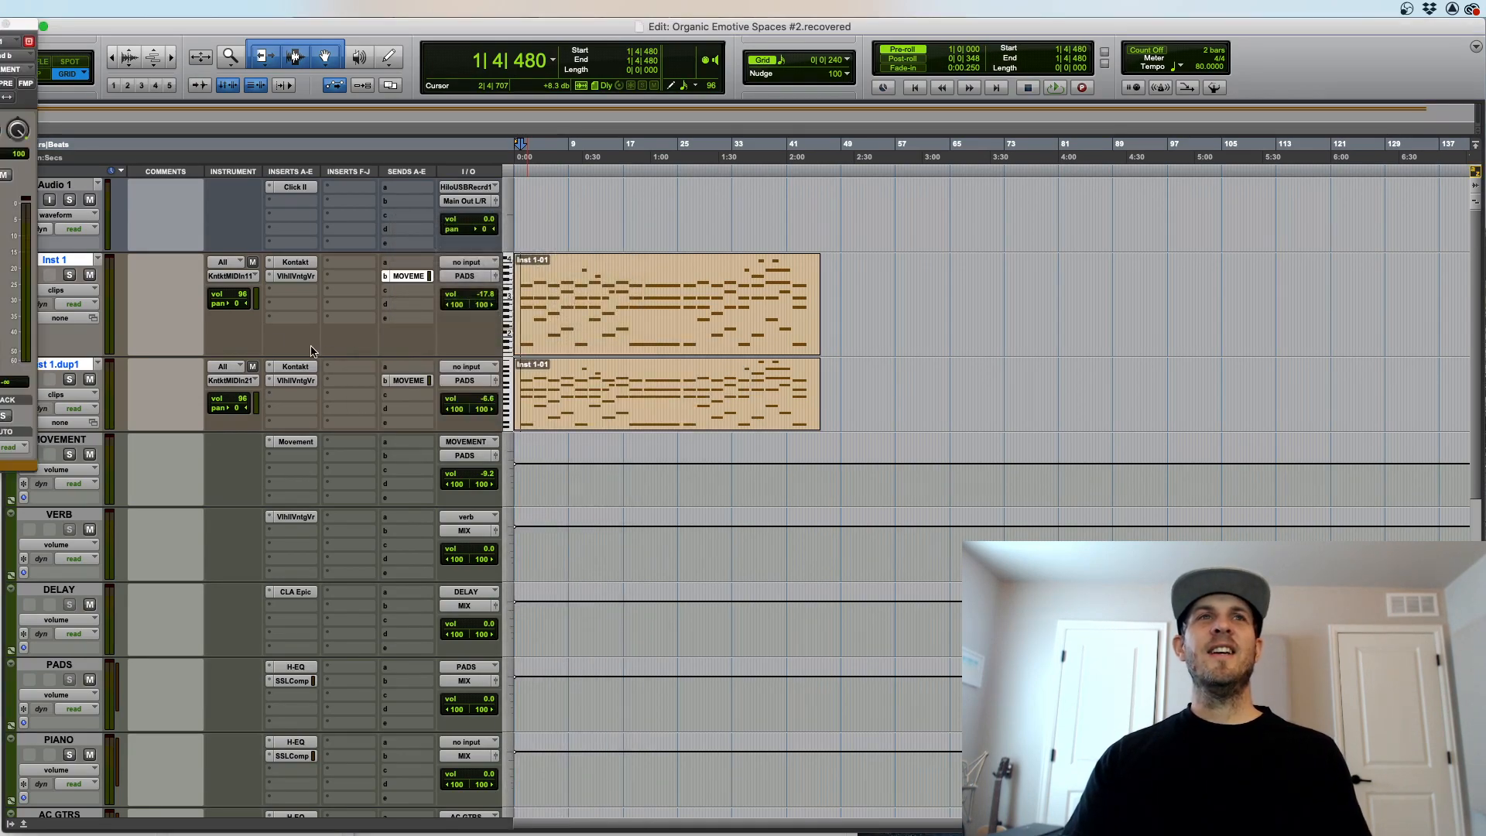
{"action": "left_click_drag", "start_coordinate": [23, 26], "coordinate": [224, 26]}
{"action": "left_click_drag", "start_coordinate": [192, 355], "coordinate": [194, 273]}
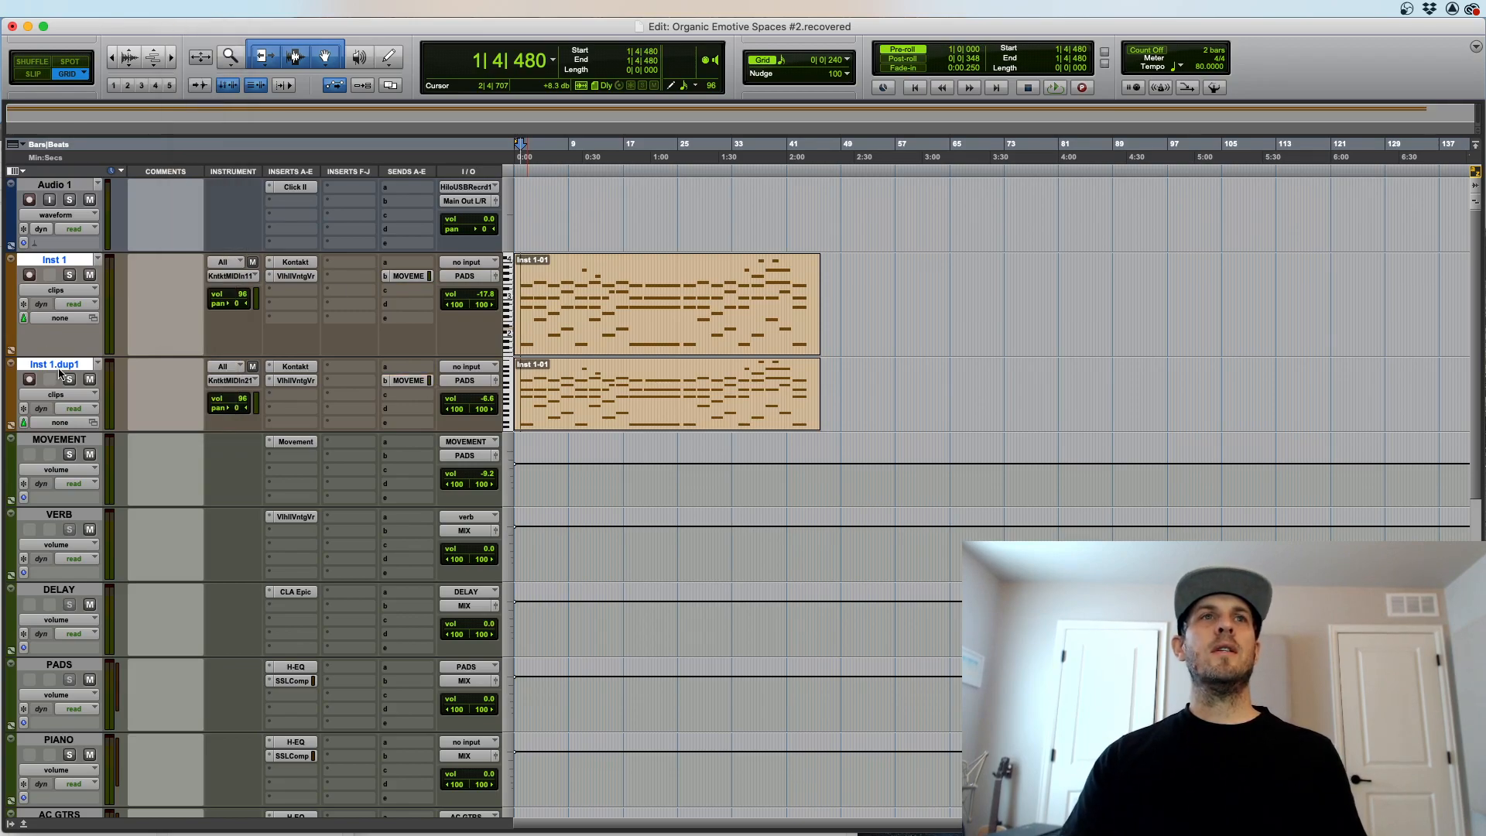
Step: Duplicate the Inst 1.dup1 track once with all its data and delete the MIDI clip from the copy
{"action": "left_click", "coordinate": [64, 365]}
{"action": "key", "text": "alt+shift+d"}
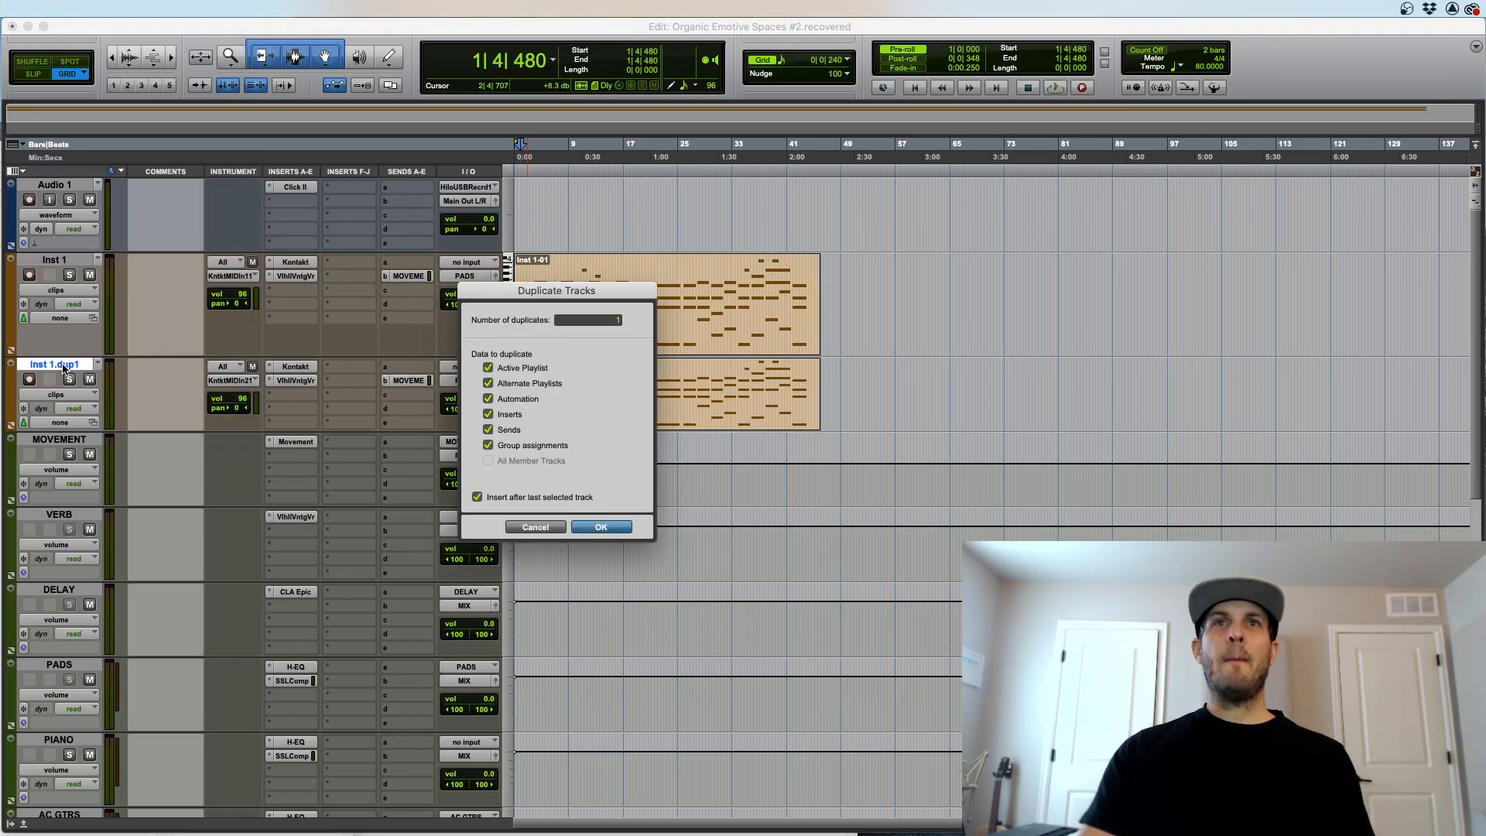
{"action": "key", "text": "Return"}
{"action": "left_click", "coordinate": [604, 472]}
{"action": "key", "text": "Delete"}
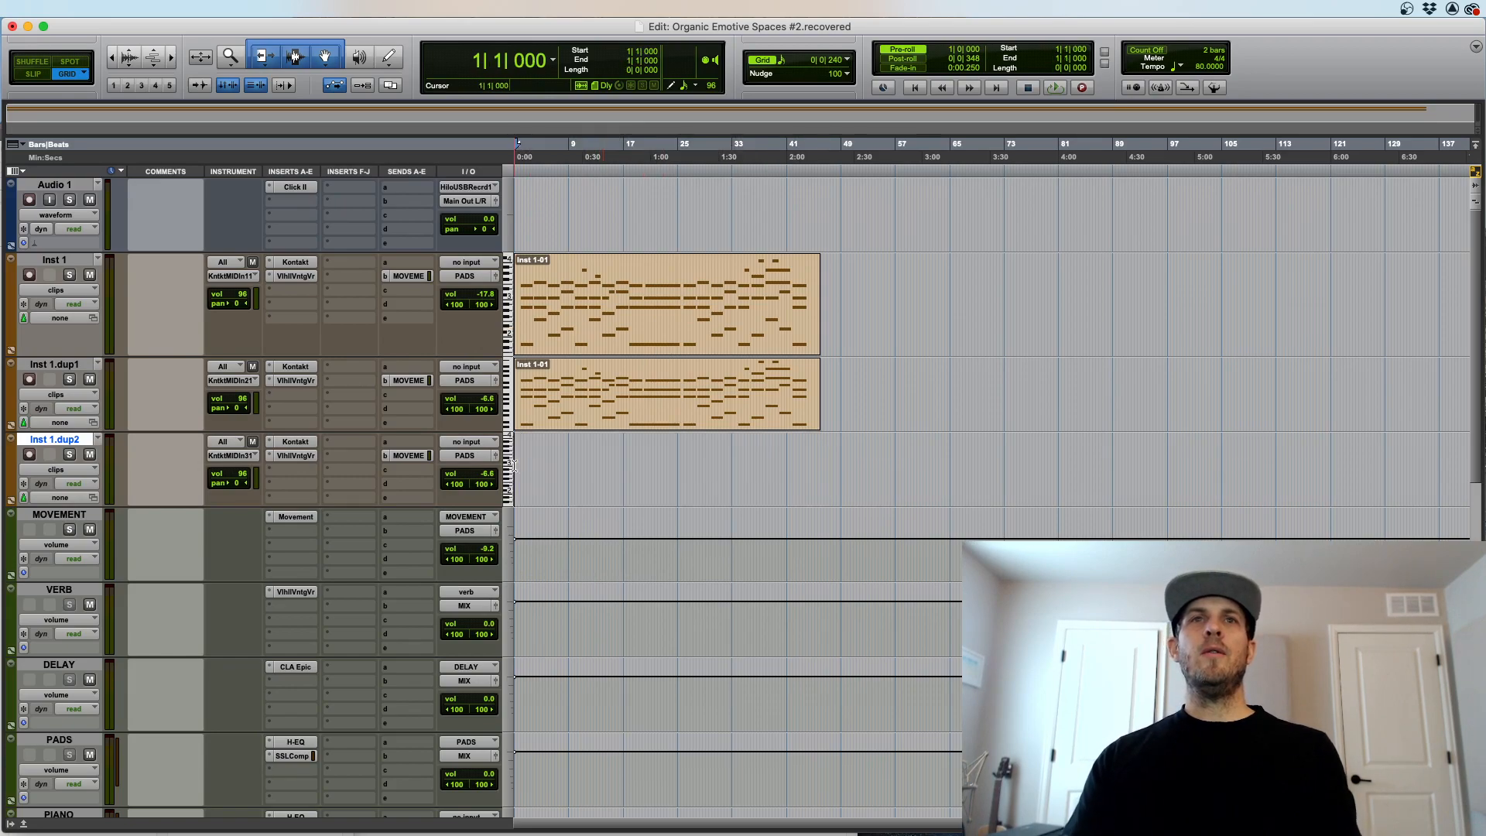
Step: Mute the MOVEMENT send on Inst 1.dup2 and remove the reverb insert below its Kontakt instrument
{"action": "left_click", "coordinate": [389, 456]}
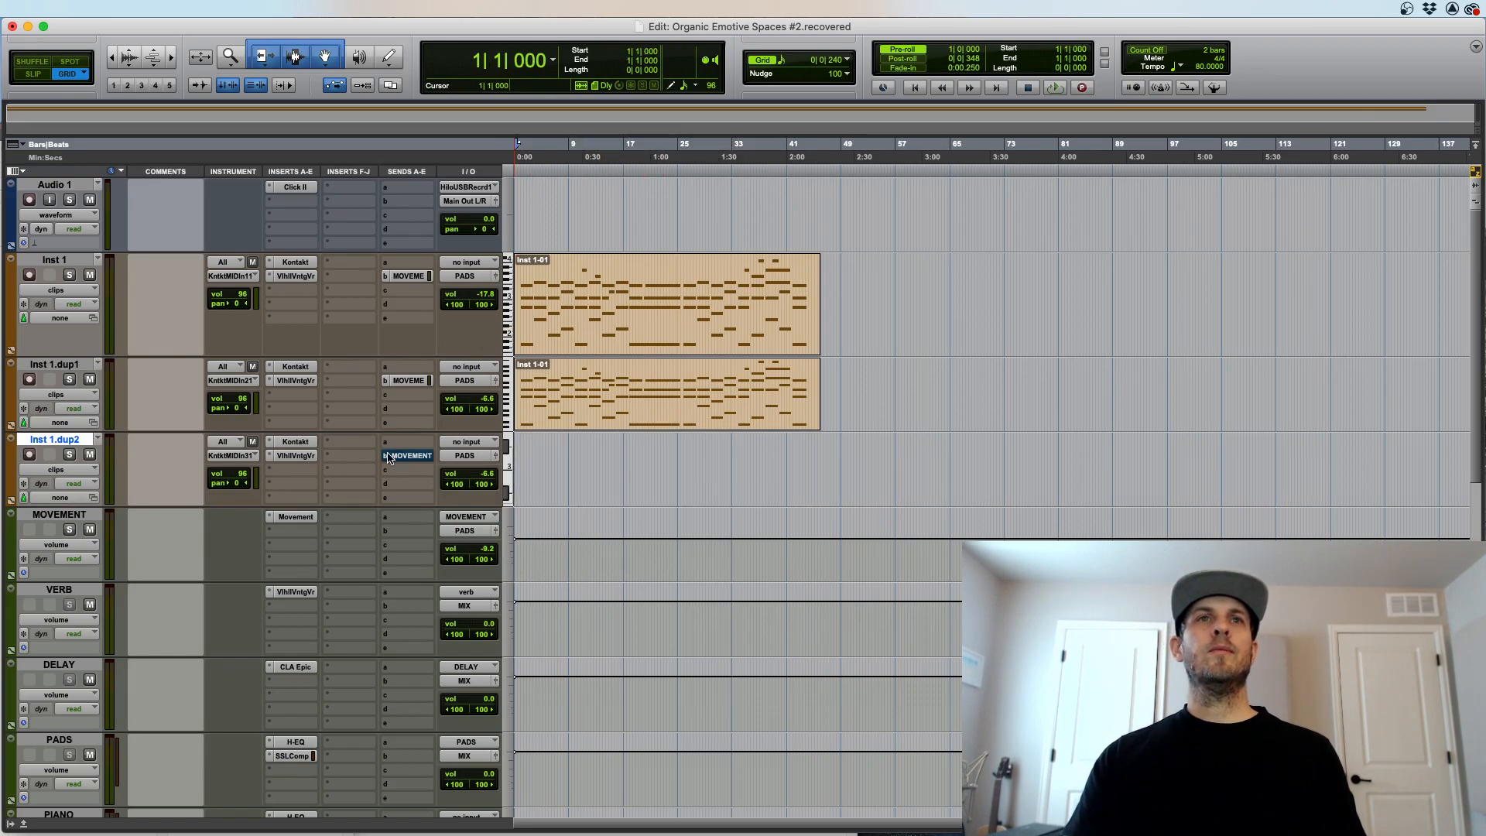
{"action": "left_click", "coordinate": [270, 462]}
{"action": "left_click", "coordinate": [306, 365]}
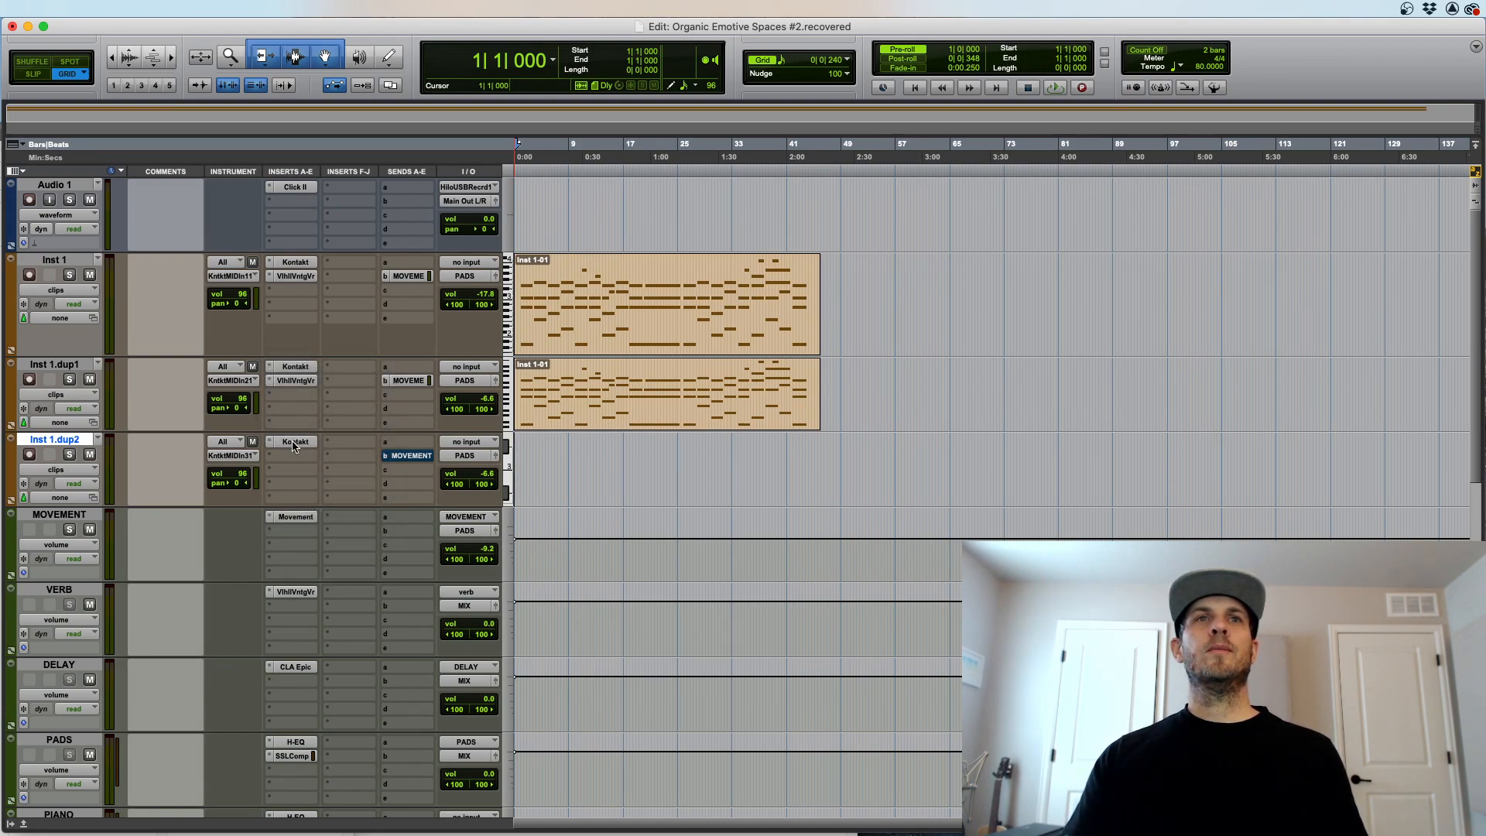
Step: Open Kontakt on Inst 1.dup2 and load Soundiron Emotional Piano Jazz.nki from the Emotional Piano library in place of REV
{"action": "left_click", "coordinate": [294, 442]}
{"action": "left_click_drag", "start_coordinate": [949, 80], "coordinate": [369, 22]}
{"action": "scroll", "coordinate": [269, 603], "scroll_direction": "down", "scroll_amount": 10}
{"action": "scroll", "coordinate": [270, 603], "scroll_direction": "down", "scroll_amount": 15}
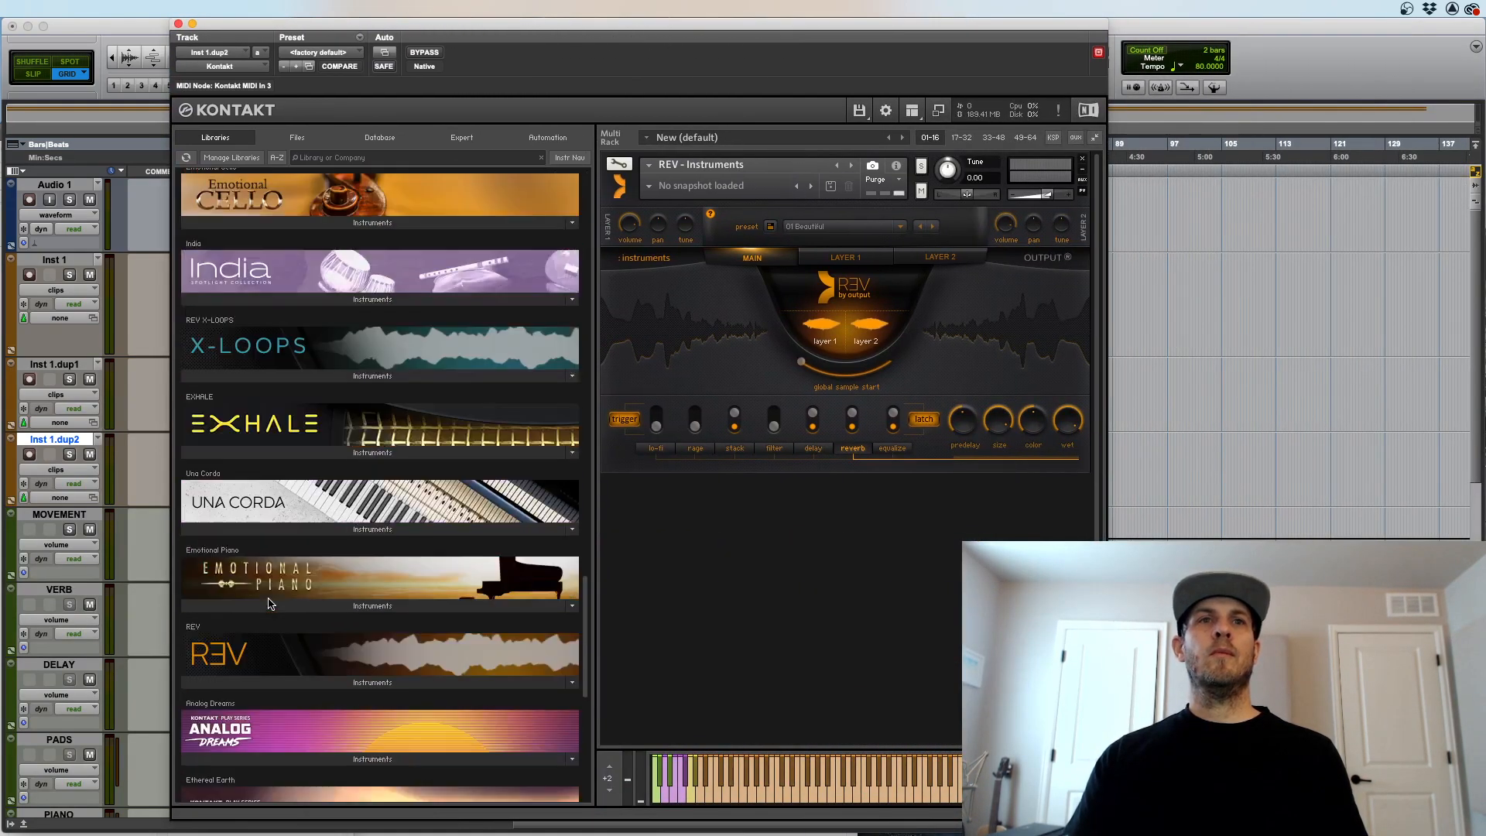
{"action": "scroll", "coordinate": [269, 603], "scroll_direction": "up", "scroll_amount": 6}
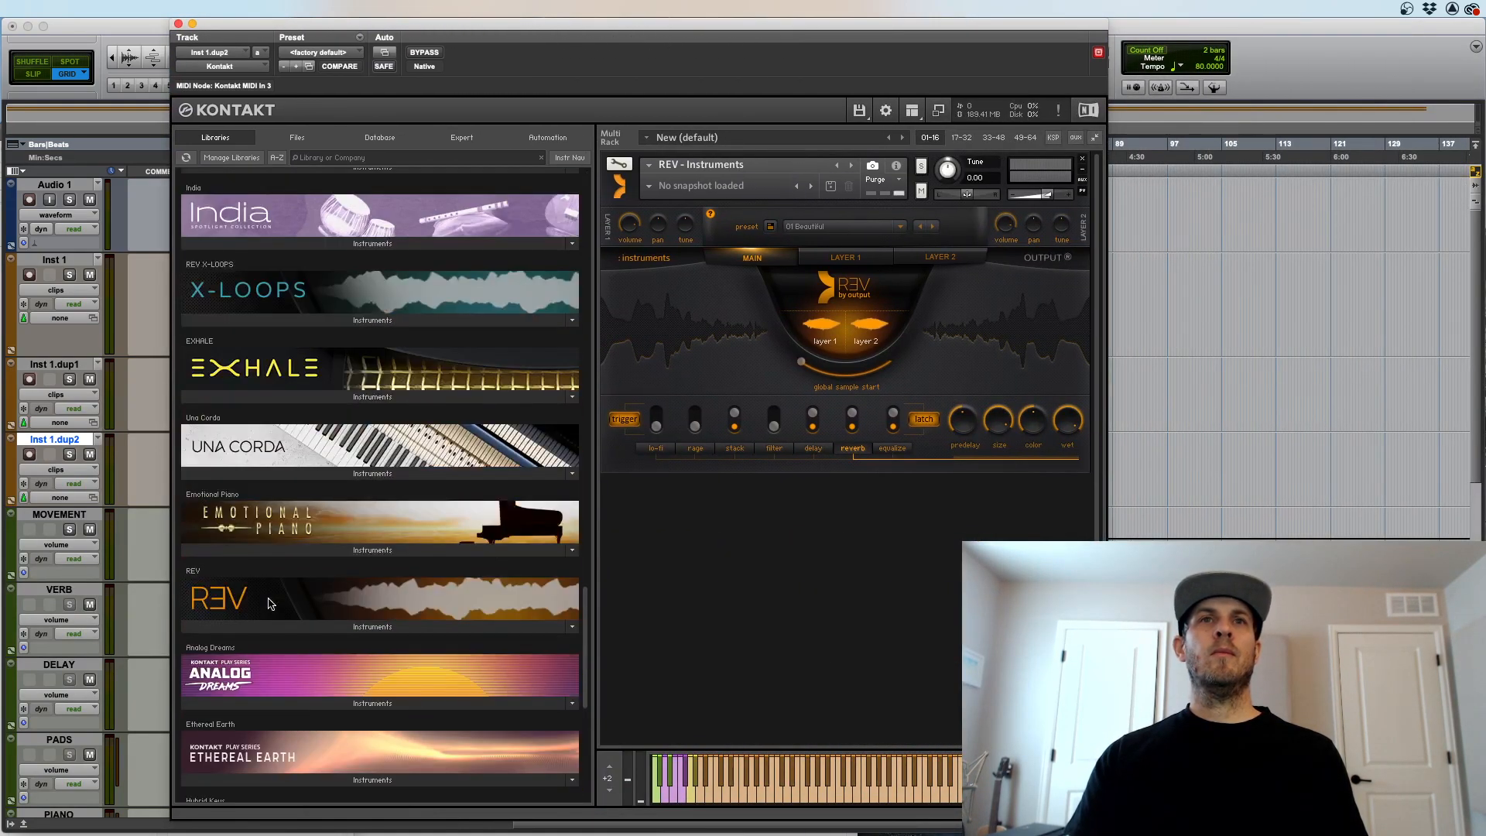
{"action": "left_click", "coordinate": [373, 549]}
{"action": "left_click_drag", "start_coordinate": [695, 502], "coordinate": [736, 279]}
{"action": "left_click", "coordinate": [118, 29]}
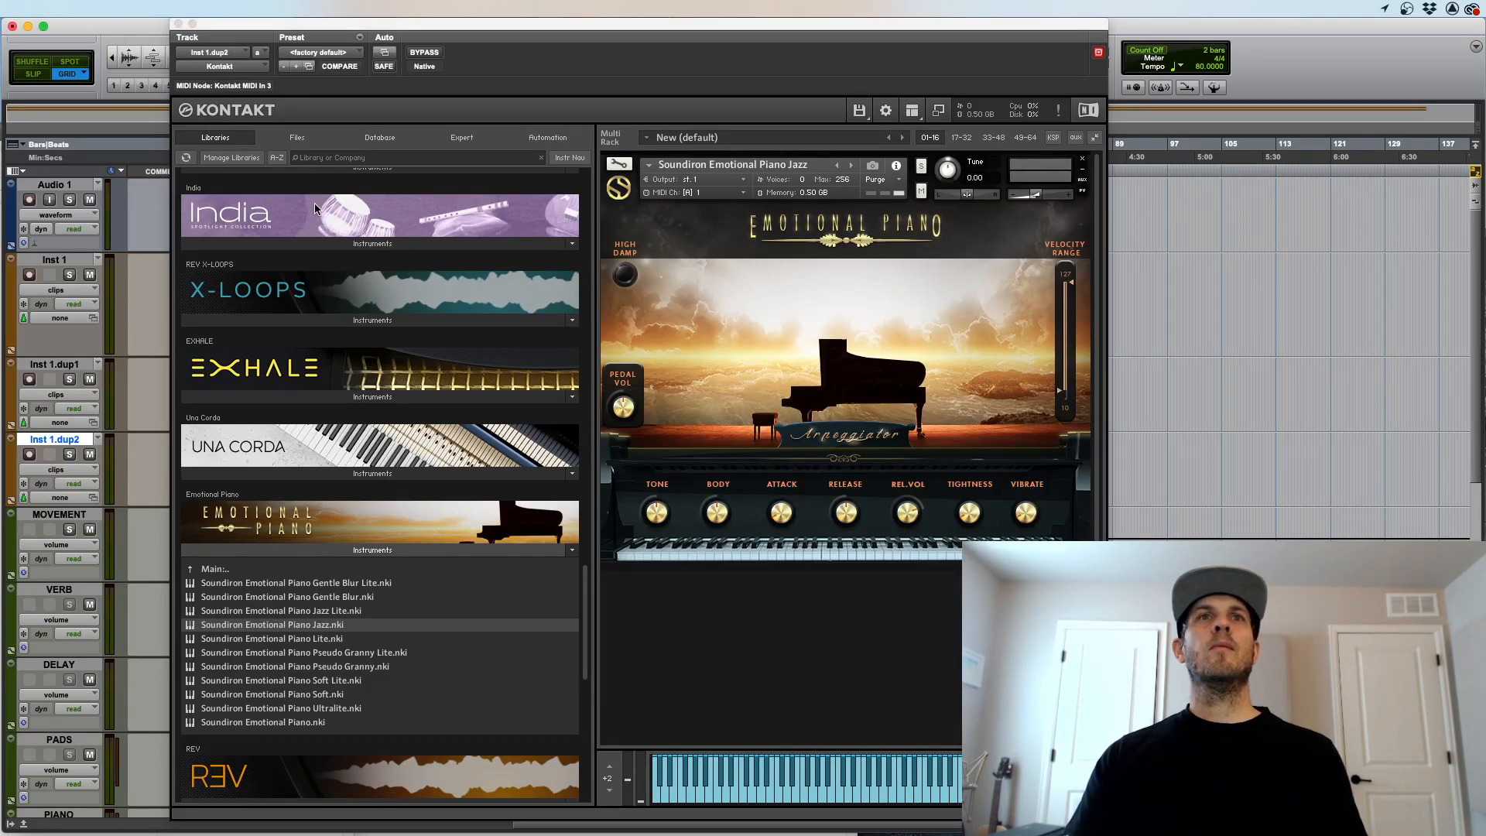
Step: Save the recovered session as Organic Emotive Spaces #2, replacing the existing session file
{"action": "key", "text": "super+s"}
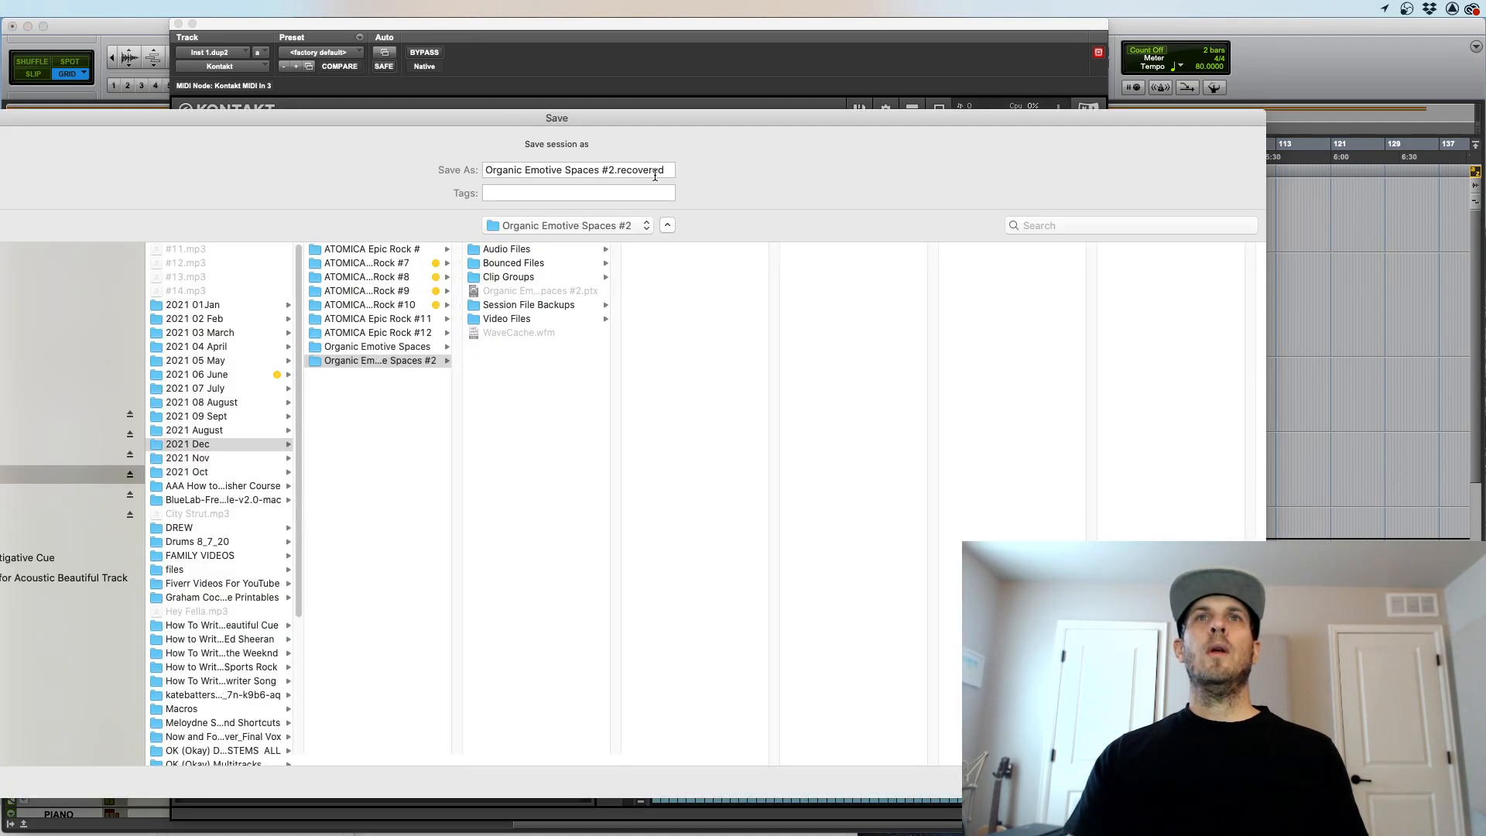
{"action": "left_click_drag", "start_coordinate": [670, 169], "coordinate": [628, 172]}
{"action": "key", "text": "BackSpace"}
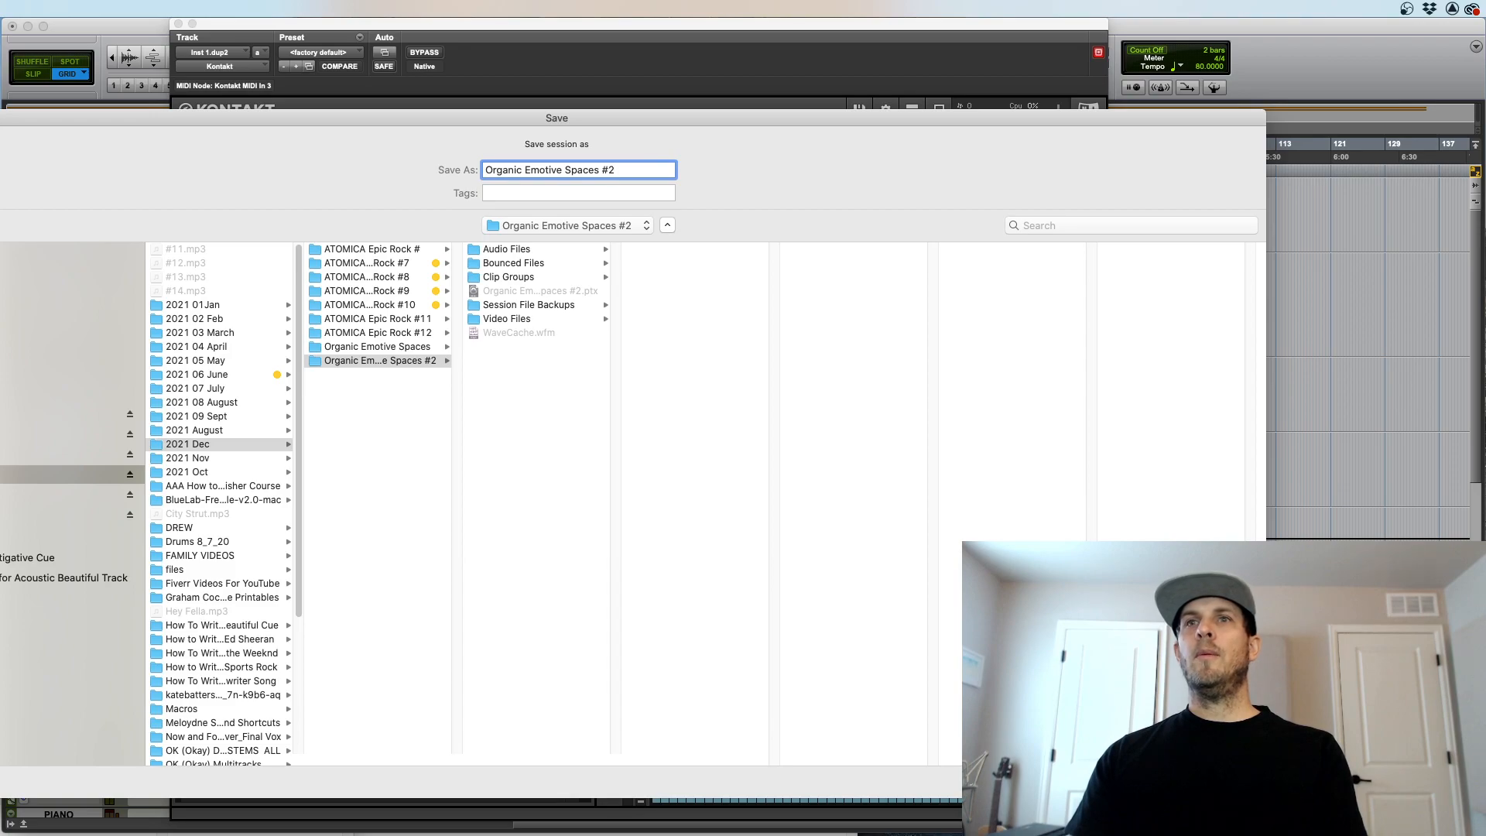
{"action": "key", "text": "Return"}
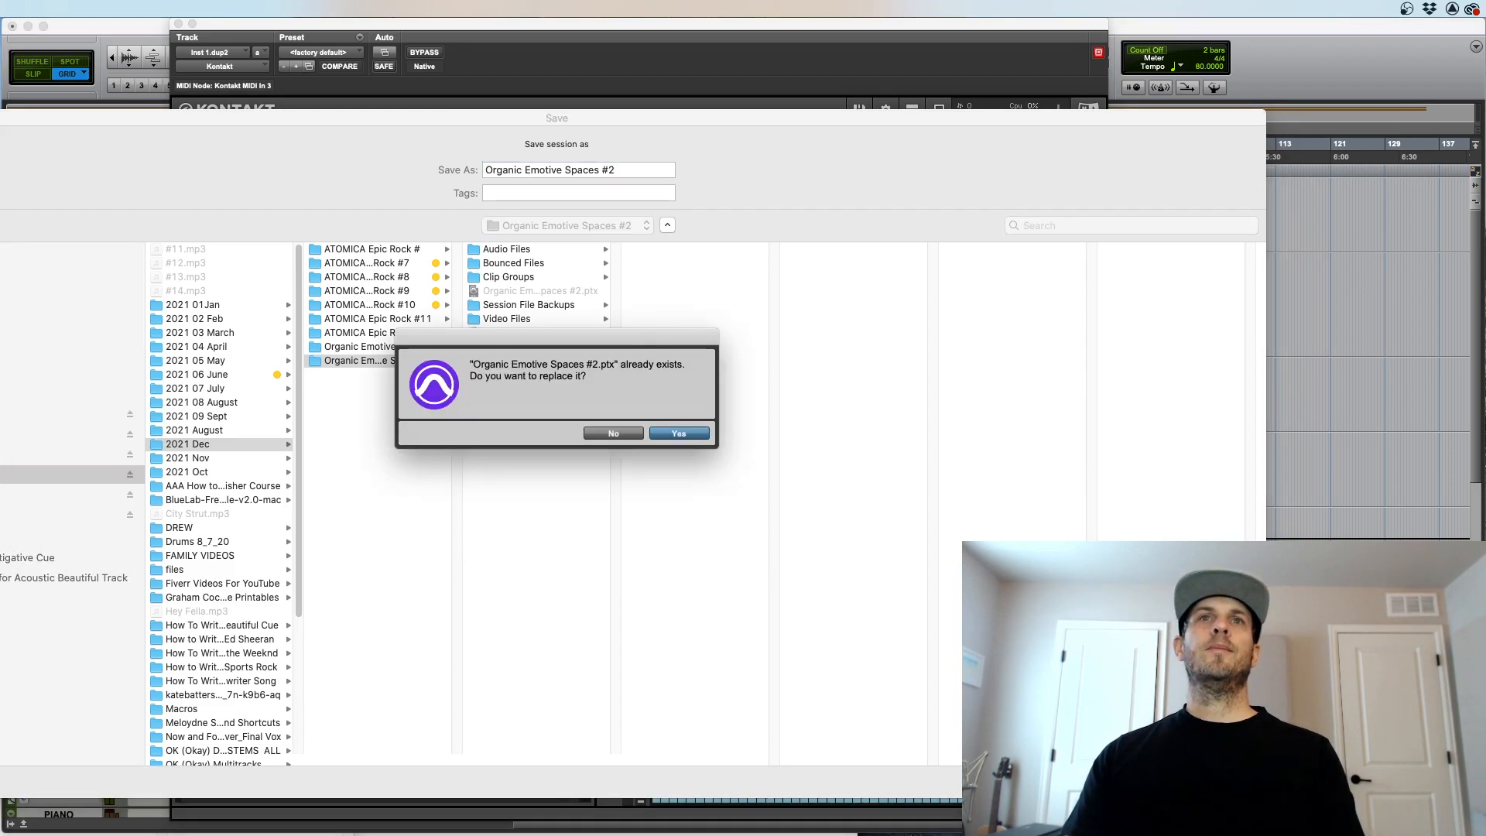
{"action": "left_click", "coordinate": [681, 434]}
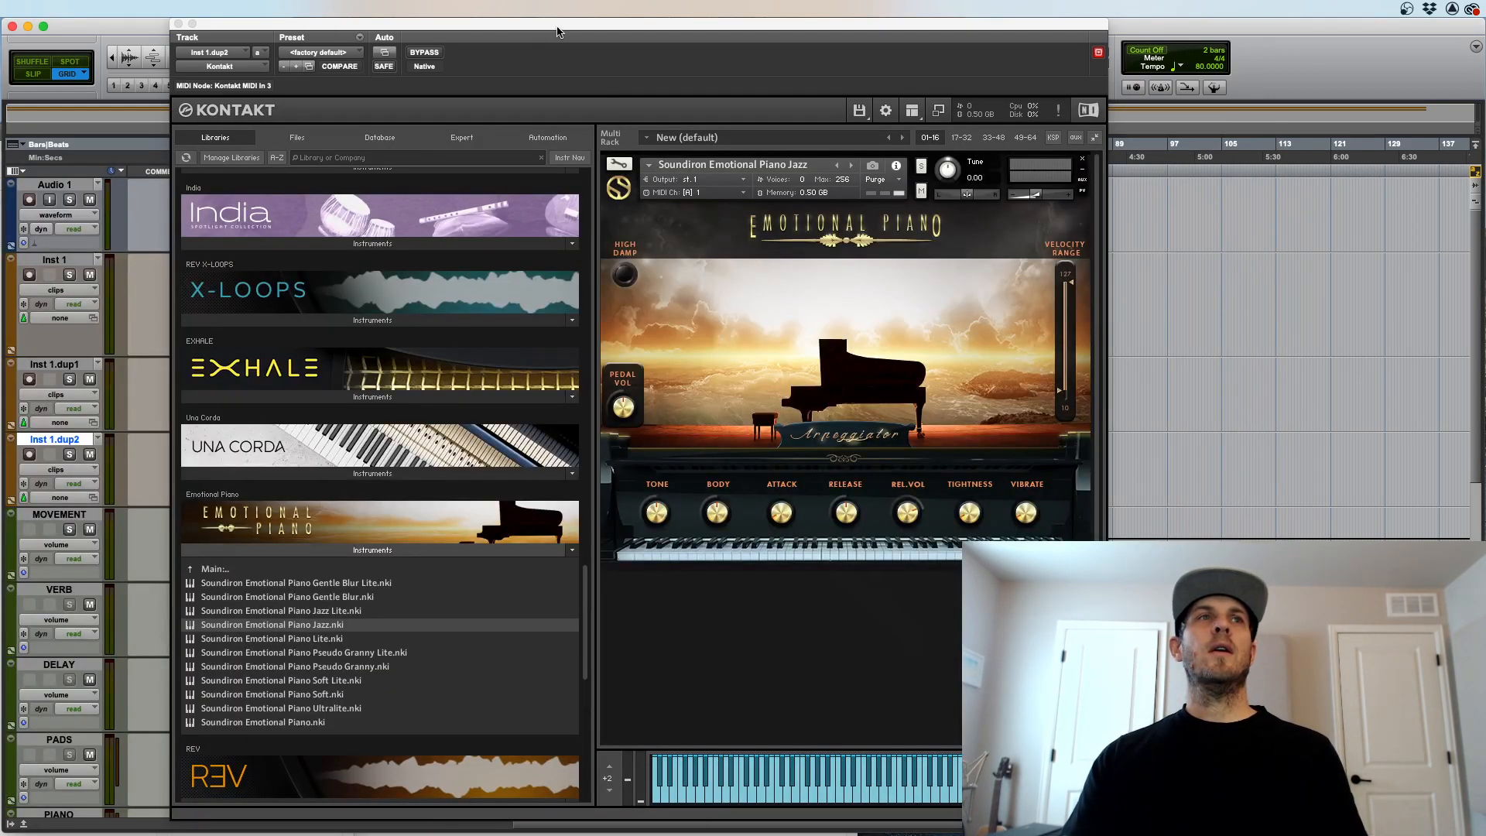
Step: Audition the Kontakt piano with Inst 1.dup2 record-armed and the plug-in window moved clear of the tracks, then disarm the track
{"action": "left_click", "coordinate": [556, 31]}
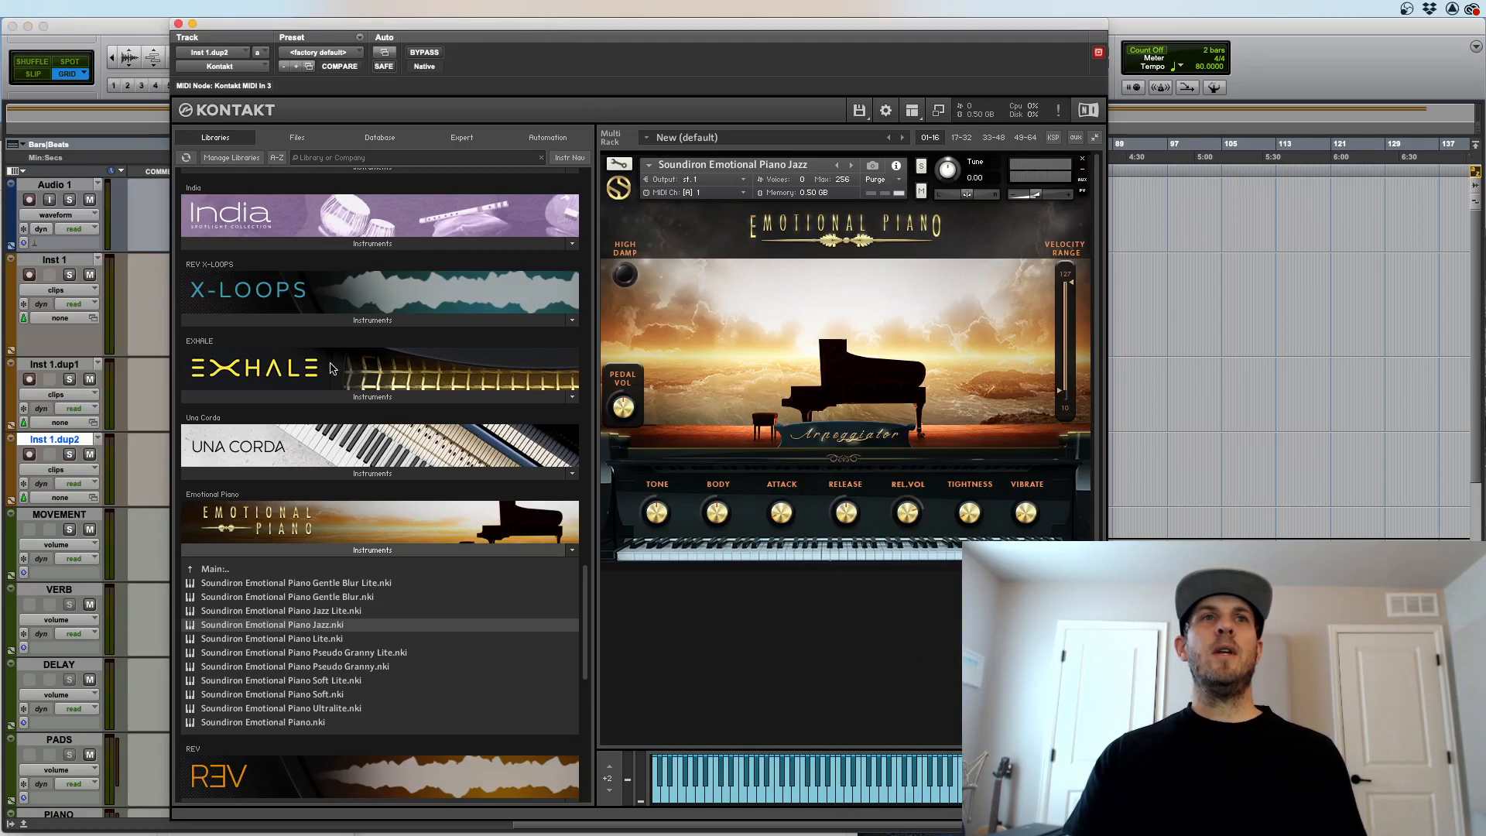
{"action": "left_click", "coordinate": [33, 457]}
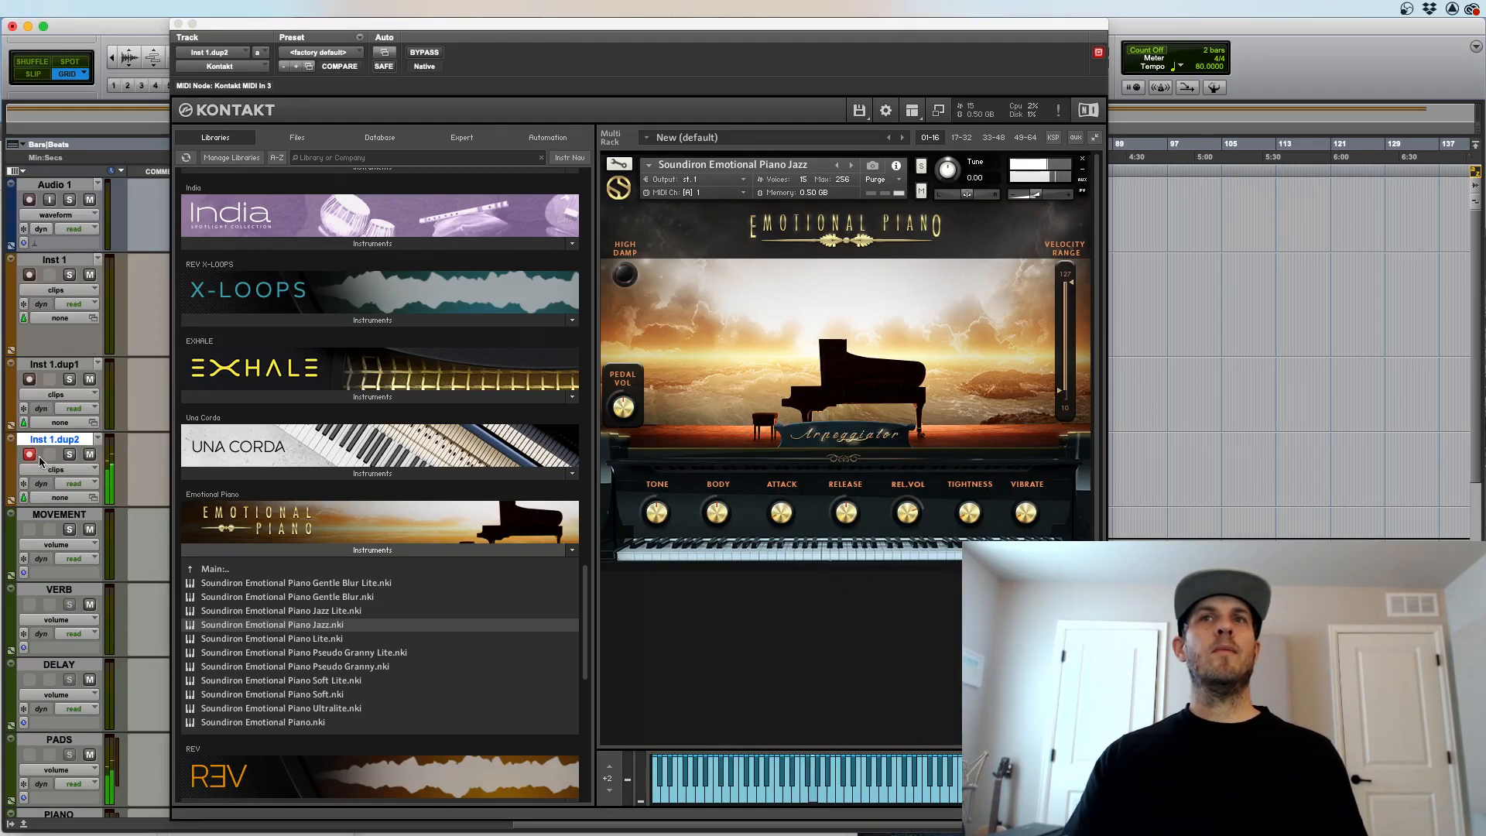
{"action": "left_click_drag", "start_coordinate": [375, 31], "coordinate": [1082, 31]}
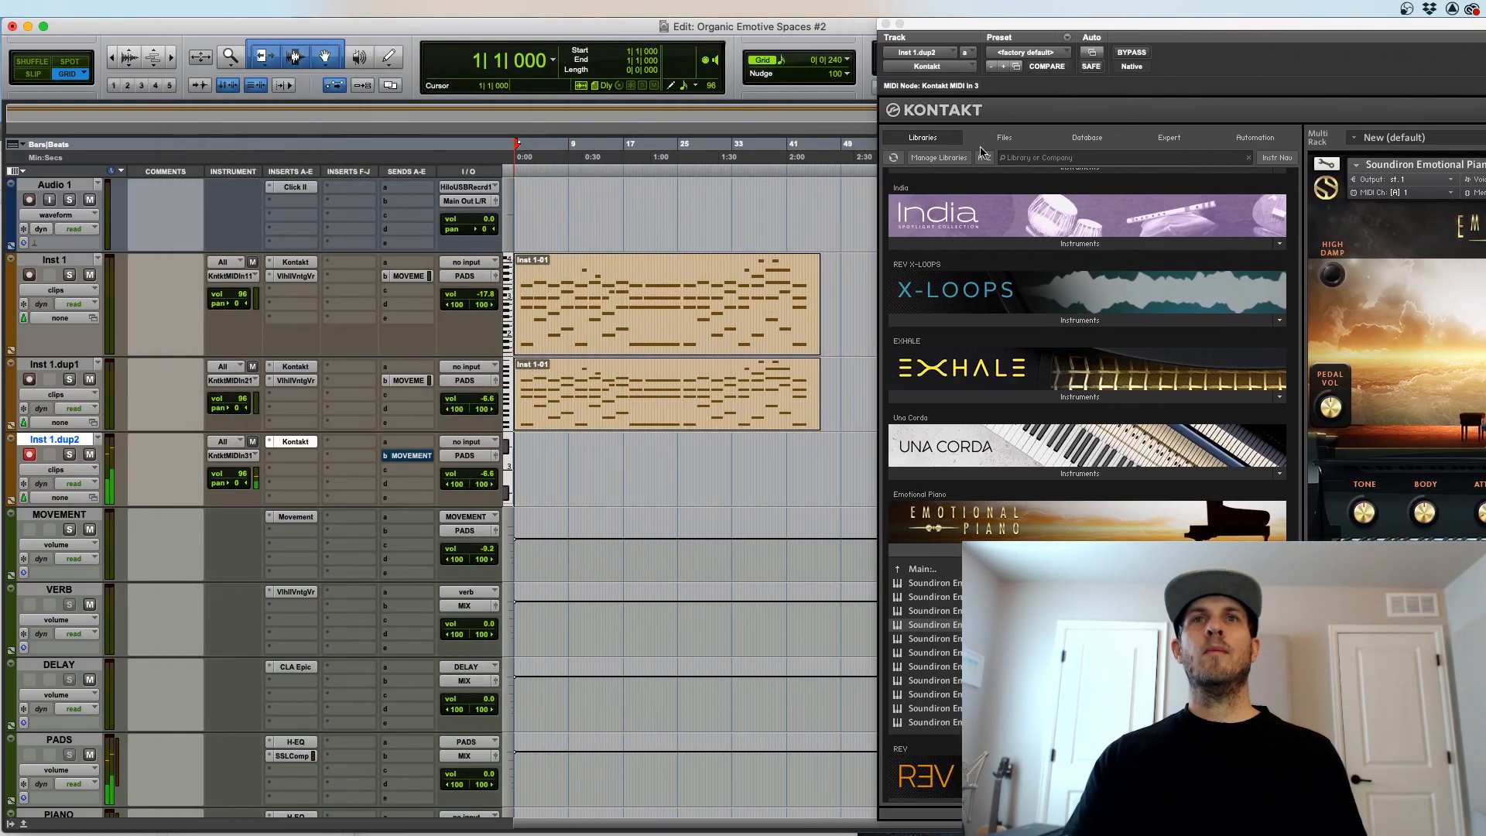
{"action": "left_click", "coordinate": [630, 465]}
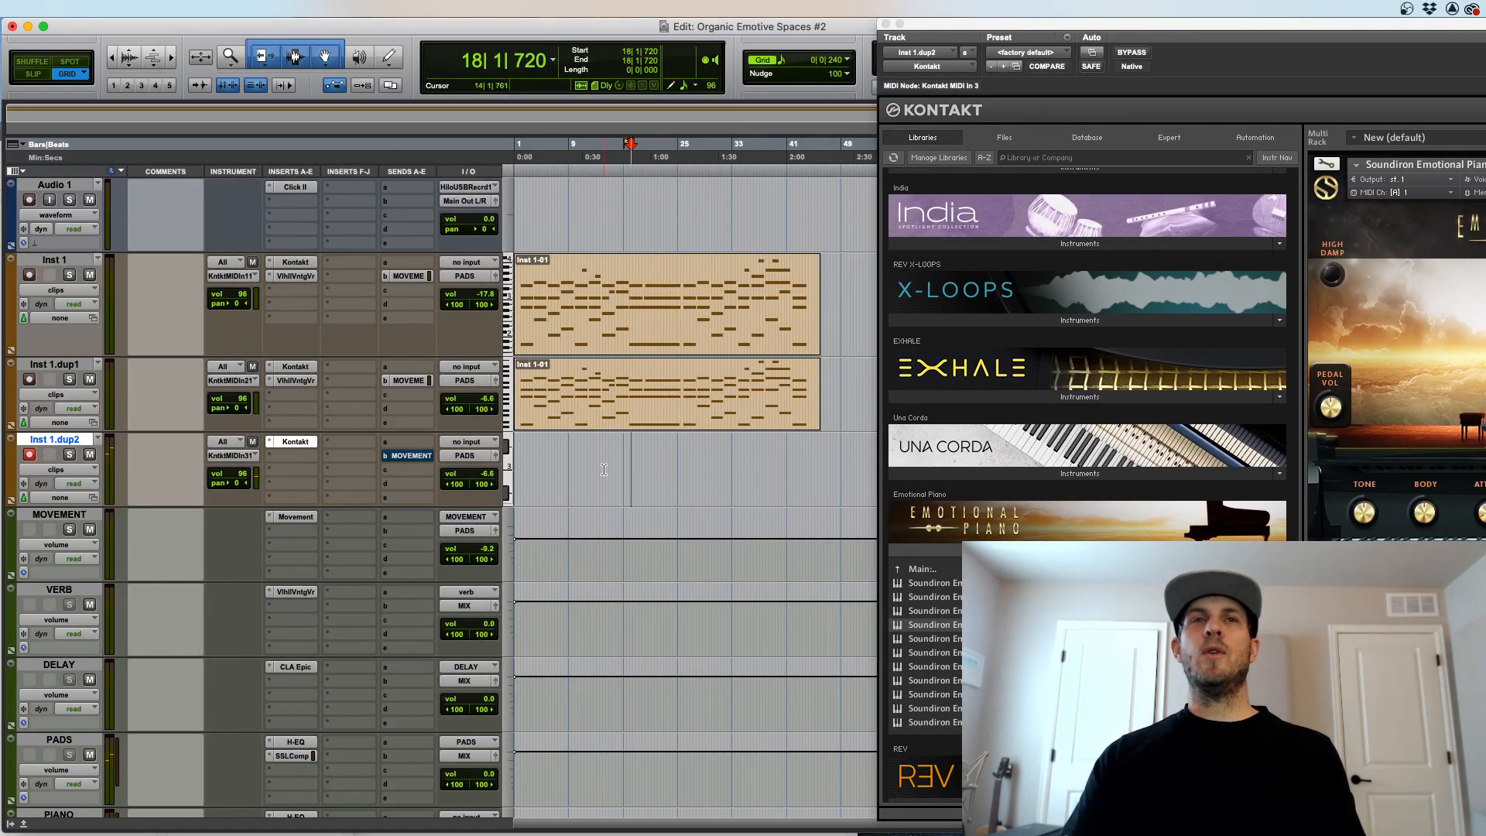
{"action": "left_click", "coordinate": [538, 461]}
{"action": "left_click", "coordinate": [31, 455]}
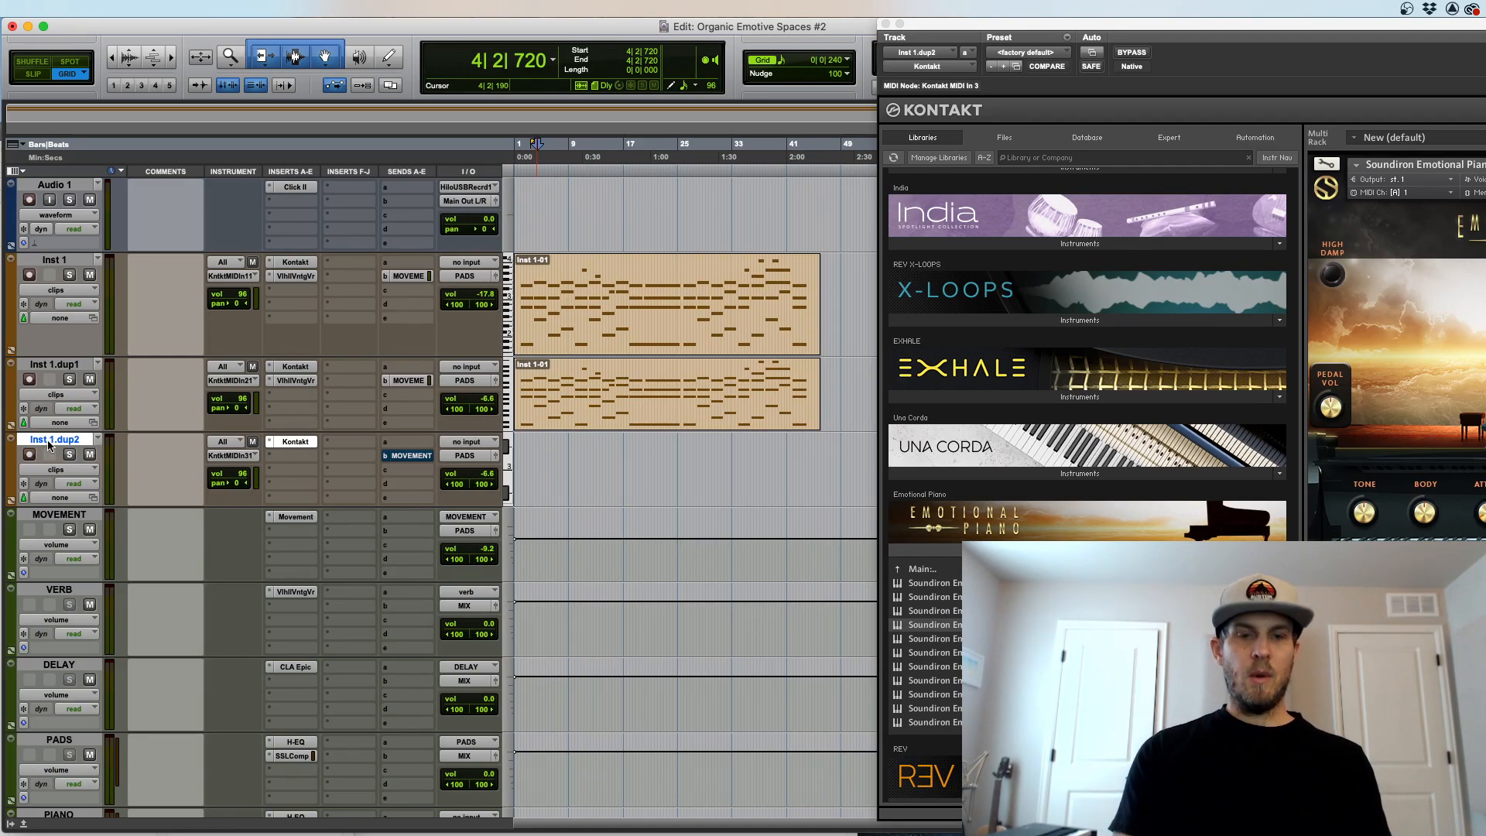
Step: Create three mono audio tracks below Inst 1.dup2 and set all their inputs to Hilo USB Record 1 (Mono)
{"action": "key", "text": "shift+super+n"}
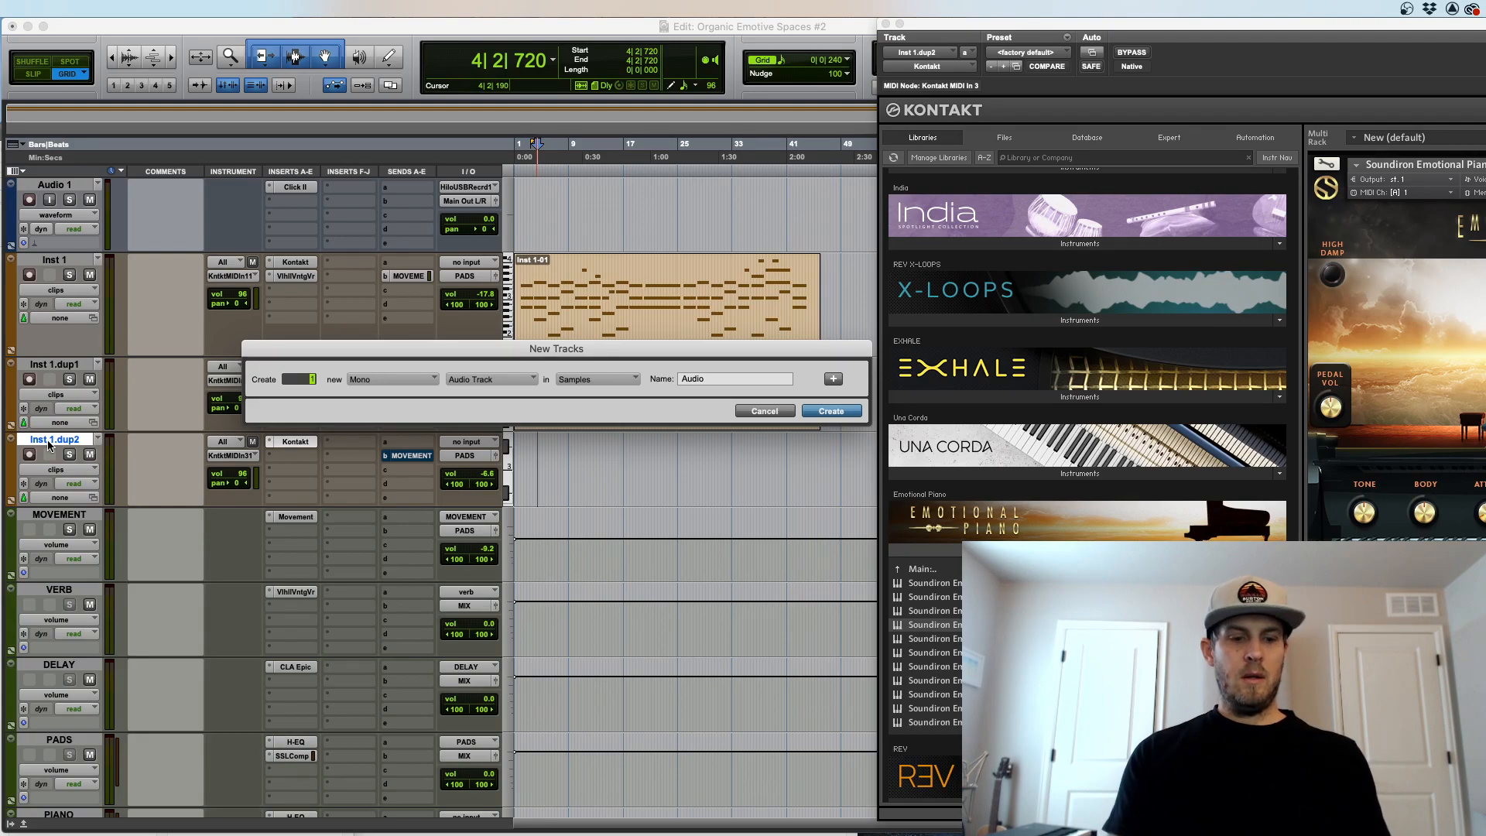
{"action": "key", "text": "Return"}
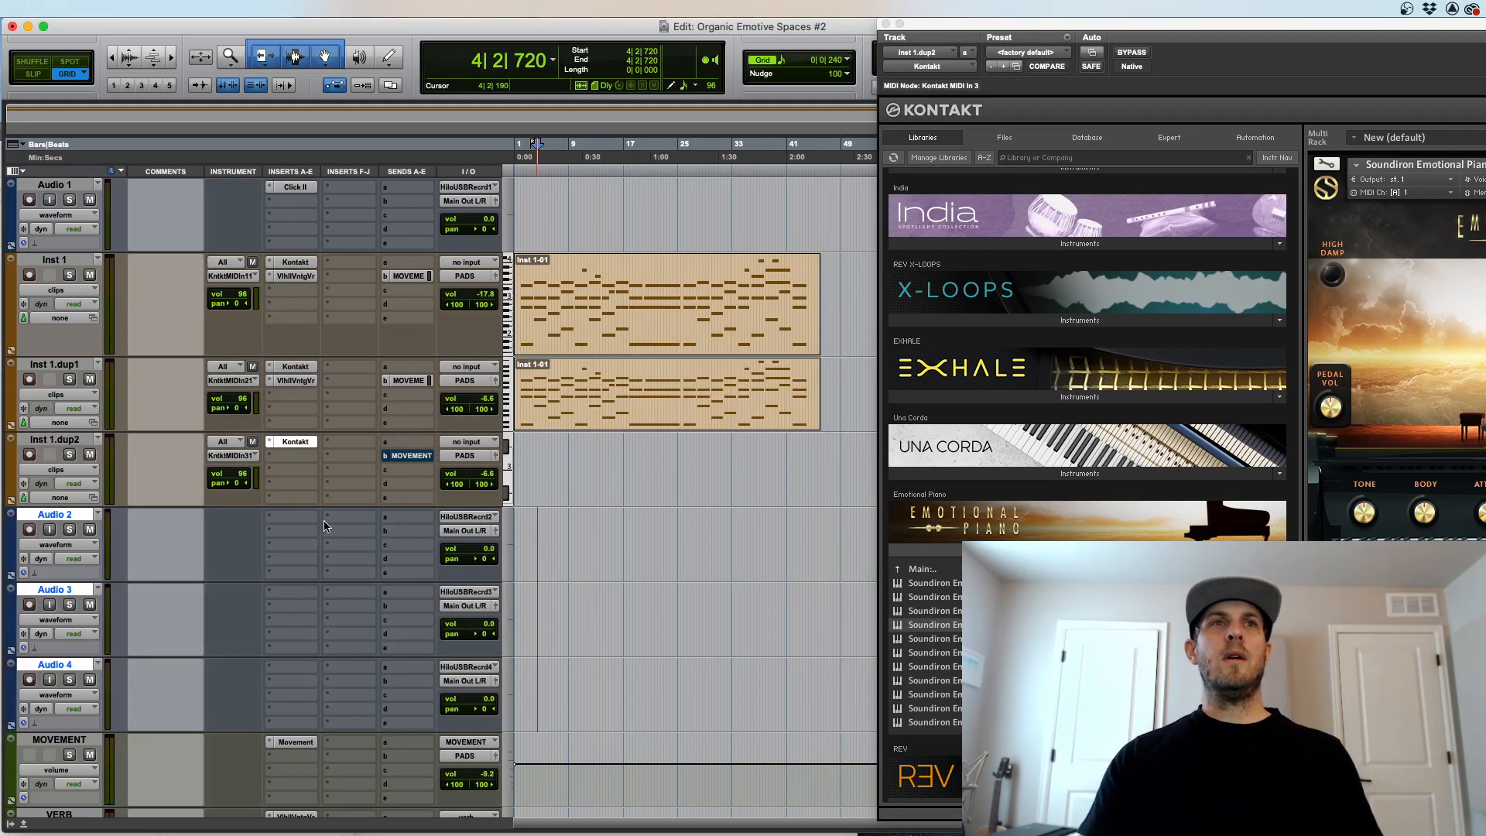
{"action": "left_click", "coordinate": [467, 516]}
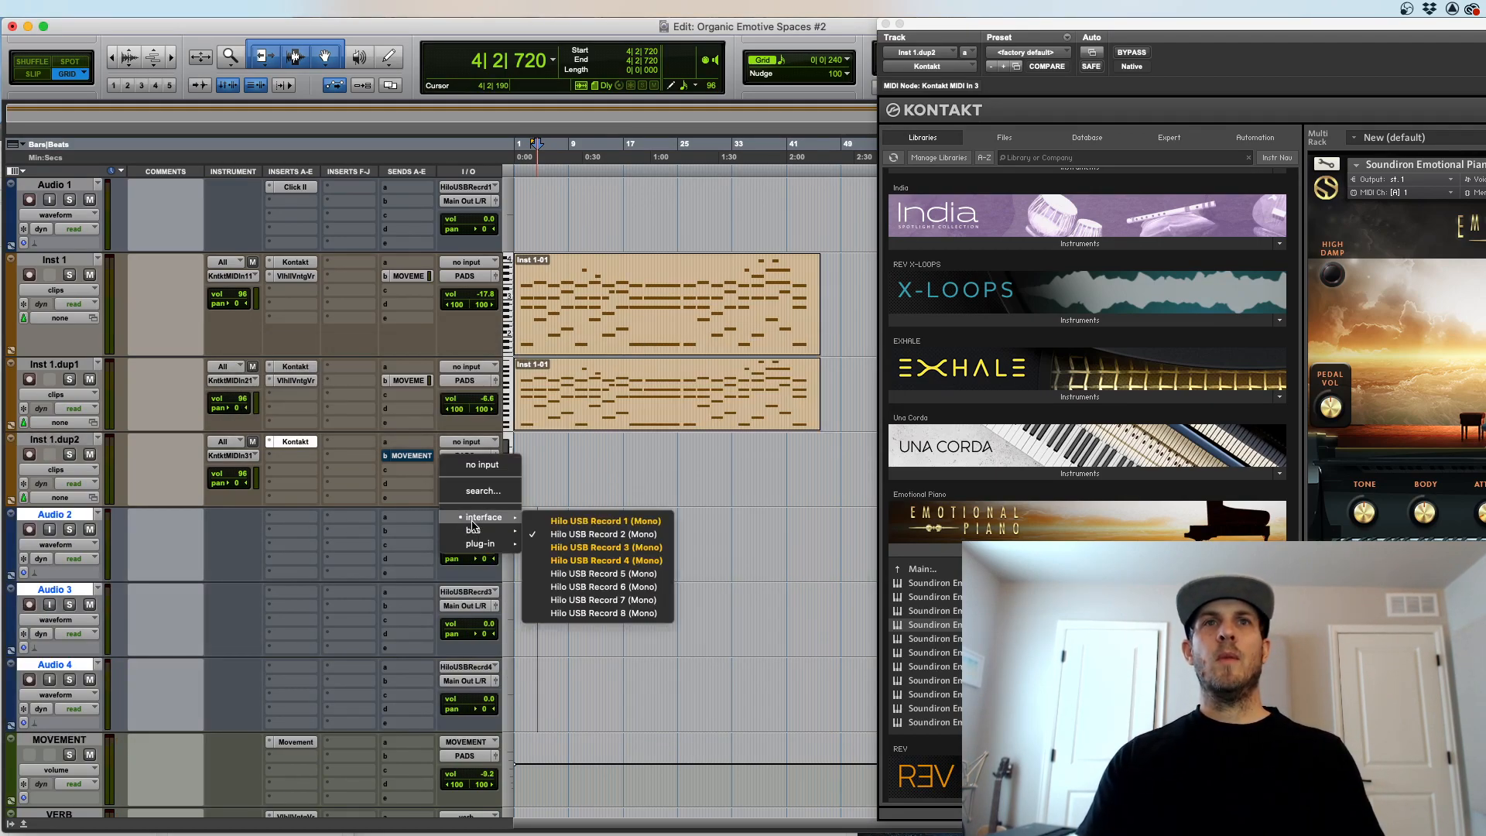
{"action": "left_click", "coordinate": [584, 522], "text": "alt+shift"}
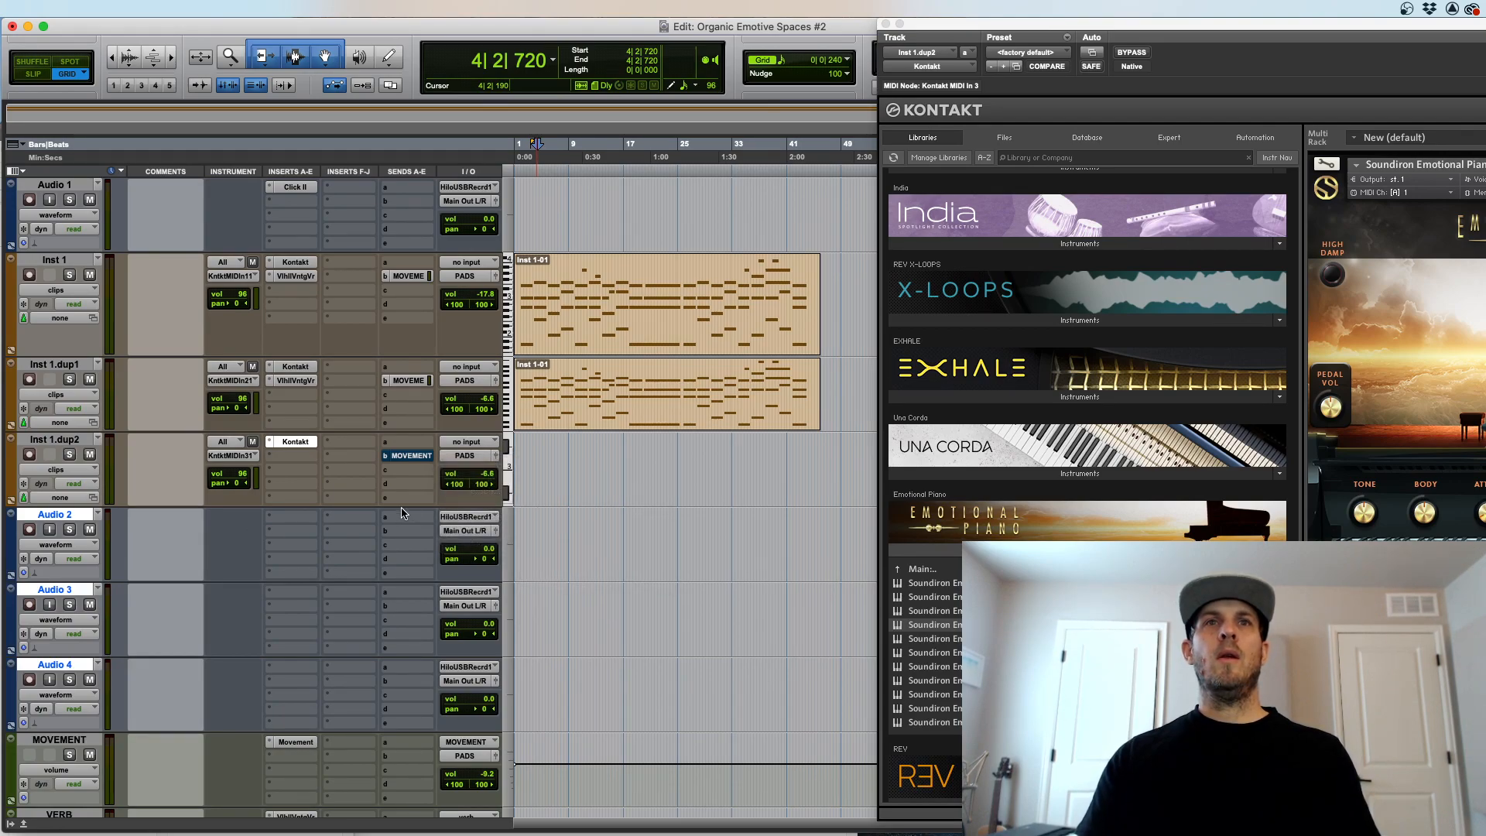
Step: Switch the inputs of the three new audio tracks to Hilo USB Record 2 (Mono) and record-arm Audio 2
{"action": "left_click", "coordinate": [470, 517]}
{"action": "mouse_move", "coordinate": [503, 517]}
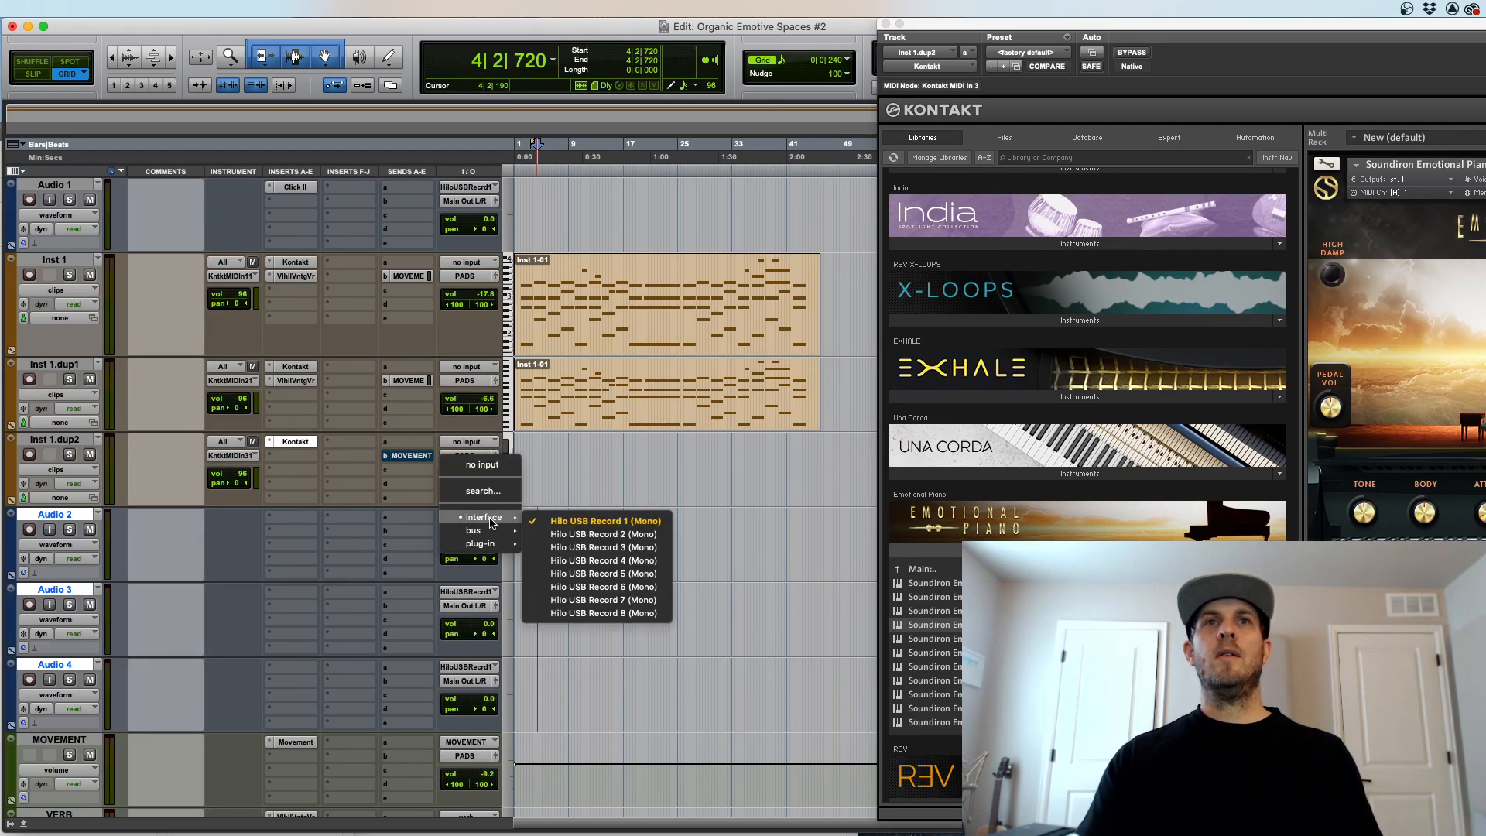
{"action": "left_click", "coordinate": [588, 521]}
{"action": "left_click", "coordinate": [29, 530]}
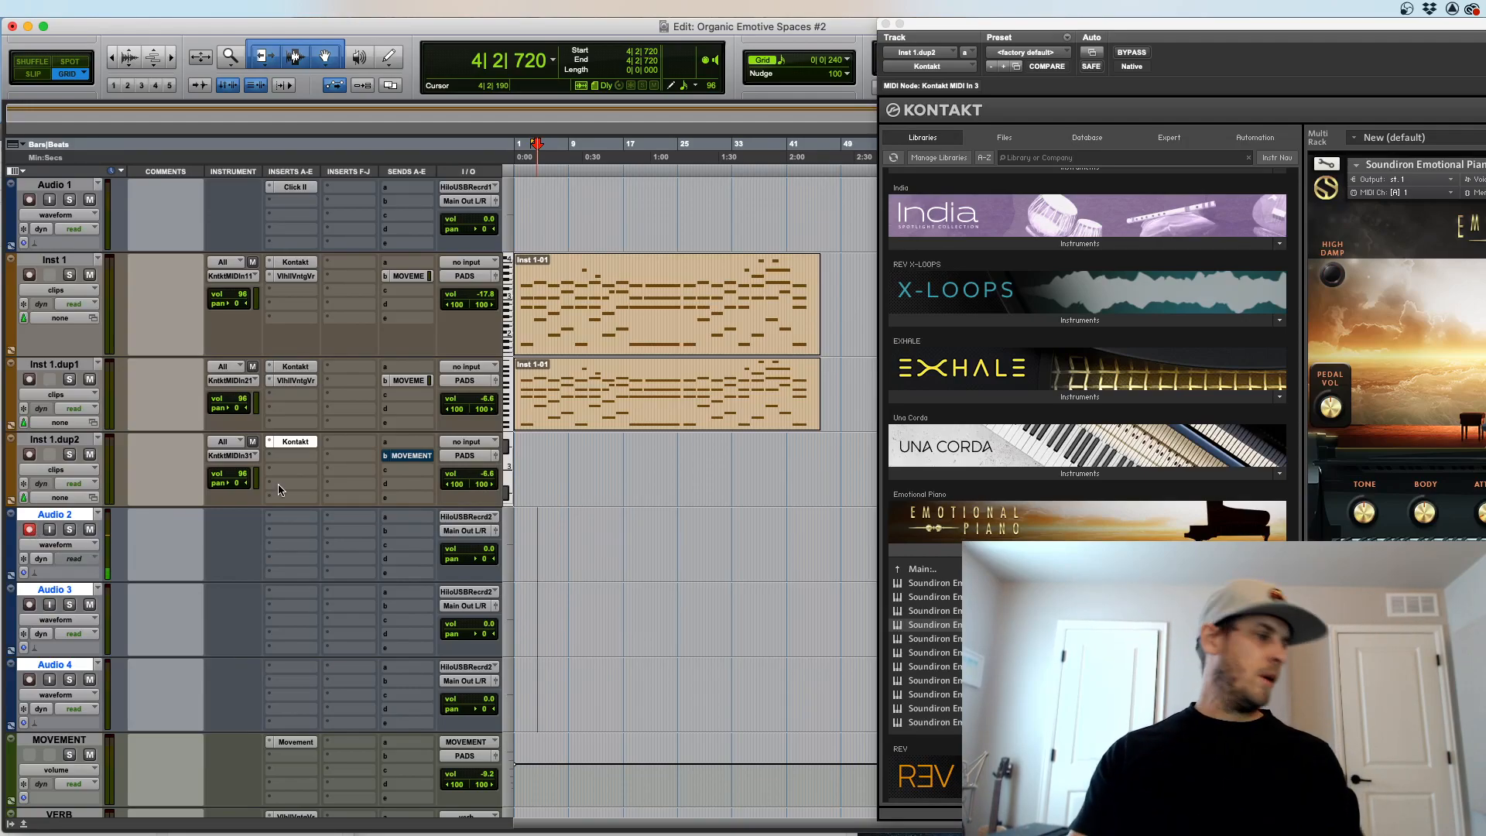
Step: Select Audio 2 through Audio 4 and route their outputs to the AC GTRS bus
{"action": "left_click", "coordinate": [542, 529]}
{"action": "key", "text": "Return"}
{"action": "key", "text": "t"}
{"action": "key", "text": "t"}
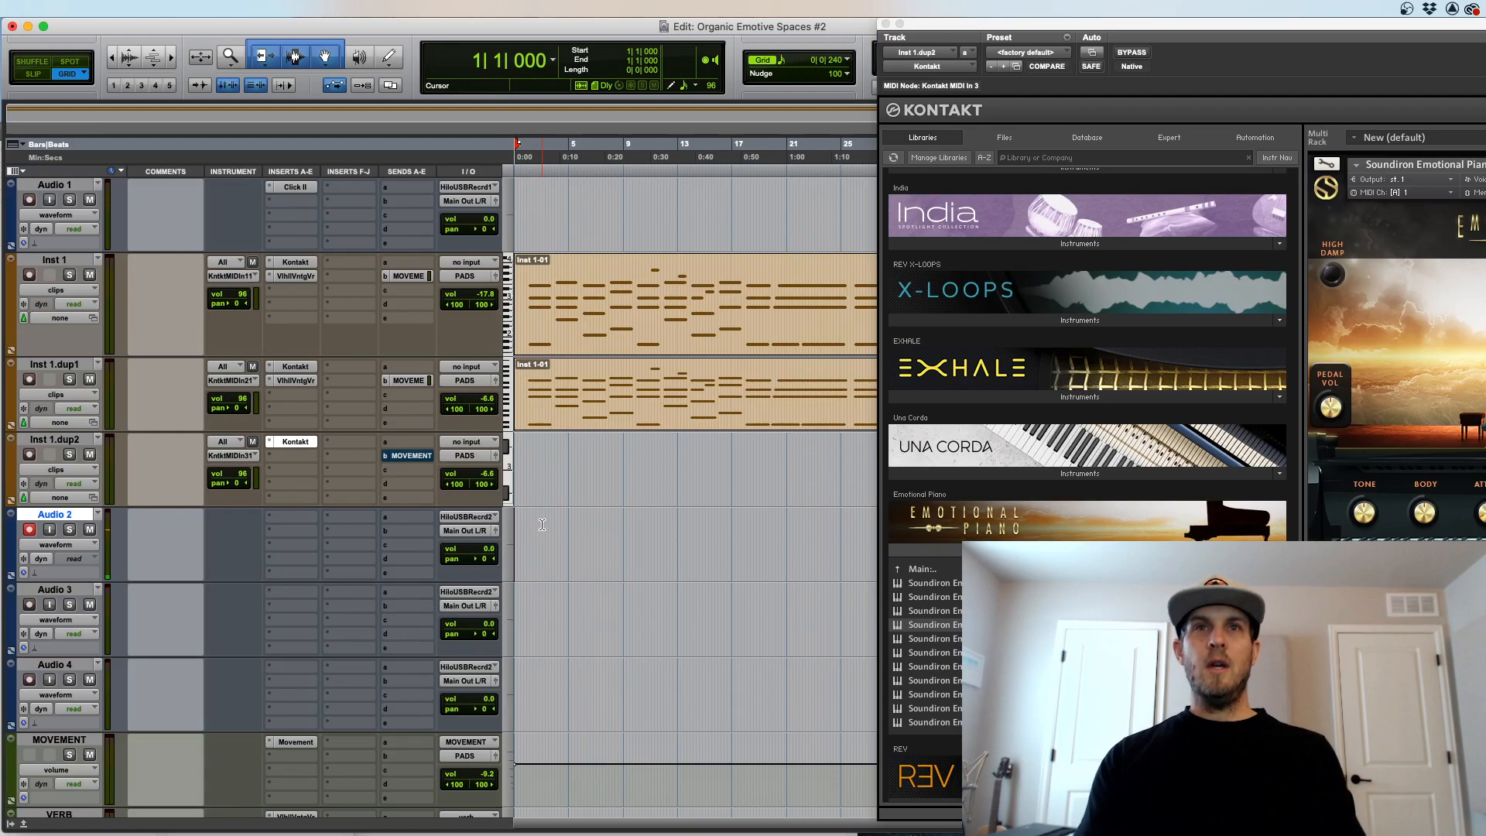
{"action": "left_click", "coordinate": [55, 664]}
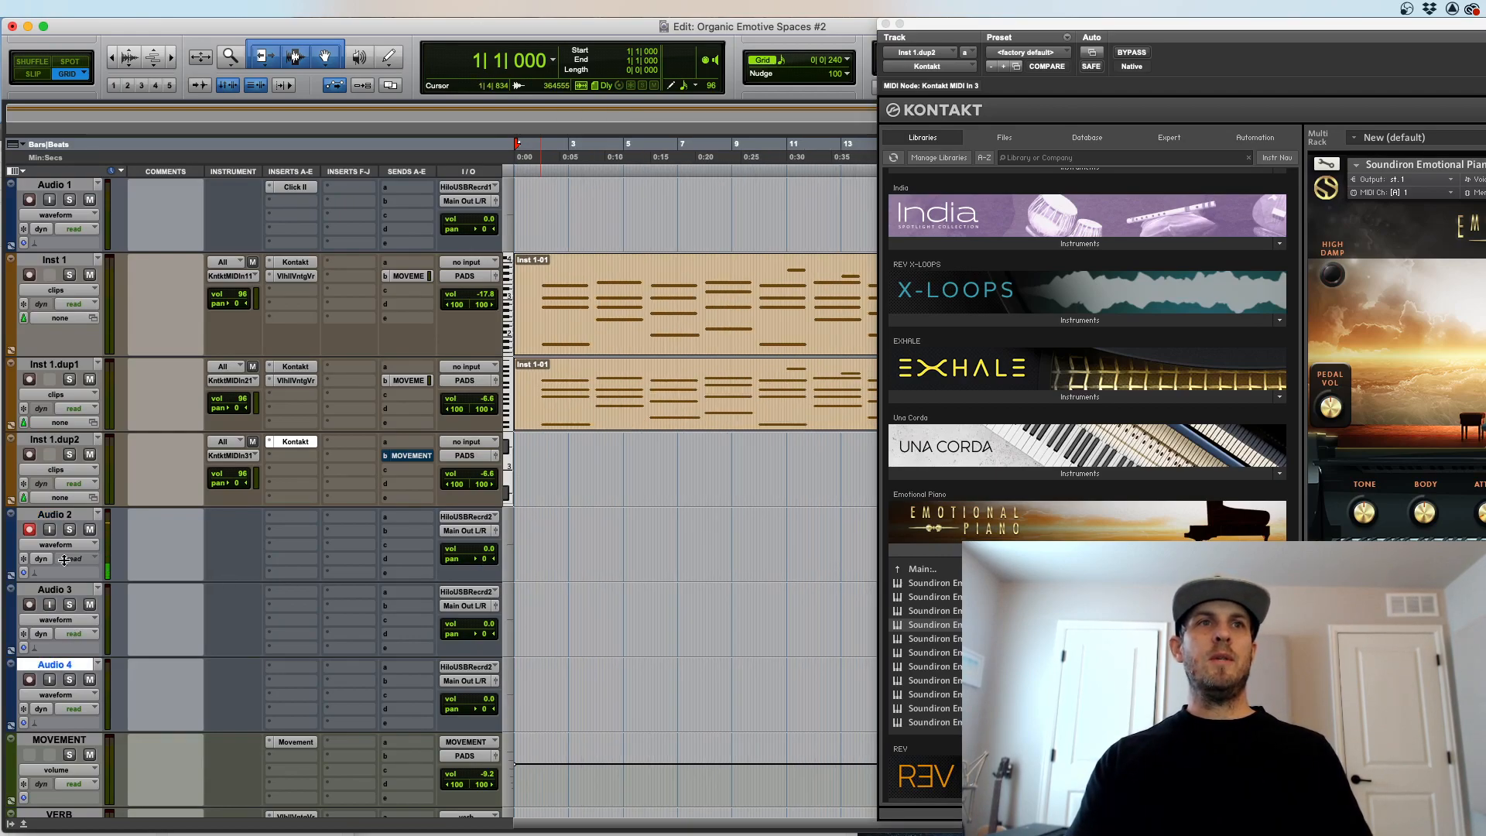
{"action": "left_click", "coordinate": [63, 516], "text": "shift"}
{"action": "left_click", "coordinate": [465, 530]}
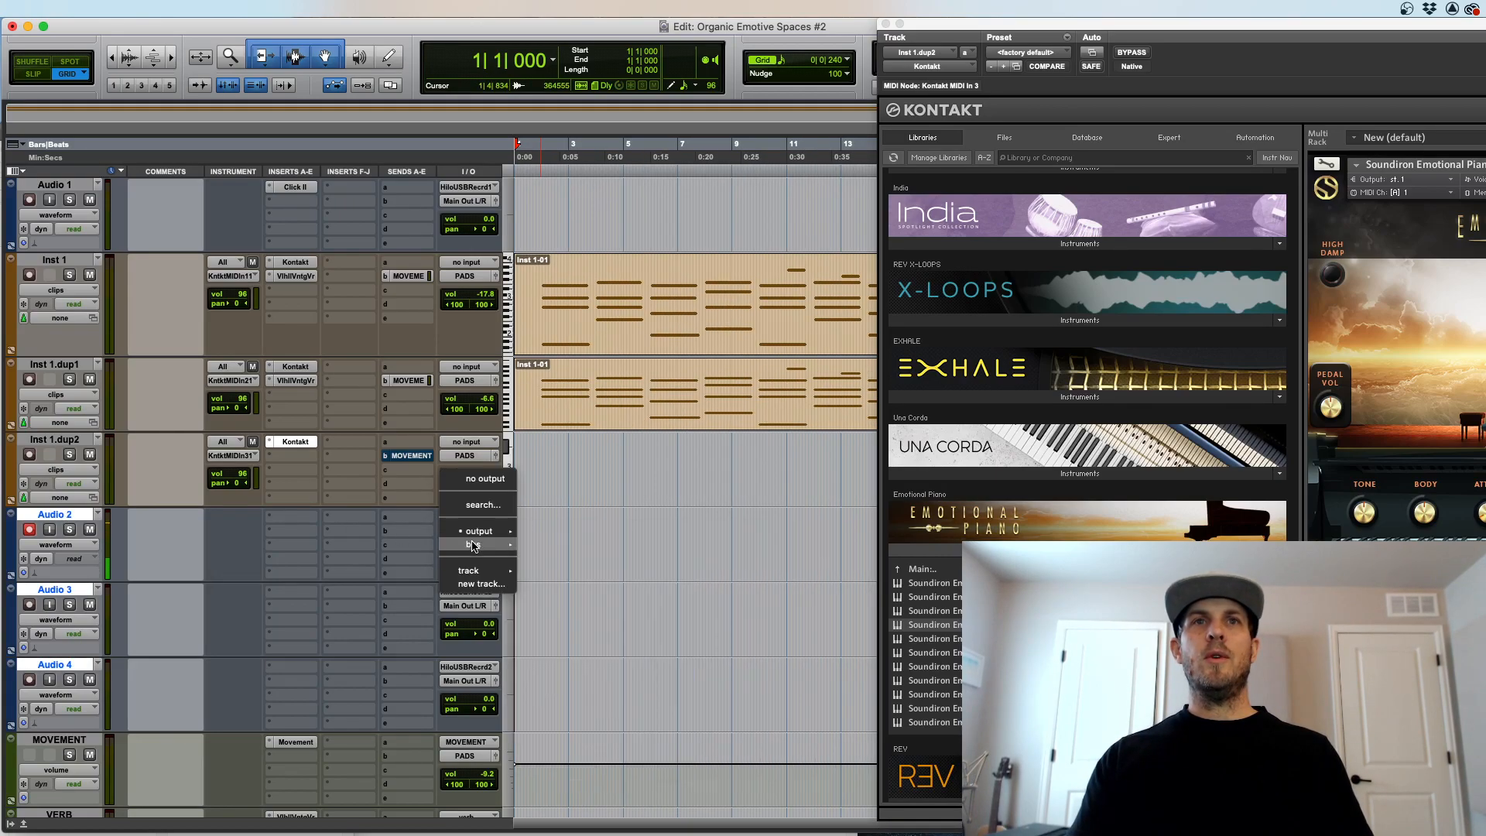
{"action": "mouse_move", "coordinate": [476, 544]}
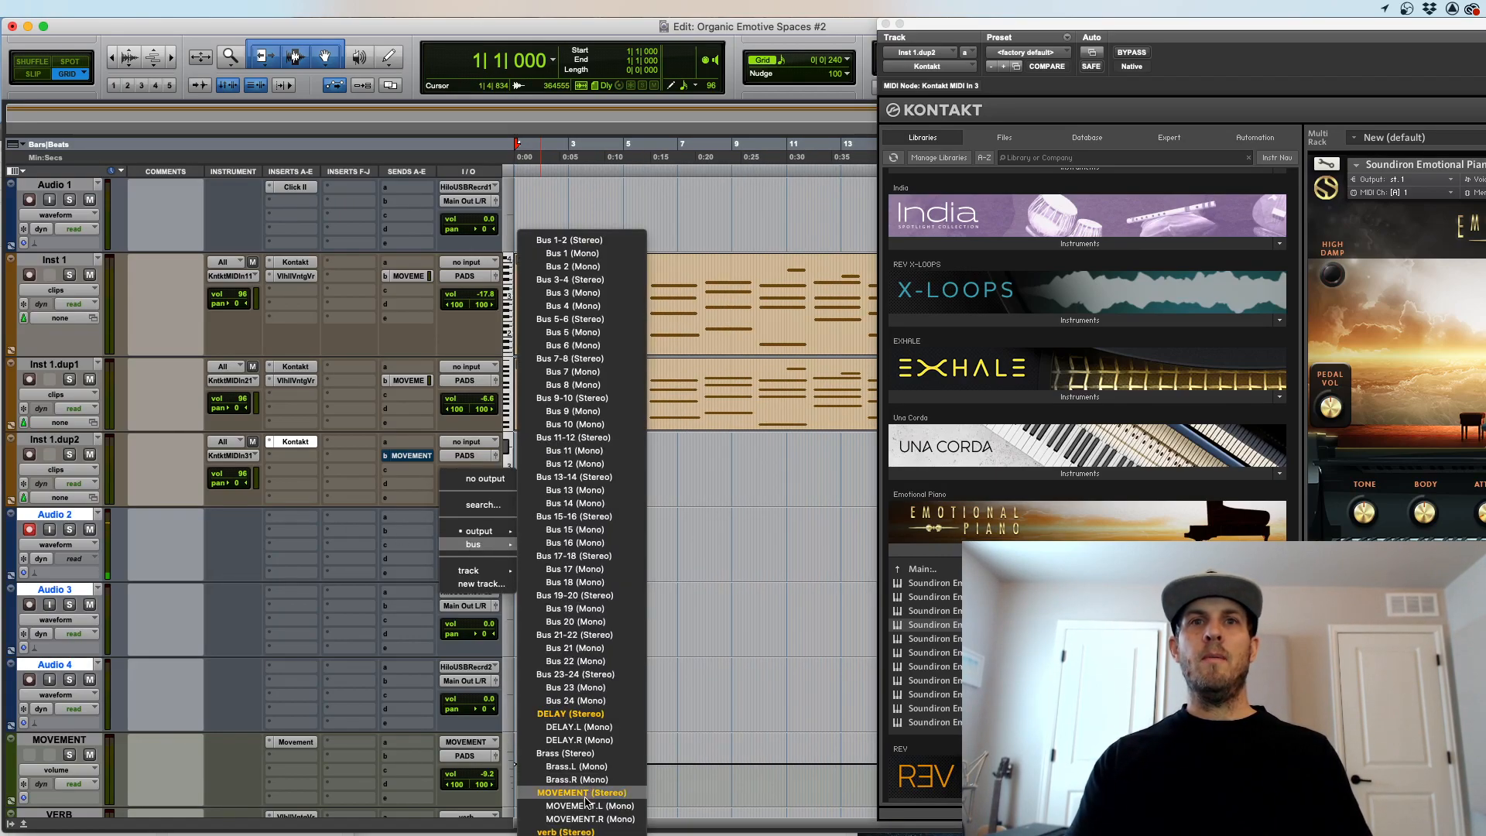
{"action": "left_click", "coordinate": [565, 835], "text": "alt+shift"}
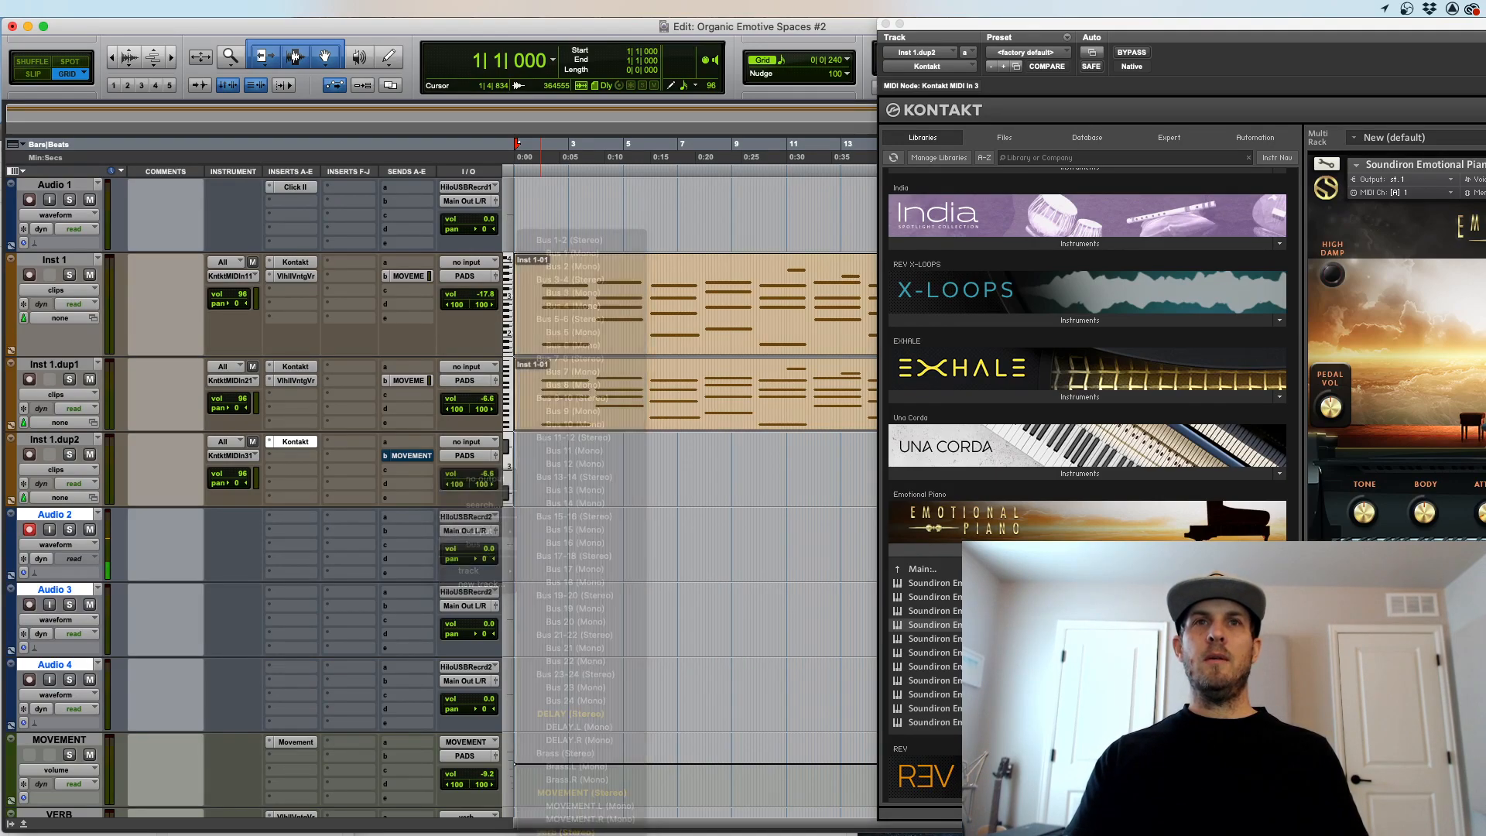
Step: Close the Kontakt plug-in window and bring the full length of the MIDI clips into the timeline
{"action": "left_click", "coordinate": [532, 463]}
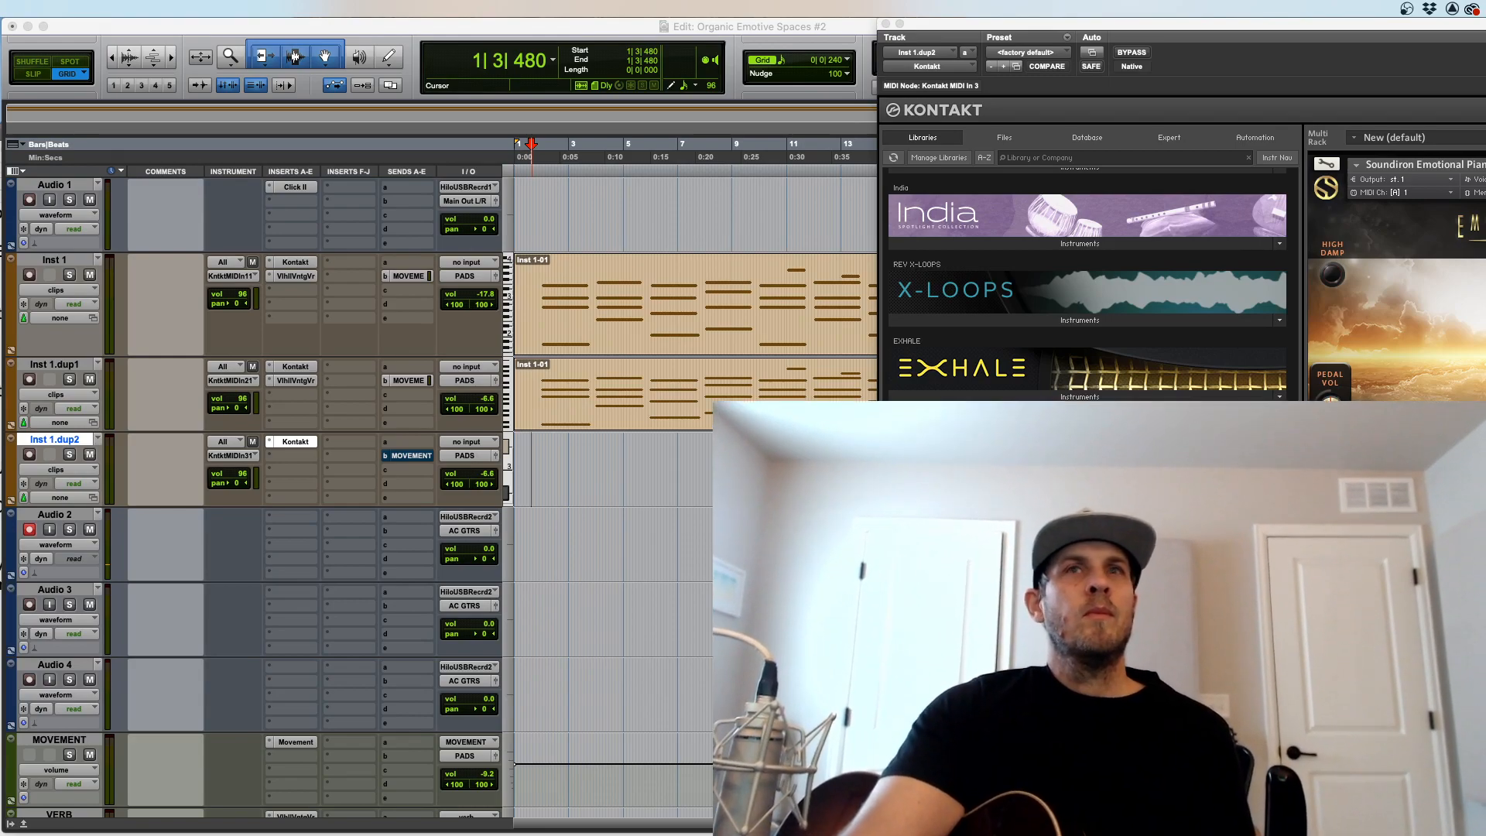
{"action": "left_click", "coordinate": [887, 24]}
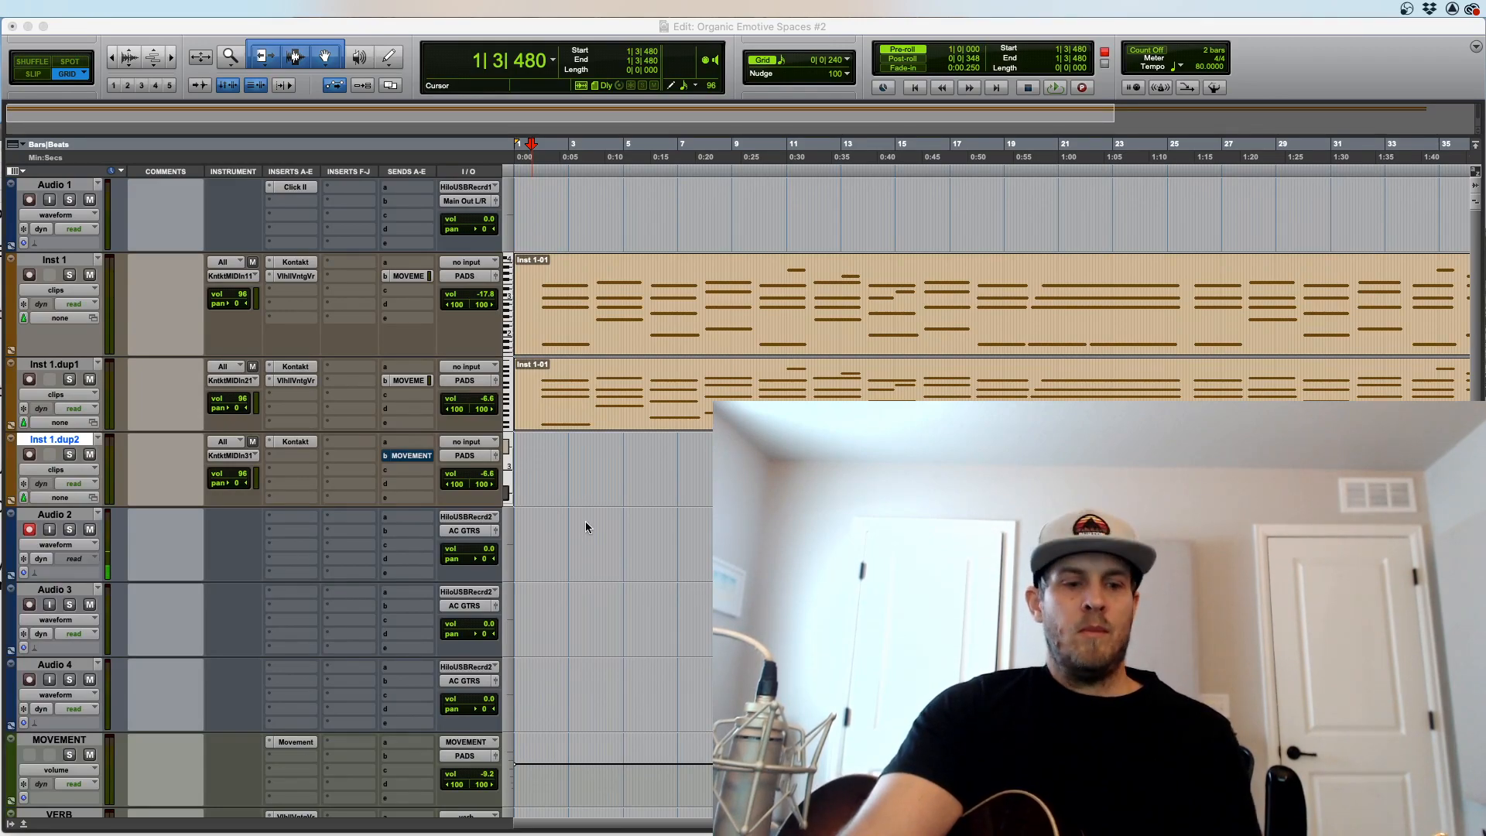
{"action": "left_click", "coordinate": [668, 498]}
{"action": "left_click", "coordinate": [653, 454]}
{"action": "key", "text": "e"}
{"action": "key", "text": "e"}
{"action": "key", "text": "r"}
{"action": "key", "text": "r"}
{"action": "key", "text": "r"}
{"action": "key", "text": "t"}
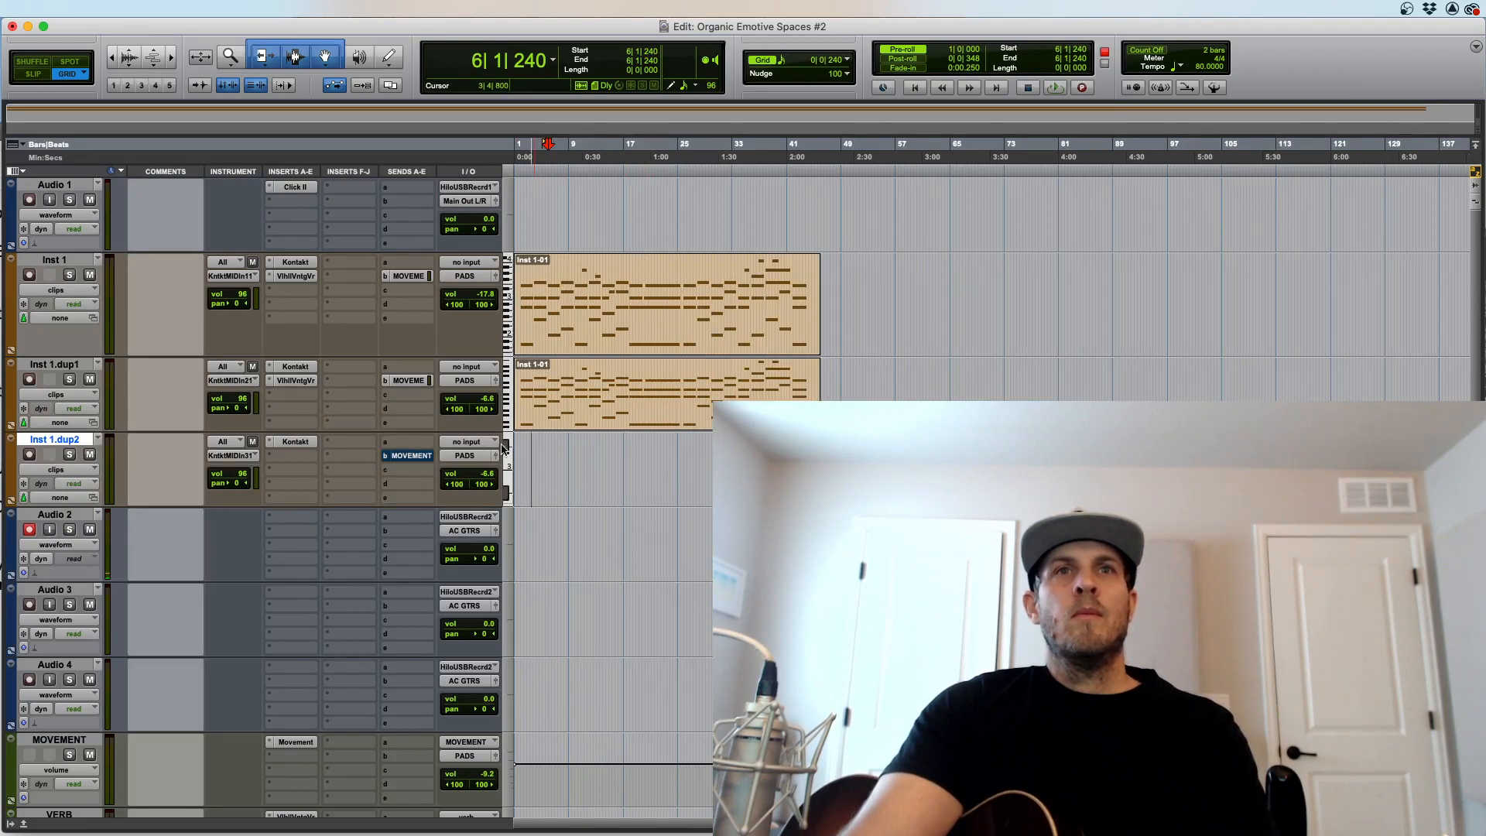
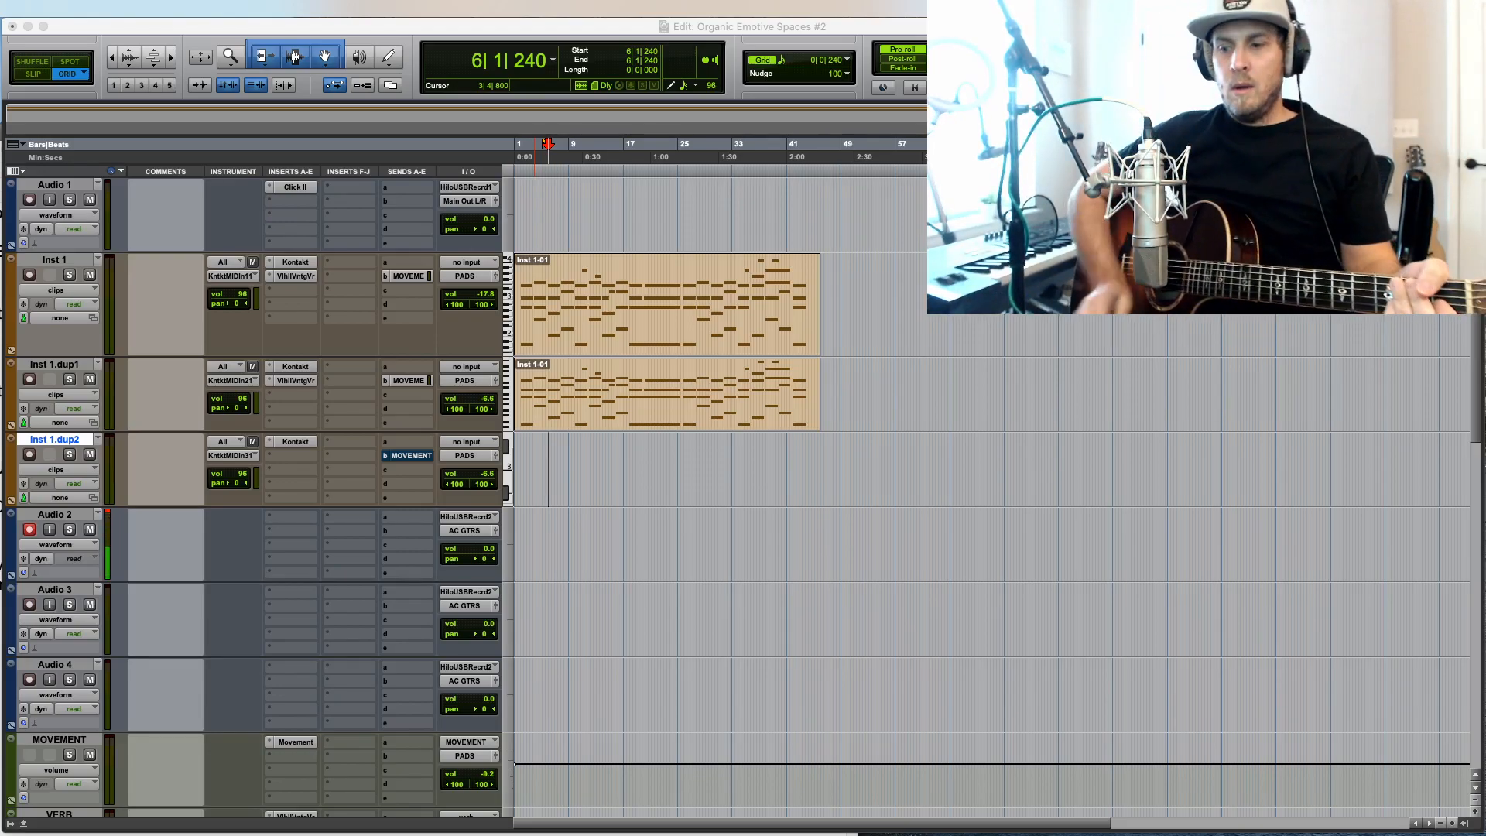
Step: Clear the clip indicator on the Audio 2 meter and lower the track's volume to about -11.9 dB
{"action": "left_click", "coordinate": [108, 511]}
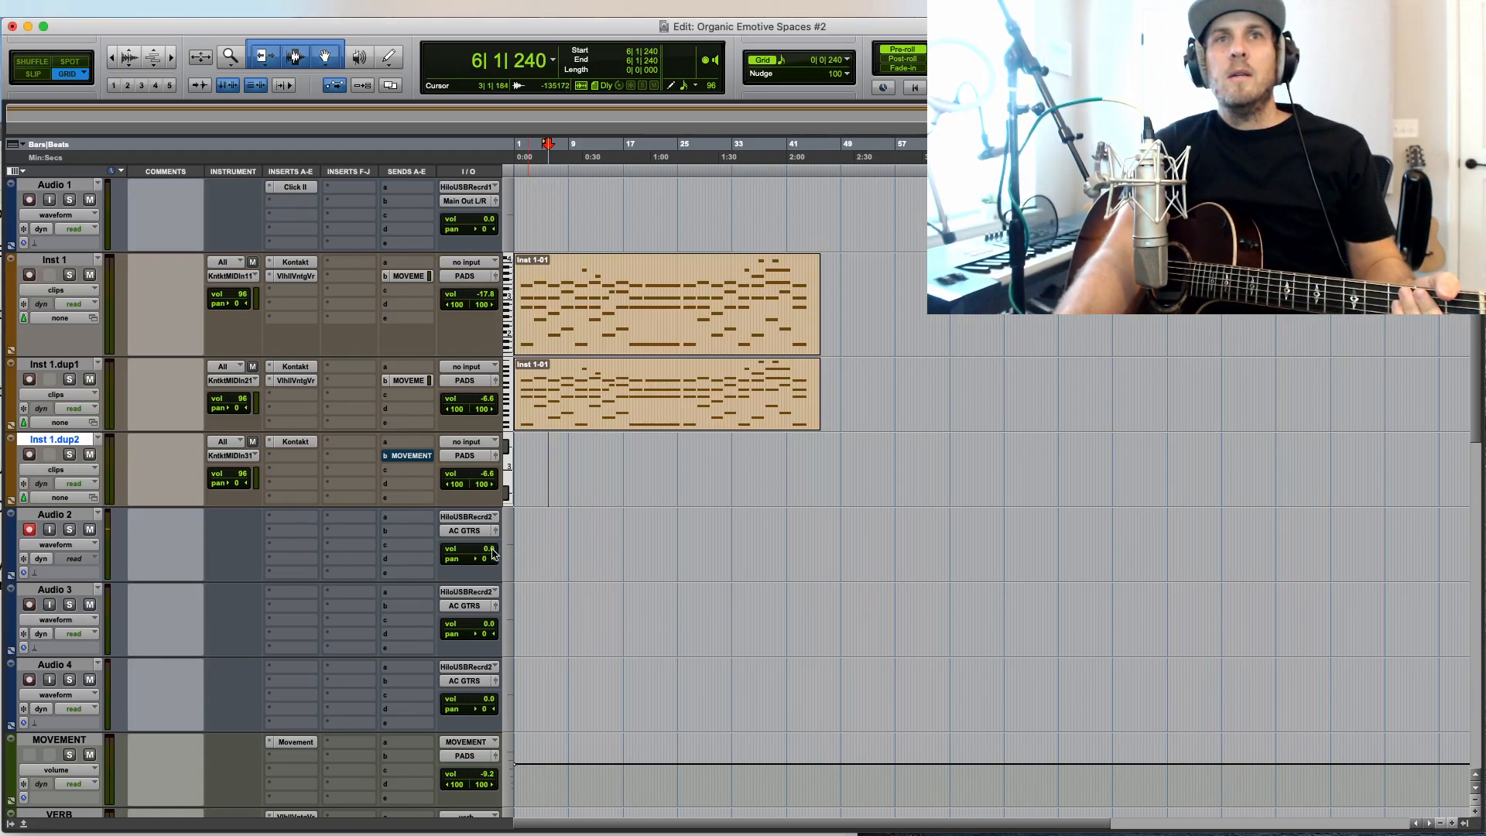
{"action": "left_click_drag", "start_coordinate": [490, 552], "coordinate": [492, 565]}
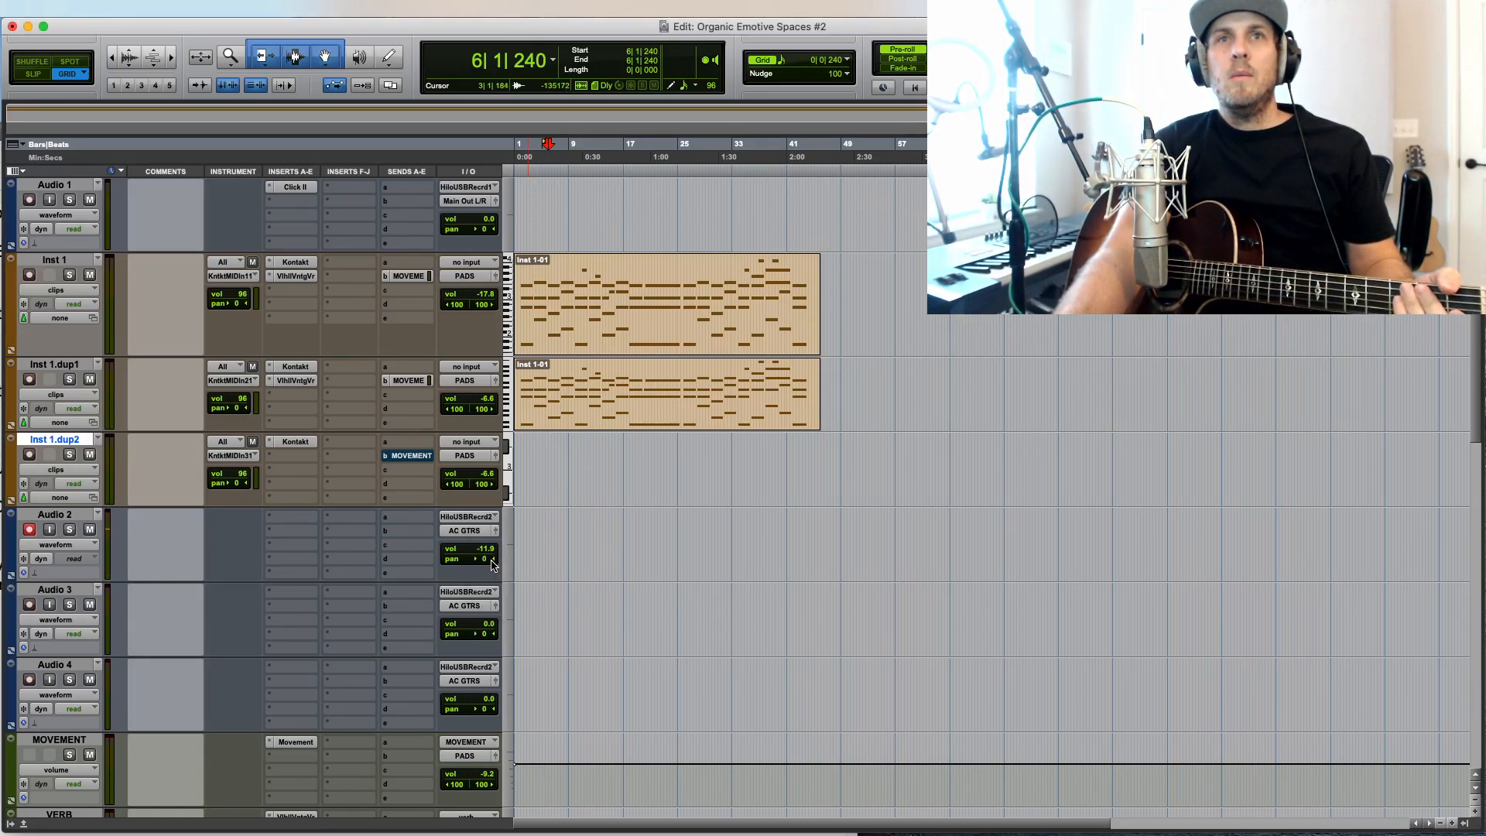
Step: Return to the start of the session and record an acoustic guitar take on Audio 2
{"action": "key", "text": "super+bracketright"}
{"action": "key", "text": "Return"}
{"action": "key", "text": "super+bracketright"}
{"action": "key", "text": "super+bracketright"}
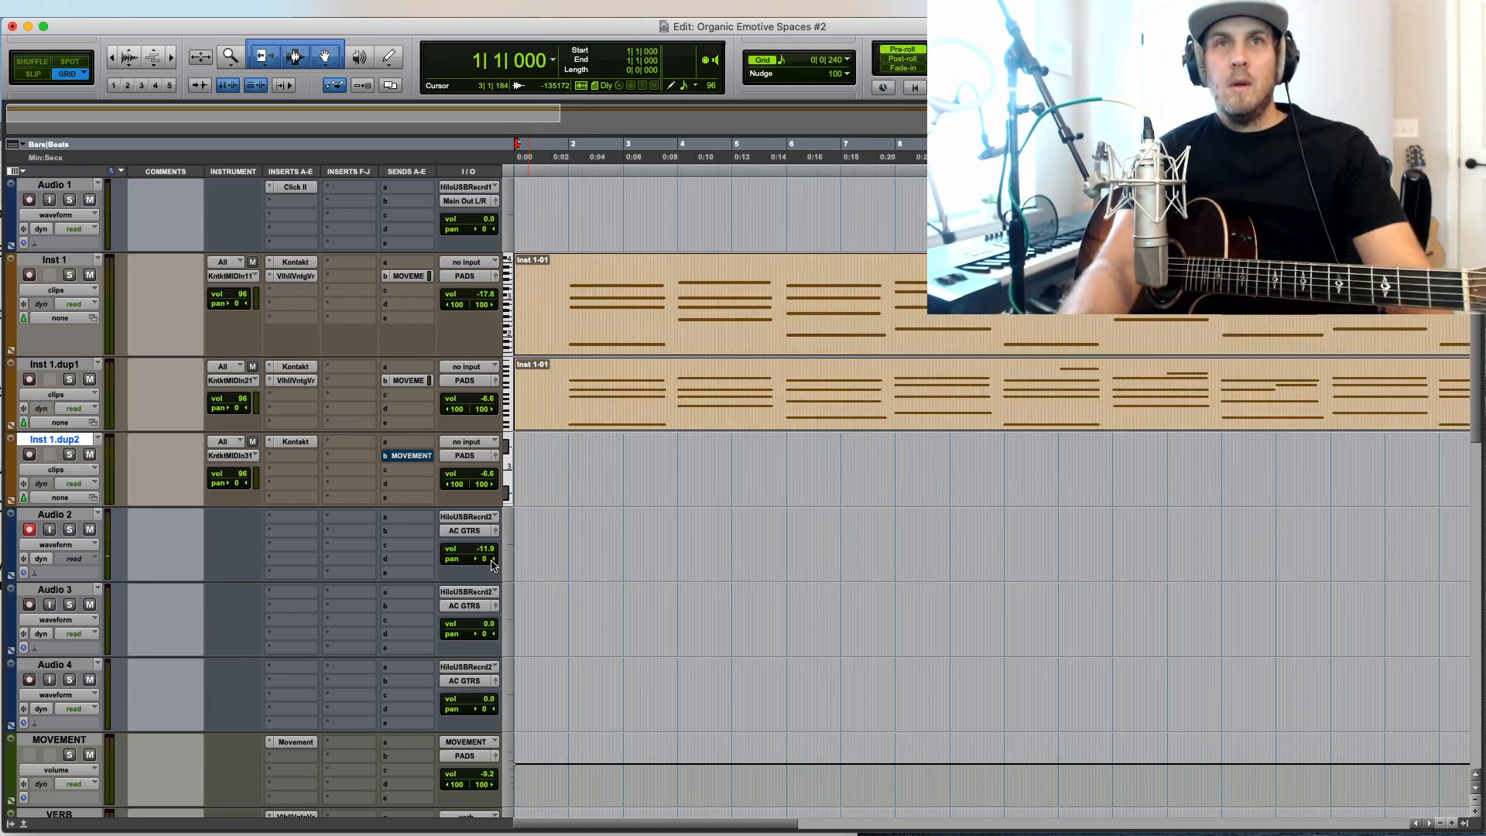
{"action": "key", "text": "super+space"}
{"action": "key", "text": "super+bracketleft"}
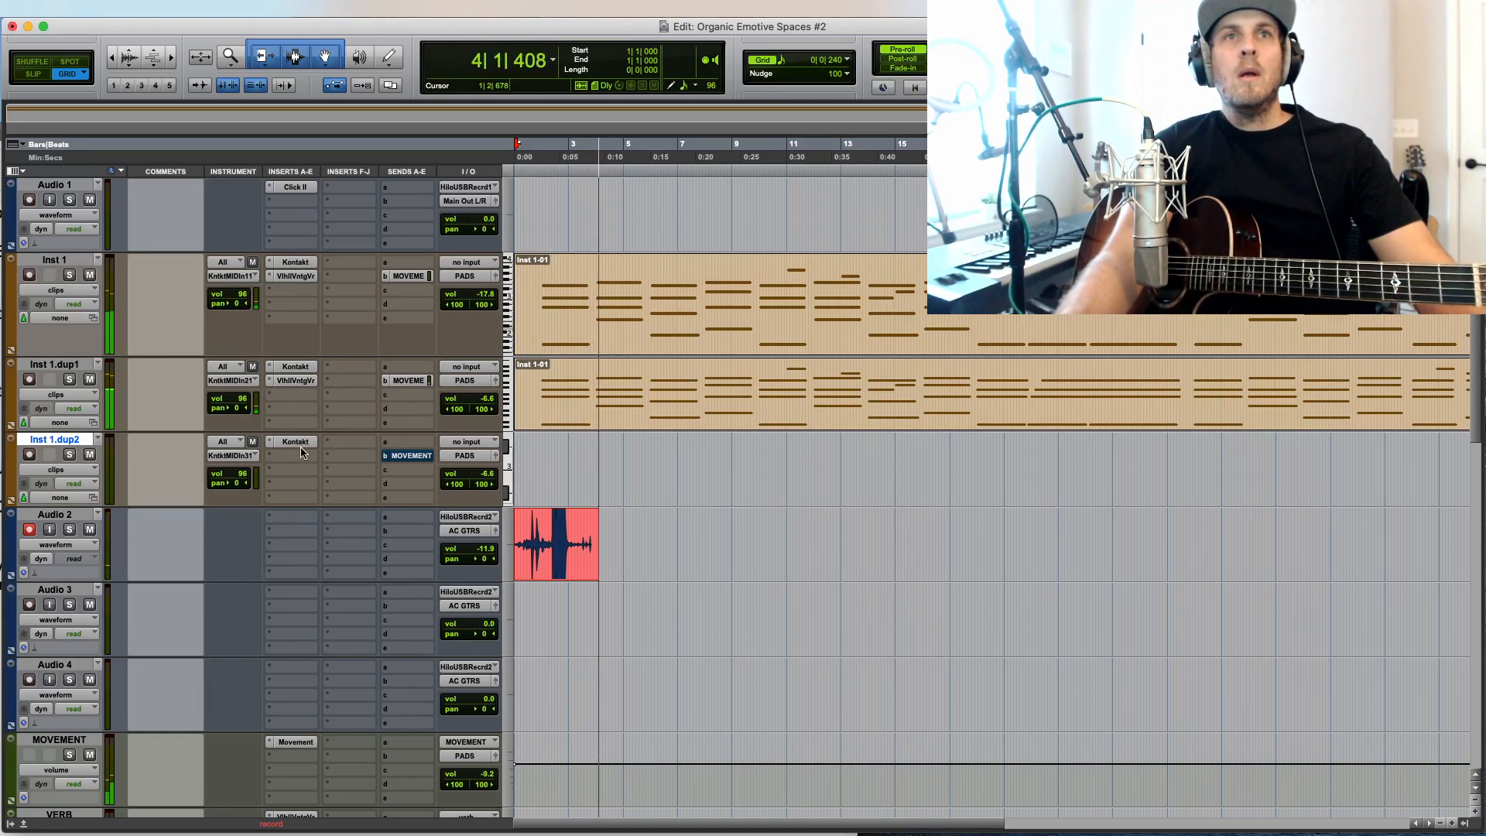
Step: Stop recording and try to copy the Valhalla reverb insert from Inst 1.dup1 to Audio 2
{"action": "left_click", "coordinate": [294, 380]}
{"action": "key", "text": "space"}
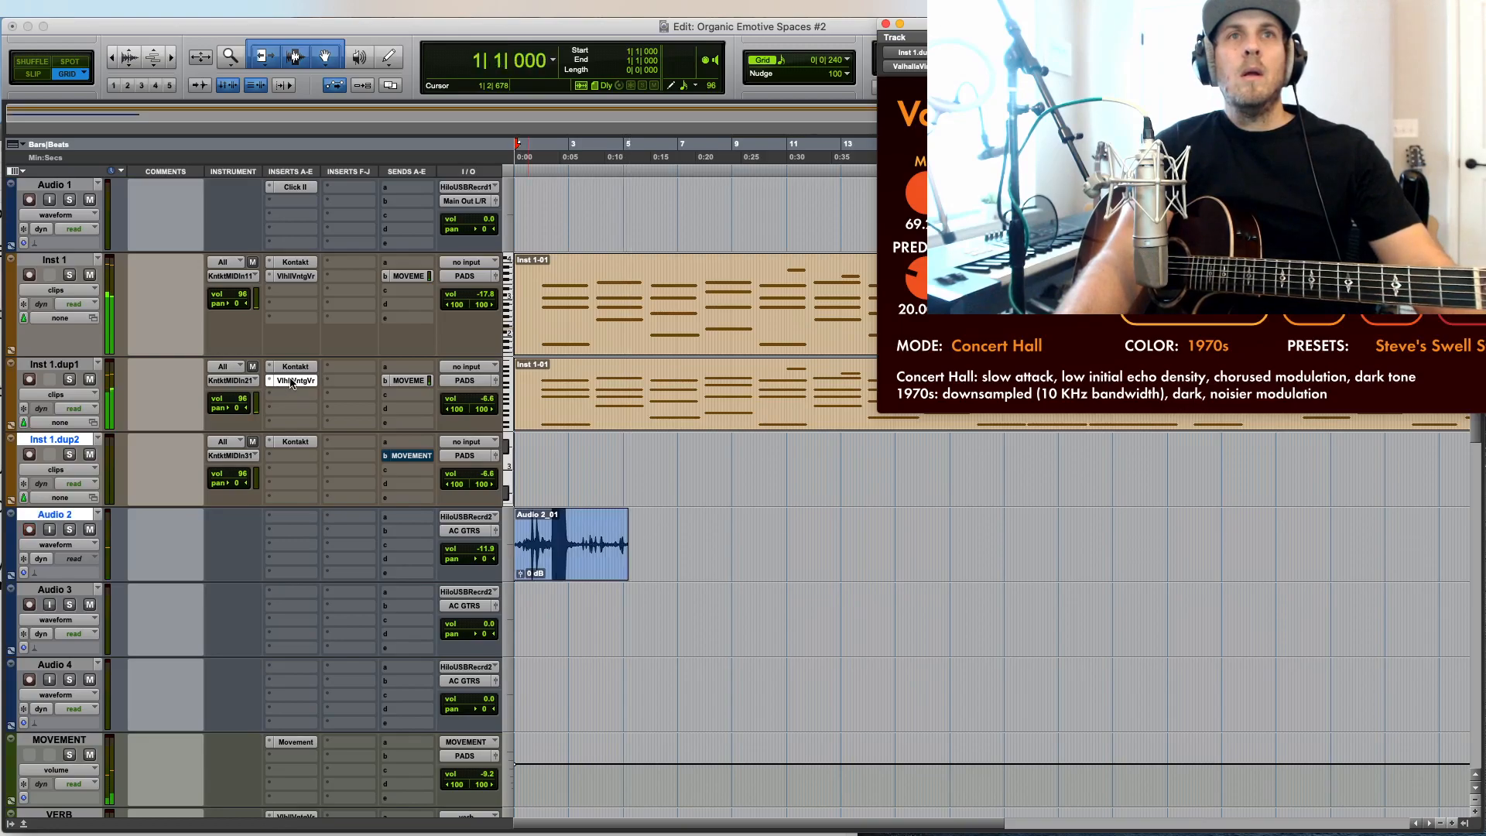
{"action": "left_click_drag", "start_coordinate": [293, 493], "coordinate": [302, 531]}
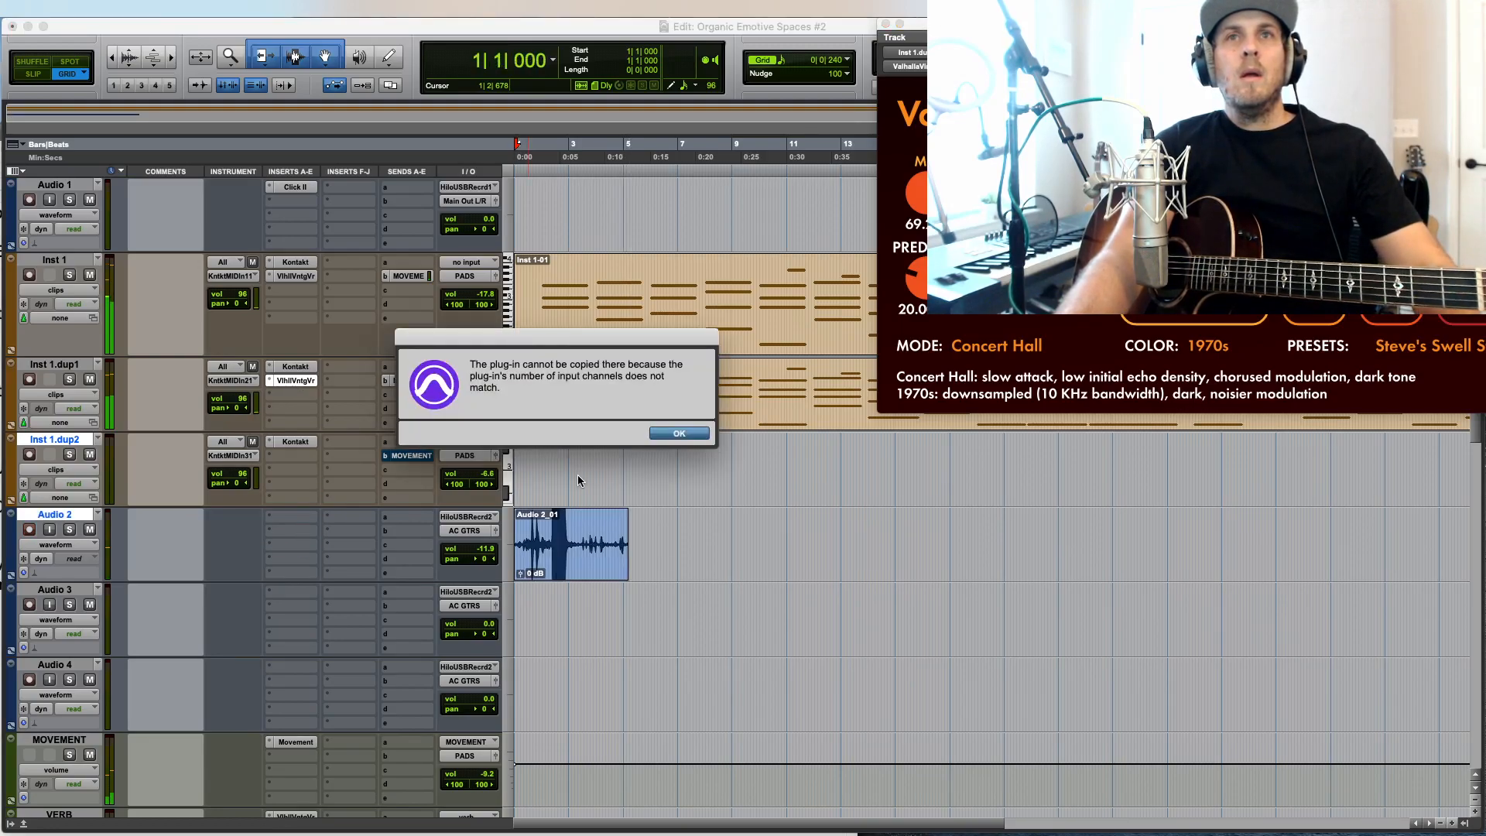
{"action": "left_click", "coordinate": [680, 434]}
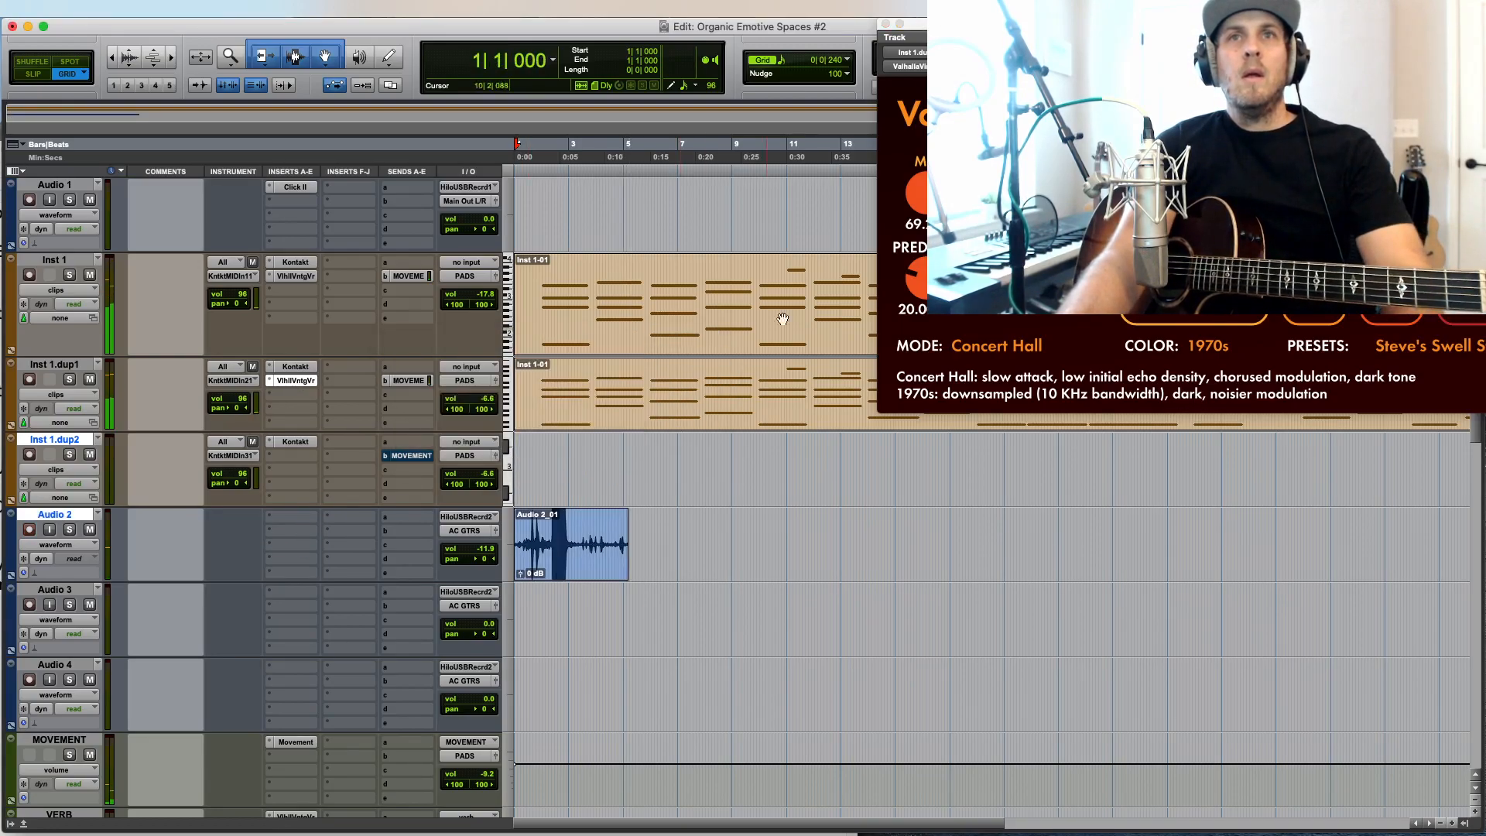
{"action": "left_click", "coordinate": [886, 25]}
{"action": "left_click", "coordinate": [306, 531]}
{"action": "mouse_move", "coordinate": [326, 531]}
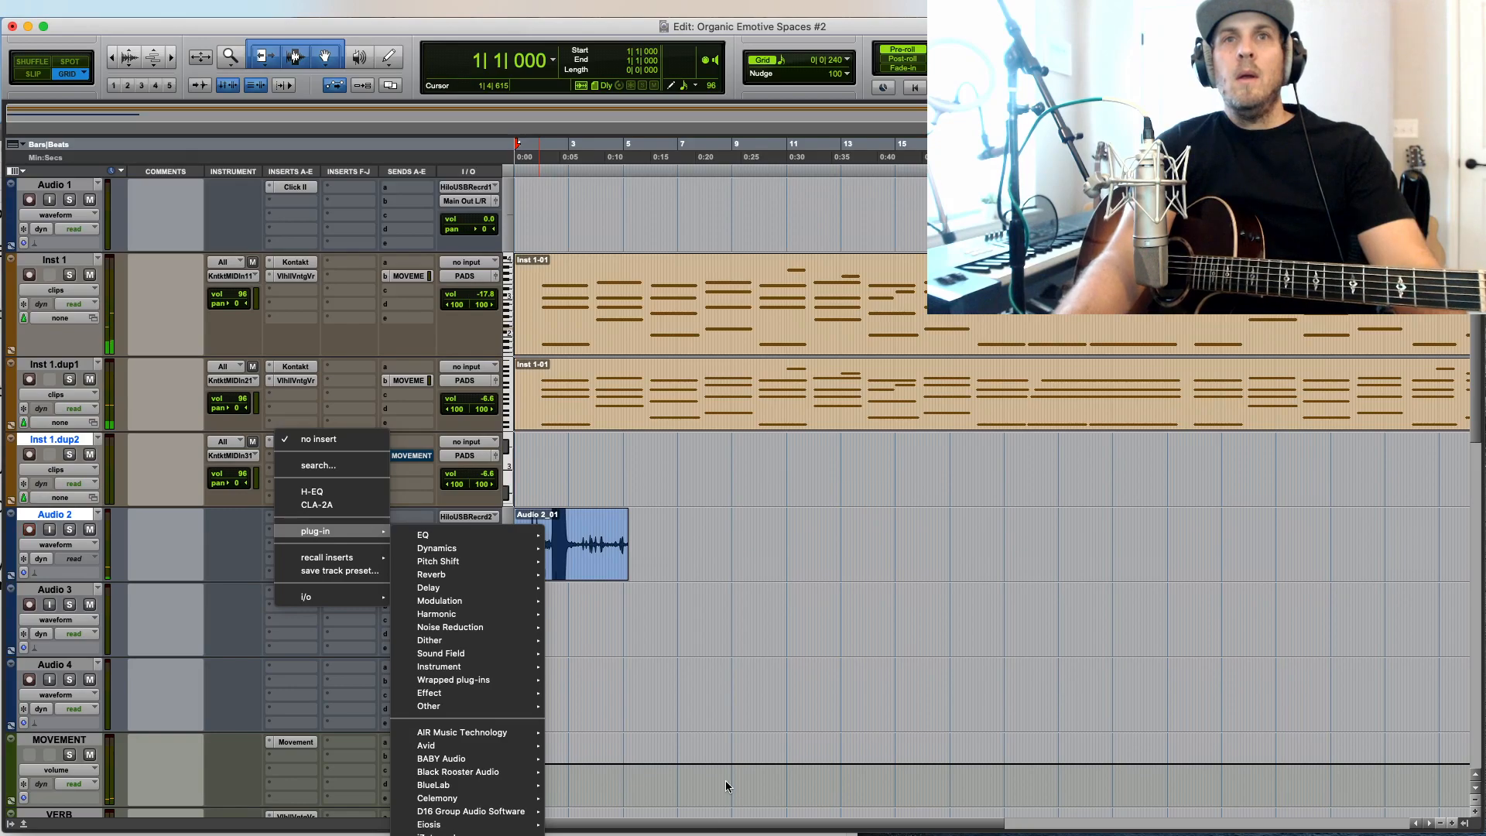
{"action": "left_click", "coordinate": [683, 661]}
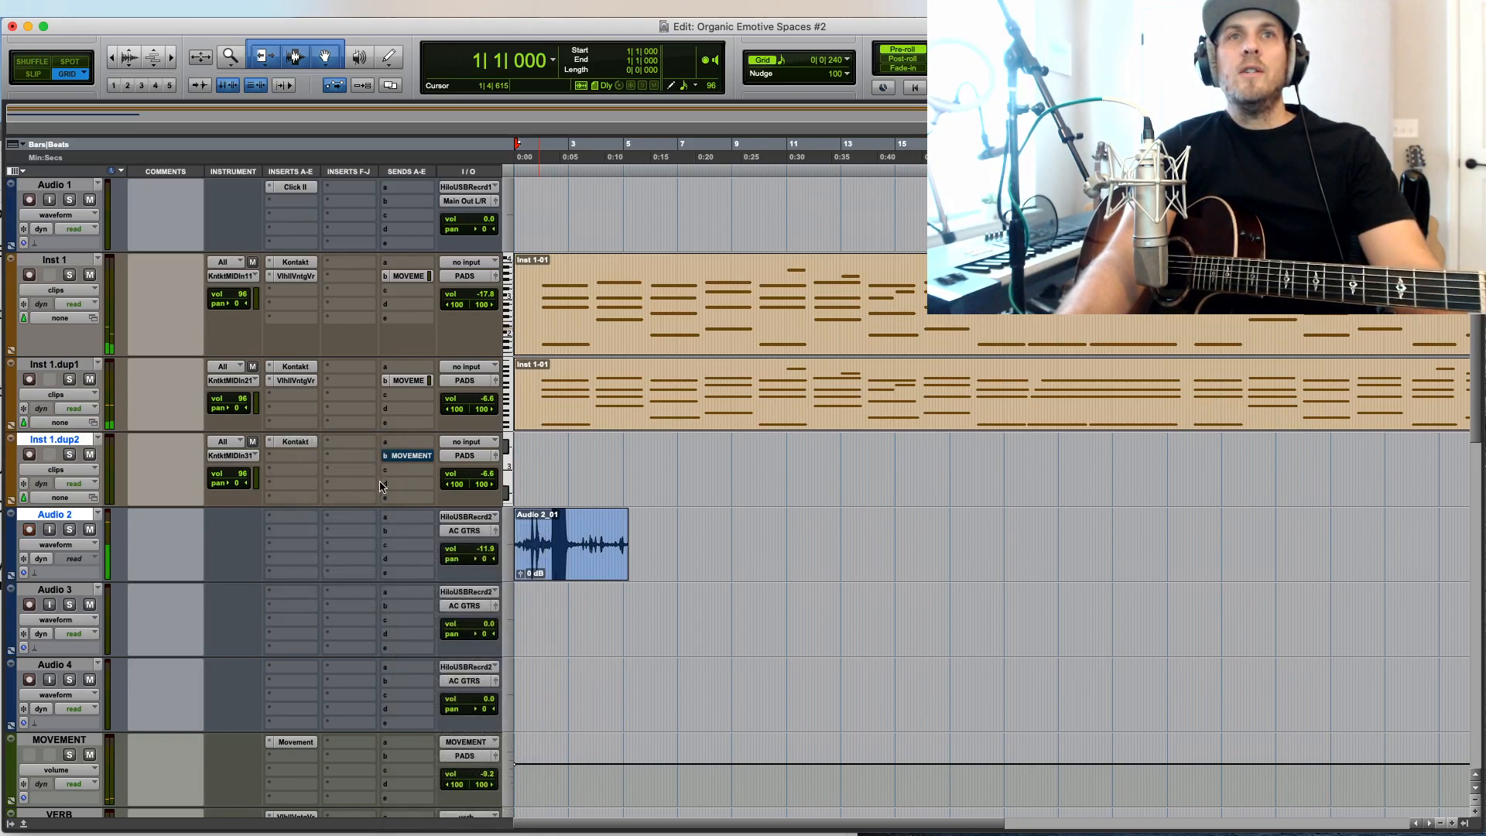
Step: Add a send from Audio 2 to the verb (Stereo) bus and close its send window
{"action": "left_click", "coordinate": [410, 531]}
{"action": "mouse_move", "coordinate": [432, 546]}
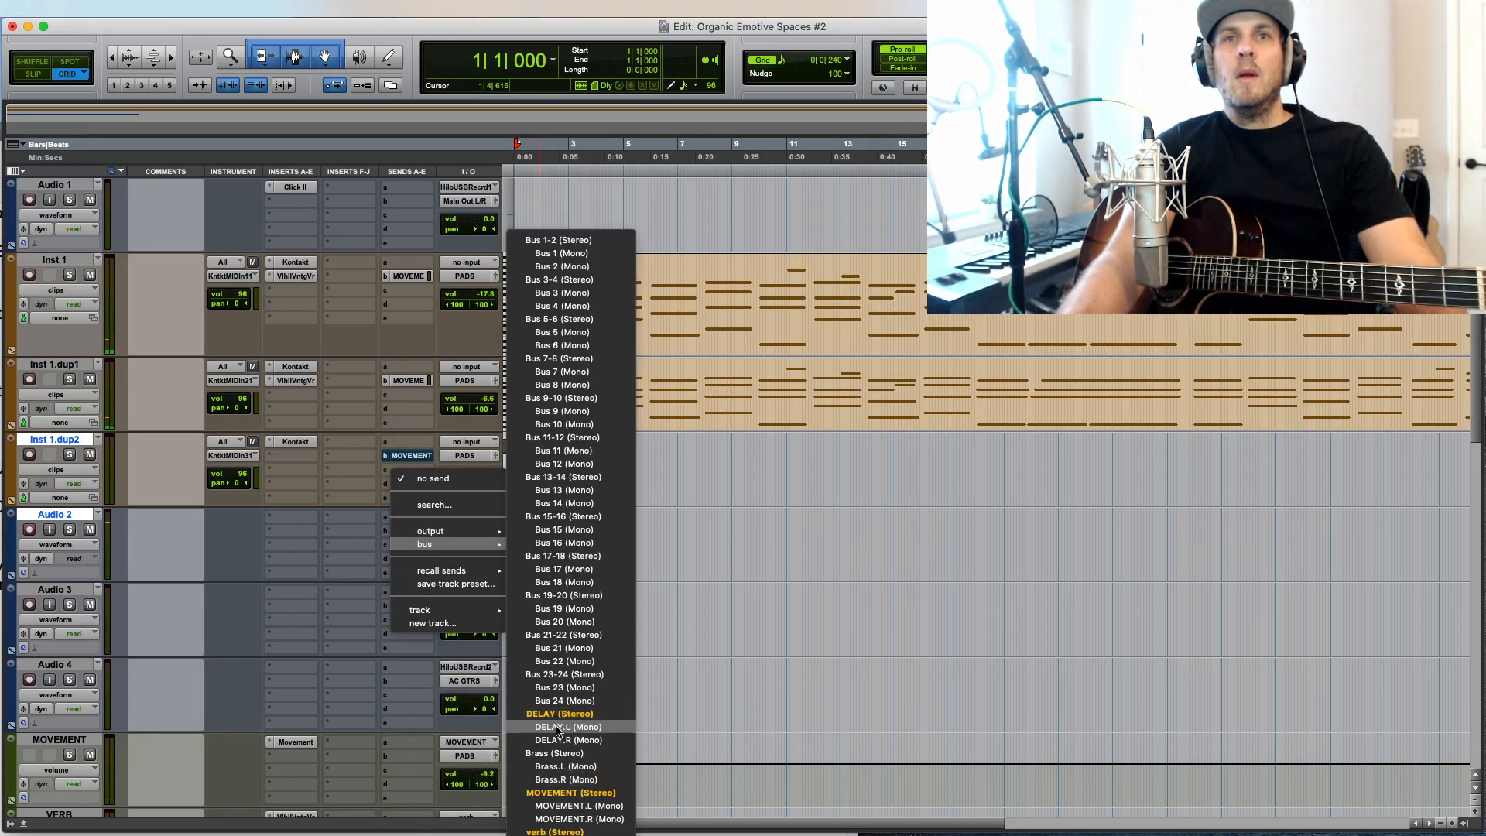
{"action": "left_click", "coordinate": [555, 832]}
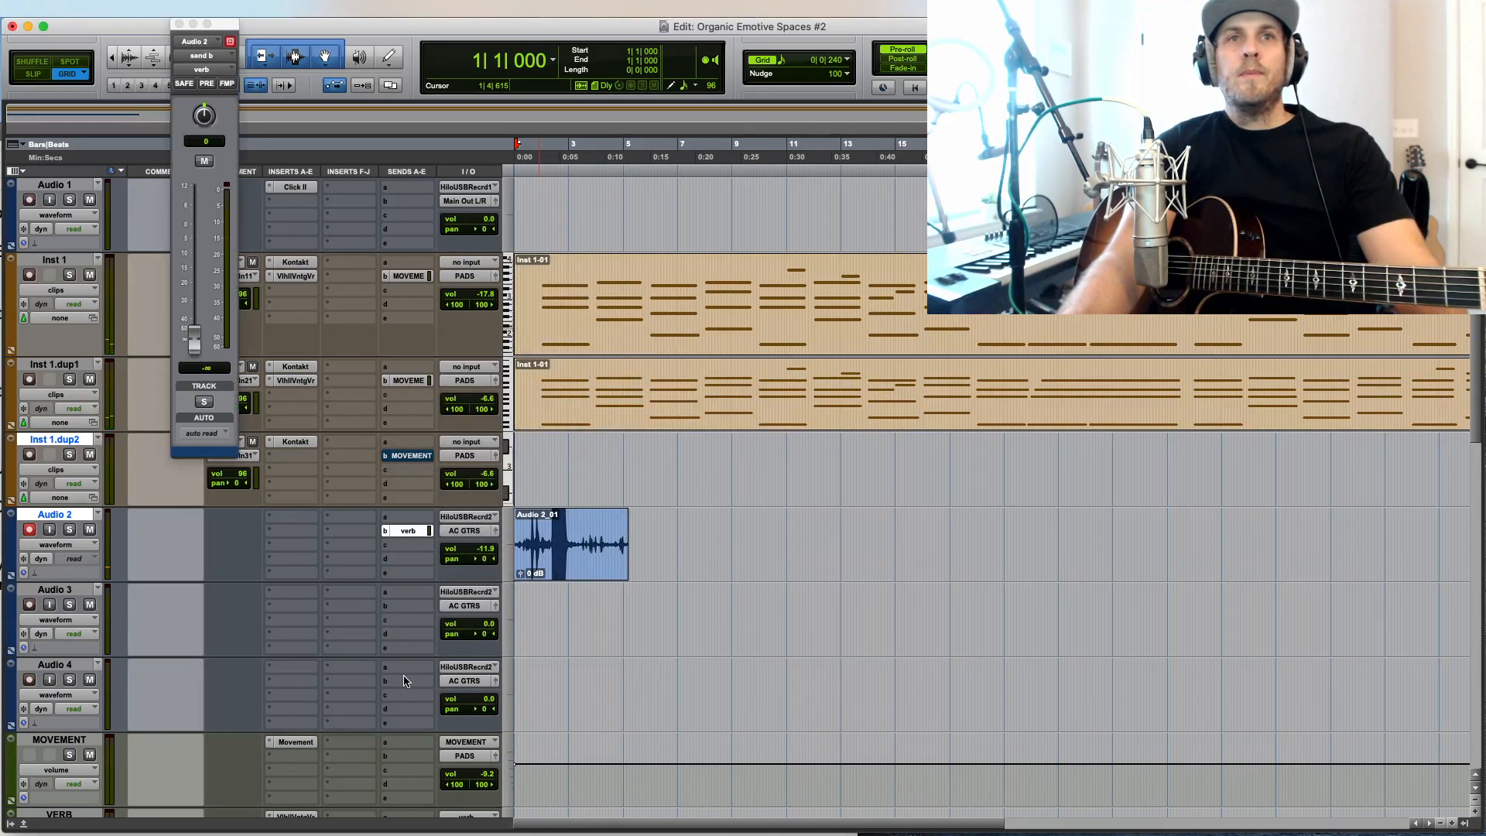
{"action": "left_click", "coordinate": [178, 24]}
Step: Stop the transport and delete the recorded guitar clip from Audio 2
{"action": "scroll", "coordinate": [307, 493], "scroll_direction": "down", "scroll_amount": 4}
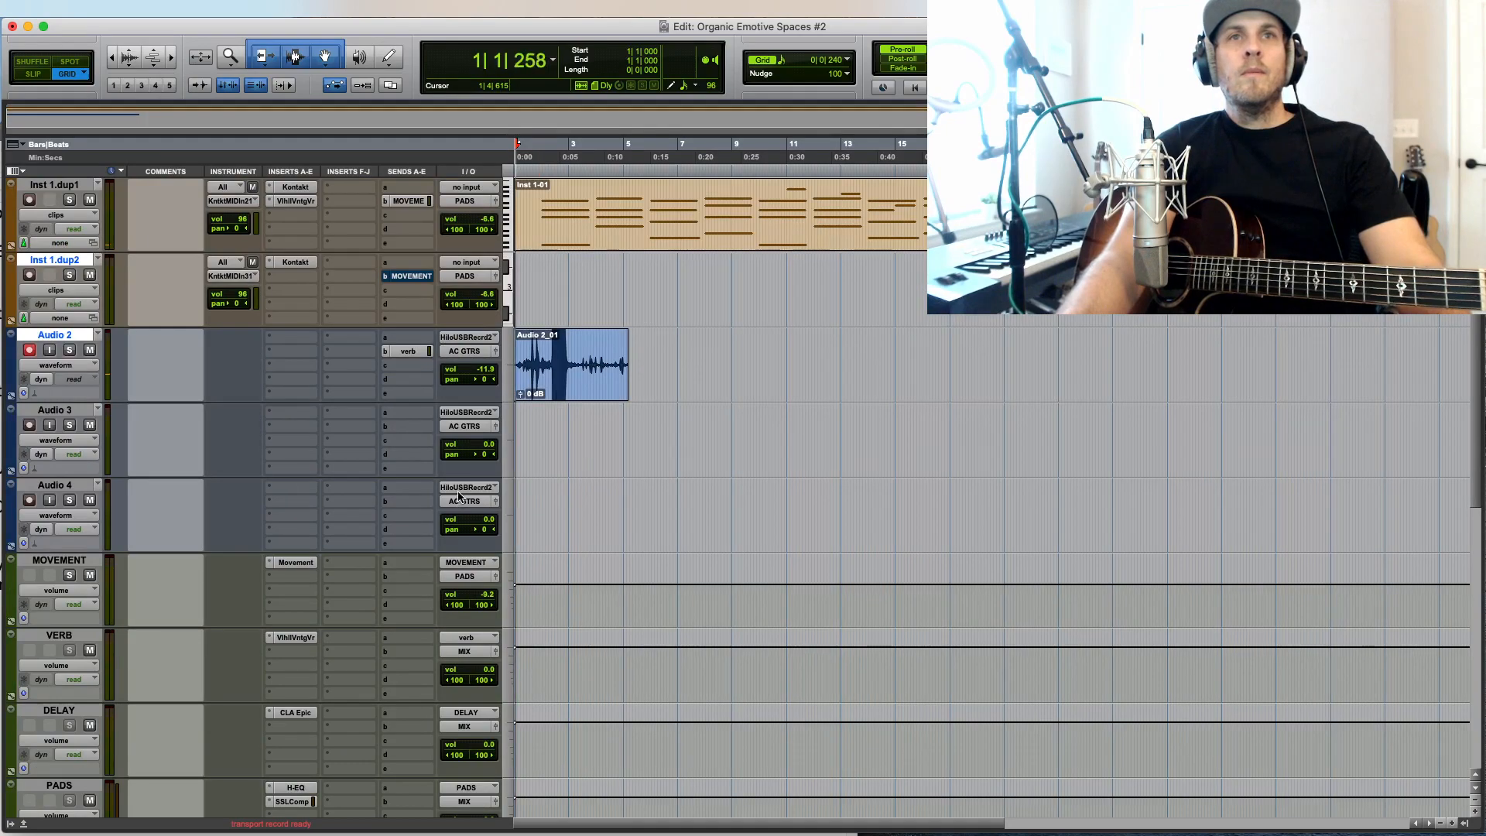
{"action": "key", "text": "space"}
{"action": "left_click", "coordinate": [574, 382]}
{"action": "key", "text": "Delete"}
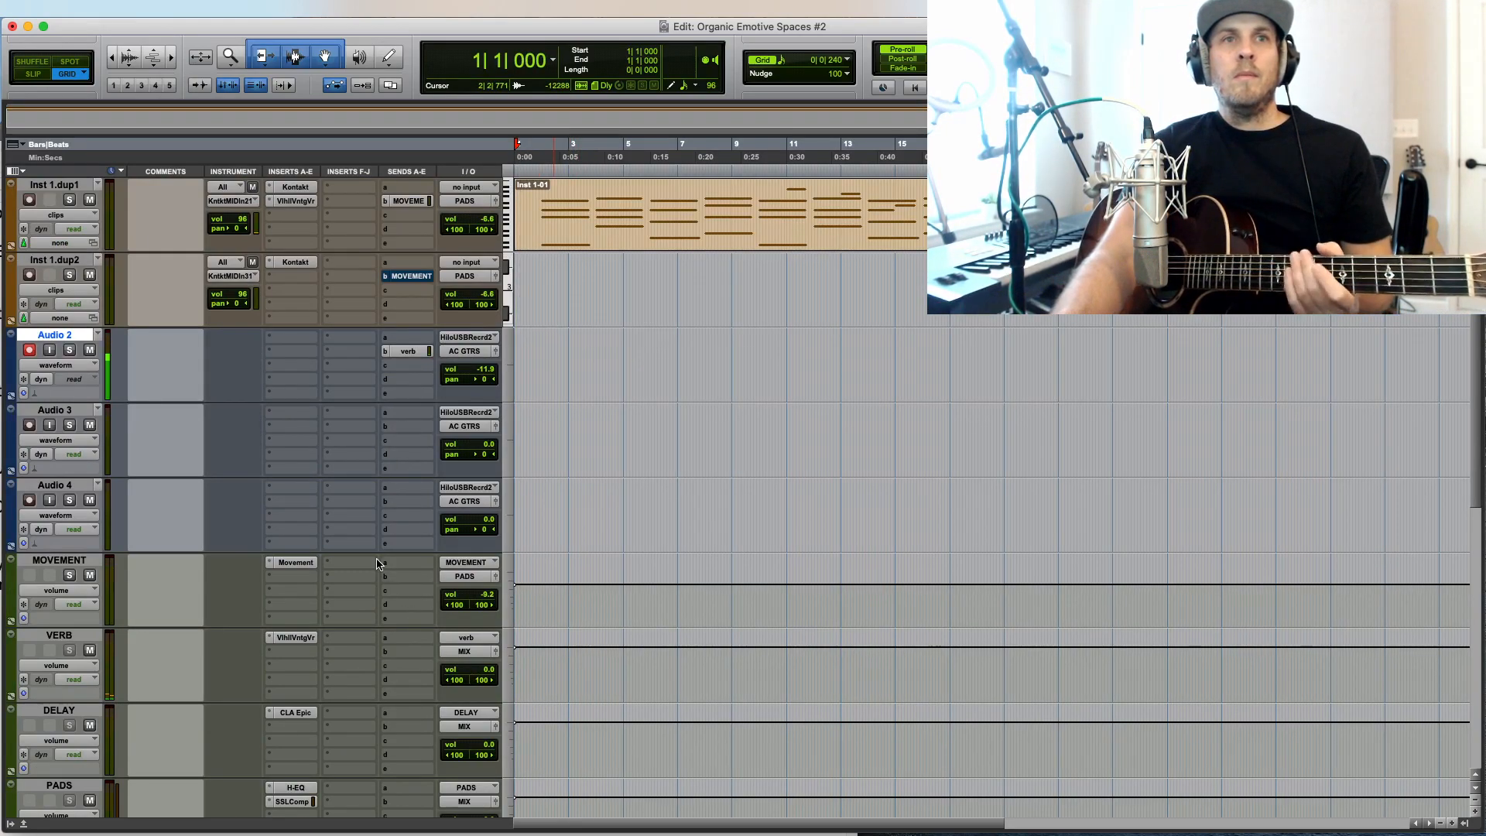
Step: Set the verb send level on Audio 2 to about -4.3 dB
{"action": "left_click", "coordinate": [408, 352]}
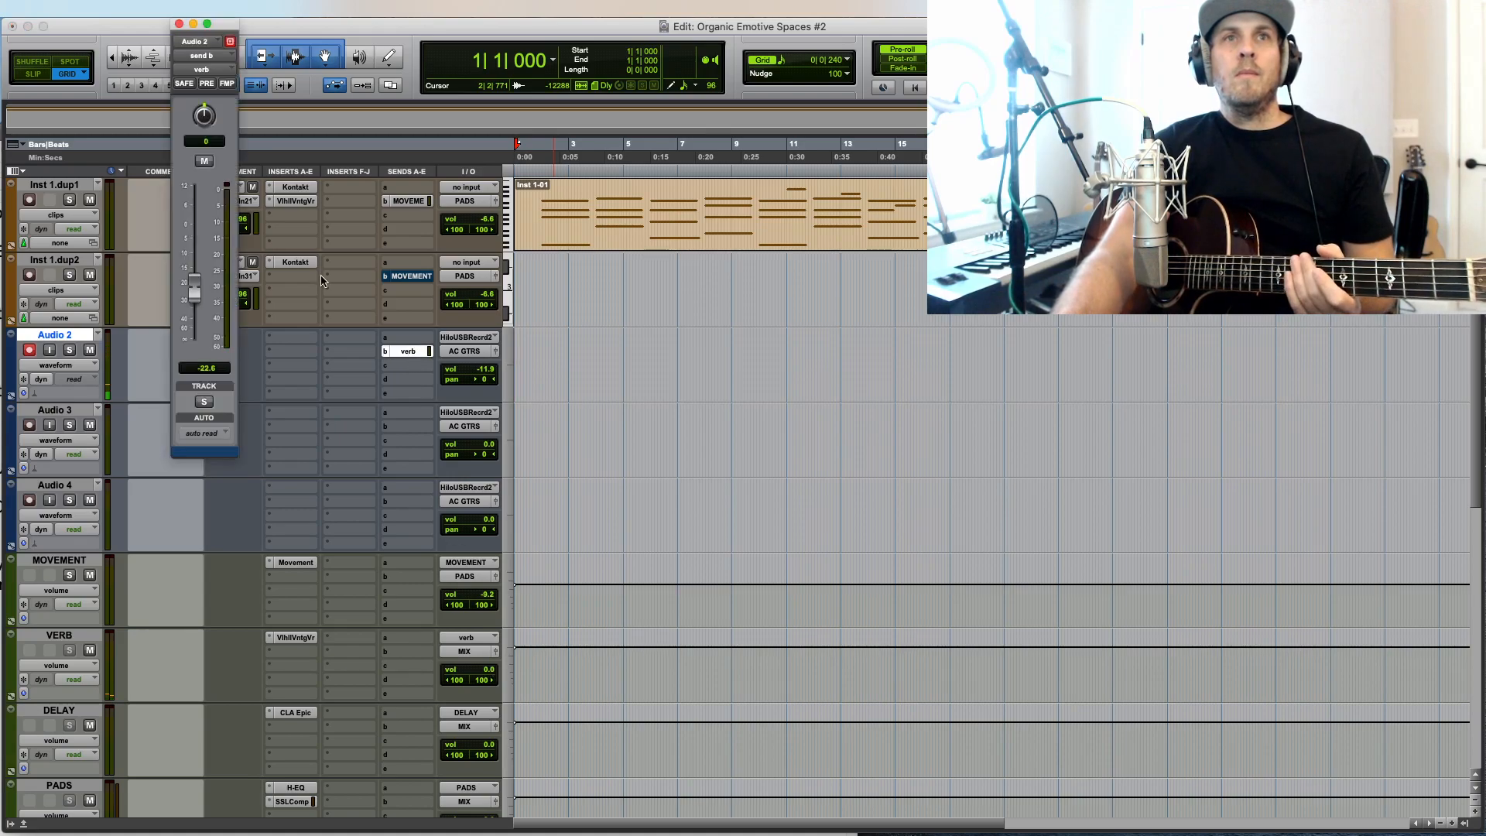
{"action": "left_click_drag", "start_coordinate": [185, 209], "coordinate": [187, 234]}
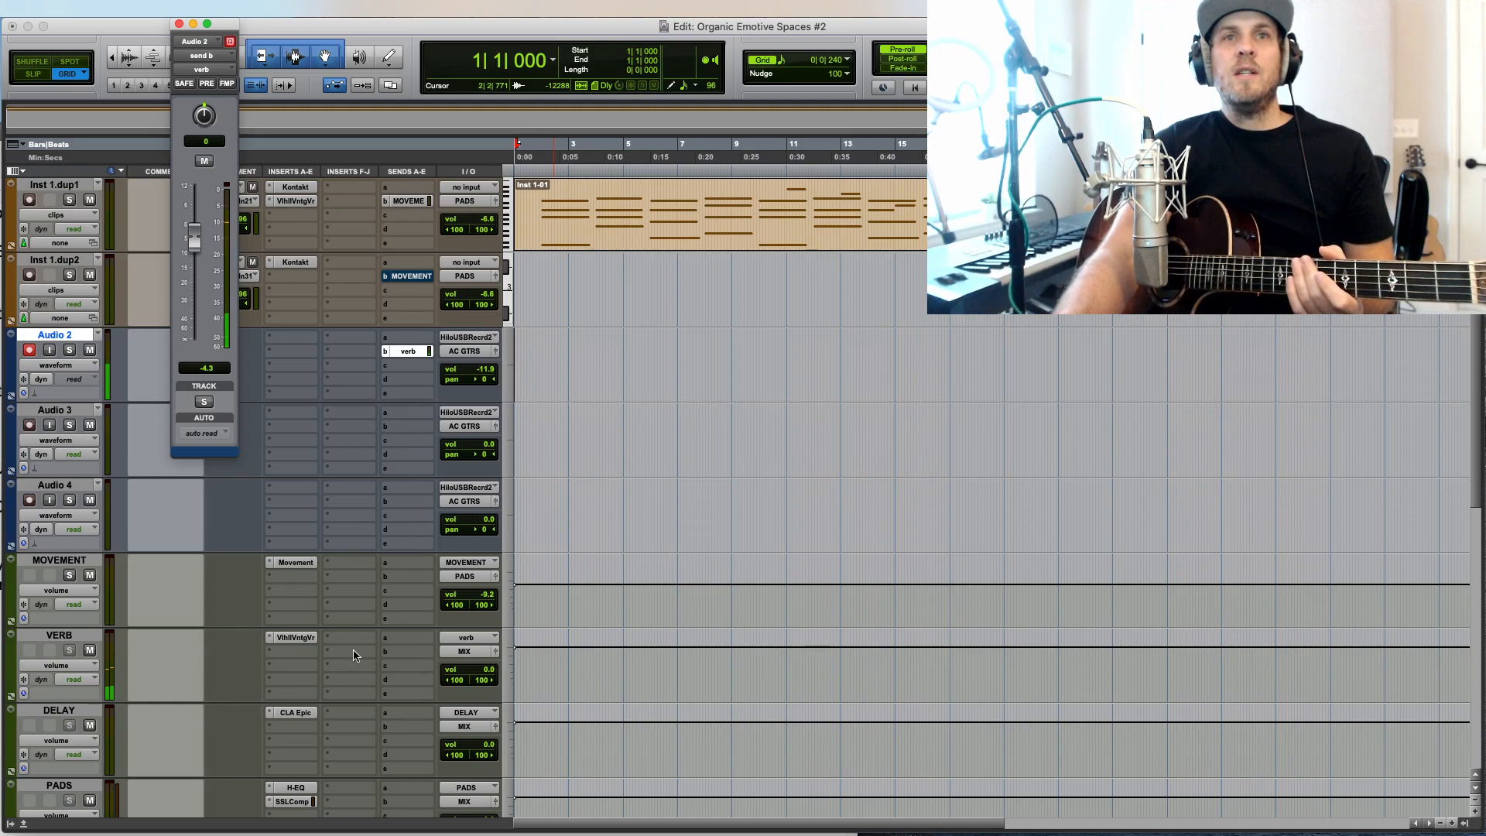
{"action": "left_click", "coordinate": [179, 24]}
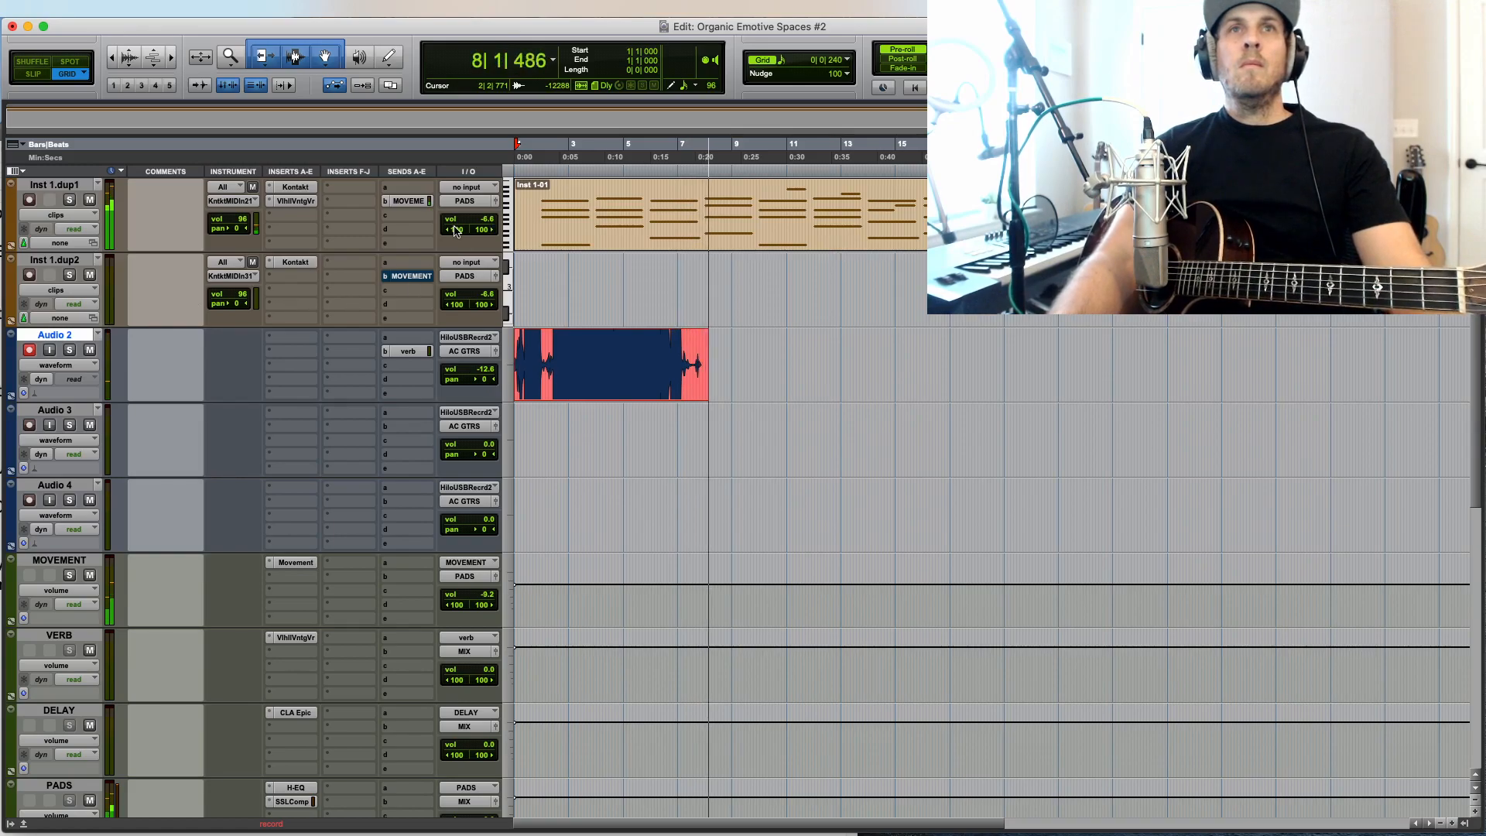
Step: Lower the MOVEMENT send on Inst 1.dup1 and check the MOVEMENT send on Inst 1 while recording continues
{"action": "left_click", "coordinate": [408, 200]}
{"action": "left_click_drag", "start_coordinate": [207, 264], "coordinate": [207, 280]}
{"action": "scroll", "coordinate": [431, 285], "scroll_direction": "up", "scroll_amount": 3}
{"action": "left_click", "coordinate": [428, 278]}
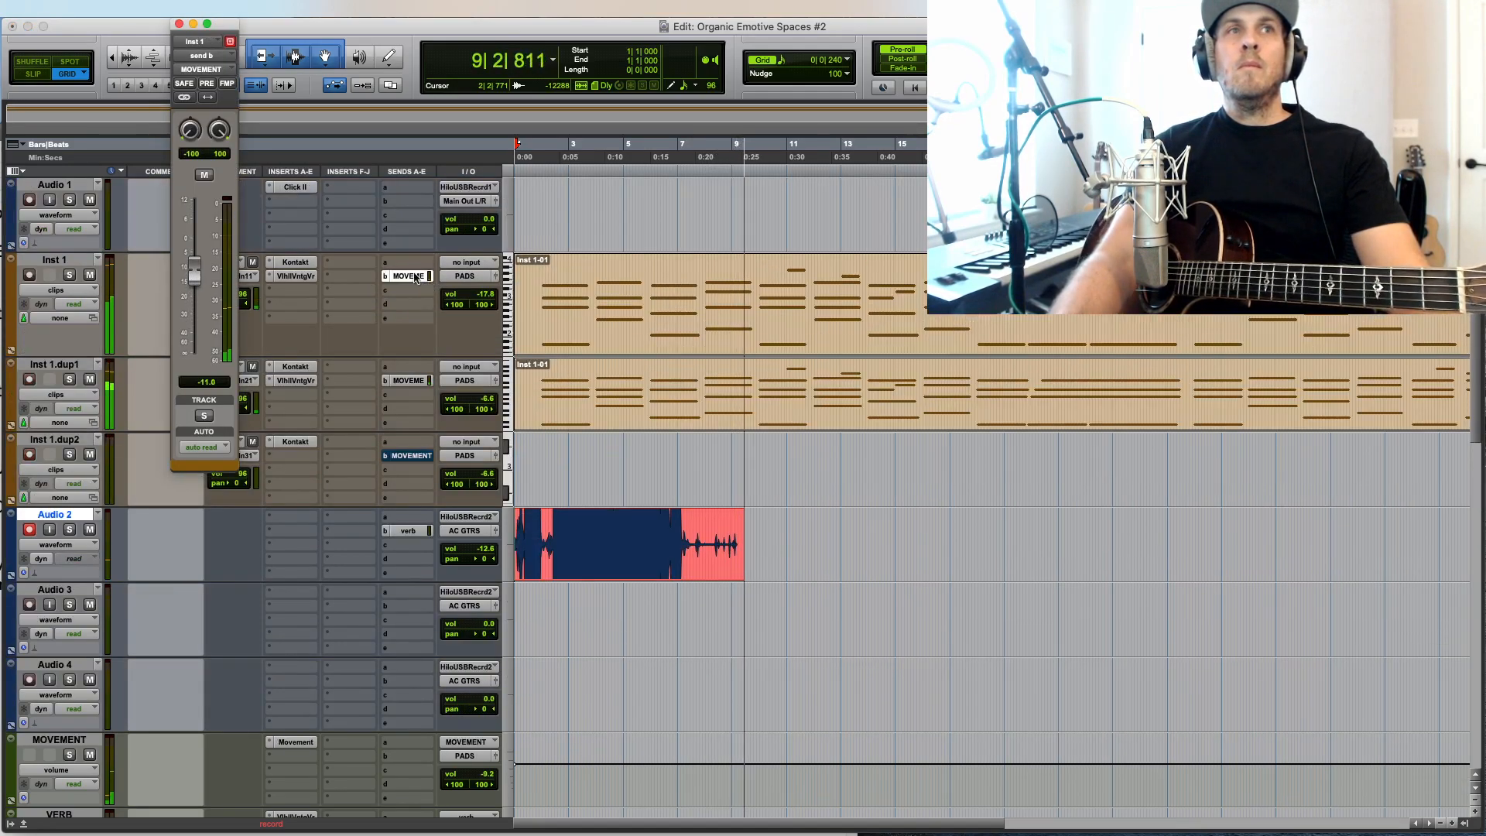
{"action": "left_click", "coordinate": [179, 23]}
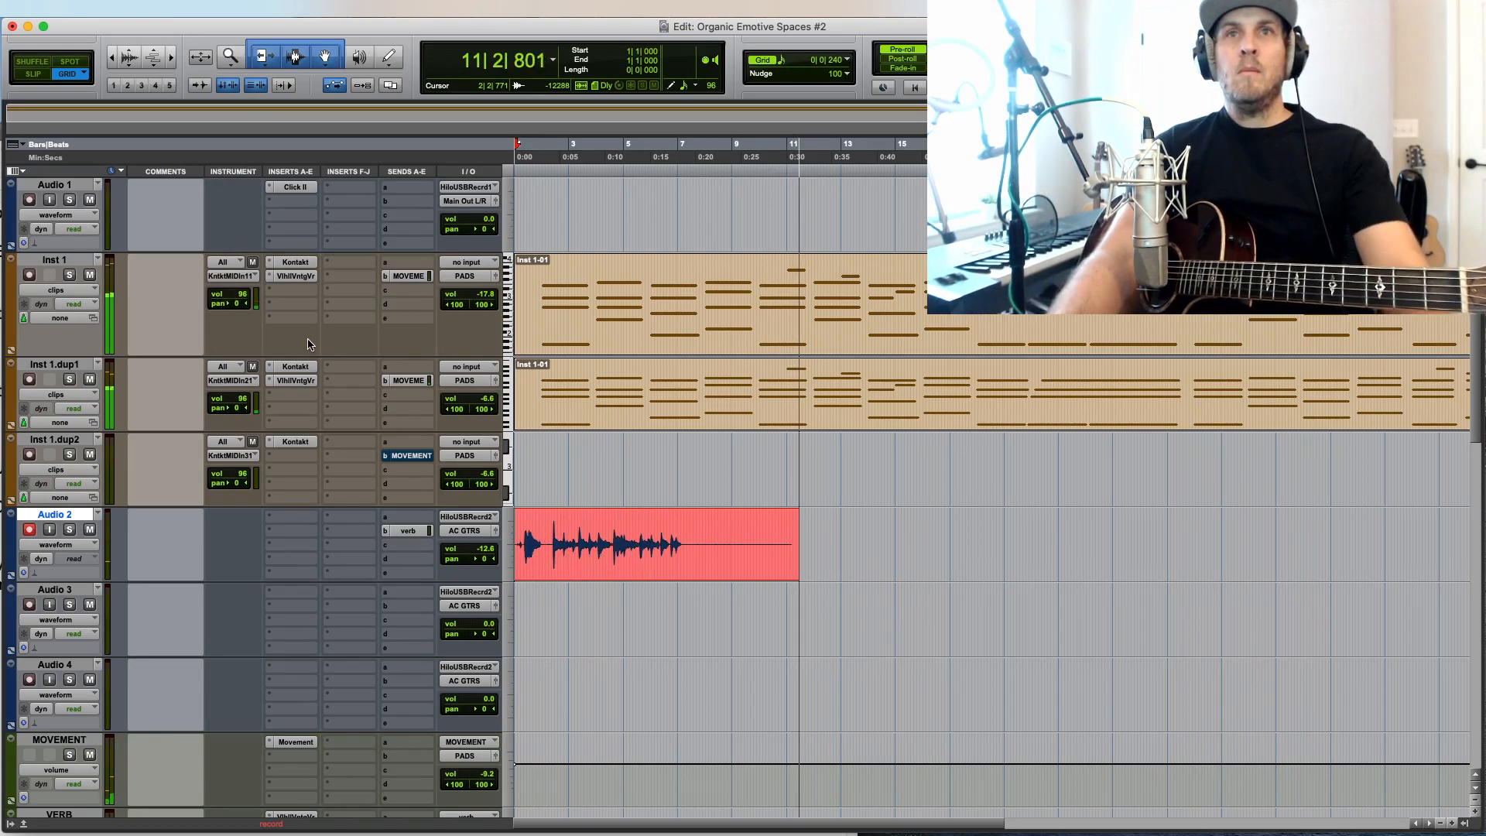
Step: Lower the PADS bus volume to about -11.2 dB and check the L1 limiter on the MASTER track
{"action": "scroll", "coordinate": [307, 343], "scroll_direction": "down", "scroll_amount": 15}
{"action": "left_click_drag", "start_coordinate": [458, 377], "coordinate": [487, 385]}
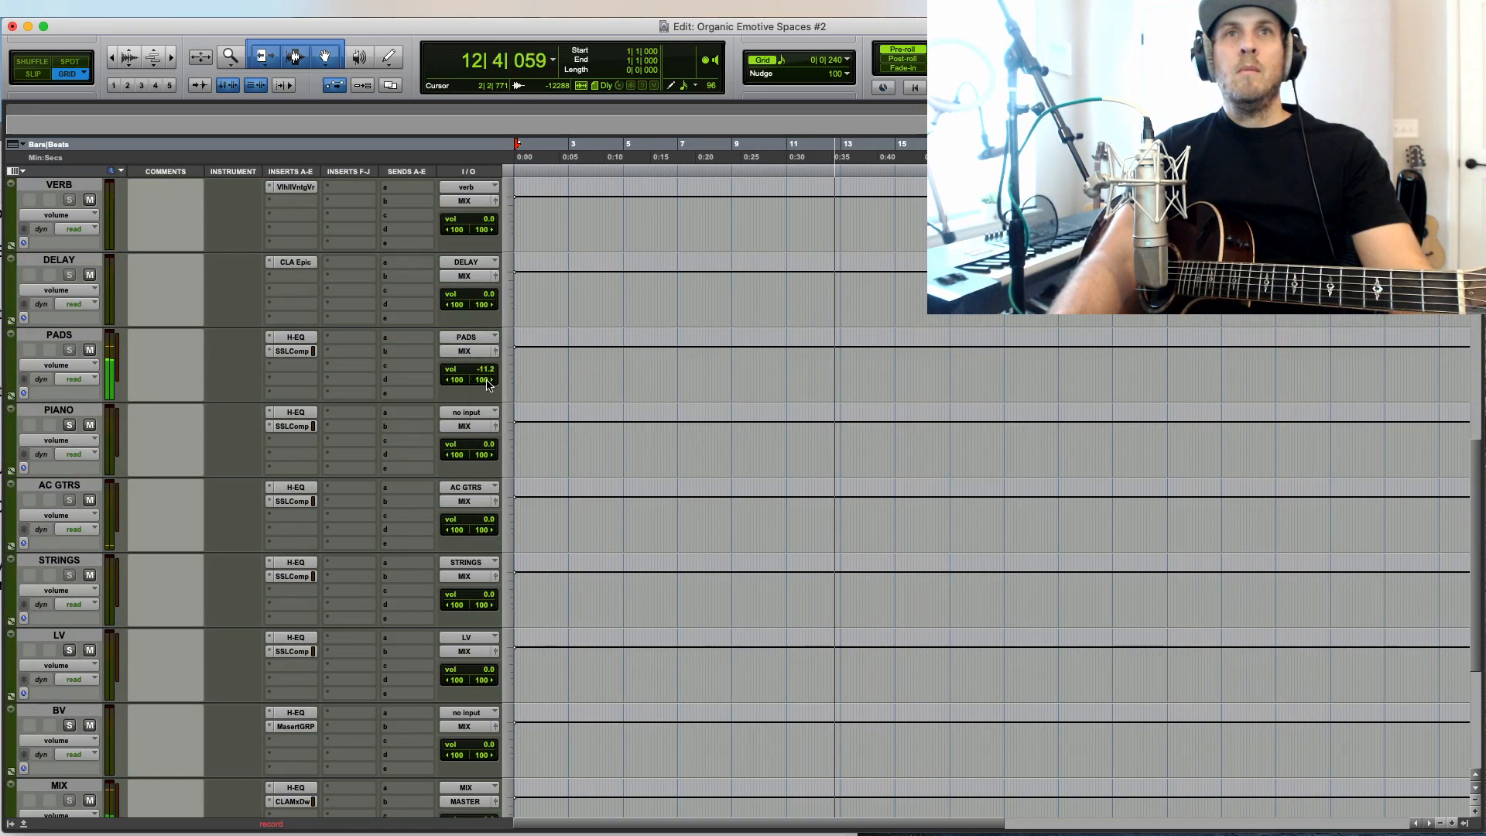
{"action": "scroll", "coordinate": [609, 394], "scroll_direction": "down", "scroll_amount": 5}
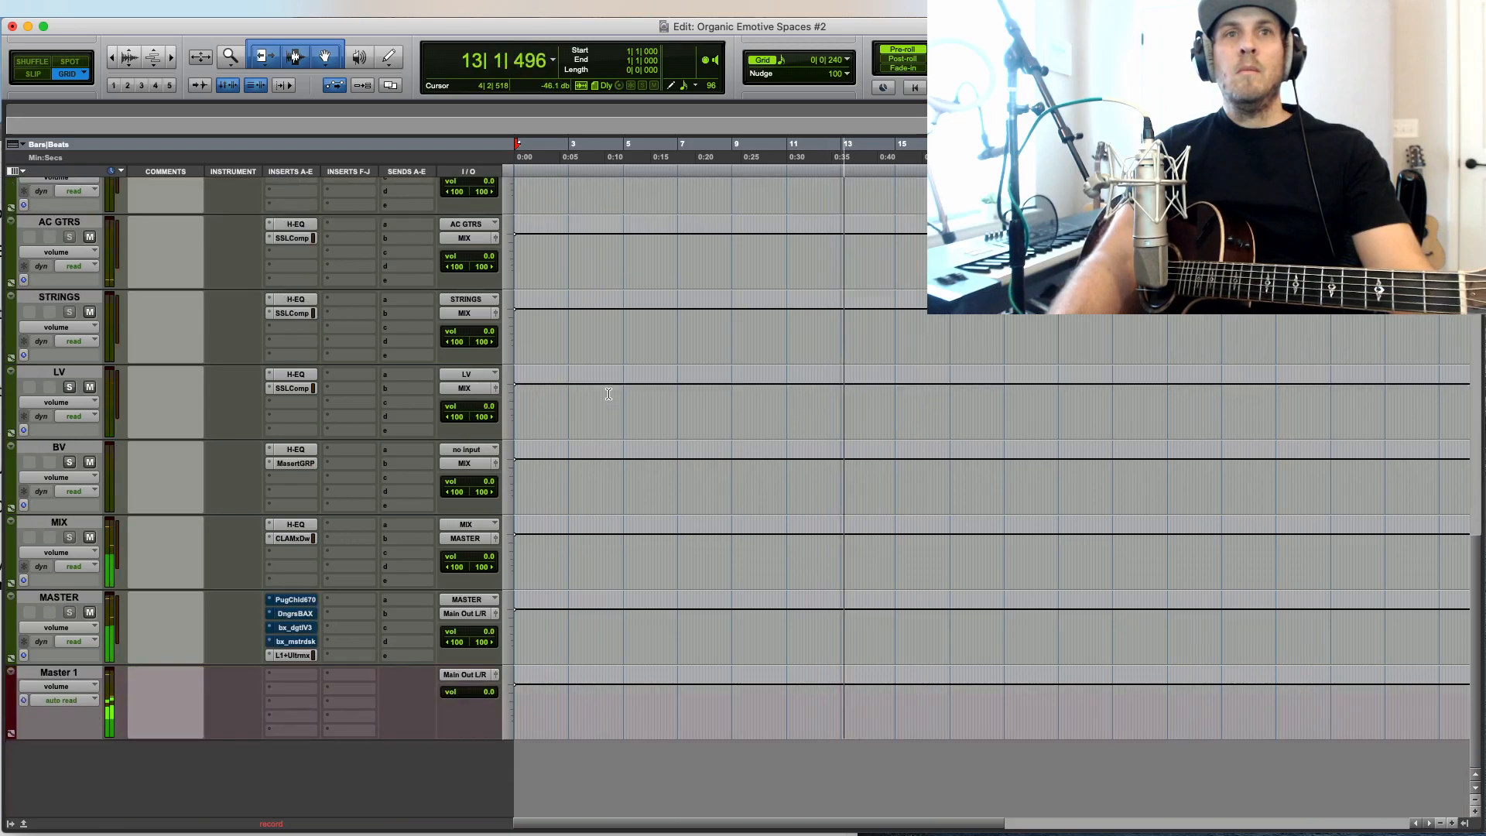
{"action": "left_click", "coordinate": [299, 654]}
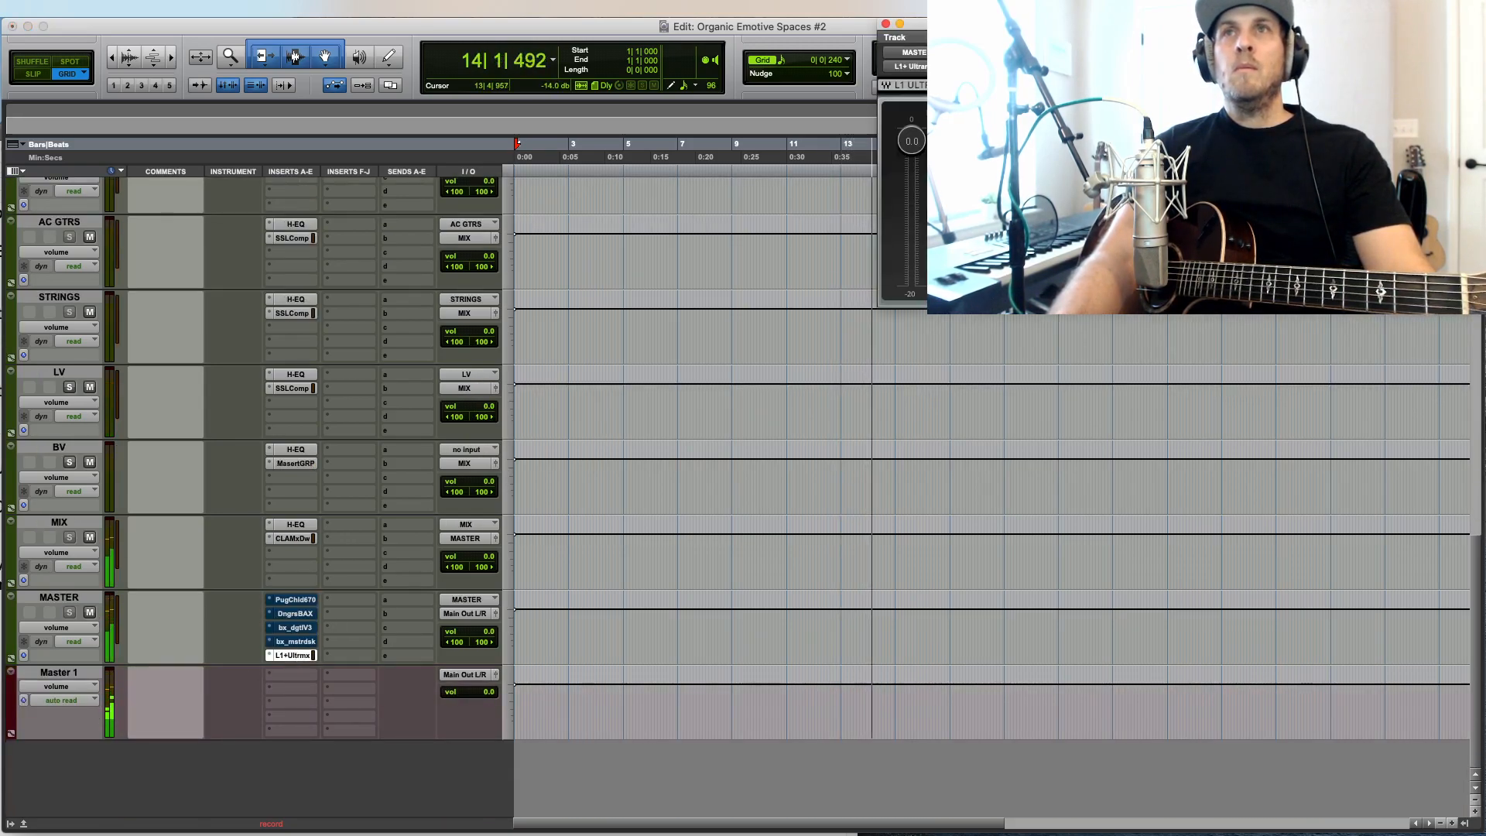
{"action": "left_click", "coordinate": [886, 24]}
Step: Stop the running take, select its clip on Audio 2, and record a new guitar take over it from bar 1
{"action": "scroll", "coordinate": [786, 518], "scroll_direction": "up", "scroll_amount": 10}
{"action": "key", "text": "space"}
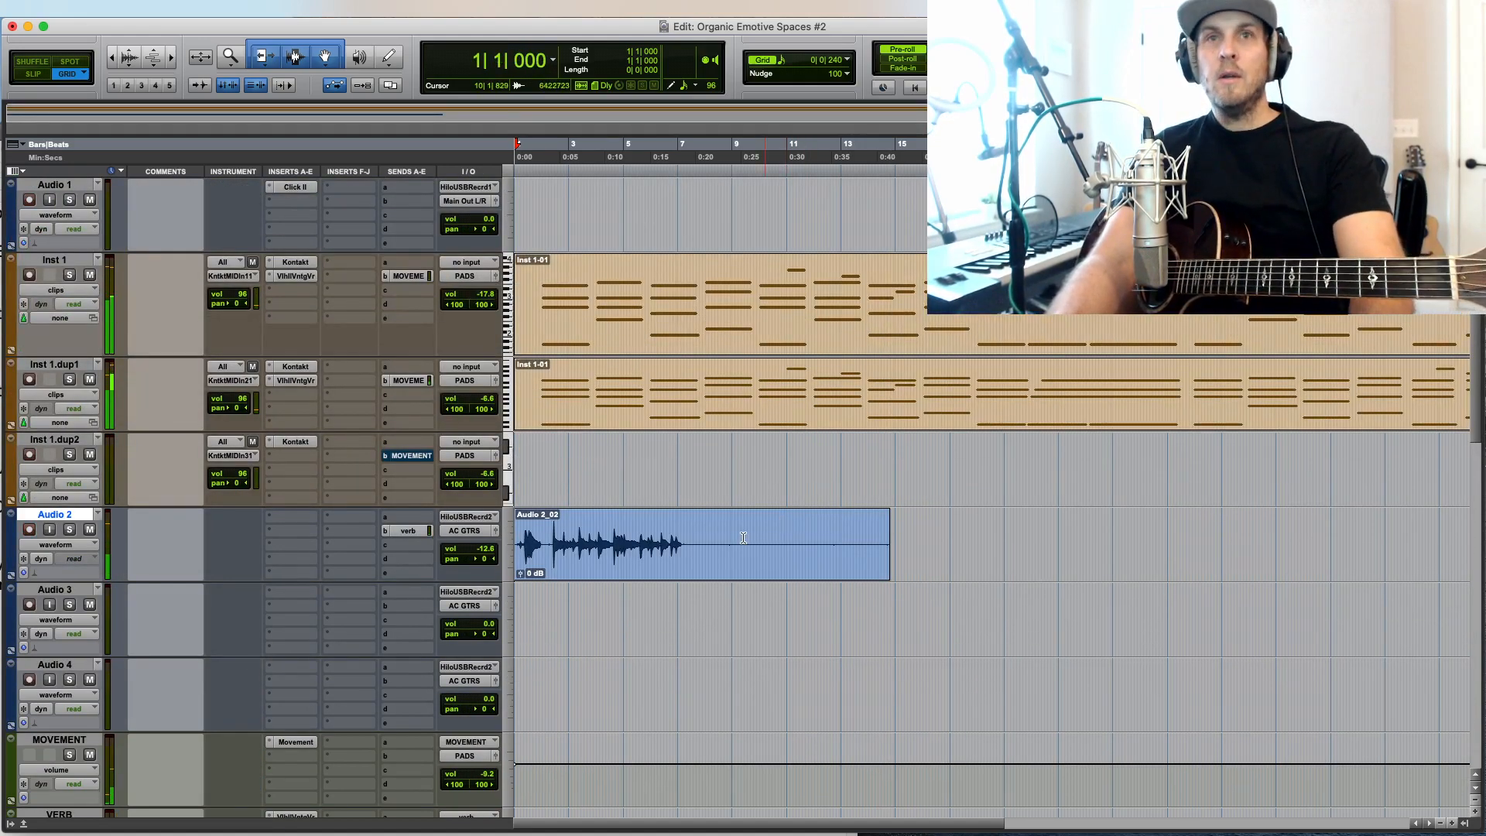
{"action": "left_click", "coordinate": [644, 568]}
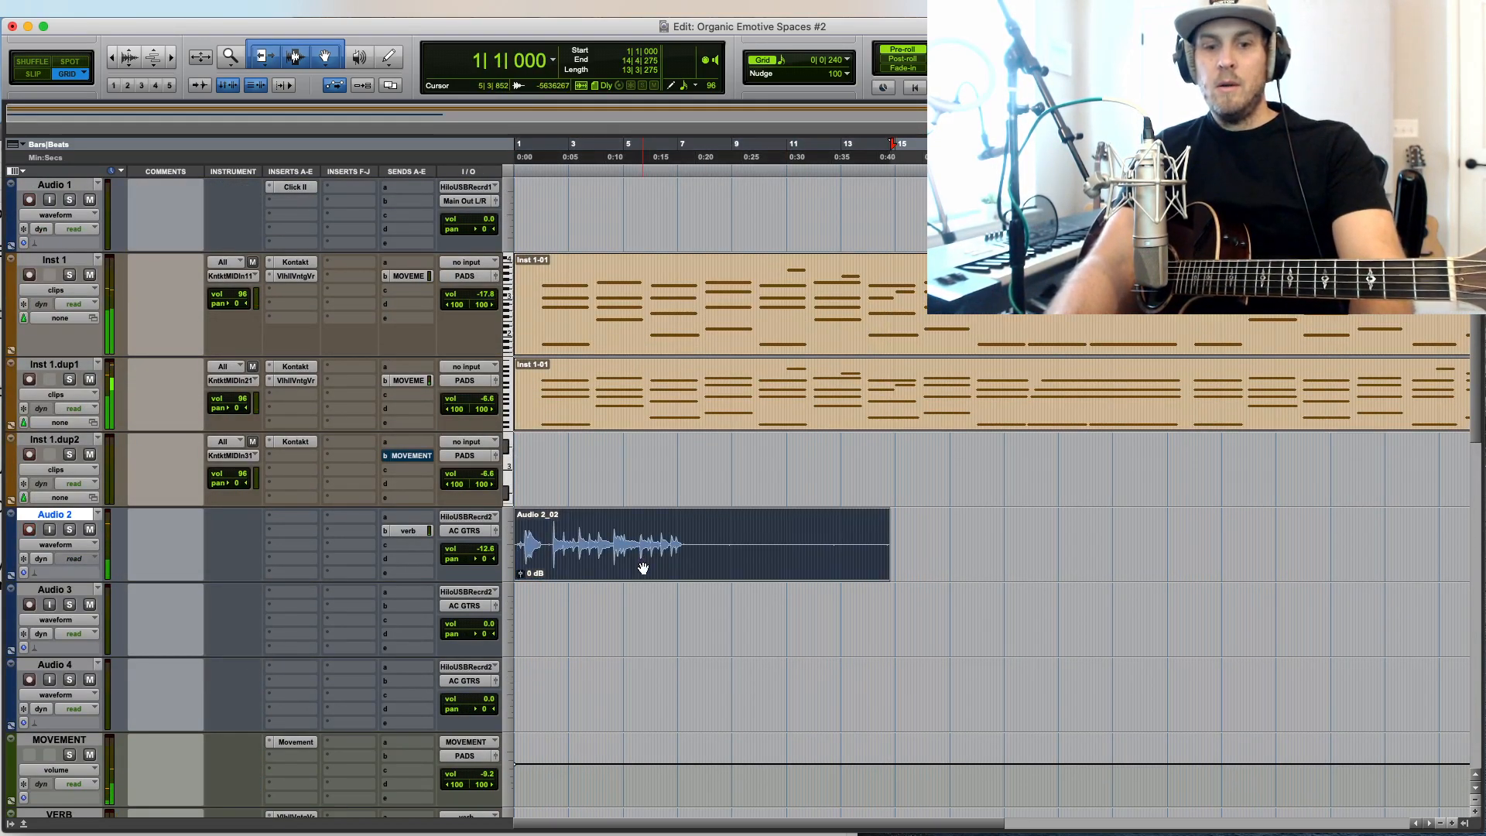
{"action": "key", "text": "t"}
{"action": "key", "text": "t"}
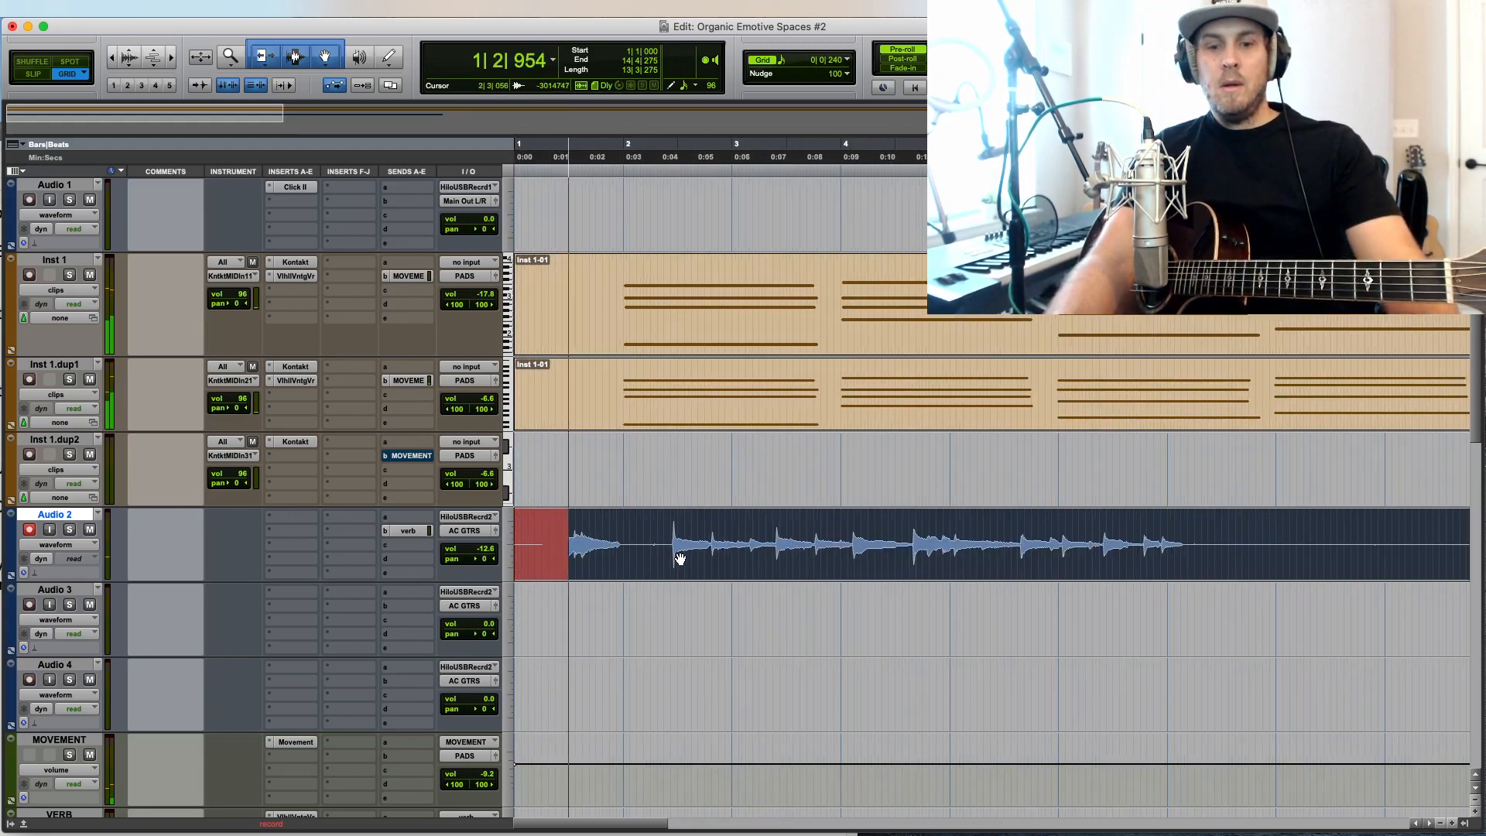
{"action": "key", "text": "space"}
{"action": "key", "text": "super+space"}
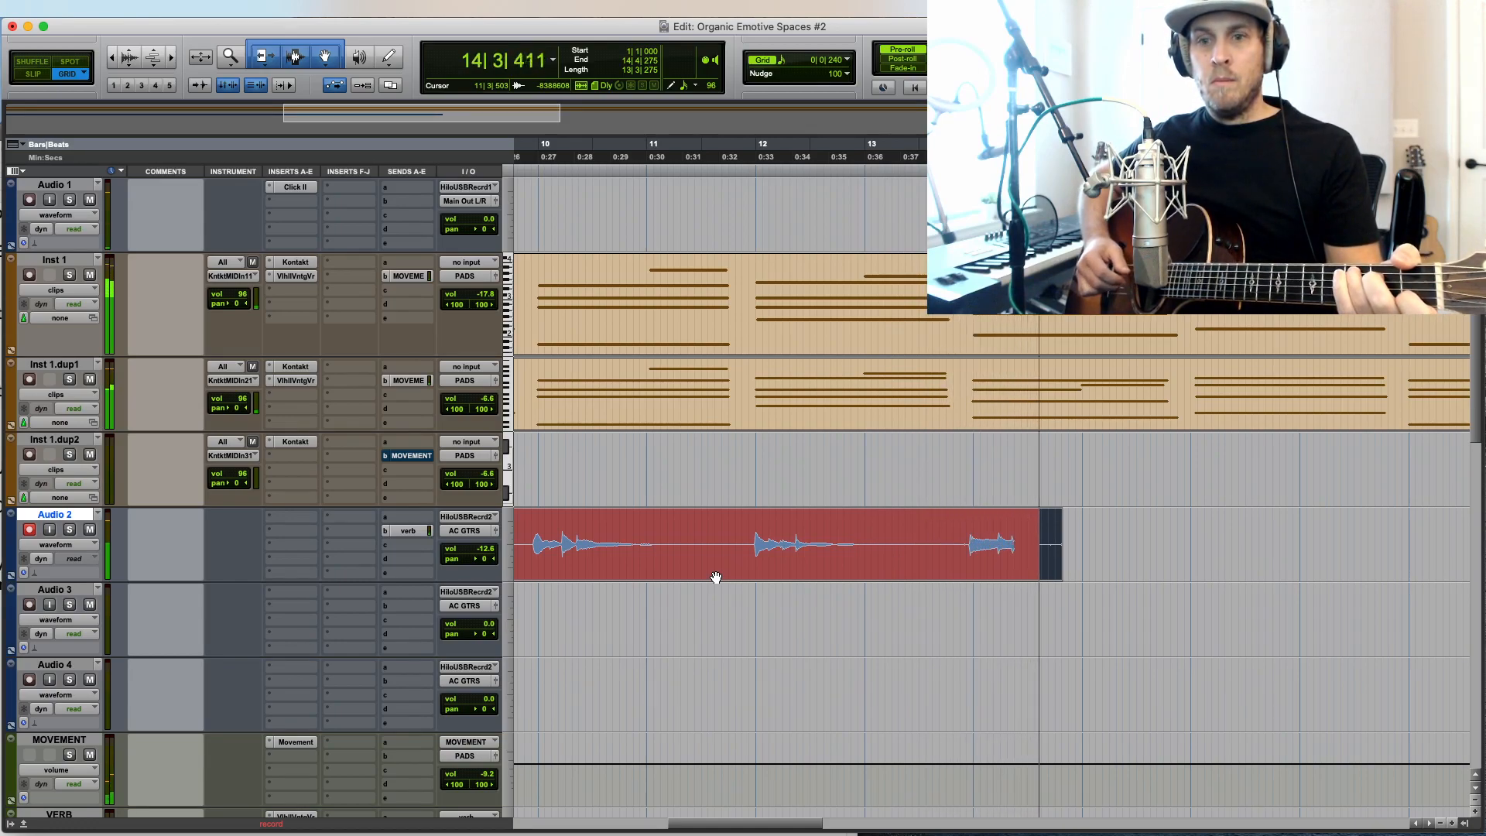
{"action": "key", "text": "space"}
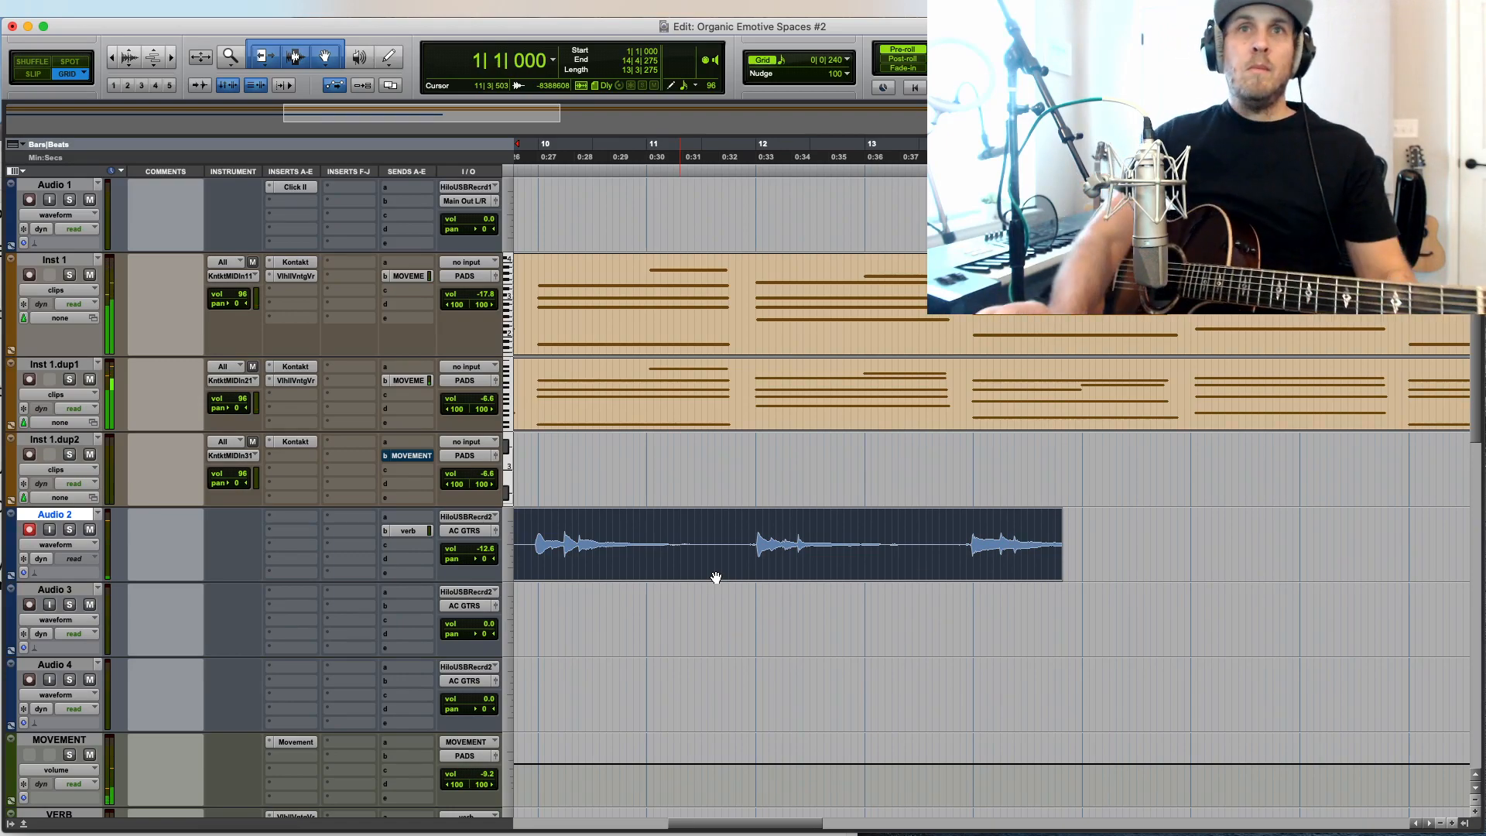
Step: Play back the opening bars of the new guitar take on Audio 2 and stop
{"action": "mouse_move", "coordinate": [836, 22]}
{"action": "left_mouse_down"}
{"action": "mouse_move", "coordinate": [828, 12]}
{"action": "mouse_move", "coordinate": [855, 6]}
{"action": "mouse_move", "coordinate": [838, 4]}
{"action": "left_mouse_up"}
{"action": "key", "text": "space"}
{"action": "key", "text": "space"}
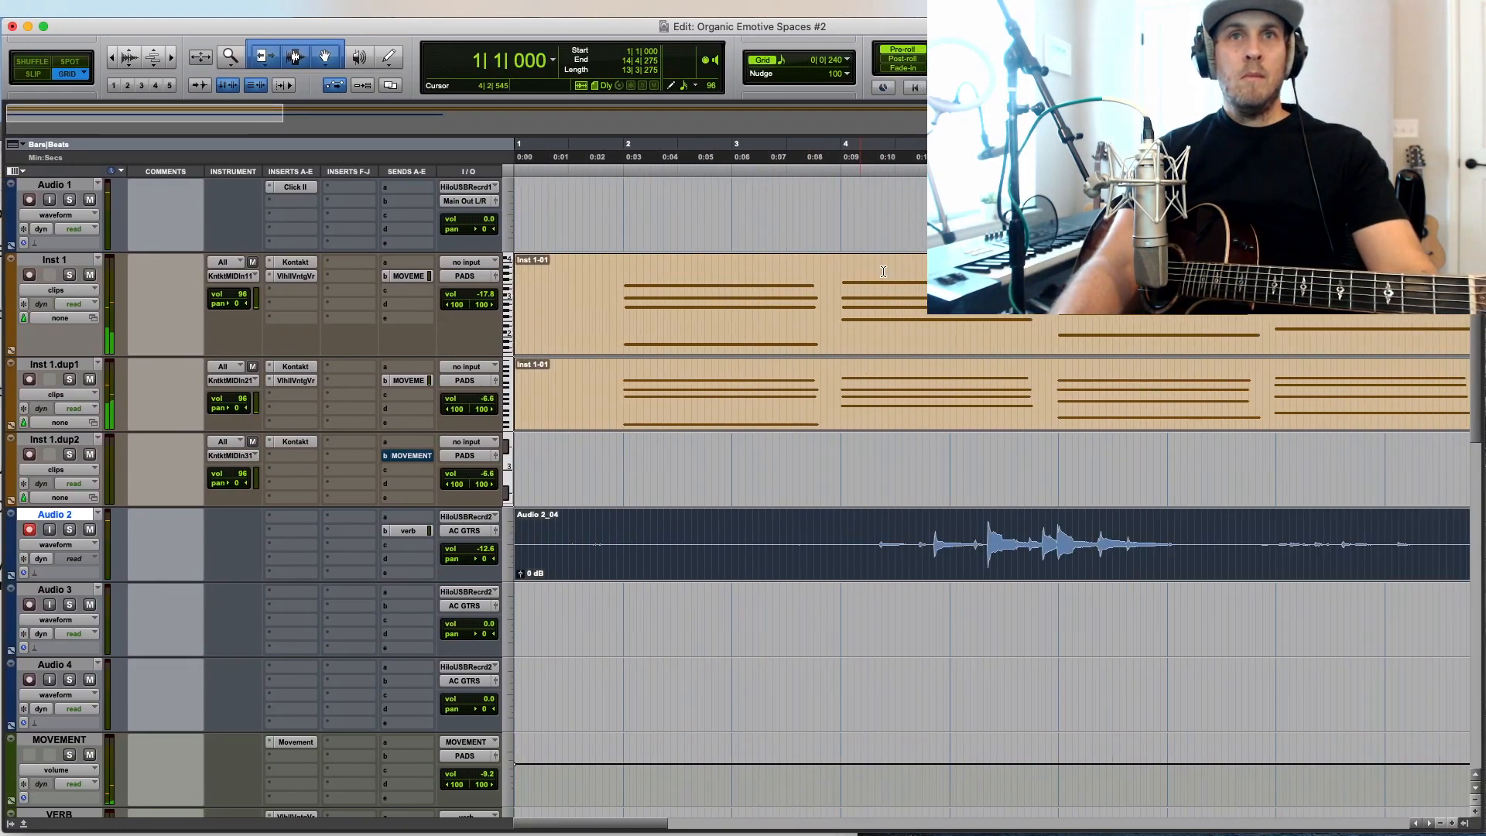
Step: Delete the existing Audio 2_04 guitar clip from the Audio 2 track
{"action": "key", "text": "r"}
{"action": "key", "text": "r"}
{"action": "left_click", "coordinate": [835, 455]}
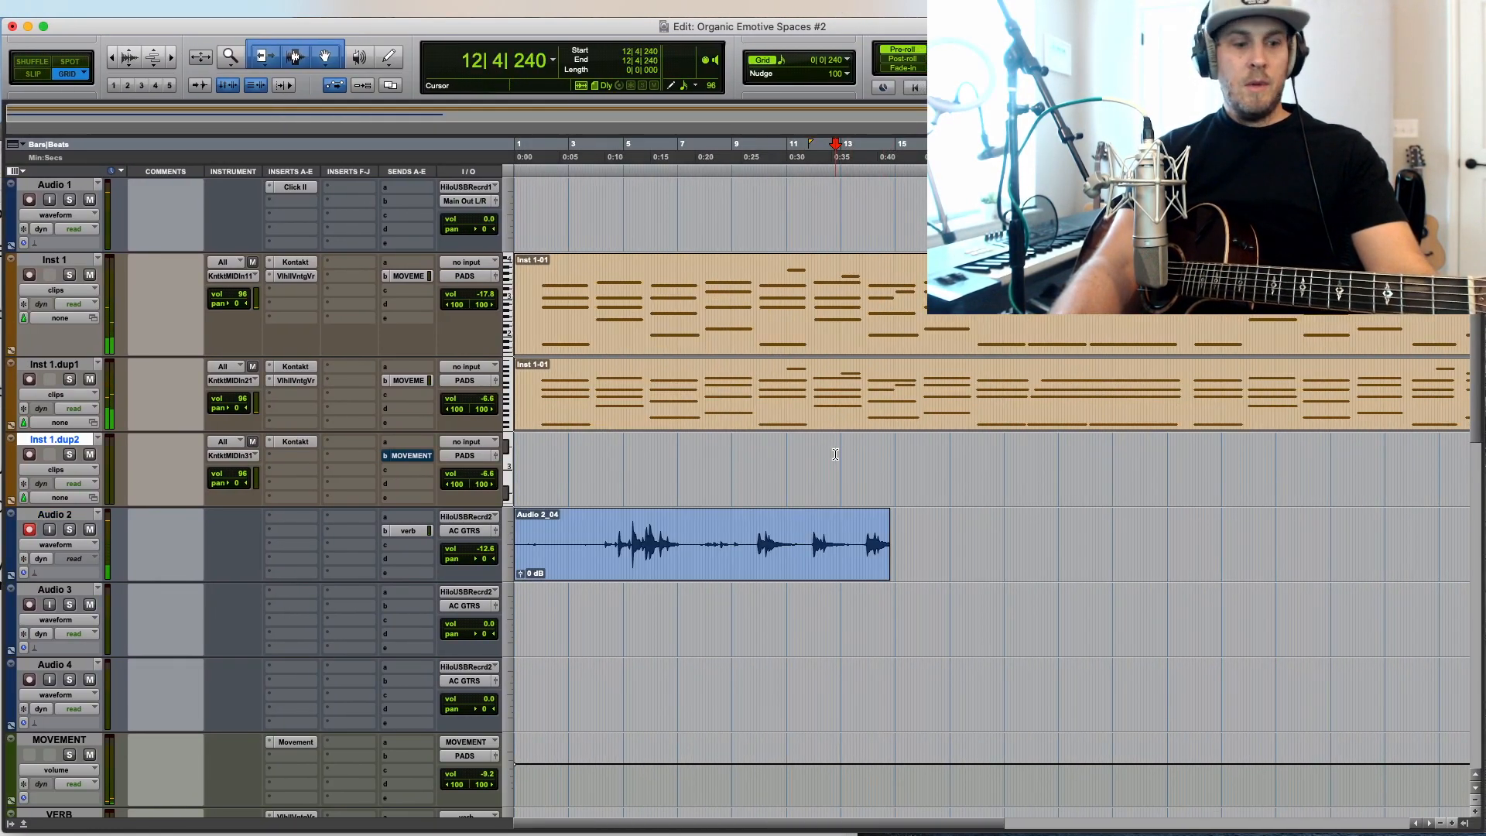
{"action": "left_click", "coordinate": [821, 542]}
{"action": "key", "text": "Delete"}
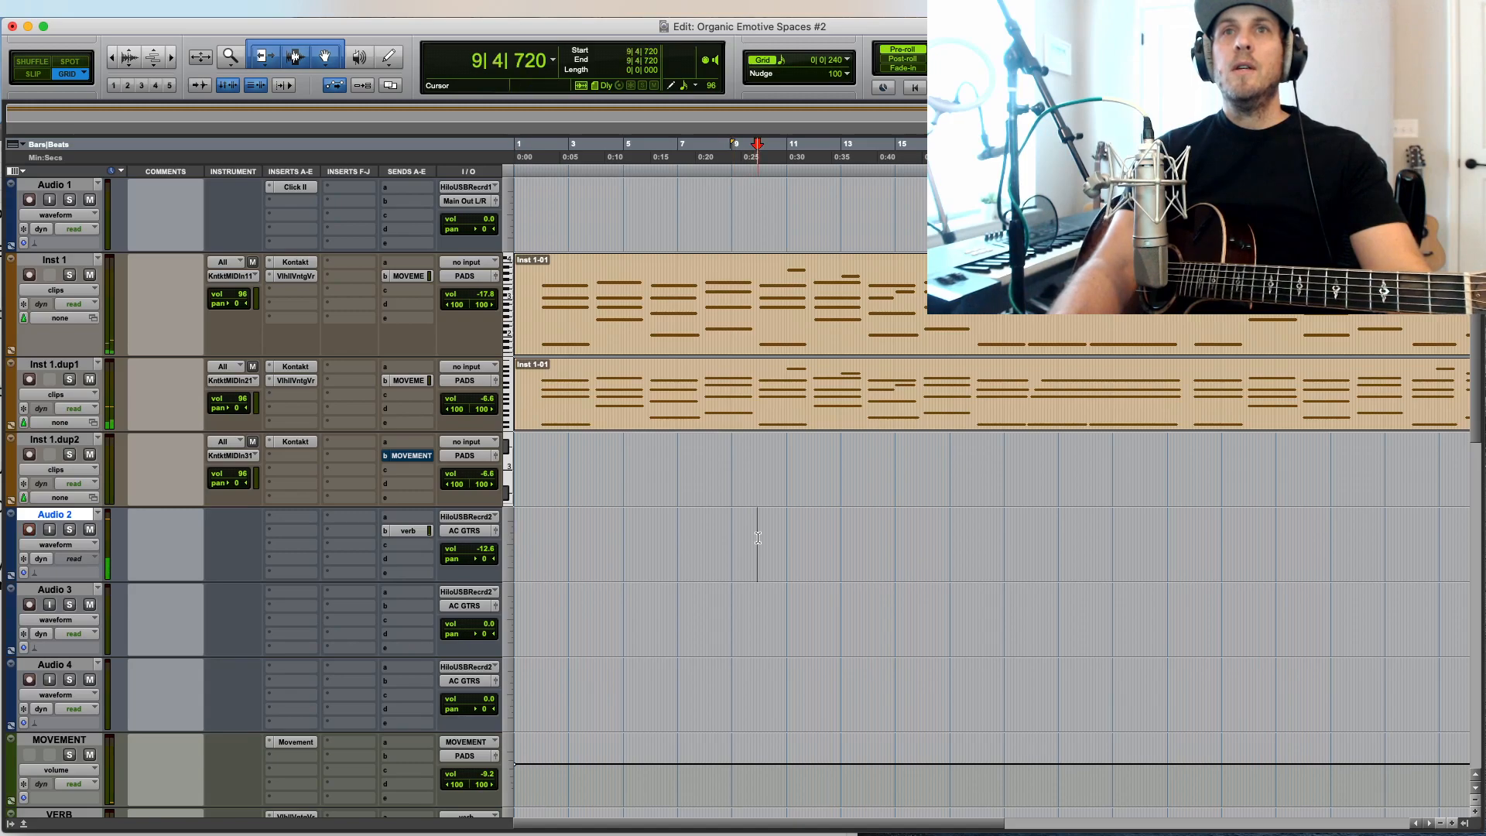
Step: Record a new guitar take on Audio 2 starting at 9|4|720
{"action": "key", "text": "t"}
{"action": "key", "text": "shift+r"}
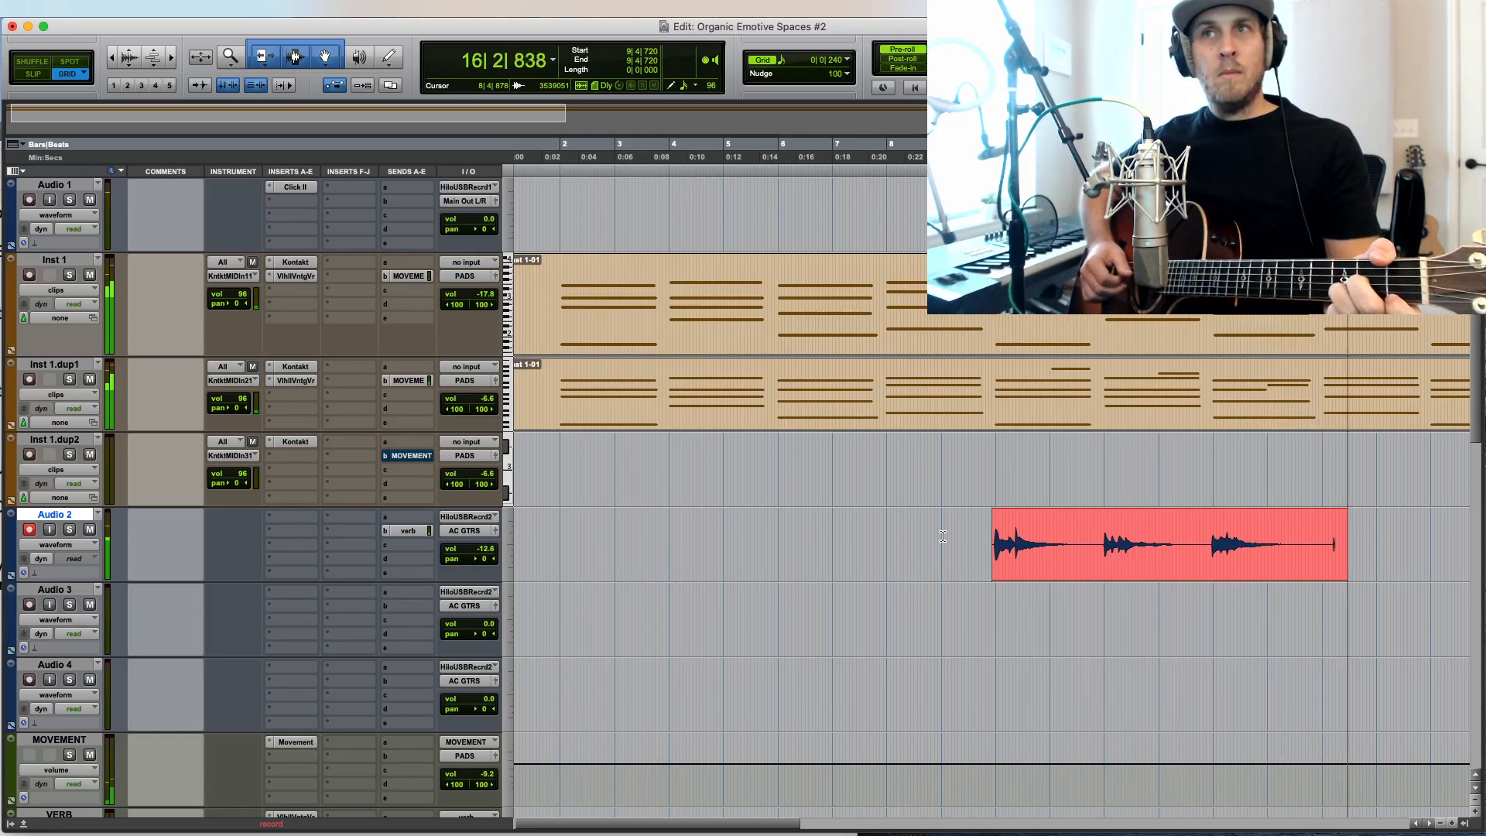
{"action": "key", "text": "space"}
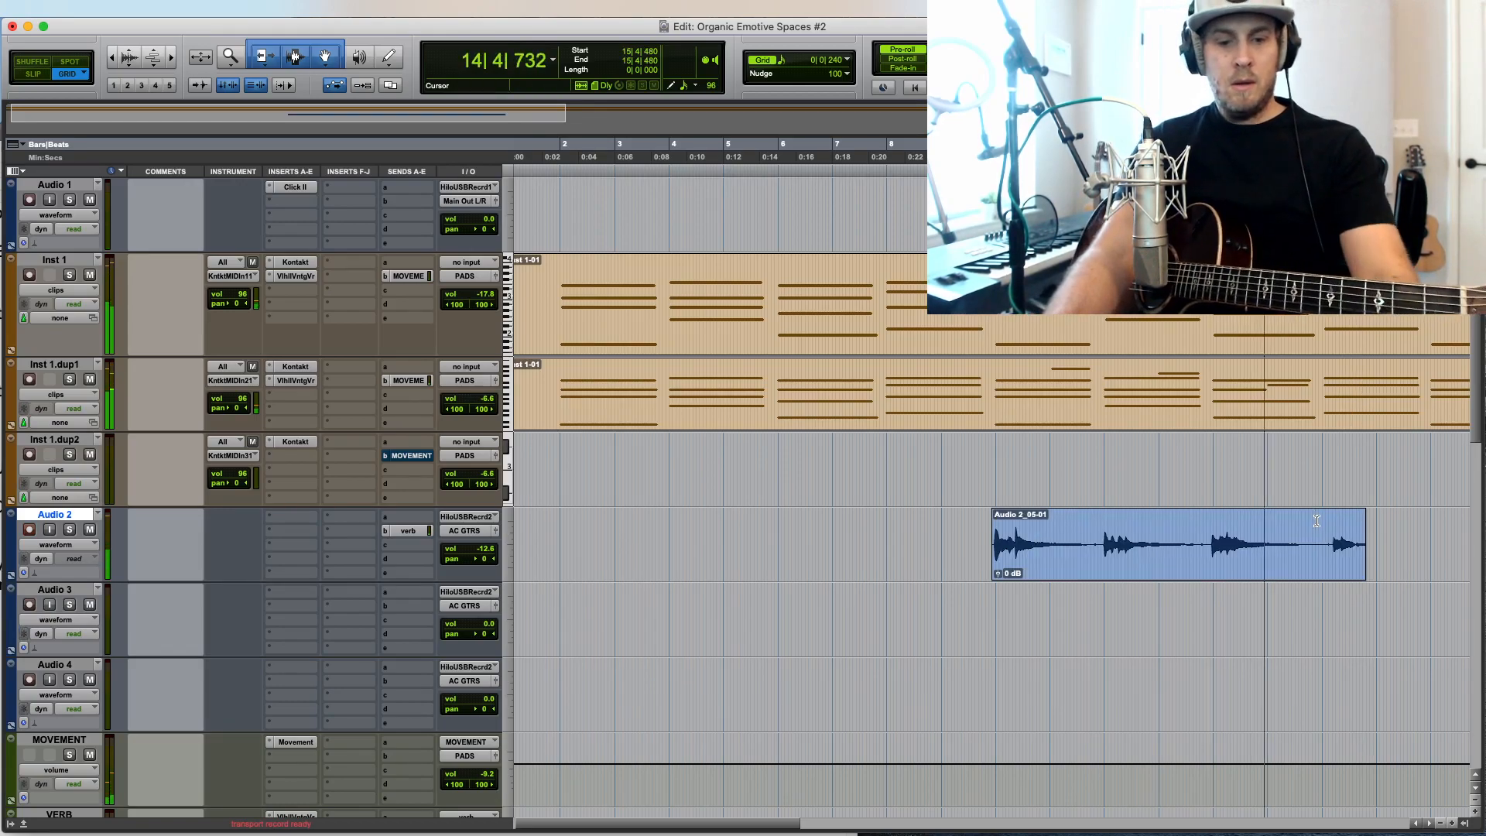
Step: Record a continuation of the guitar part on Audio 2 from 15|4|480
{"action": "key", "text": "t"}
{"action": "key", "text": "t"}
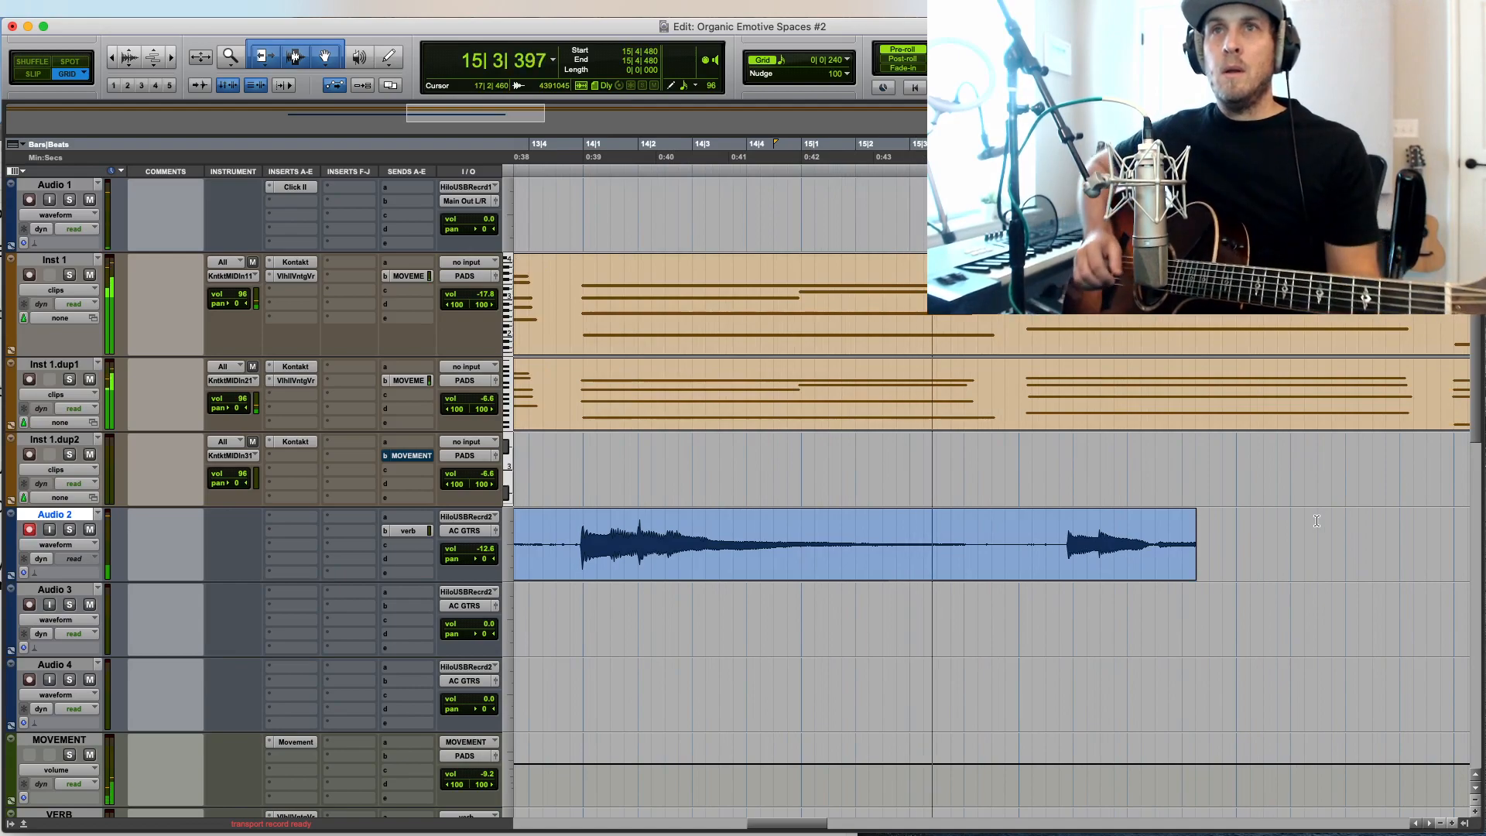
{"action": "key", "text": "super+space"}
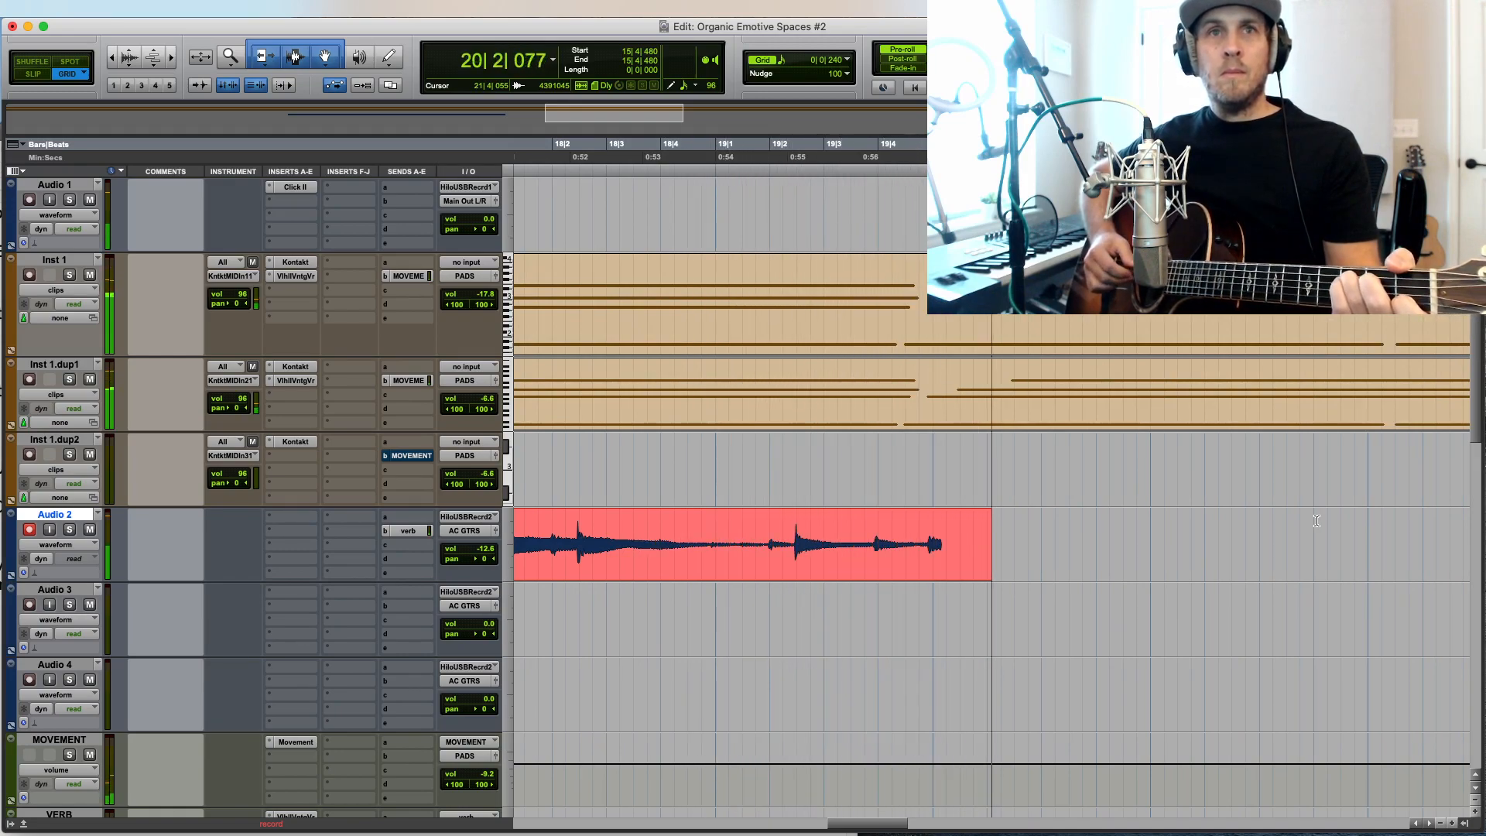
{"action": "key", "text": "space"}
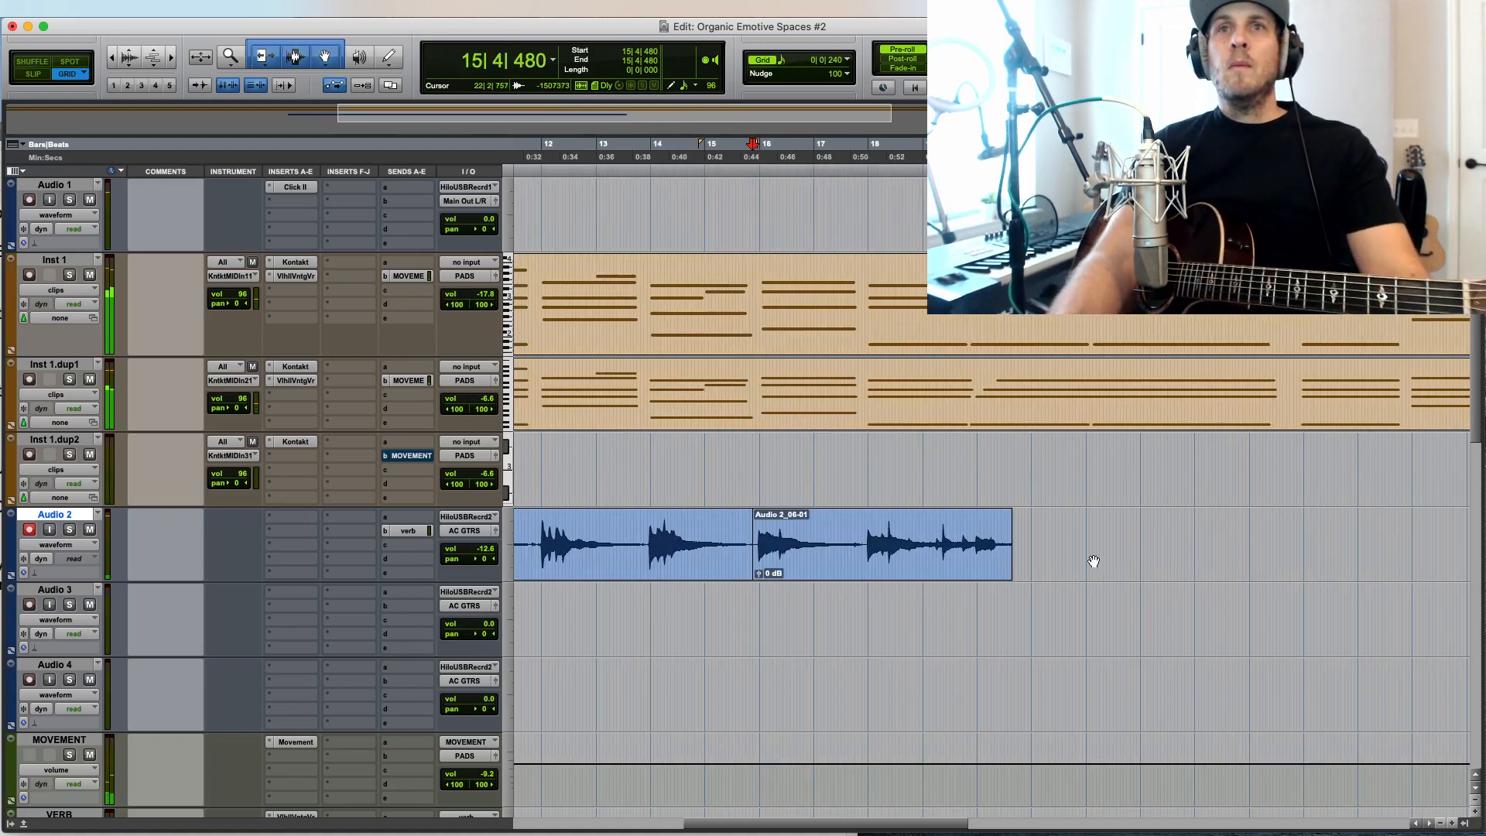
Step: Delete the Audio 2 recording after 18|1|000 and move the two remaining clips down to Audio 3
{"action": "left_click_drag", "start_coordinate": [884, 527], "coordinate": [1076, 517]}
{"action": "key", "text": "Delete"}
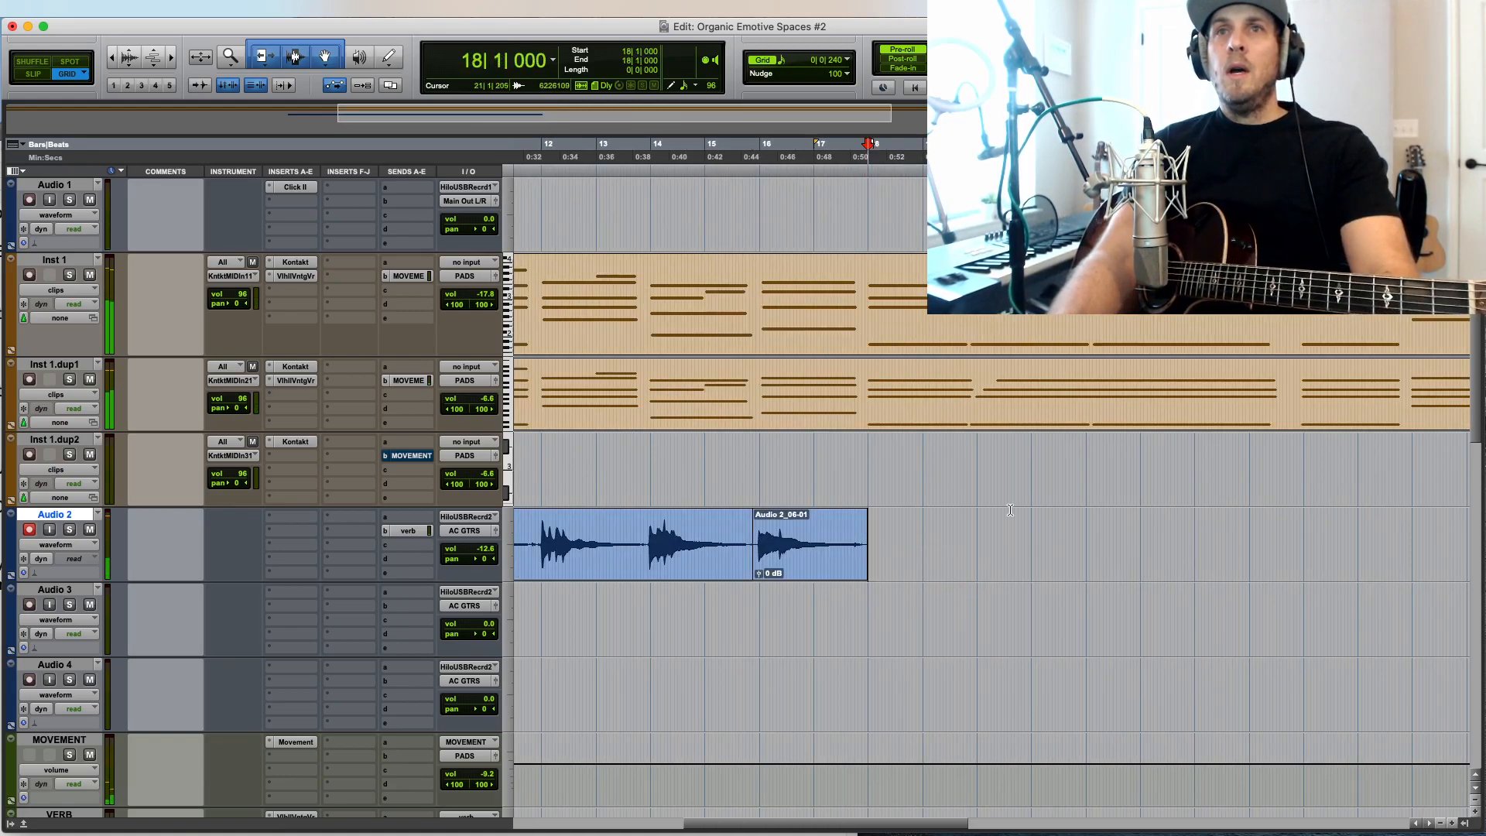
{"action": "key", "text": "super+bracketleft"}
{"action": "left_click", "coordinate": [774, 569]}
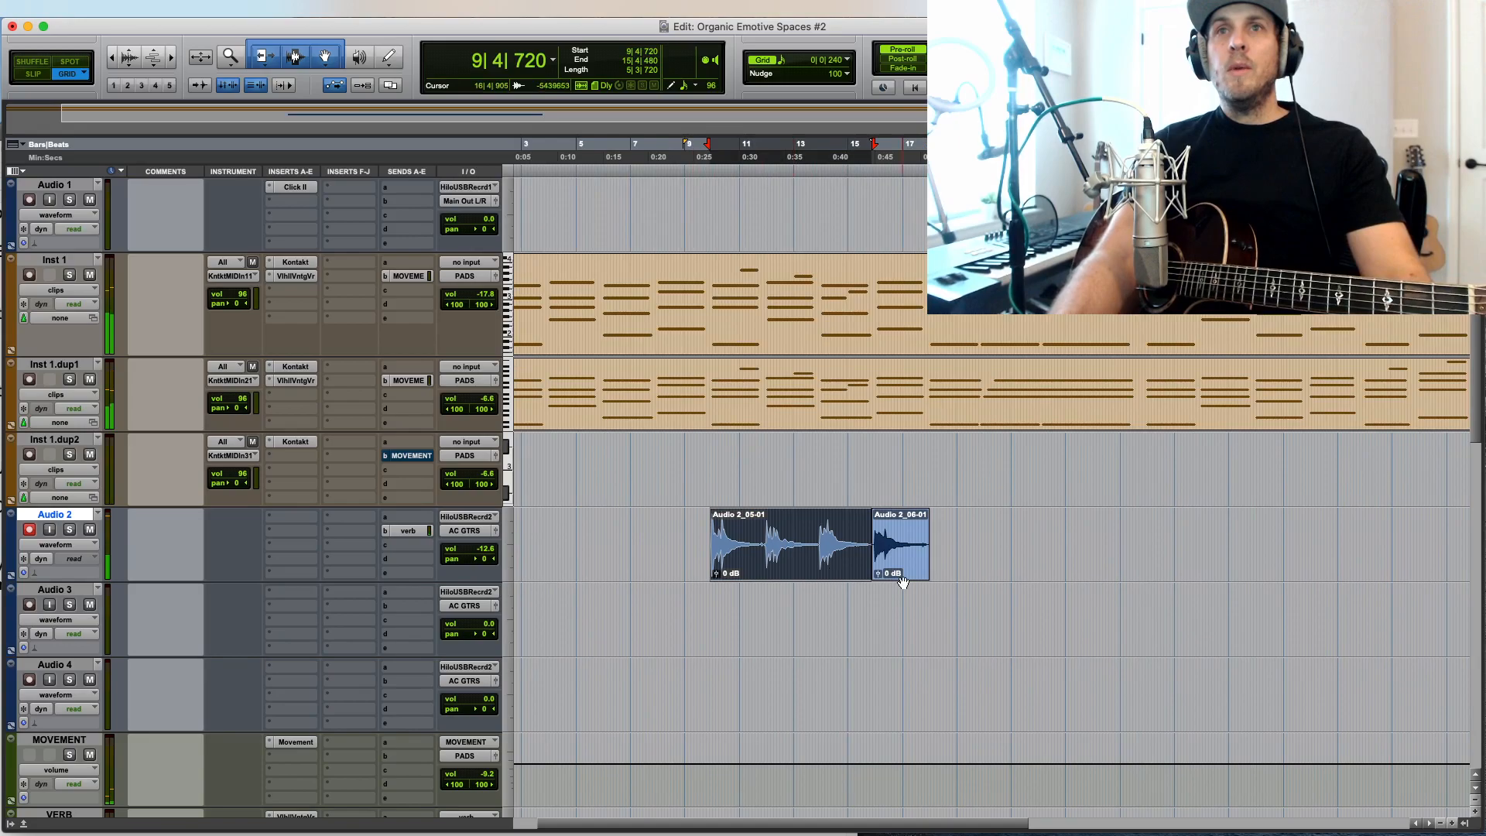
{"action": "left_click", "coordinate": [901, 572], "text": "shift"}
{"action": "left_click_drag", "start_coordinate": [796, 570], "coordinate": [795, 602]}
Step: Record a doubled guitar take on Audio 2 from 9|4|720 to just past bar 18
{"action": "key", "text": "super+bracketright"}
{"action": "key", "text": "super+bracketright"}
{"action": "key", "text": "super+bracketright"}
{"action": "left_click", "coordinate": [992, 533]}
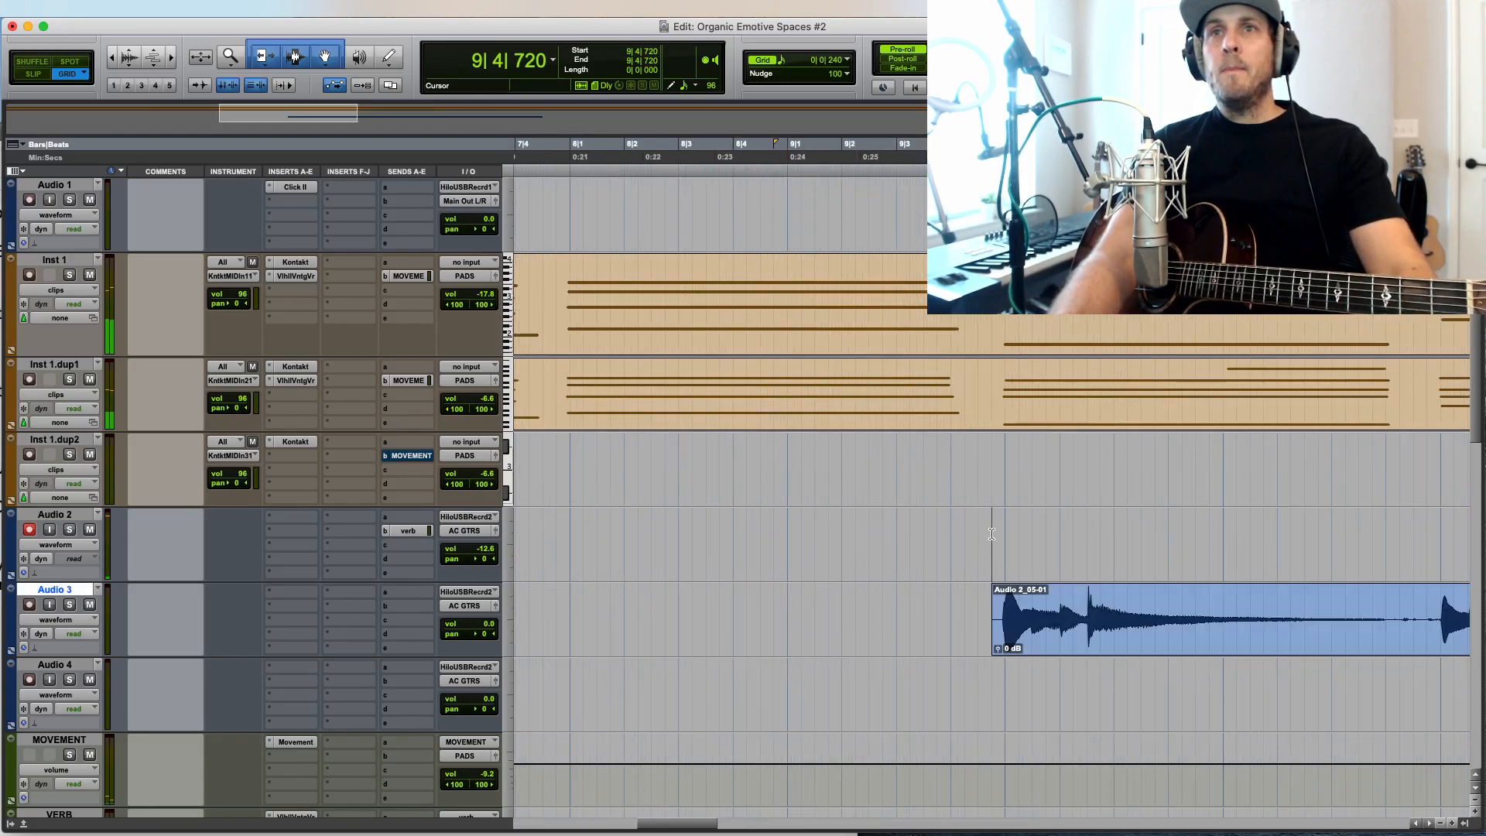
{"action": "key", "text": "shift+r"}
{"action": "key", "text": "super+space"}
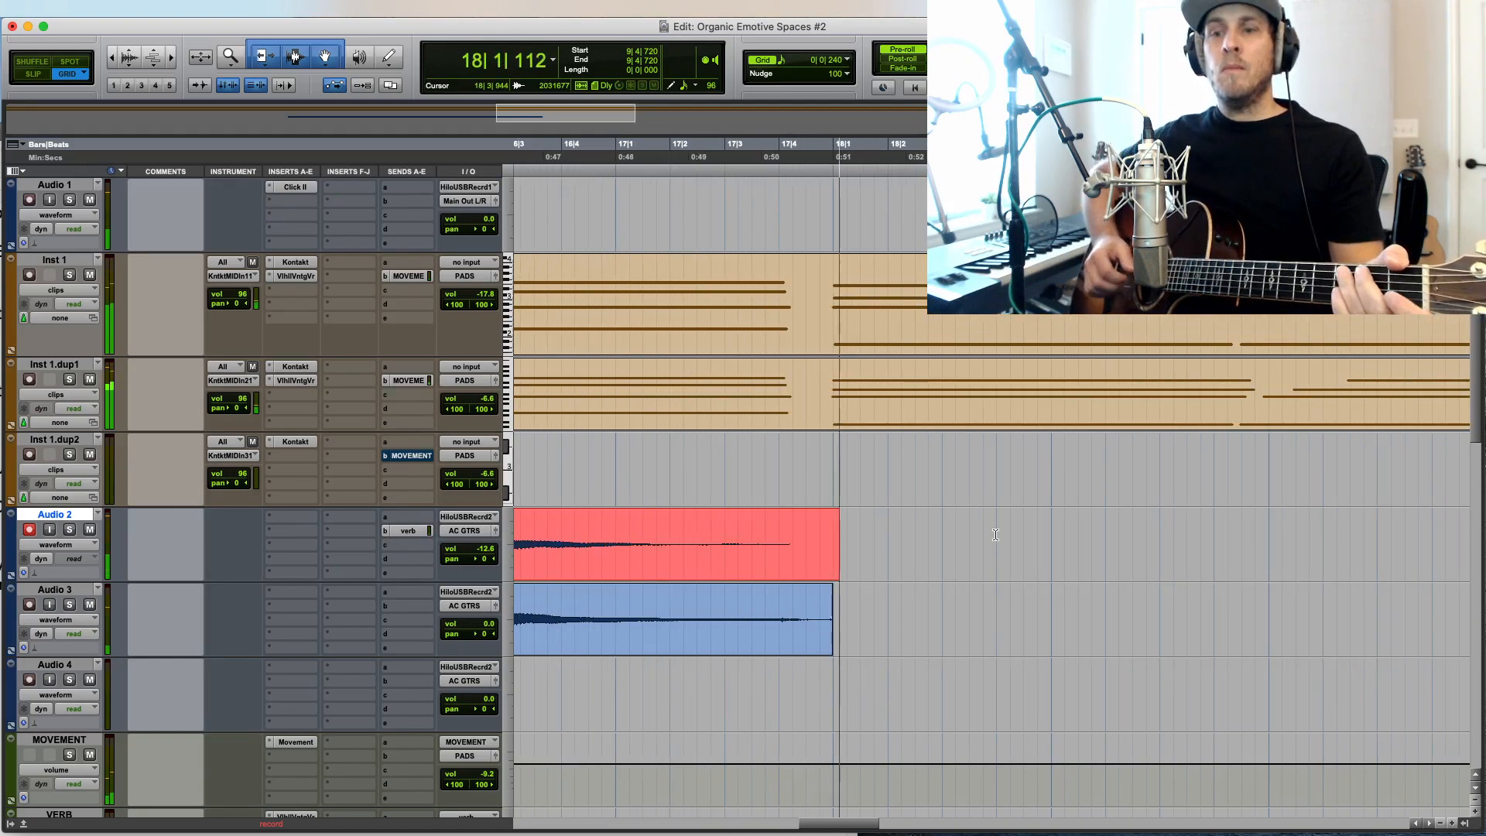
{"action": "key", "text": "space"}
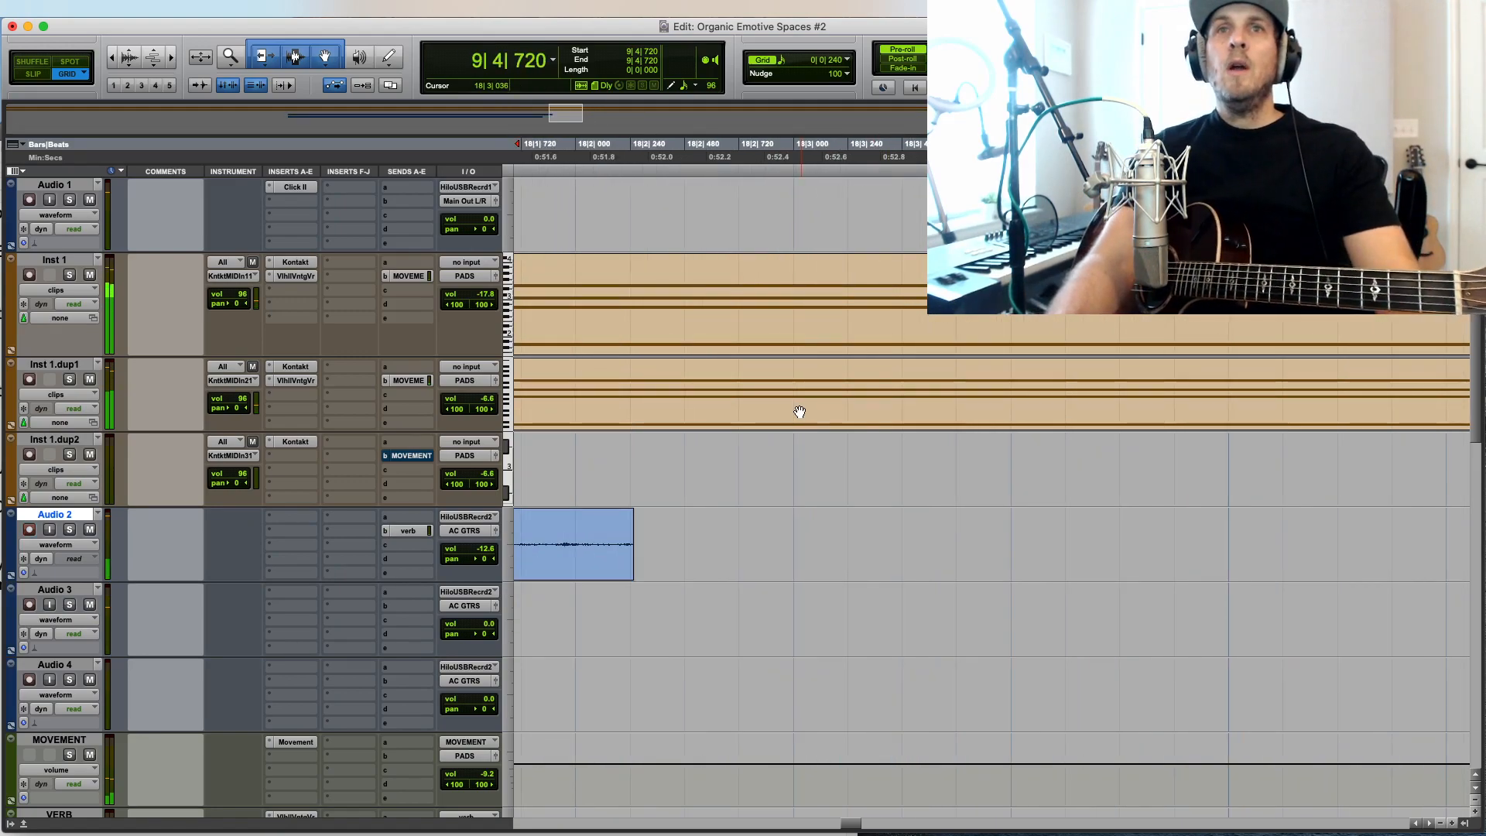
Step: Enlarge the Inst 1.dup1 track, show it in notes view and examine its lowest note at bar 18
{"action": "key", "text": "r"}
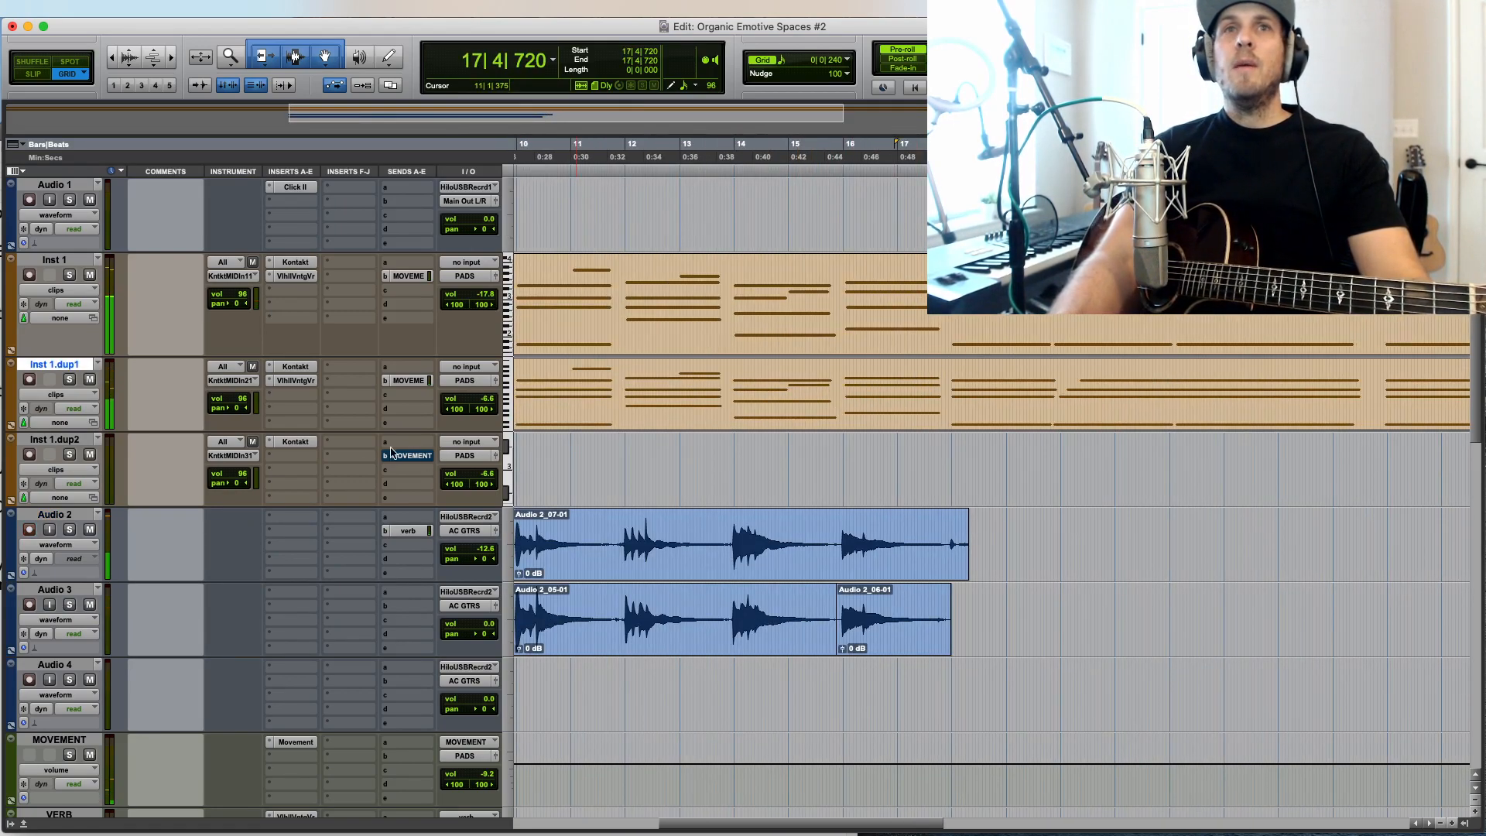
{"action": "left_click_drag", "start_coordinate": [360, 438], "coordinate": [362, 745]}
{"action": "key", "text": "t"}
{"action": "key", "text": "t"}
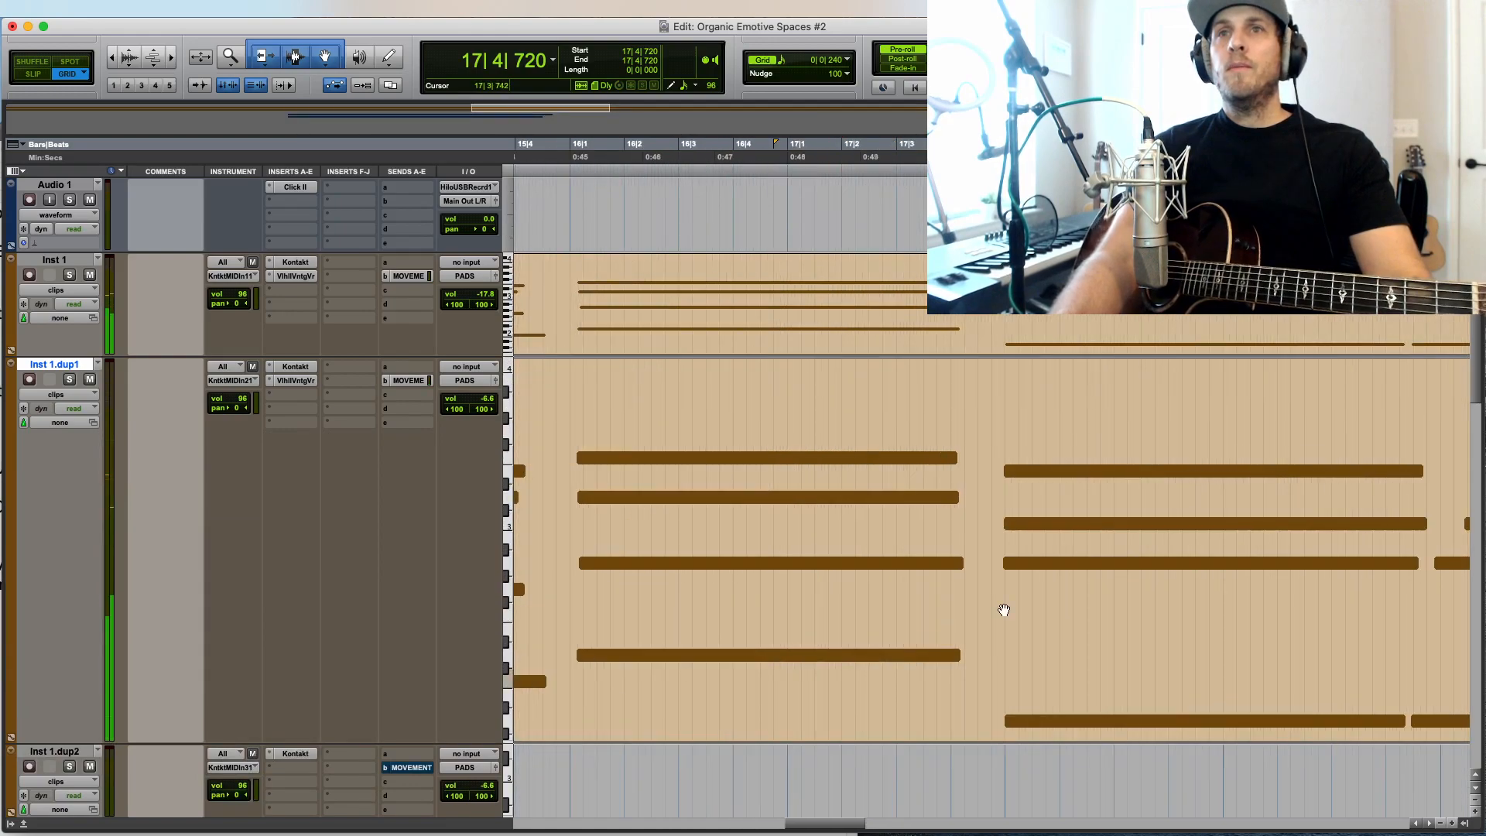
{"action": "key", "text": "minus"}
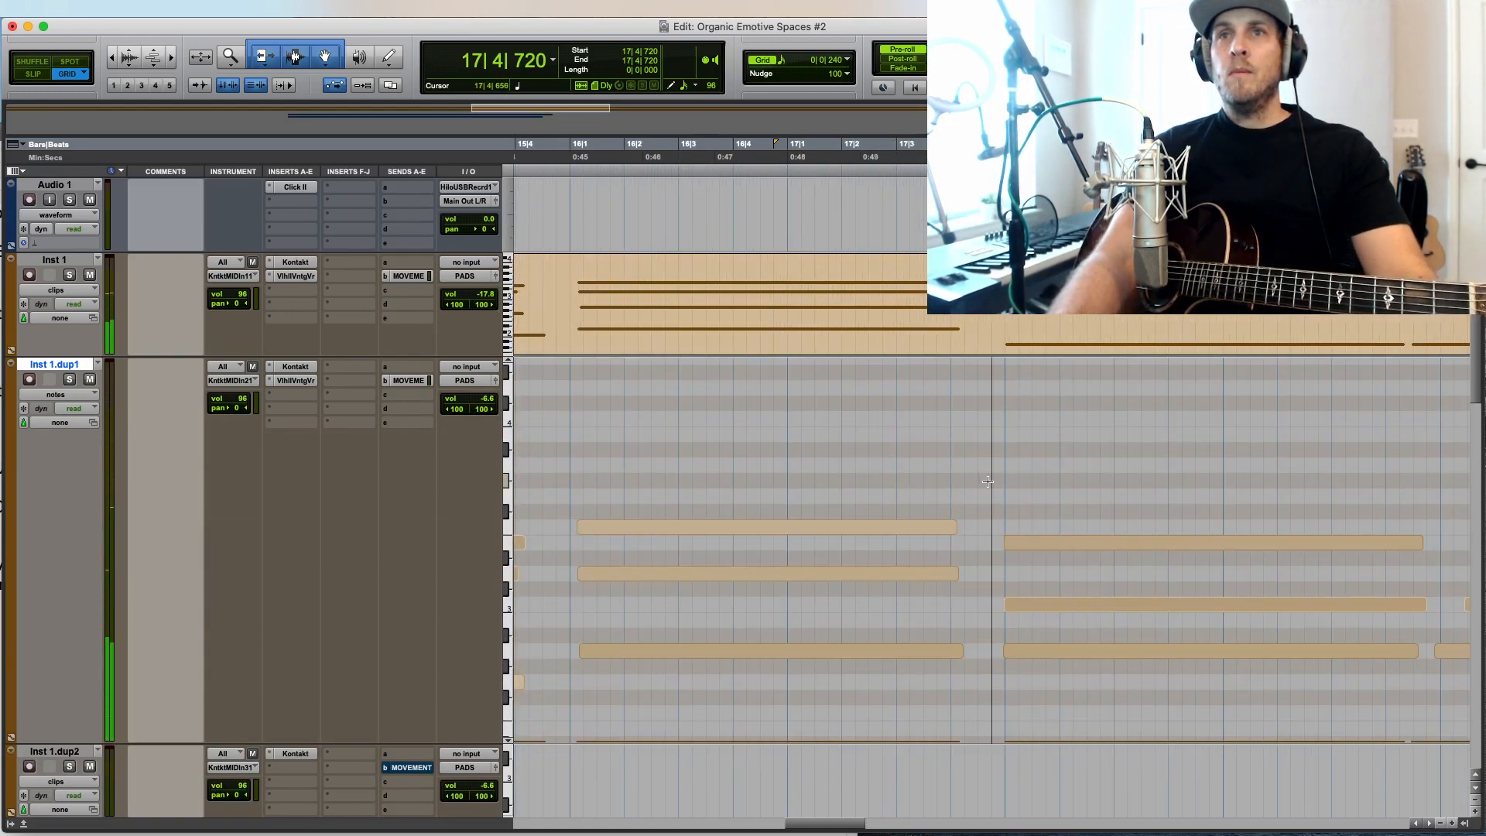
{"action": "scroll", "coordinate": [991, 697], "scroll_direction": "down", "scroll_amount": 5}
{"action": "left_click", "coordinate": [1039, 606]}
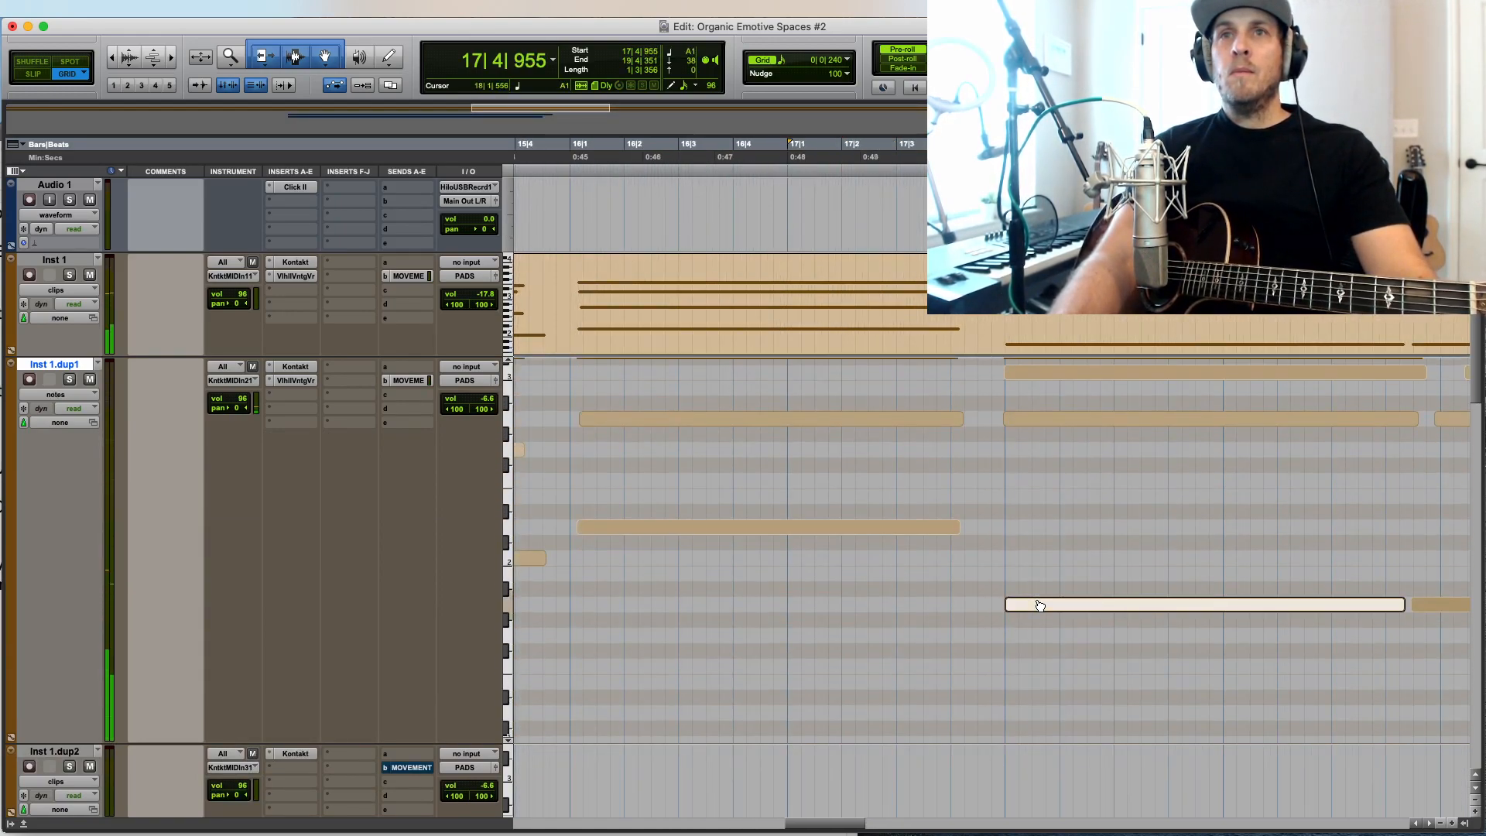
{"action": "key", "text": "r"}
{"action": "key", "text": "r"}
{"action": "key", "text": "r"}
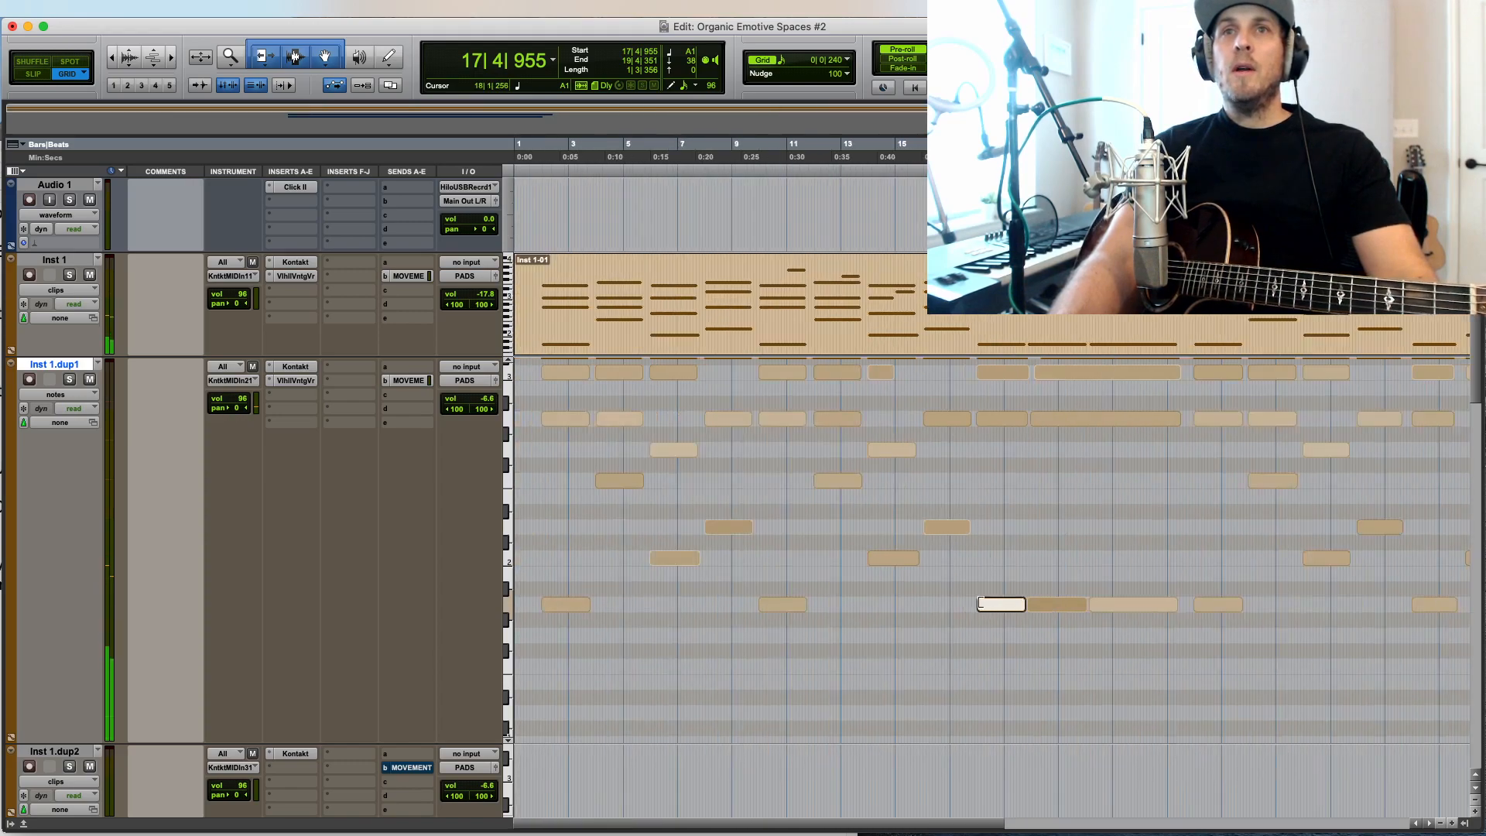
Step: Cut the ends of the Audio 2 and Audio 3 guitar clips back to 17|4|480
{"action": "scroll", "coordinate": [821, 649], "scroll_direction": "down", "scroll_amount": 10}
{"action": "scroll", "coordinate": [1006, 481], "scroll_direction": "up", "scroll_amount": 6}
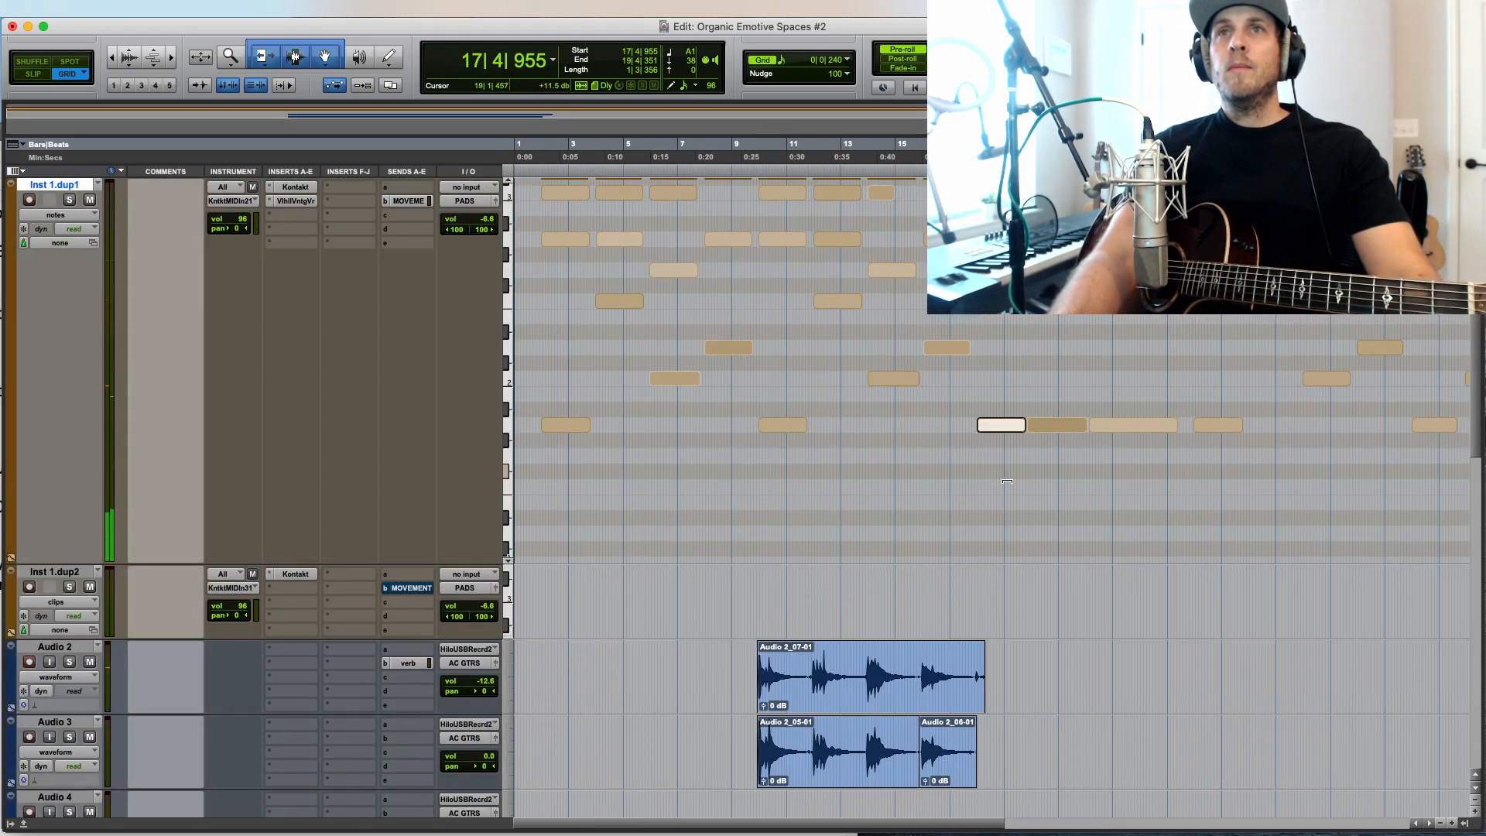
{"action": "left_click_drag", "start_coordinate": [1007, 671], "coordinate": [976, 732]}
{"action": "key", "text": "Delete"}
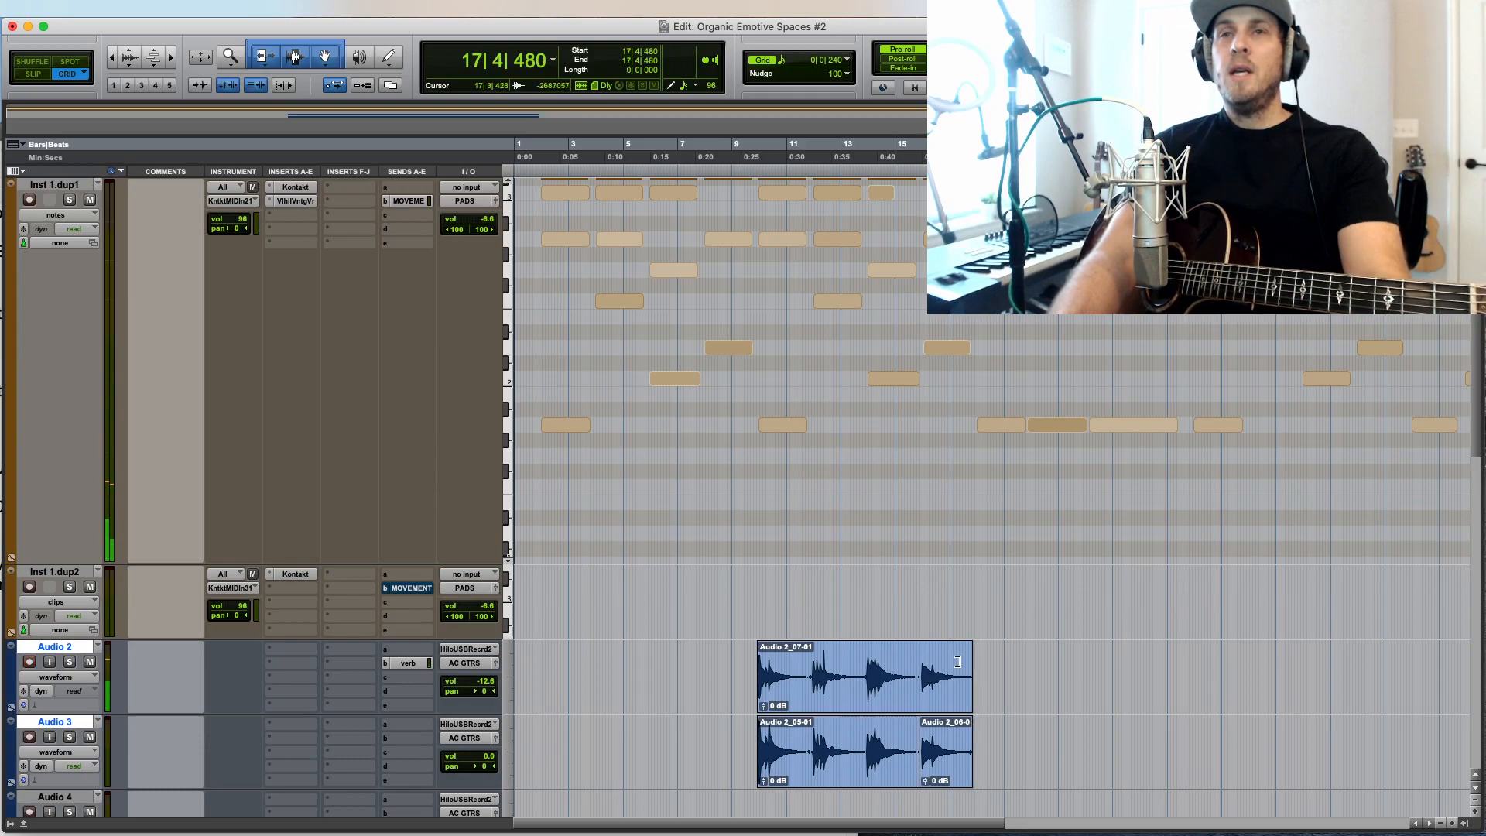
Step: Record the next guitar section on Audio 2 from 17|4|480 and re-record it from 19|4|480
{"action": "left_click", "coordinate": [969, 579]}
{"action": "key", "text": "t"}
{"action": "key", "text": "t"}
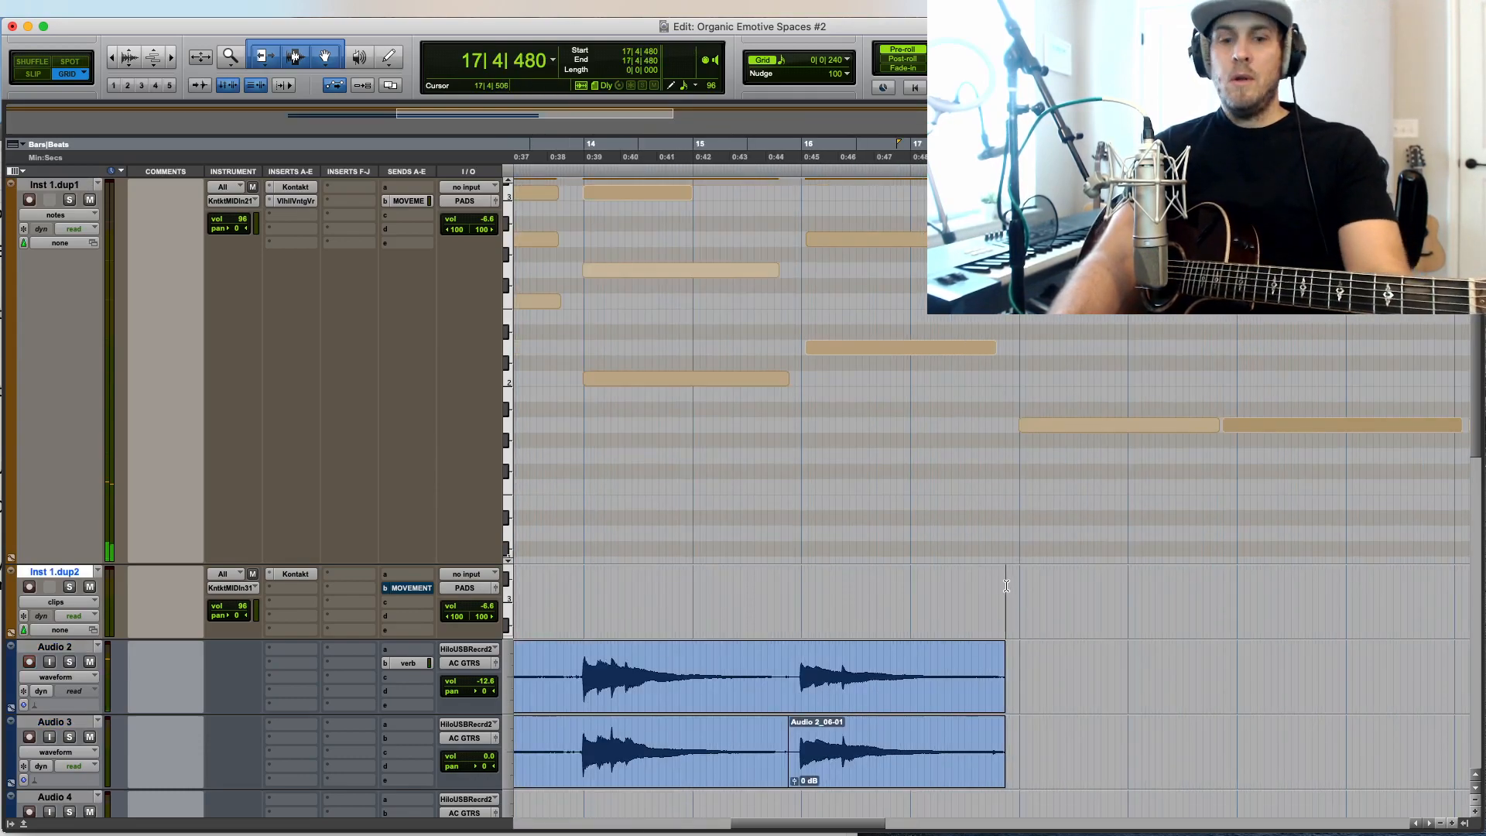
{"action": "key", "text": "super+space"}
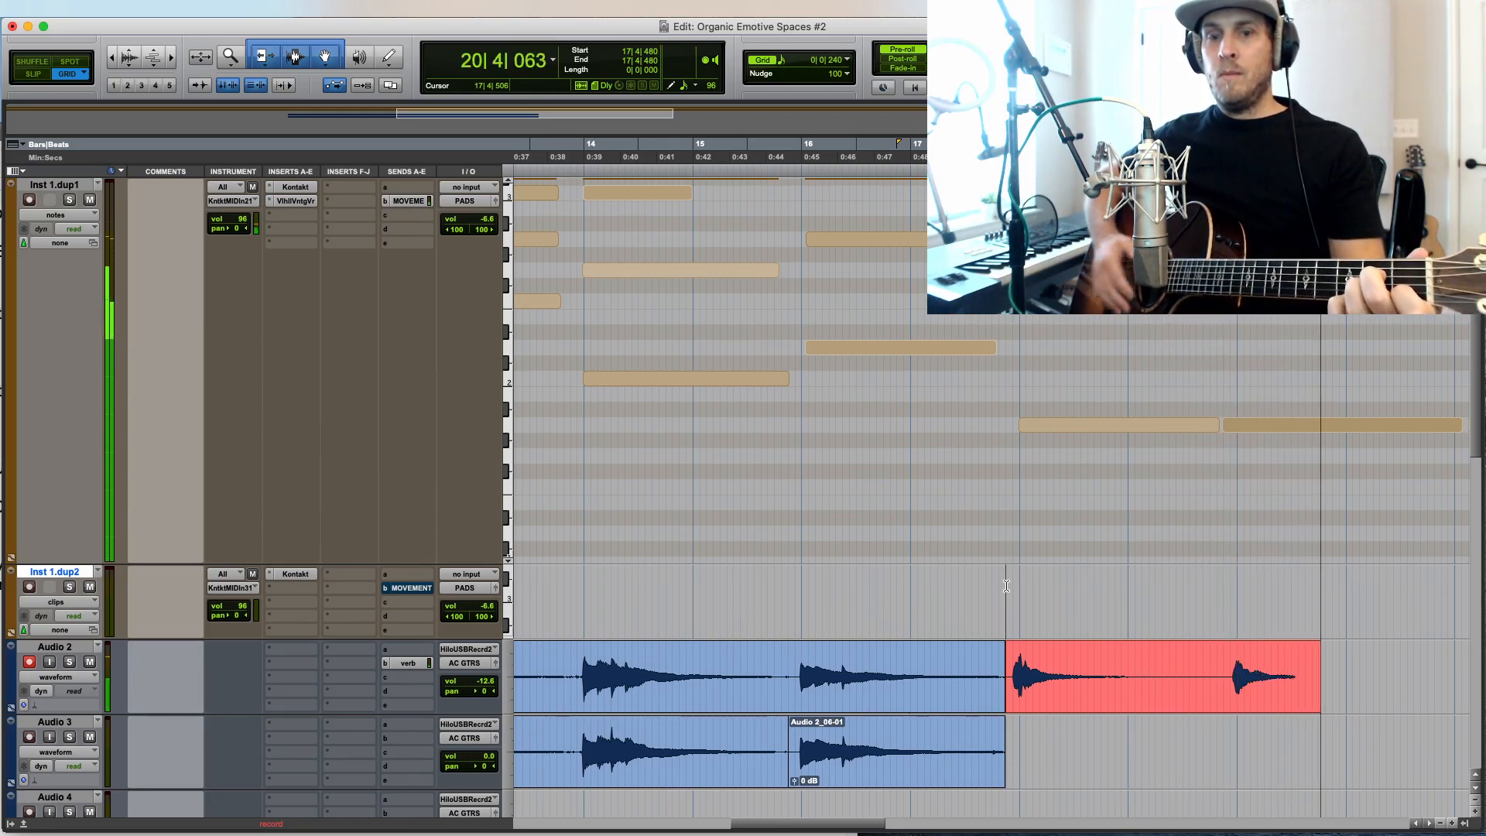
{"action": "key", "text": "space"}
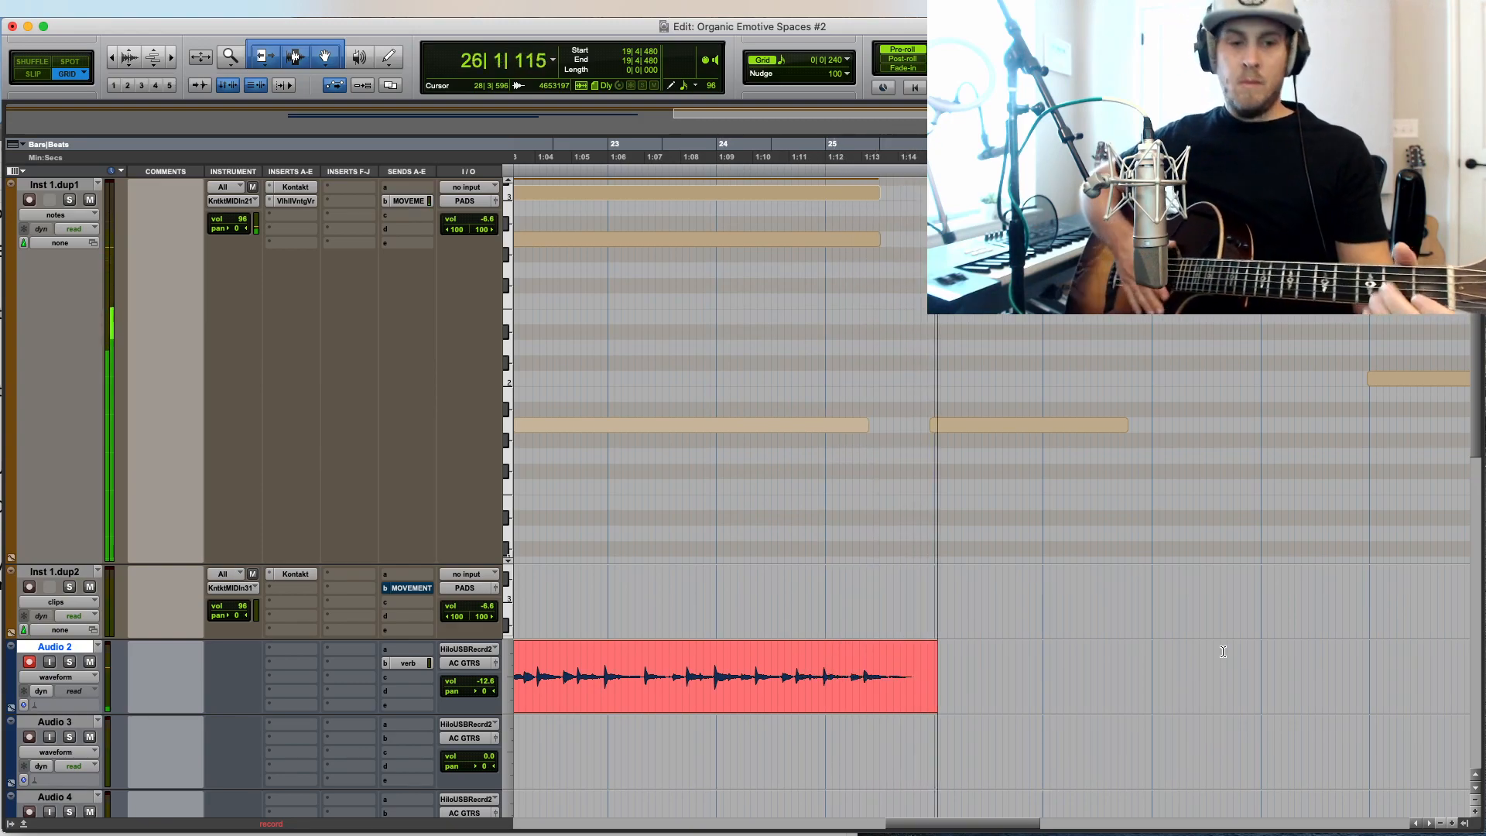
{"action": "key", "text": "space"}
Step: Delete the clips recorded on Audio 2 after 17|4|480
{"action": "key", "text": "r"}
{"action": "key", "text": "r"}
{"action": "key", "text": "r"}
{"action": "key", "text": "r"}
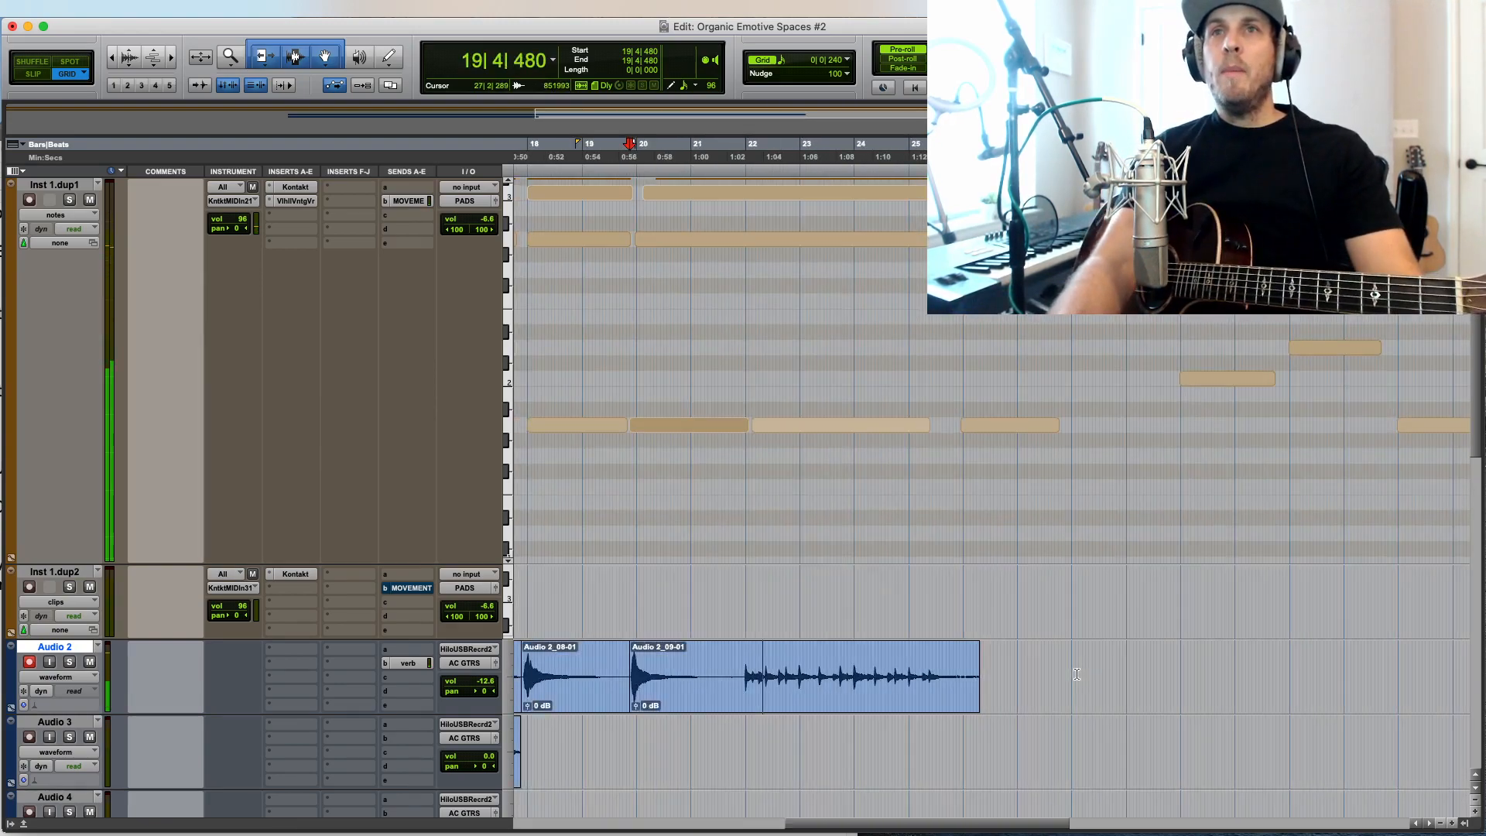
{"action": "key", "text": "t"}
{"action": "key", "text": "t"}
{"action": "left_click", "coordinate": [1091, 702]}
{"action": "key", "text": "Delete"}
{"action": "left_click", "coordinate": [924, 691]}
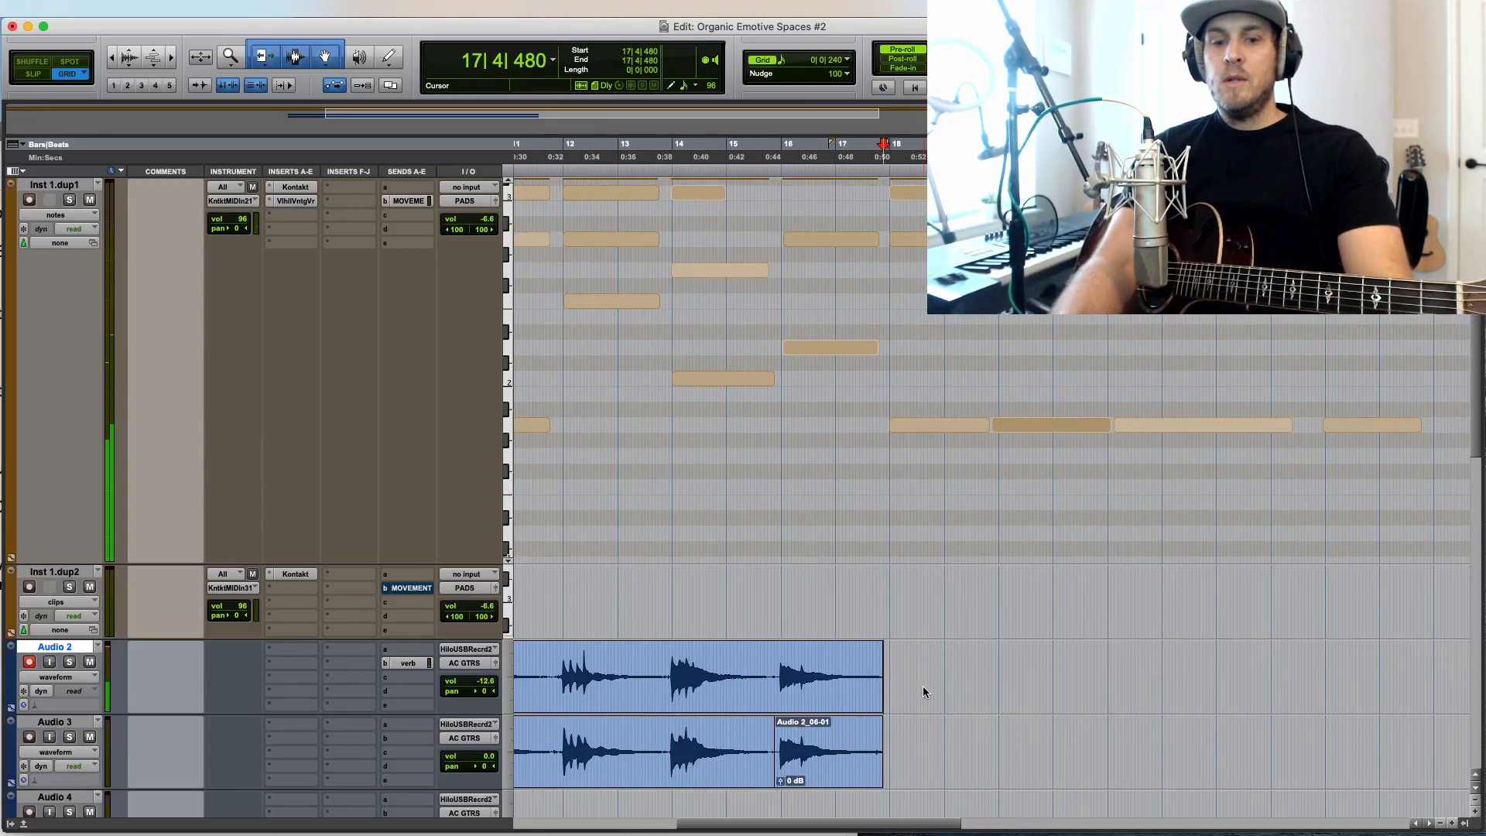
Step: Record a fresh guitar take on Audio 2 from 17|4|480 to about bar 26
{"action": "left_click", "coordinate": [886, 574]}
{"action": "key", "text": "t"}
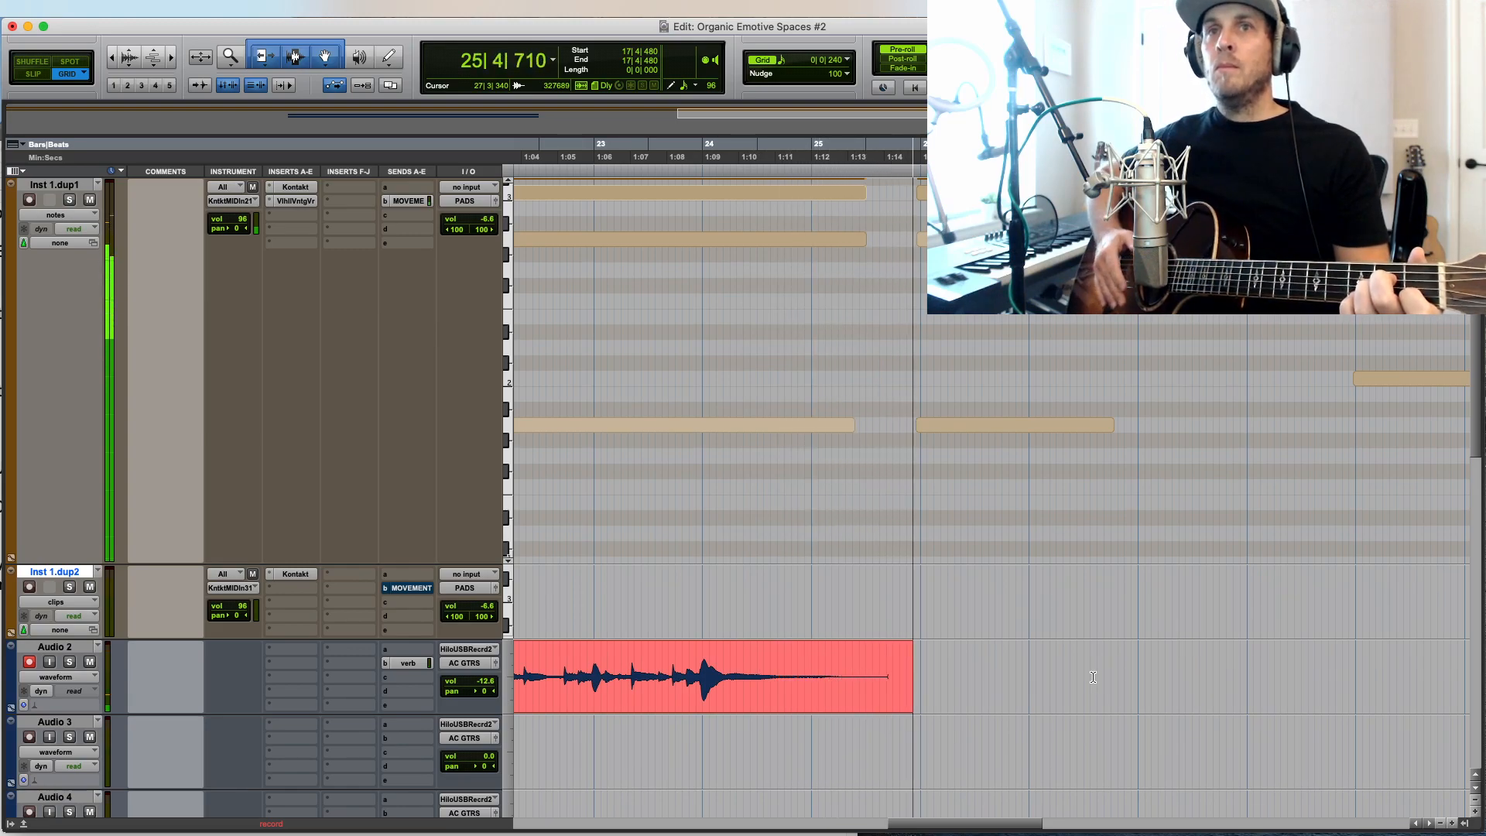
{"action": "key", "text": "super+period"}
Step: Move the Audio 2_10-01 clip from Audio 2 down to Audio 3 at the same time position
{"action": "key", "text": "r"}
{"action": "key", "text": "r"}
{"action": "key", "text": "r"}
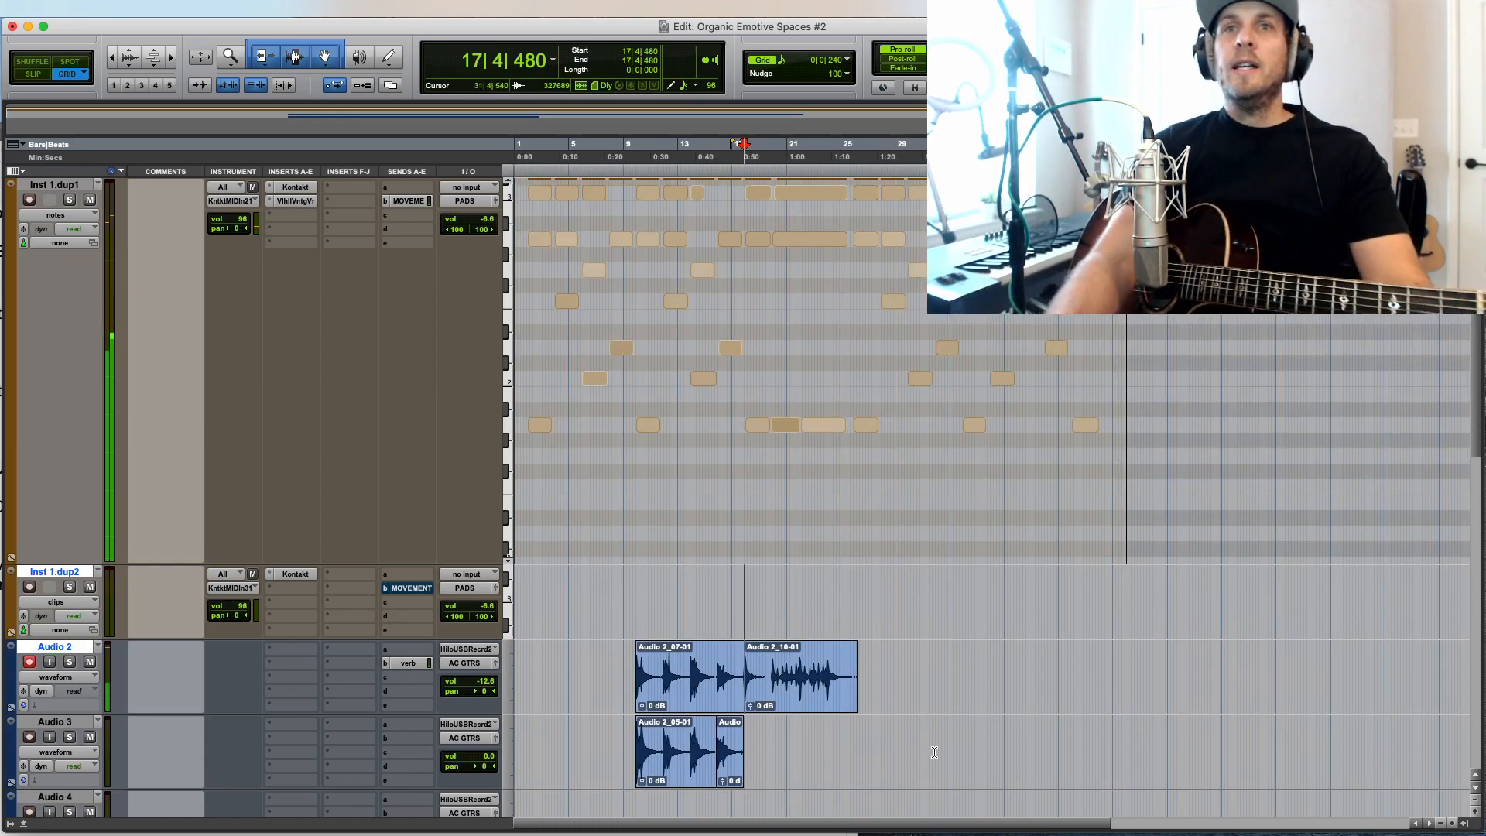
{"action": "left_click_drag", "start_coordinate": [824, 715], "coordinate": [825, 786]}
Step: Try to record a doubled take on Audio 2 from the end of its clip, and undo that recording
{"action": "key", "text": "t"}
{"action": "key", "text": "t"}
{"action": "key", "text": "t"}
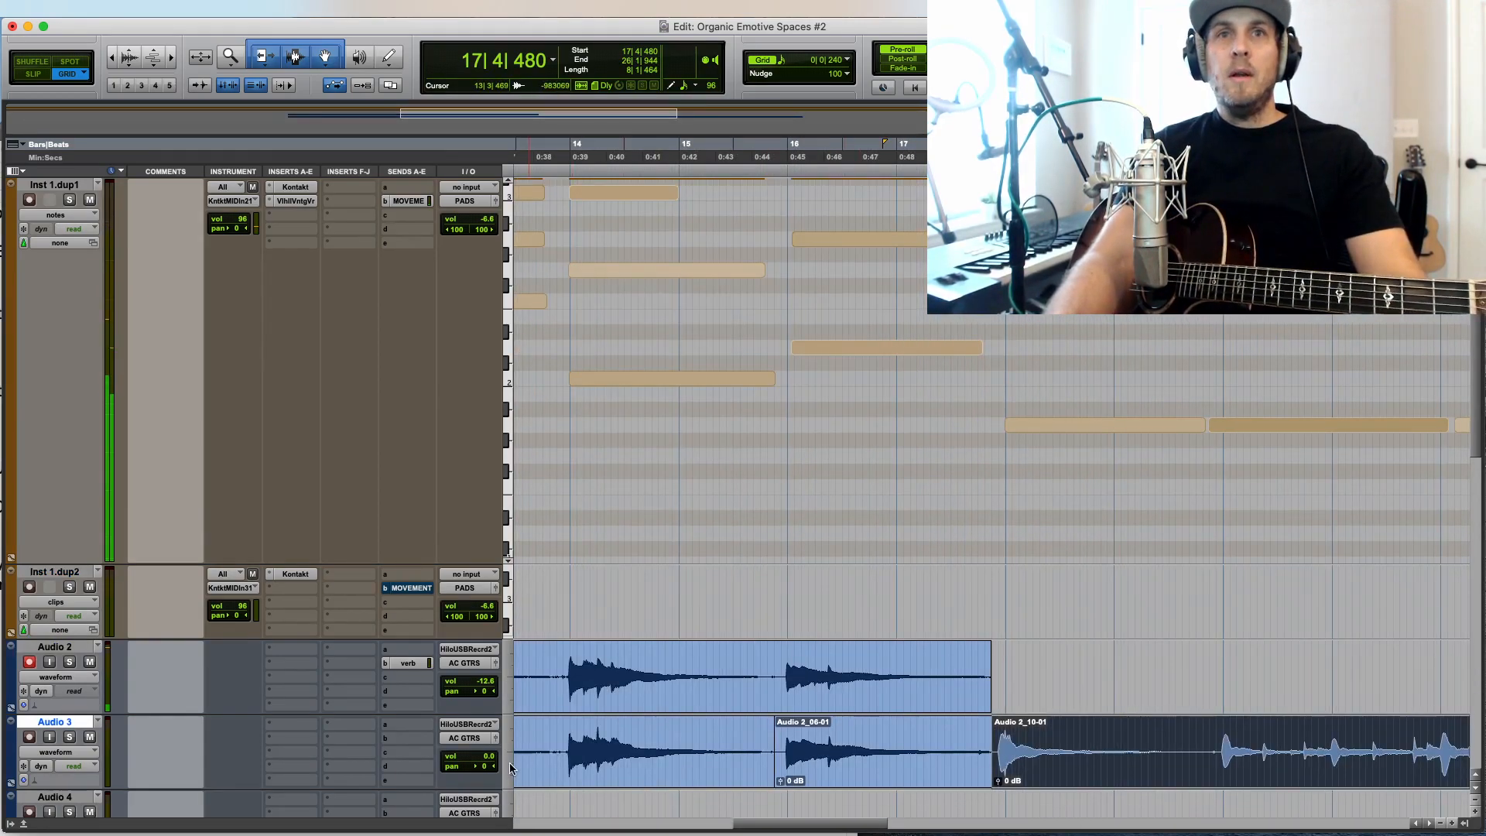
{"action": "key", "text": "space"}
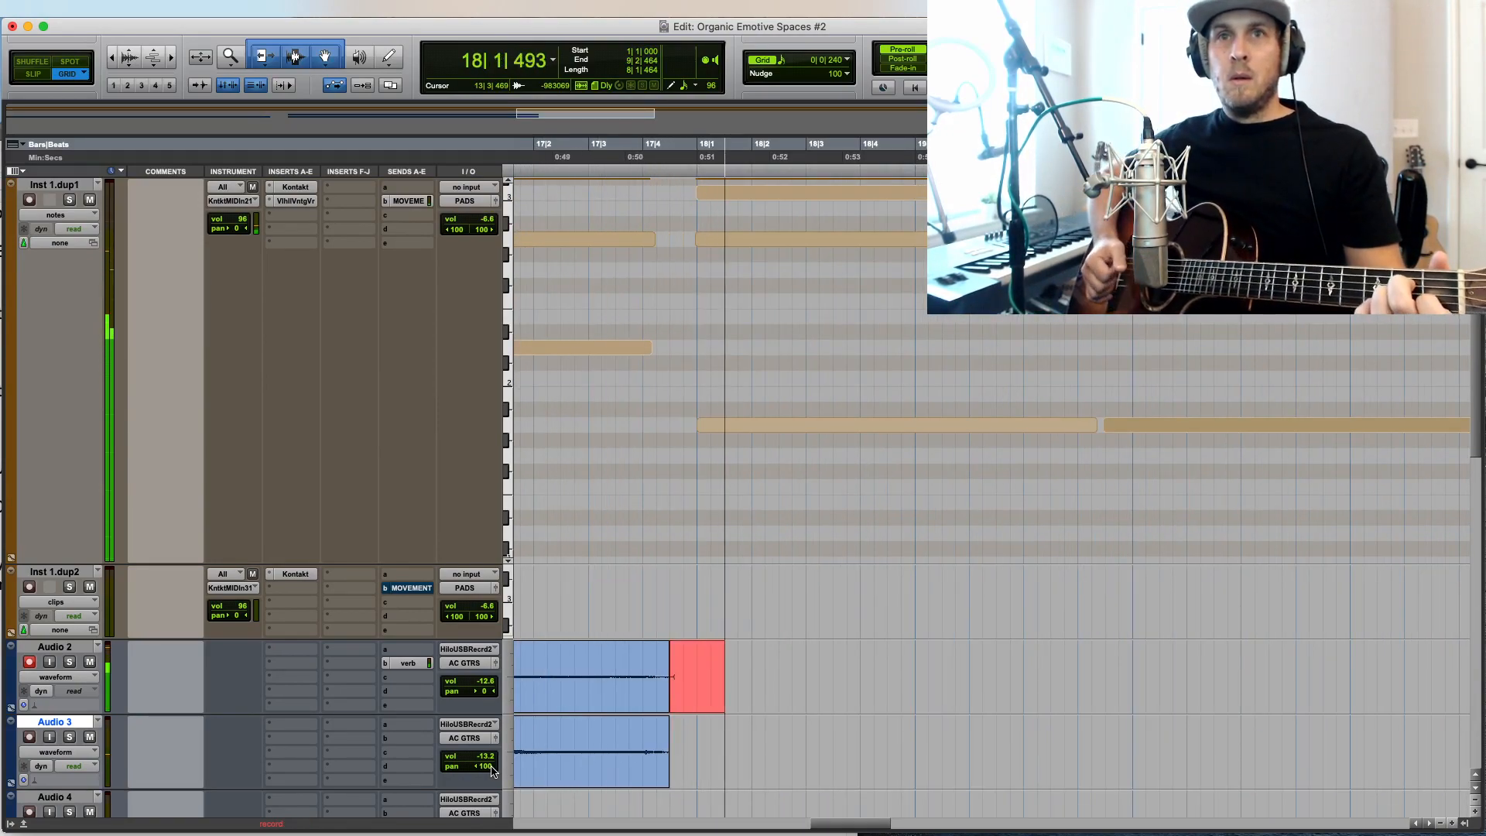
{"action": "key", "text": "r"}
{"action": "key", "text": "r"}
{"action": "key", "text": "r"}
{"action": "key", "text": "super+period"}
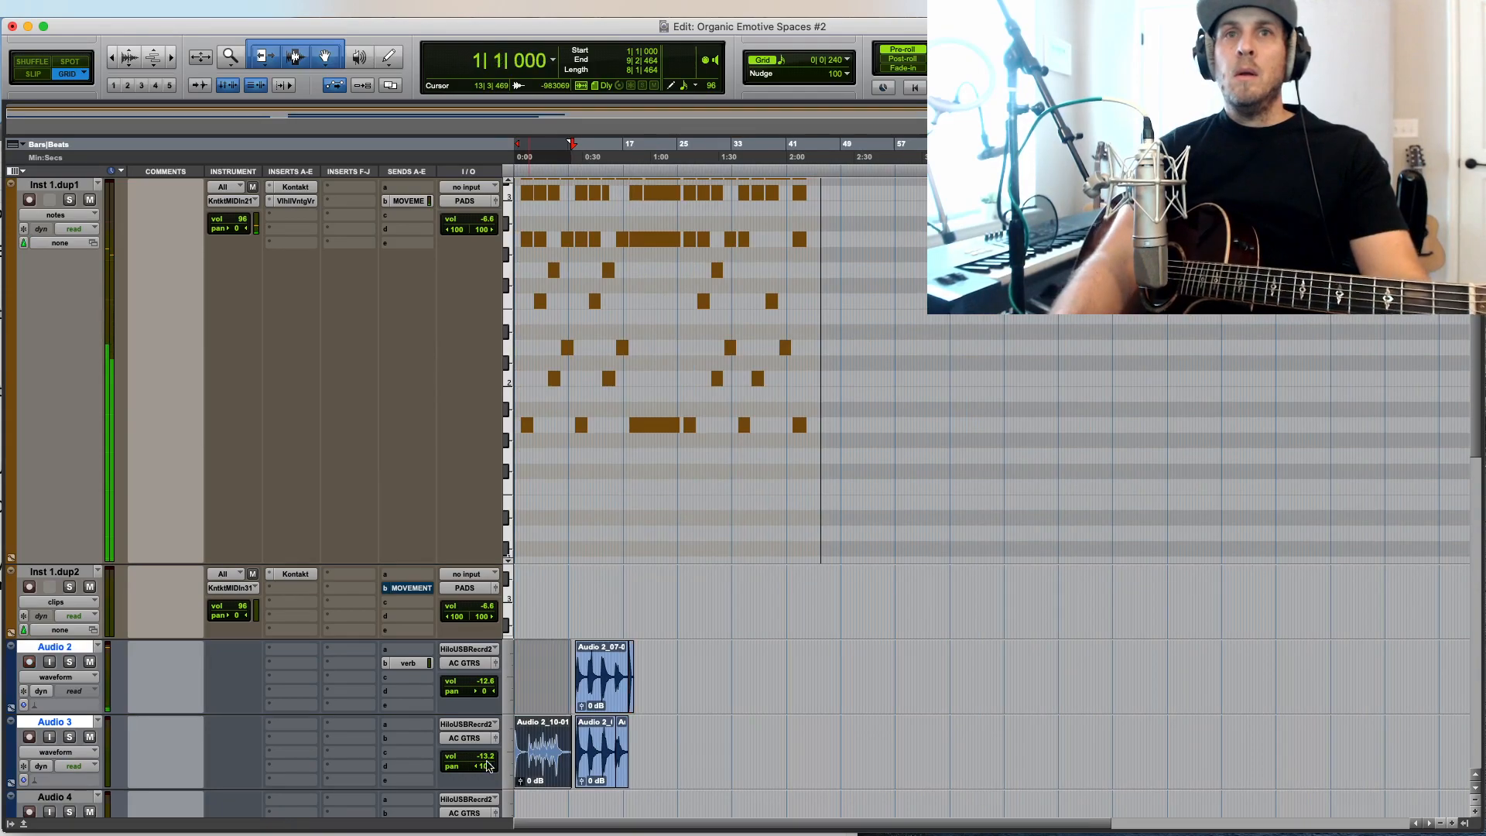
{"action": "key", "text": "super+z"}
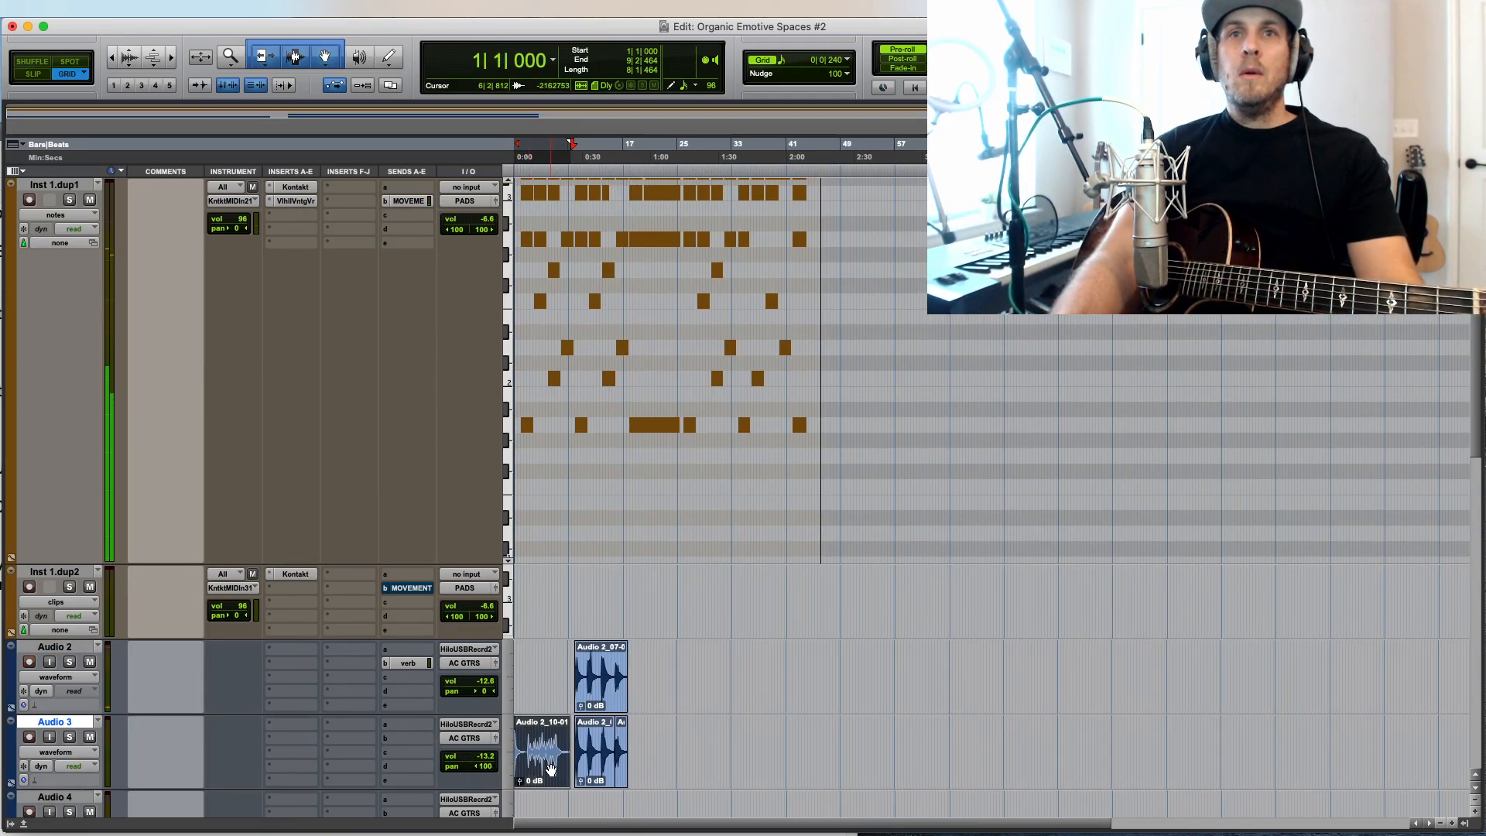
Step: Move the Audio 2_10-01 clip on Audio 3 from the session start to 17|4|480
{"action": "left_click_drag", "start_coordinate": [551, 769], "coordinate": [670, 769]}
{"action": "key", "text": "super+bracketright"}
{"action": "key", "text": "super+bracketright"}
{"action": "key", "text": "super+bracketright"}
{"action": "key", "text": "super+bracketright"}
{"action": "key", "text": "super+bracketright"}
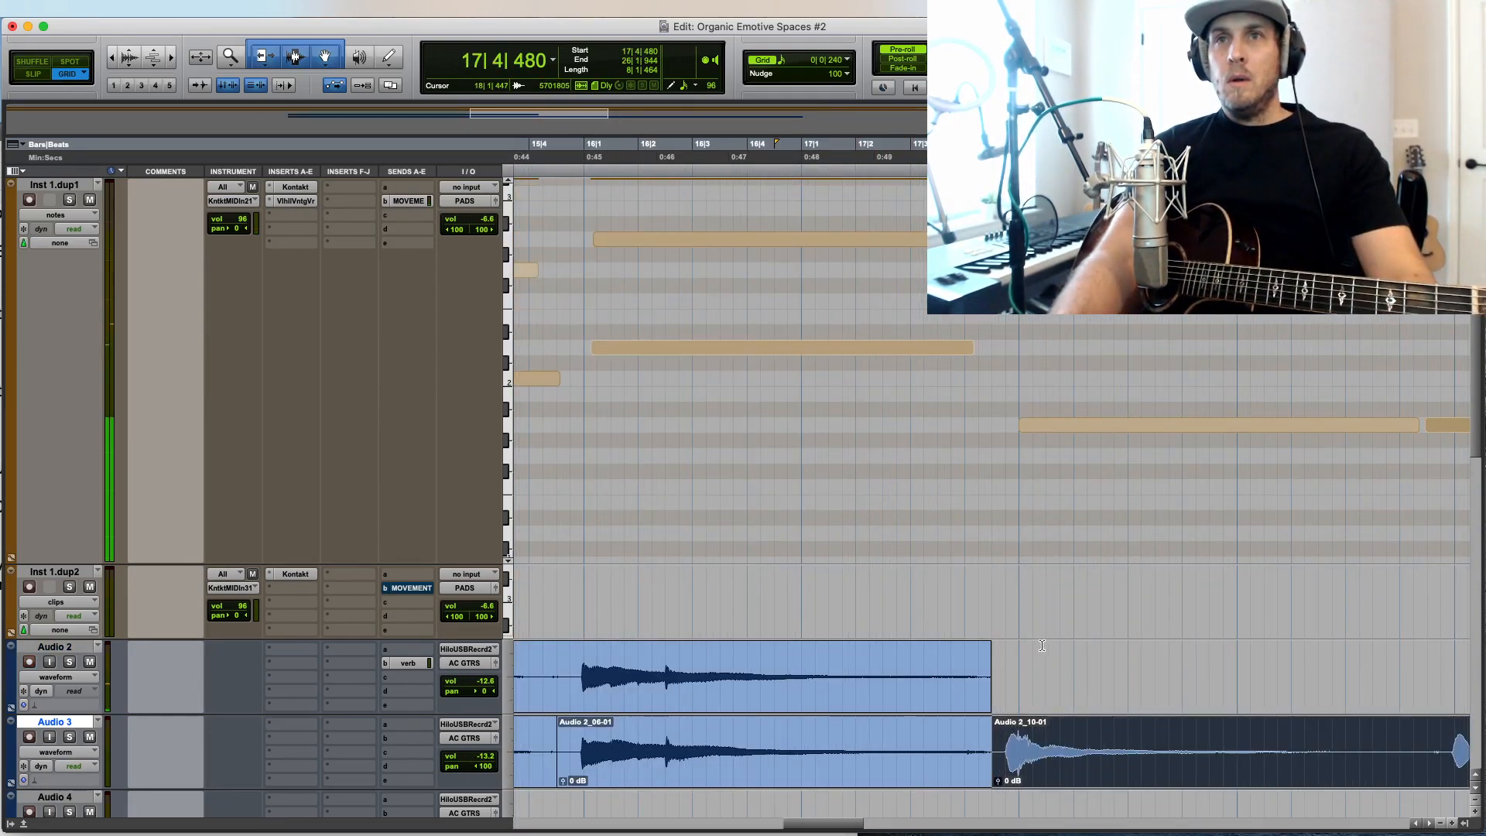
Step: Record a doubled guitar take on Audio 2 from 17|4|480 to about bar 26
{"action": "left_click", "coordinate": [992, 664]}
{"action": "key", "text": "super+space"}
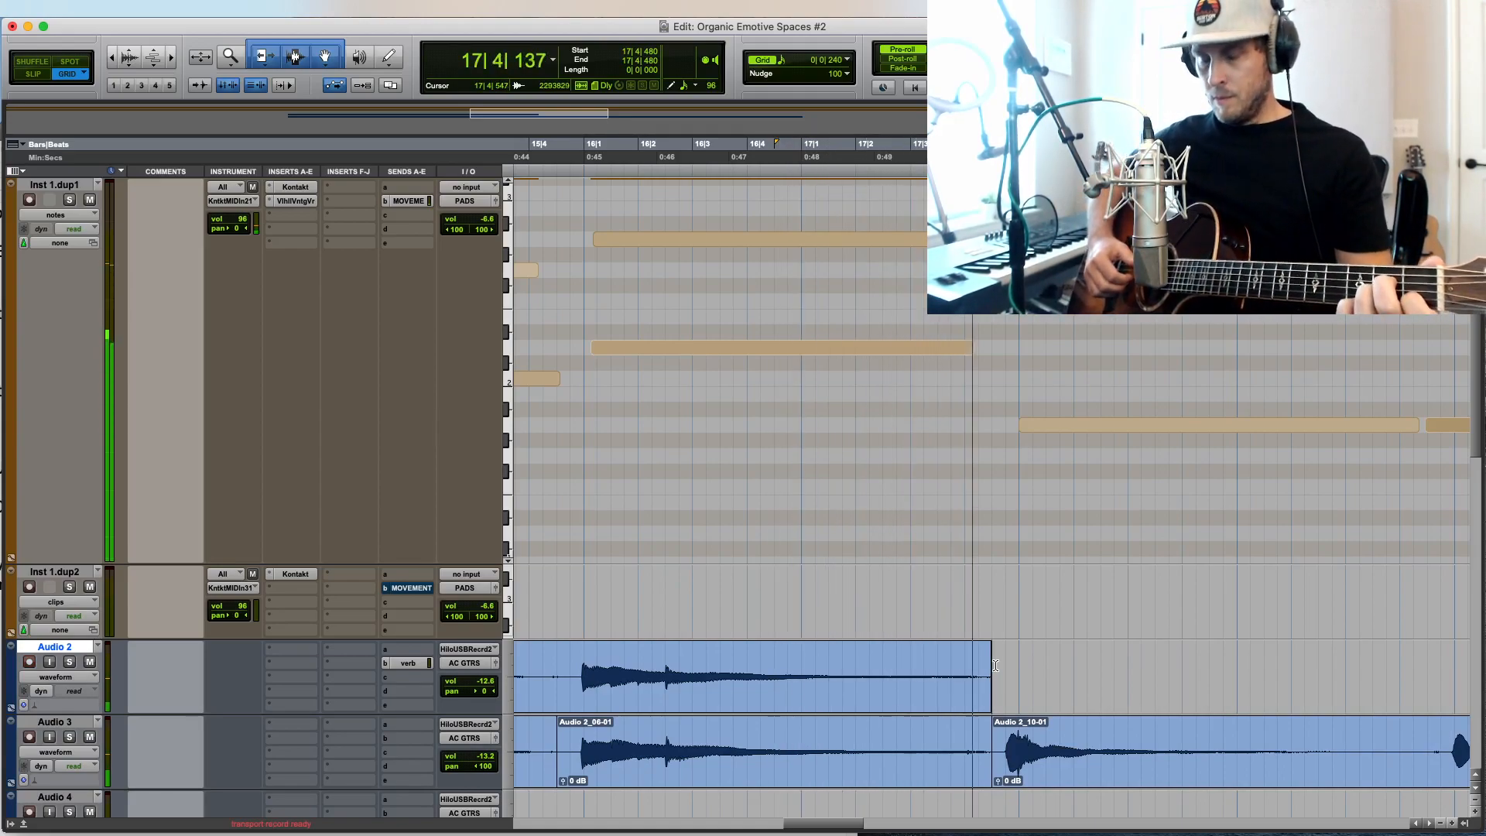
{"action": "key", "text": "super+period"}
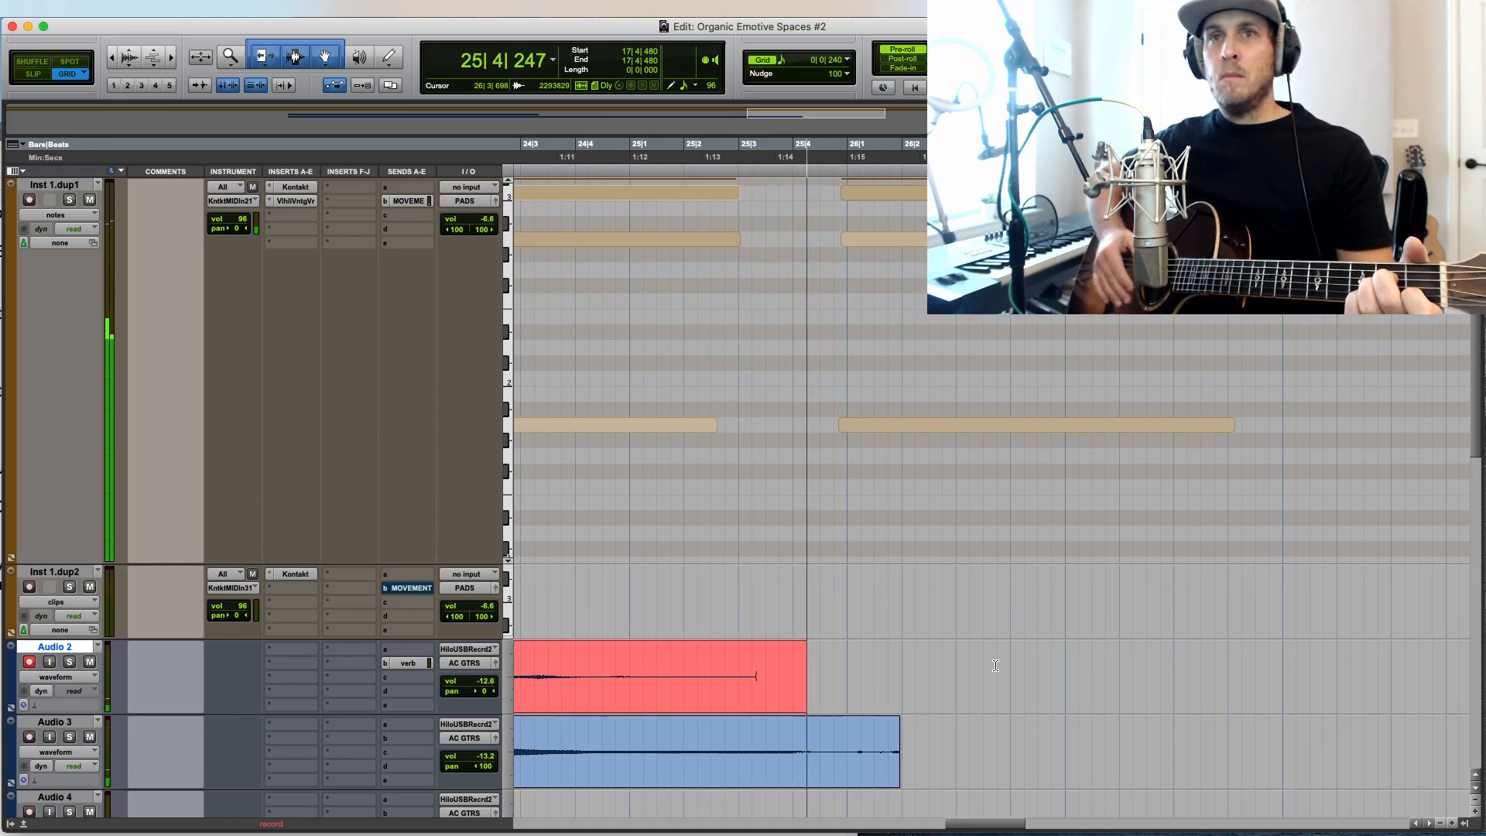
{"action": "key", "text": "space"}
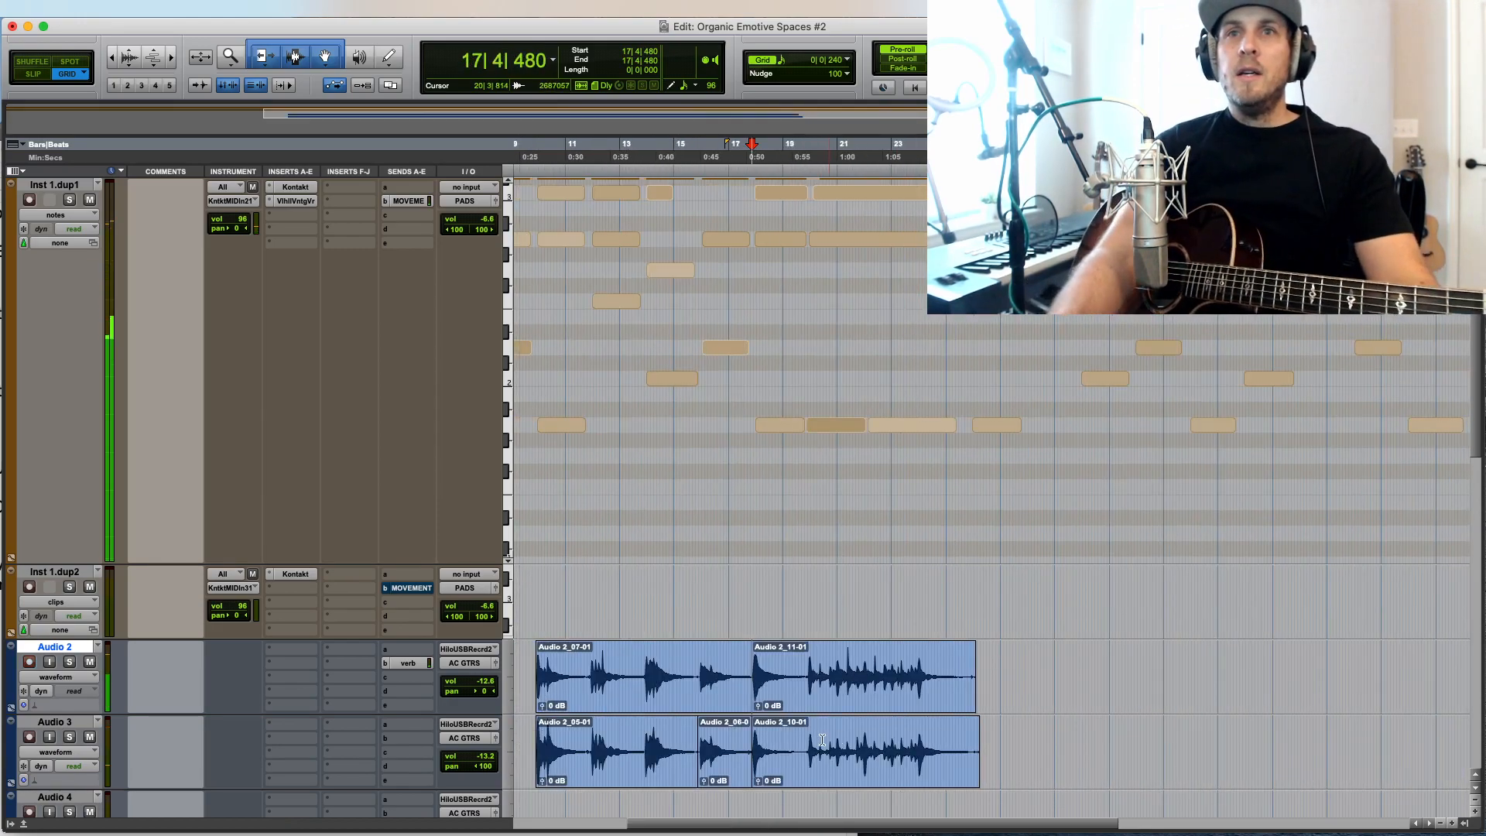
Step: Split the second guitar section at 19|4|000 and delete the later part of the Audio 3 take
{"action": "left_click", "coordinate": [803, 743]}
{"action": "key", "text": "b"}
{"action": "left_click", "coordinate": [846, 764]}
{"action": "key", "text": "Delete"}
Step: Move the part of the Audio 2 take that starts at 19|4|000 down to Audio 3
{"action": "left_click_drag", "start_coordinate": [827, 693], "coordinate": [830, 748]}
{"action": "key", "text": "t"}
{"action": "key", "text": "t"}
{"action": "key", "text": "t"}
{"action": "key", "text": "t"}
Step: Cut the remaining Audio 2 clip back to 19|3|480 and place the edit cursor at 19|4|000 on Audio 2
{"action": "left_click", "coordinate": [966, 703]}
{"action": "key", "text": "Delete"}
{"action": "left_click", "coordinate": [991, 657]}
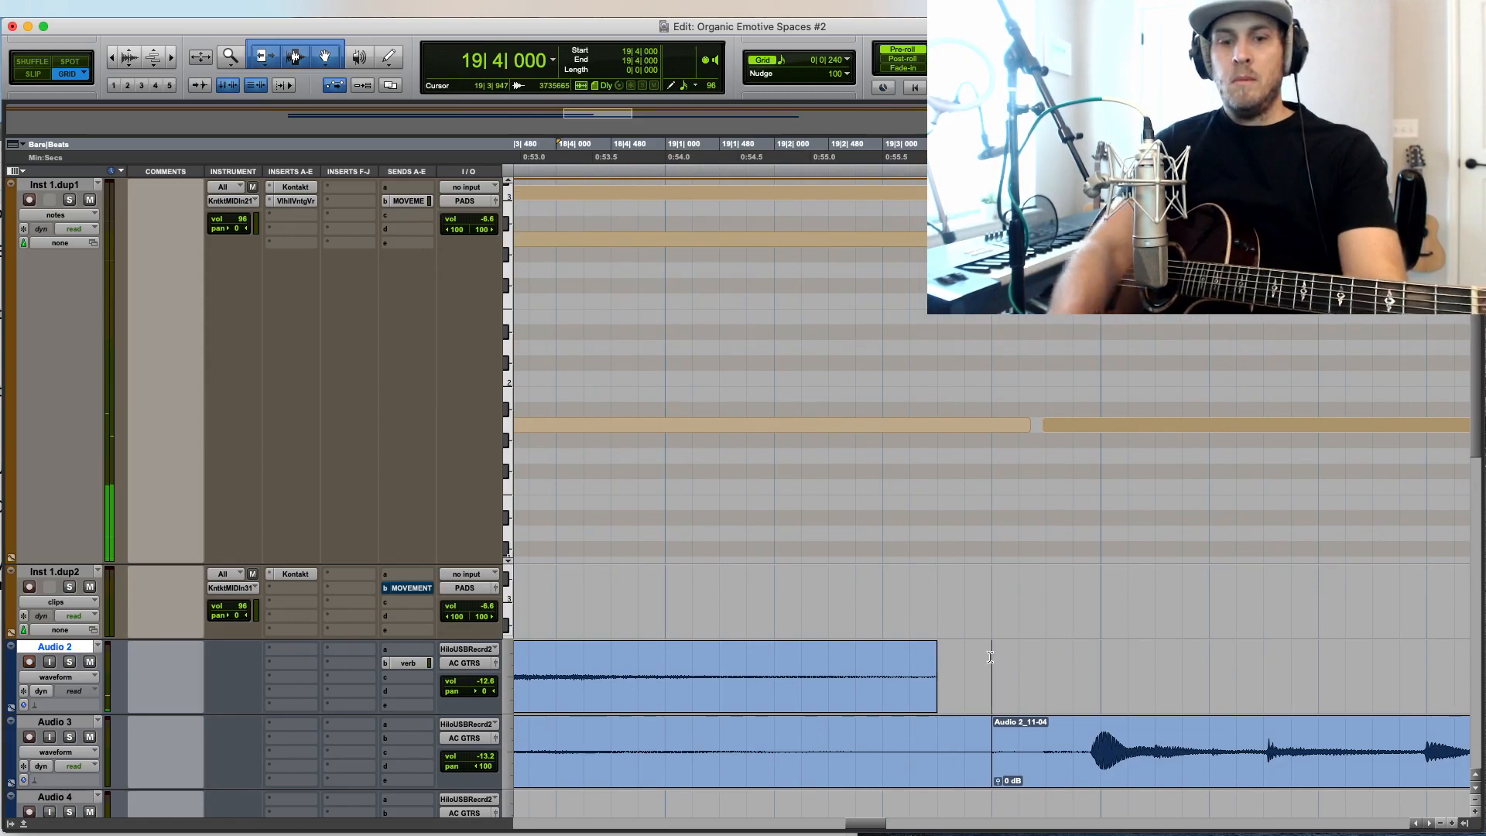
Step: Record a guitar take on Audio 2 from 19|4|000 to about bar 26
{"action": "key", "text": "super+space"}
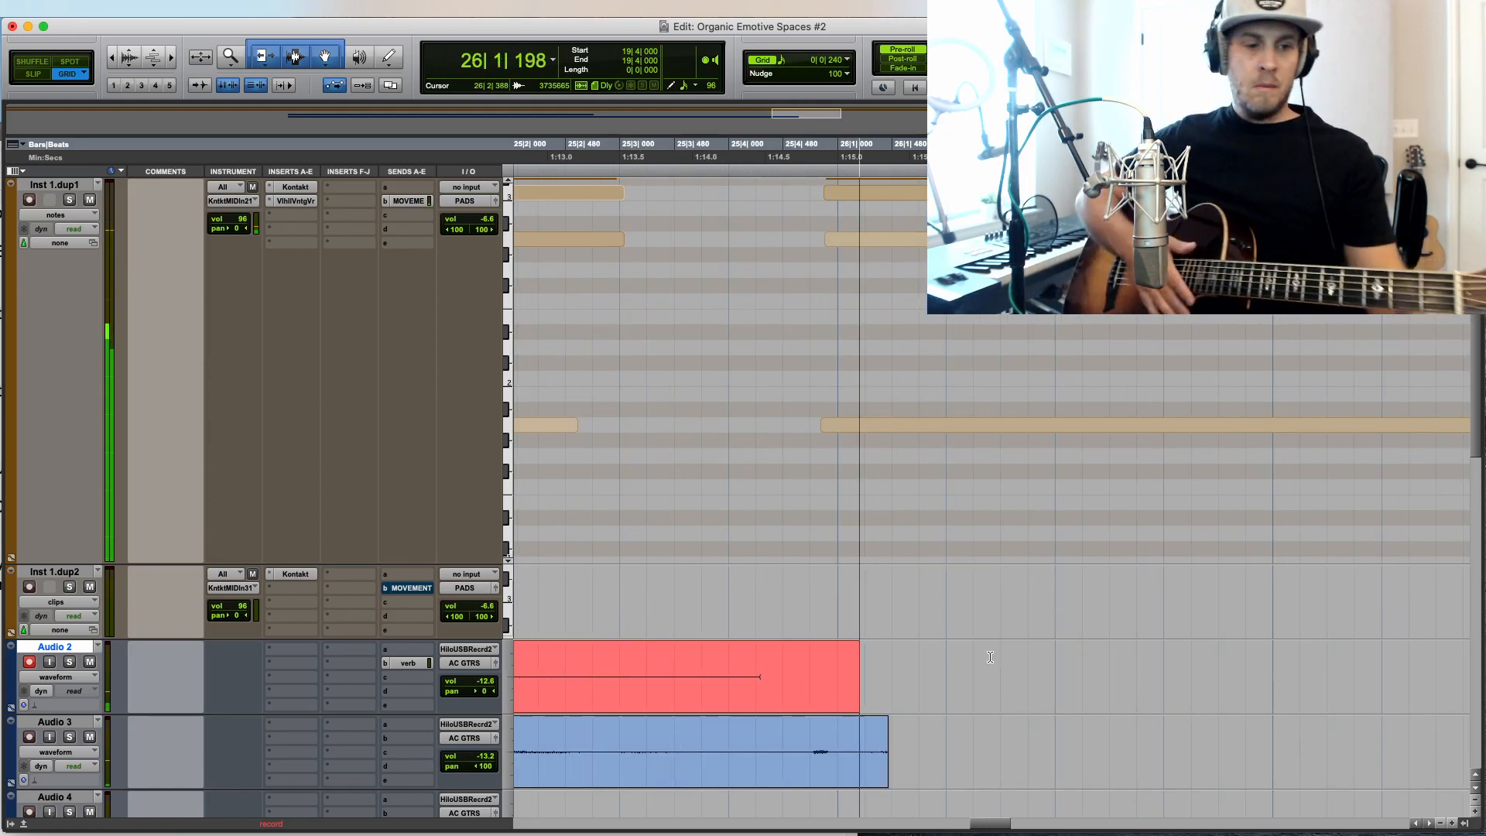
{"action": "key", "text": "r"}
{"action": "key", "text": "r"}
{"action": "key", "text": "r"}
{"action": "key", "text": "r"}
{"action": "key", "text": "space"}
Step: Move the Audio 2 take that starts at 19|4|000 down to Audio 4 and mute Audio 4
{"action": "scroll", "coordinate": [892, 510], "scroll_direction": "down", "scroll_amount": 5}
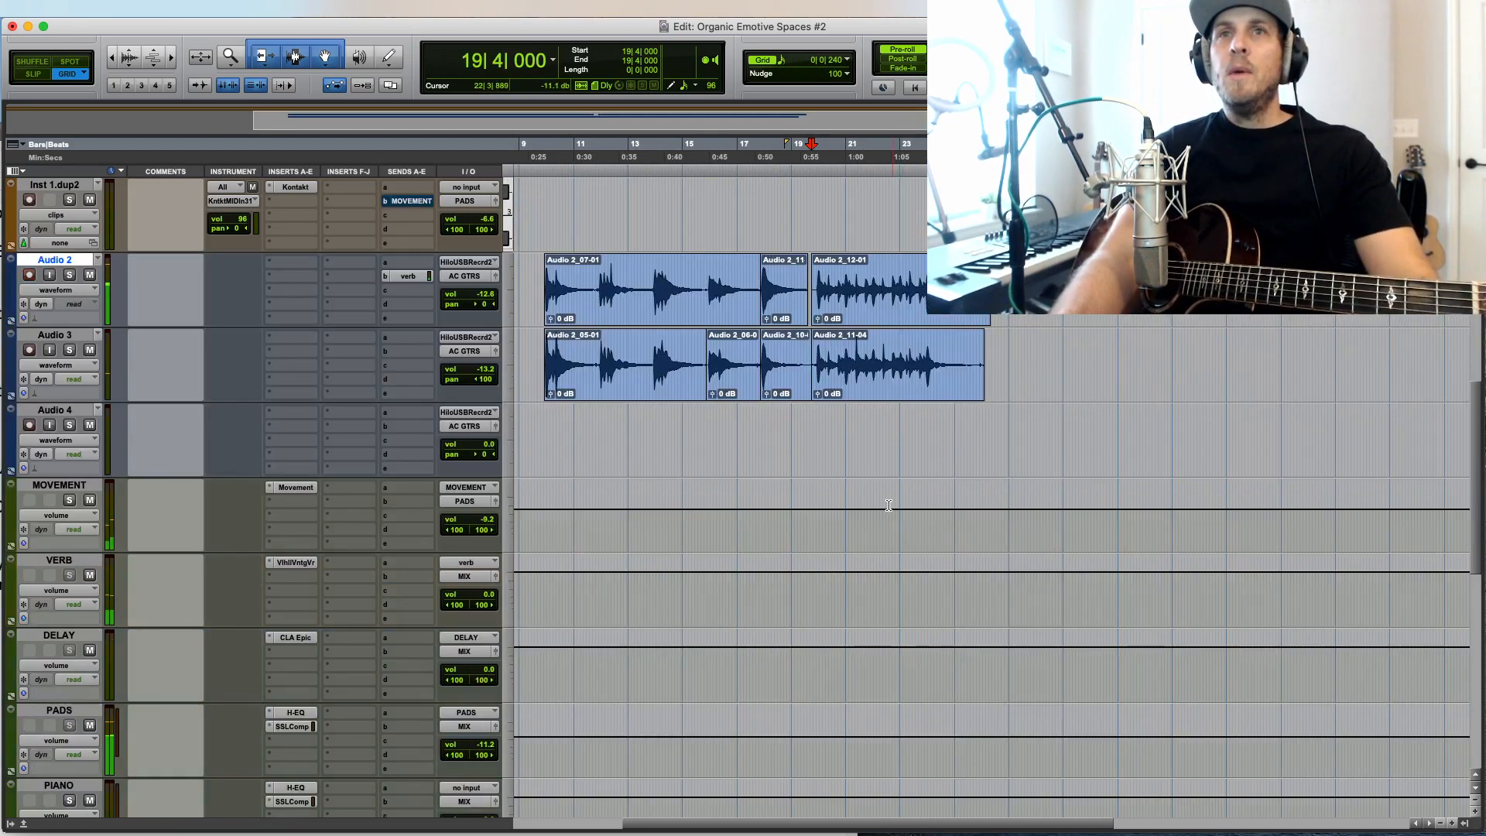
{"action": "left_click_drag", "start_coordinate": [858, 310], "coordinate": [862, 413]}
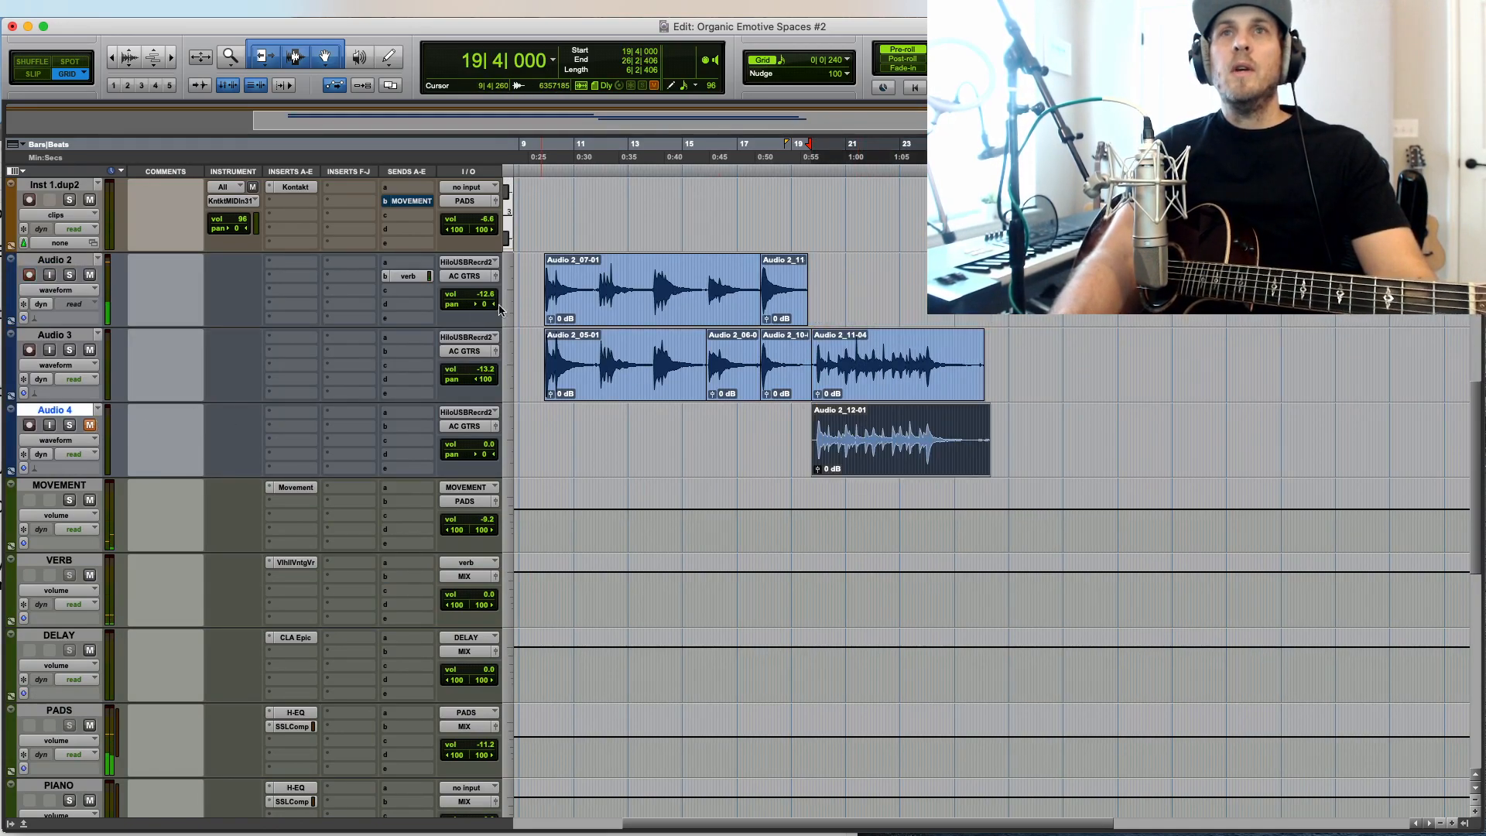
Step: Record a longer guitar take on Audio 2 from 19|4|000 to about bar 37
{"action": "key", "text": "t"}
{"action": "key", "text": "t"}
{"action": "key", "text": "t"}
{"action": "key", "text": "t"}
{"action": "left_click", "coordinate": [979, 292]}
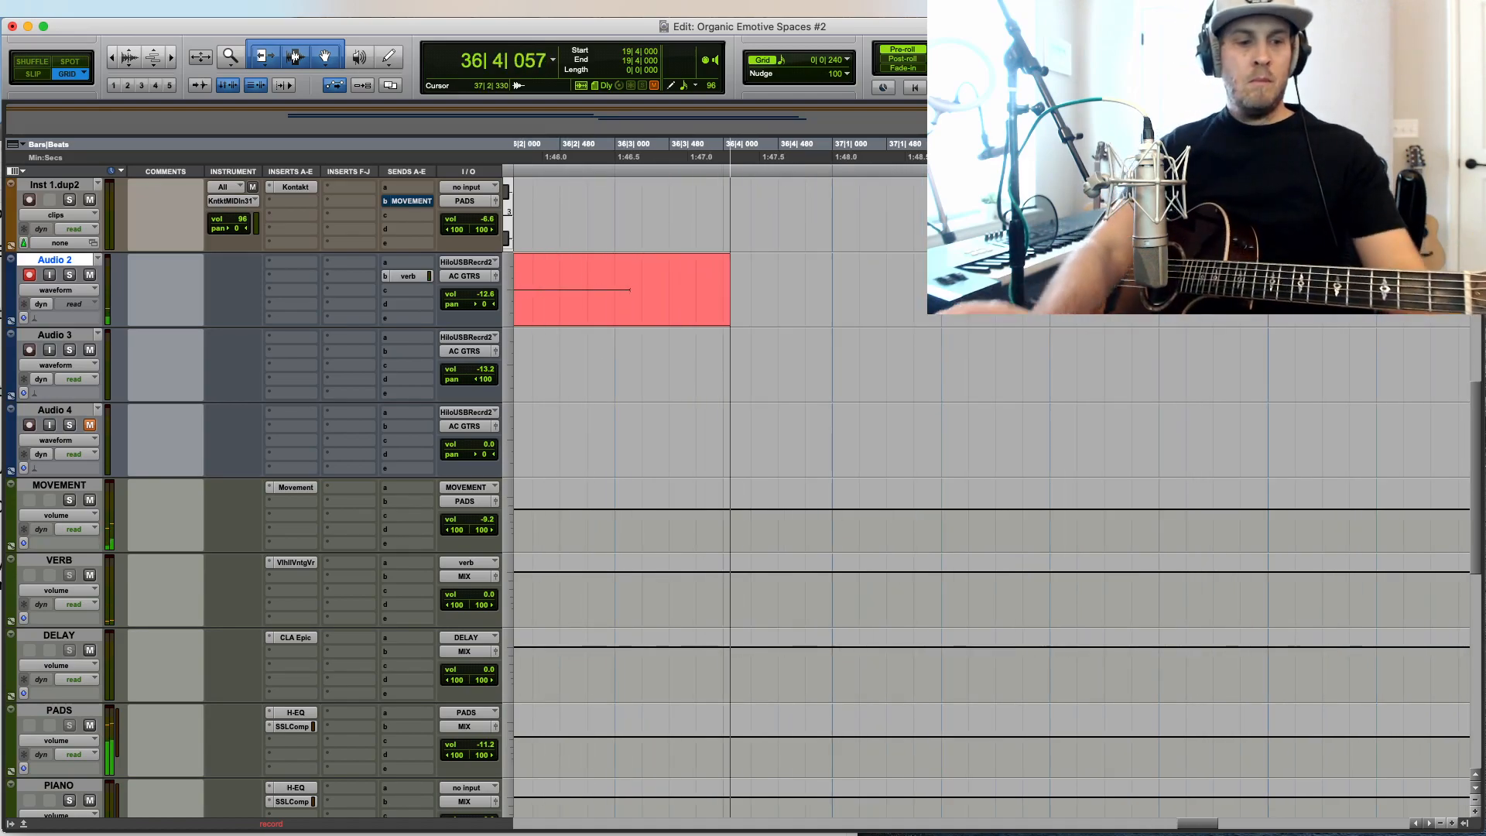
{"action": "key", "text": "t"}
{"action": "key", "text": "t"}
{"action": "key", "text": "t"}
{"action": "scroll", "coordinate": [992, 495], "scroll_direction": "up", "scroll_amount": 5}
{"action": "scroll", "coordinate": [991, 495], "scroll_direction": "down", "scroll_amount": 5}
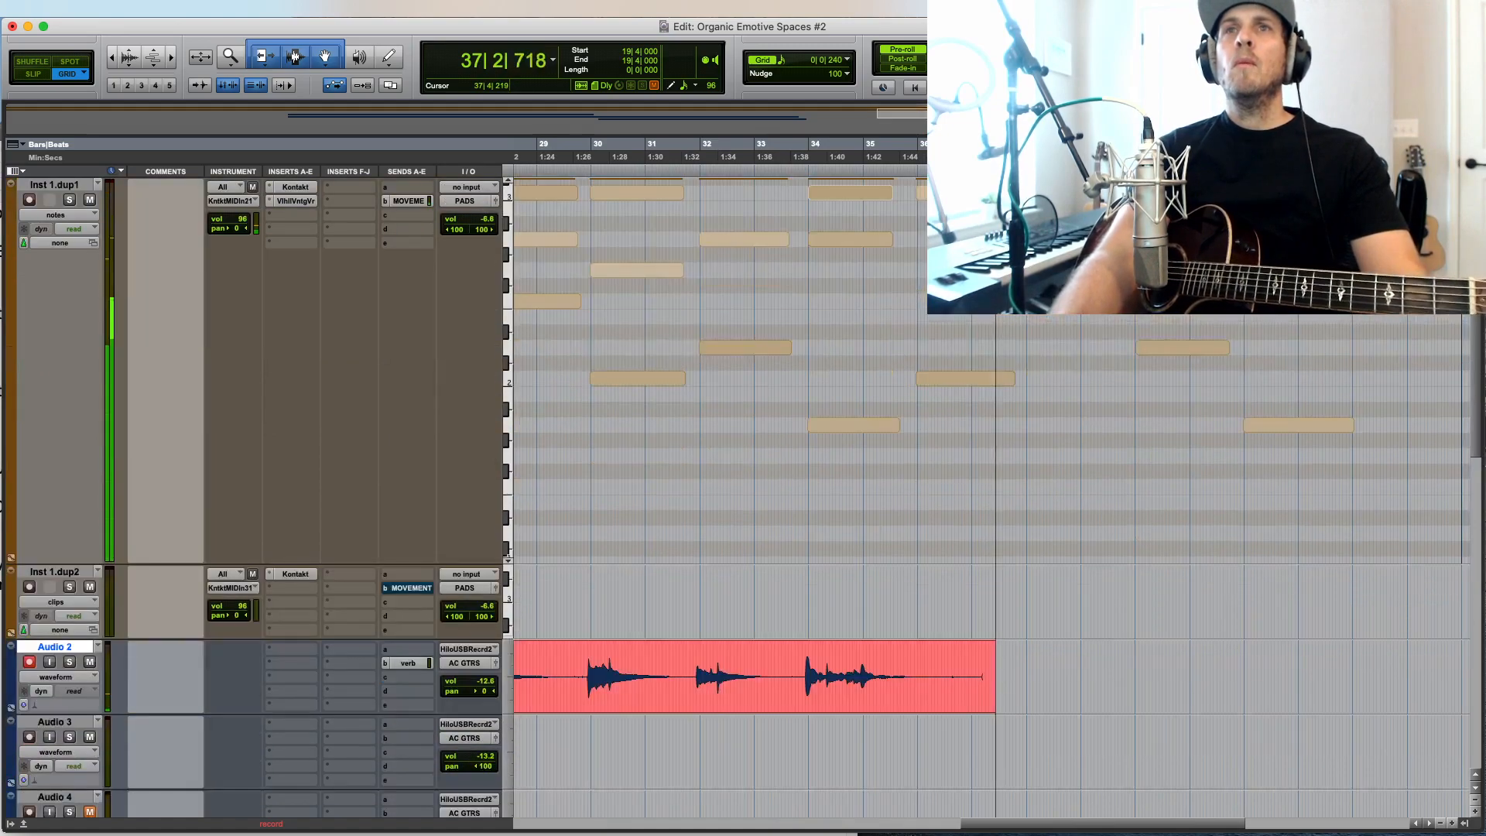
{"action": "key", "text": "r"}
{"action": "key", "text": "space"}
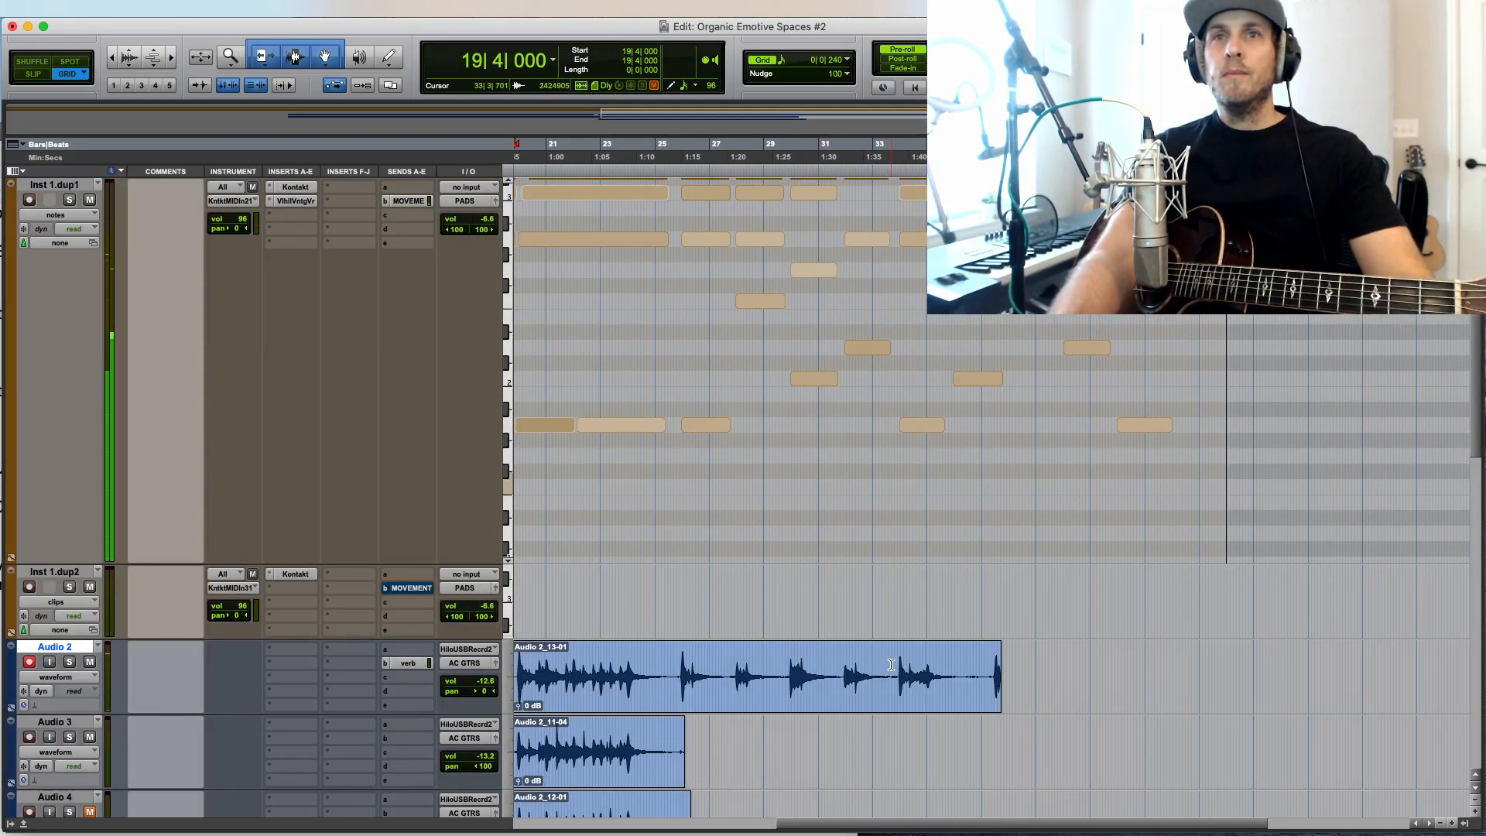
Step: Delete the end of the long Audio 2 take after 36|4|480
{"action": "left_click", "coordinate": [972, 658]}
{"action": "key", "text": "t"}
{"action": "key", "text": "t"}
{"action": "left_click_drag", "start_coordinate": [1159, 662], "coordinate": [1018, 662]}
{"action": "key", "text": "Delete"}
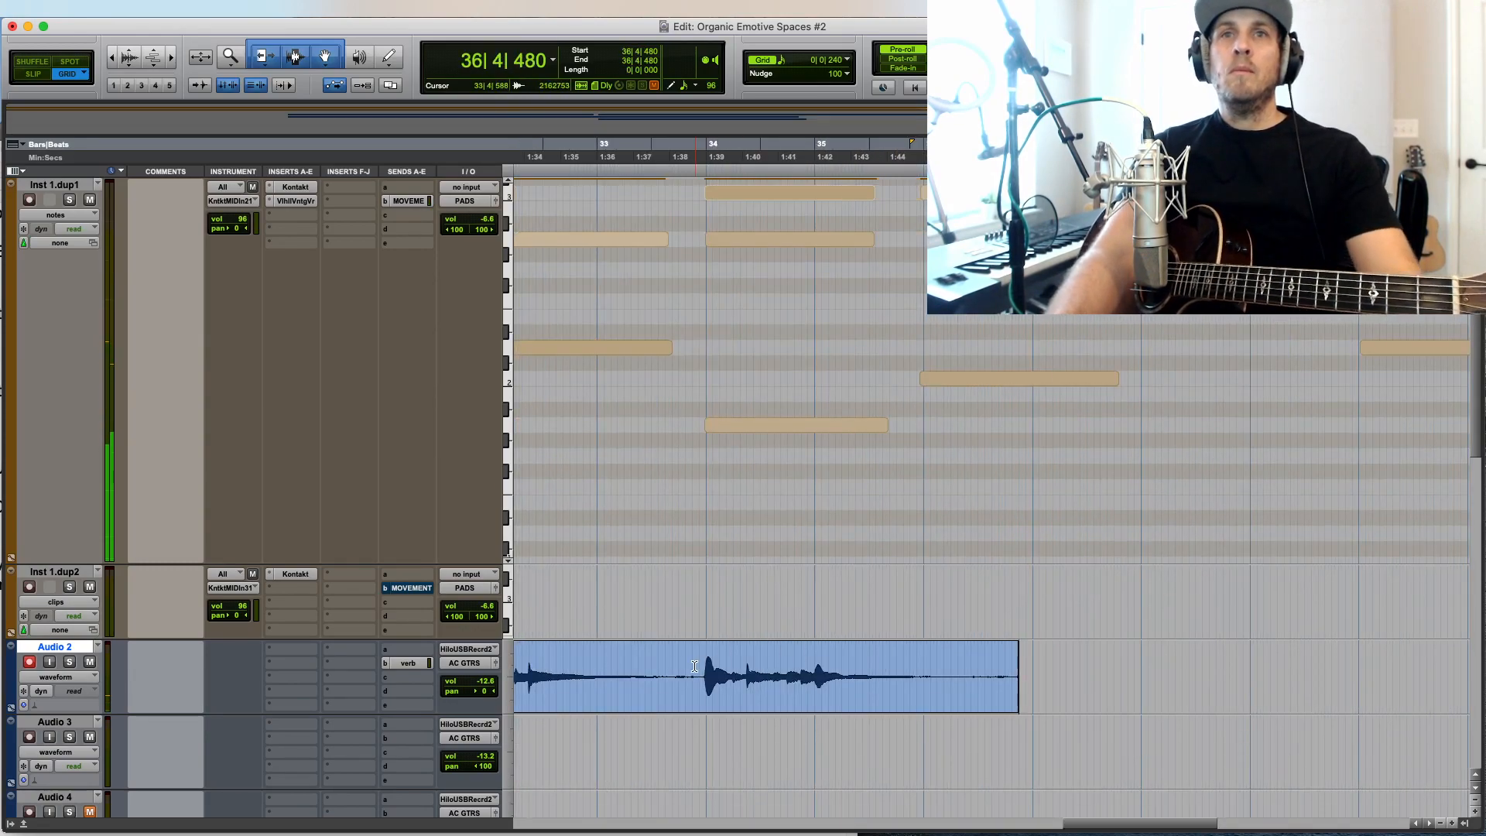
Step: Try to punch in a new guitar part on Audio 2 from 33|4|720 to about bar 36
{"action": "key", "text": "super+space"}
{"action": "key", "text": "t"}
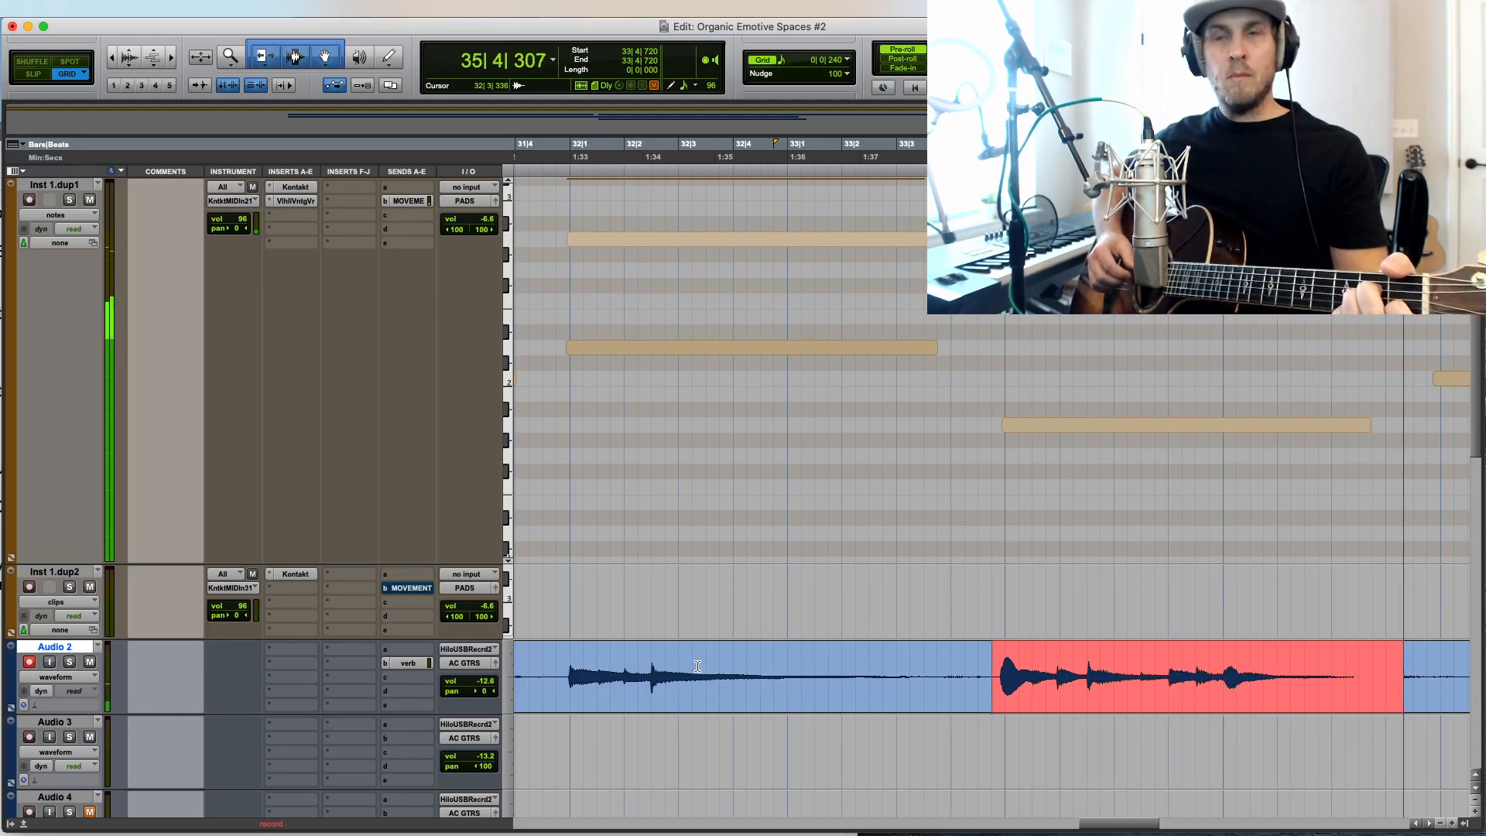
{"action": "key", "text": "r"}
{"action": "key", "text": "r"}
{"action": "key", "text": "r"}
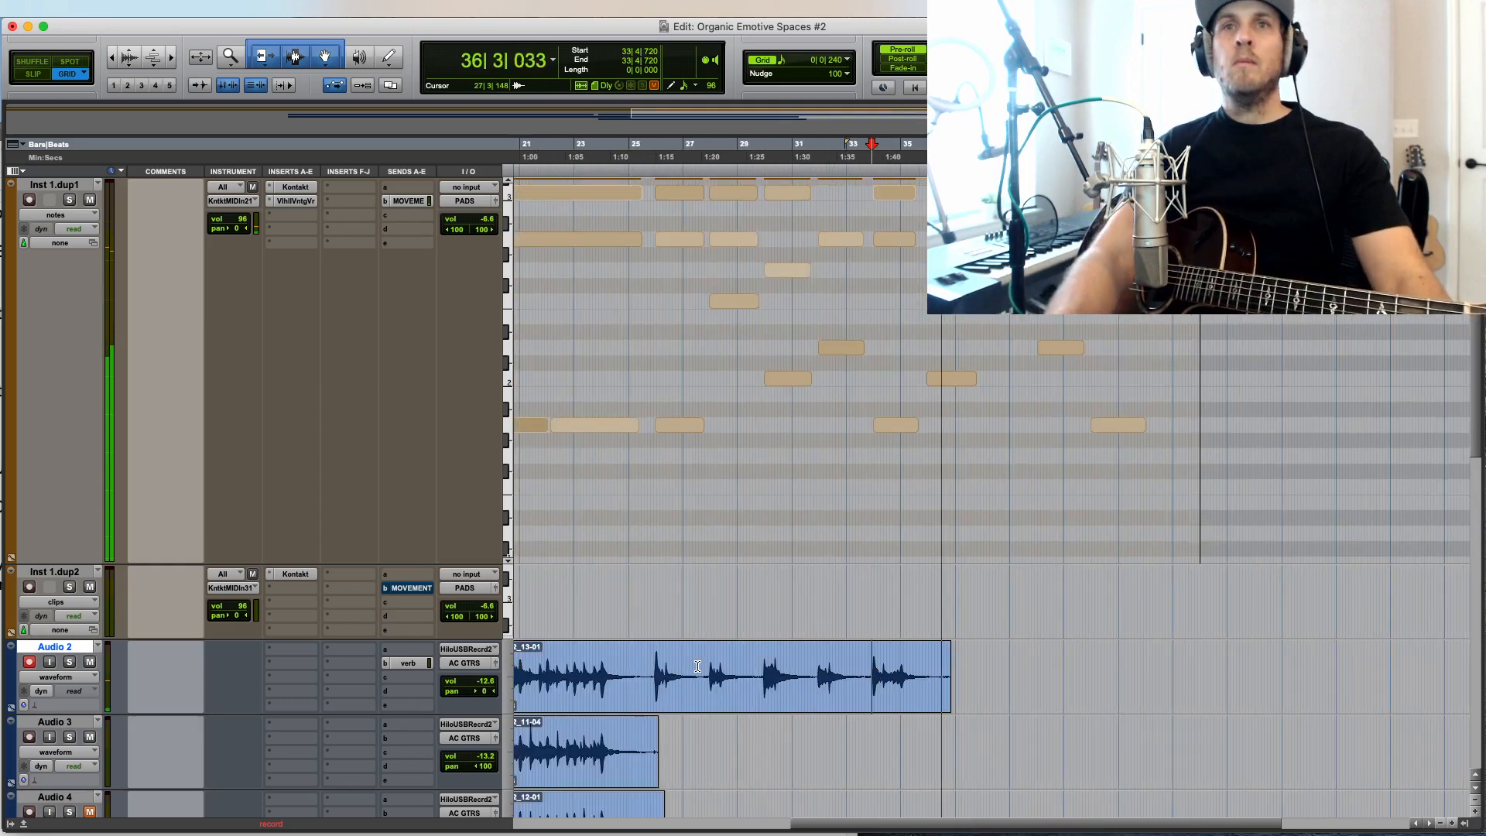
{"action": "key", "text": "space"}
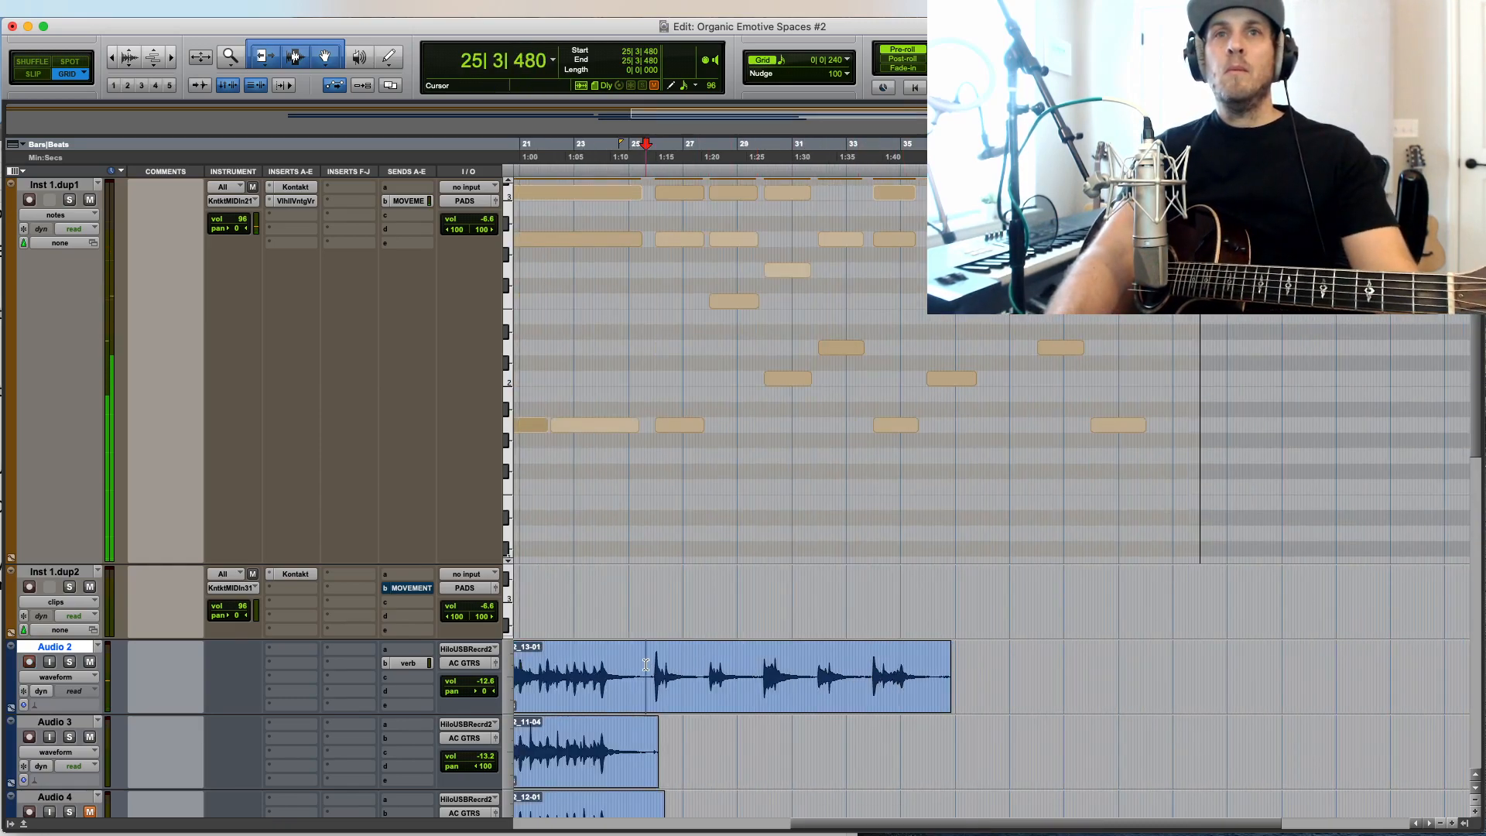
Step: Move the part of the Audio 2 take from 25|4|000 to 36|4|480 down to Audio 3
{"action": "left_click_drag", "start_coordinate": [699, 684], "coordinate": [703, 759]}
{"action": "key", "text": "t"}
{"action": "key", "text": "t"}
{"action": "key", "text": "t"}
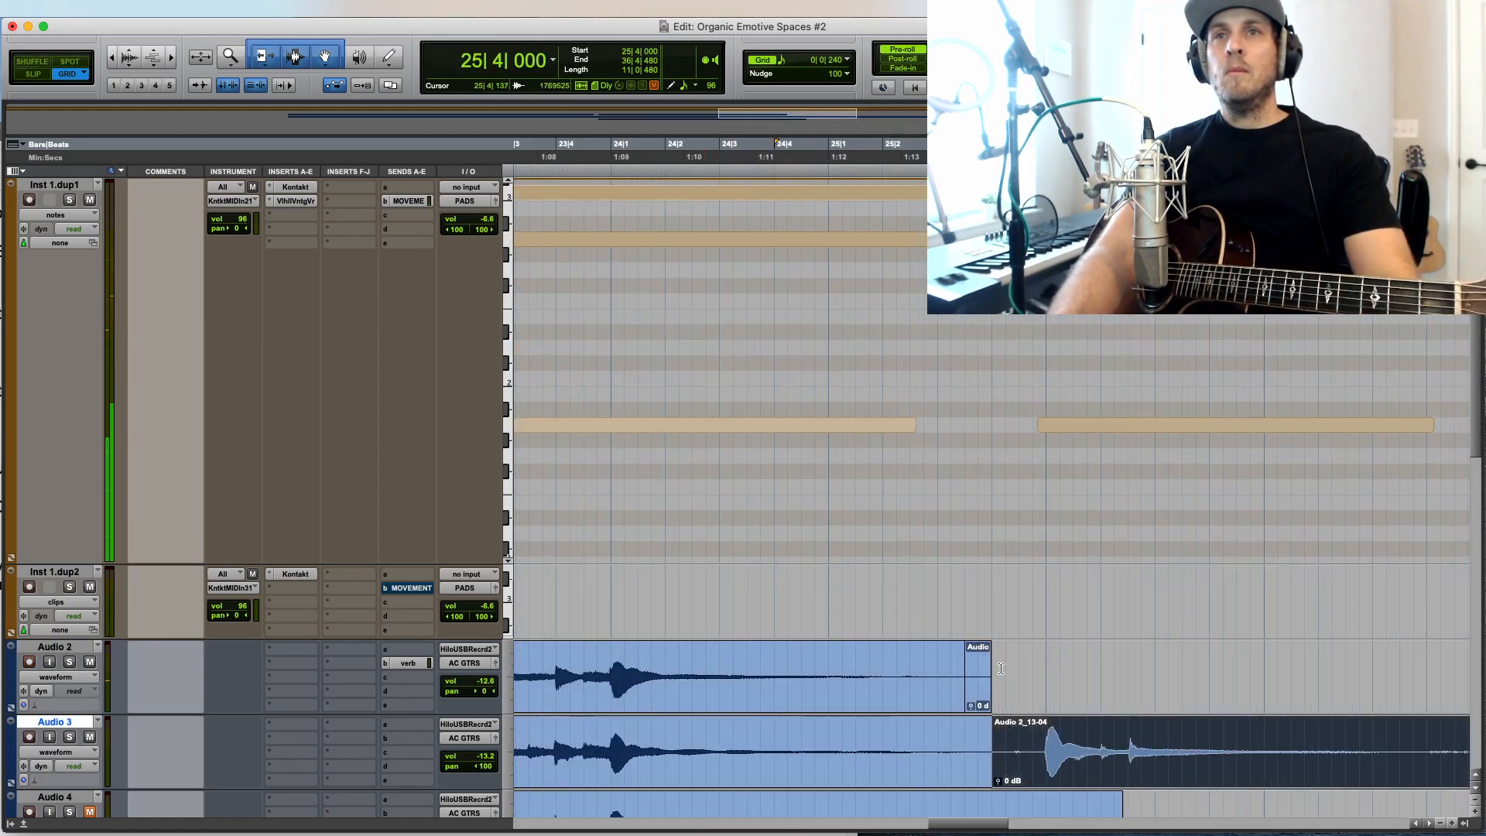
Step: Record a guitar double on Audio 2 from 25|4|240 to about bar 46
{"action": "left_click", "coordinate": [1011, 663]}
{"action": "key", "text": "space"}
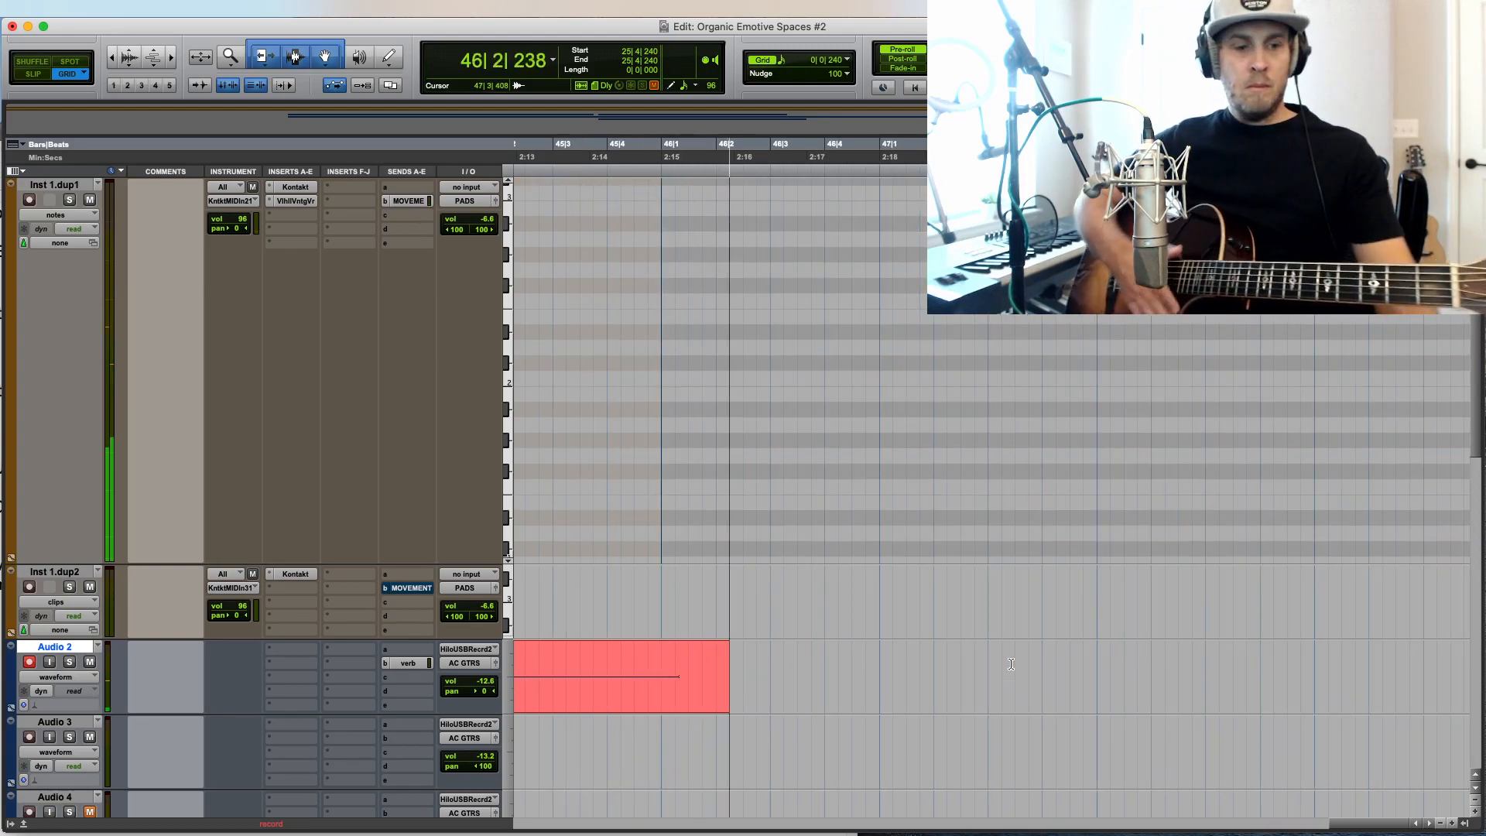
{"action": "key", "text": "space"}
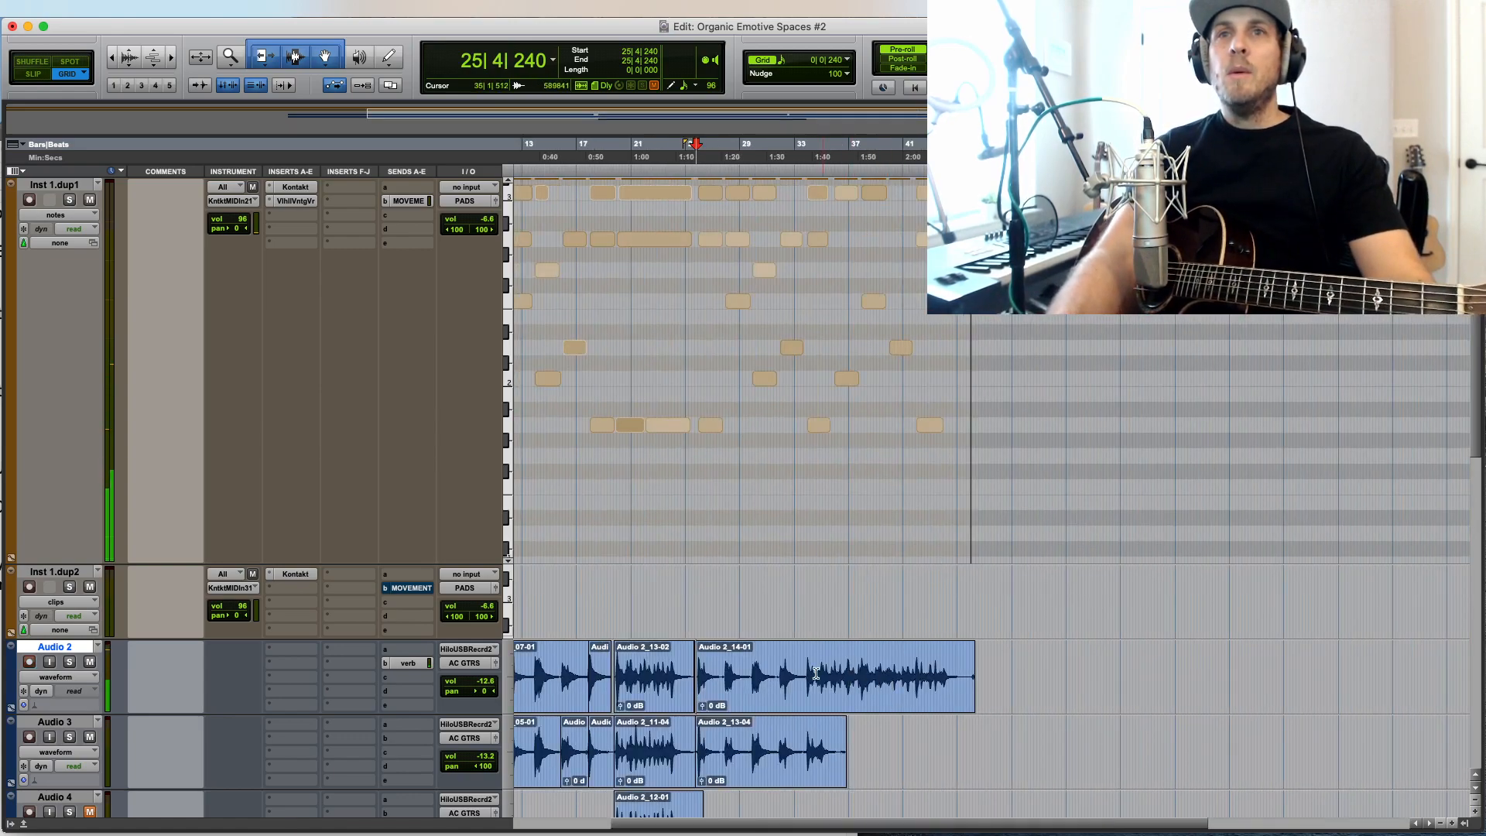
Step: Move the part of the Audio 2 take from 33|4|000 onward down to Audio 3
{"action": "key", "text": "t"}
{"action": "key", "text": "t"}
{"action": "key", "text": "t"}
{"action": "left_click_drag", "start_coordinate": [1052, 699], "coordinate": [1050, 748]}
Step: Record a guitar double on Audio 2 from 33|4|000 to about bar 46
{"action": "key", "text": "super+space"}
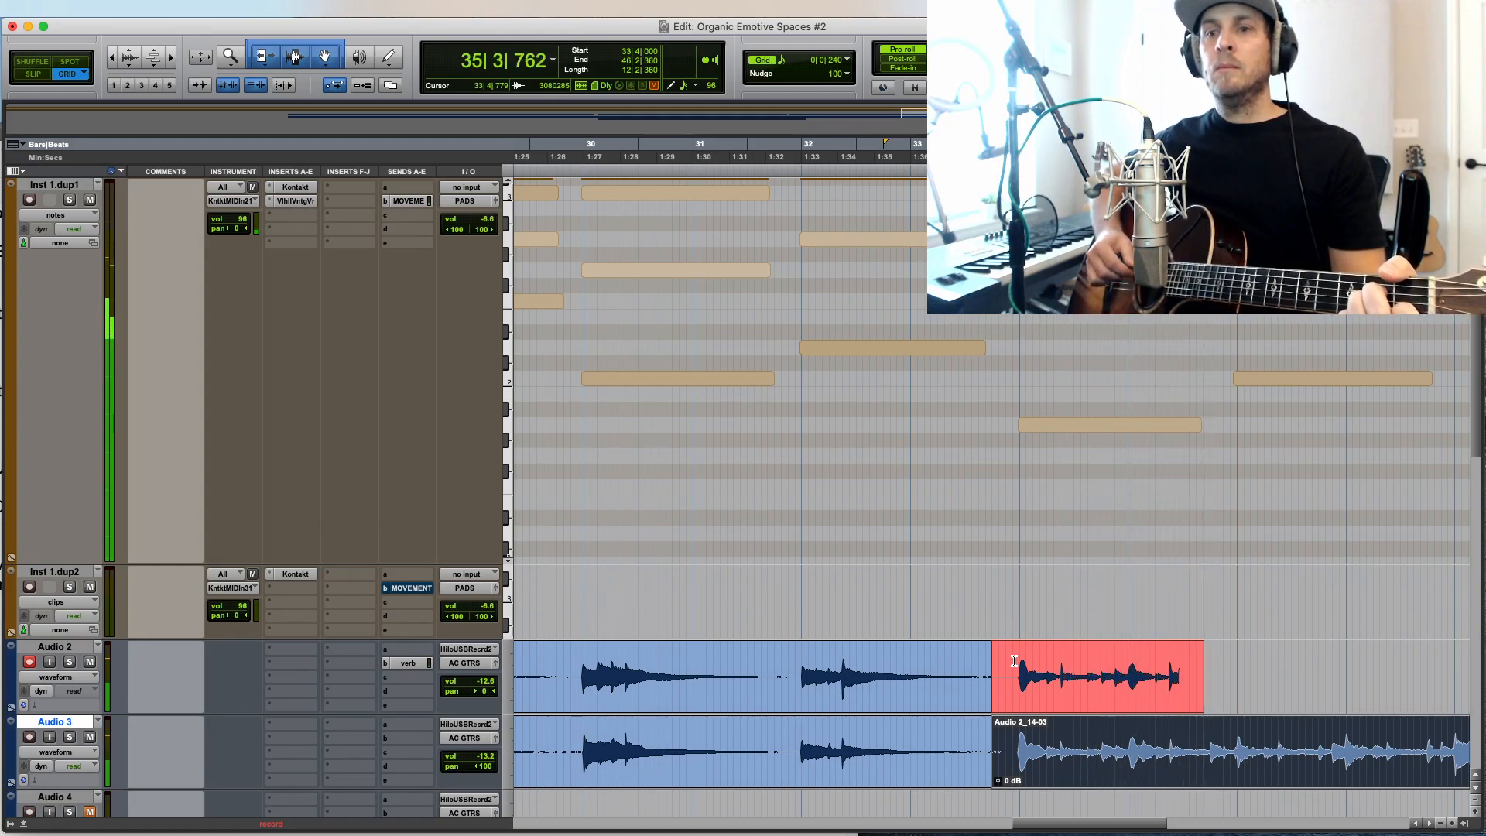
{"action": "key", "text": "super+period"}
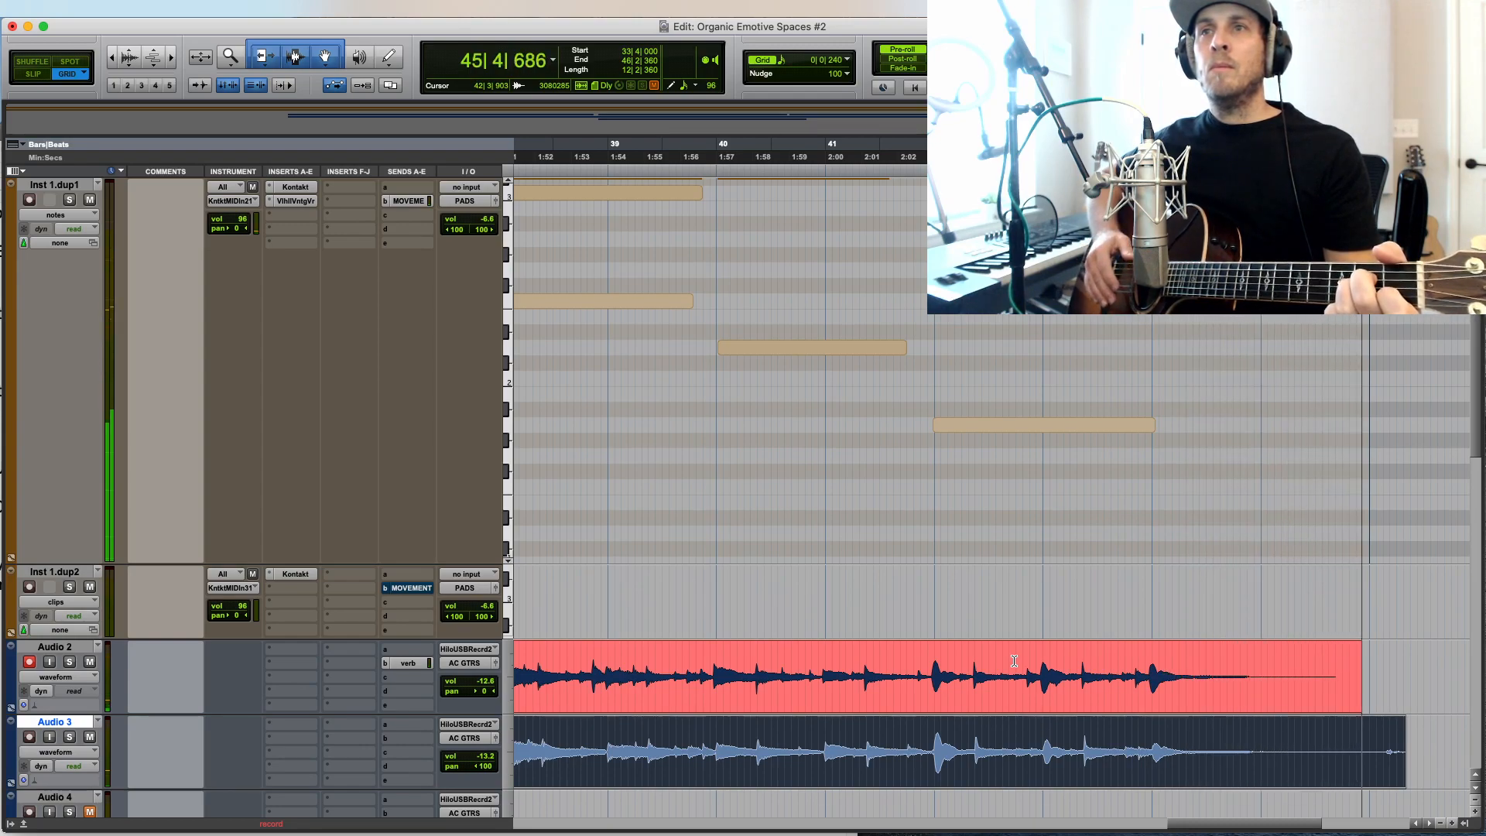
{"action": "key", "text": "space"}
{"action": "key", "text": "r"}
{"action": "key", "text": "r"}
{"action": "key", "text": "r"}
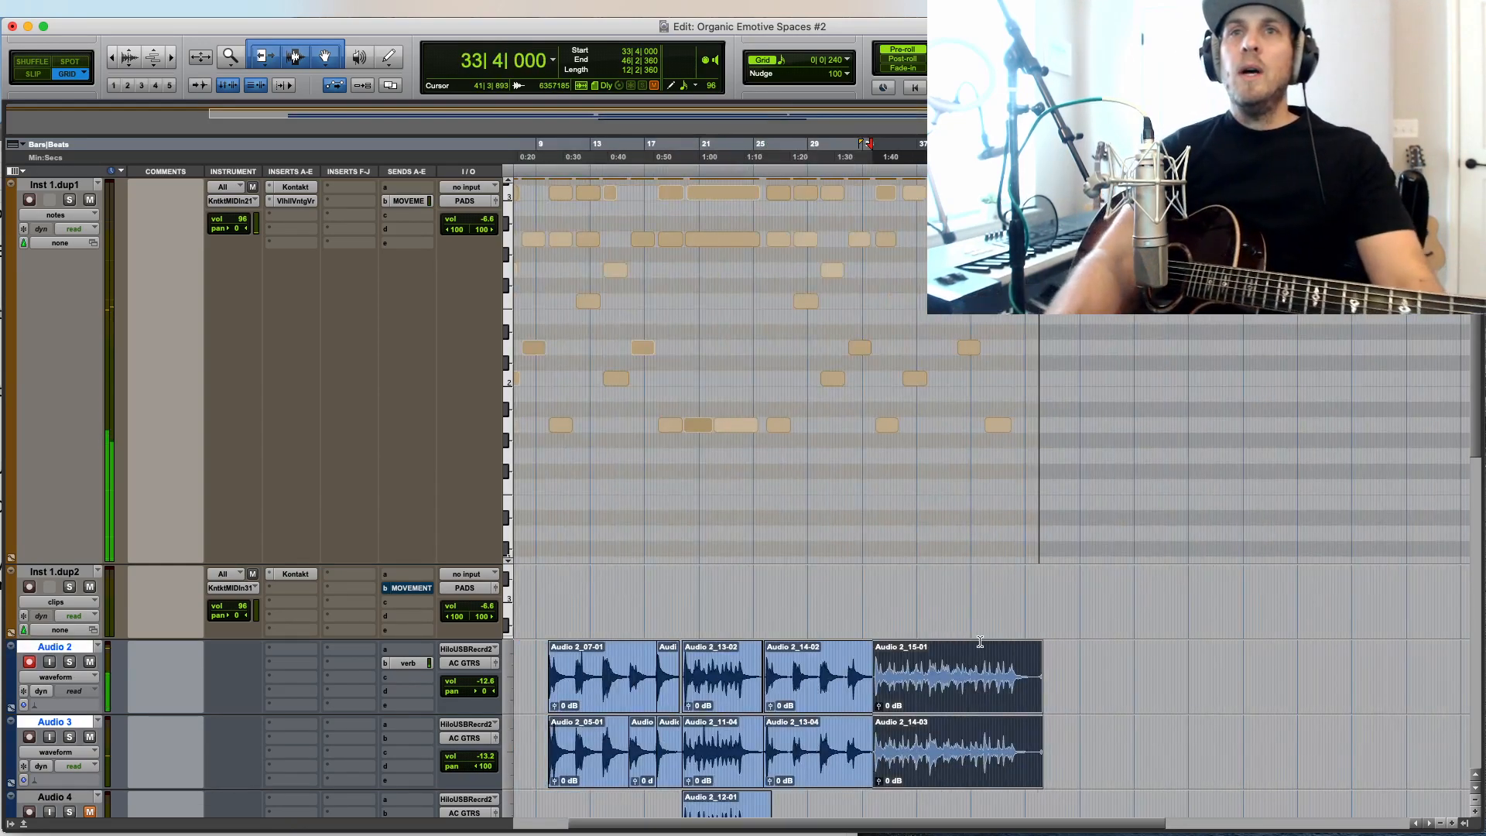
Step: Move the Audio 3 take at 33|4|000 down to Audio 4 and place the edit cursor at 33|4|480 on Audio 3
{"action": "left_click", "coordinate": [992, 588]}
{"action": "scroll", "coordinate": [967, 465], "scroll_direction": "down", "scroll_amount": 3}
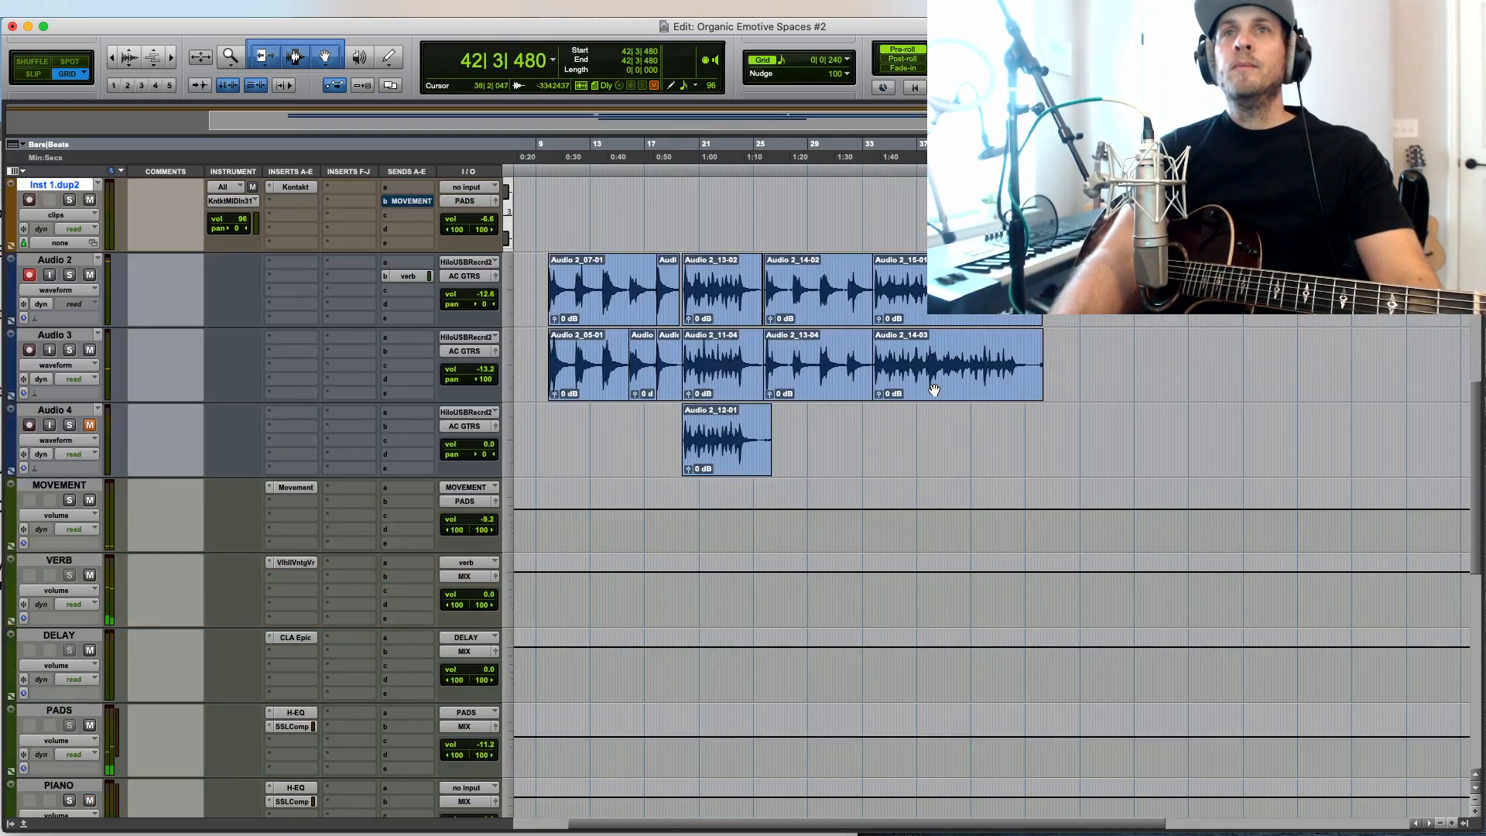
{"action": "left_click_drag", "start_coordinate": [936, 396], "coordinate": [936, 470]}
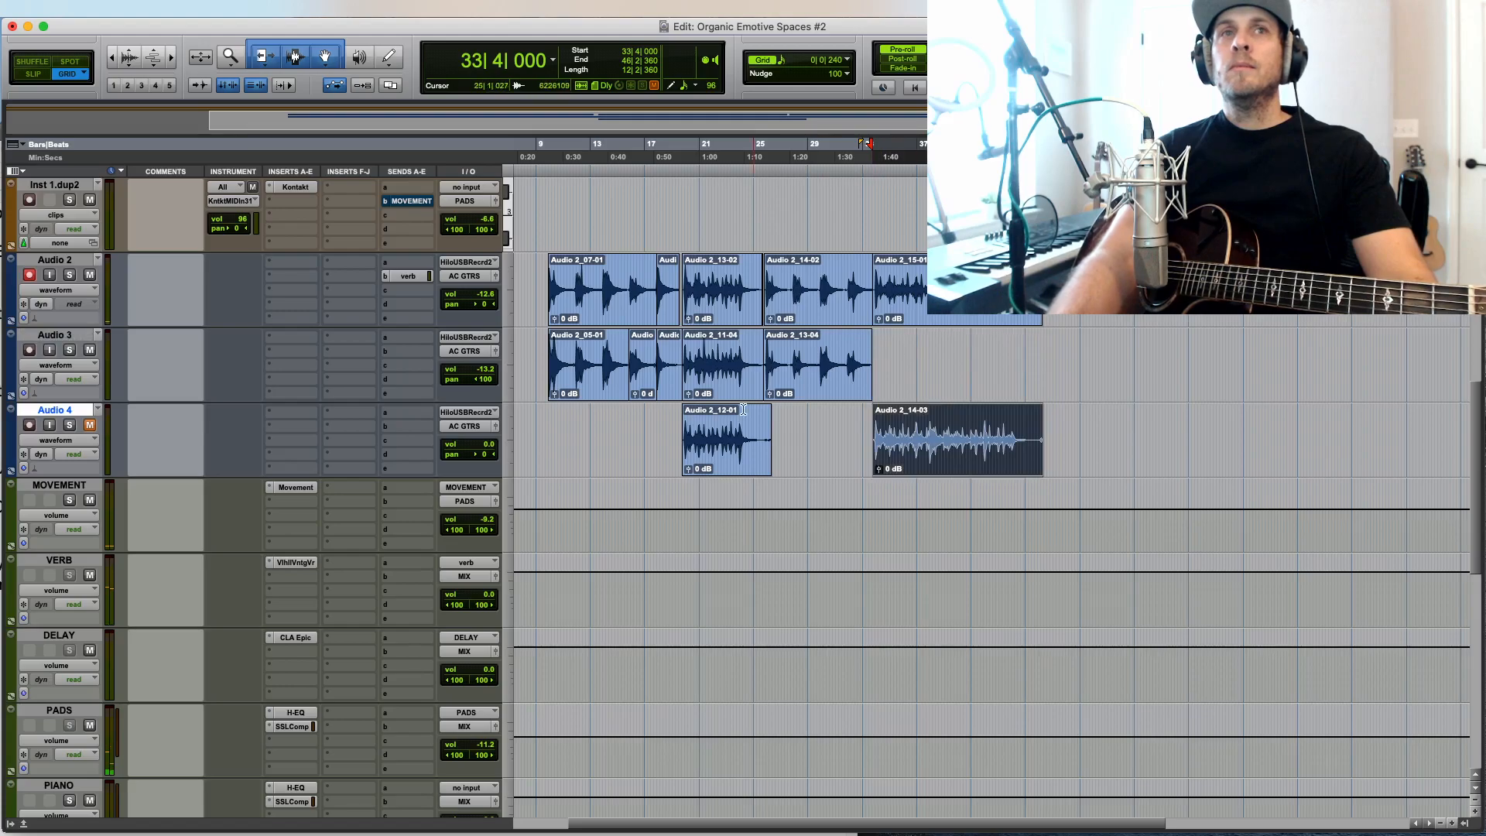
{"action": "key", "text": "t"}
{"action": "key", "text": "t"}
{"action": "key", "text": "t"}
{"action": "key", "text": "t"}
{"action": "left_click", "coordinate": [1014, 350]}
Step: Try to record a new guitar take from 33|4|480 with Audio 2 armed
{"action": "key", "text": "super+space"}
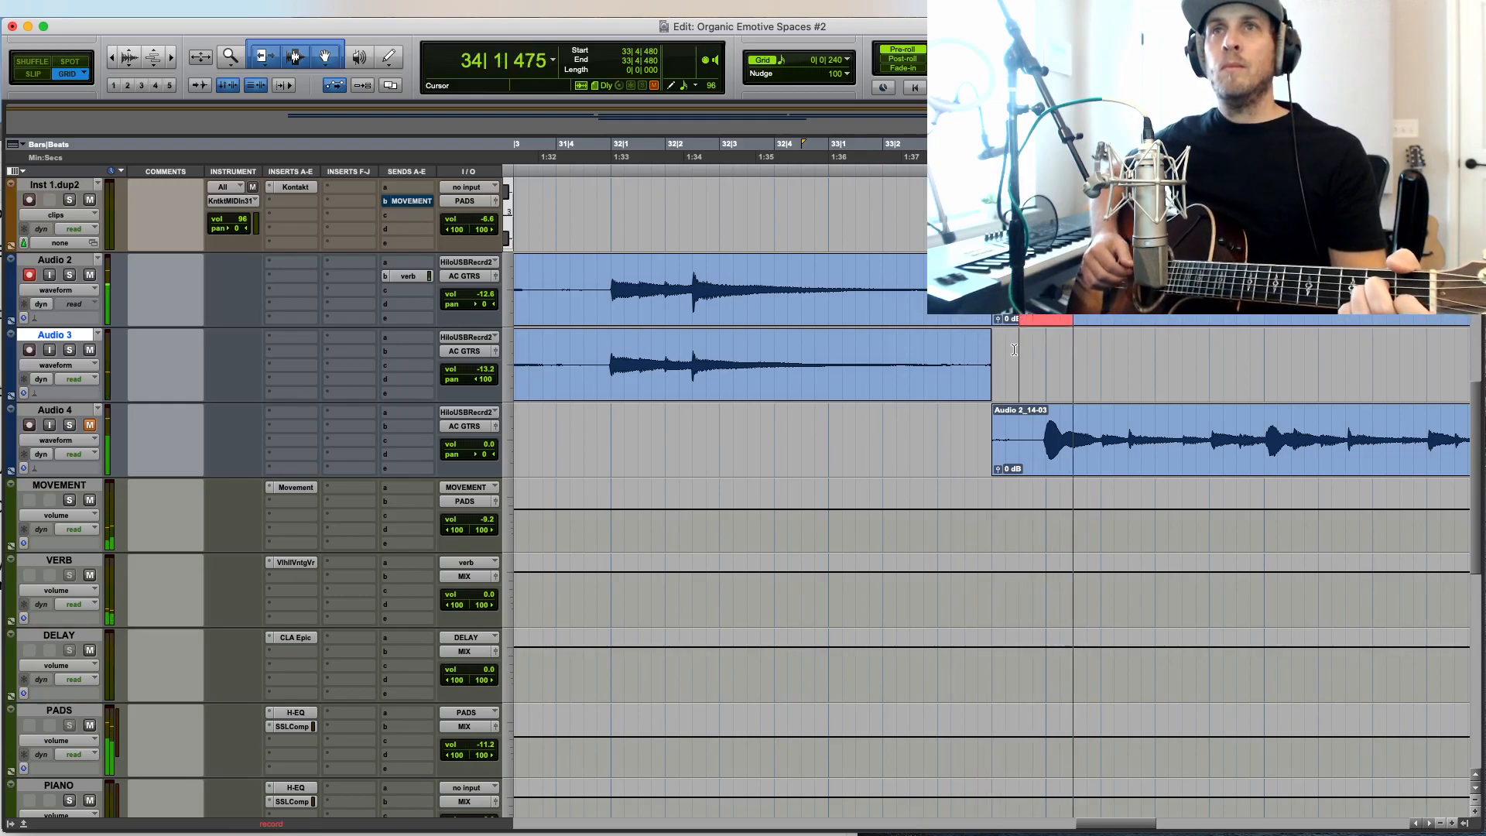
{"action": "key", "text": "space"}
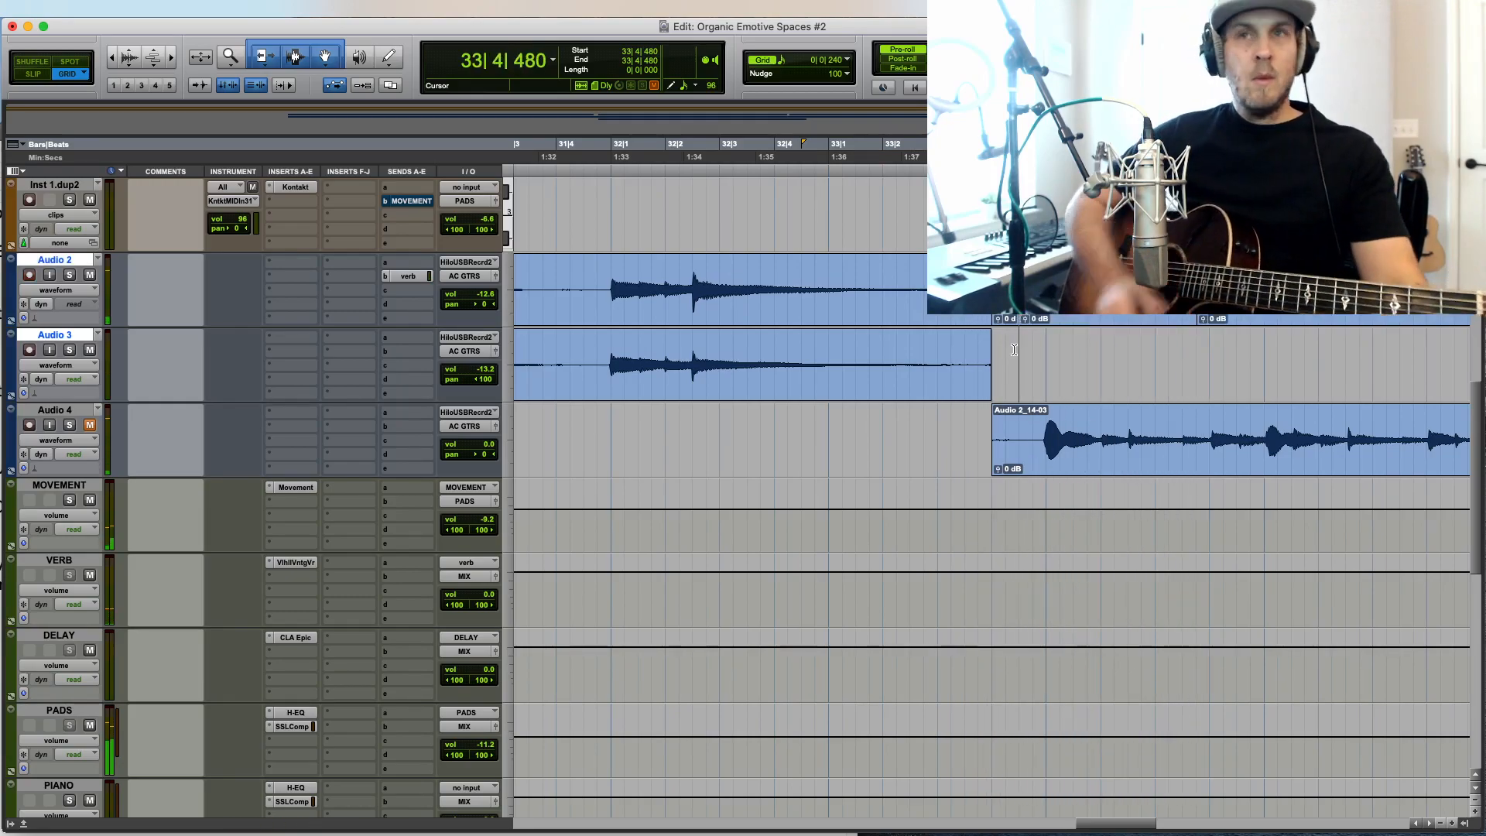
{"action": "key", "text": "super+bracketleft"}
{"action": "key", "text": "super+bracketleft"}
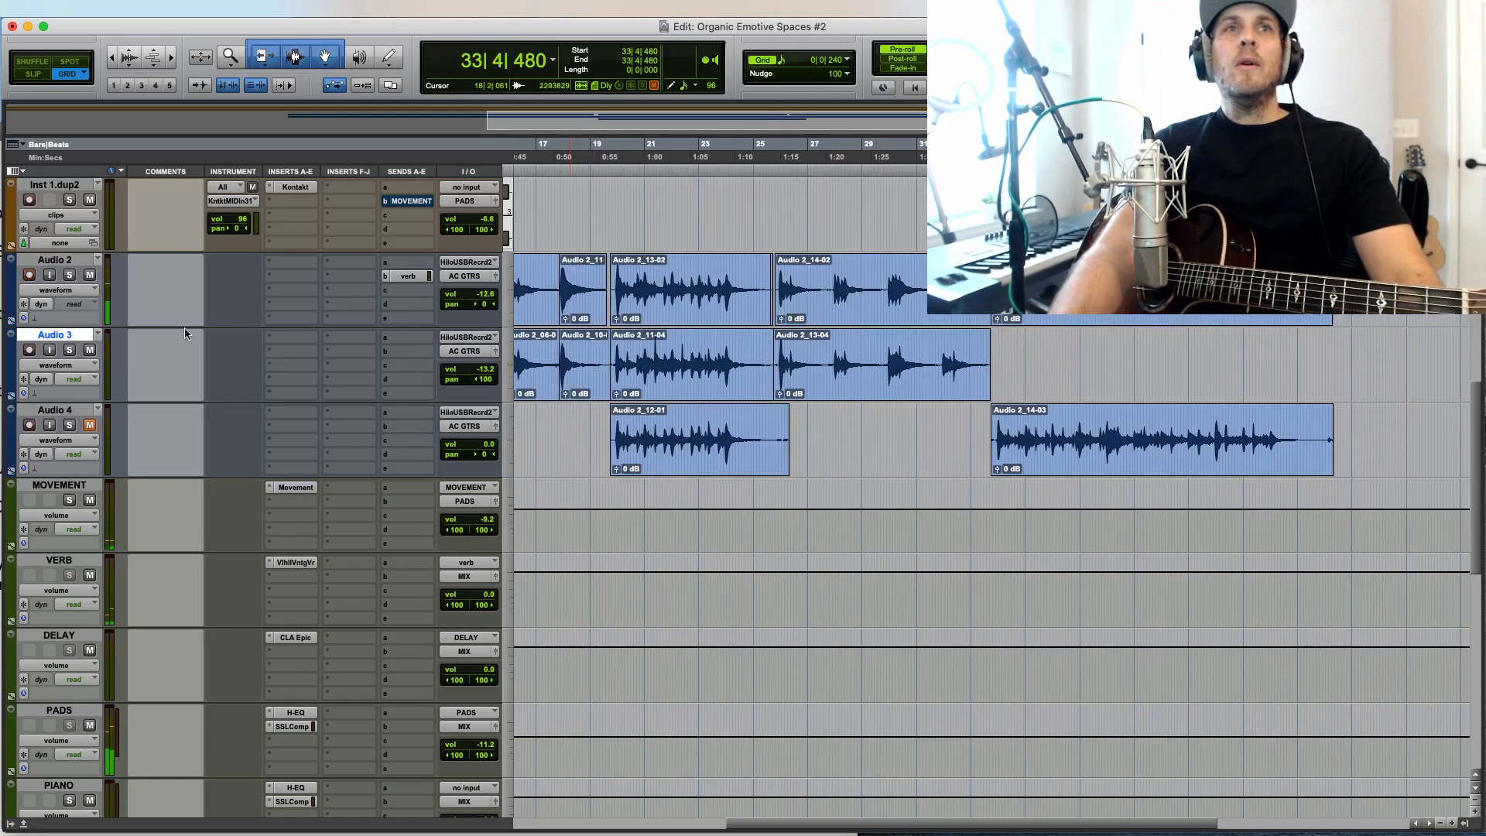
Step: Arm Audio 3 and record another guitar double on it from 33|4|480 to about bar 46
{"action": "key", "text": "super+bracketright"}
{"action": "key", "text": "super+bracketright"}
{"action": "key", "text": "super+bracketright"}
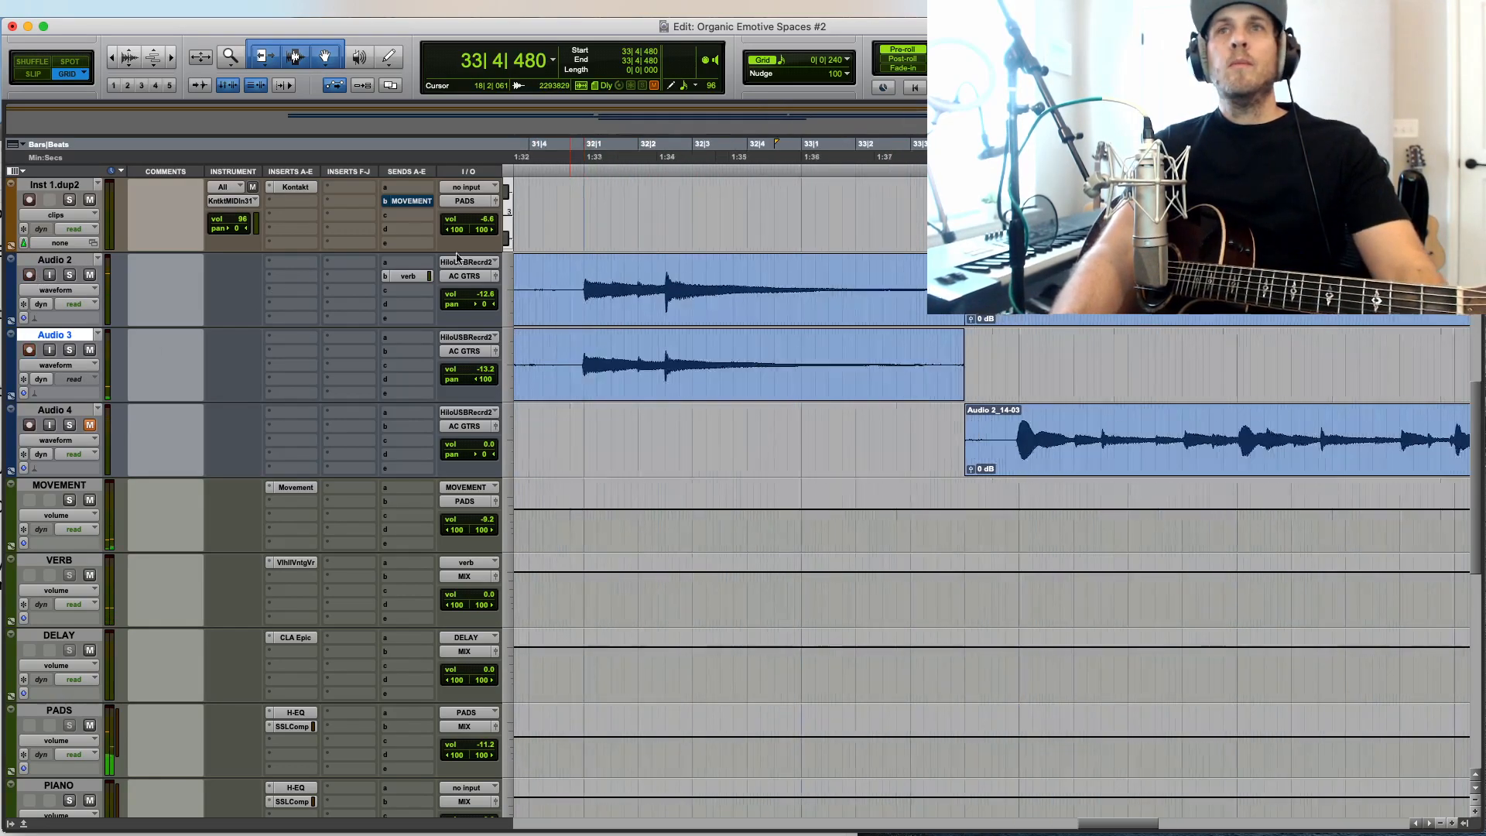
{"action": "key", "text": "shift+r"}
{"action": "key", "text": "super+space"}
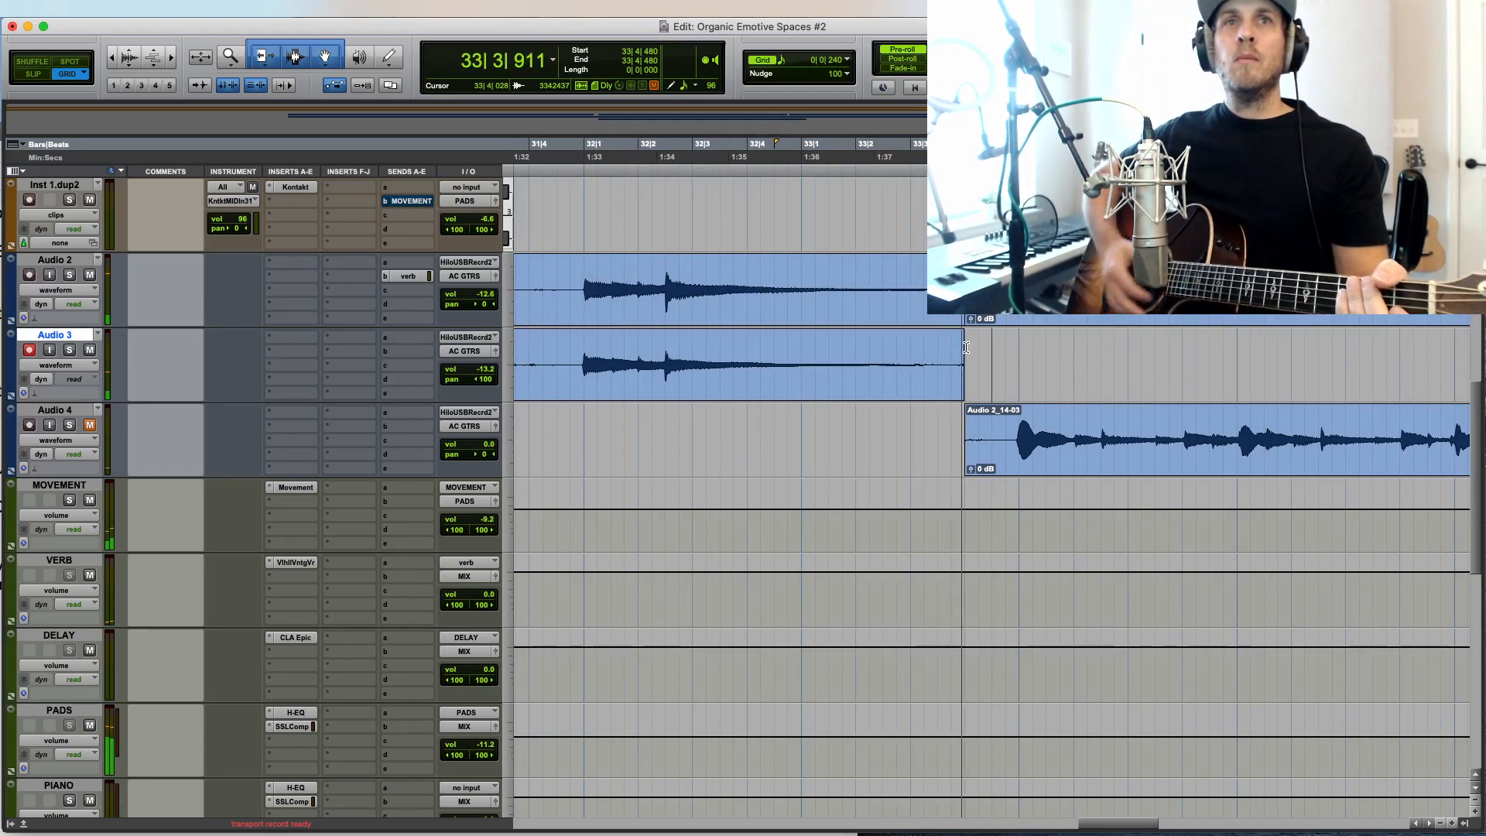
{"action": "key", "text": "super+period"}
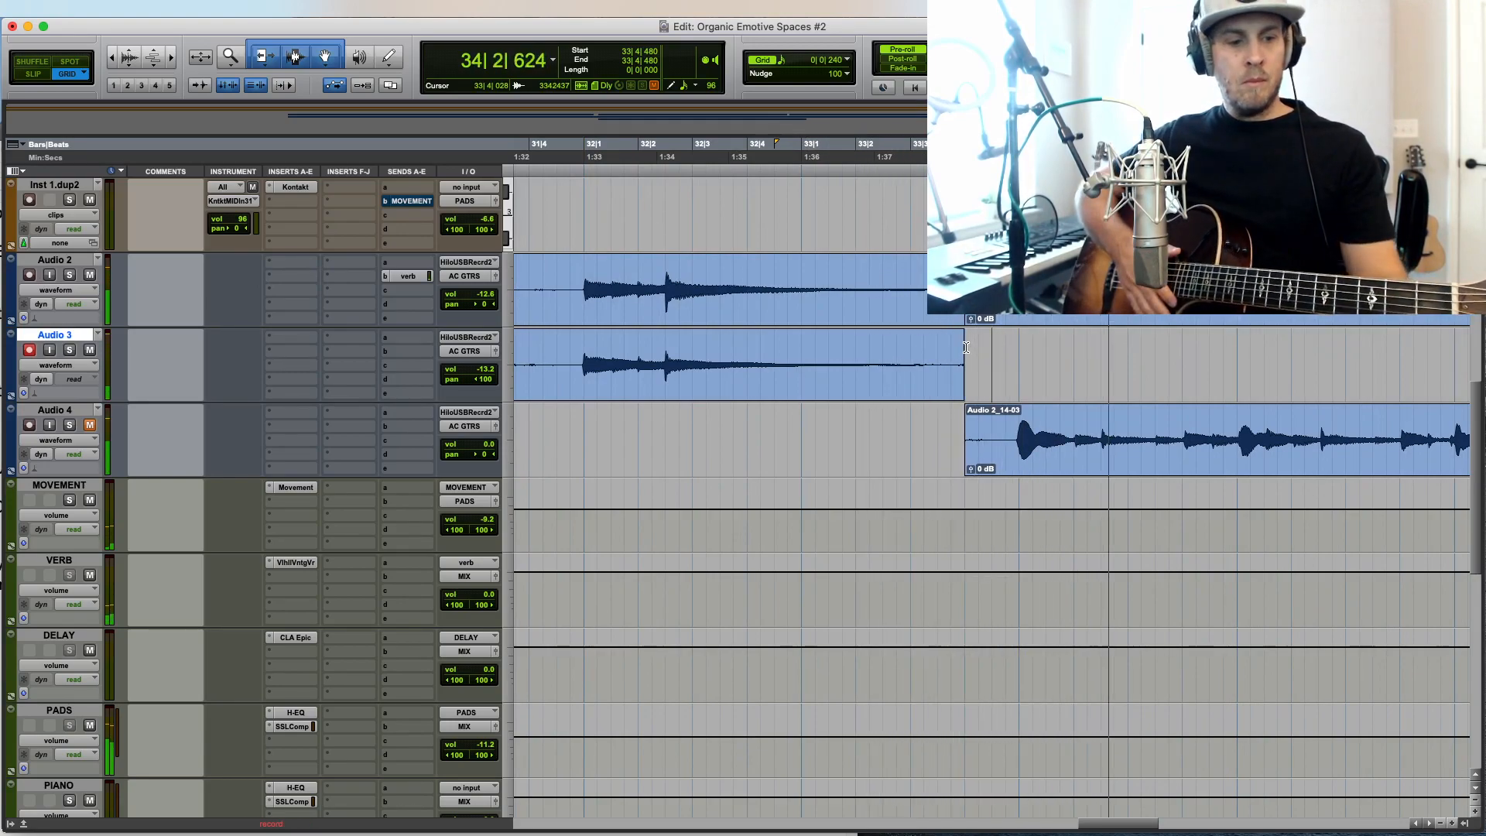
{"action": "key", "text": "super+space"}
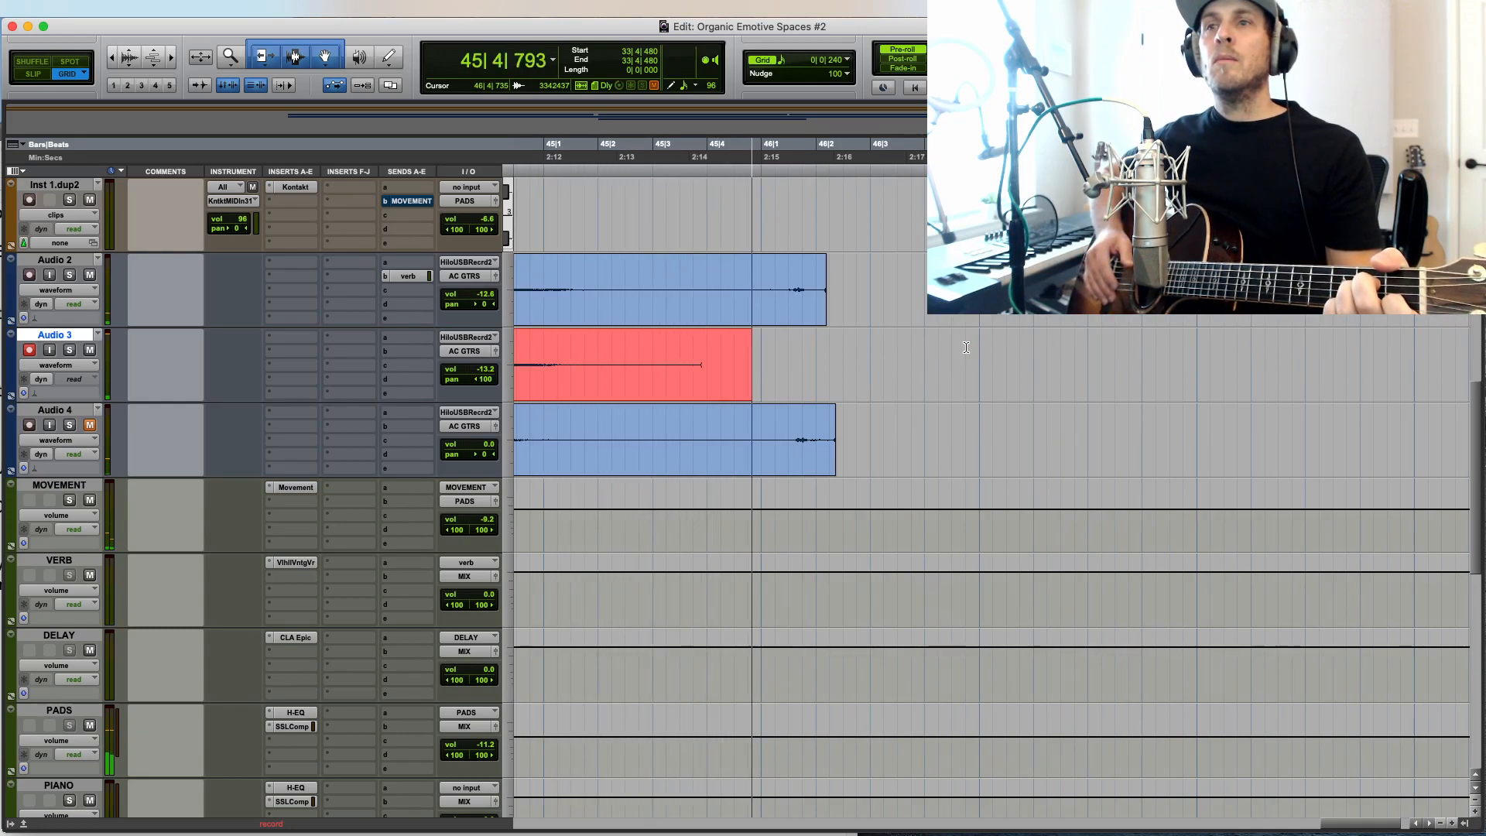
{"action": "key", "text": "space"}
{"action": "key", "text": "r"}
{"action": "key", "text": "r"}
{"action": "key", "text": "r"}
{"action": "key", "text": "r"}
{"action": "key", "text": "r"}
{"action": "key", "text": "r"}
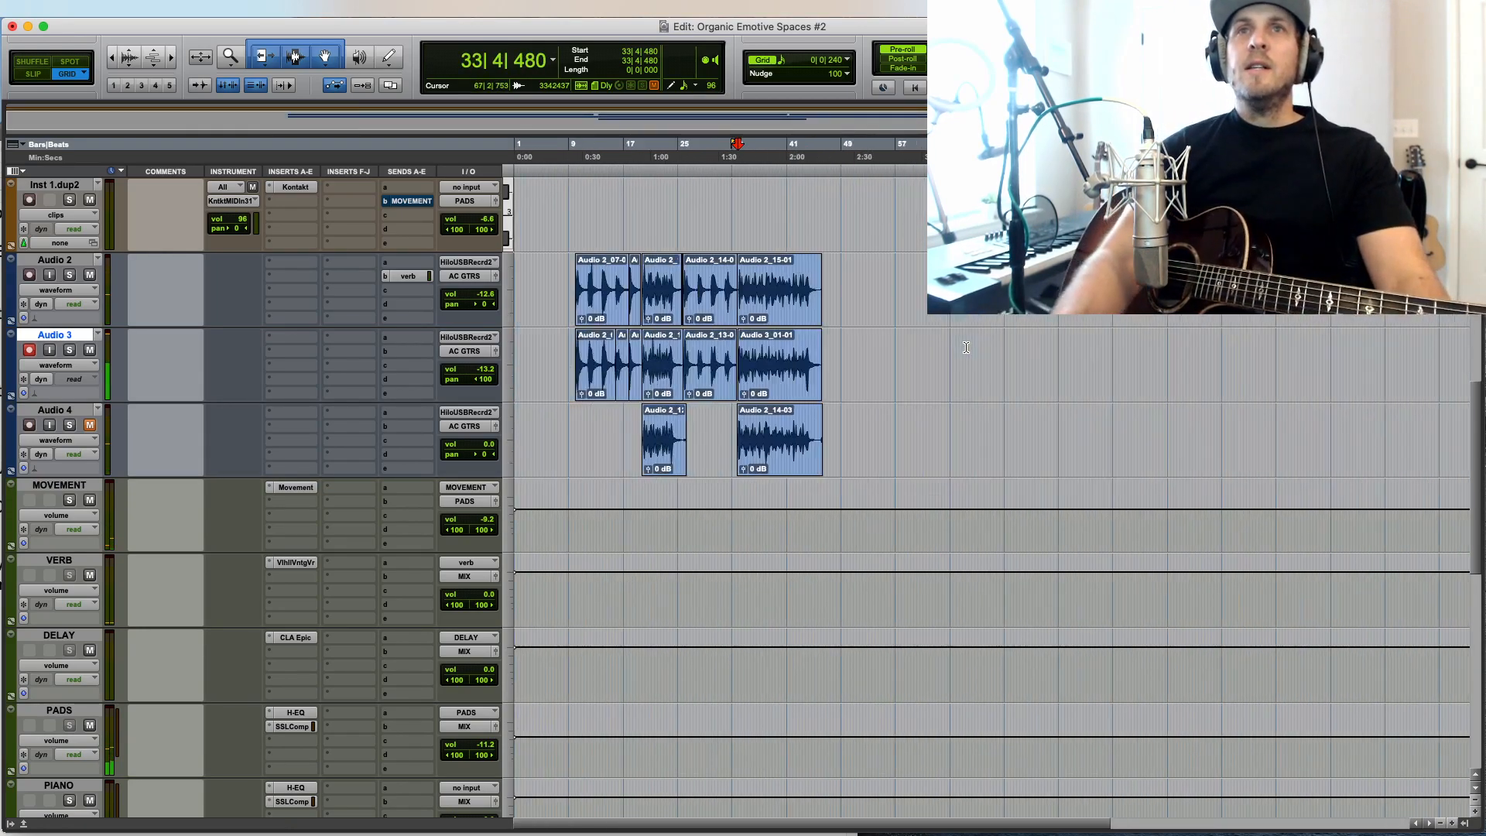
Step: Disarm recording on Audio 3
{"action": "key", "text": "t"}
{"action": "key", "text": "t"}
{"action": "key", "text": "r"}
{"action": "left_click", "coordinate": [27, 351]}
Step: Duplicate the Audio 2 track three times and delete the clips on the duplicates
{"action": "left_click", "coordinate": [51, 260]}
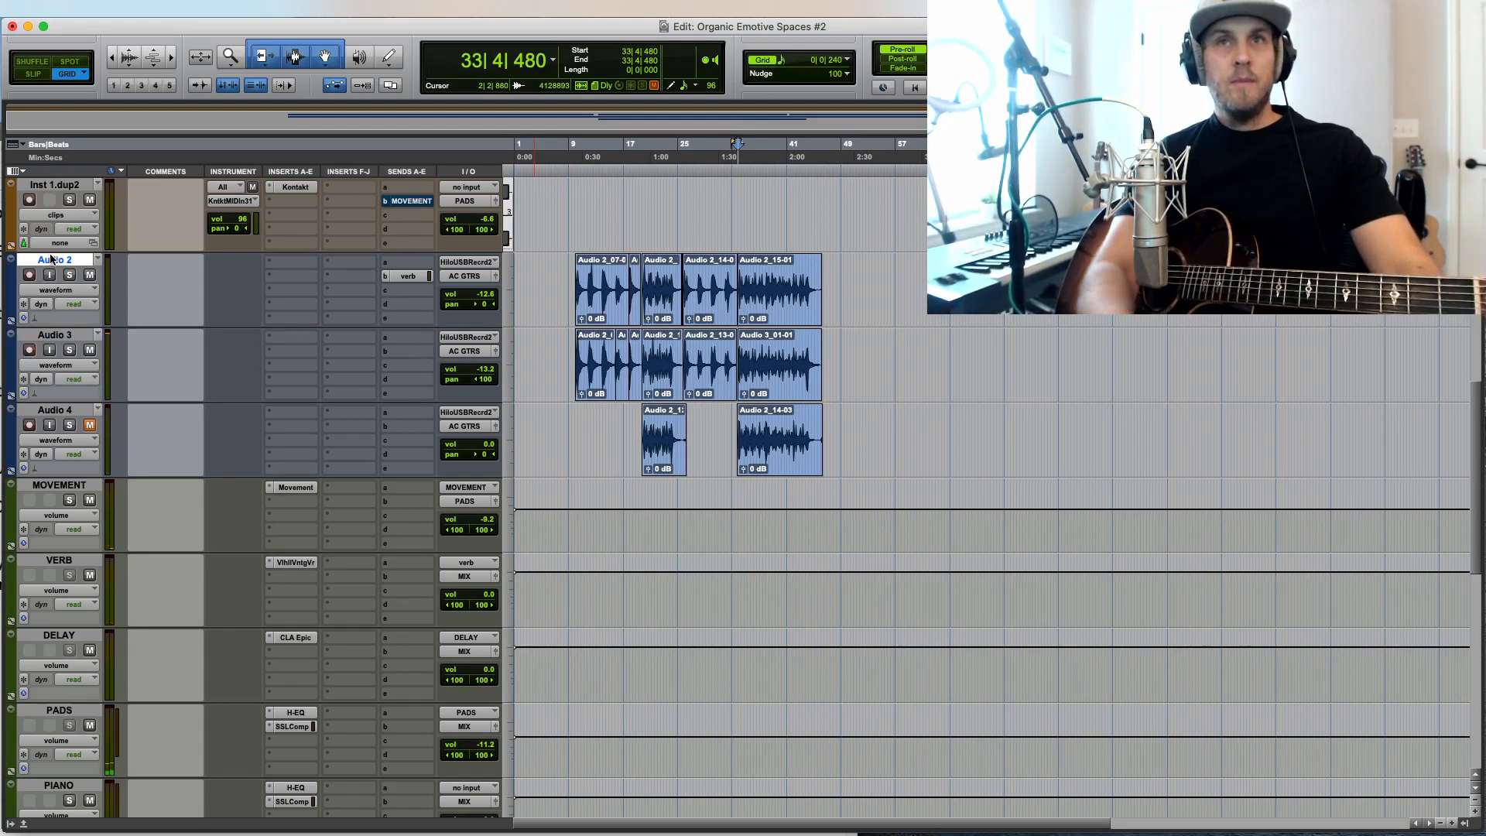
{"action": "key", "text": "alt+shift+d"}
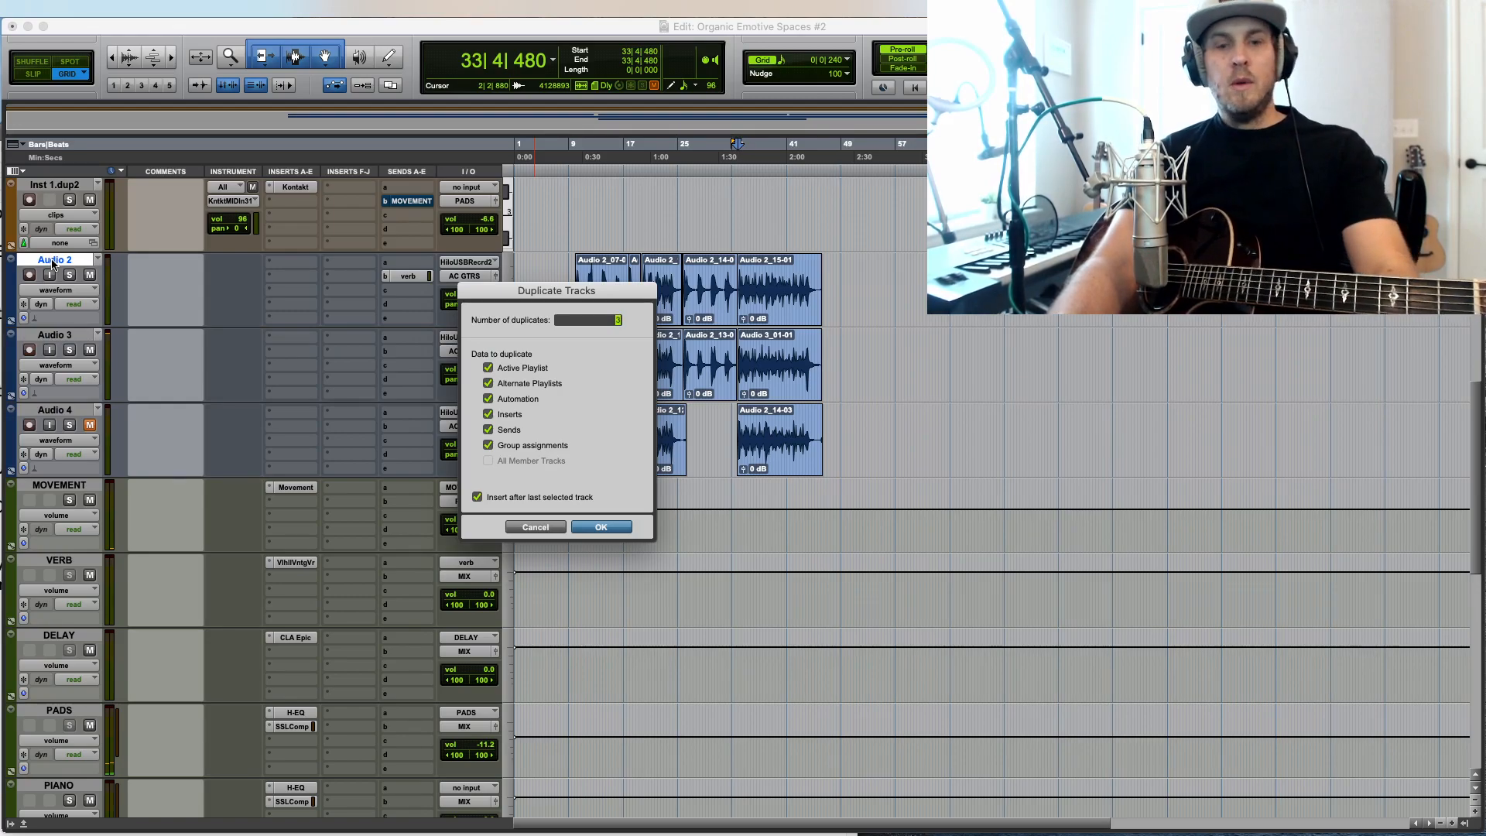
{"action": "key", "text": "Return"}
{"action": "left_click_drag", "start_coordinate": [889, 335], "coordinate": [513, 542]}
{"action": "key", "text": "Delete"}
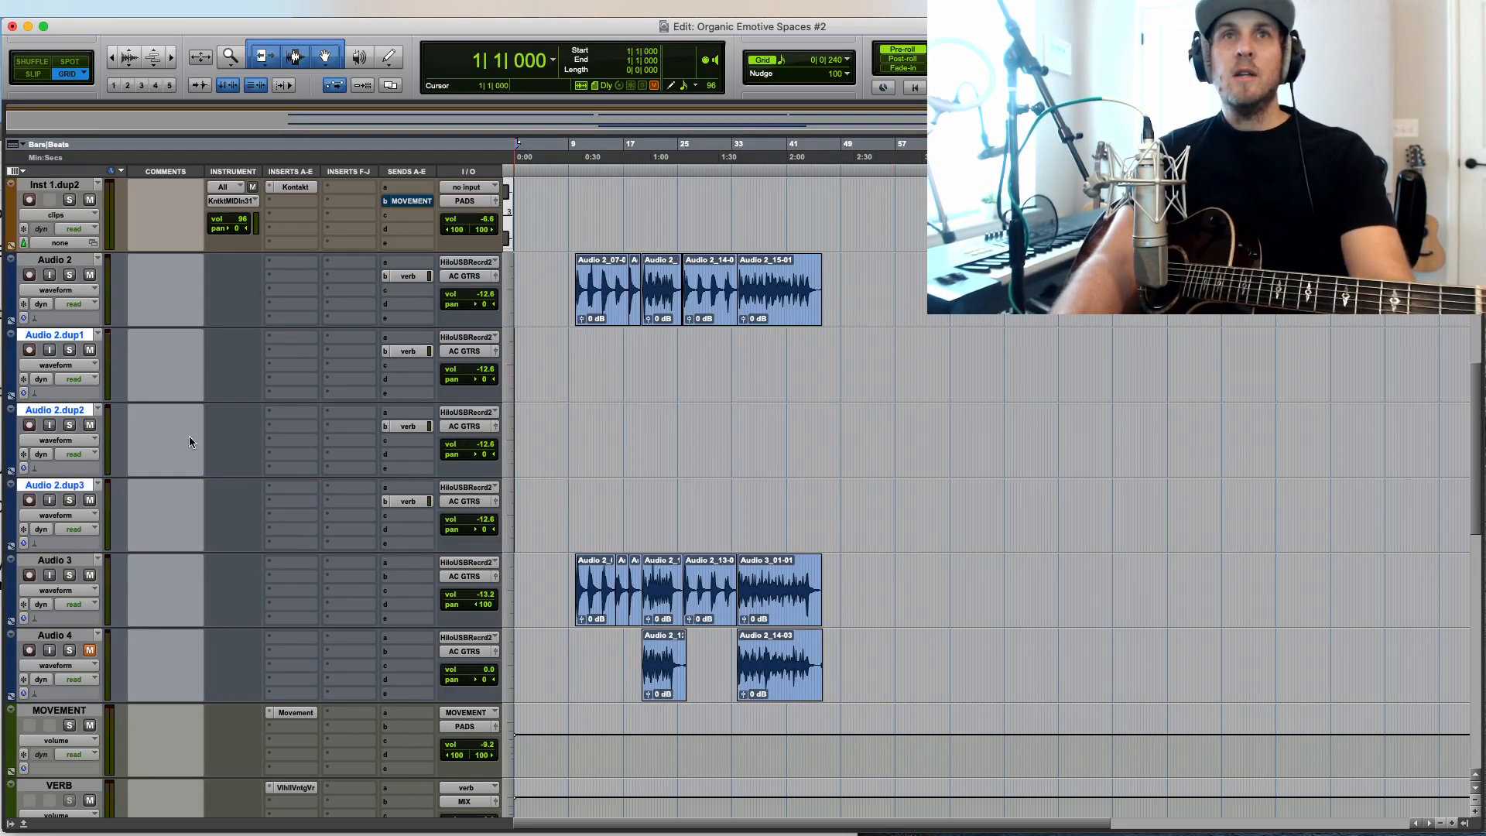
Step: Move the three duplicated tracks above Audio 2 and color them green
{"action": "left_click_drag", "start_coordinate": [58, 334], "coordinate": [34, 286]}
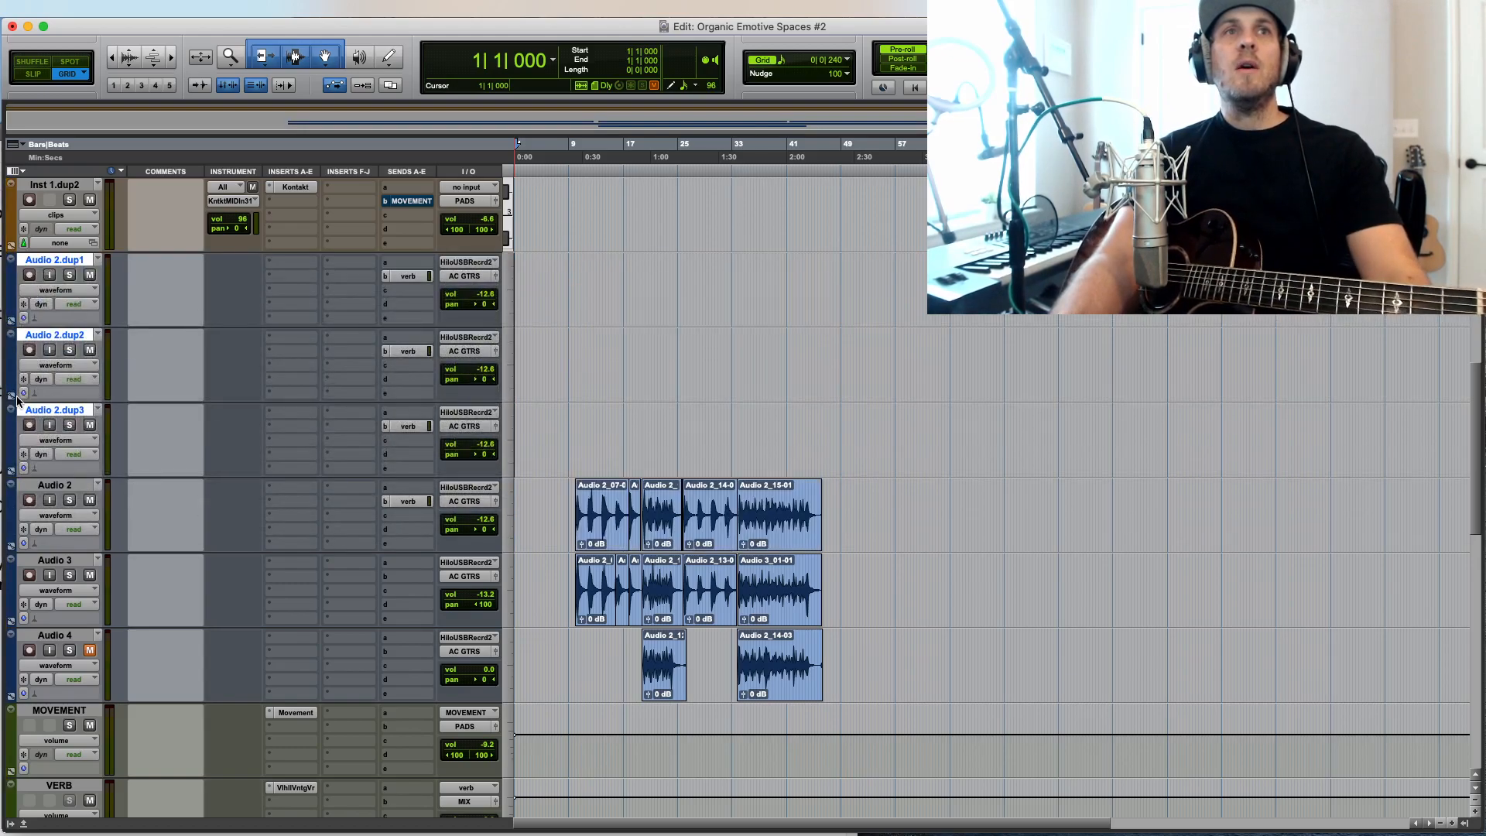
{"action": "double_click", "coordinate": [11, 431]}
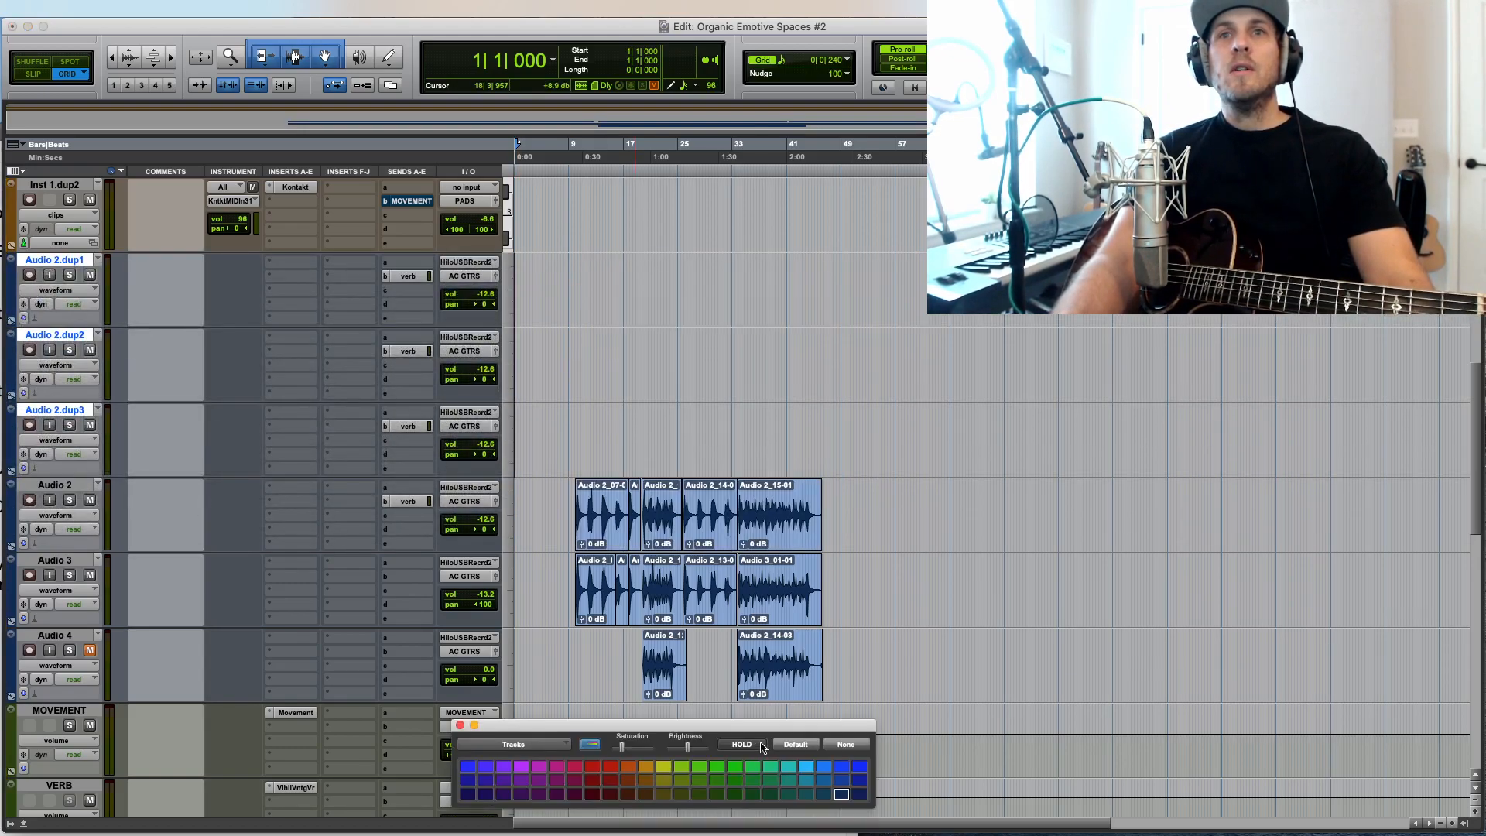
{"action": "left_click", "coordinate": [733, 778]}
{"action": "left_click", "coordinate": [460, 725]}
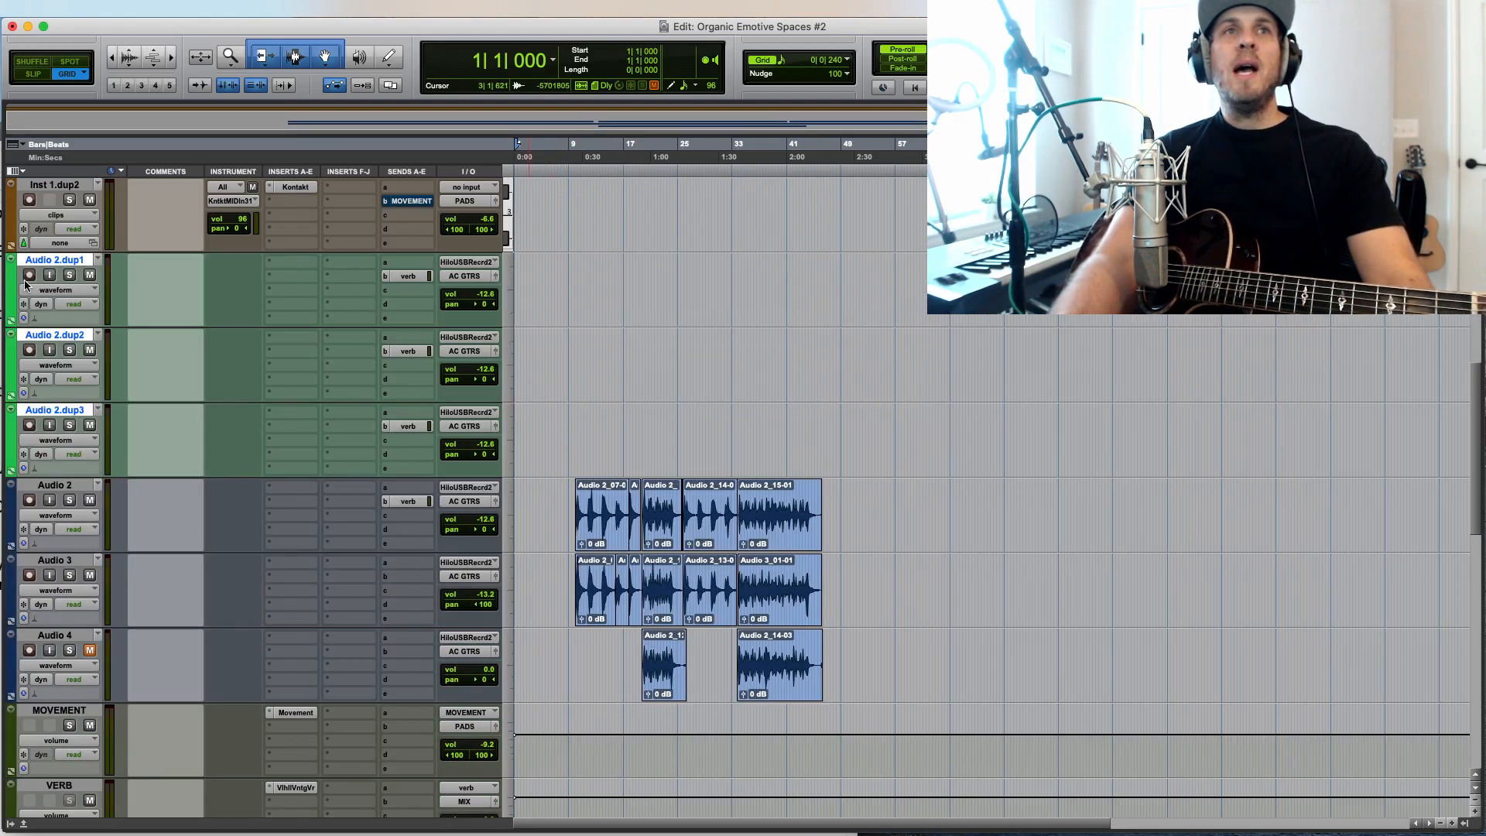
Step: Arm Audio 2.dup1 for recording and insert ValhallaDelay (mono/stereo) on it, placing the plug-in window where its controls are accessible
{"action": "left_click", "coordinate": [29, 276]}
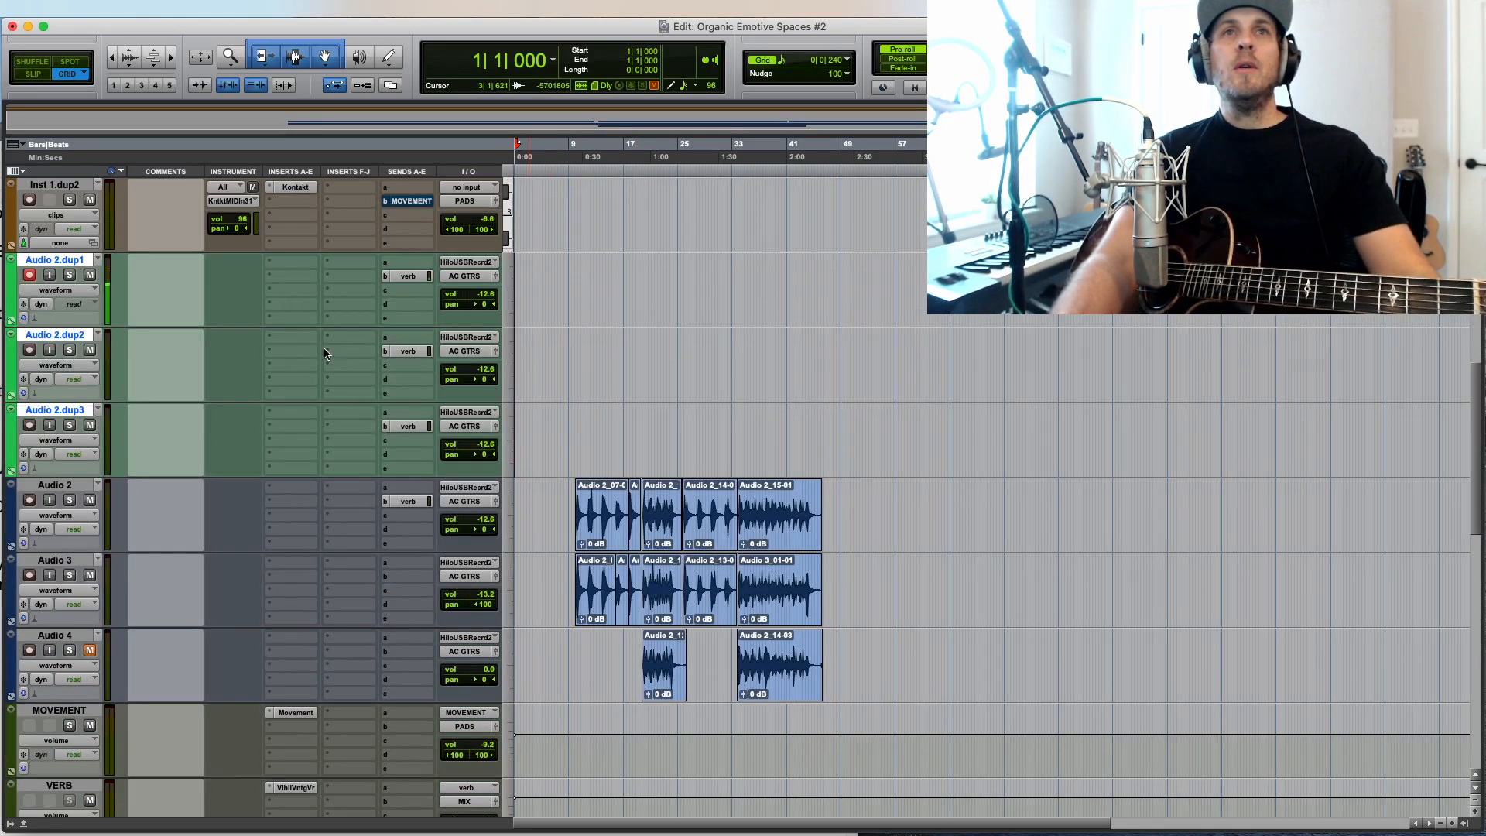
{"action": "left_click", "coordinate": [290, 282]}
{"action": "mouse_move", "coordinate": [344, 276]}
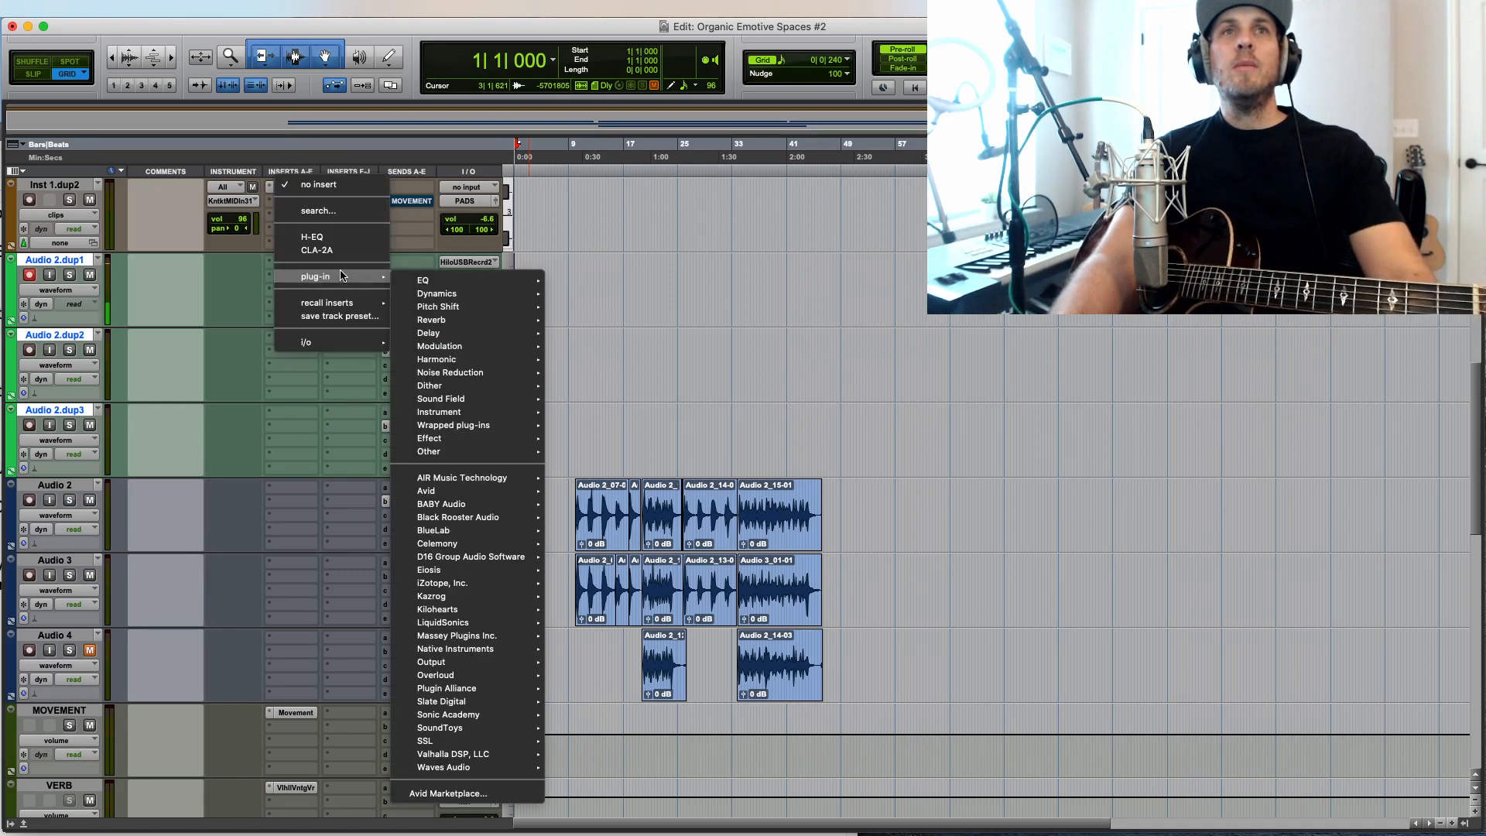
{"action": "mouse_move", "coordinate": [481, 767]}
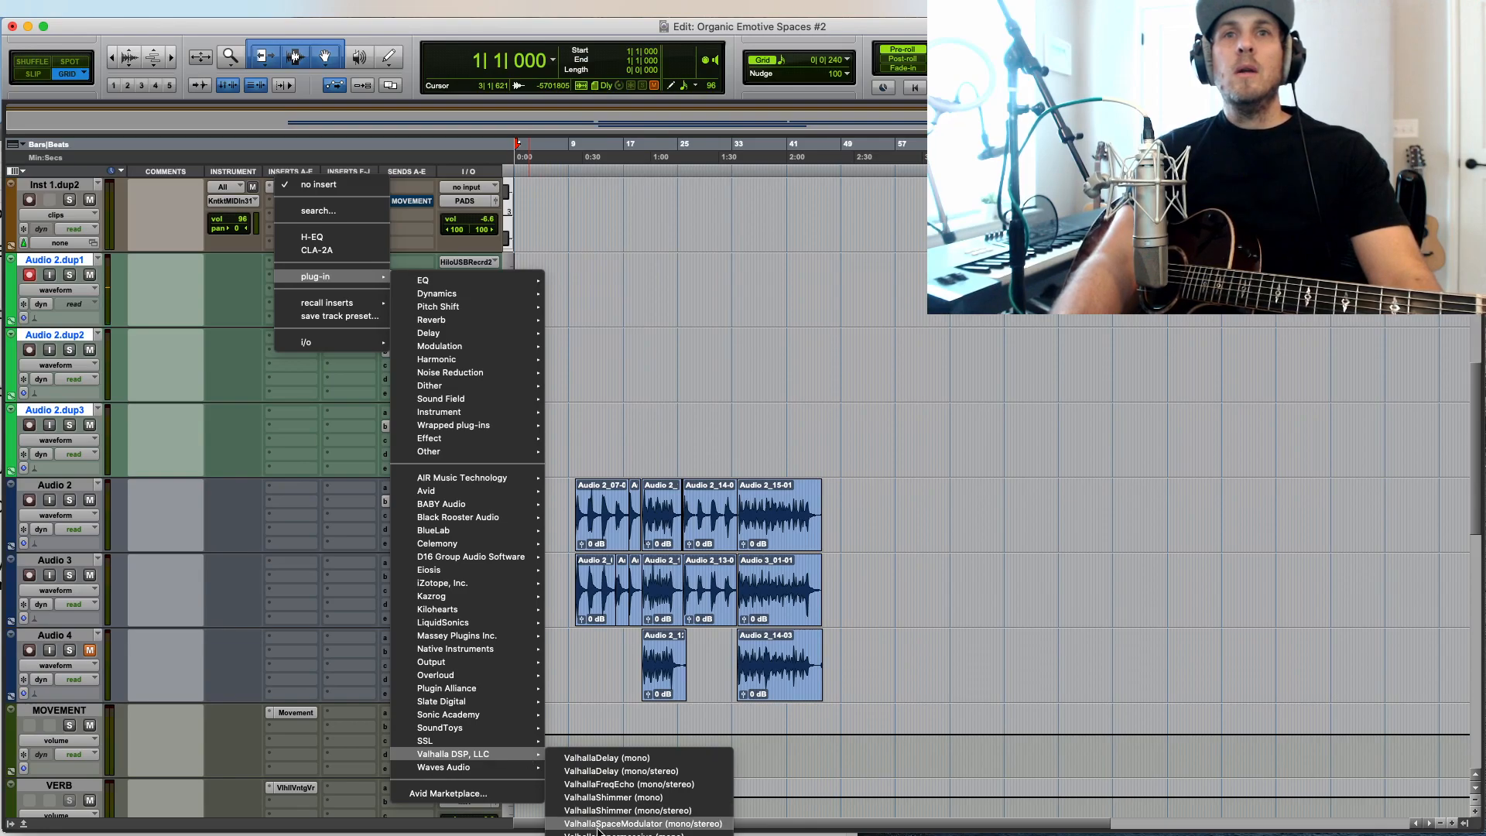
{"action": "left_click", "coordinate": [595, 771]}
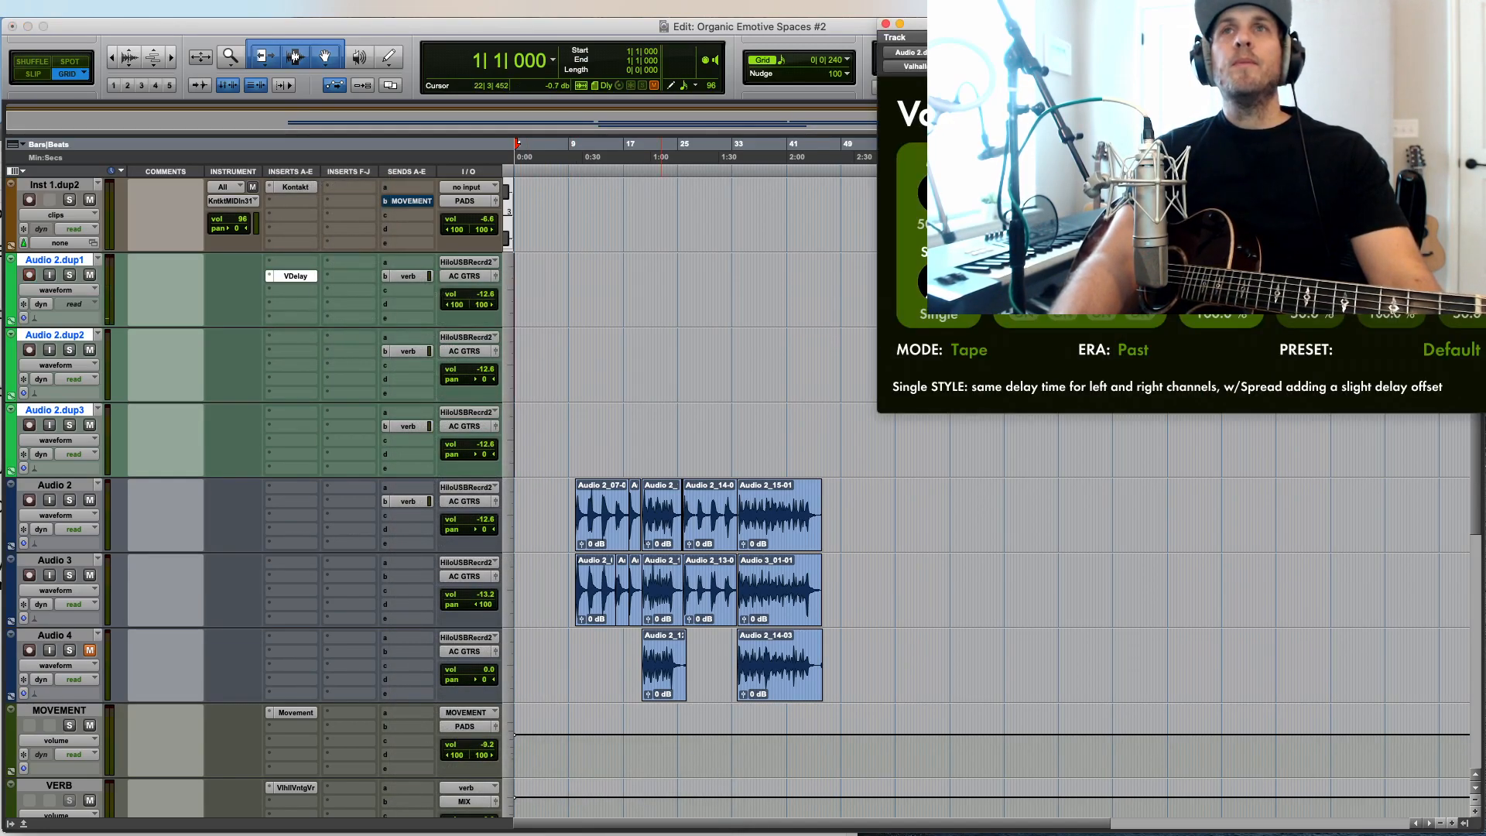
{"action": "left_click_drag", "start_coordinate": [910, 23], "coordinate": [693, 39]}
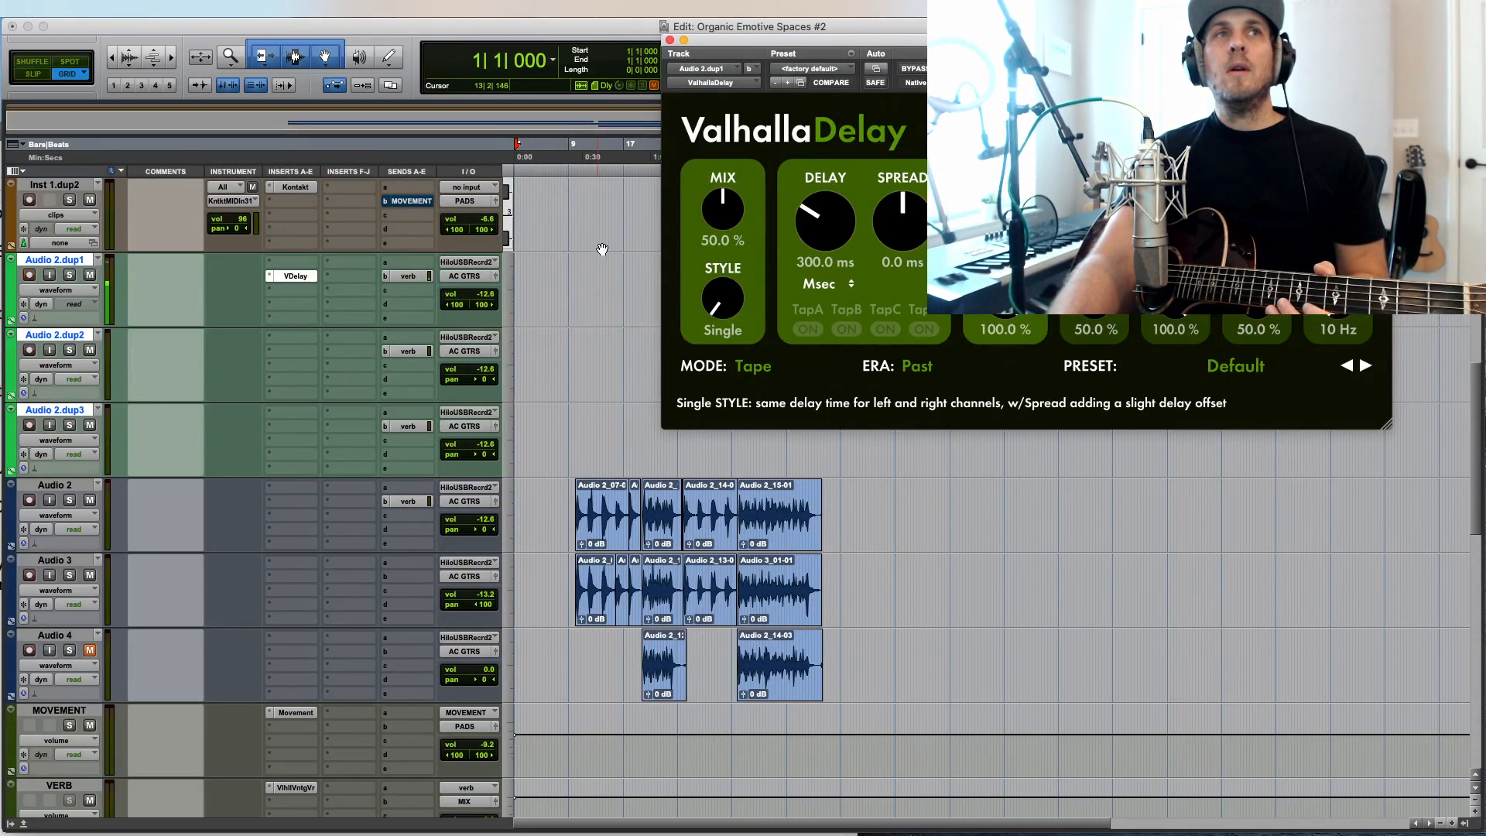
{"action": "mouse_move", "coordinate": [1007, 26]}
{"action": "left_mouse_down"}
{"action": "mouse_move", "coordinate": [985, 58]}
{"action": "mouse_move", "coordinate": [1021, 26]}
{"action": "left_mouse_up"}
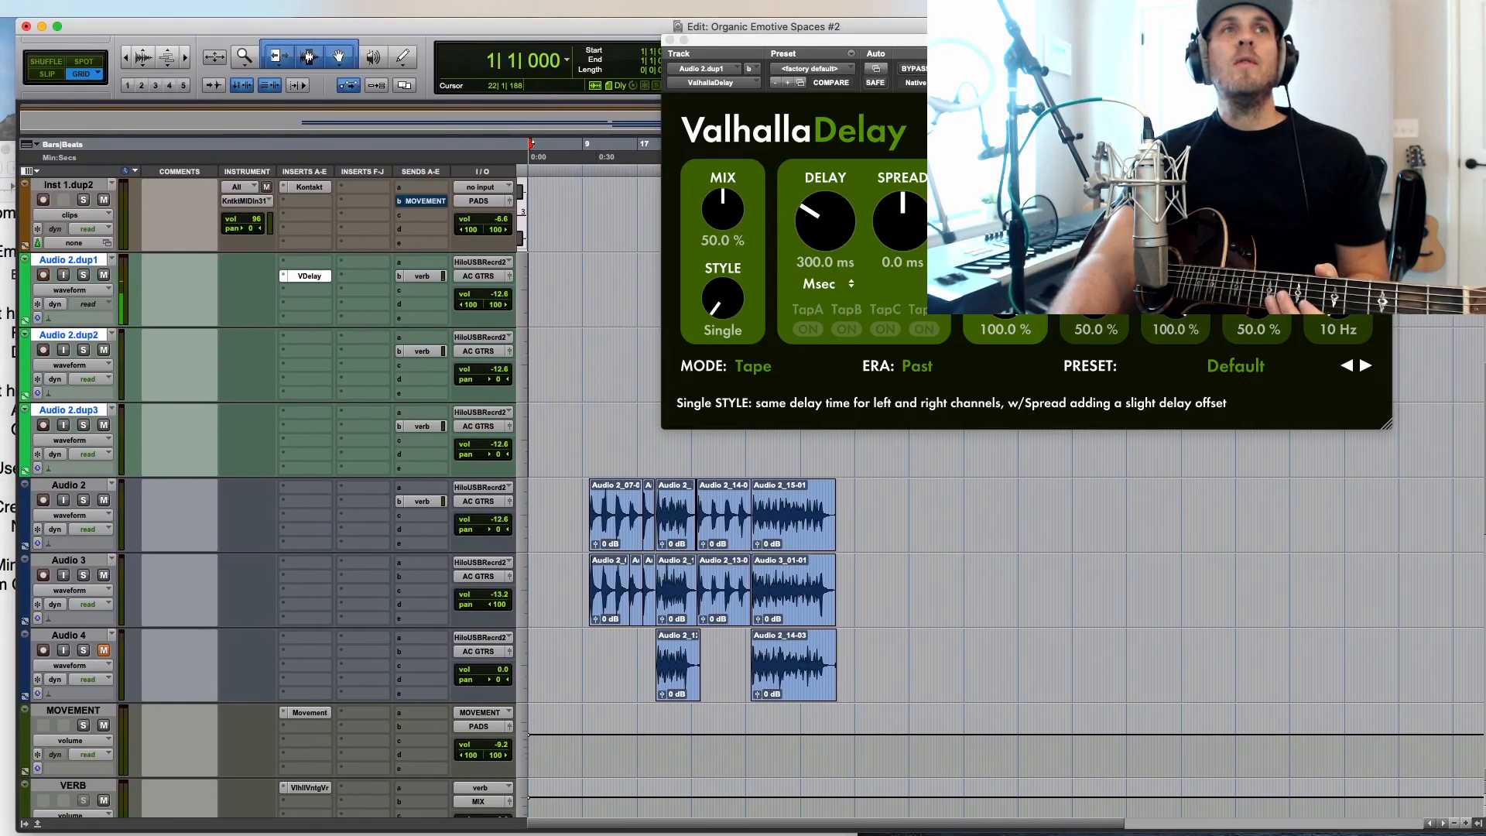
{"action": "left_click_drag", "start_coordinate": [1157, 47], "coordinate": [556, 98]}
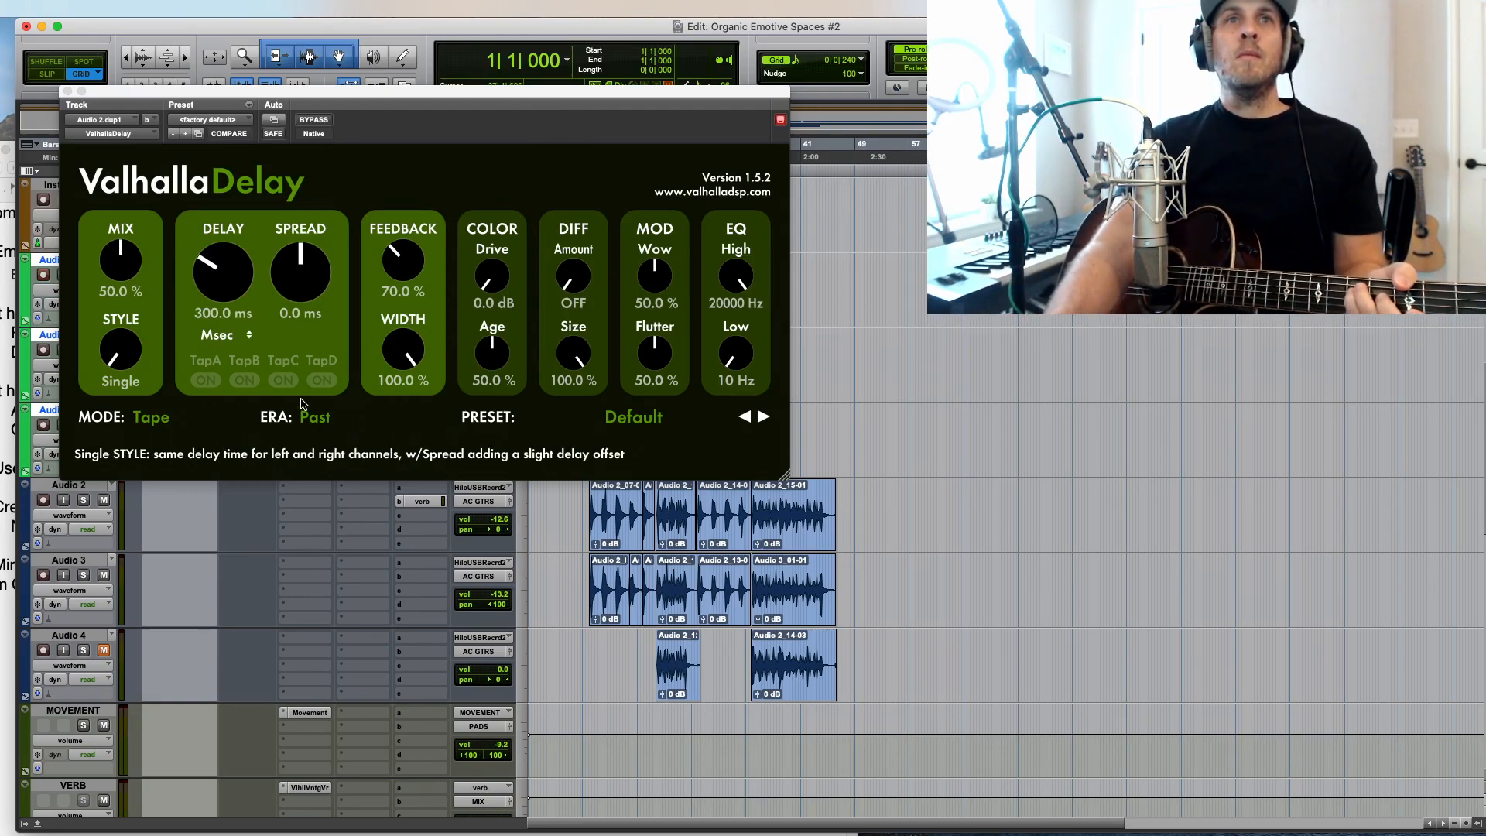
Step: Load the PITCH-Dotted8thDetuned preset in ValhallaDelay, lower the mix to 56.8 %, and close the plug-in
{"action": "left_click", "coordinate": [765, 418]}
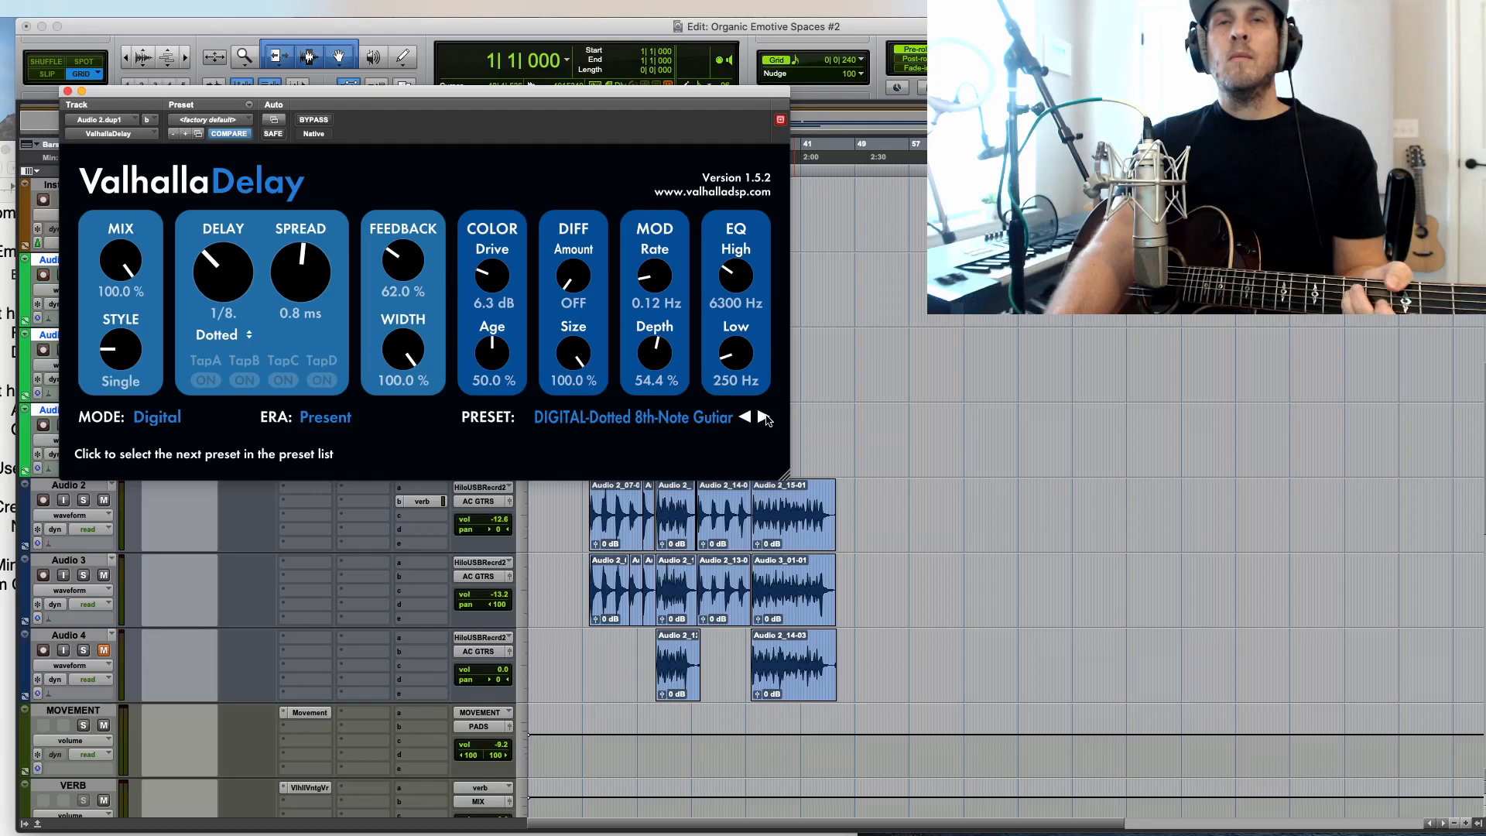
{"action": "left_click", "coordinate": [765, 418]}
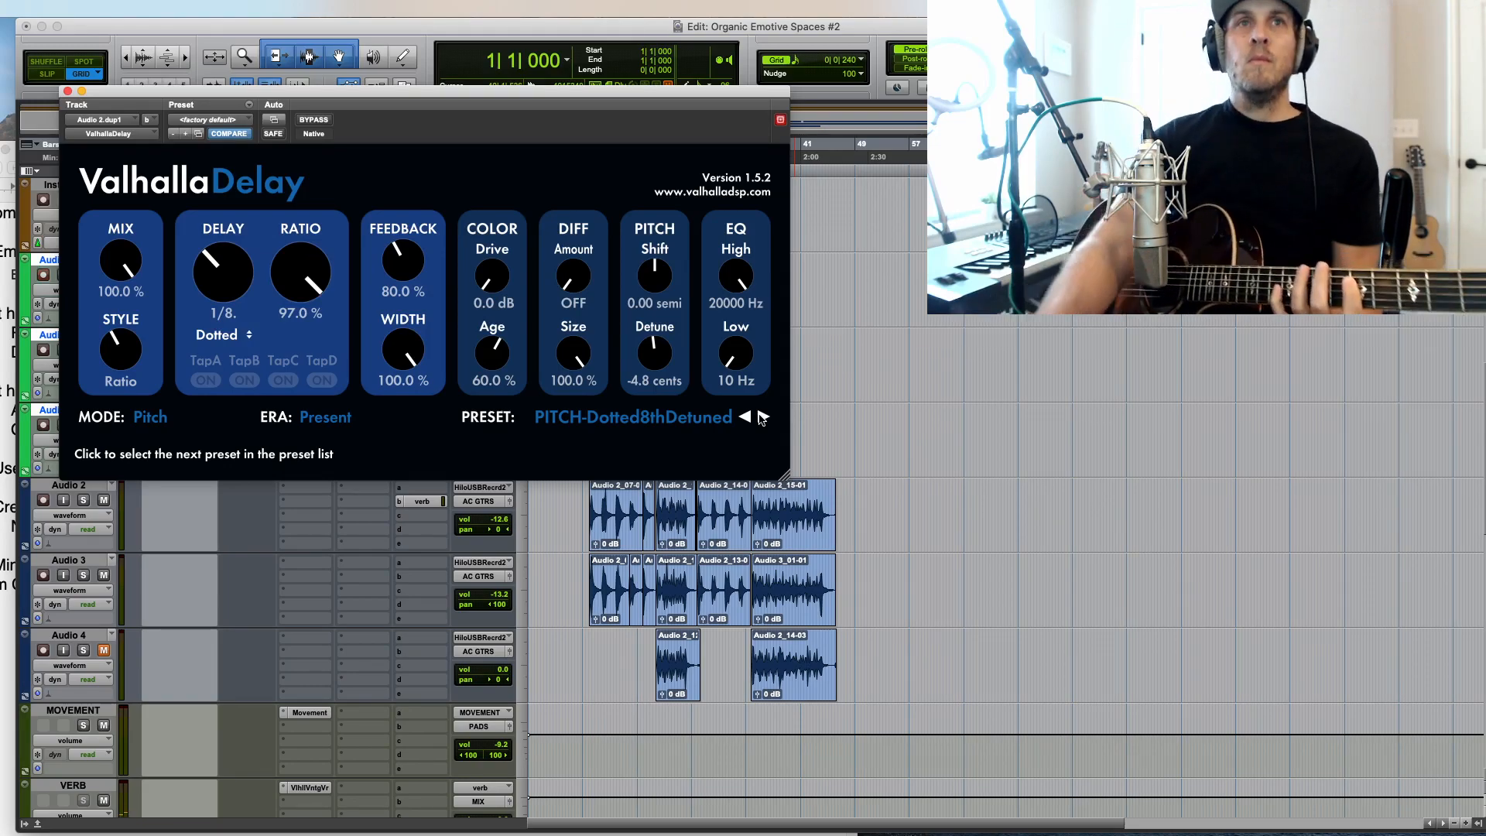
{"action": "left_click_drag", "start_coordinate": [120, 262], "coordinate": [121, 283]}
{"action": "left_click_drag", "start_coordinate": [151, 93], "coordinate": [481, 39]}
{"action": "left_click", "coordinate": [400, 33]}
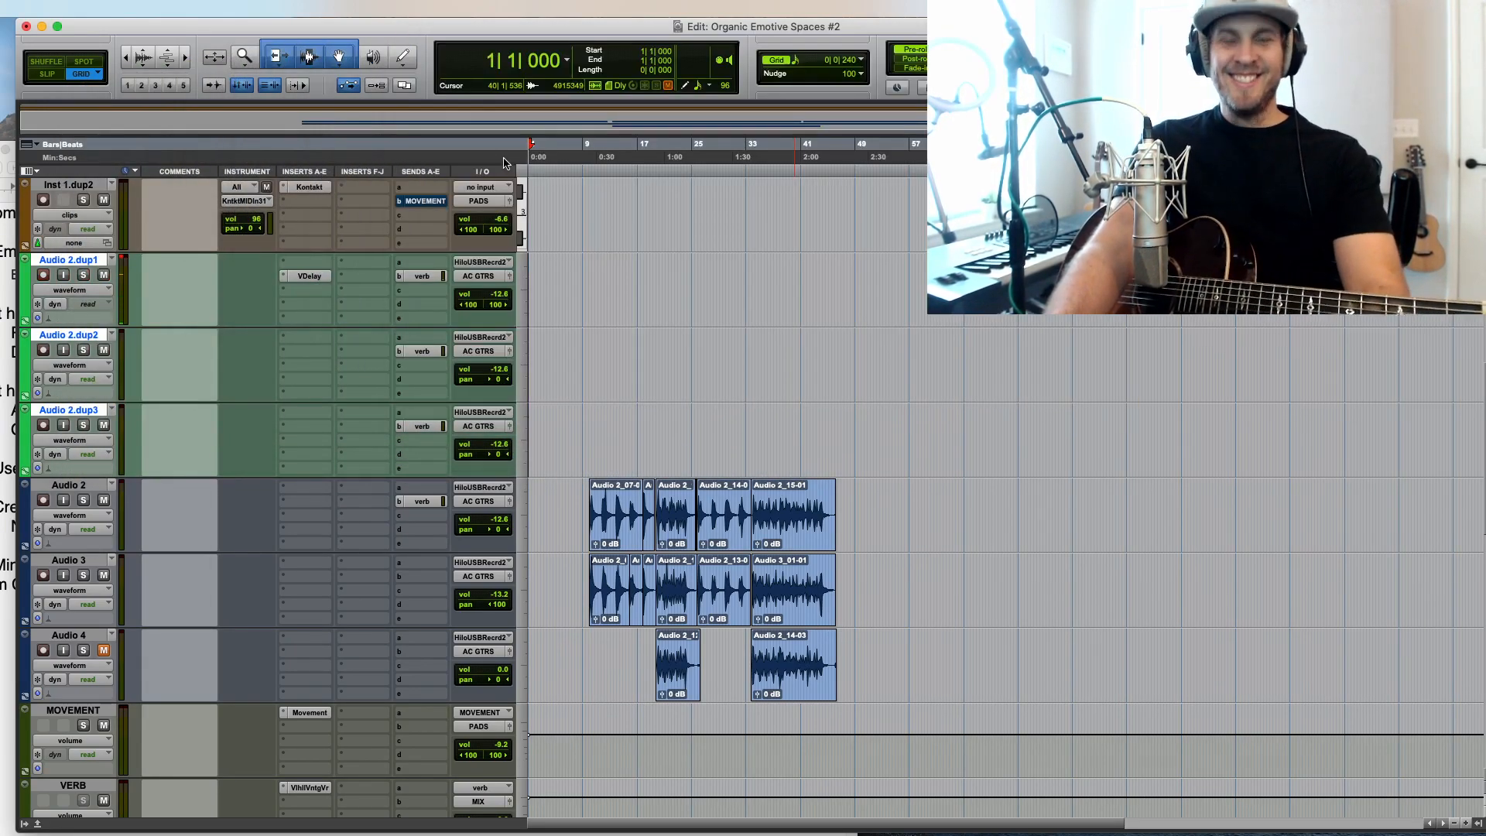
Step: Play the session from the start, reopen ValhallaDelay on Audio 2.dup1, and turn on input monitoring for the track
{"action": "left_click", "coordinate": [542, 290]}
{"action": "key", "text": "Return"}
{"action": "key", "text": "super+space"}
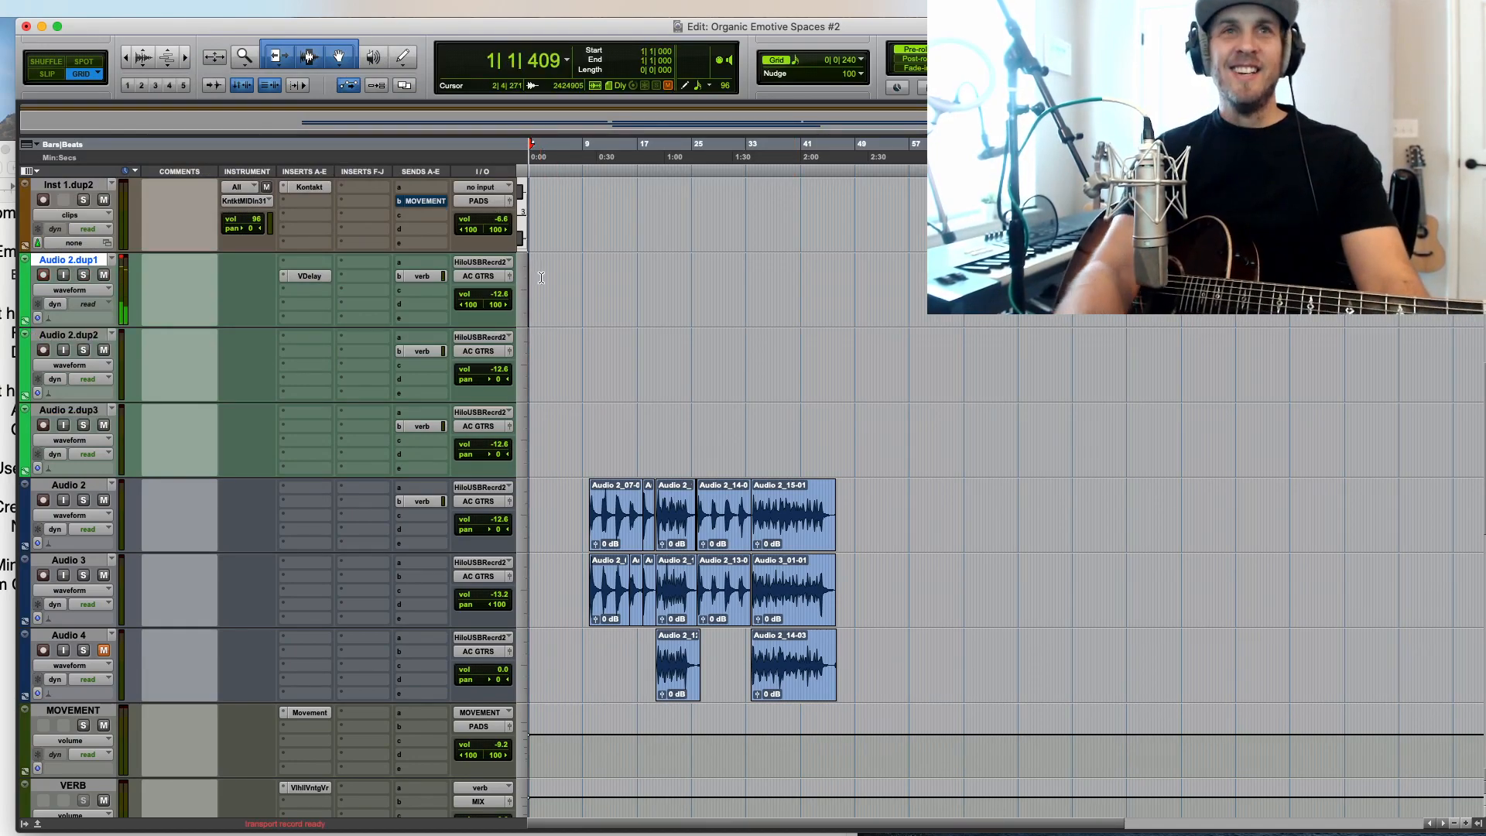
{"action": "scroll", "coordinate": [635, 320], "scroll_direction": "up", "scroll_amount": 6}
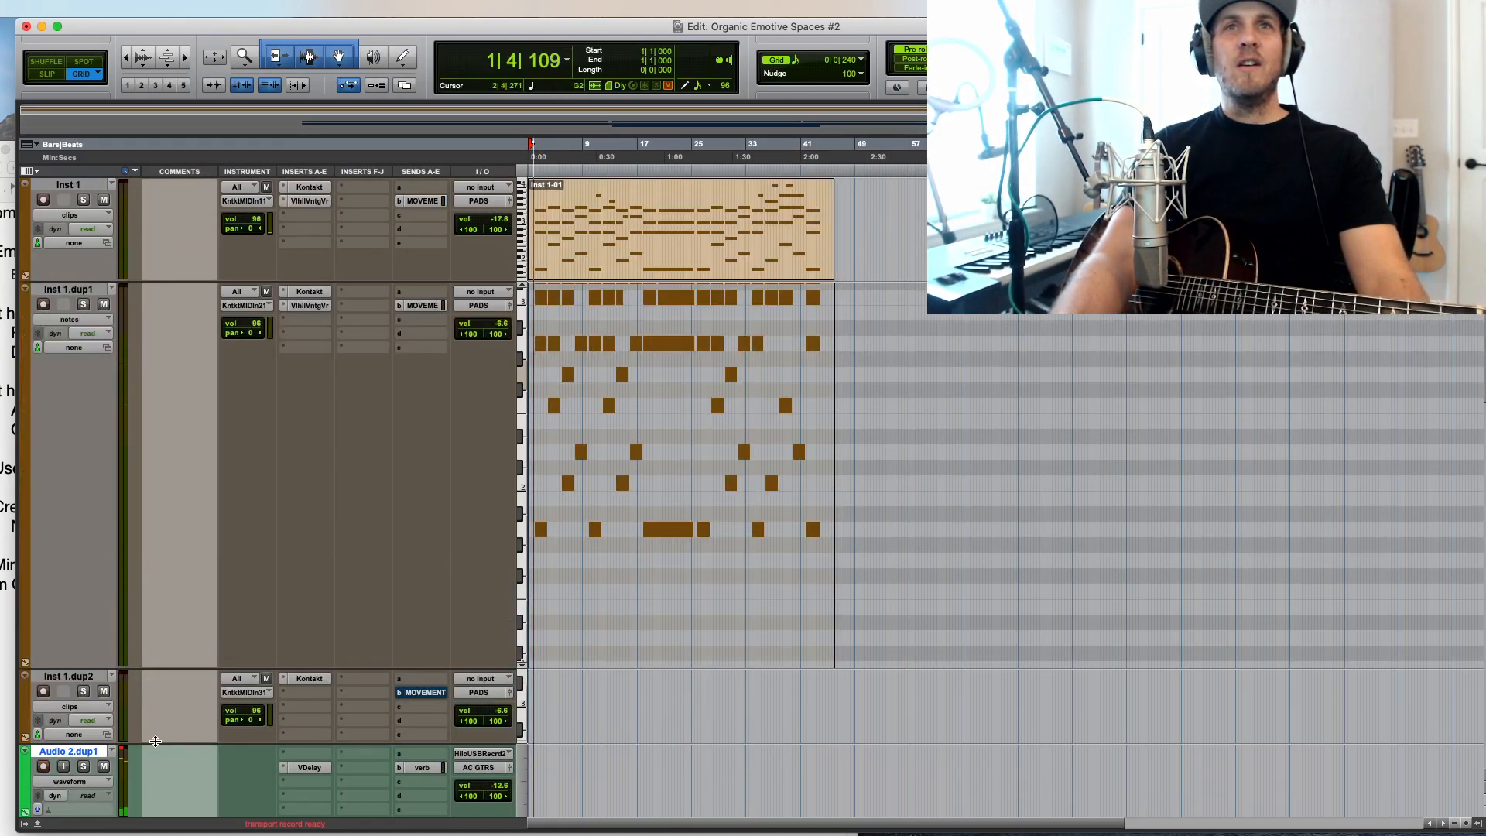
{"action": "scroll", "coordinate": [309, 664], "scroll_direction": "down", "scroll_amount": 2}
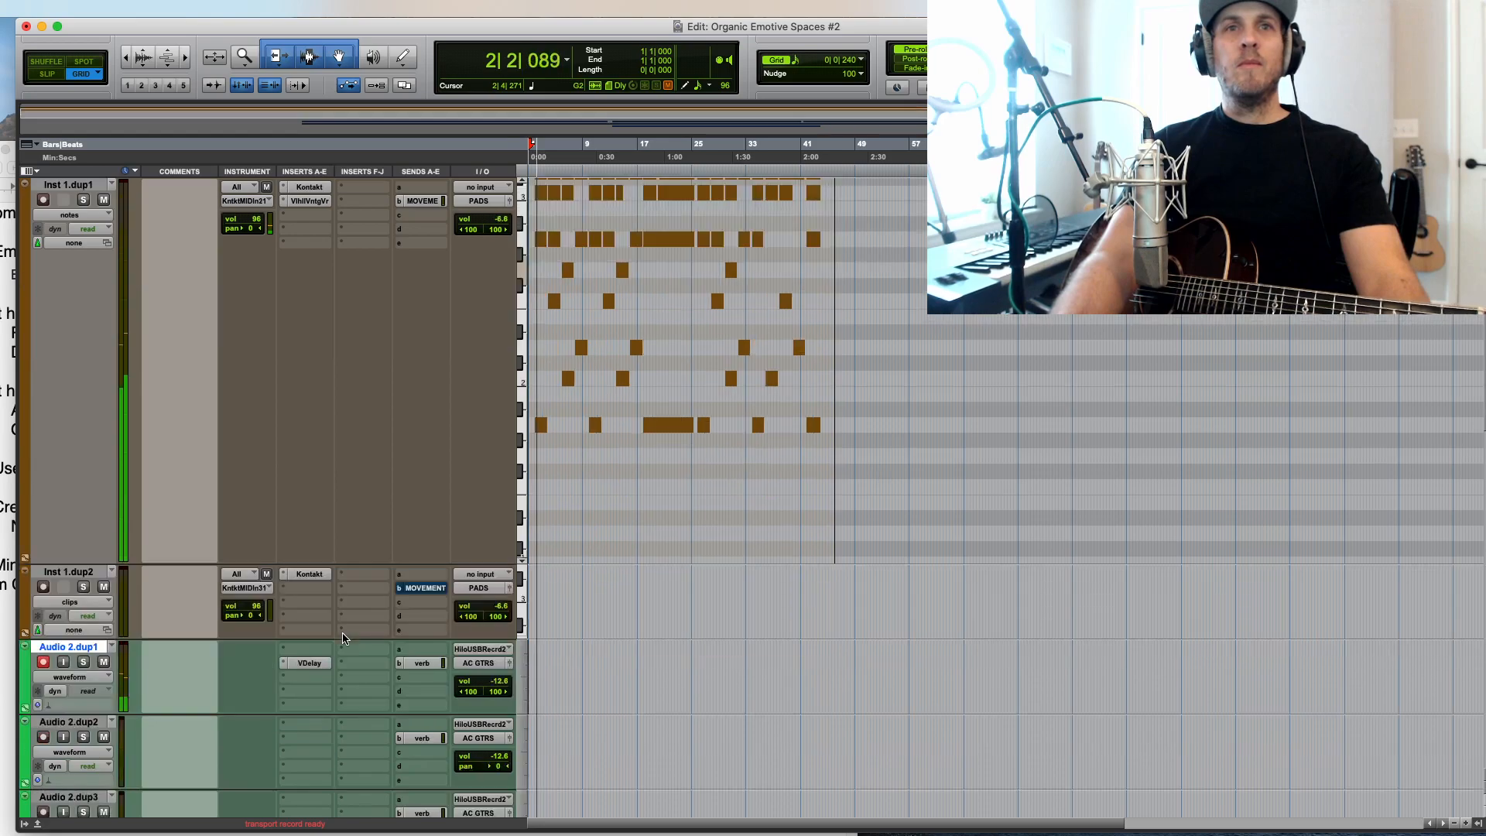
{"action": "left_click", "coordinate": [308, 665]}
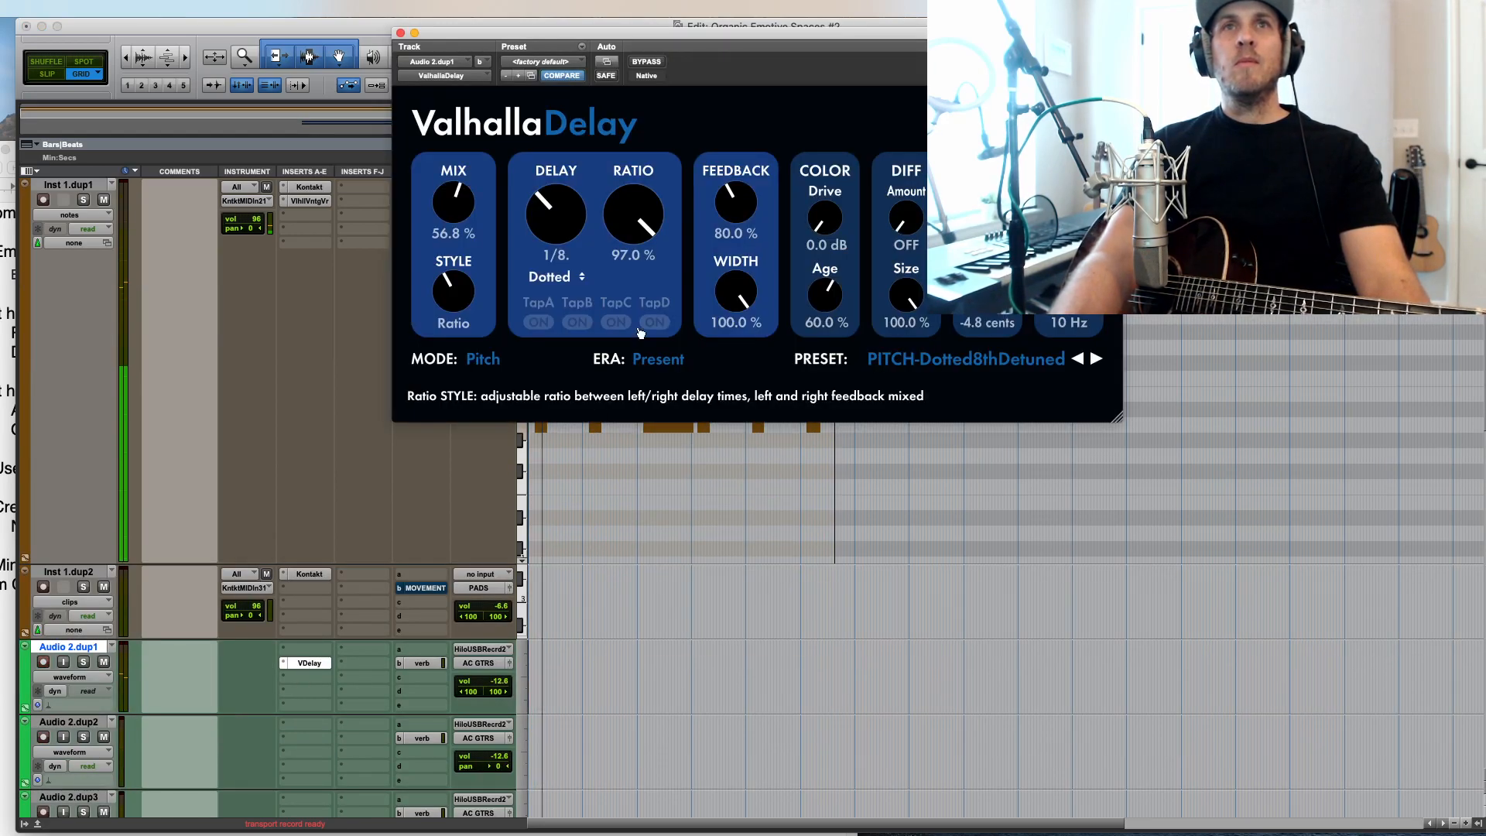
{"action": "left_click", "coordinate": [544, 278]}
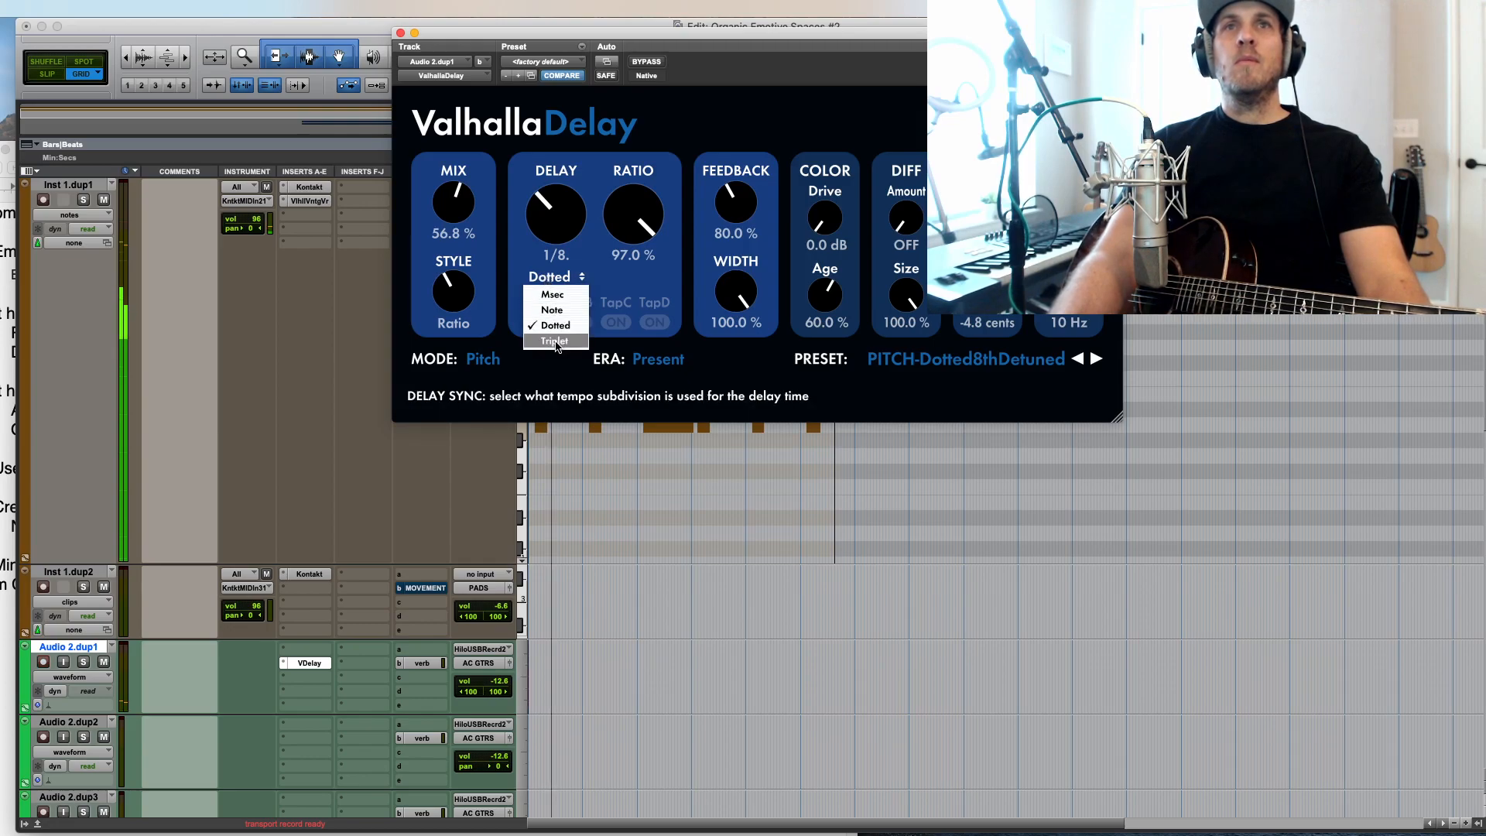
{"action": "left_click", "coordinate": [635, 269]}
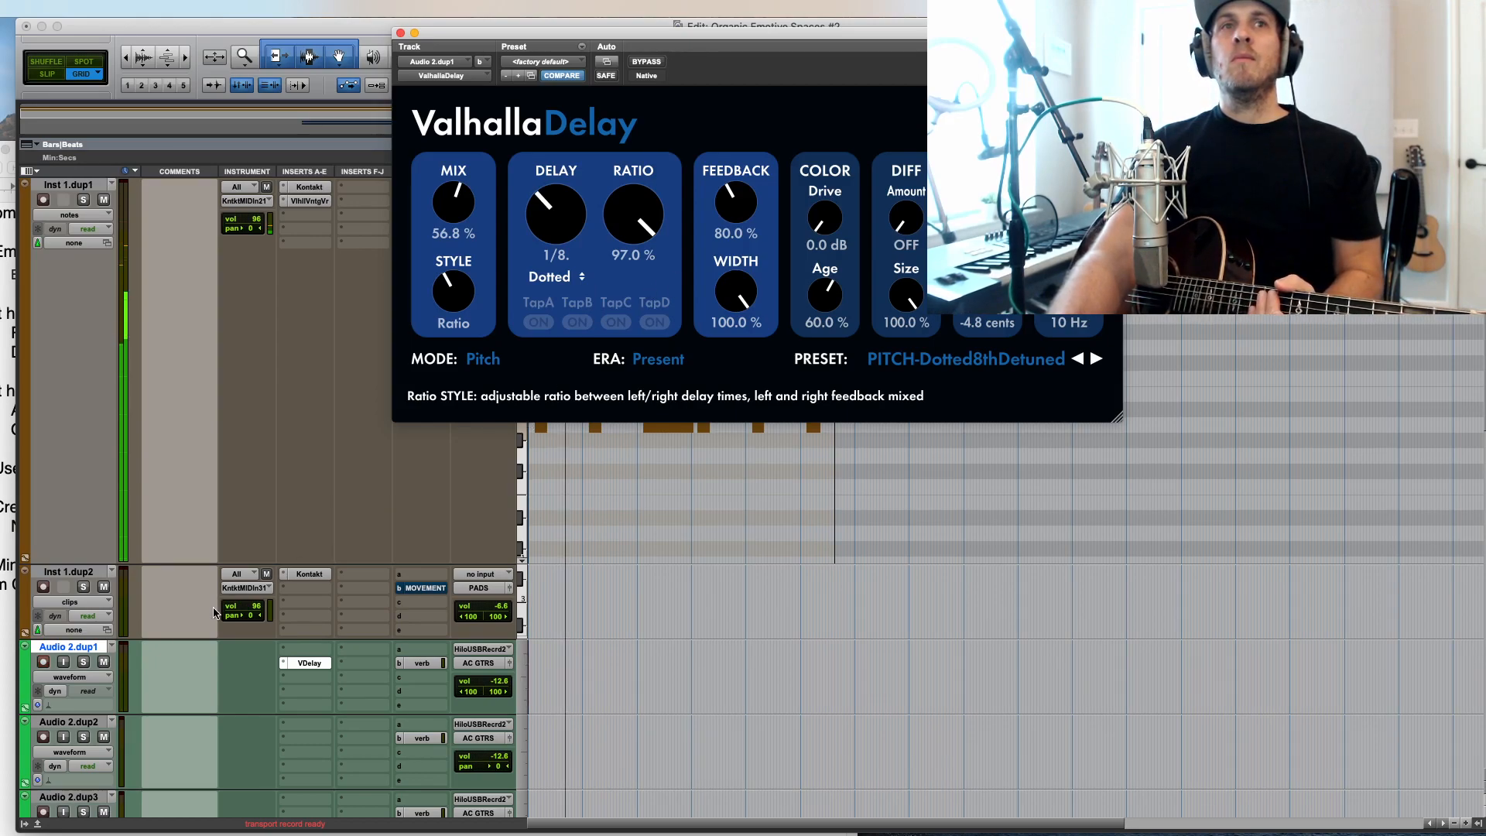
{"action": "left_click", "coordinate": [65, 663]}
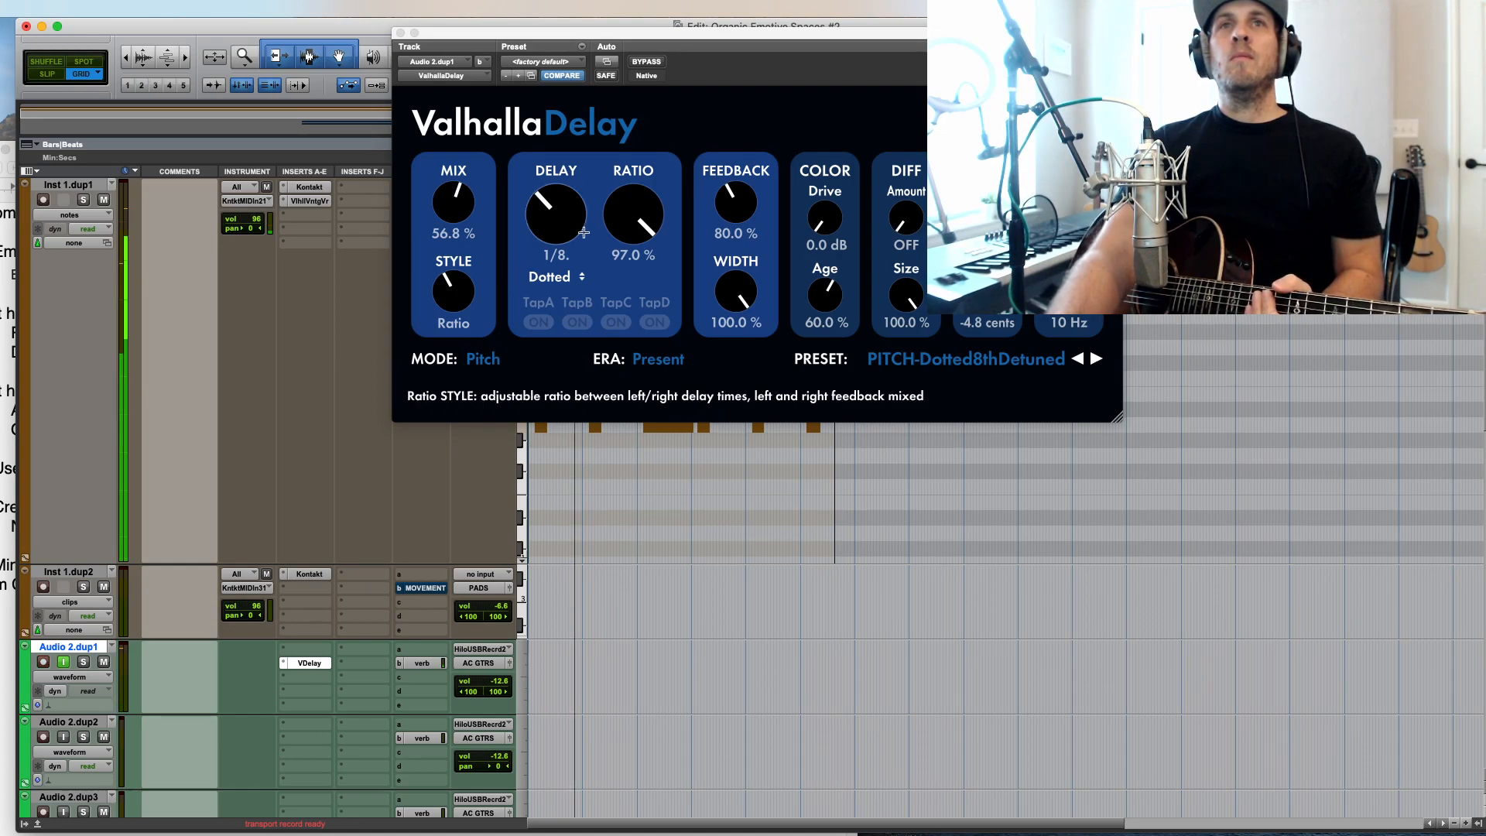
Step: Set ValhallaDelay's ratio to 76.8 % and its delay time to a dotted 1/2 note, then stop playback
{"action": "left_click_drag", "start_coordinate": [641, 215], "coordinate": [647, 253]}
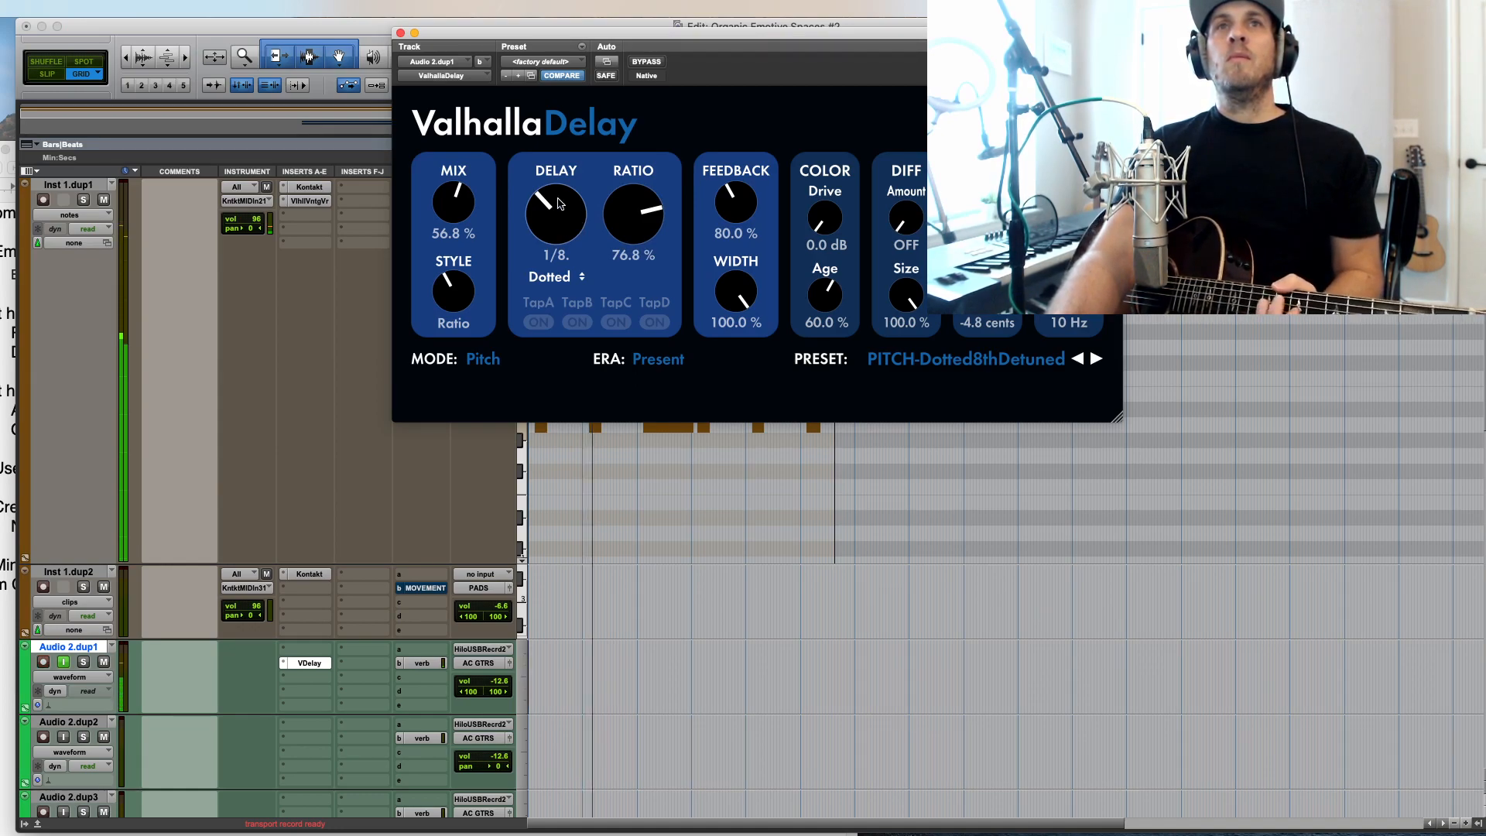
{"action": "left_click_drag", "start_coordinate": [556, 224], "coordinate": [529, 39]}
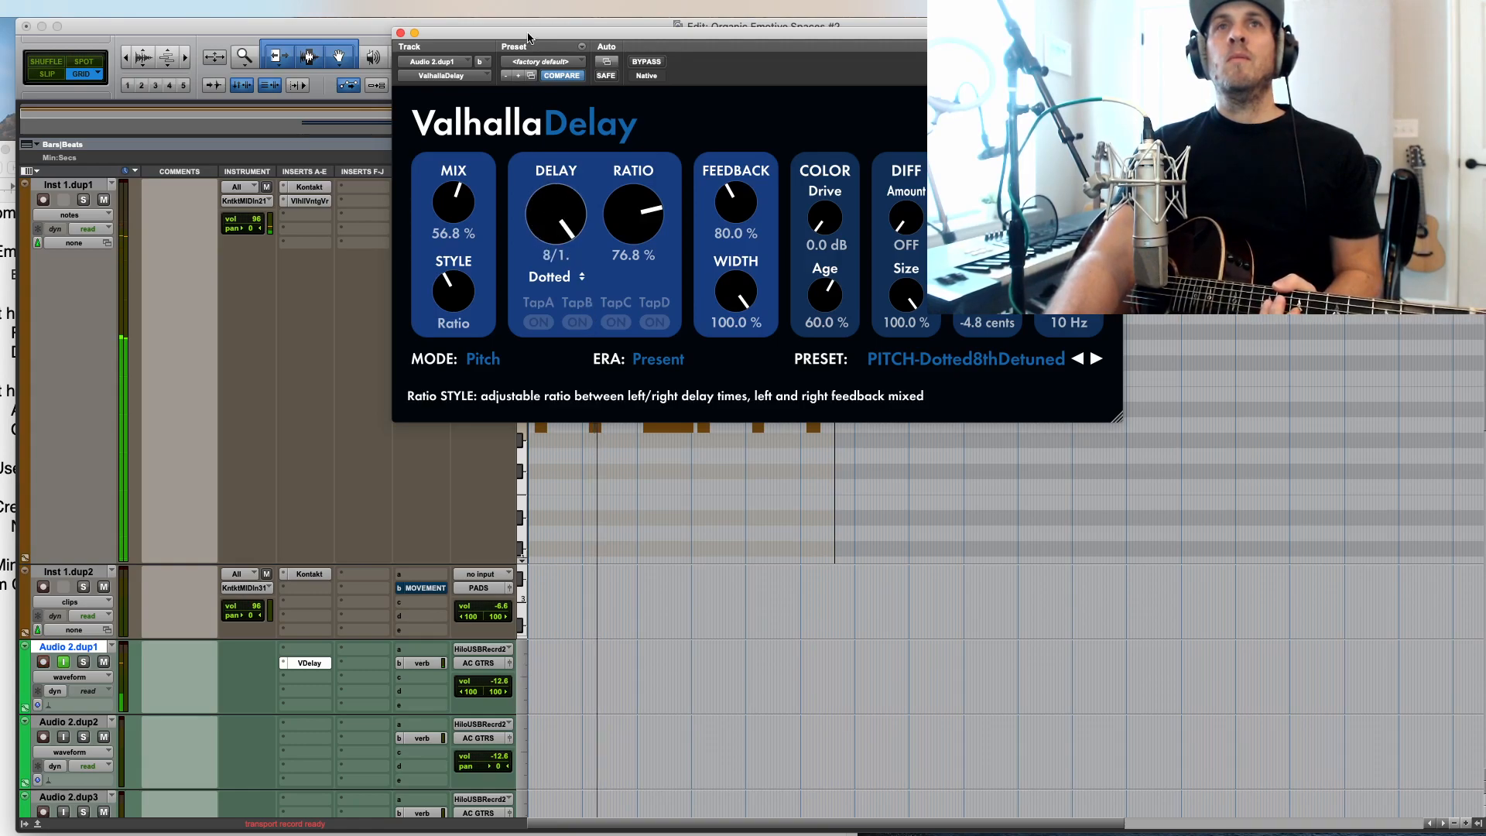
{"action": "left_click_drag", "start_coordinate": [539, 99], "coordinate": [561, 309]}
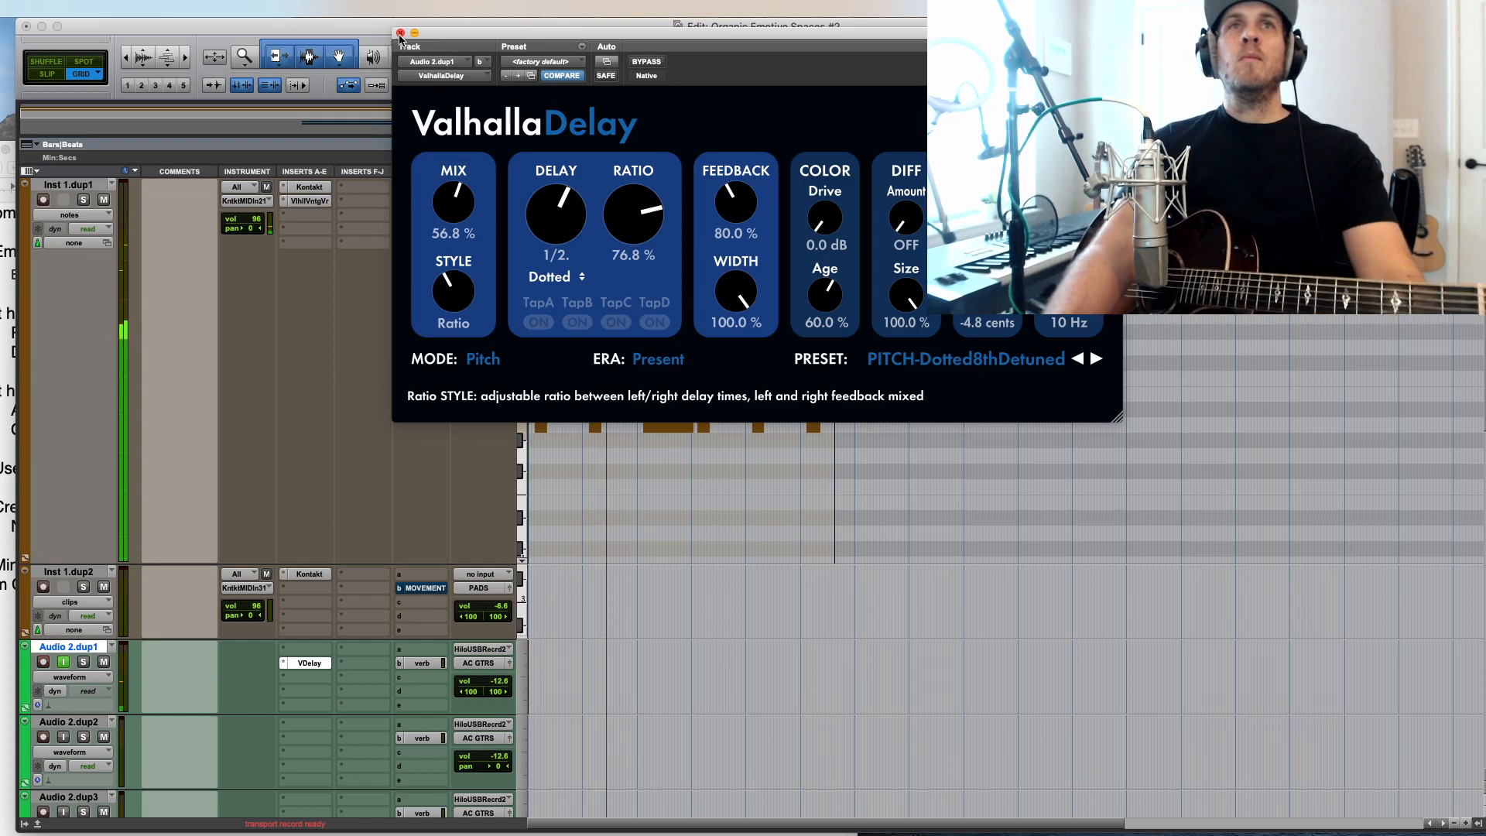
{"action": "key", "text": "super+w"}
{"action": "scroll", "coordinate": [309, 599], "scroll_direction": "down", "scroll_amount": 5}
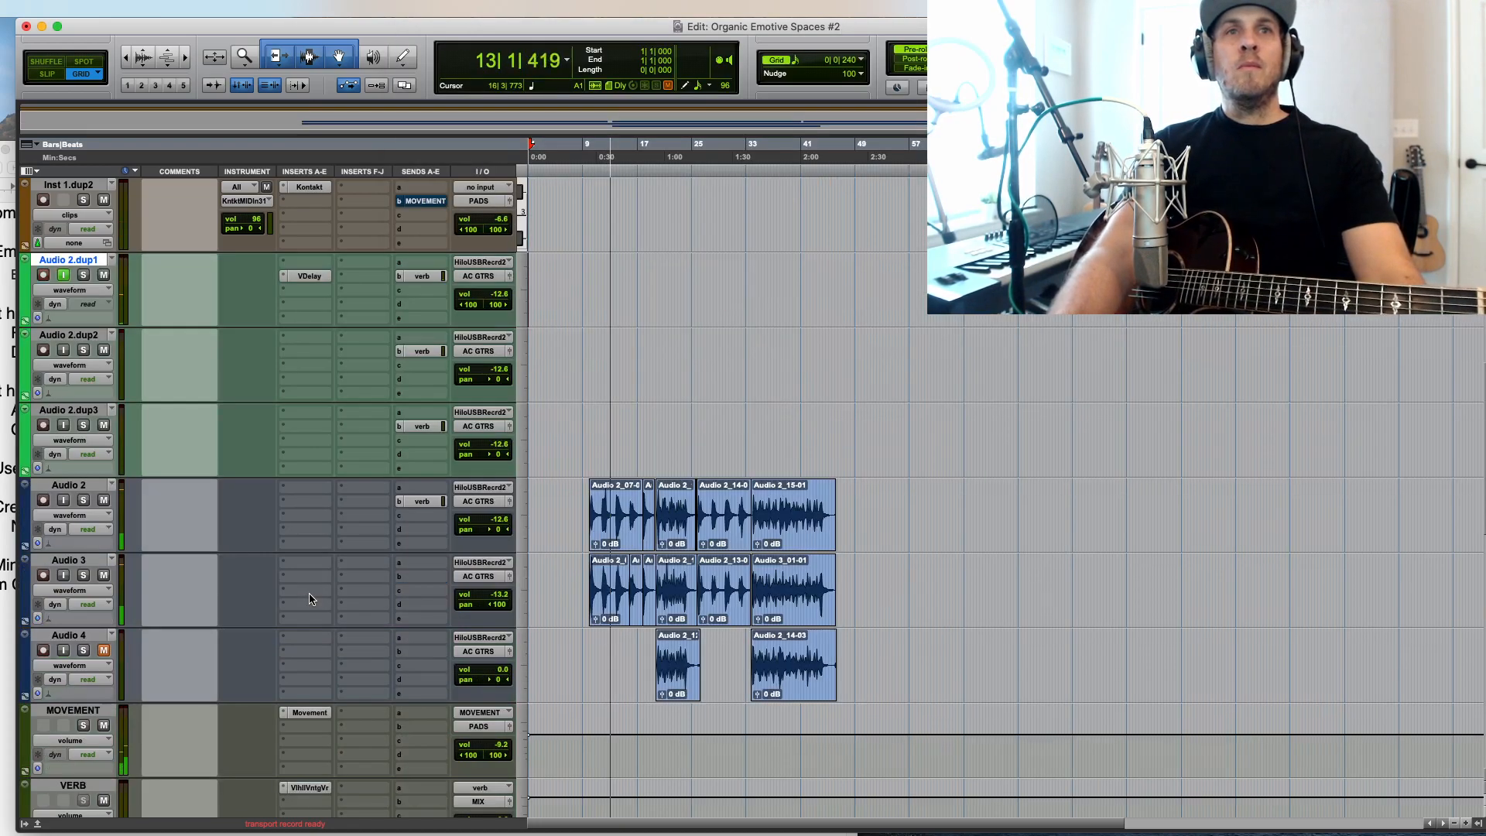
{"action": "scroll", "coordinate": [310, 599], "scroll_direction": "up", "scroll_amount": 6}
{"action": "scroll", "coordinate": [325, 593], "scroll_direction": "down", "scroll_amount": 2}
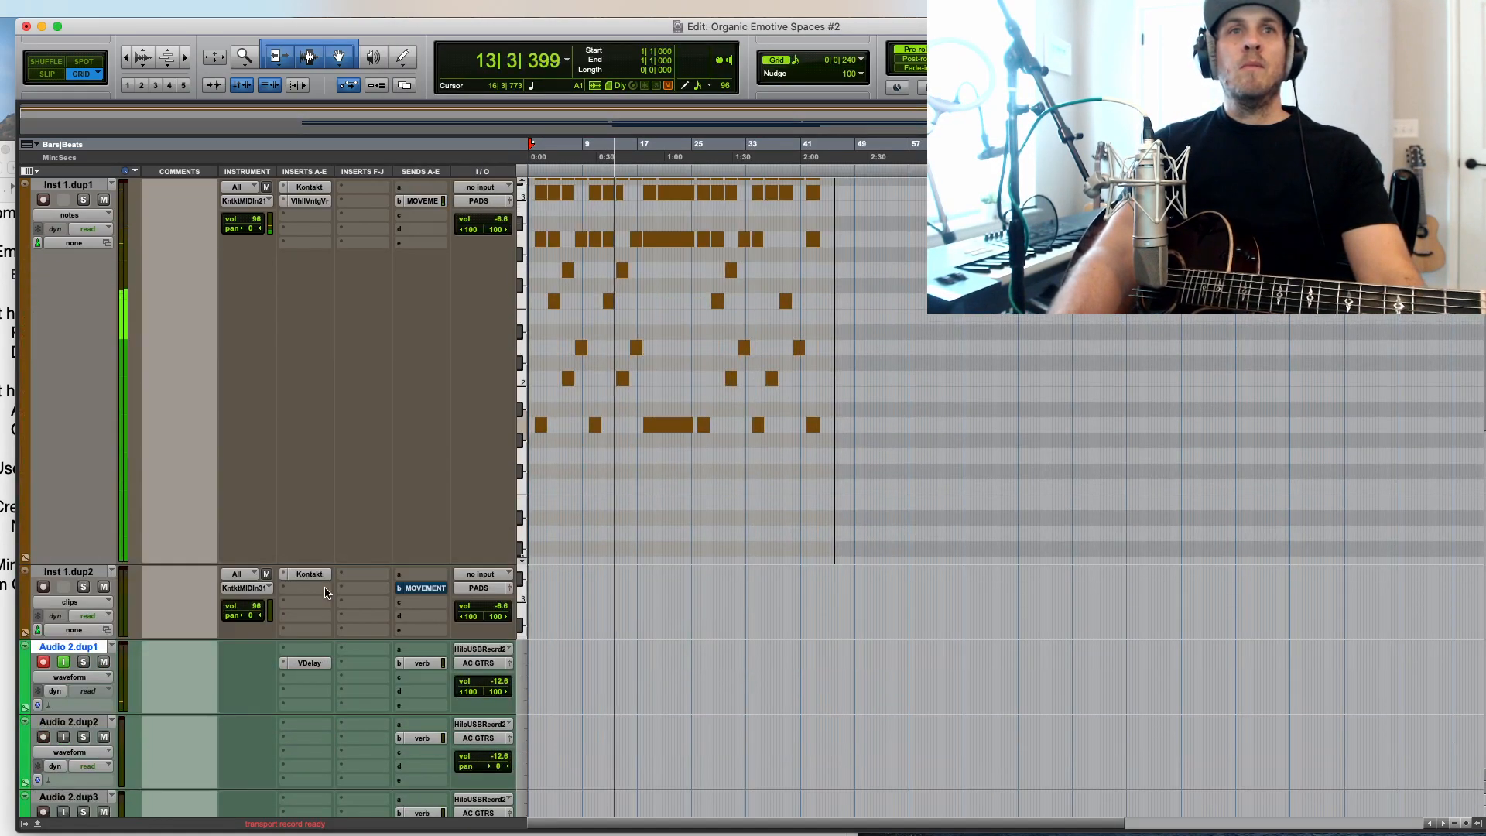
{"action": "key", "text": "space"}
Step: Replace ValhallaDelay on Audio 2.dup1 with the Waves H-Delay (mono/stereo) plug-in
{"action": "left_click", "coordinate": [307, 663]}
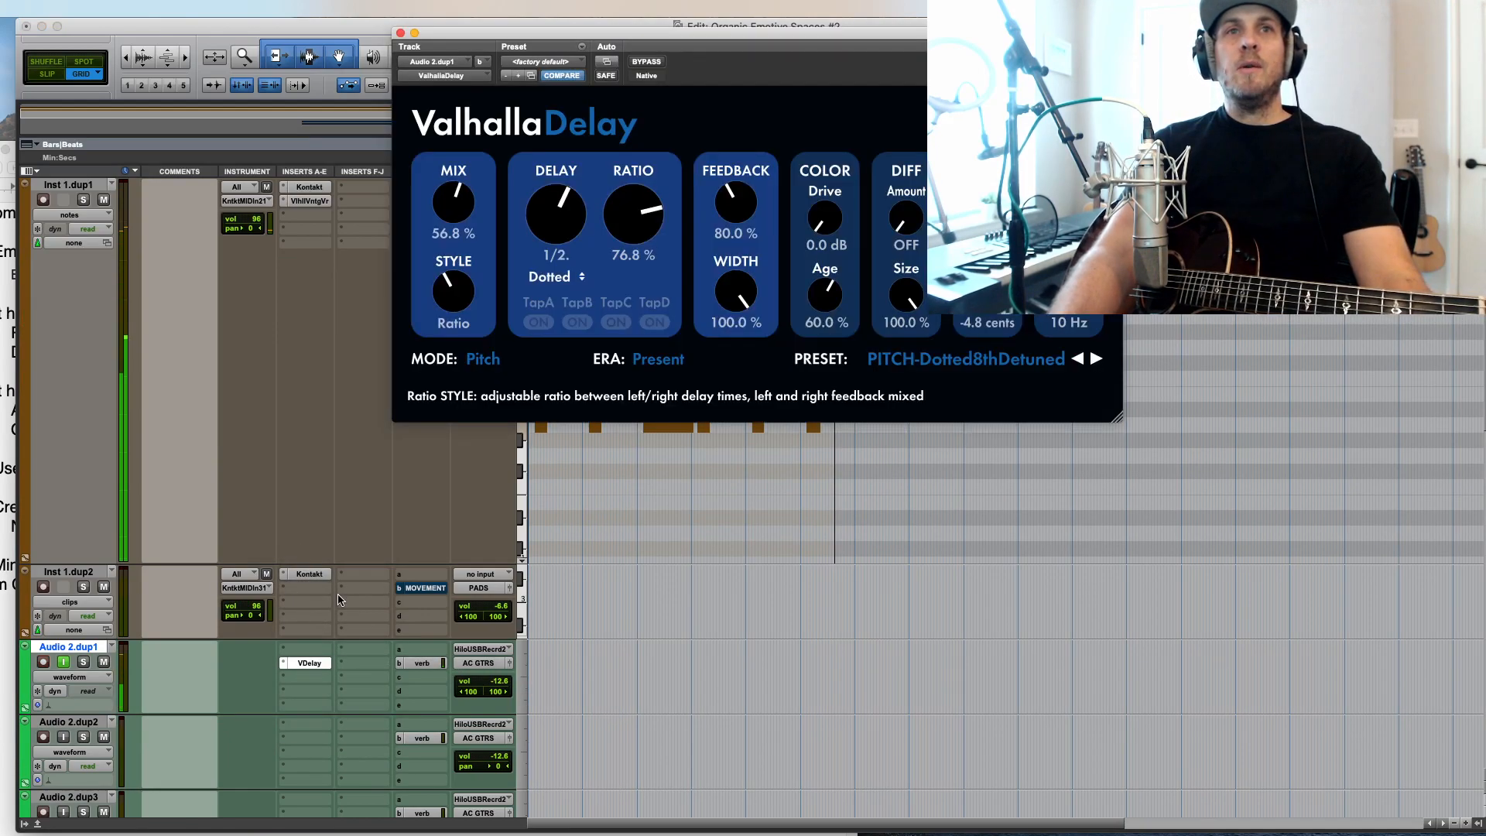
{"action": "left_click", "coordinate": [284, 665]}
{"action": "left_click", "coordinate": [311, 576]}
{"action": "left_click", "coordinate": [284, 664]}
{"action": "left_click", "coordinate": [325, 572]}
{"action": "left_click", "coordinate": [307, 664]}
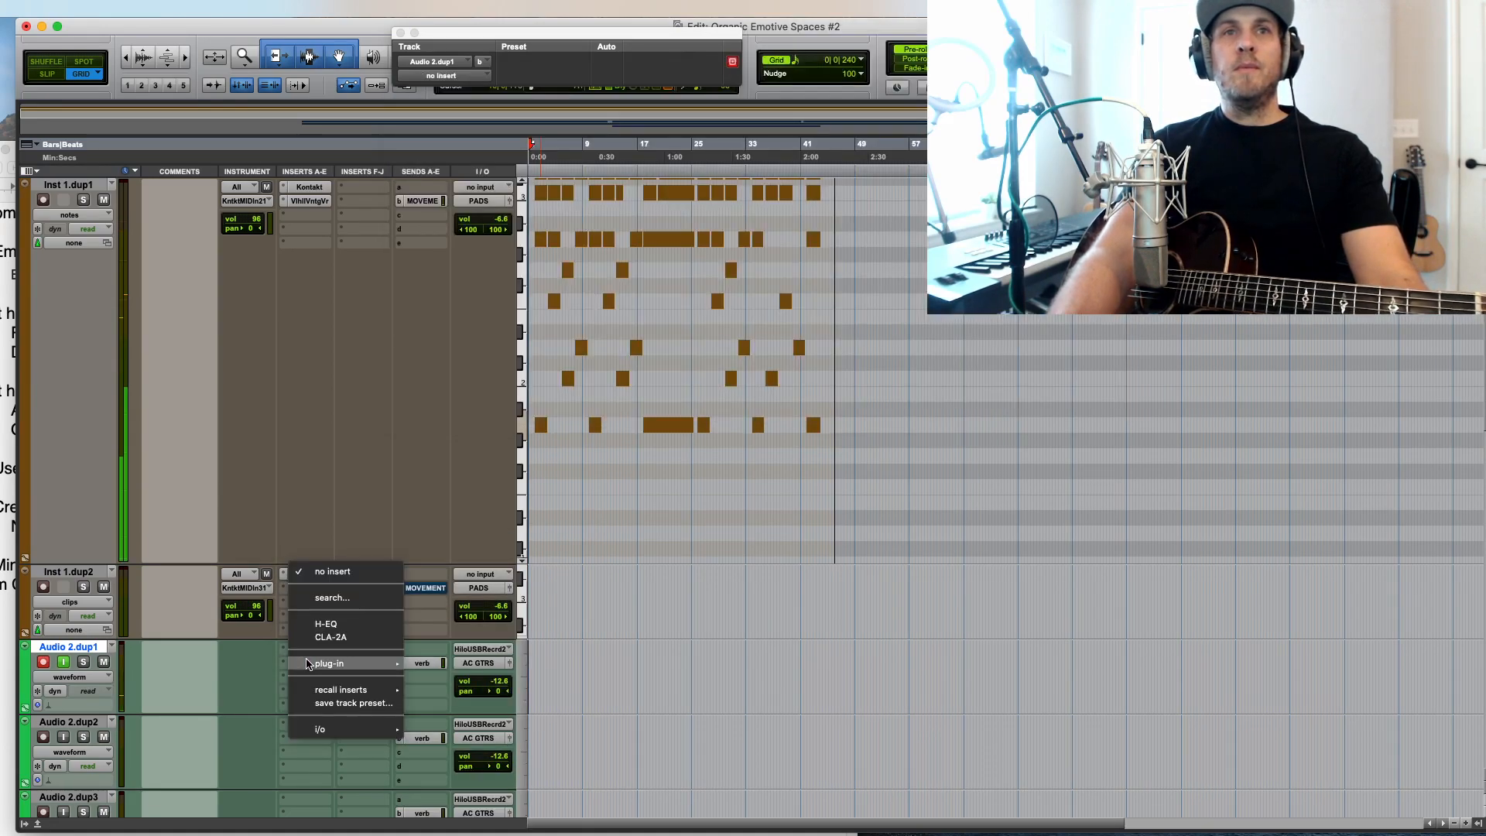
{"action": "mouse_move", "coordinate": [370, 673]}
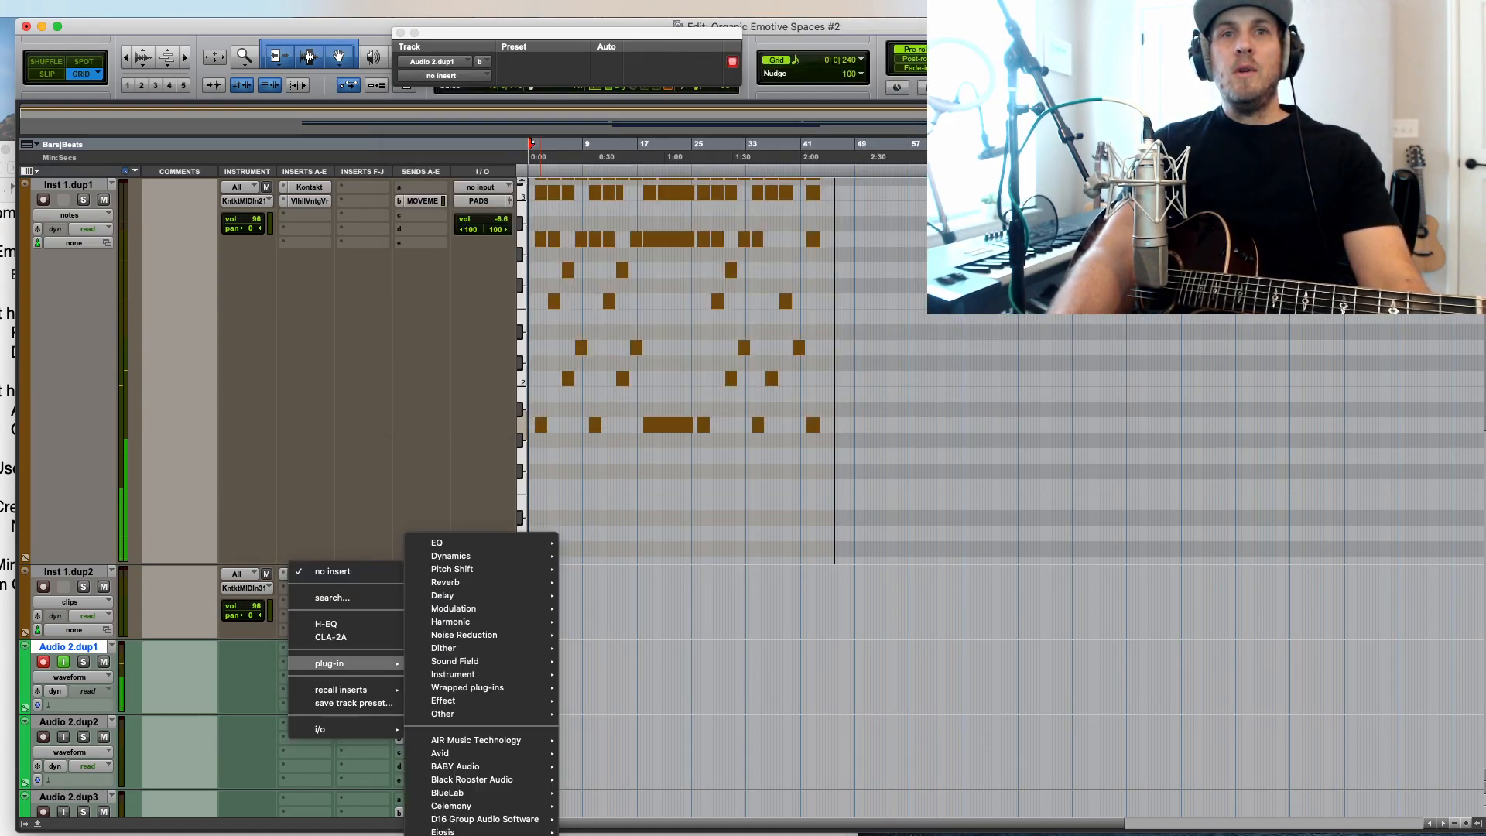
{"action": "mouse_move", "coordinate": [495, 834]}
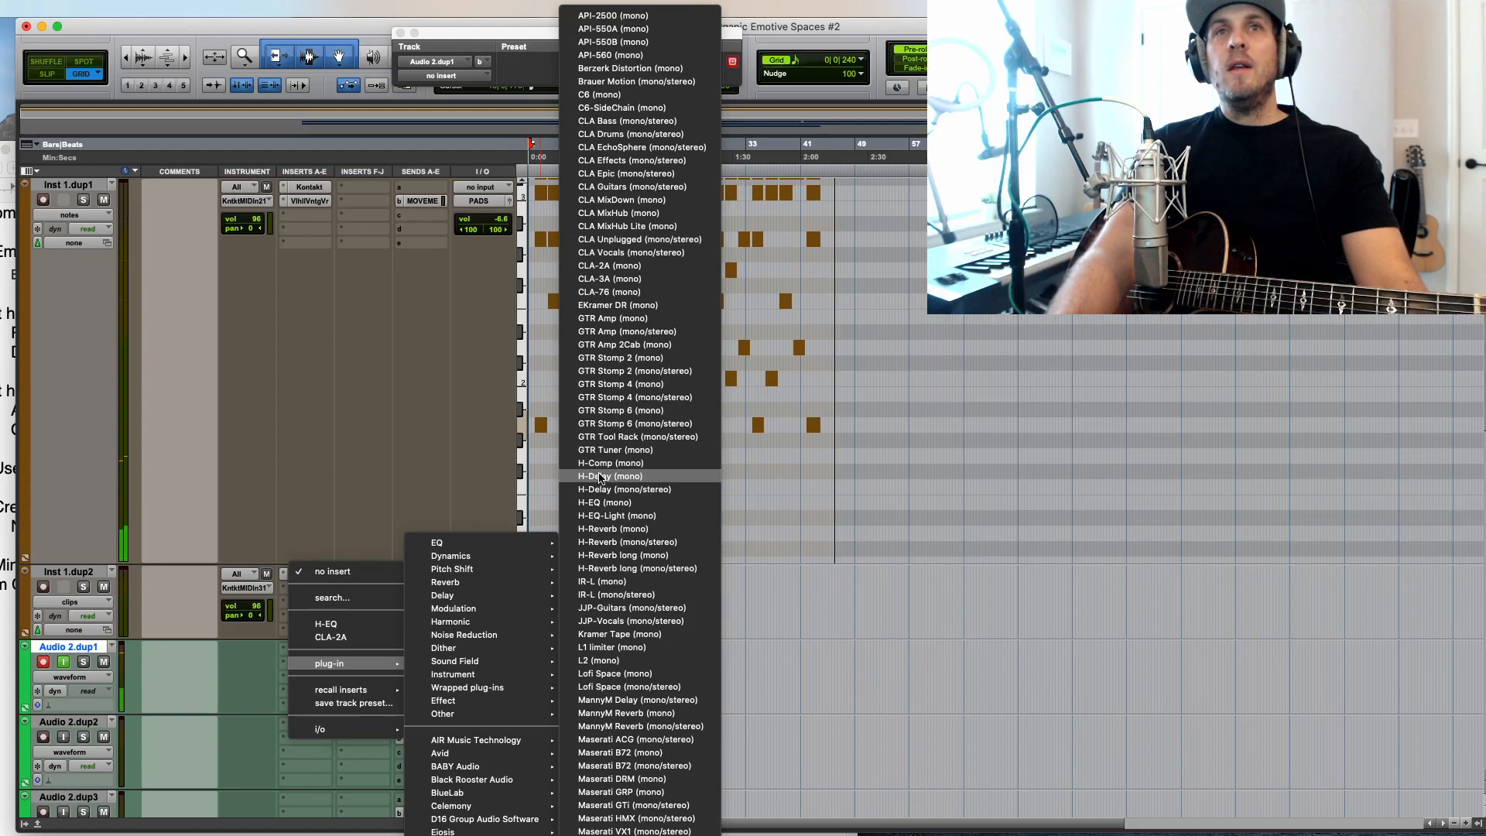
{"action": "left_click", "coordinate": [612, 489]}
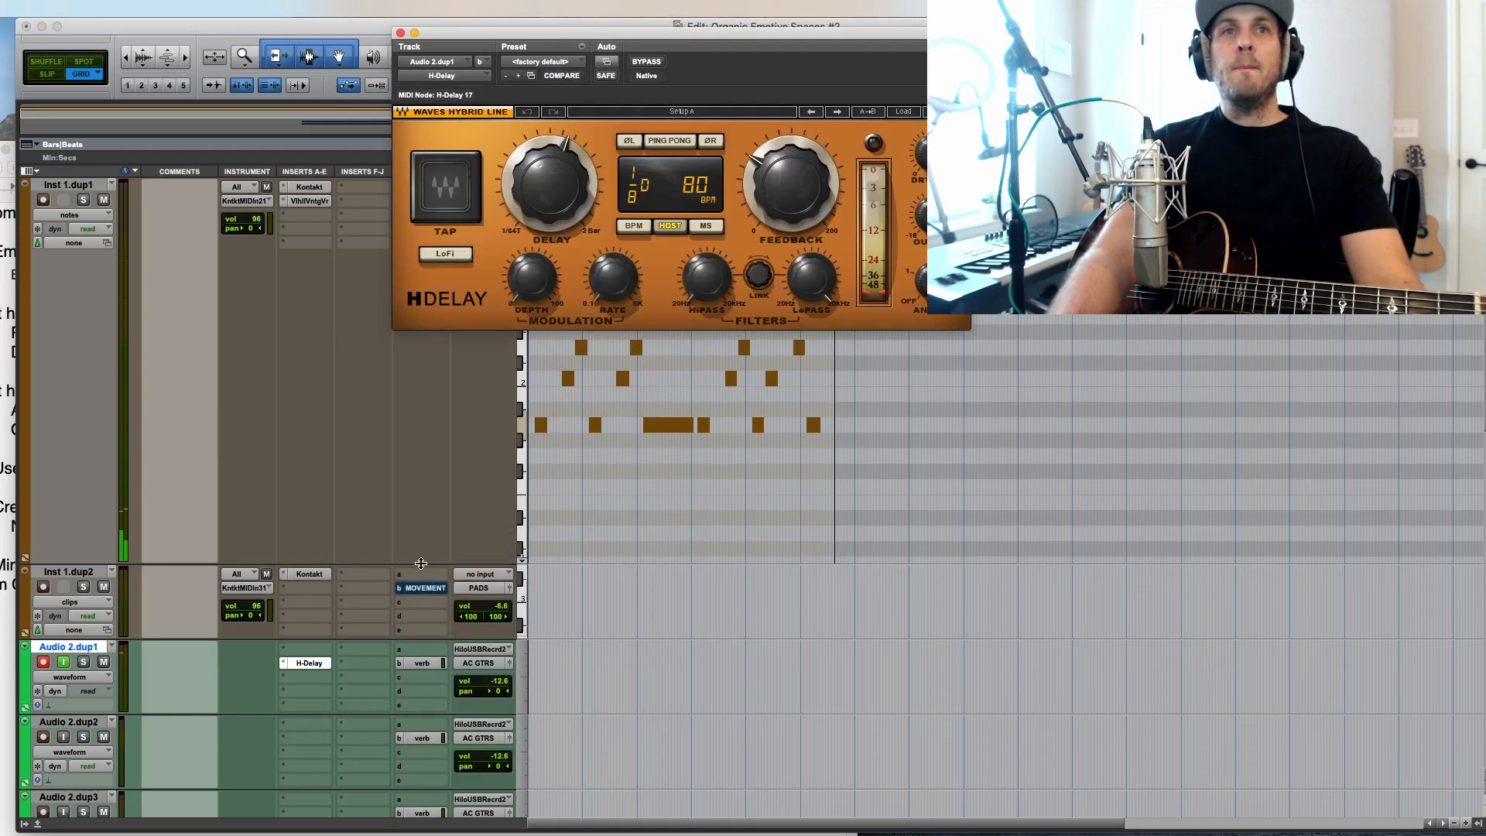
Step: Switch the H-Delay's time sync to BPM, try the guitar through it, and close the plug-in
{"action": "left_click", "coordinate": [633, 226]}
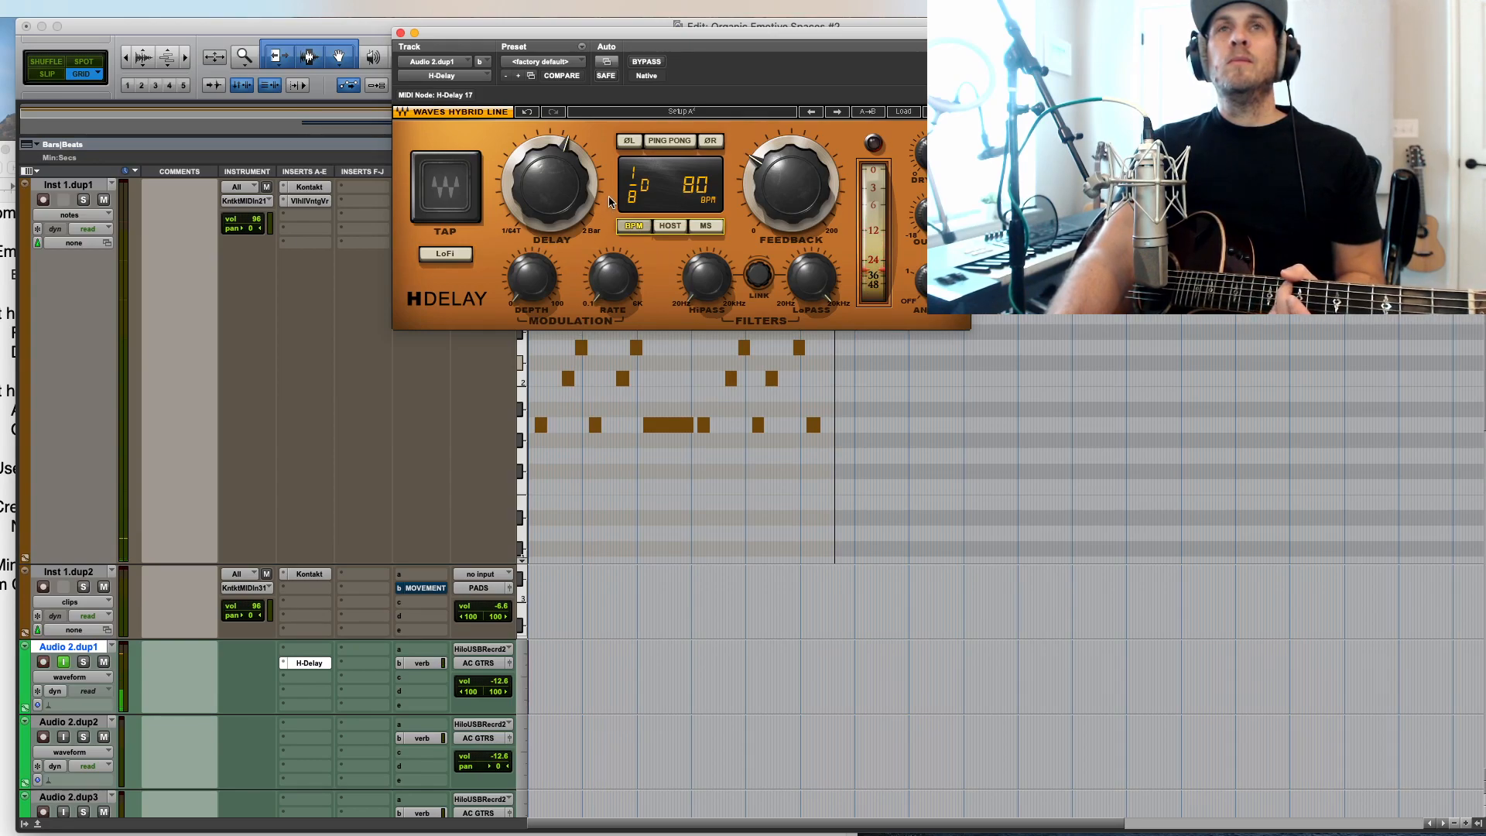
{"action": "left_click", "coordinate": [671, 141]}
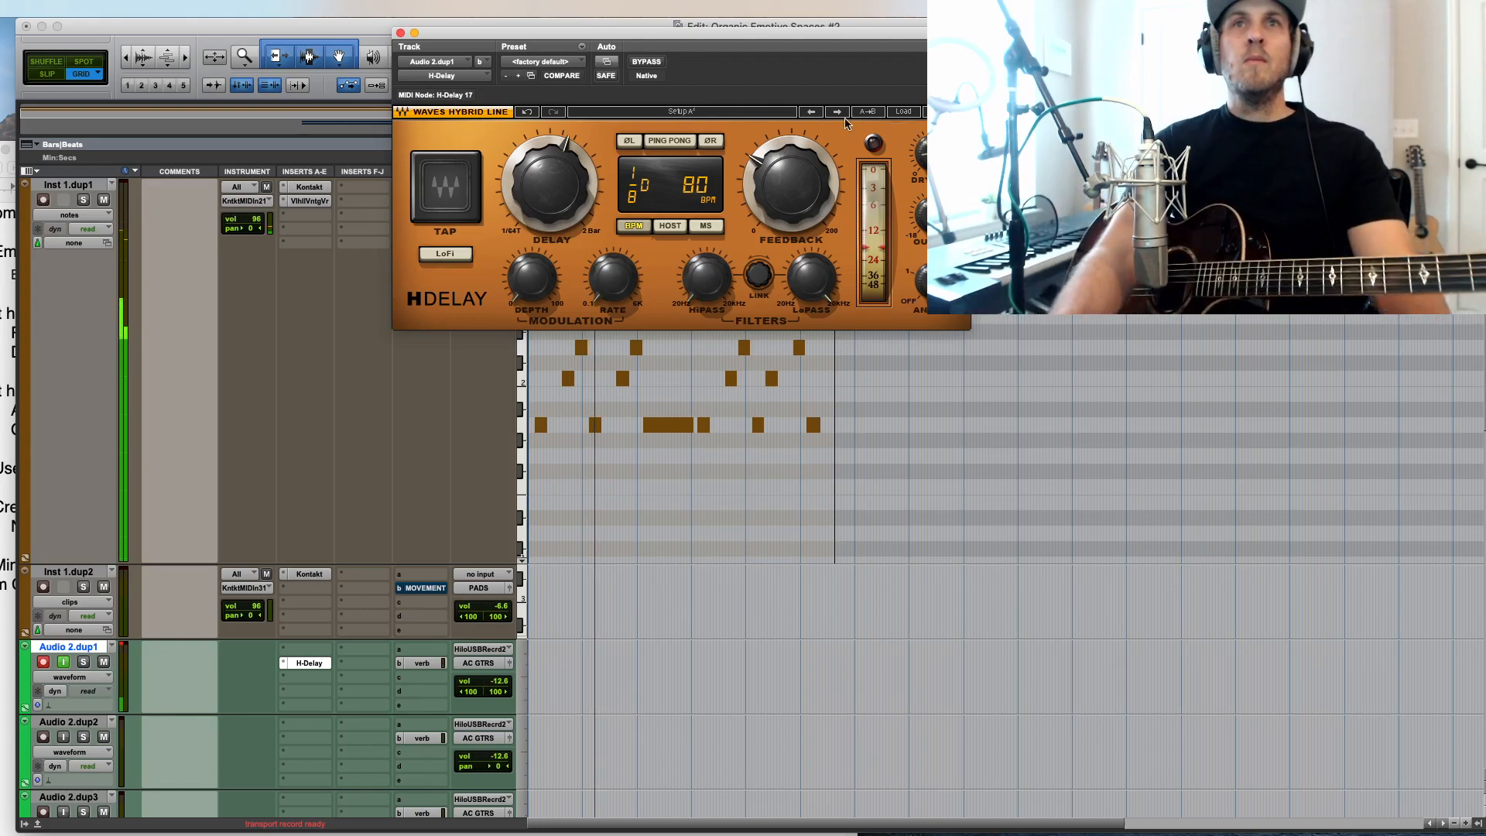
{"action": "left_click", "coordinate": [400, 32]}
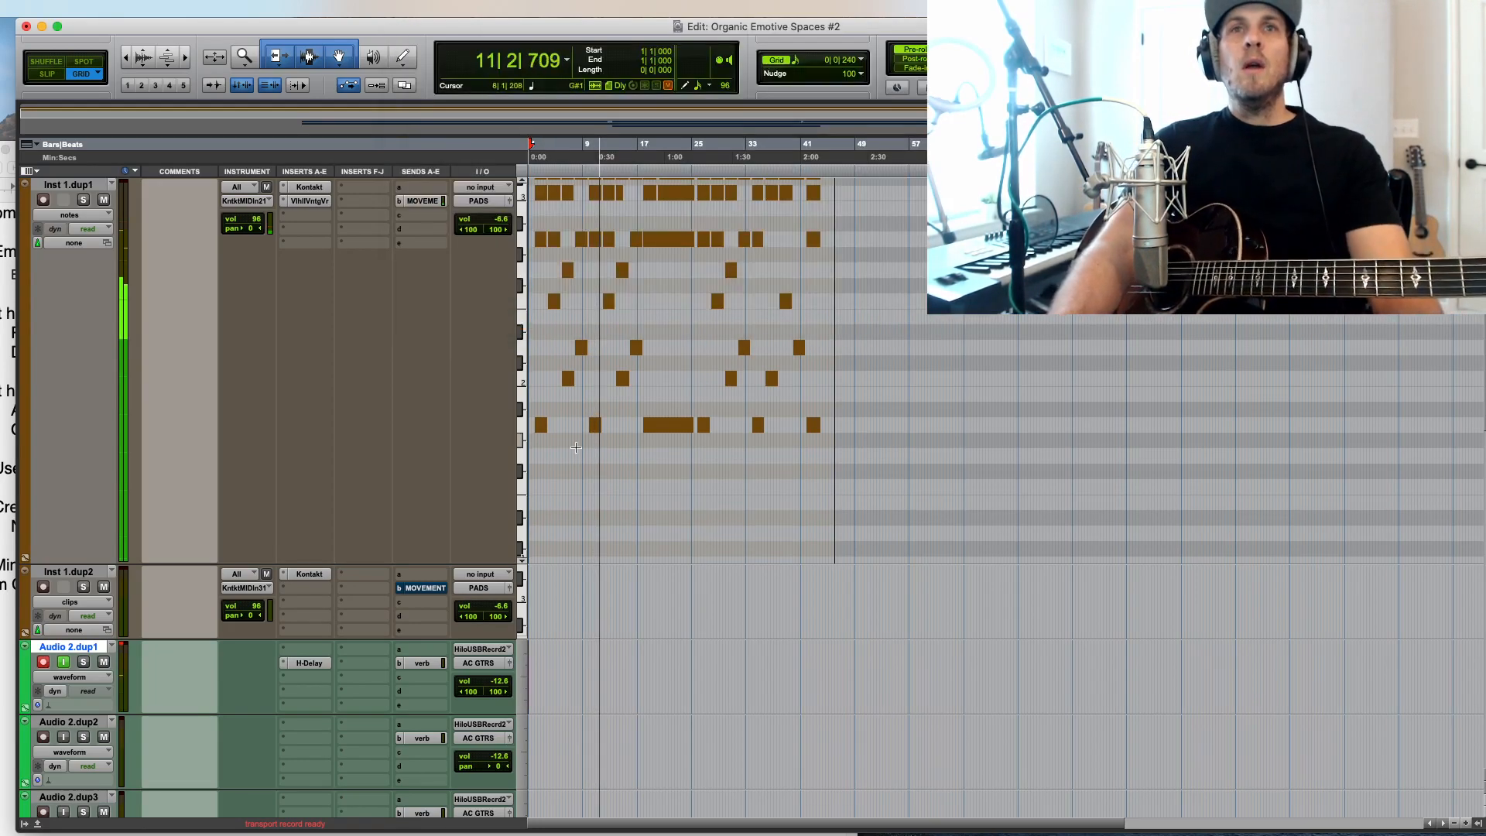
Step: Record a trial guitar take on Audio 2.dup1 from bar 1 to just past bar 5, and delete its clip
{"action": "scroll", "coordinate": [582, 451], "scroll_direction": "down", "scroll_amount": 5}
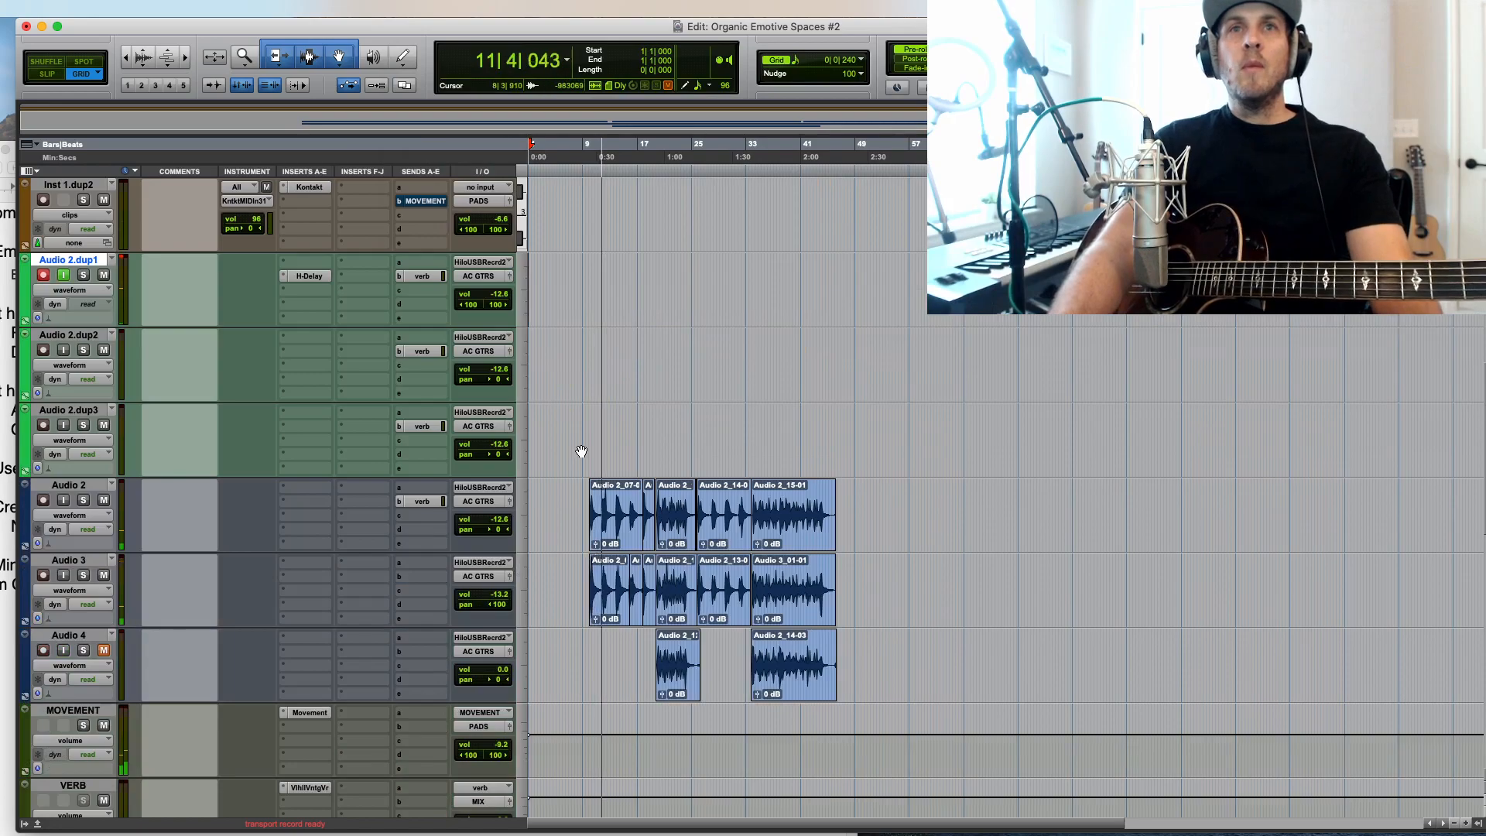
{"action": "left_click", "coordinate": [548, 349]}
{"action": "key", "text": "Return"}
{"action": "key", "text": "t"}
{"action": "key", "text": "t"}
{"action": "key", "text": "t"}
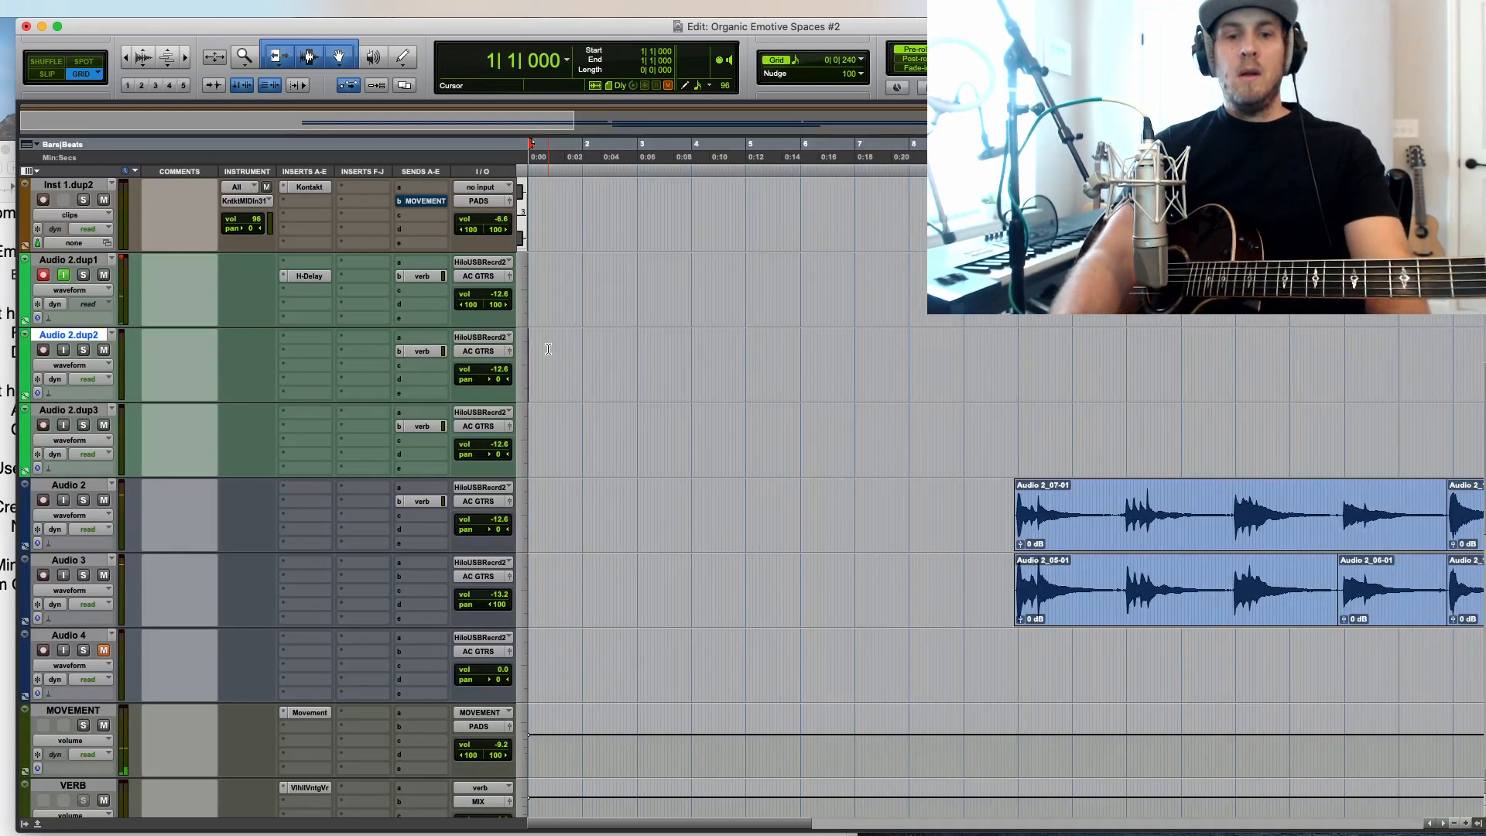
{"action": "key", "text": "space"}
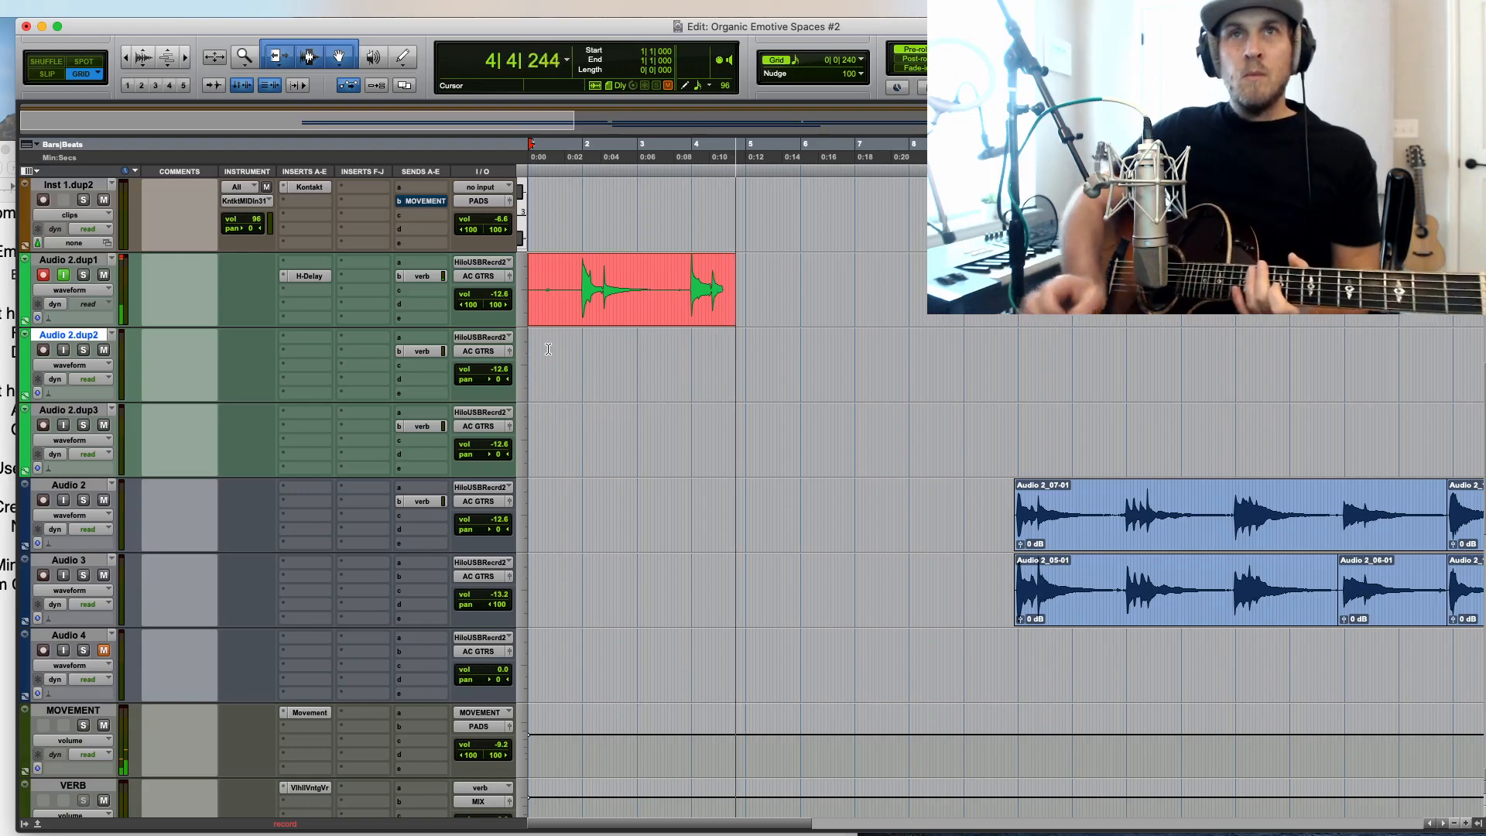
{"action": "key", "text": "space"}
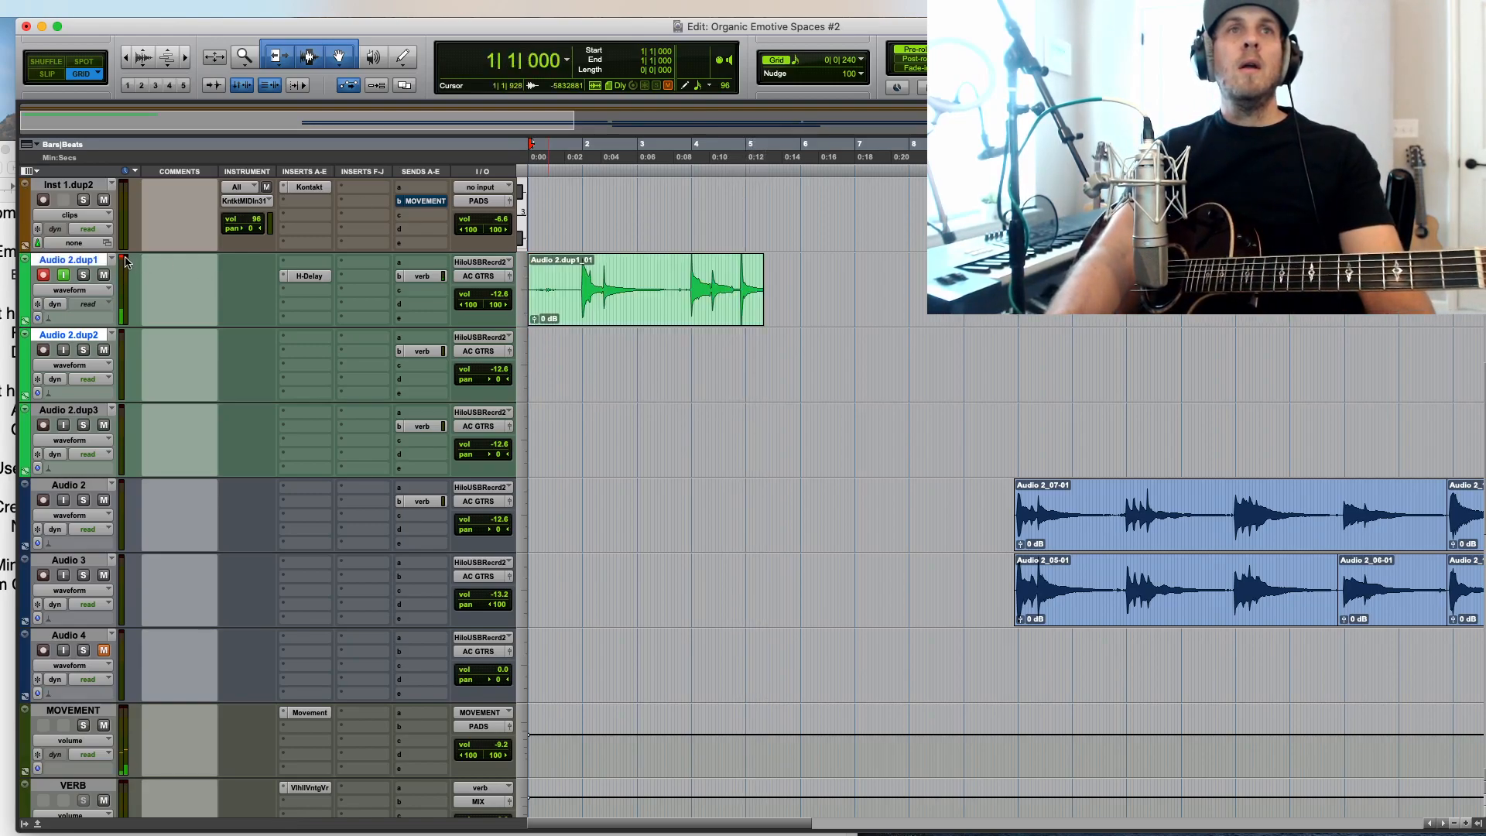
{"action": "left_click", "coordinate": [620, 305]}
{"action": "key", "text": "Delete"}
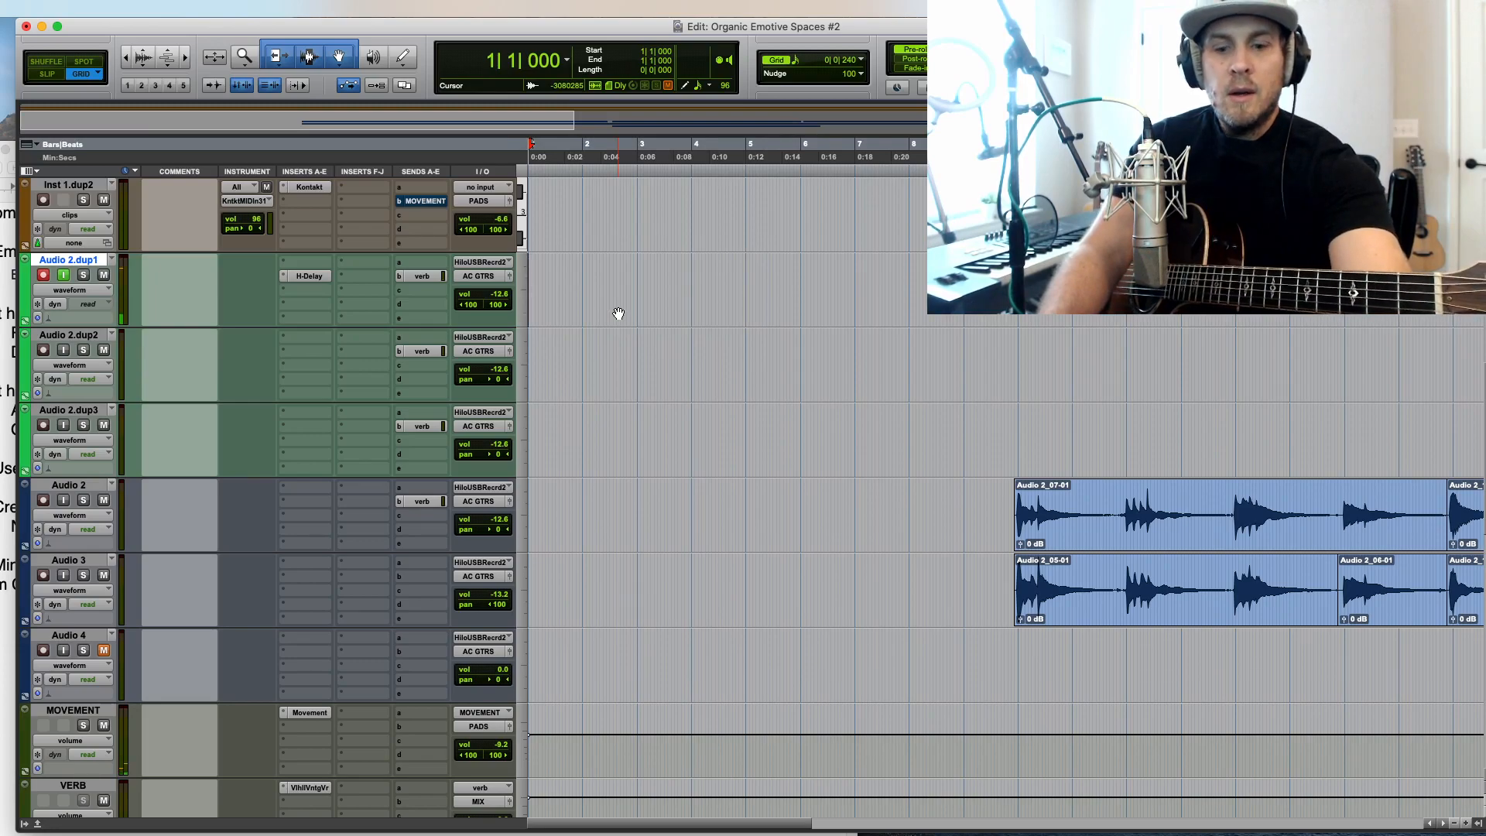
Step: Try two guitar takes on Audio 2.dup1 from bar 1, and undo each recording
{"action": "key", "text": "super+space"}
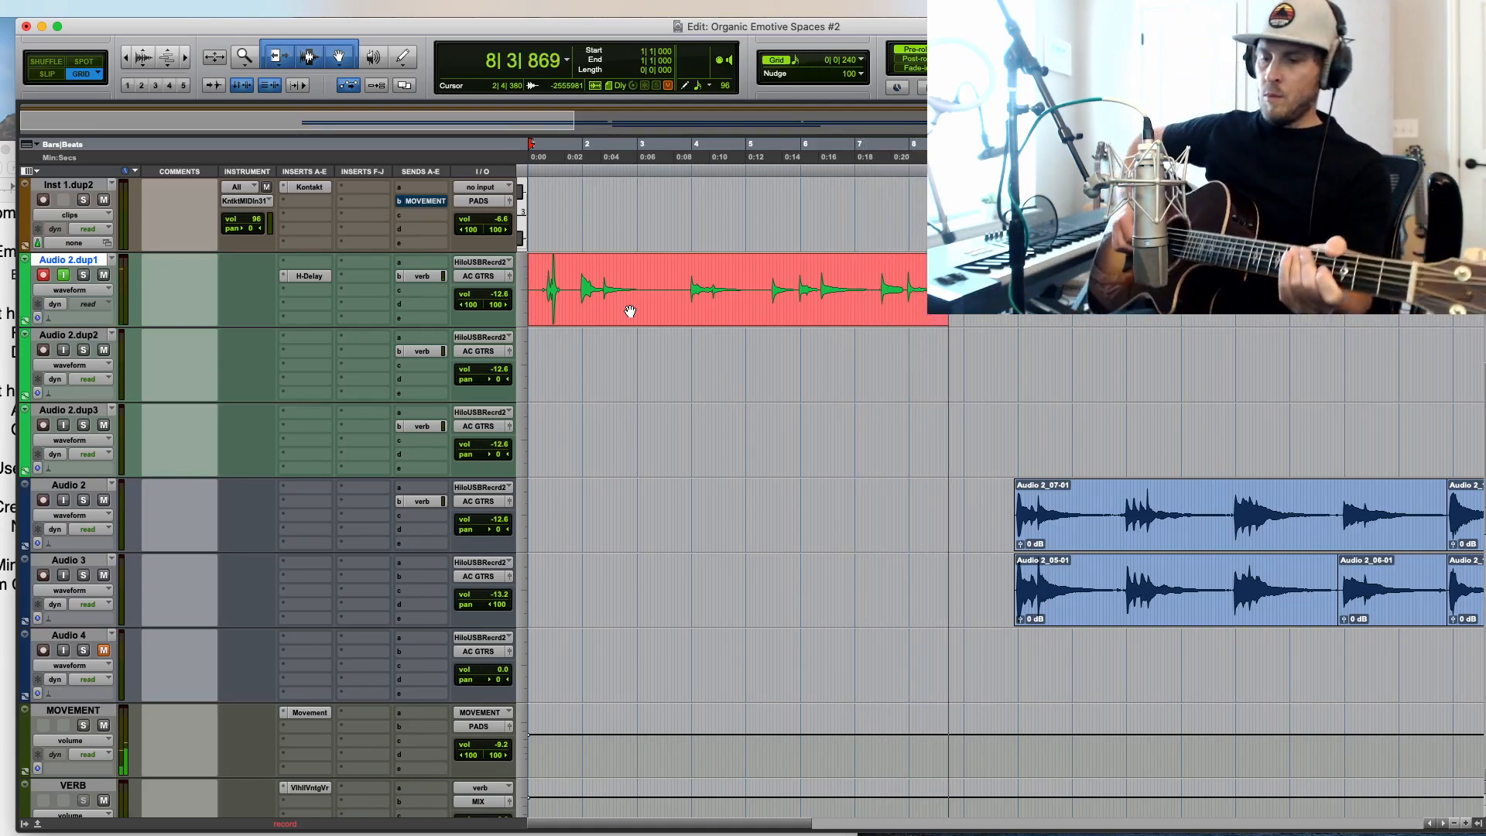
{"action": "key", "text": "space"}
{"action": "key", "text": "super+z"}
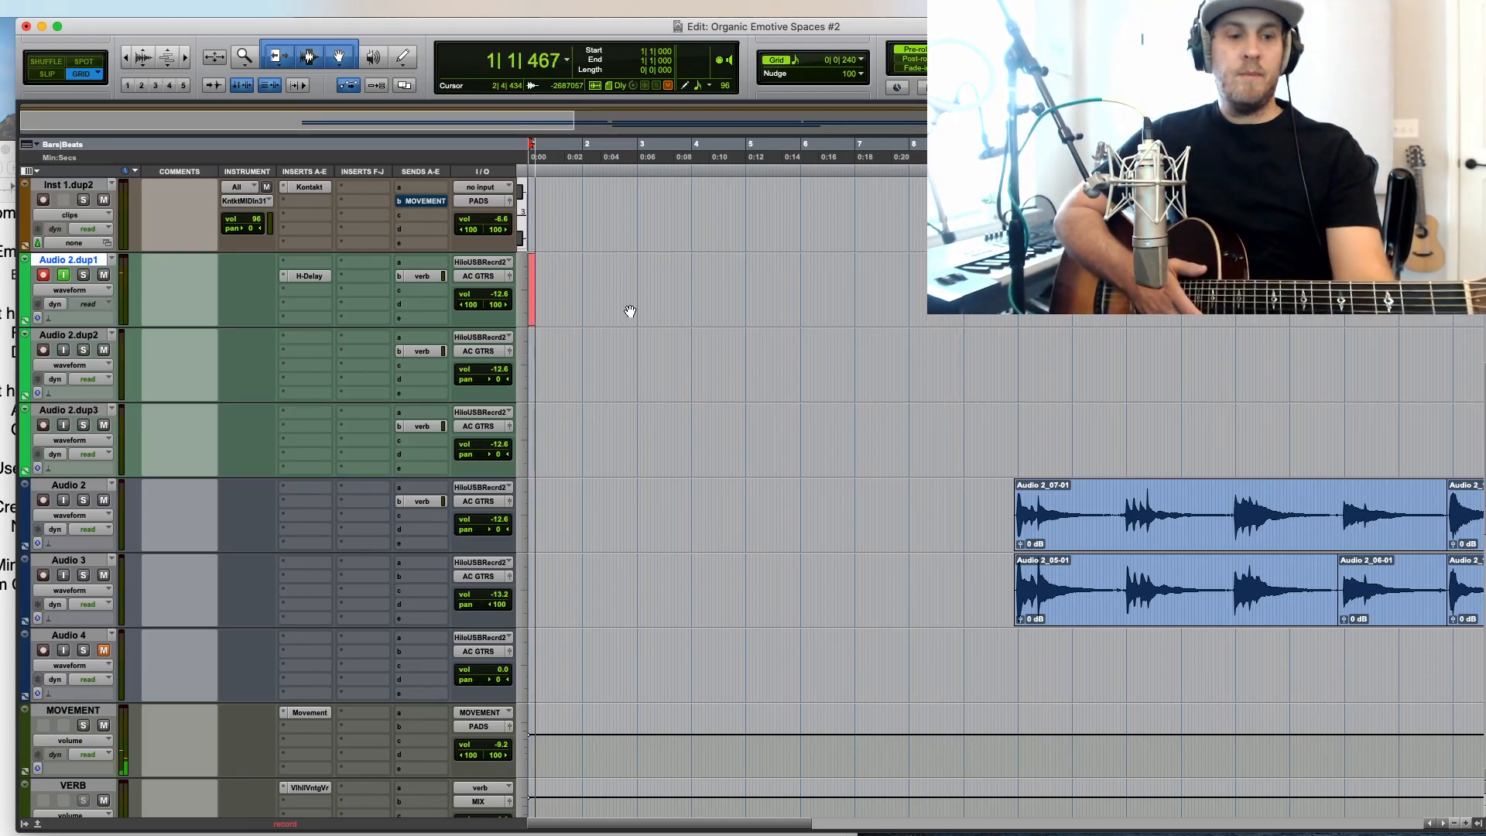
{"action": "key", "text": "super+bracketright"}
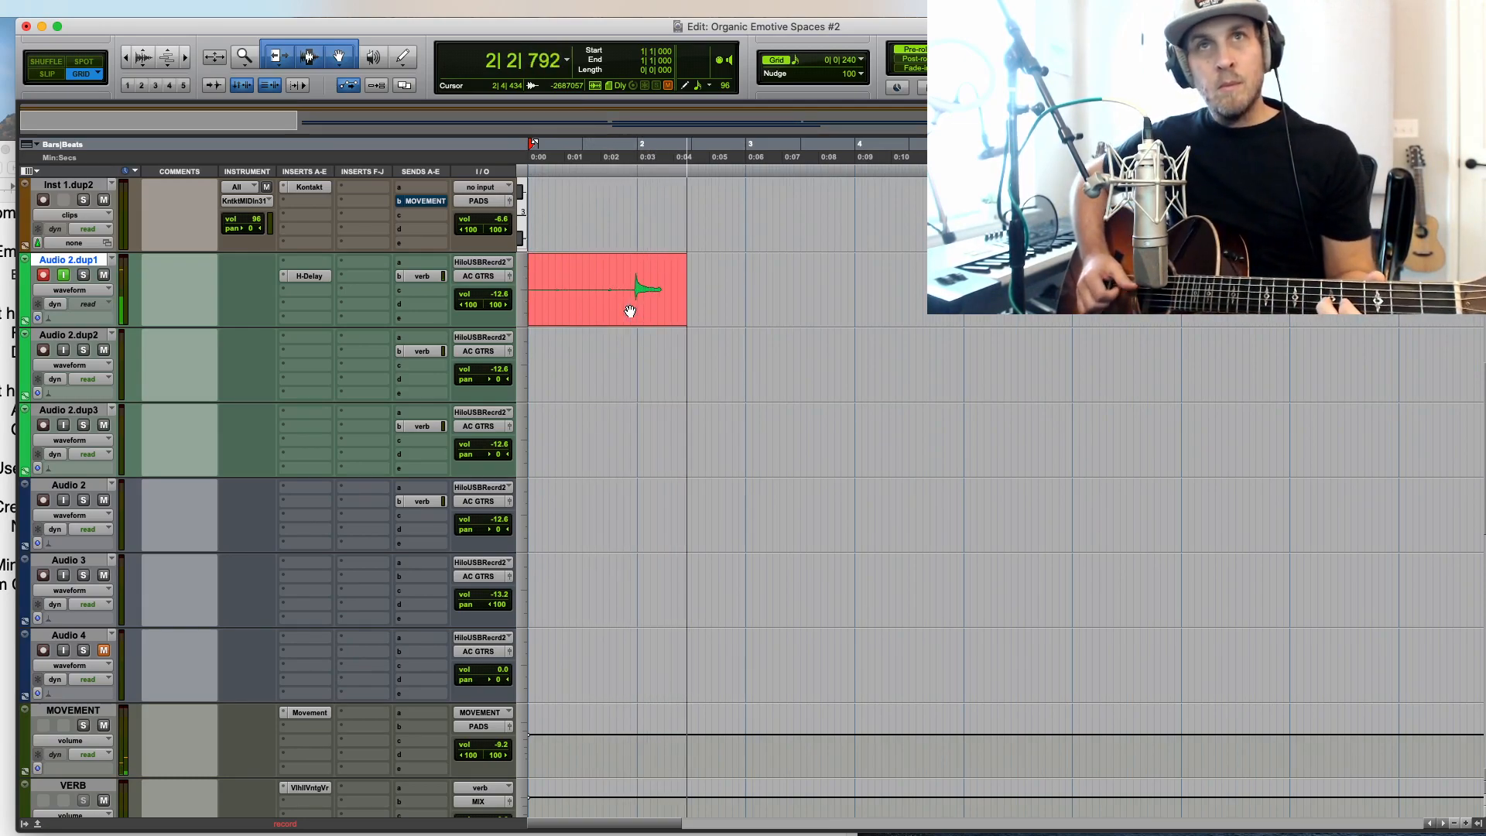
{"action": "key", "text": "space"}
{"action": "key", "text": "super+z"}
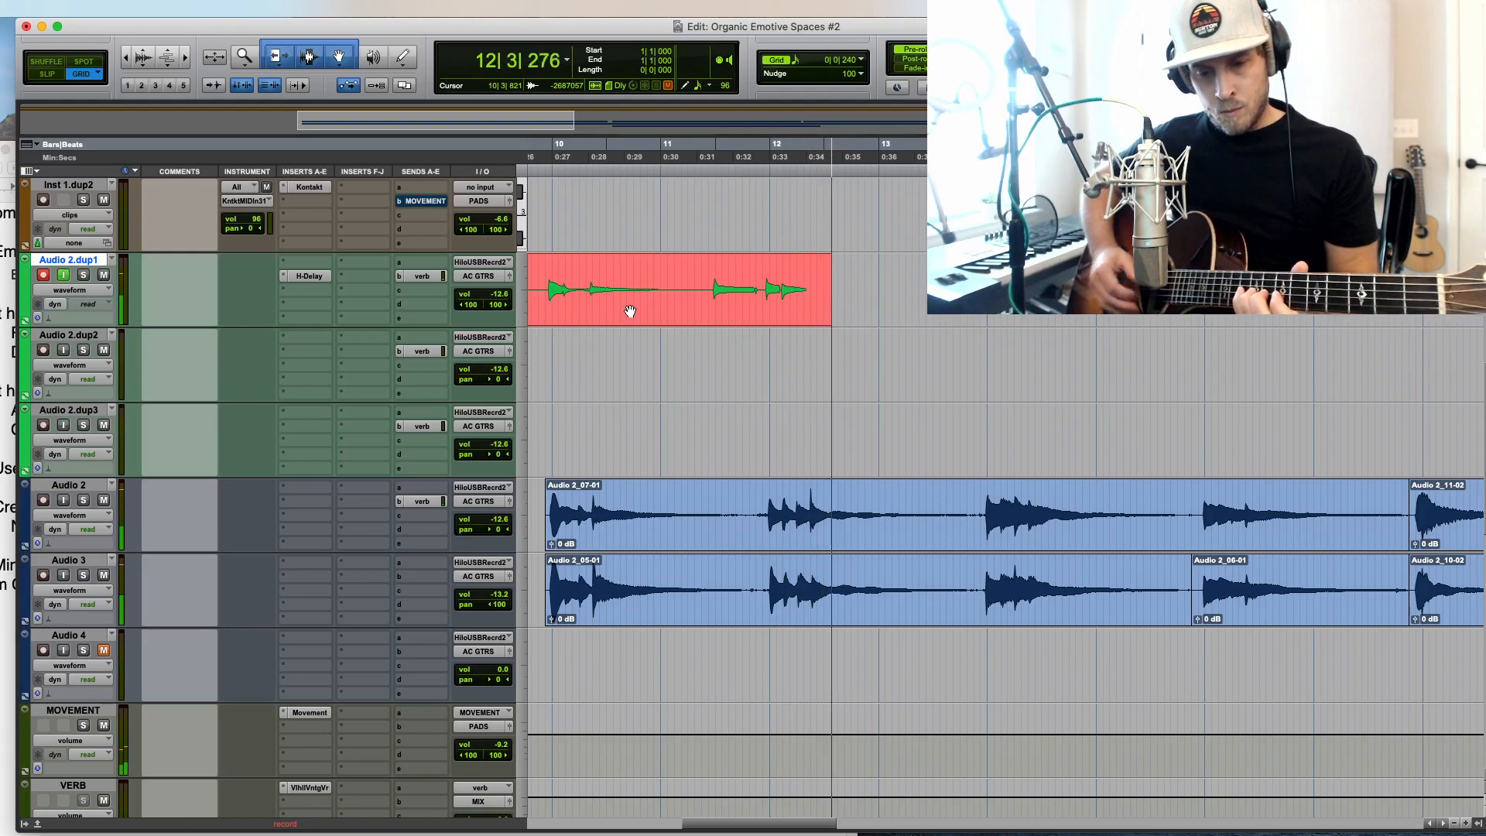
Step: Stop the guitar take on Audio 2.dup1 at about bar 12 and make two short retakes from bar 1
{"action": "key", "text": "space"}
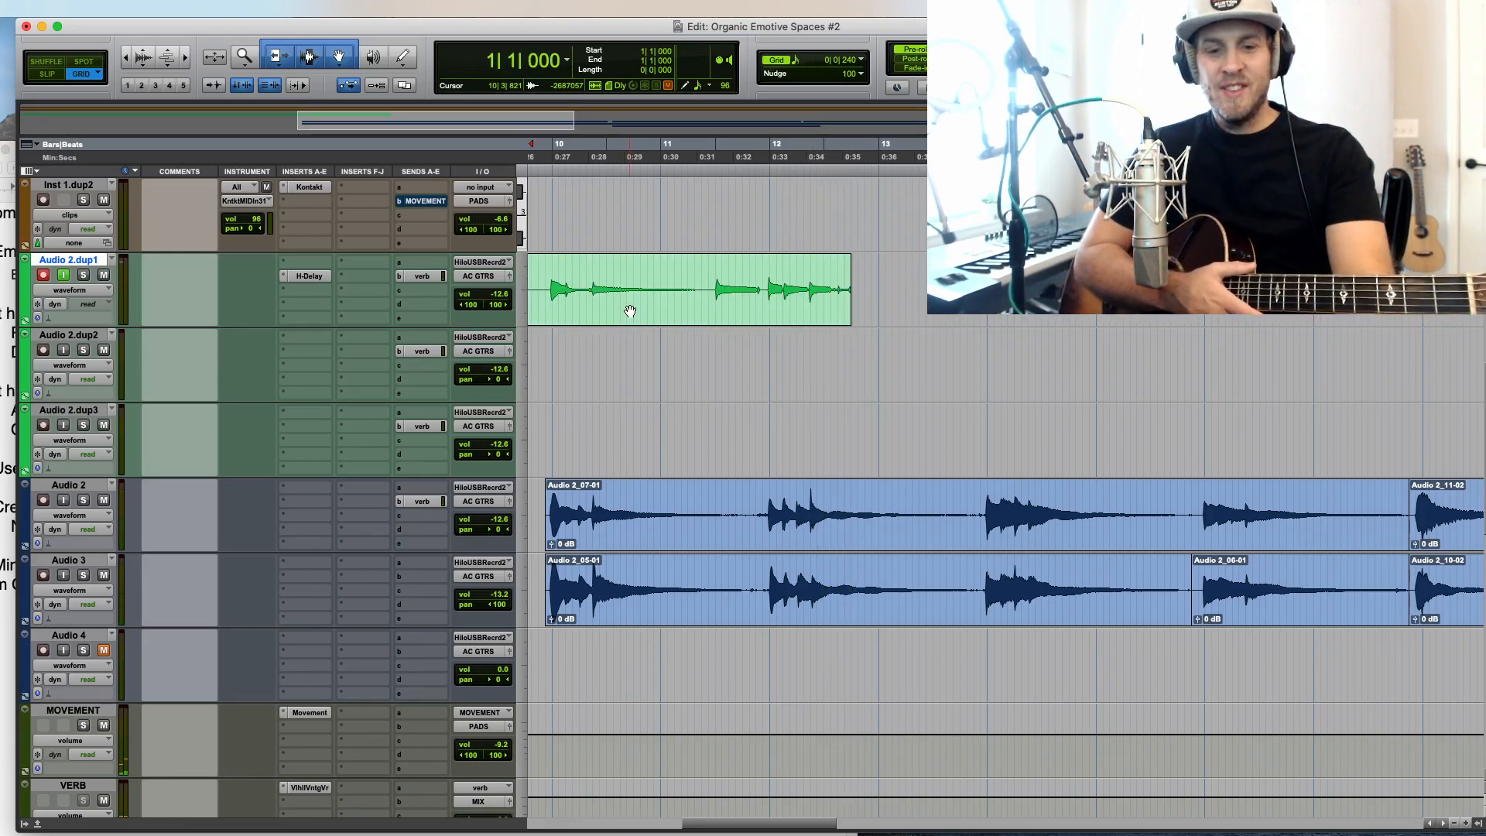
{"action": "key", "text": "Return"}
{"action": "key", "text": "space"}
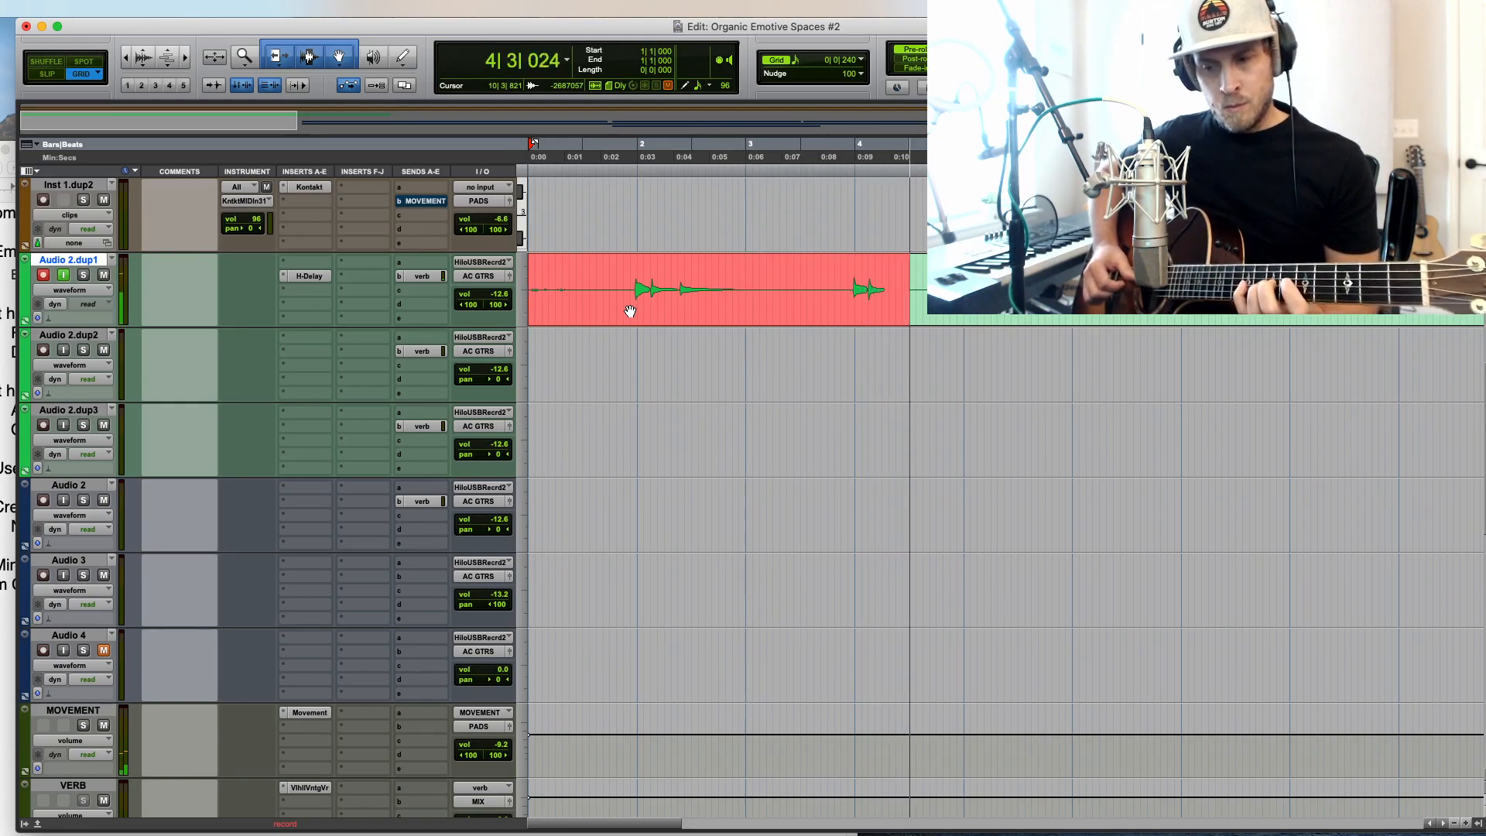
{"action": "key", "text": "space"}
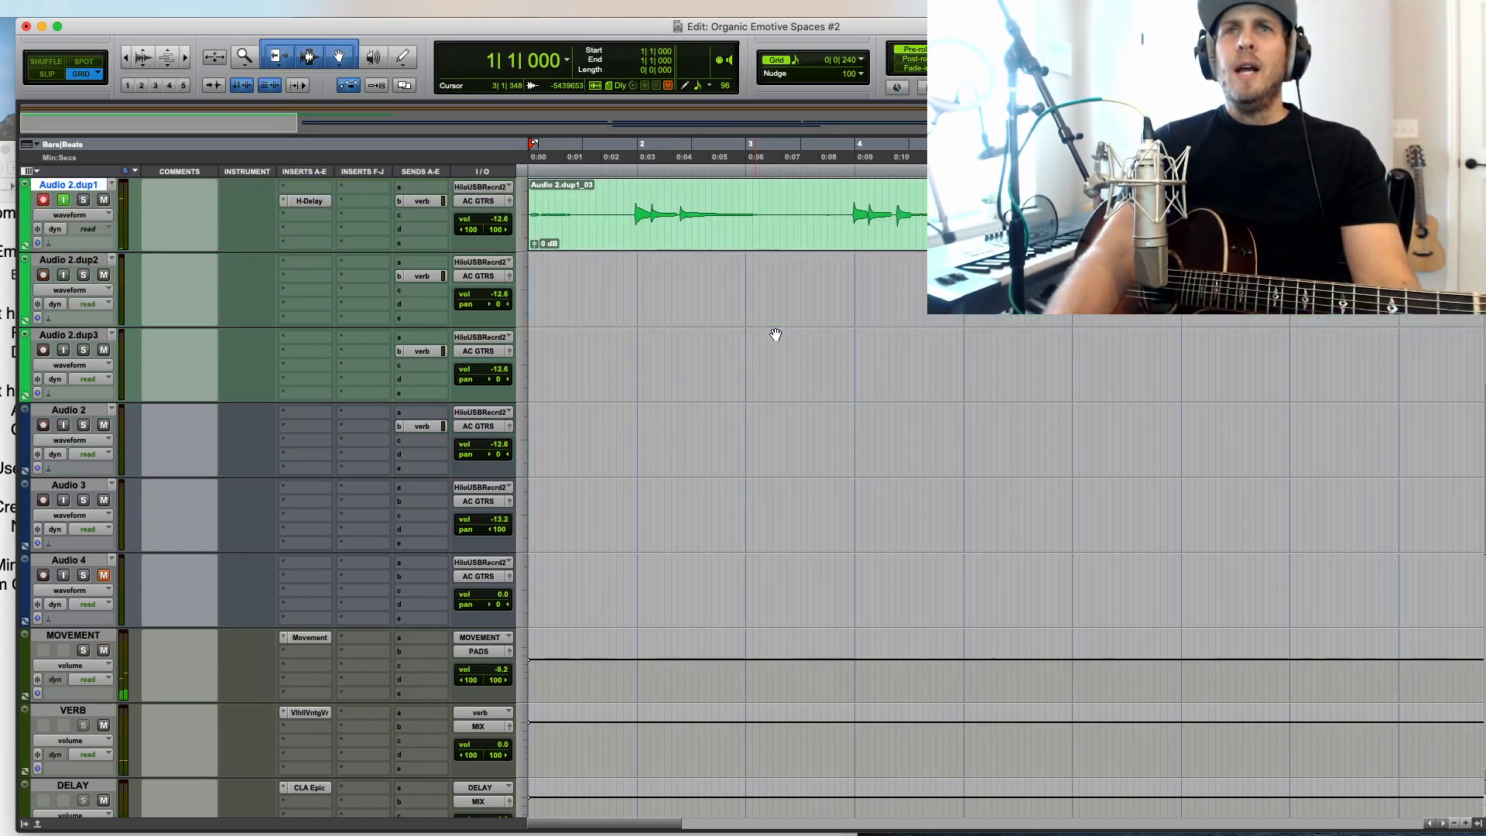
{"action": "scroll", "coordinate": [776, 334], "scroll_direction": "up", "scroll_amount": 5}
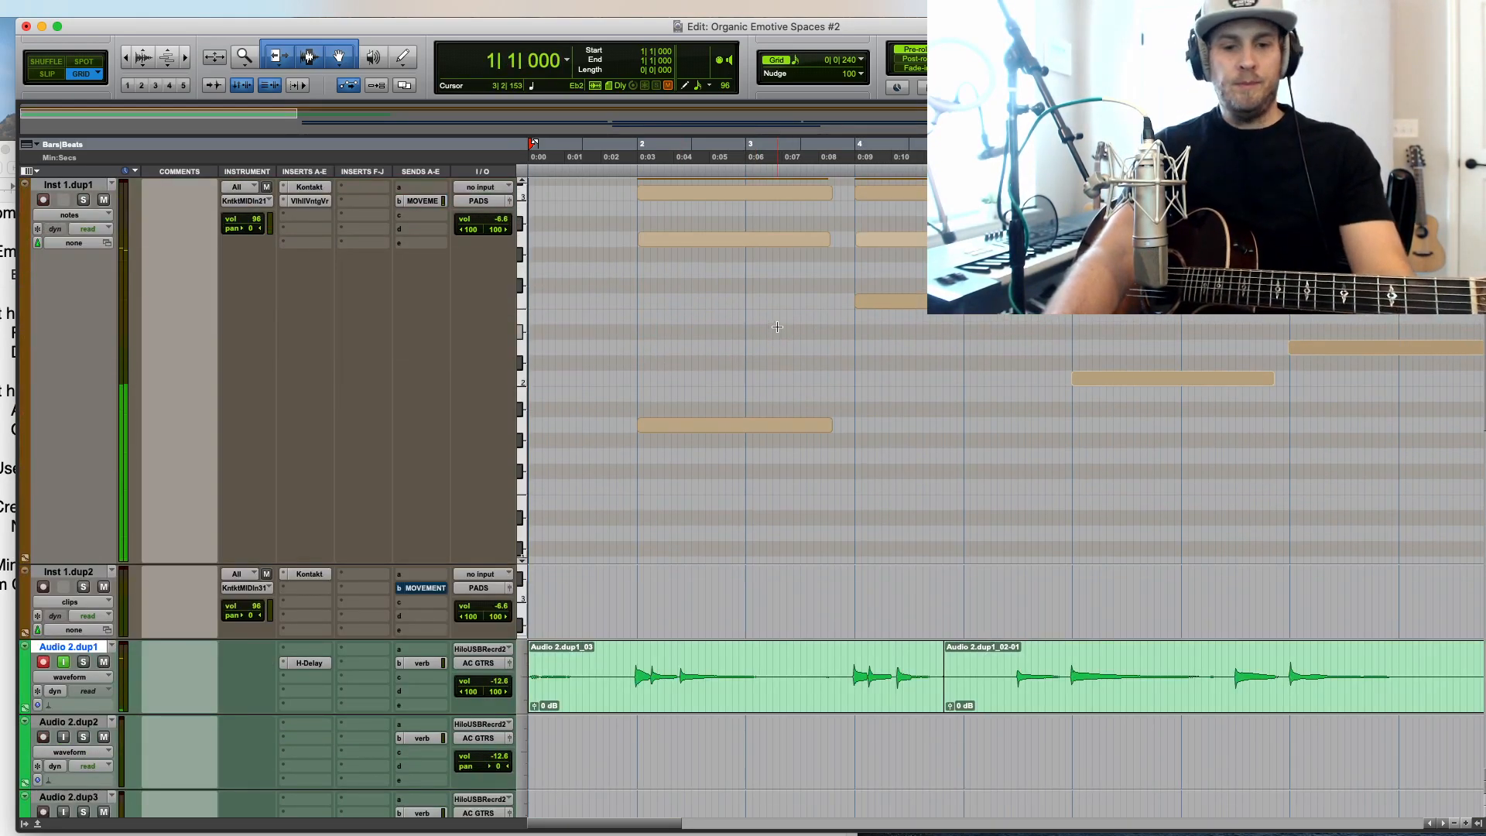
{"action": "key", "text": "t"}
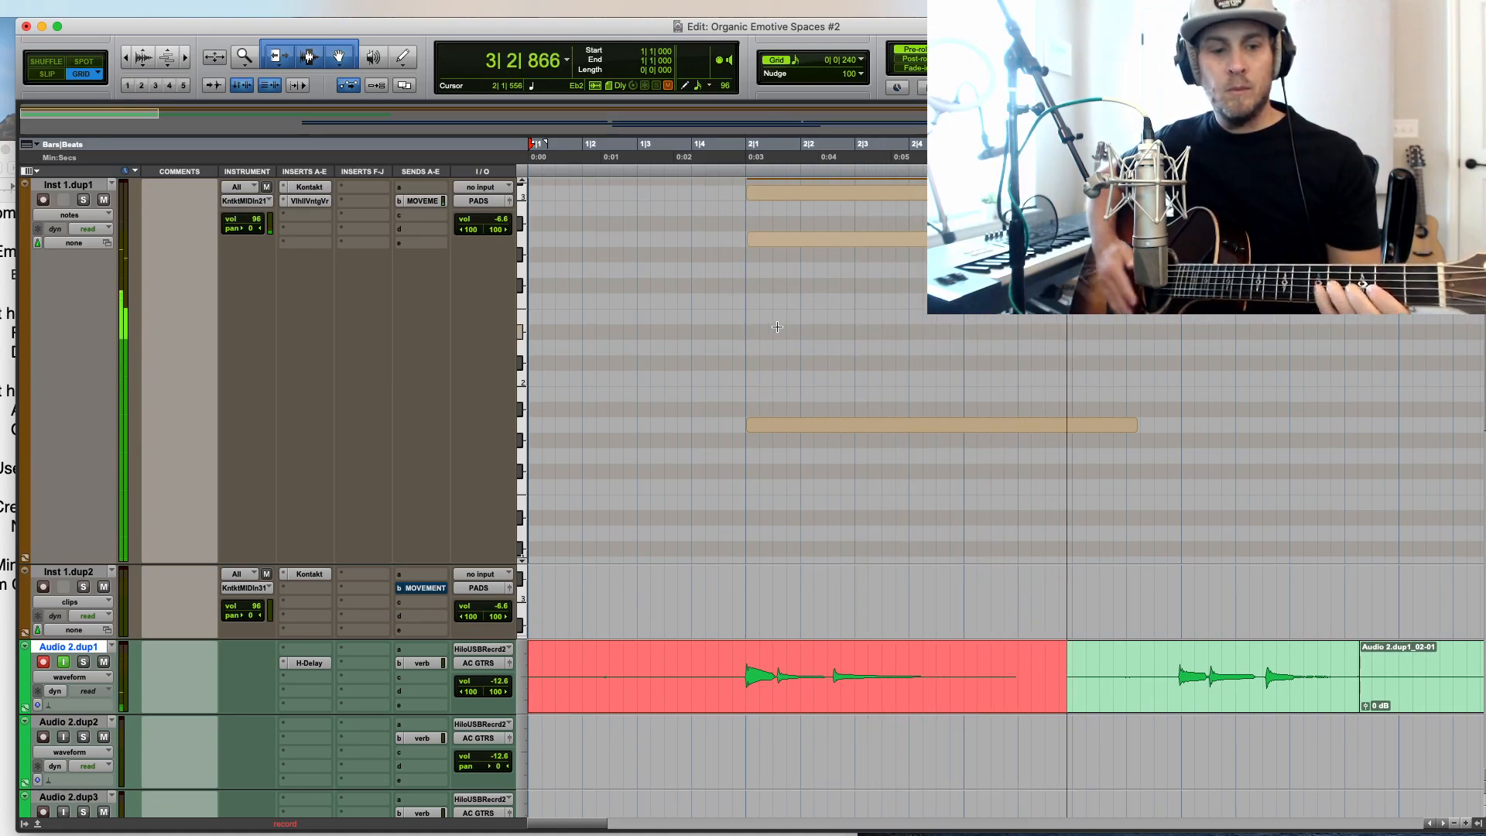
{"action": "key", "text": "space"}
Step: Record a full guitar take on Audio 2.dup1 from bar 1 to about bar 18
{"action": "key", "text": "super+space"}
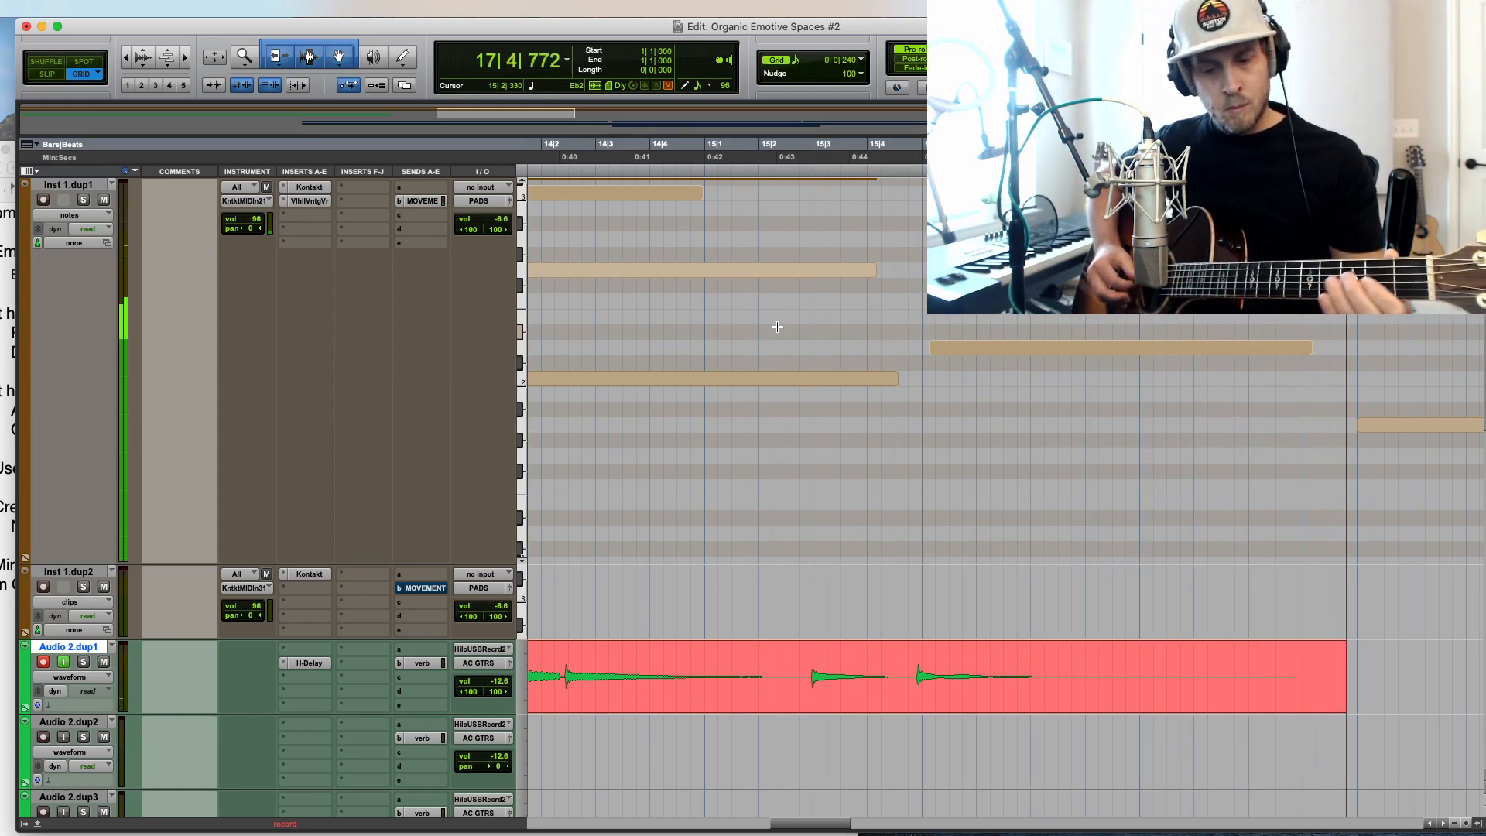
{"action": "key", "text": "r"}
{"action": "key", "text": "r"}
{"action": "key", "text": "r"}
{"action": "key", "text": "space"}
{"action": "key", "text": "r"}
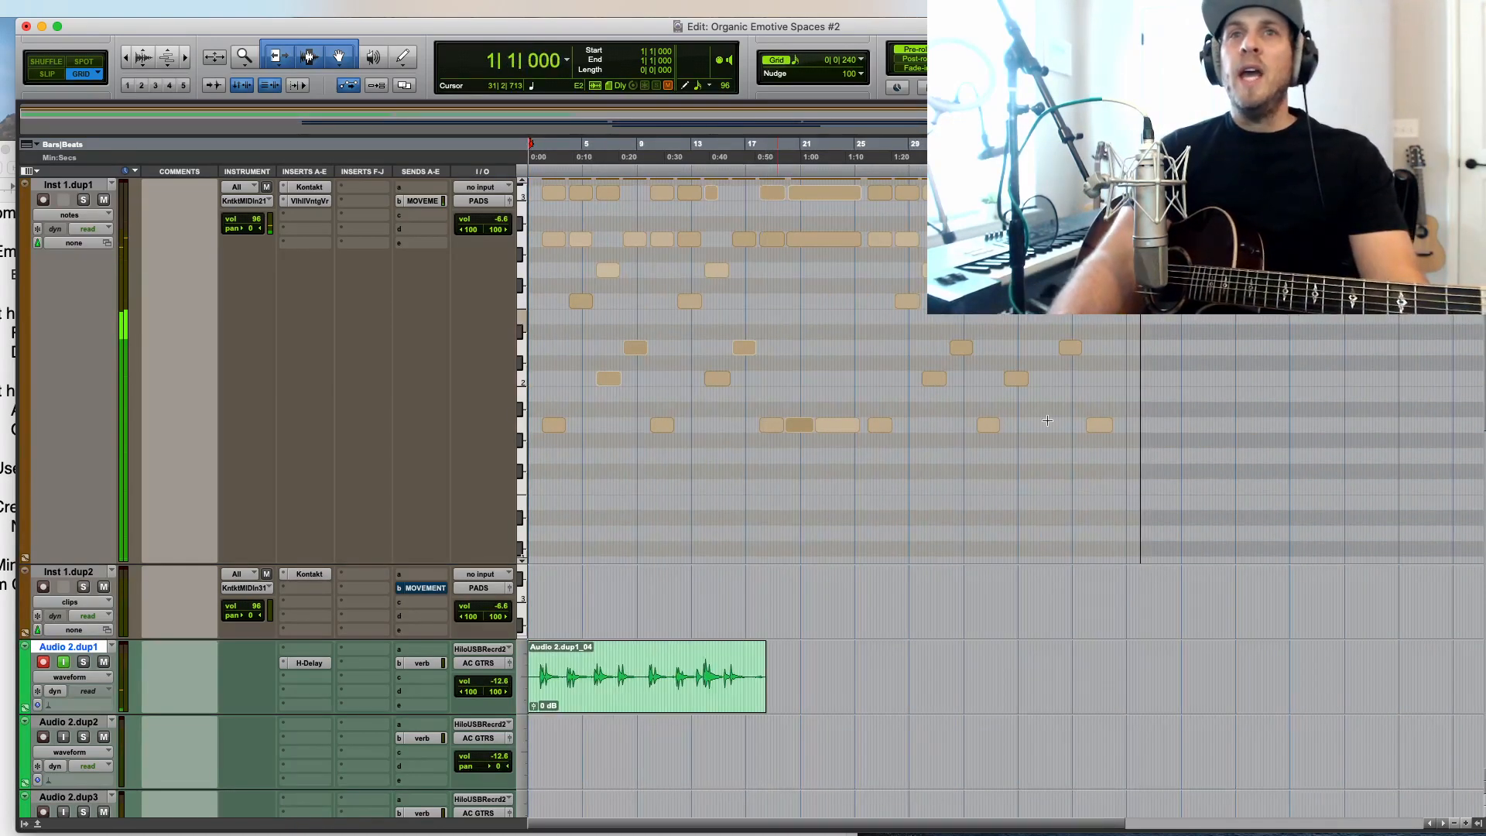
Step: Disarm Audio 2.dup1, copy its H-Delay insert to Audio 2.dup2, and arm that track for recording
{"action": "left_click", "coordinate": [622, 700]}
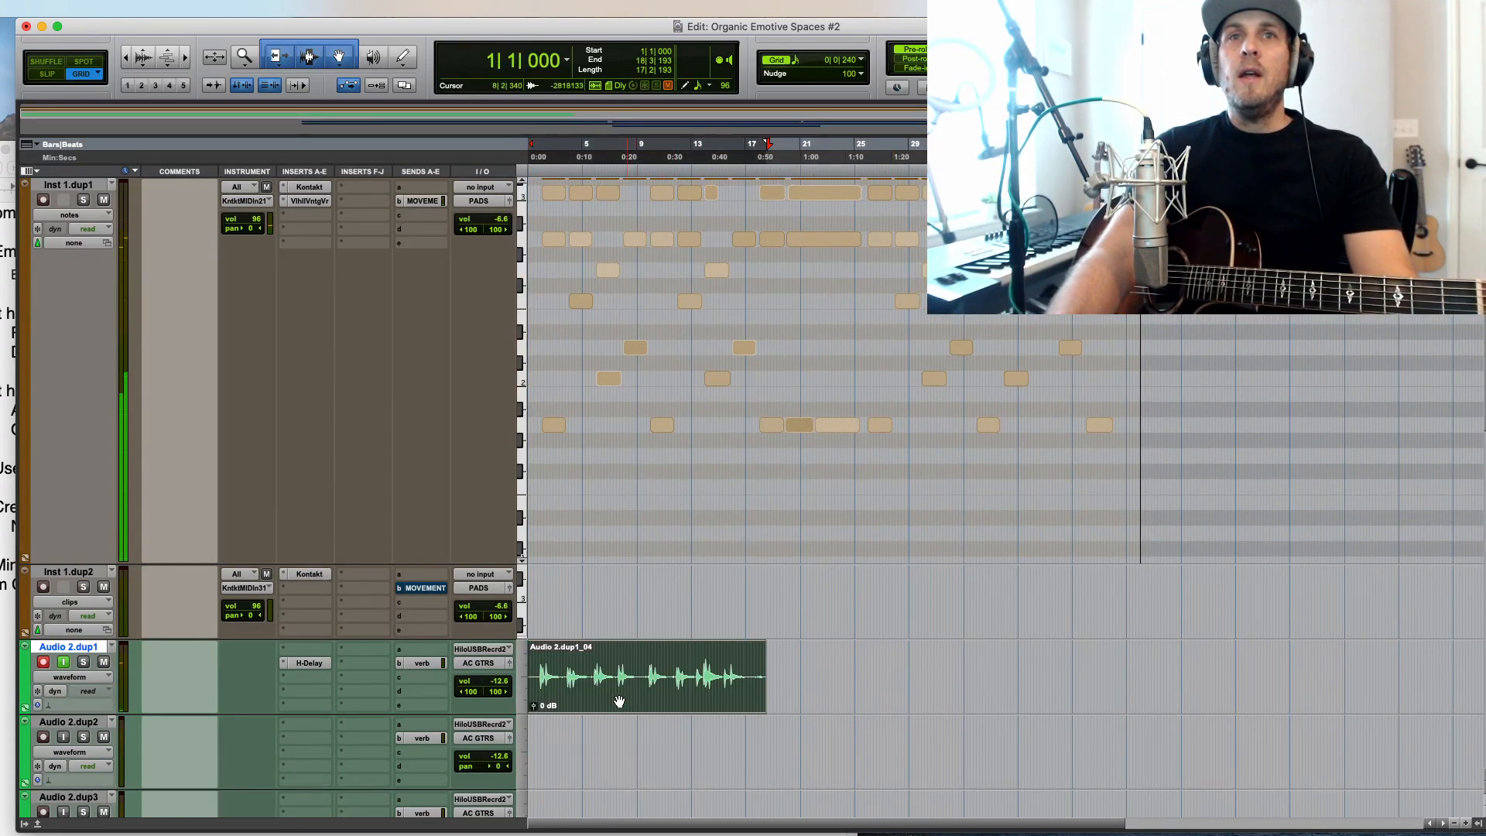
{"action": "scroll", "coordinate": [603, 703], "scroll_direction": "down", "scroll_amount": 5}
{"action": "left_click", "coordinate": [654, 354]}
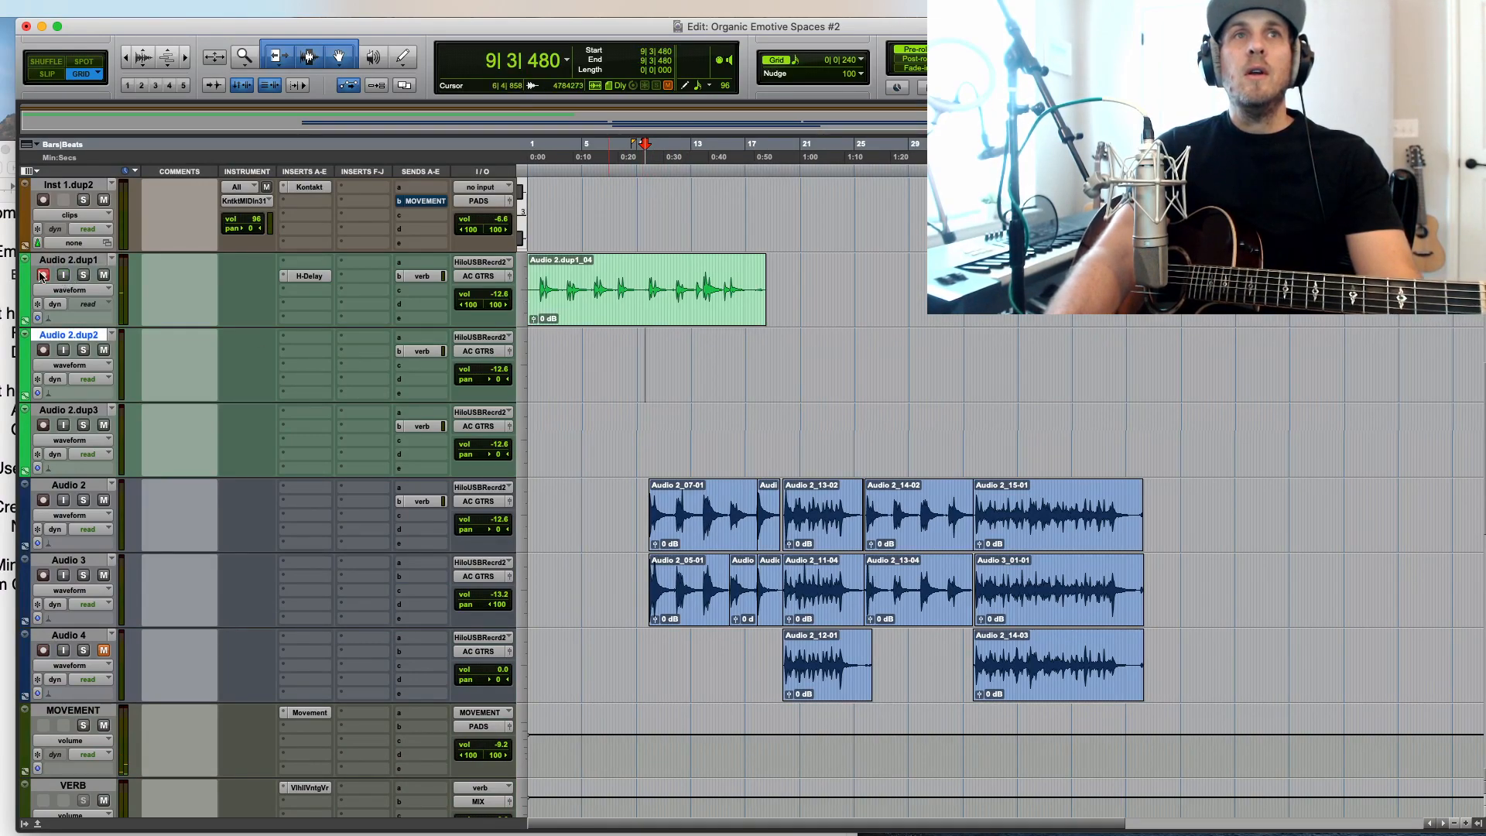
{"action": "key", "text": "Return"}
{"action": "key", "text": "super+space"}
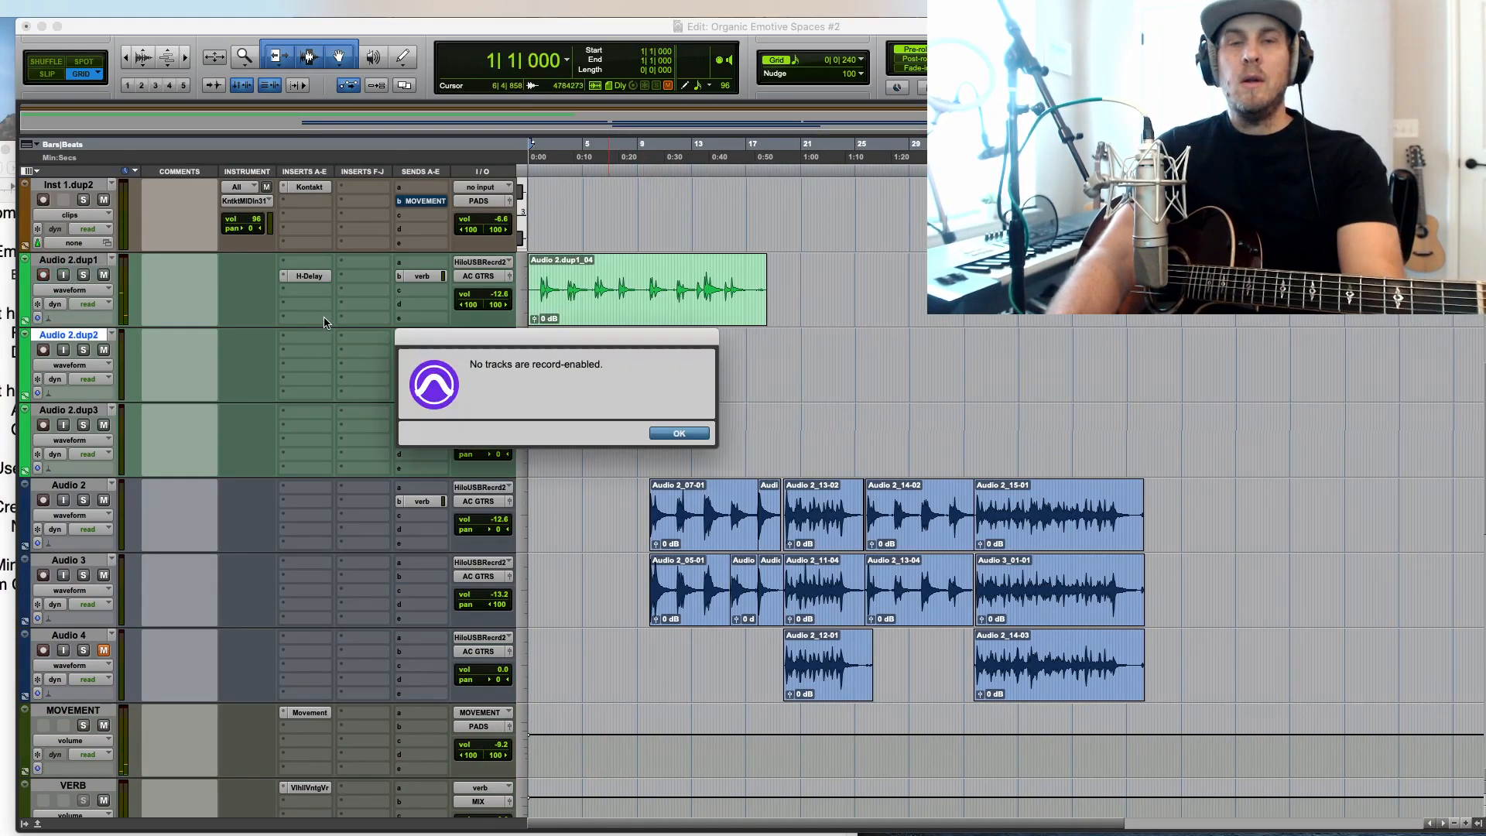
{"action": "left_click", "coordinate": [677, 434]}
{"action": "left_click_drag", "start_coordinate": [319, 359], "coordinate": [318, 358]}
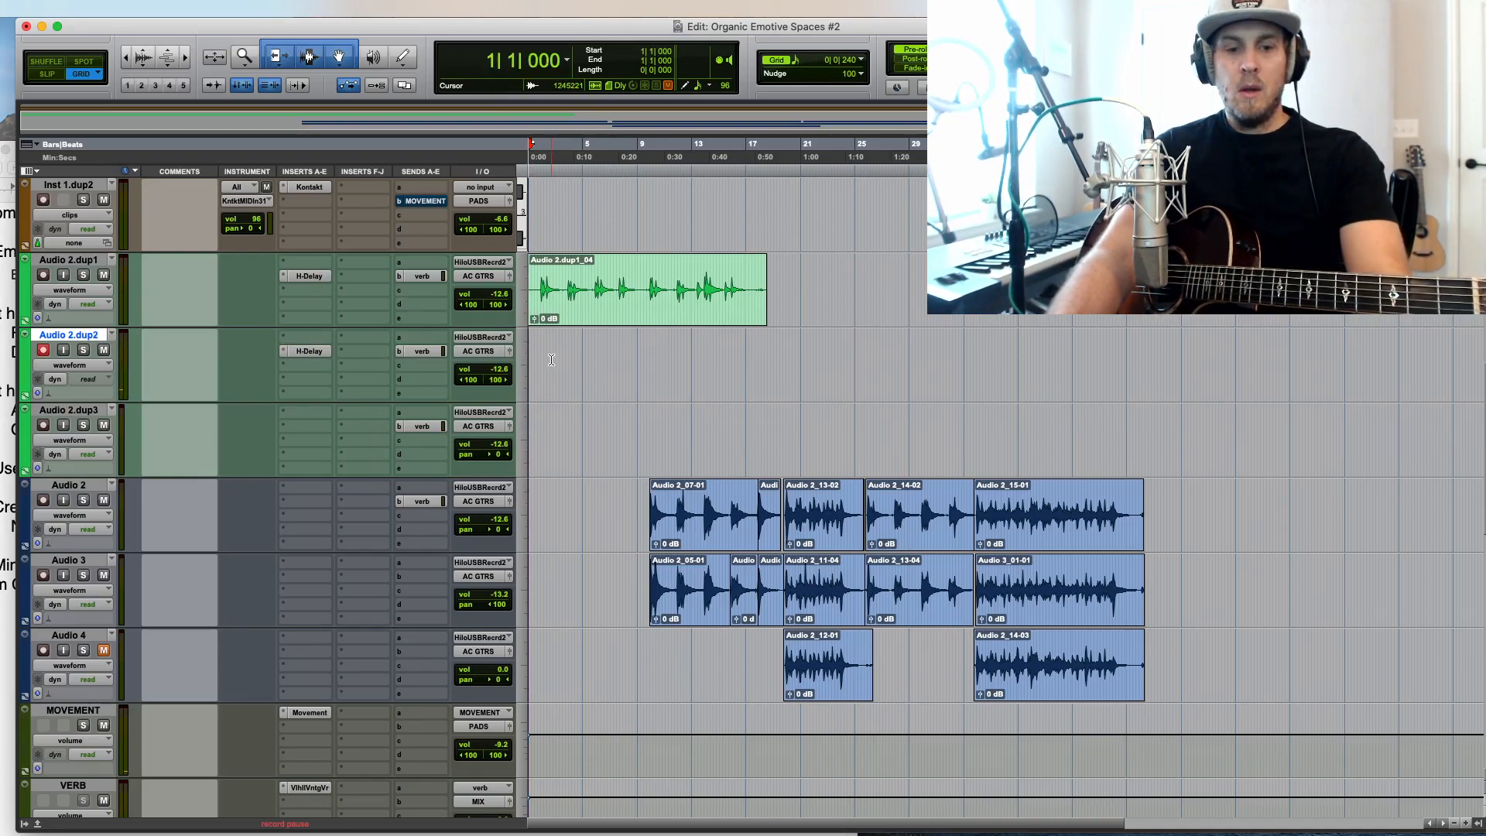
Step: Record a trial guitar take on Audio 2.dup2 from bar 1 to about bar 11, and delete its clip
{"action": "key", "text": "super+space"}
{"action": "key", "text": "super+bracketright"}
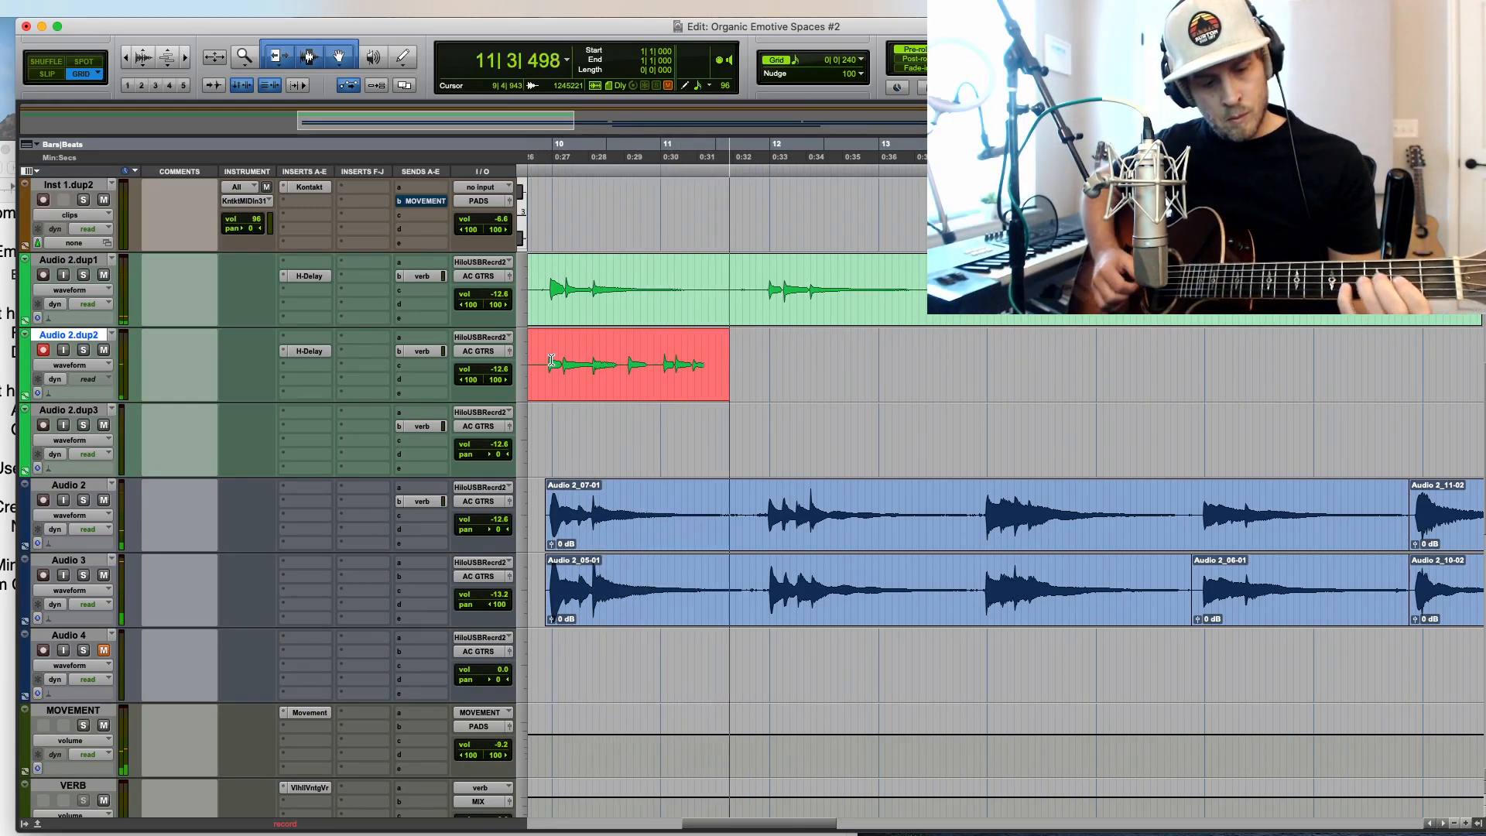
{"action": "key", "text": "space"}
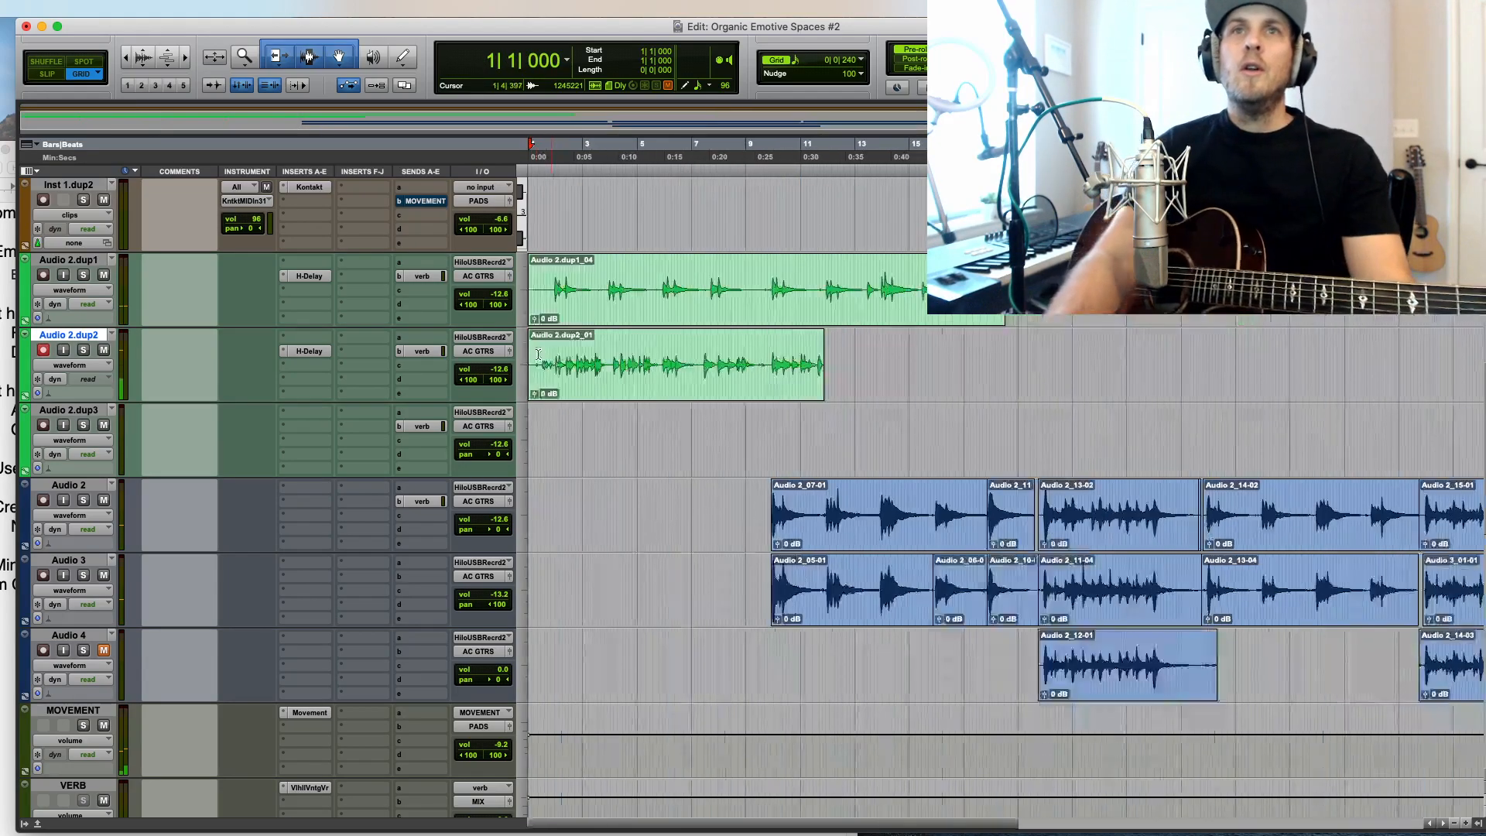
{"action": "left_click", "coordinate": [737, 383]}
{"action": "key", "text": "BackSpace"}
Step: Record guitar on Audio 2.dup2 from 9|4|000 to about bar 13, and re-record it from 11|4|720 to about bar 17
{"action": "left_click", "coordinate": [765, 337]}
{"action": "key", "text": "super+space"}
{"action": "key", "text": "t"}
{"action": "key", "text": "t"}
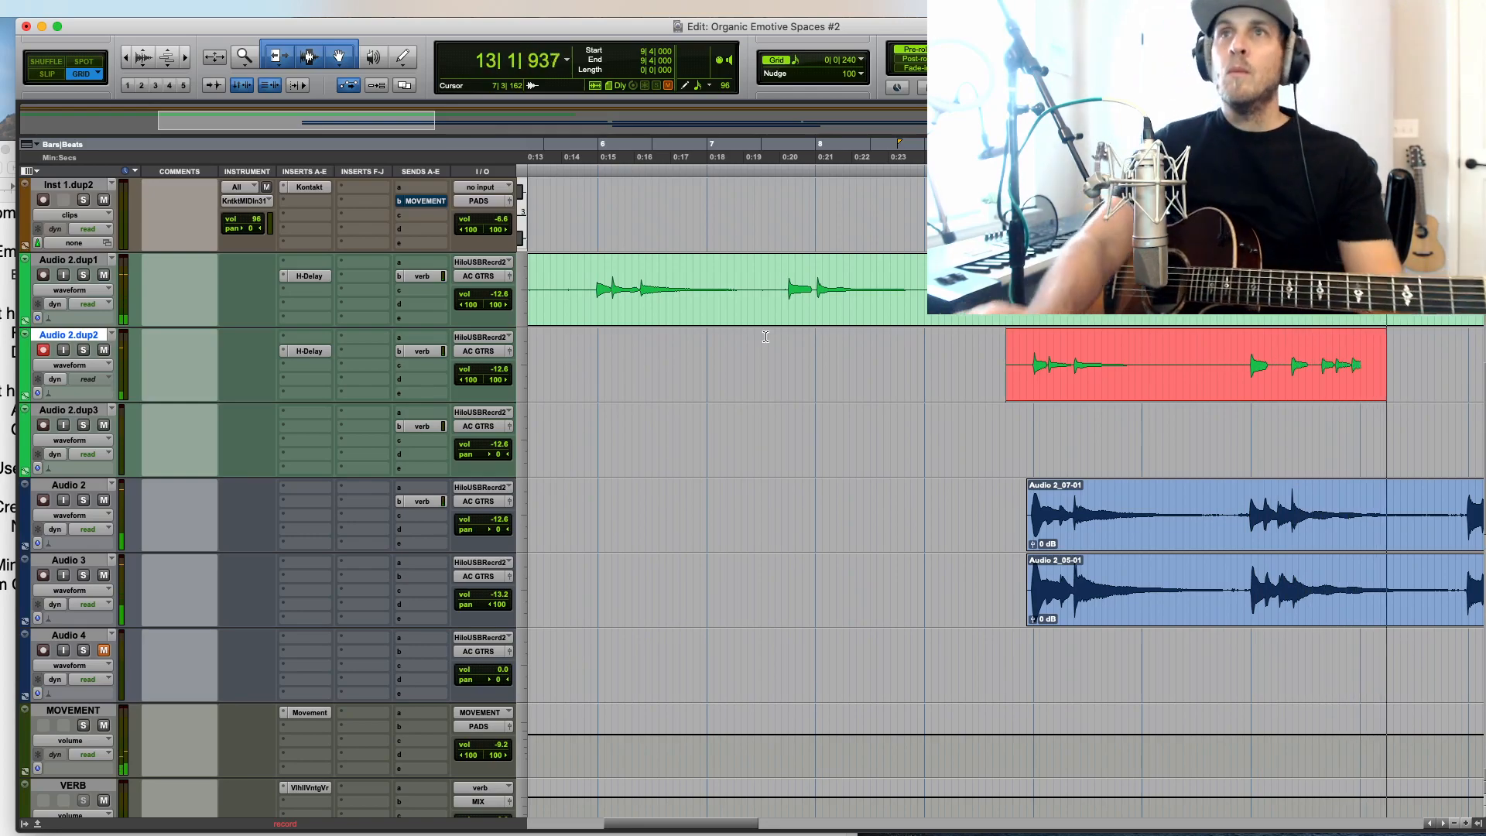
{"action": "key", "text": "space"}
{"action": "key", "text": "space"}
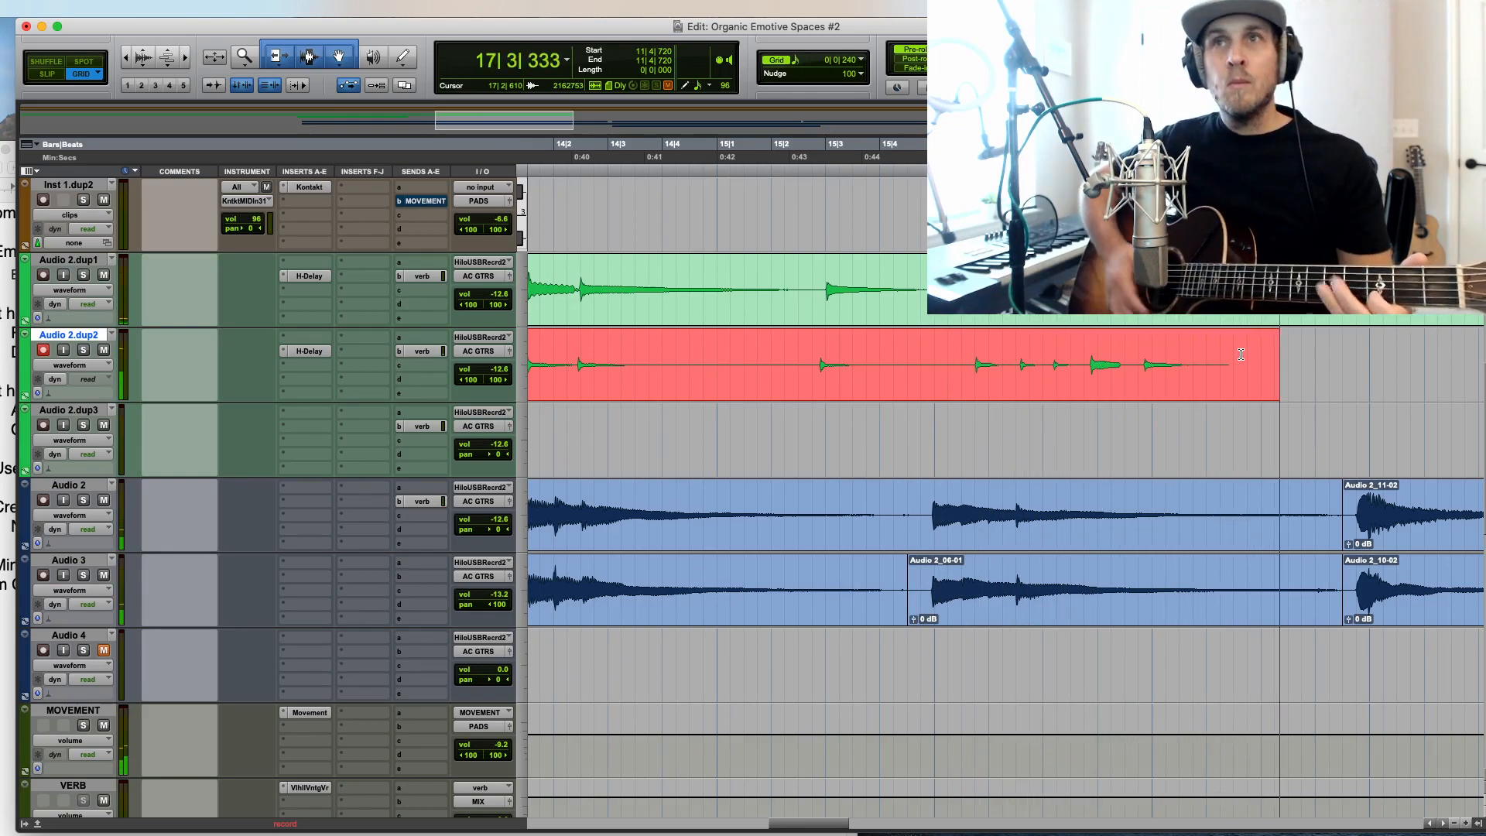
{"action": "key", "text": "space"}
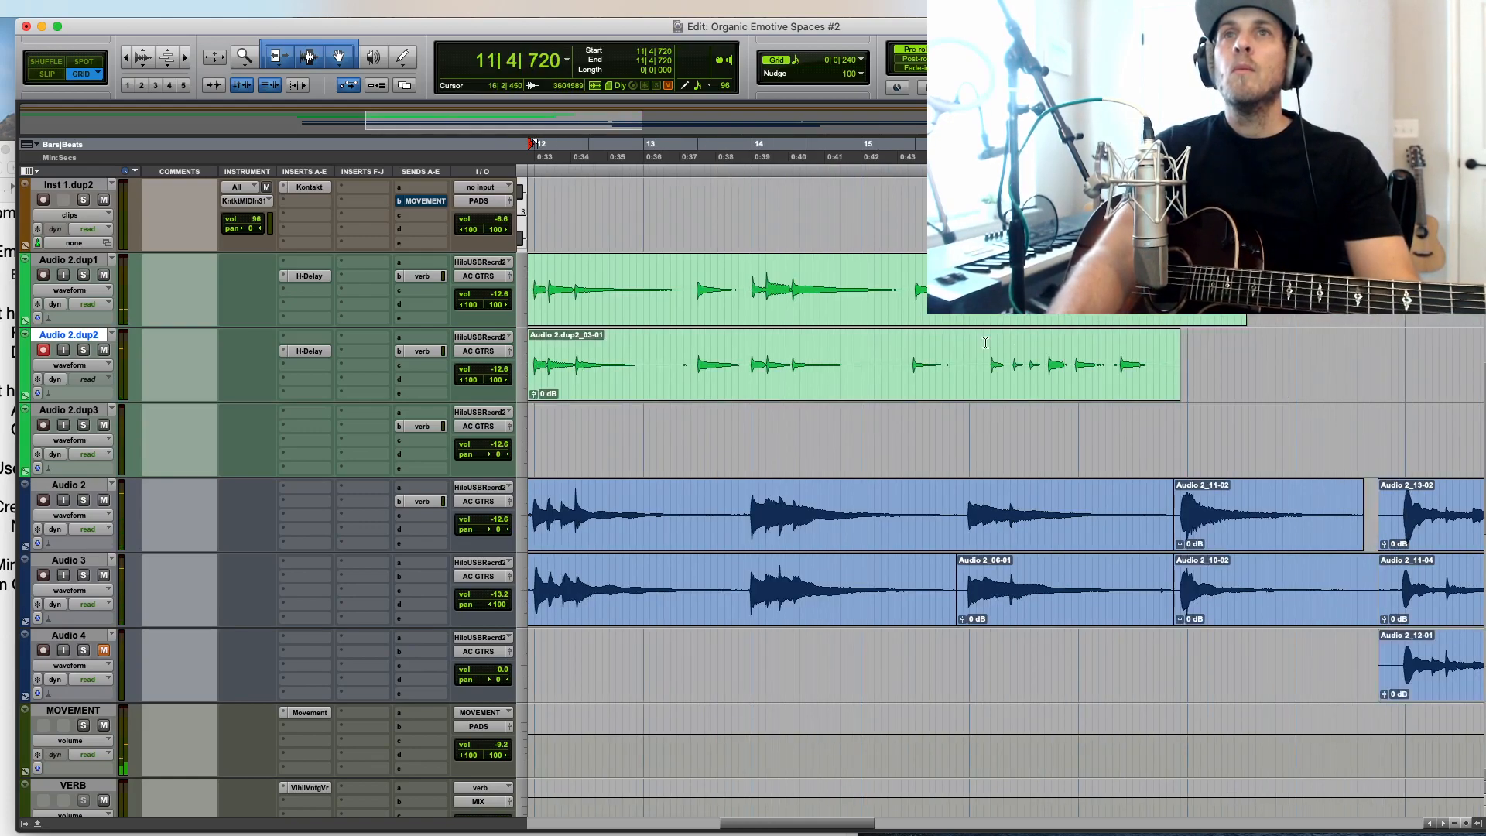
Step: Record a replacement ending on Audio 2.dup2 from 15|4|720 to just past bar 18
{"action": "key", "text": "super+space"}
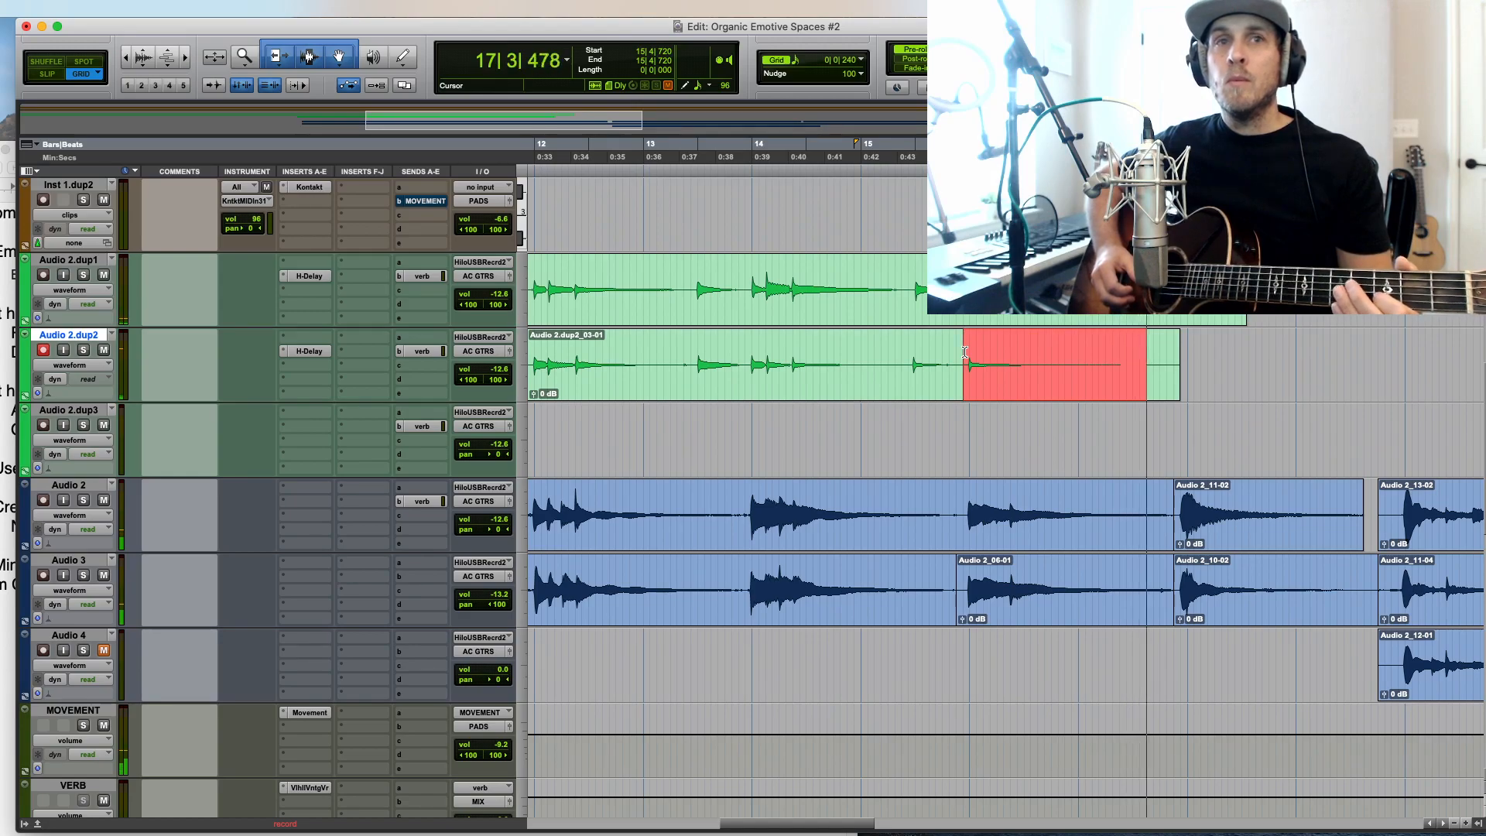
{"action": "key", "text": "r"}
{"action": "key", "text": "r"}
{"action": "key", "text": "r"}
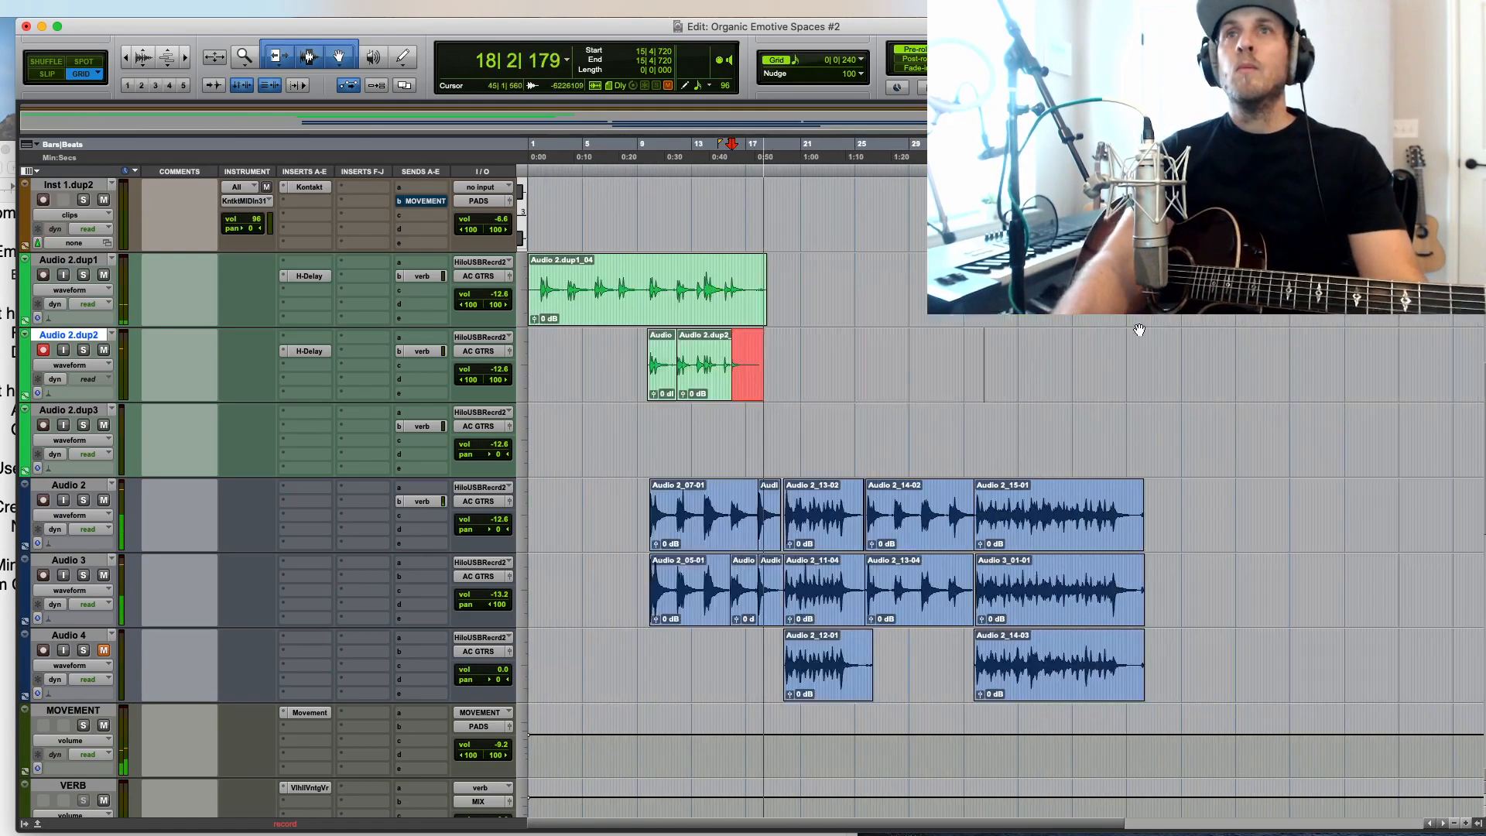
{"action": "key", "text": "space"}
Step: Try a guitar take on Audio 2.dup2 from 24|4|000 to about bar 44, and undo the recording
{"action": "scroll", "coordinate": [917, 276], "scroll_direction": "up", "scroll_amount": 10}
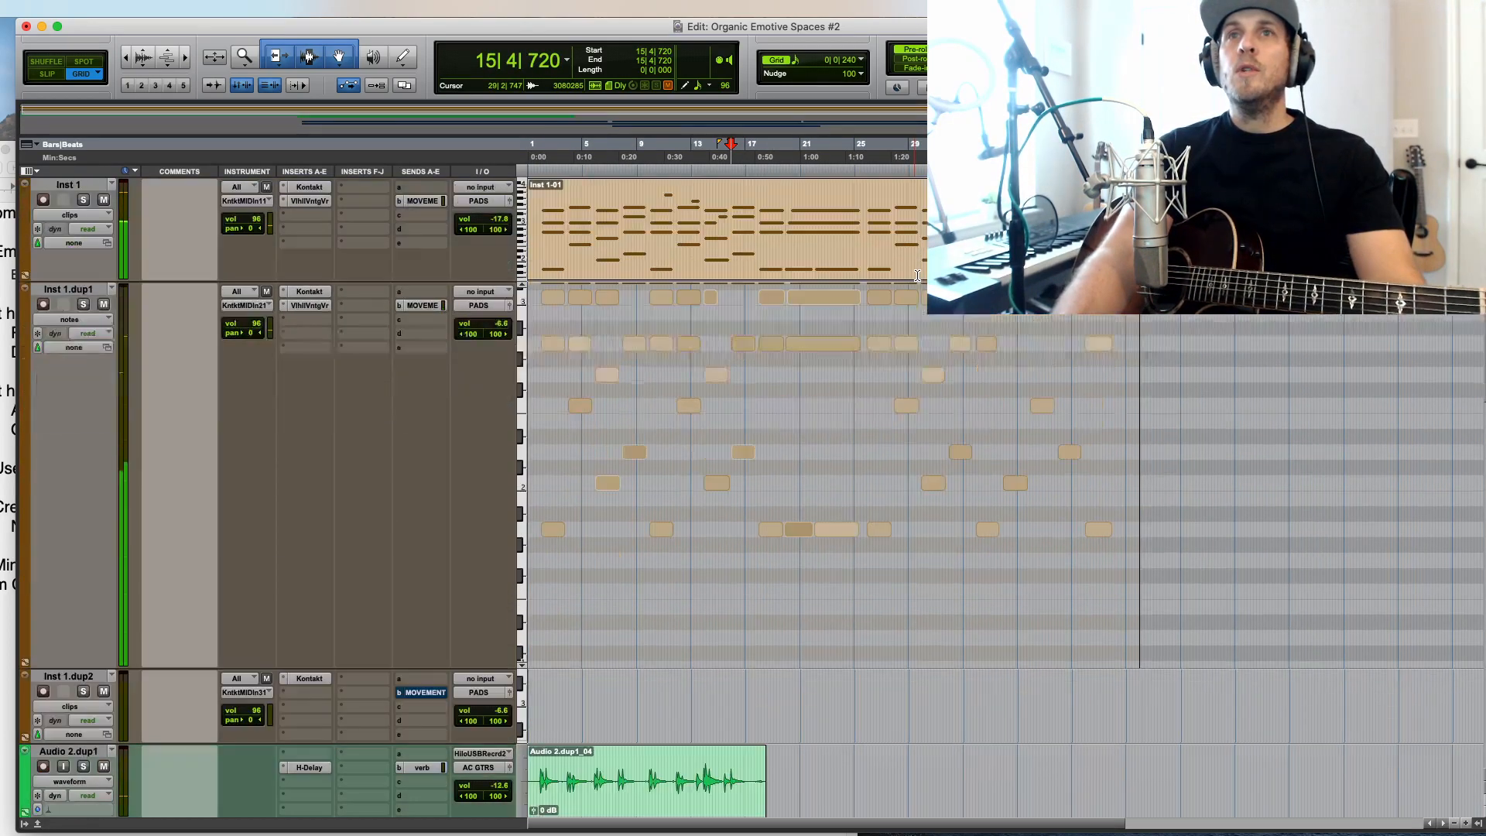
{"action": "scroll", "coordinate": [918, 511], "scroll_direction": "down", "scroll_amount": 3}
{"action": "left_click", "coordinate": [895, 656]}
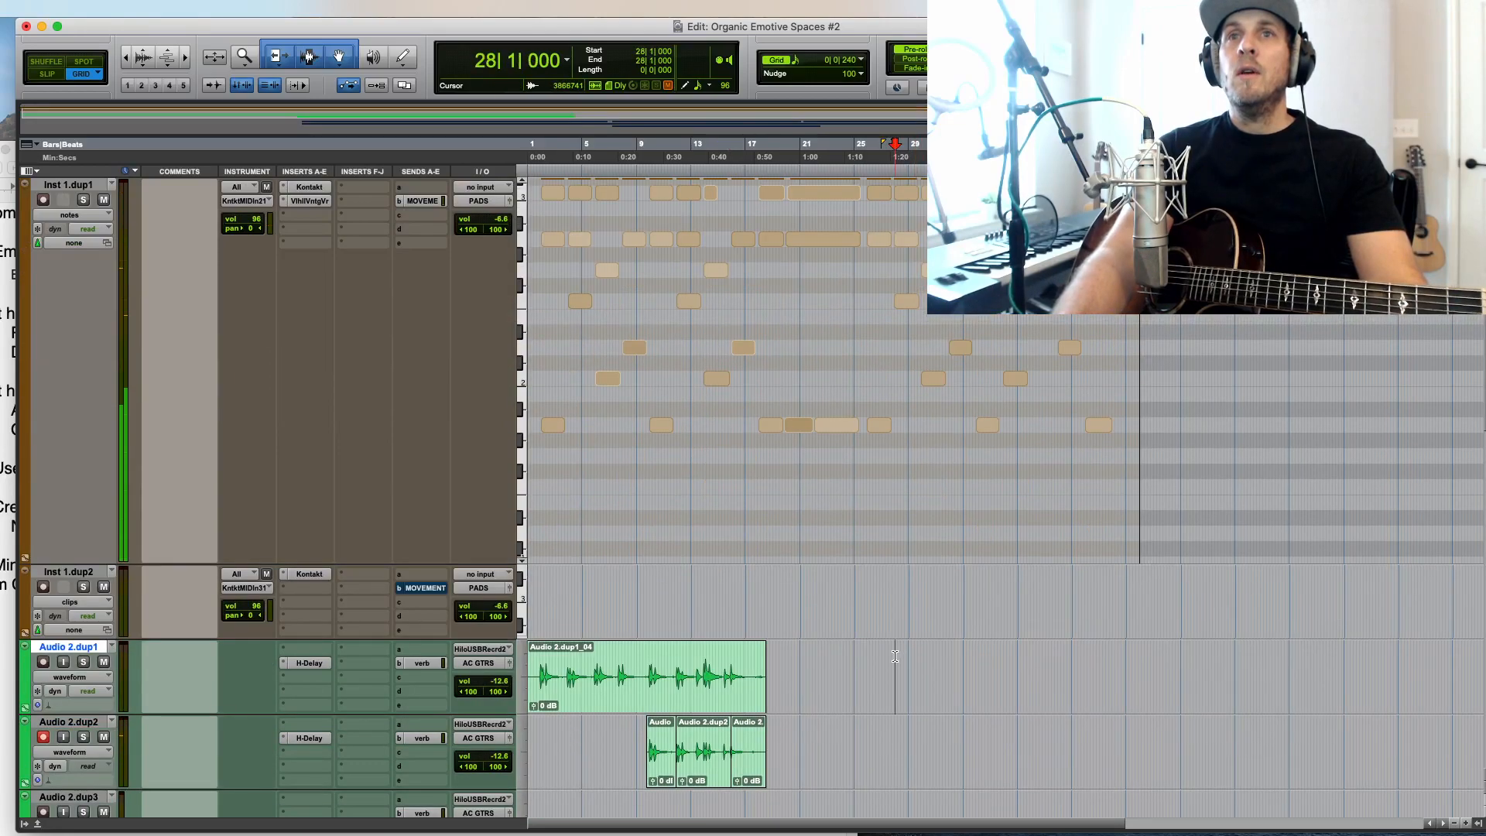
{"action": "key", "text": "t"}
{"action": "left_click", "coordinate": [916, 653]}
{"action": "key", "text": "super+space"}
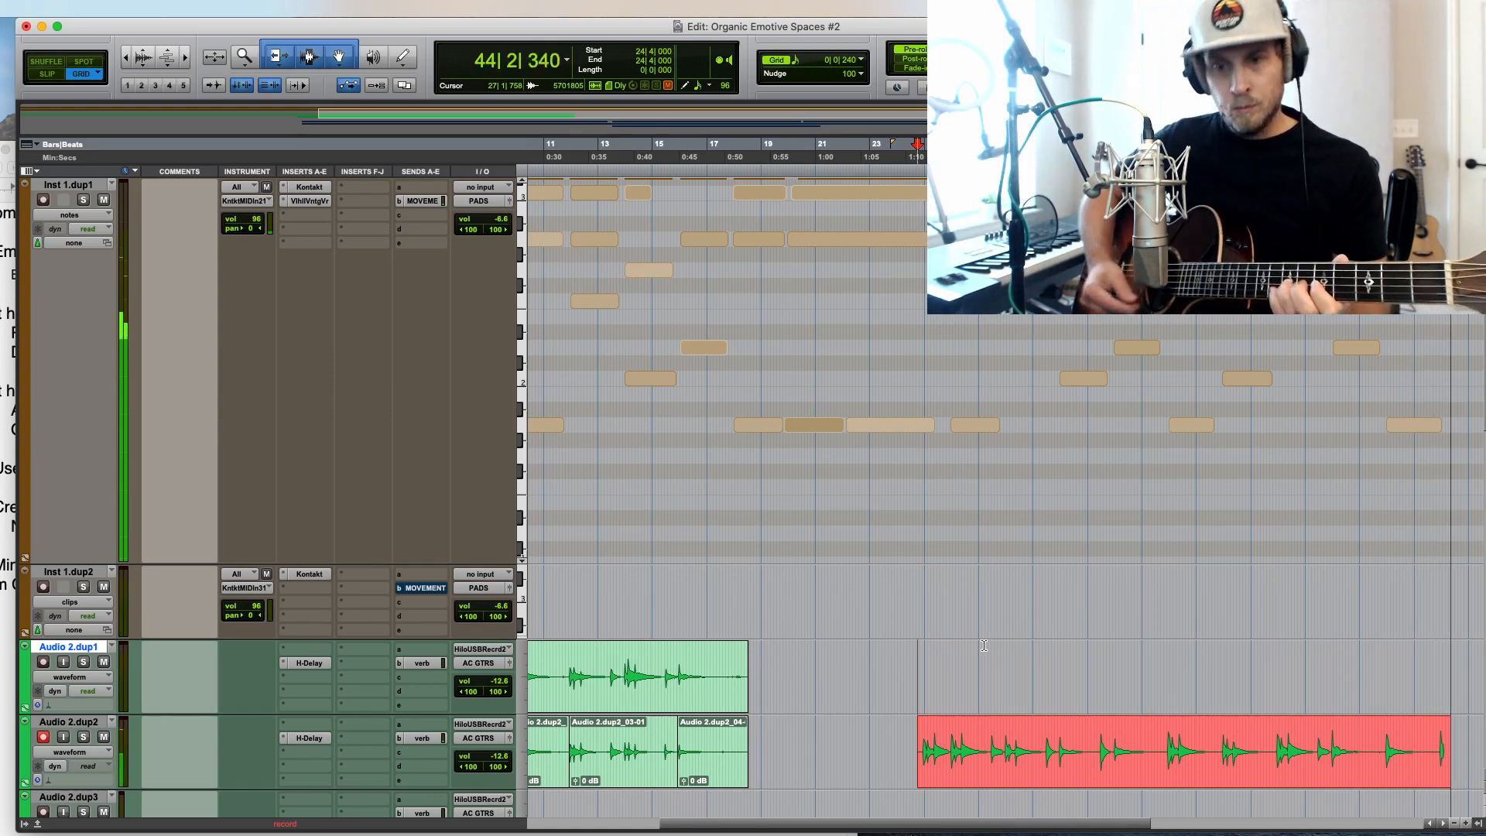
{"action": "key", "text": "space"}
{"action": "key", "text": "super+z"}
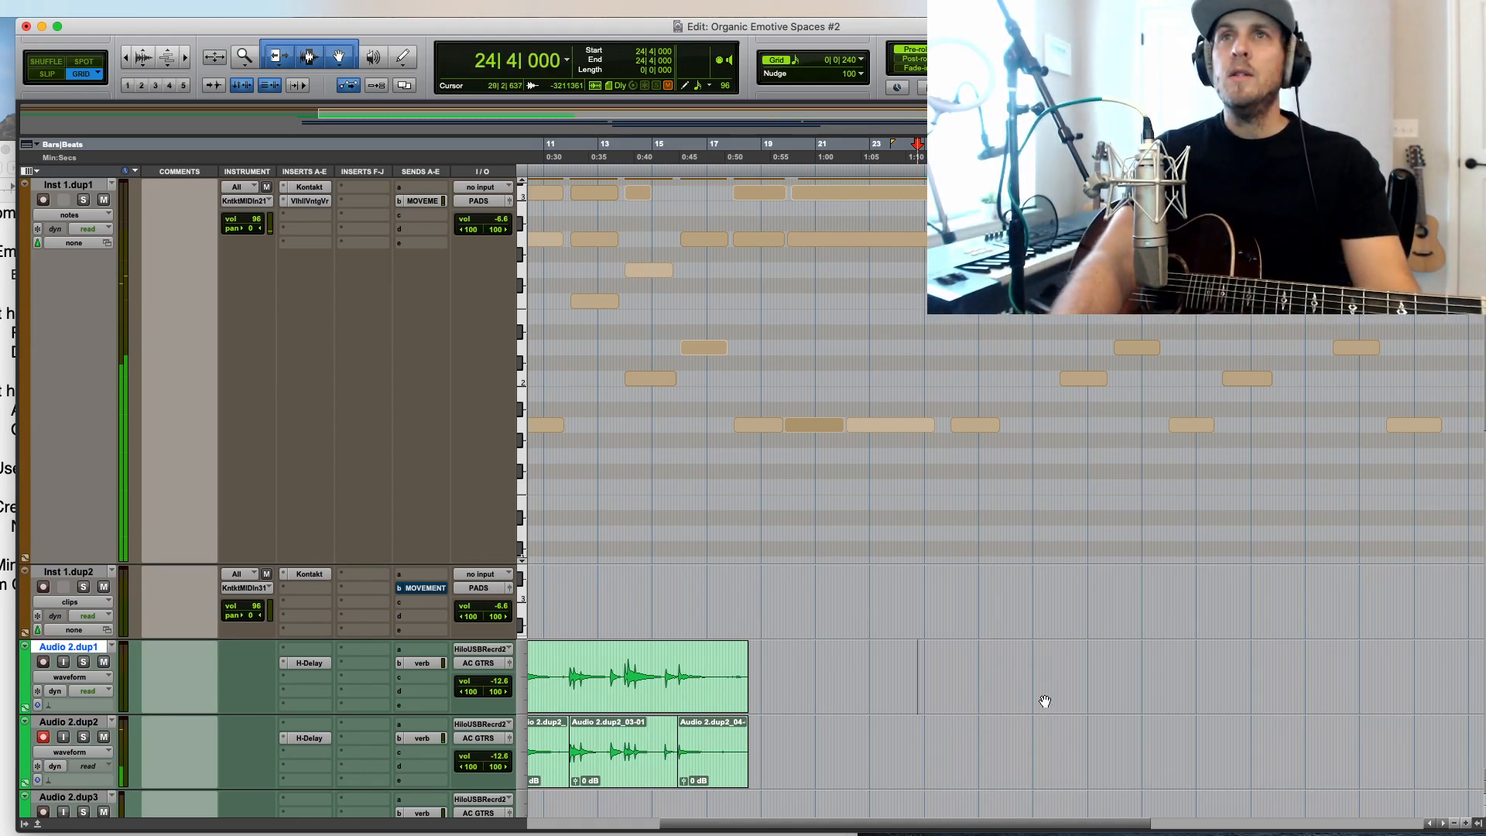
Step: Record a new guitar take on Audio 2.dup2 from 25|4|240 to about bar 43
{"action": "key", "text": "super+bracketright"}
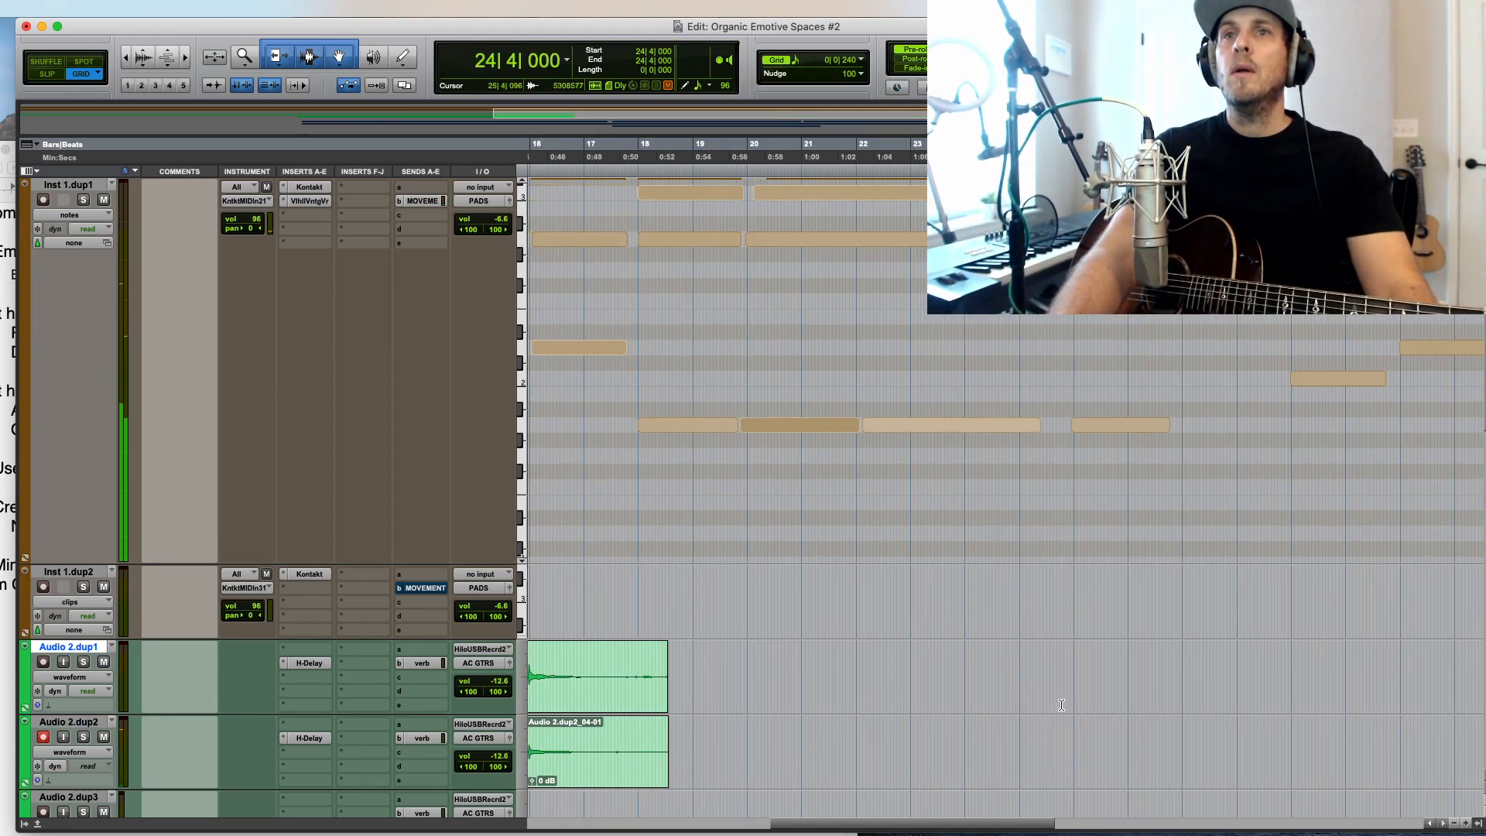
{"action": "key", "text": "space"}
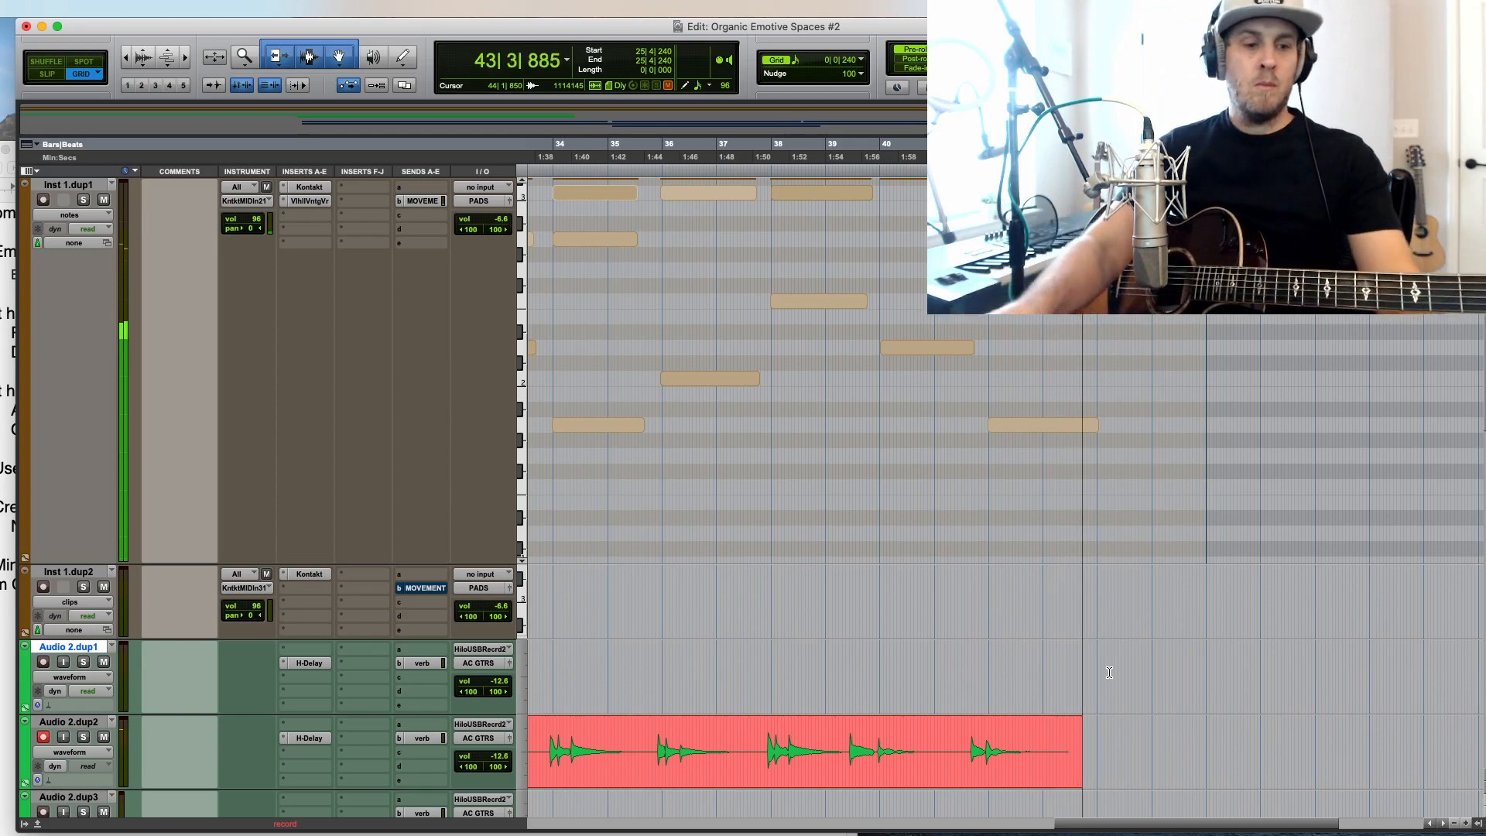
{"action": "key", "text": "r"}
{"action": "key", "text": "space"}
Step: Place the playback position at 33|4|480 on Audio 2.dup3 and play the session from there
{"action": "scroll", "coordinate": [1023, 690], "scroll_direction": "down", "scroll_amount": 5}
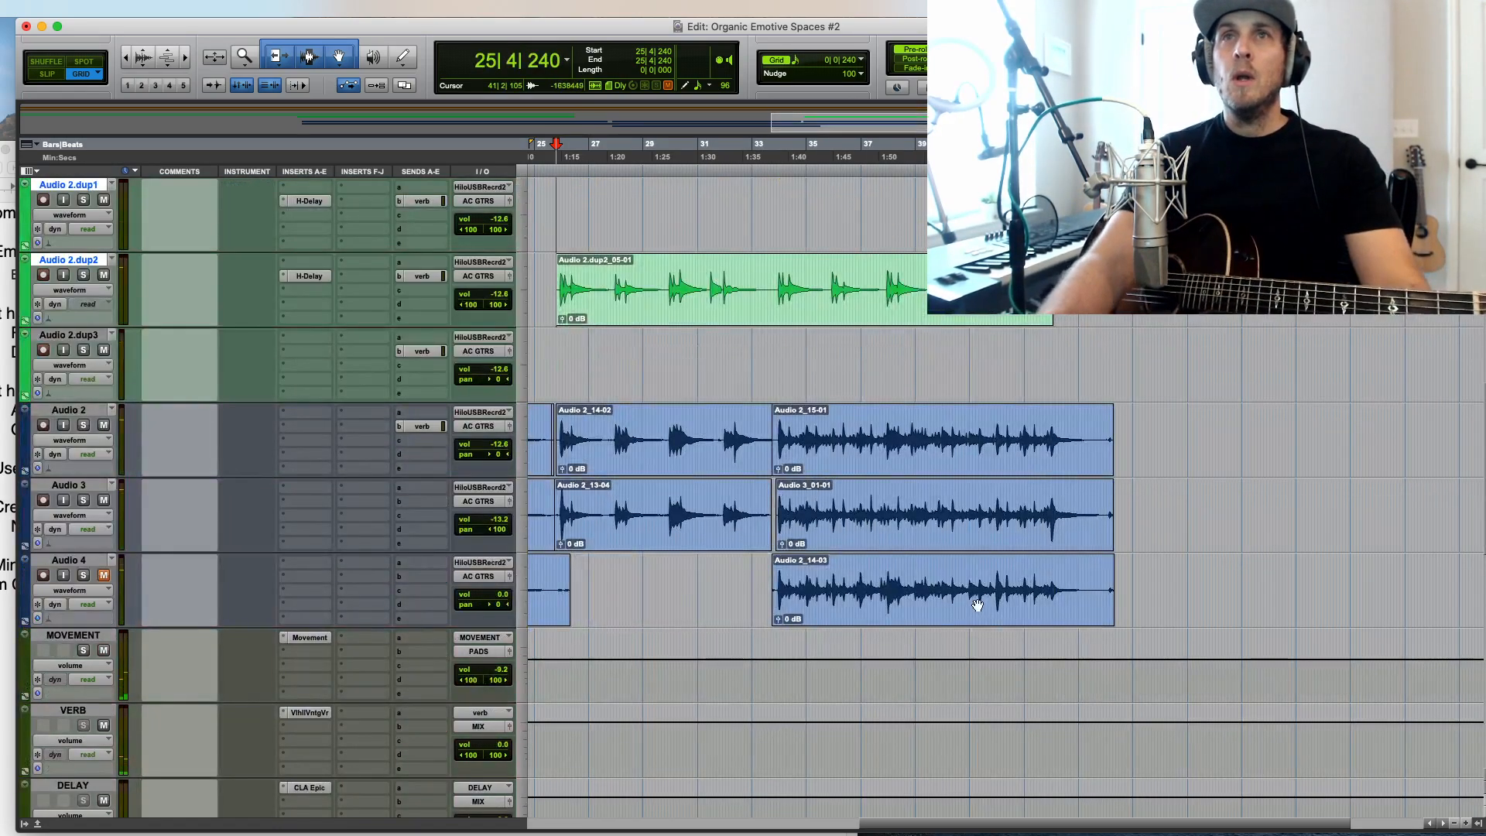
{"action": "scroll", "coordinate": [978, 606], "scroll_direction": "up", "scroll_amount": 1}
{"action": "key", "text": "r"}
{"action": "left_click", "coordinate": [785, 423]}
{"action": "key", "text": "t"}
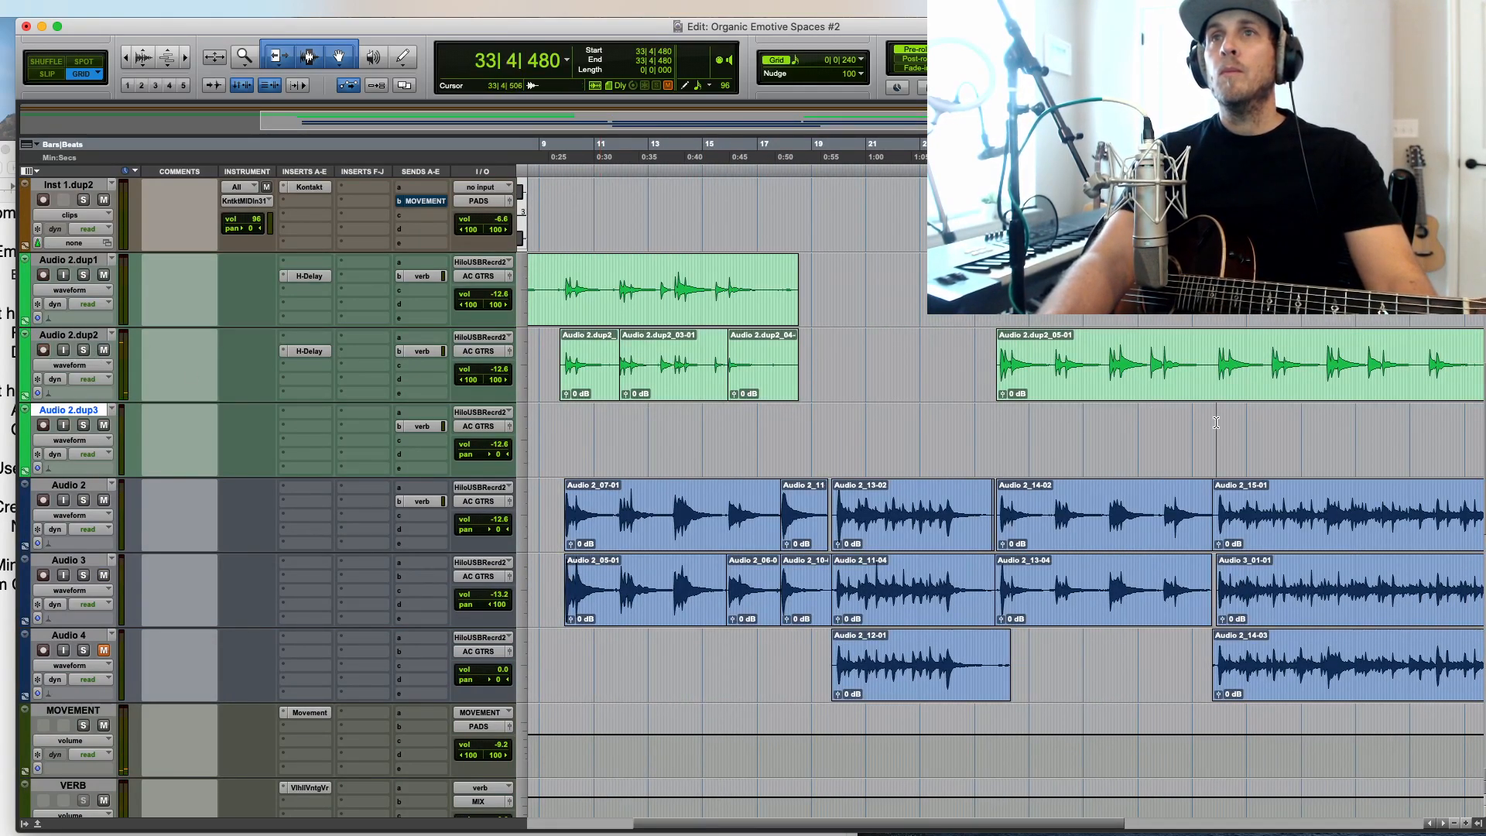
{"action": "key", "text": "space"}
Step: Solo the Inst 1.dup1 pad track while the session plays
{"action": "scroll", "coordinate": [994, 468], "scroll_direction": "up", "scroll_amount": 5}
{"action": "scroll", "coordinate": [997, 469], "scroll_direction": "down", "scroll_amount": 5}
{"action": "key", "text": "r"}
{"action": "key", "text": "t"}
{"action": "key", "text": "r"}
{"action": "left_click", "coordinate": [82, 501]}
{"action": "left_click", "coordinate": [83, 589]}
{"action": "left_click", "coordinate": [161, 542]}
{"action": "left_click", "coordinate": [83, 576]}
{"action": "scroll", "coordinate": [179, 545], "scroll_direction": "up", "scroll_amount": 5}
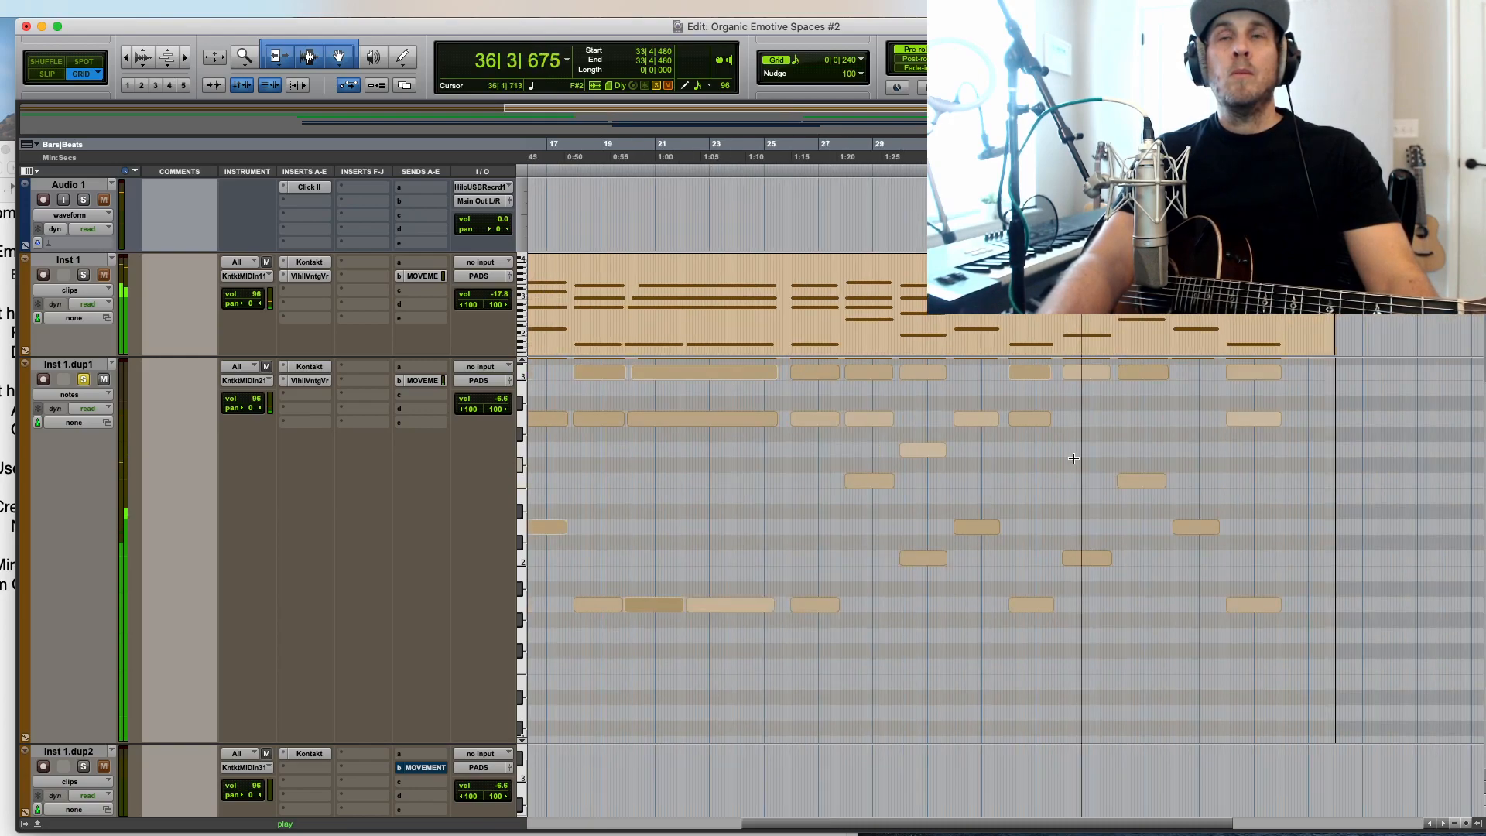
Step: Examine the pad notes on Inst 1.dup1 around bars 34 to 42, playing the session from 37|4|000
{"action": "key", "text": "t"}
{"action": "key", "text": "t"}
{"action": "key", "text": "r"}
{"action": "left_click", "coordinate": [1226, 442]}
{"action": "scroll", "coordinate": [1219, 440], "scroll_direction": "up", "scroll_amount": 5}
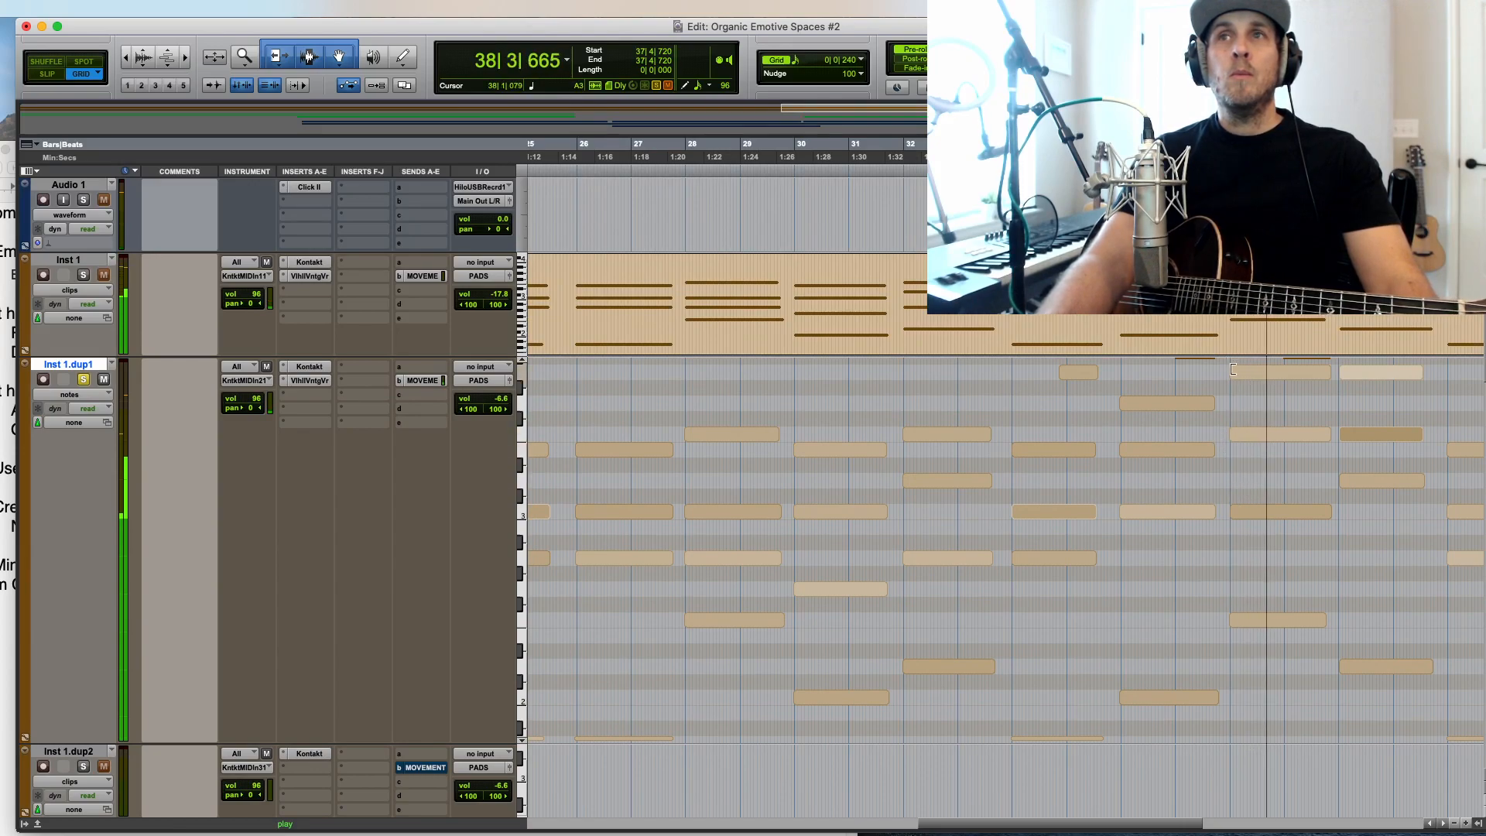
{"action": "left_click", "coordinate": [1266, 619]}
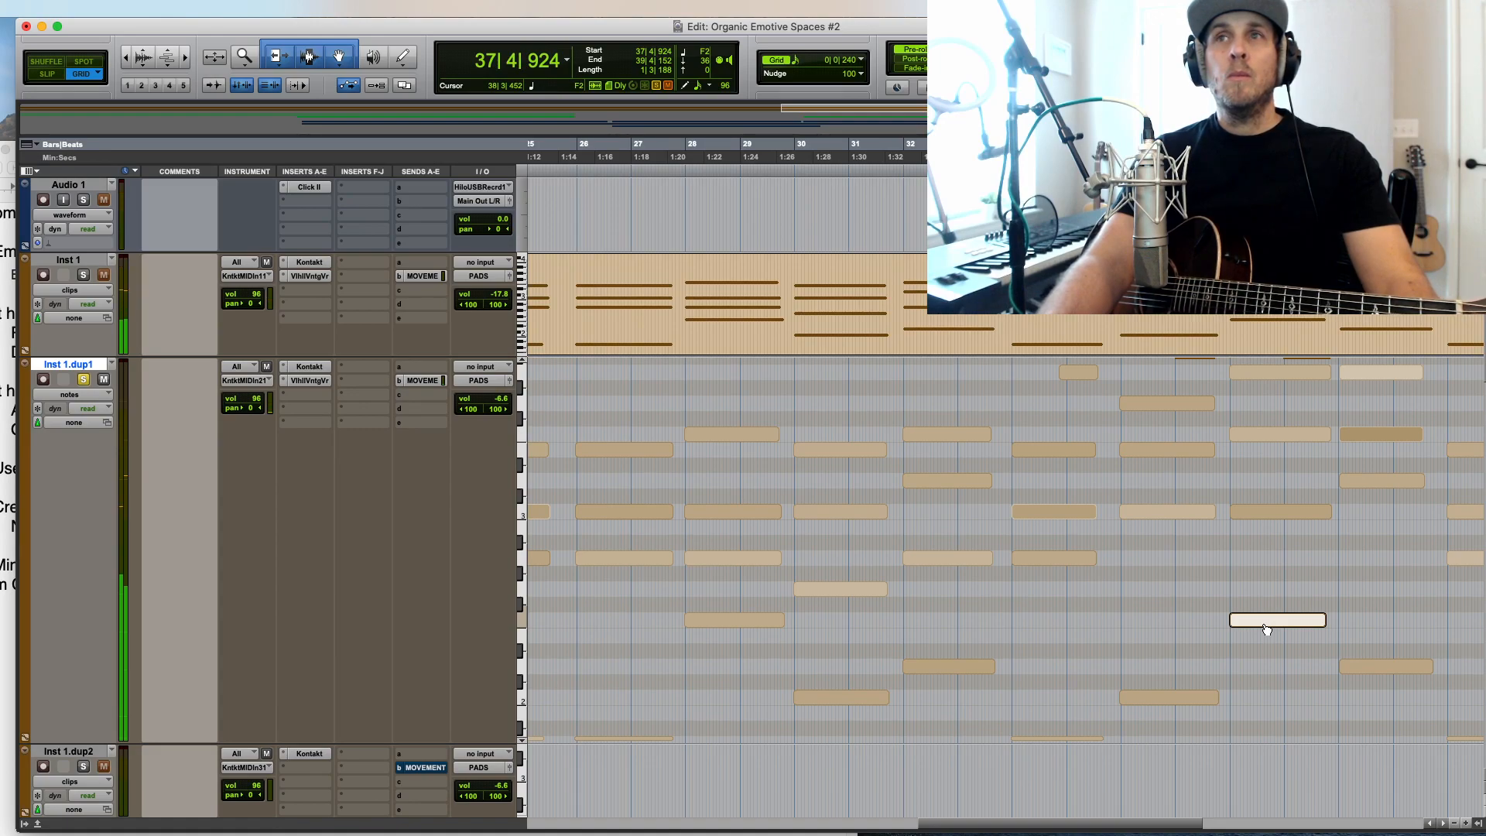
{"action": "left_click", "coordinate": [1217, 371]}
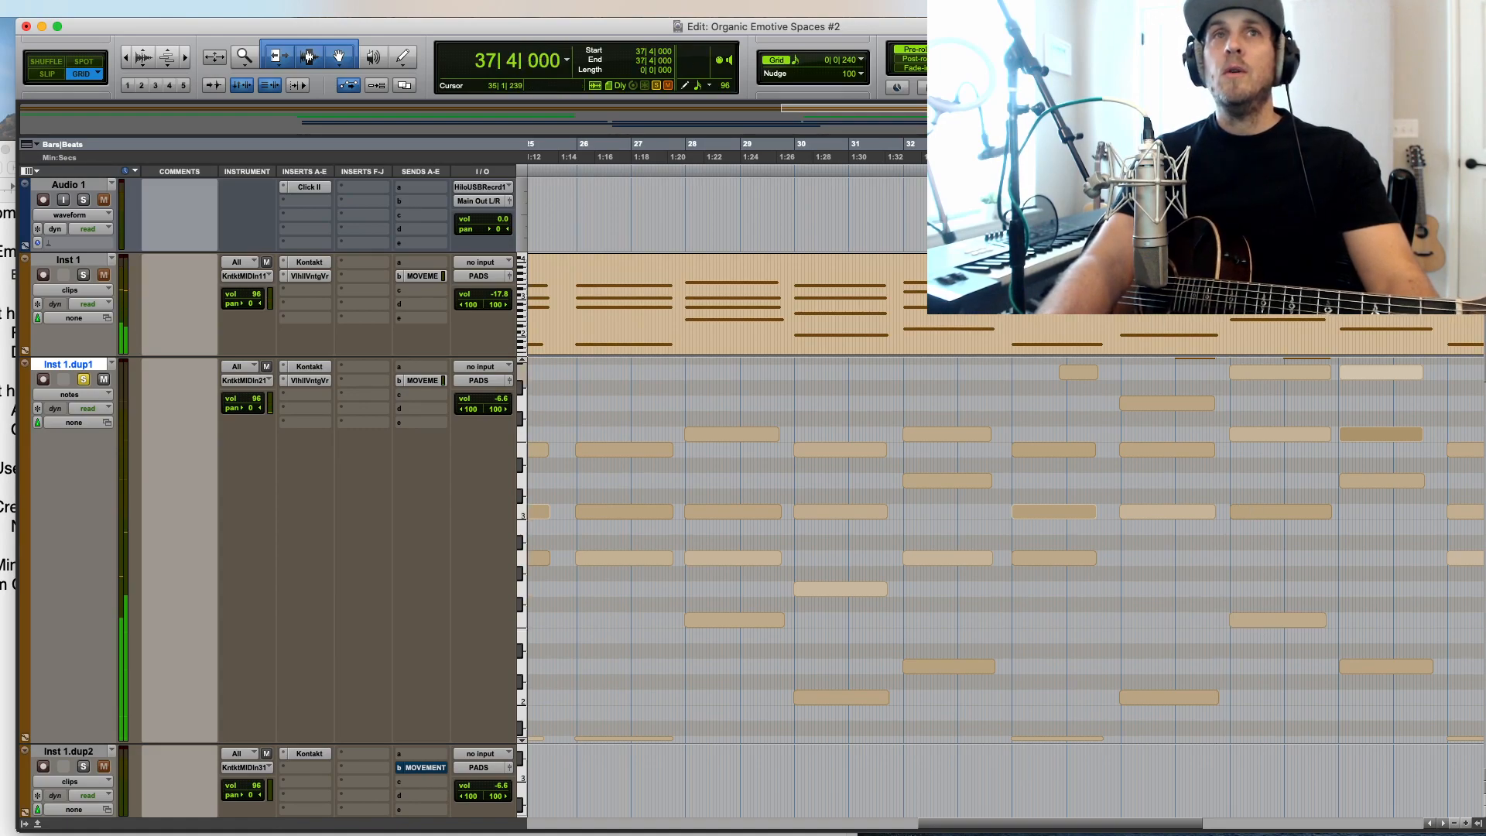
{"action": "scroll", "coordinate": [1227, 375], "scroll_direction": "right", "scroll_amount": 5}
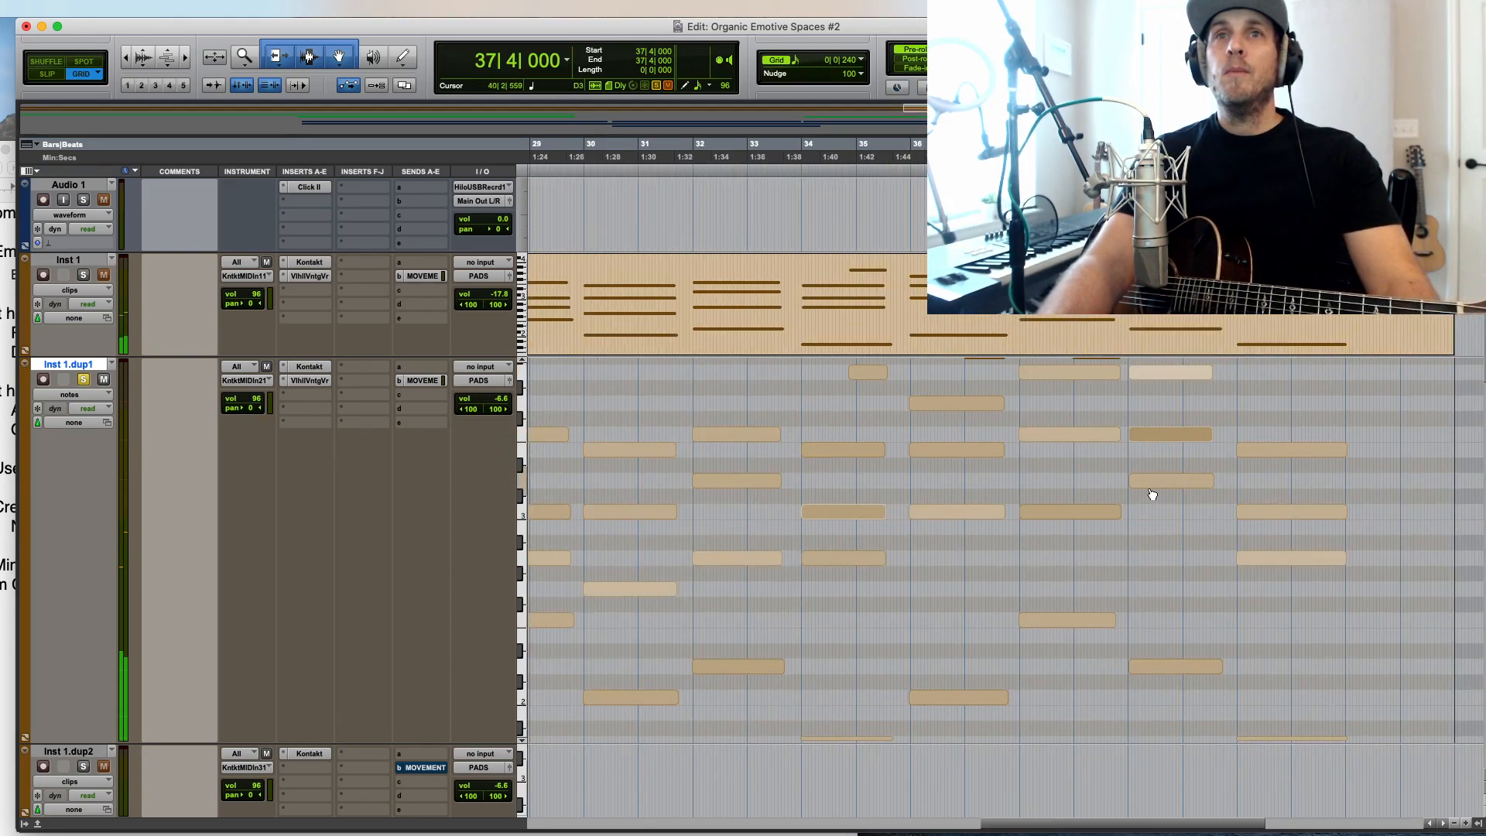
{"action": "key", "text": "space"}
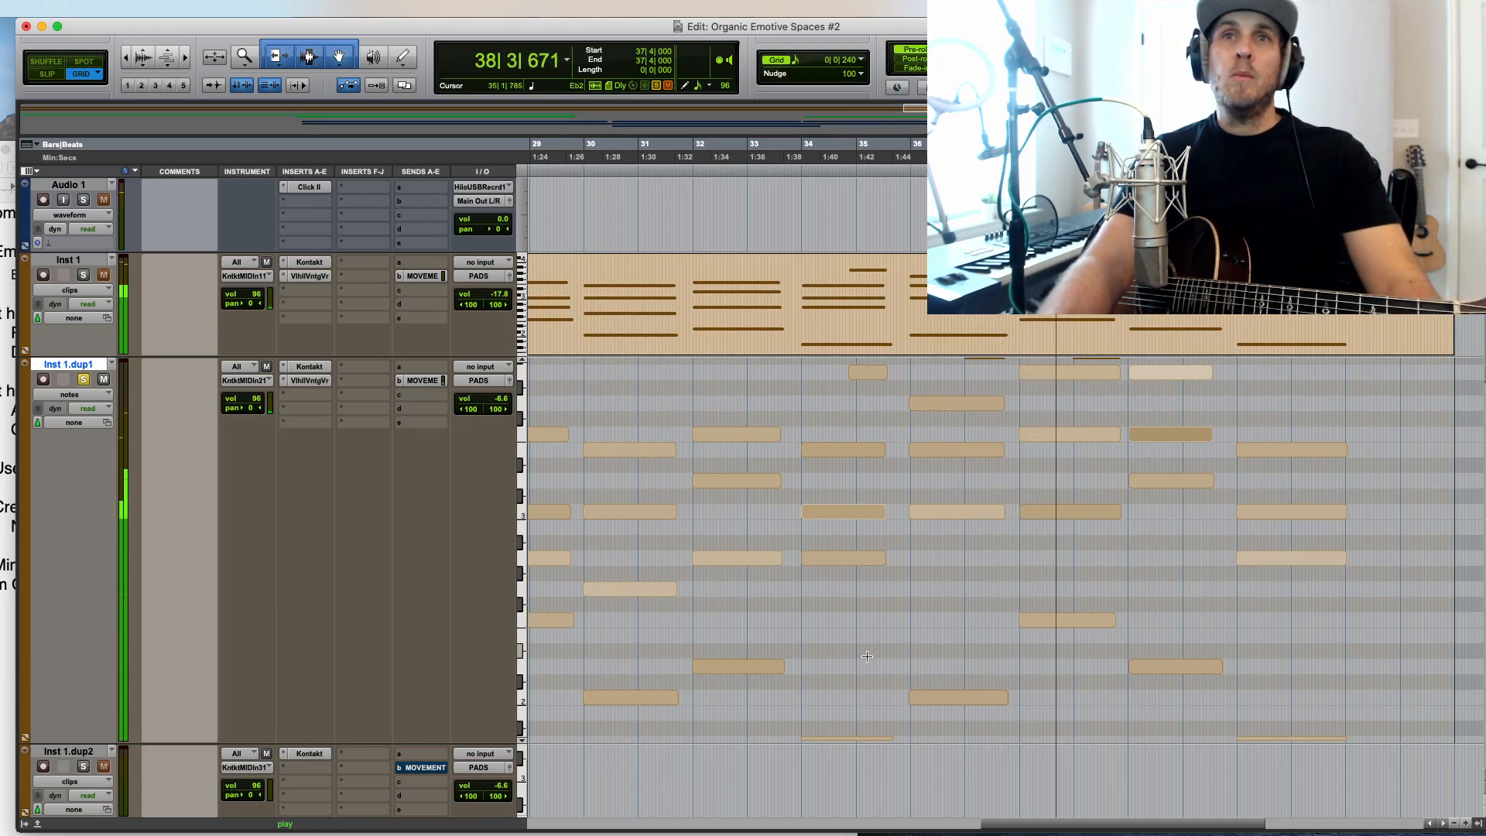
{"action": "key", "text": "space"}
Step: Show Inst 1.dup1 as clips and split its pad clip at 9|4|720
{"action": "key", "text": "super+bracketleft"}
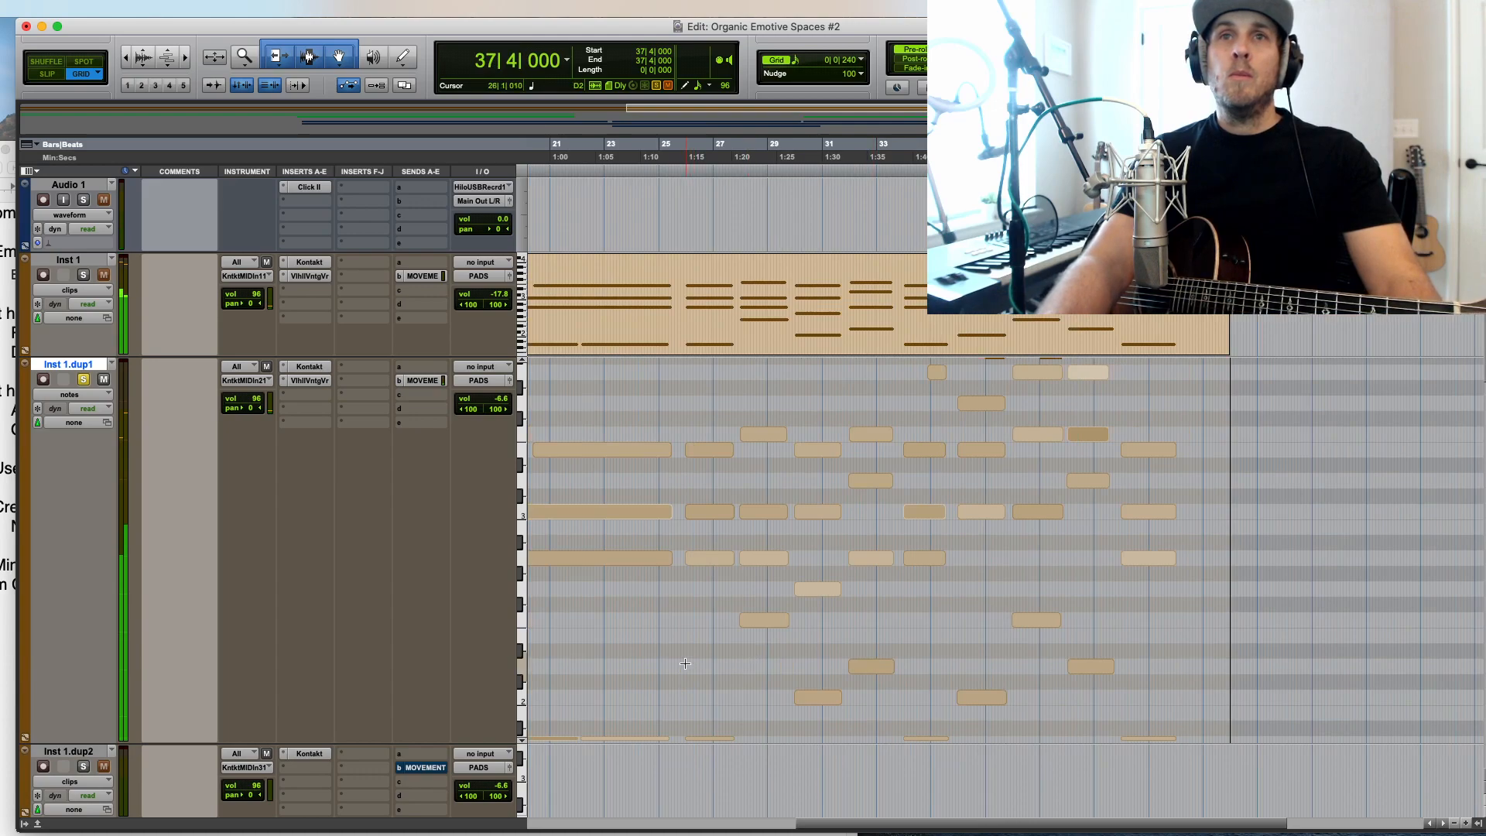
{"action": "key", "text": "super+bracketleft"}
{"action": "key", "text": "super+bracketleft"}
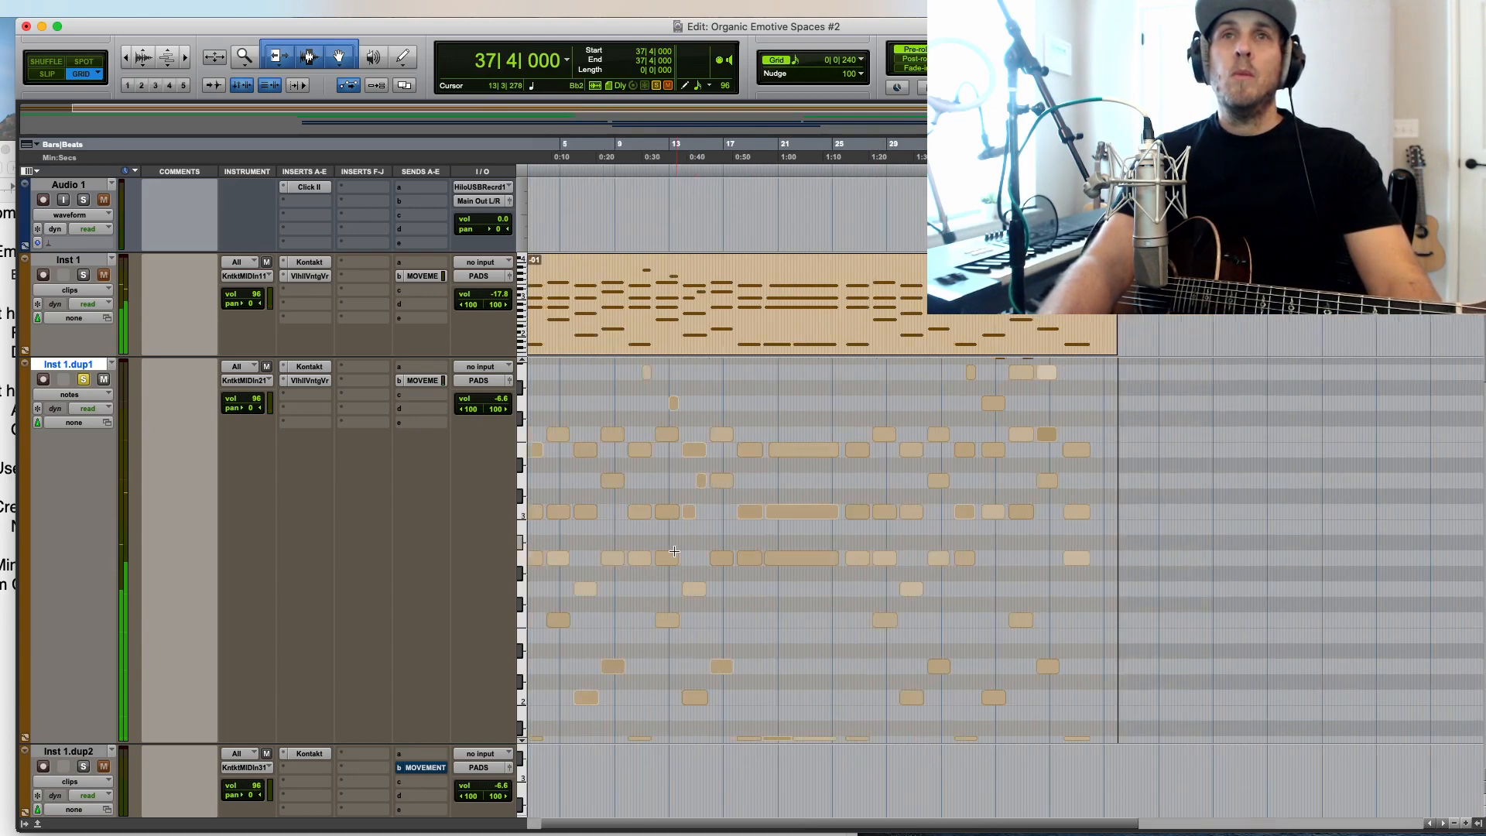
{"action": "left_click", "coordinate": [598, 397]}
{"action": "key", "text": "ctrl+minus"}
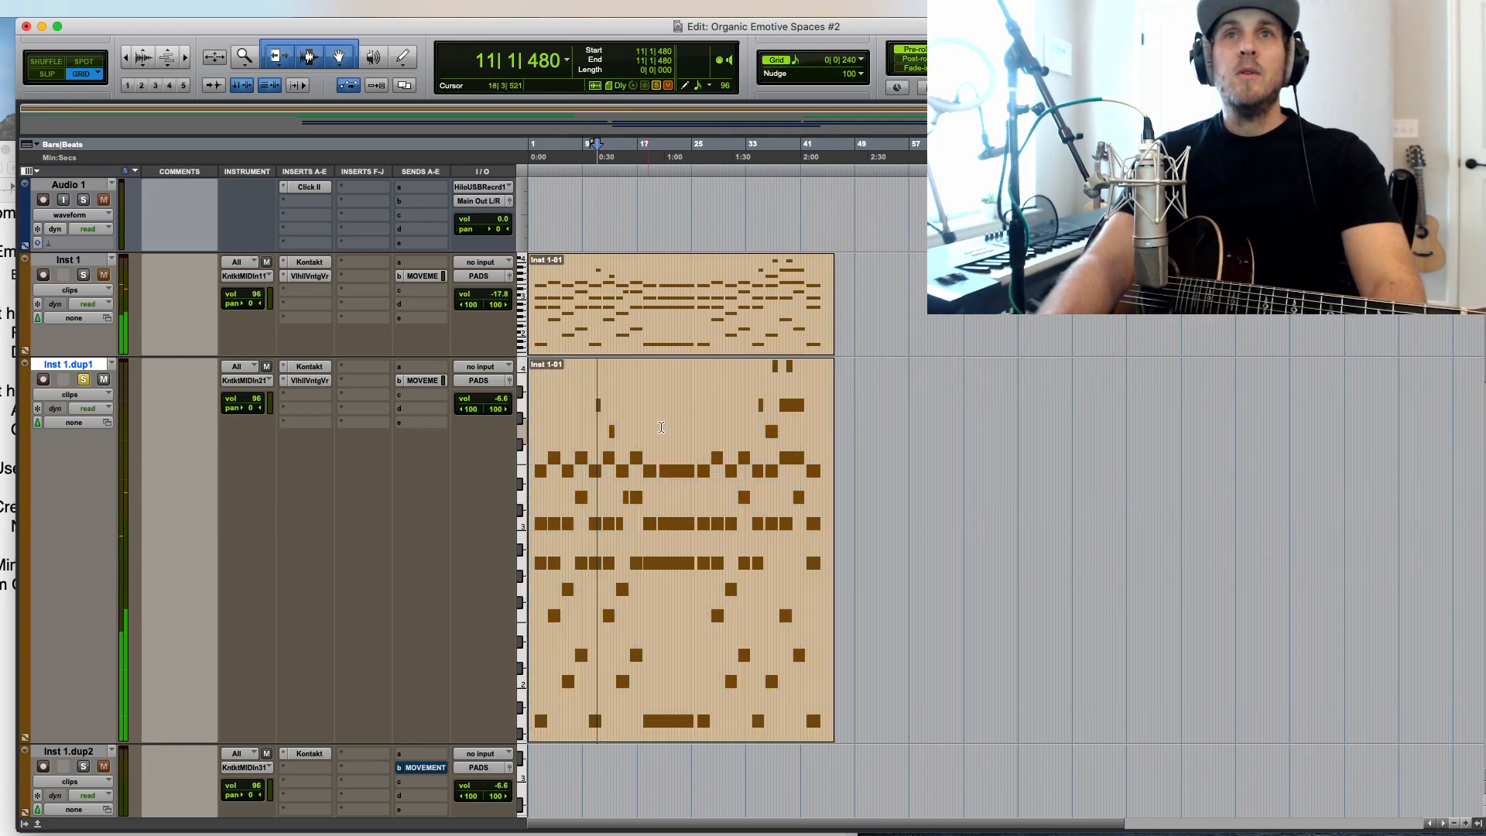
{"action": "key", "text": "super+bracketright"}
{"action": "key", "text": "super+bracketright"}
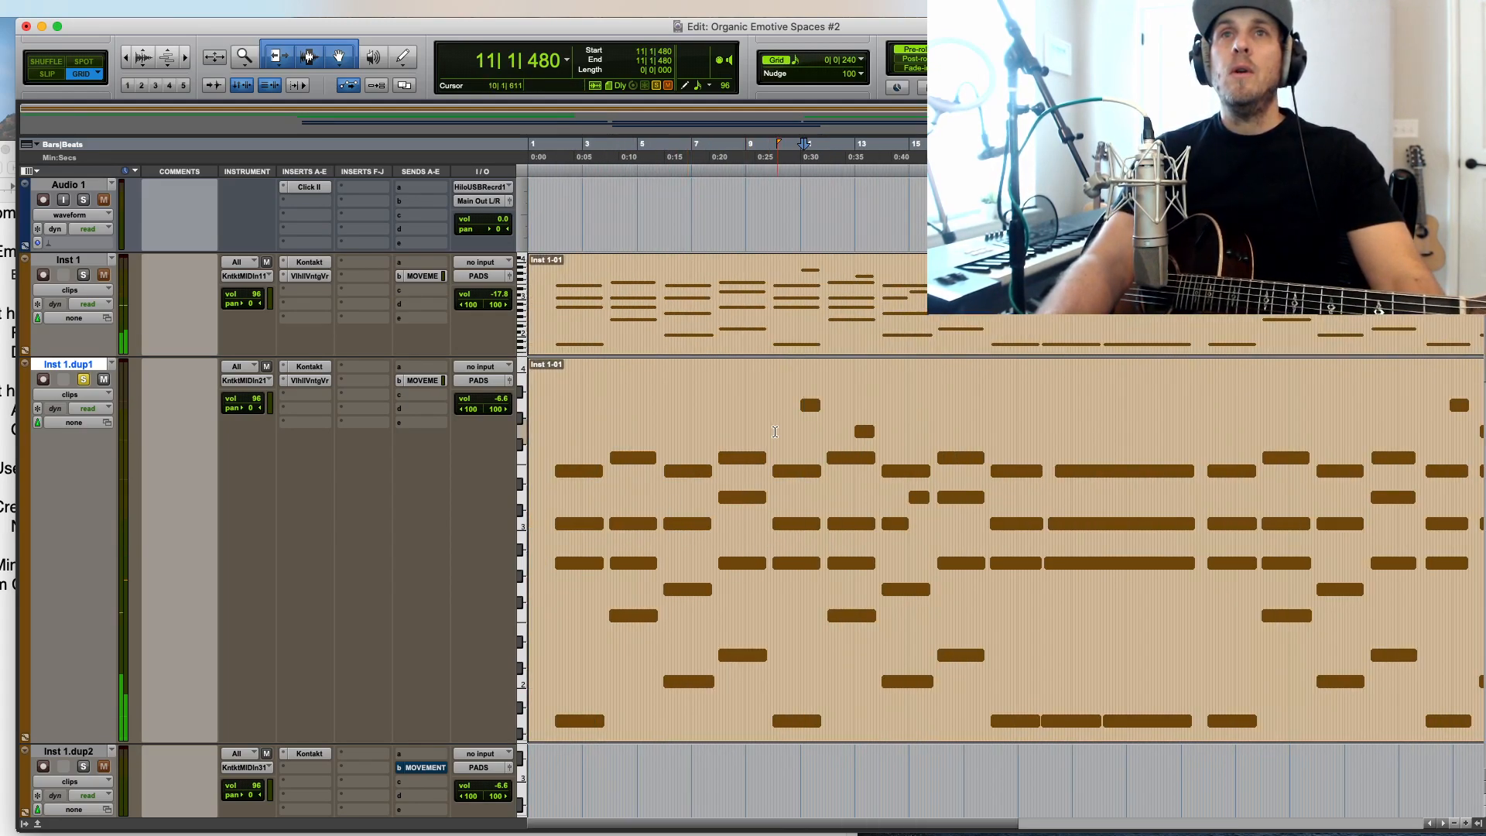
{"action": "left_click", "coordinate": [776, 431]}
{"action": "key", "text": "super+bracketright"}
{"action": "key", "text": "super+bracketright"}
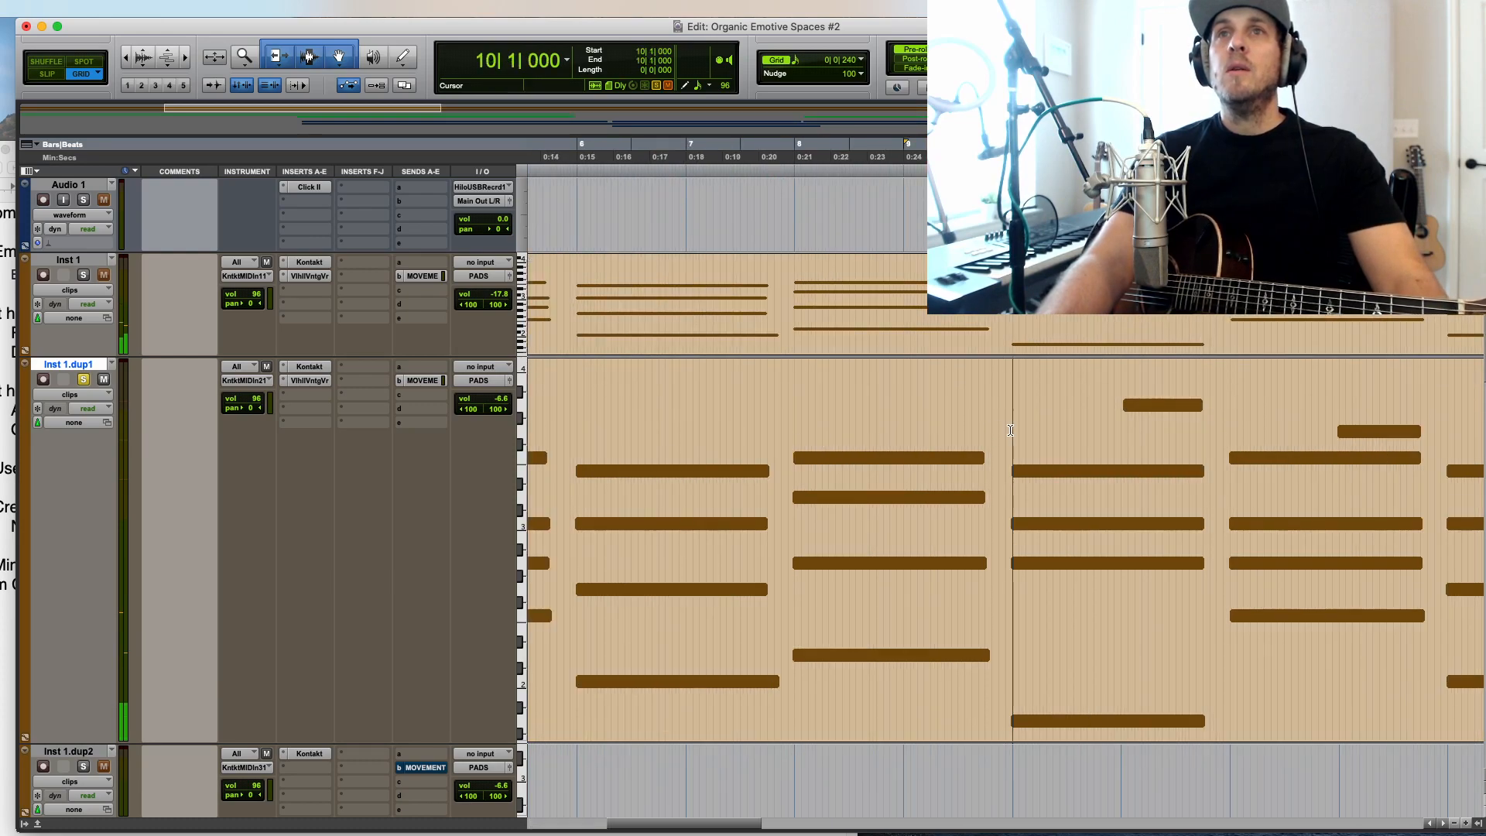
{"action": "key", "text": "super+bracketleft"}
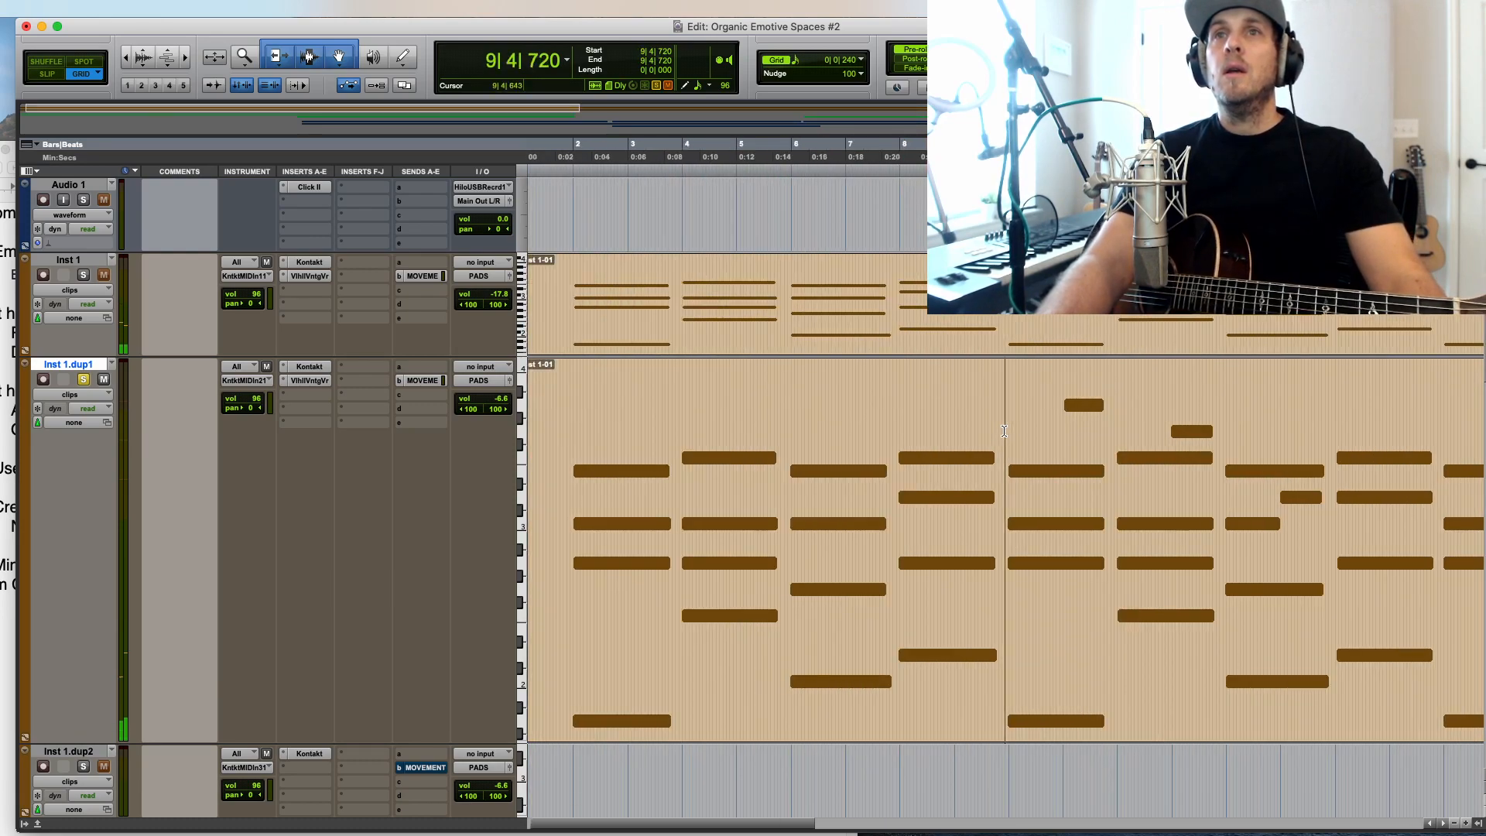
{"action": "key", "text": "super+bracketleft"}
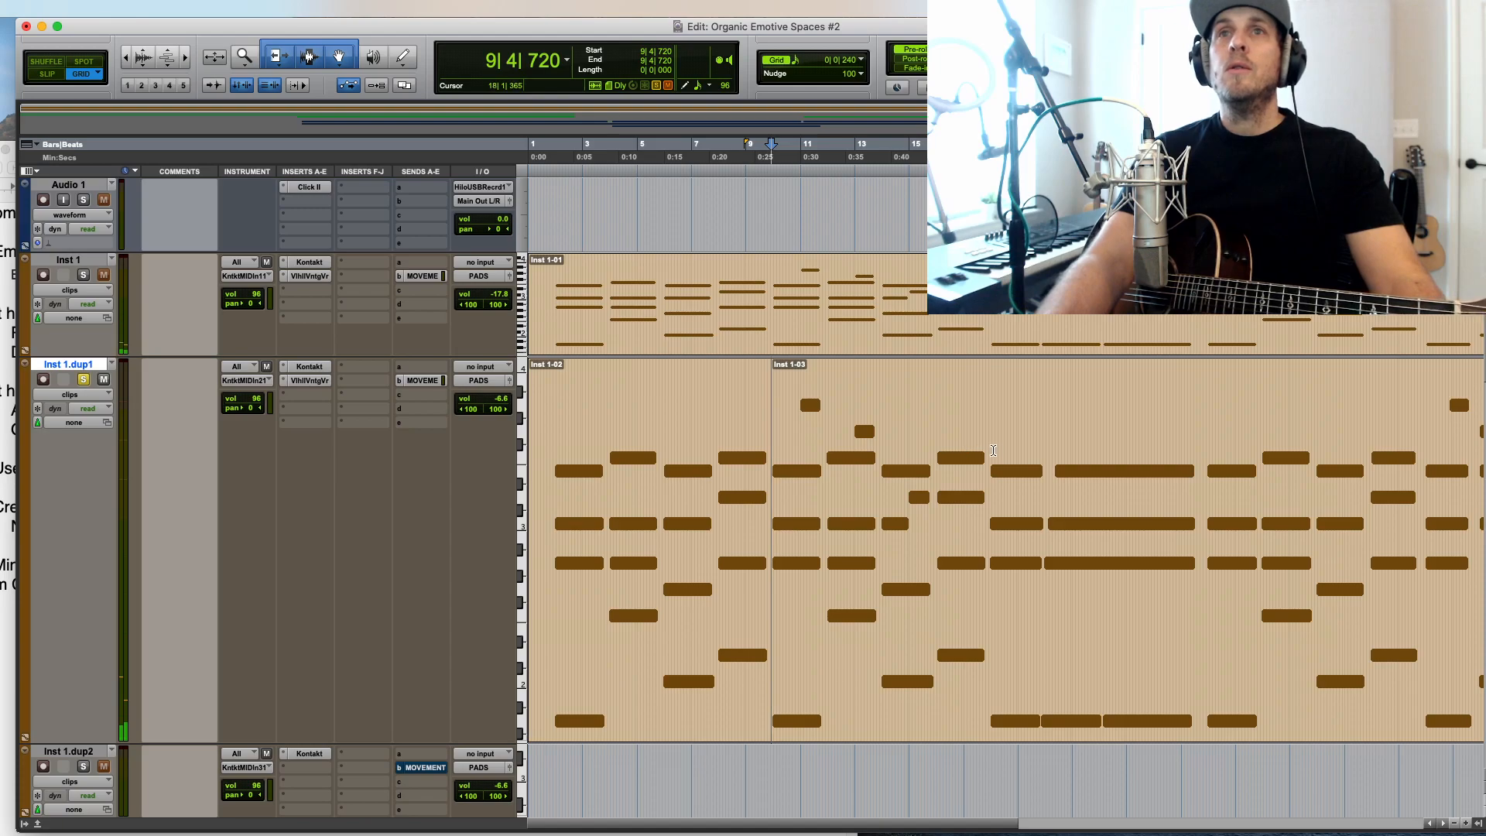
Step: Separate the pad section from 9|4|720 to about bar 19 on Inst 1.dup1 and place a copy at 33|4|720
{"action": "left_click", "coordinate": [872, 676]}
{"action": "key", "text": "super+bracketleft"}
{"action": "left_click_drag", "start_coordinate": [705, 678], "coordinate": [1021, 617]}
{"action": "scroll", "coordinate": [1022, 617], "scroll_direction": "up", "scroll_amount": 10}
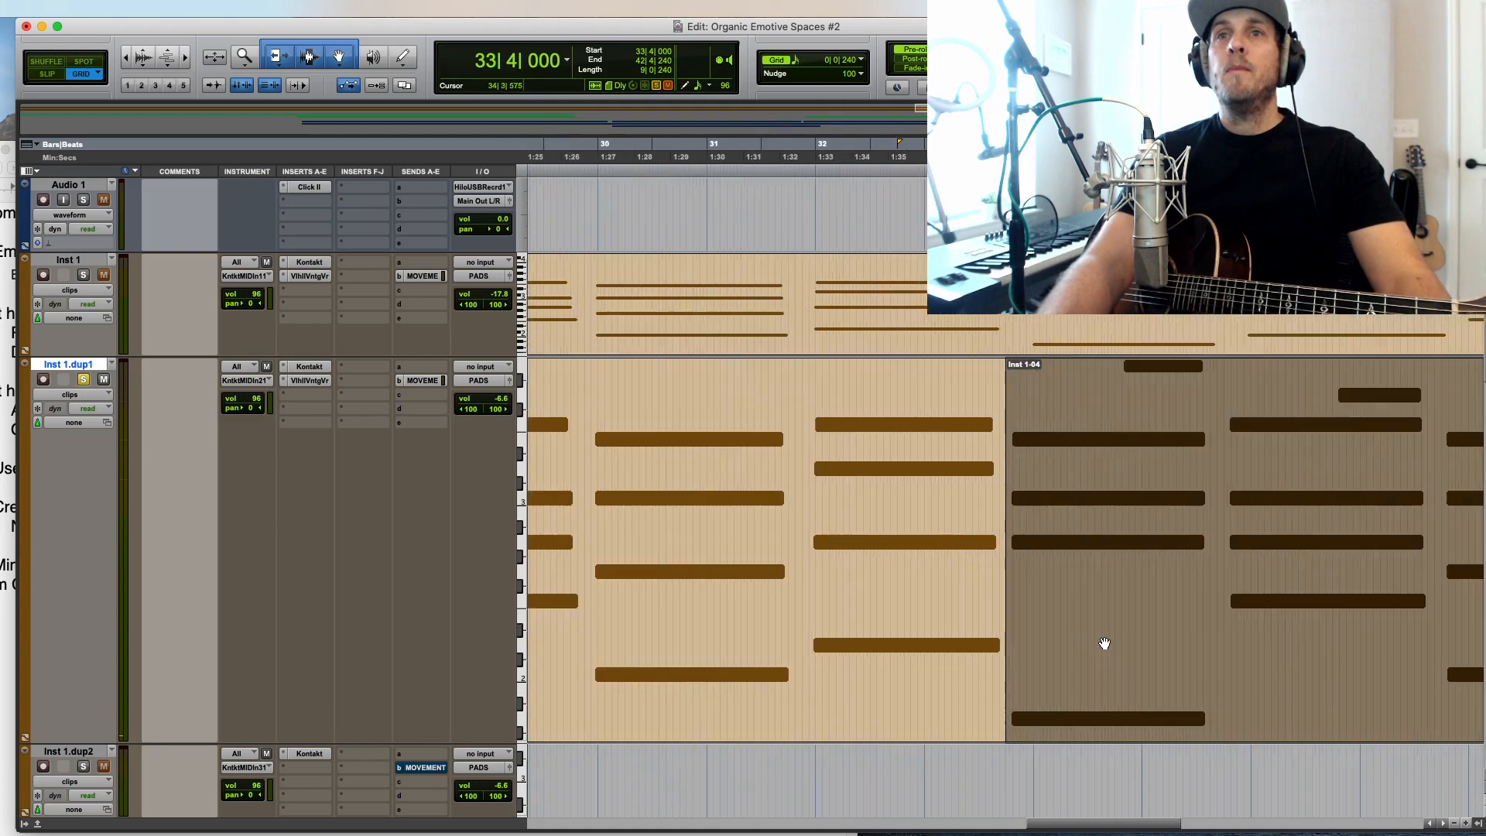
{"action": "left_click_drag", "start_coordinate": [1083, 676], "coordinate": [1153, 658]}
Step: Play the pads from 34|3|000 and extend the start of the last Inst 1.dup1 clip back to 41|4|720
{"action": "key", "text": "r"}
{"action": "key", "text": "r"}
{"action": "key", "text": "r"}
{"action": "left_click", "coordinate": [1045, 418]}
{"action": "key", "text": "r"}
{"action": "key", "text": "space"}
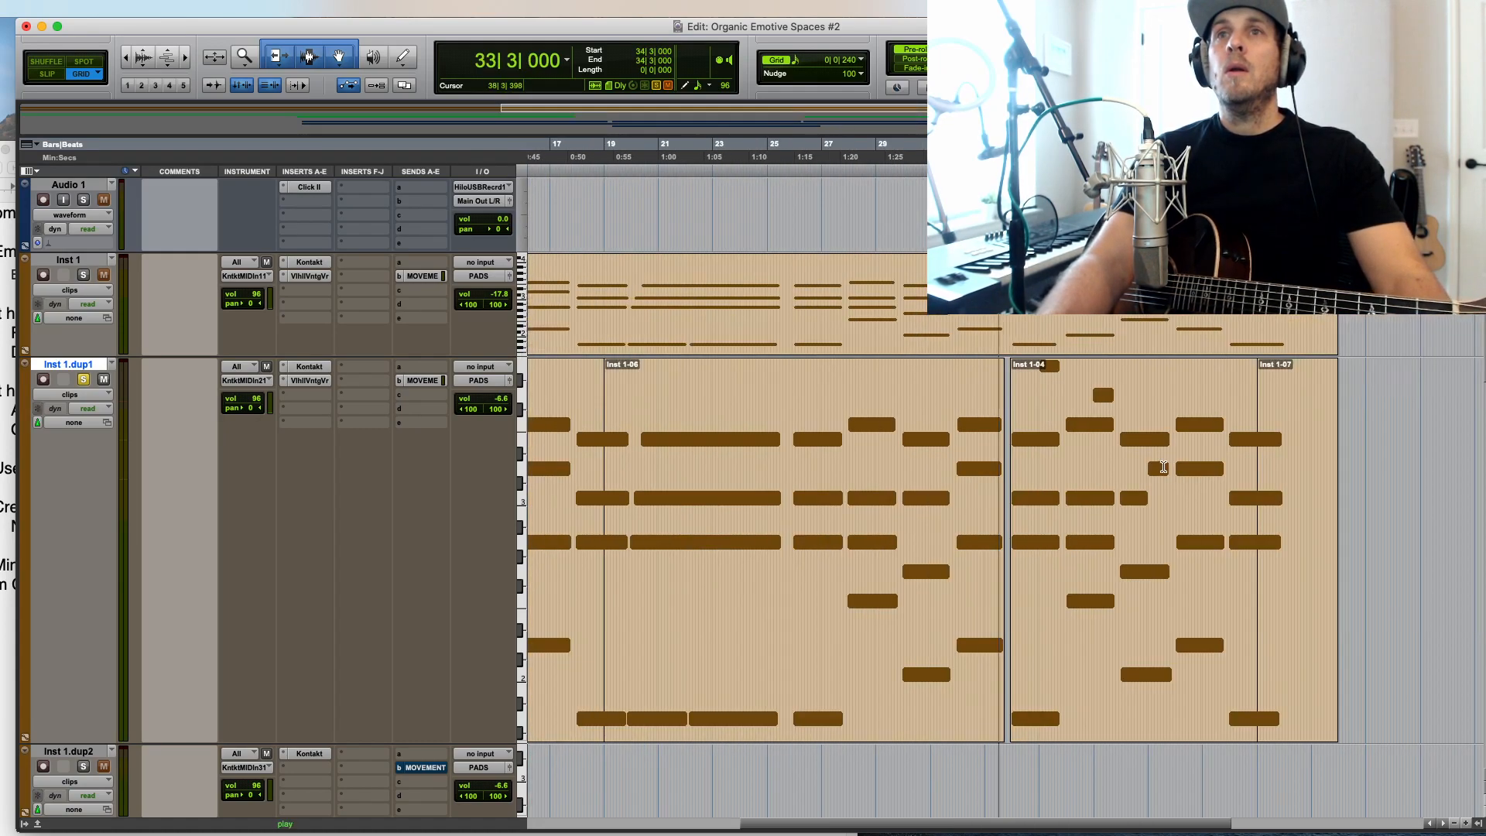
{"action": "key", "text": "t"}
{"action": "key", "text": "r"}
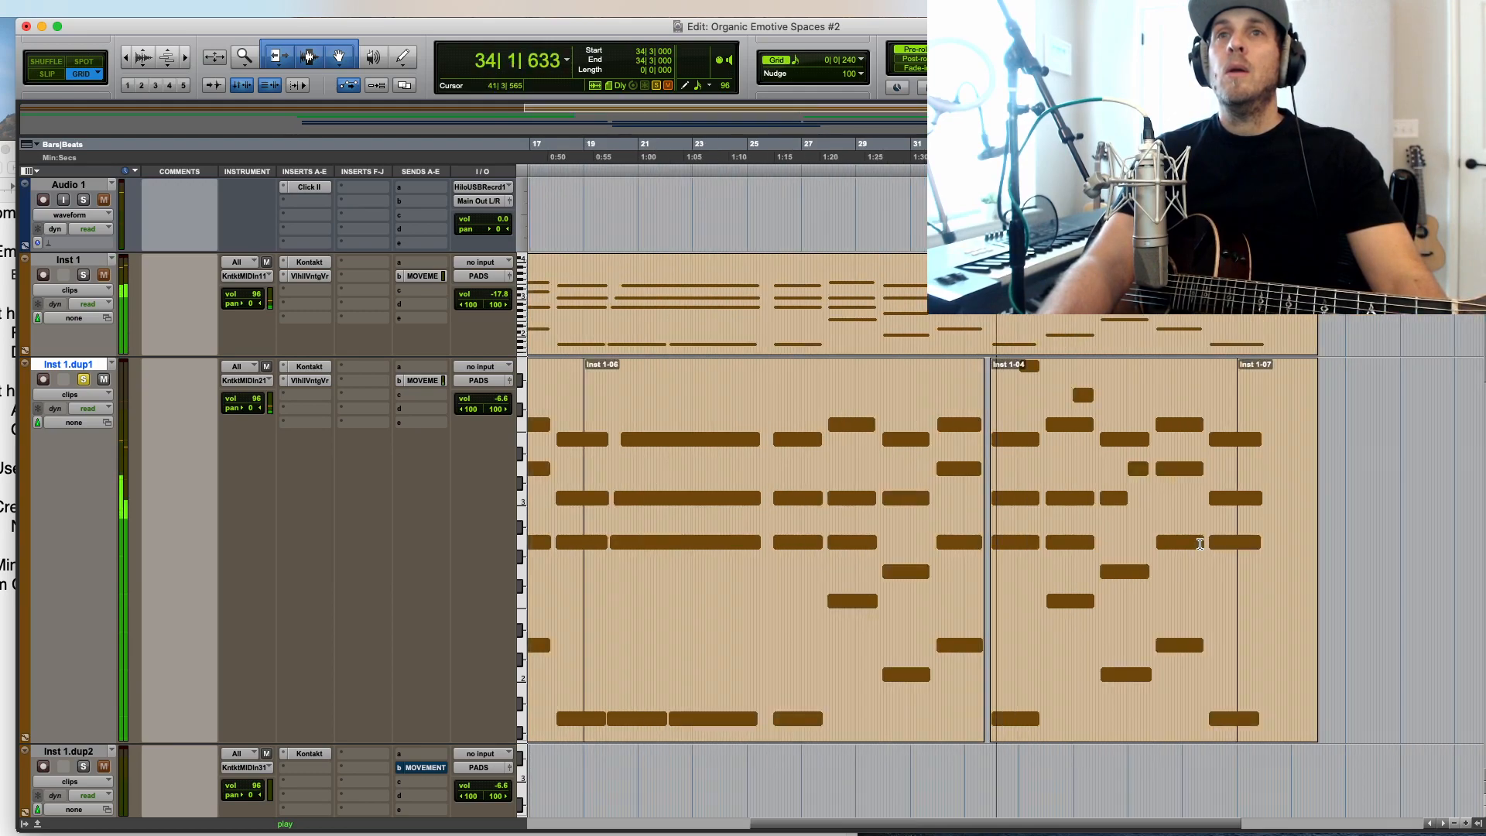
{"action": "left_click_drag", "start_coordinate": [1244, 541], "coordinate": [1209, 539]}
{"action": "left_click", "coordinate": [1242, 467]}
{"action": "scroll", "coordinate": [1242, 466], "scroll_direction": "right", "scroll_amount": 5}
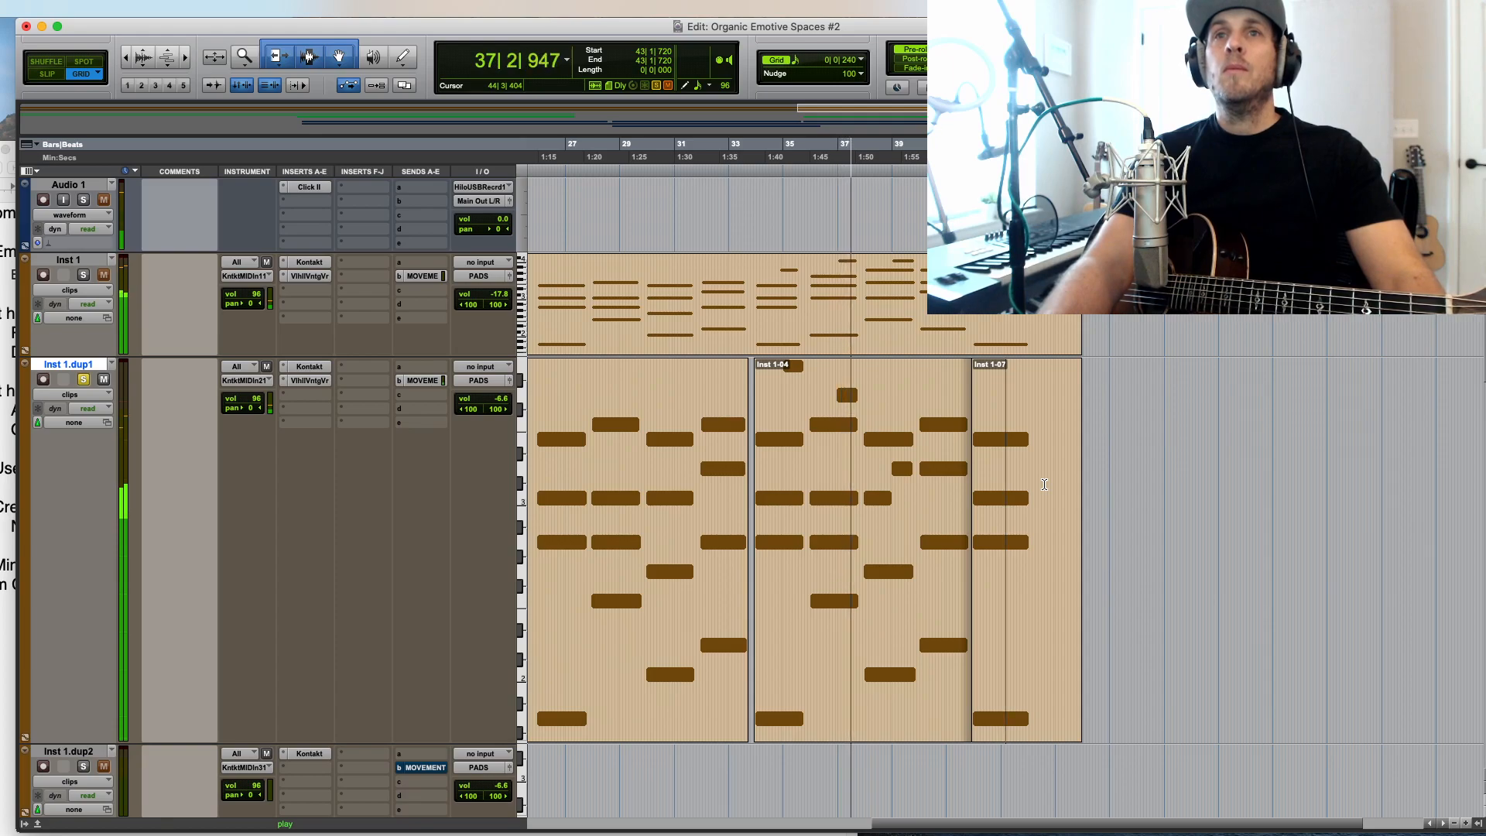
Step: Check the join between the copied pad section and the final chord near bar 42 during playback, and stop
{"action": "key", "text": "t"}
{"action": "key", "text": "t"}
{"action": "key", "text": "r"}
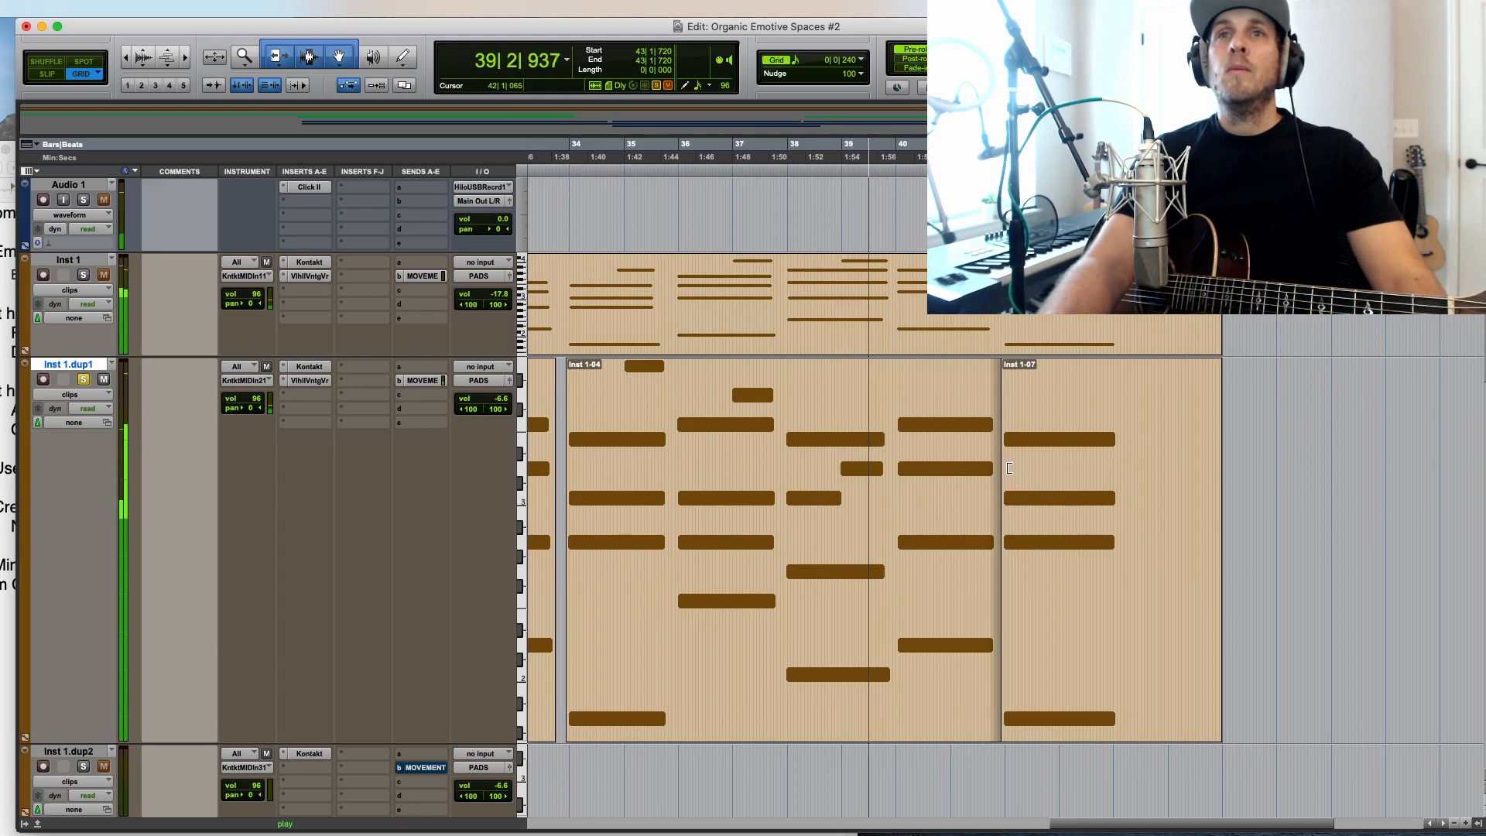
{"action": "key", "text": "t"}
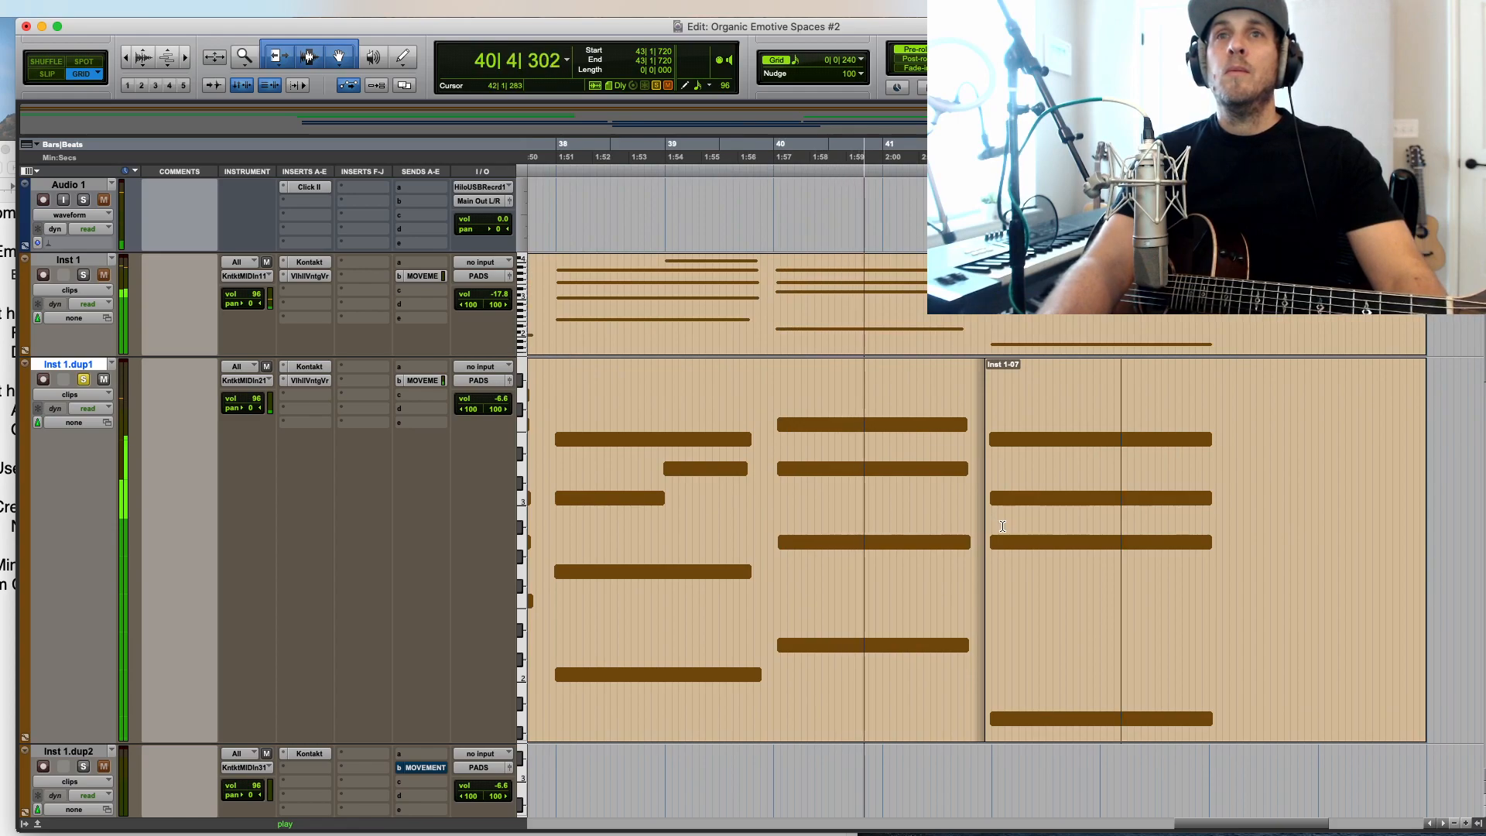
{"action": "key", "text": "t"}
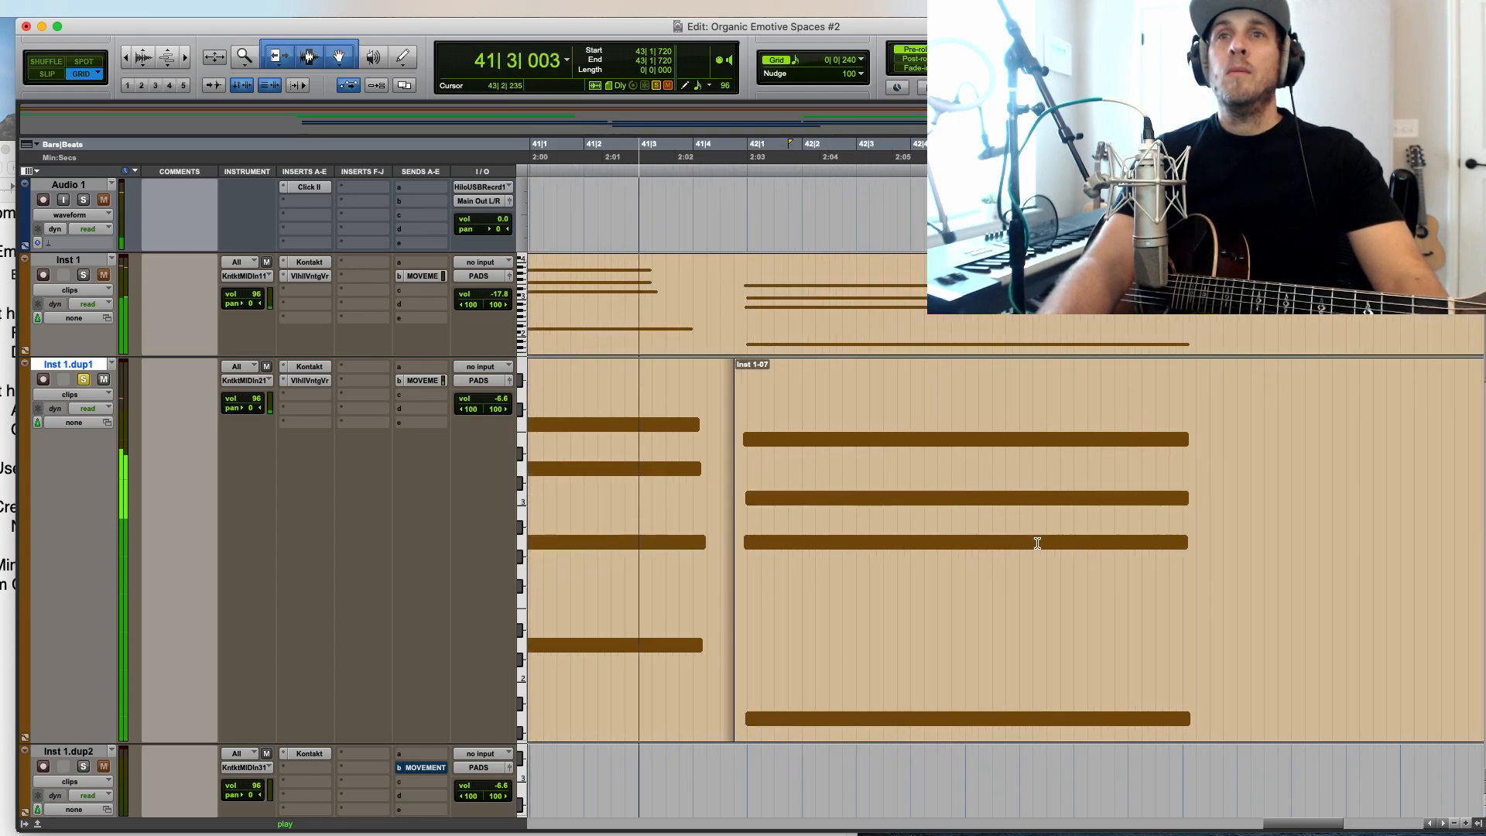
{"action": "key", "text": "r"}
{"action": "key", "text": "r"}
{"action": "key", "text": "r"}
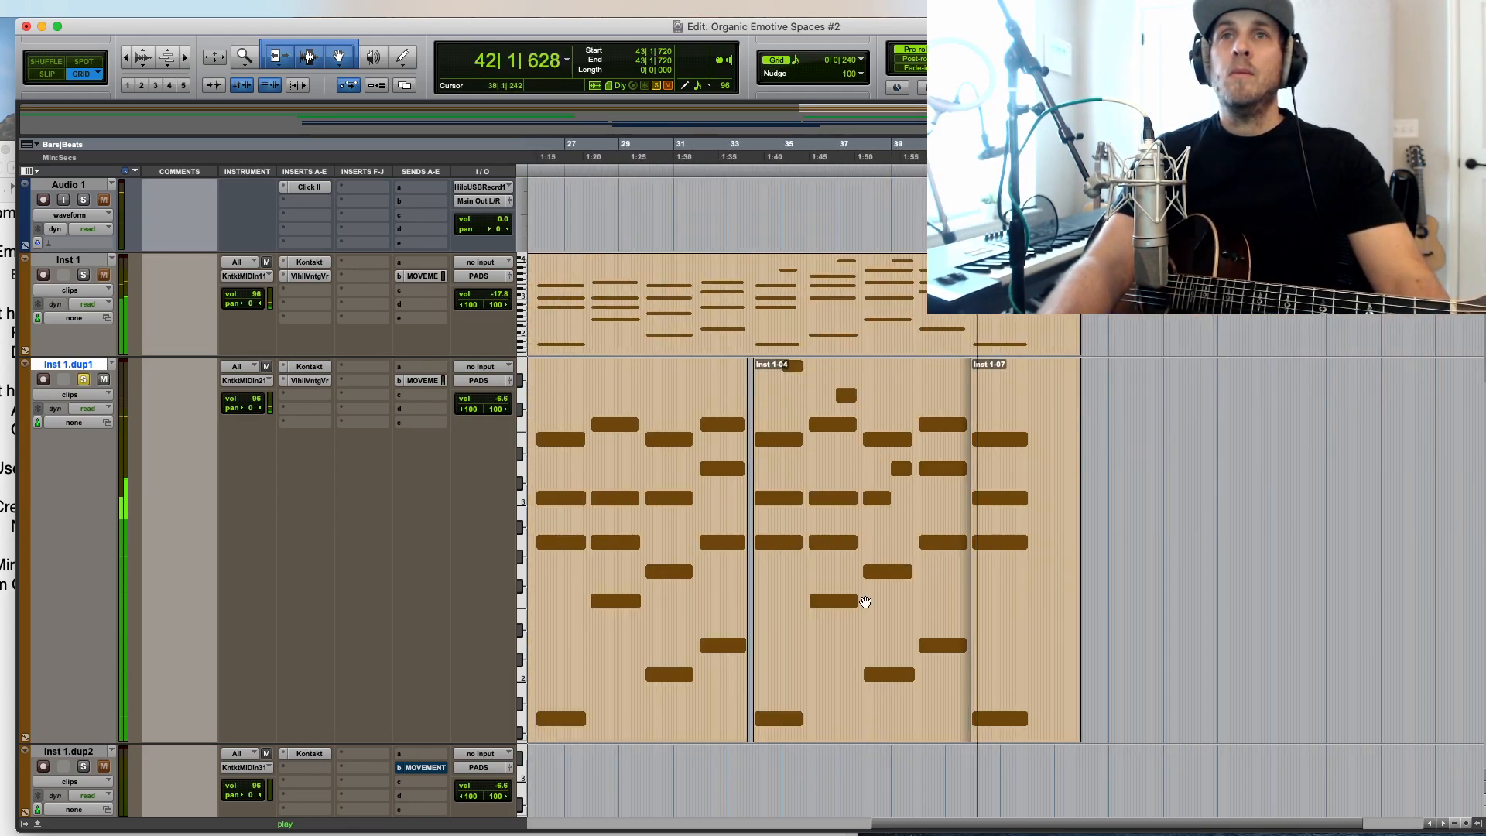
{"action": "key", "text": "space"}
Step: Consolidate the Inst 1.dup1 clips from 1|1|000 to 59|1|480 into one clip and copy it onto Inst 1
{"action": "left_click", "coordinate": [890, 619]}
{"action": "key", "text": "r"}
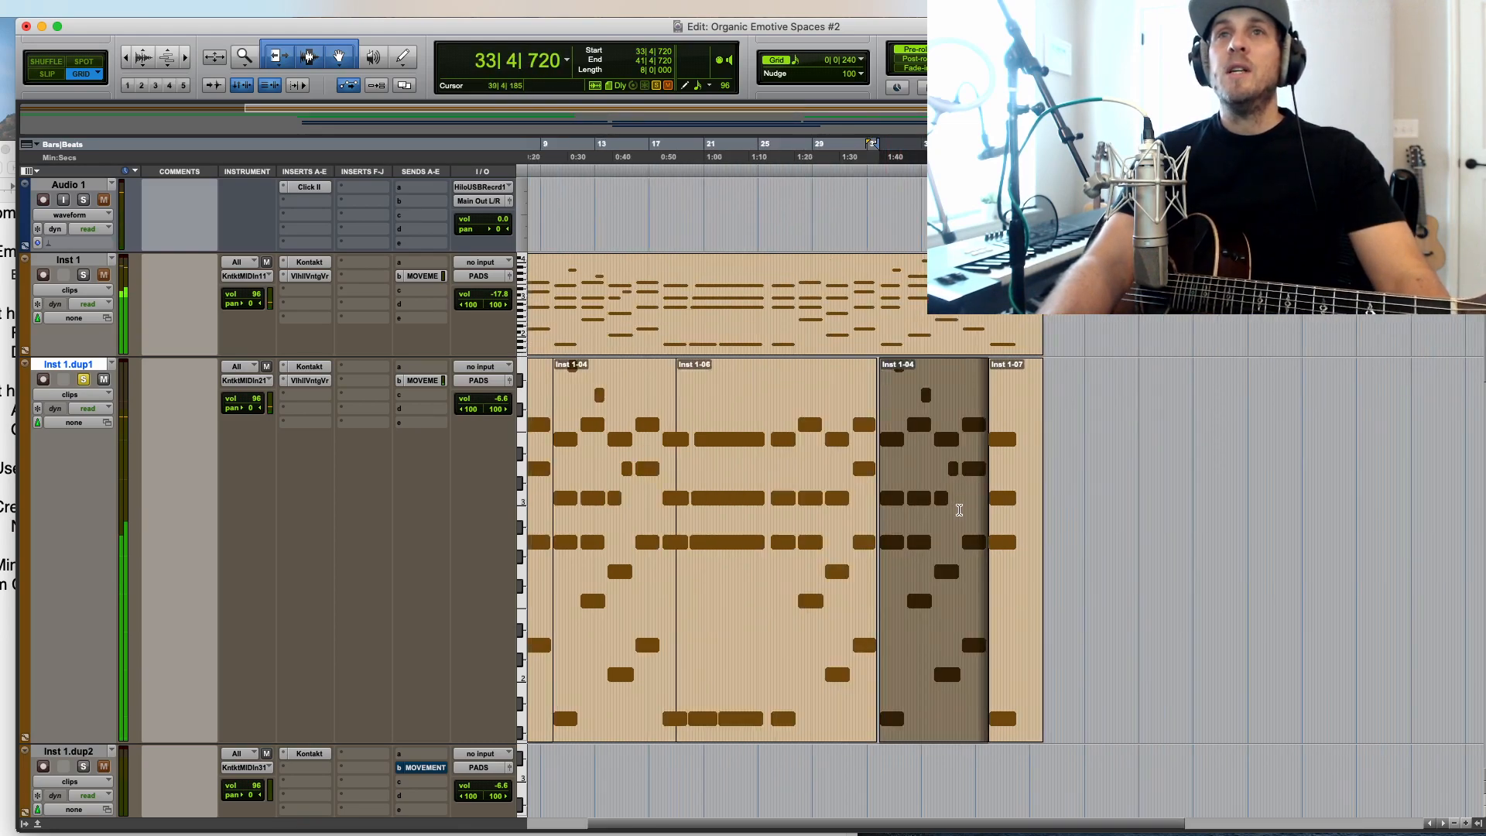
{"action": "key", "text": "r"}
{"action": "left_click_drag", "start_coordinate": [923, 571], "coordinate": [436, 525]}
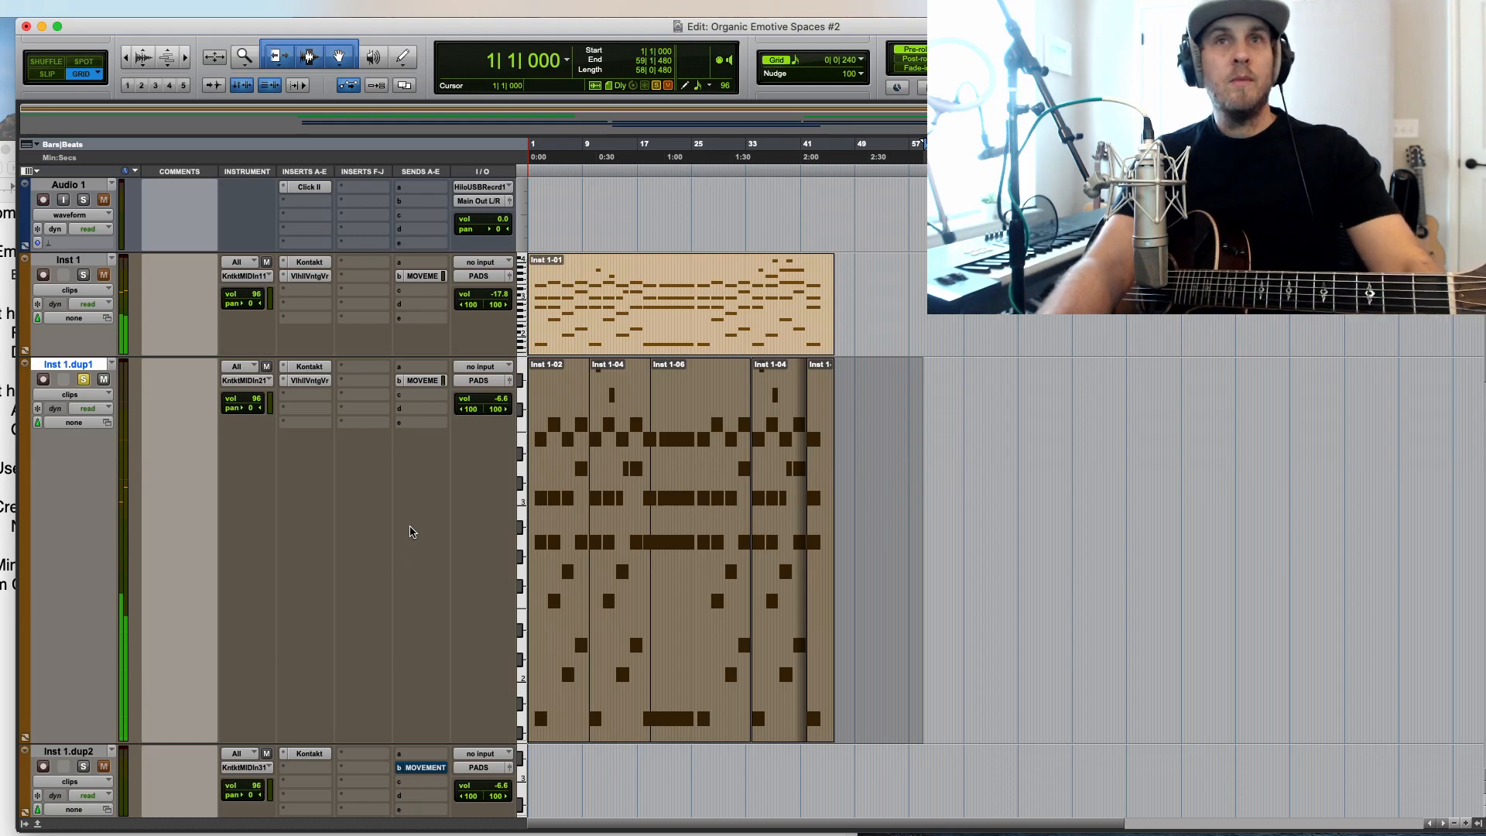
{"action": "key", "text": "alt+shift+3"}
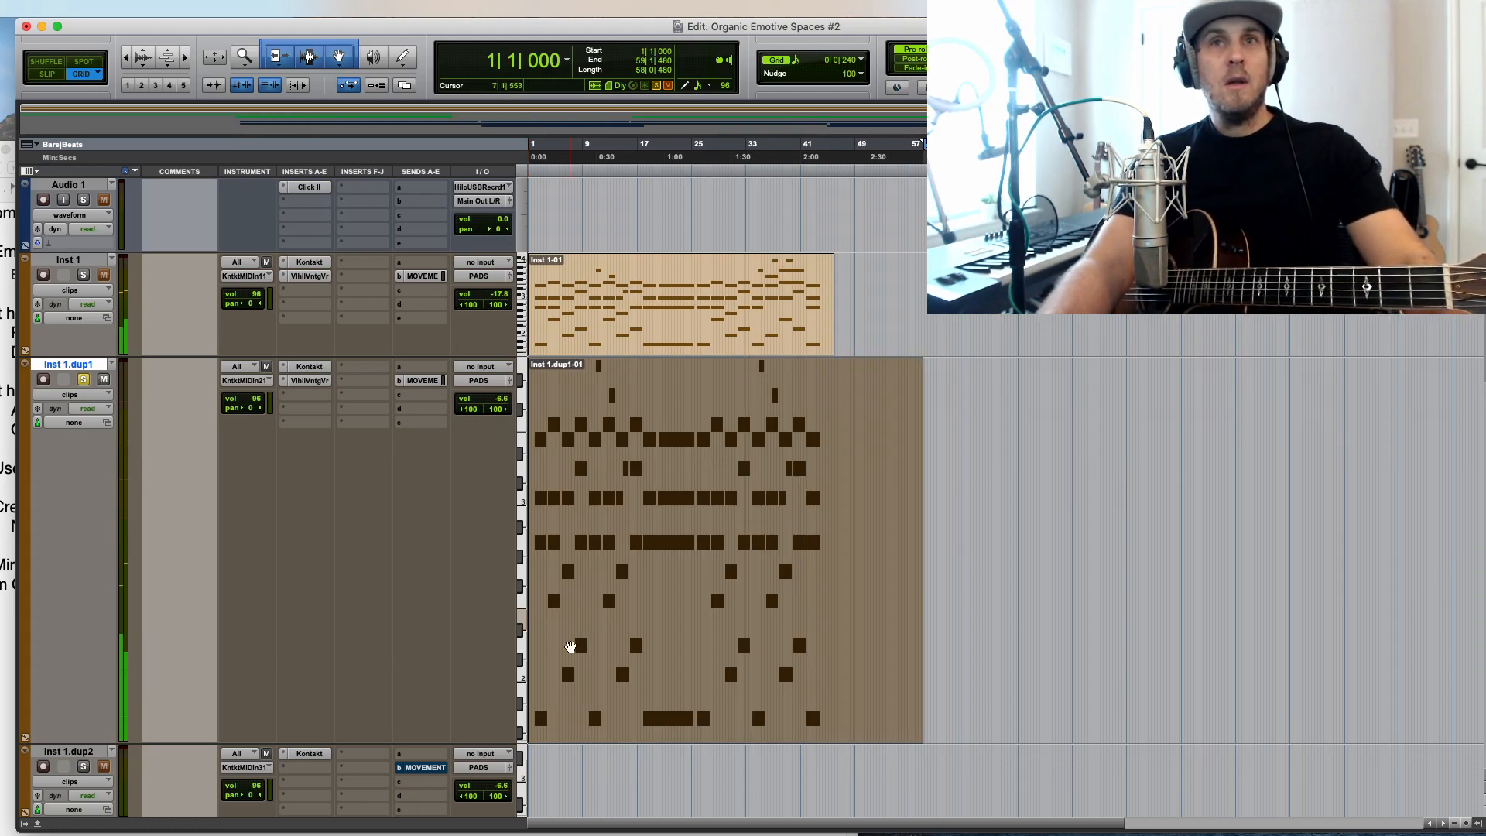
{"action": "left_click_drag", "start_coordinate": [581, 675], "coordinate": [544, 309]}
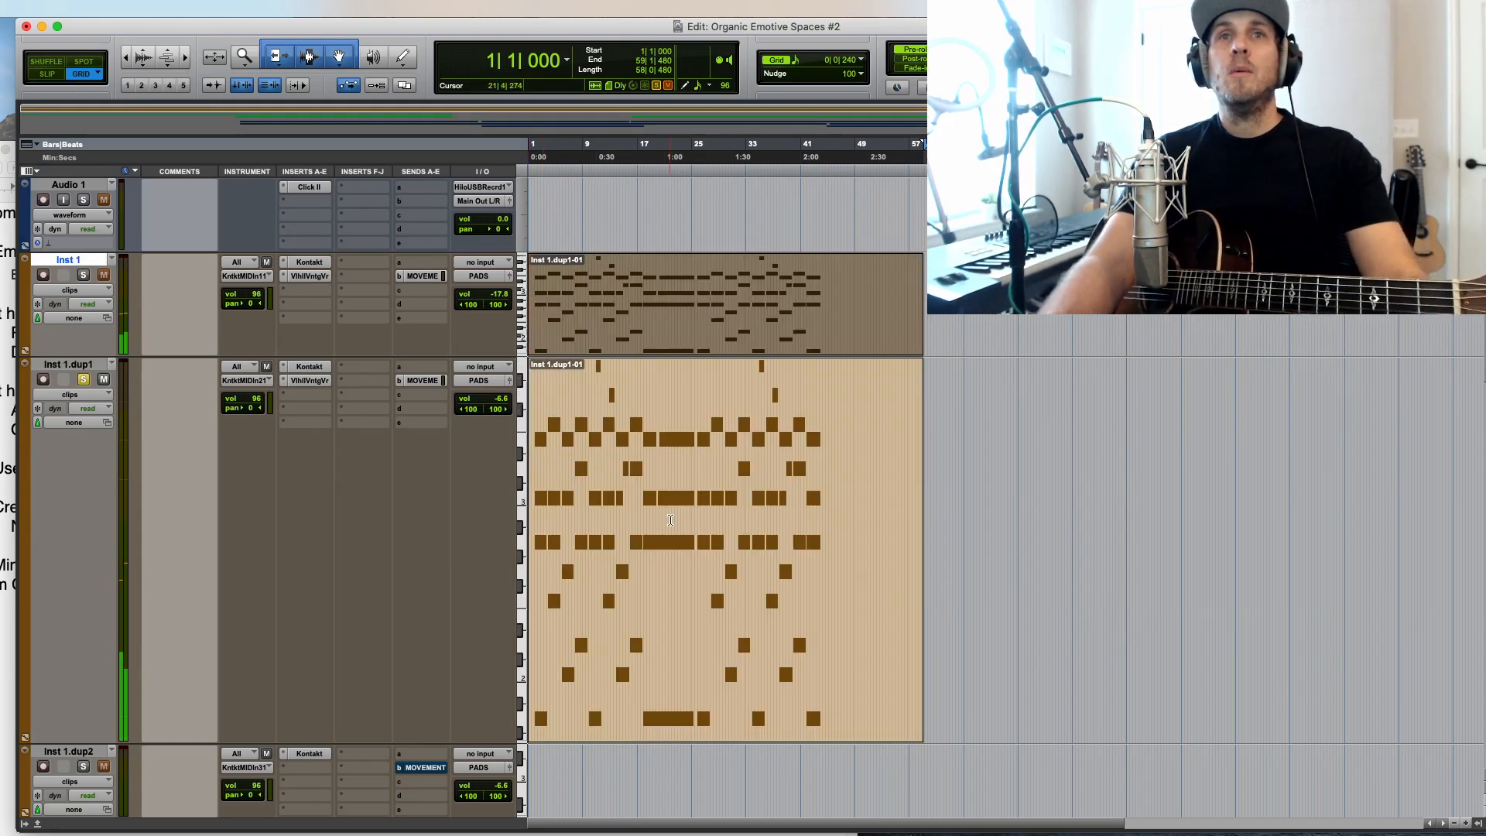
Step: Record a guitar take on Audio 2.dup1 from 25|3|240 to about bar 37
{"action": "scroll", "coordinate": [340, 465], "scroll_direction": "down", "scroll_amount": 10}
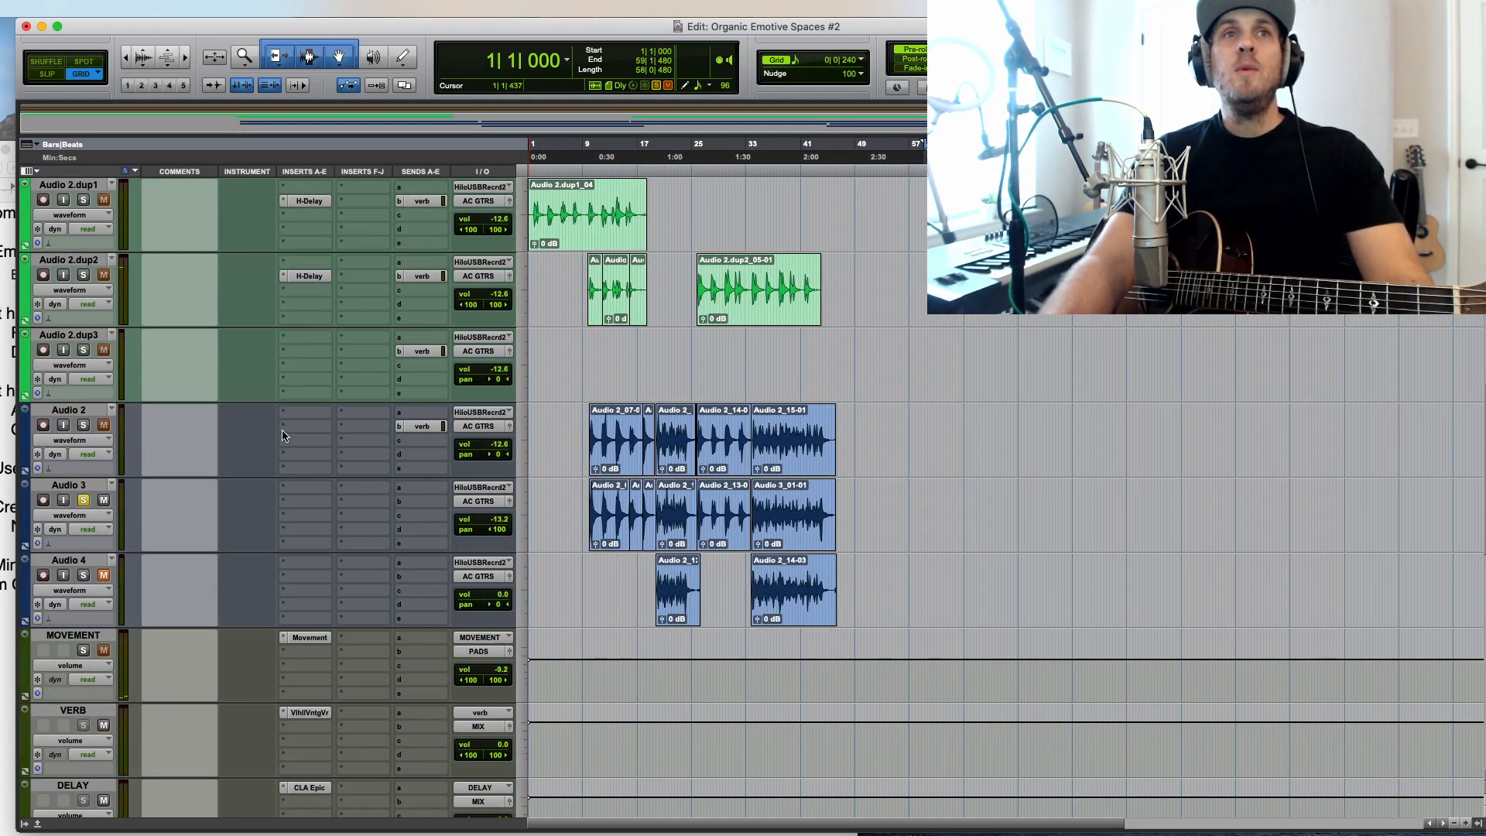
{"action": "left_click", "coordinate": [700, 353]}
{"action": "key", "text": "t"}
{"action": "key", "text": "t"}
{"action": "key", "text": "r"}
{"action": "scroll", "coordinate": [875, 371], "scroll_direction": "up", "scroll_amount": 1}
{"action": "left_click", "coordinate": [867, 271]}
{"action": "key", "text": "t"}
{"action": "key", "text": "t"}
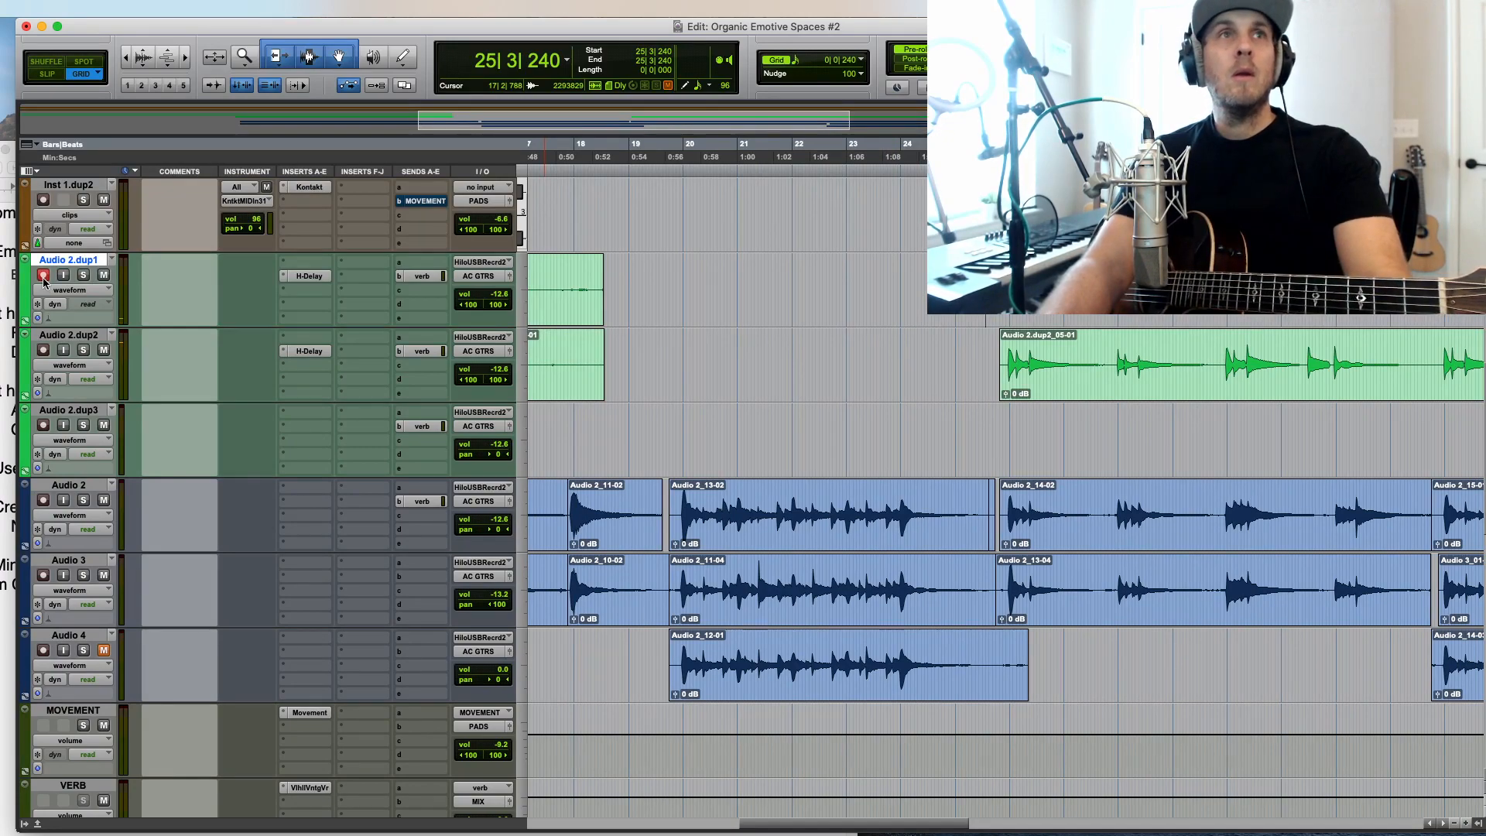
{"action": "key", "text": "super+space"}
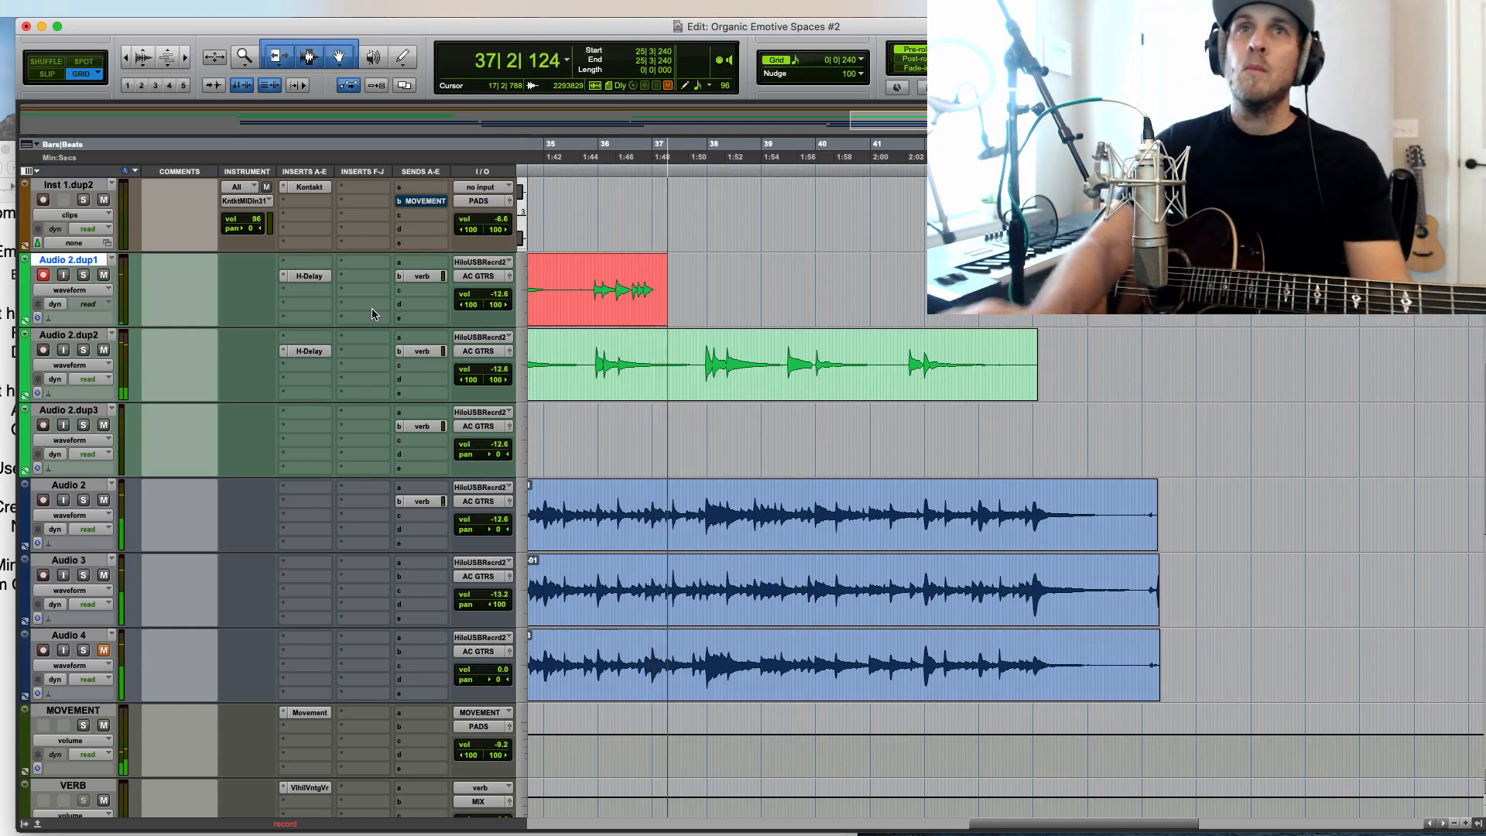
{"action": "key", "text": "space"}
Step: Try a guitar punch-in on Audio 2.dup1 from 35|4|480 to about bar 40, and undo the recording
{"action": "key", "text": "super+space"}
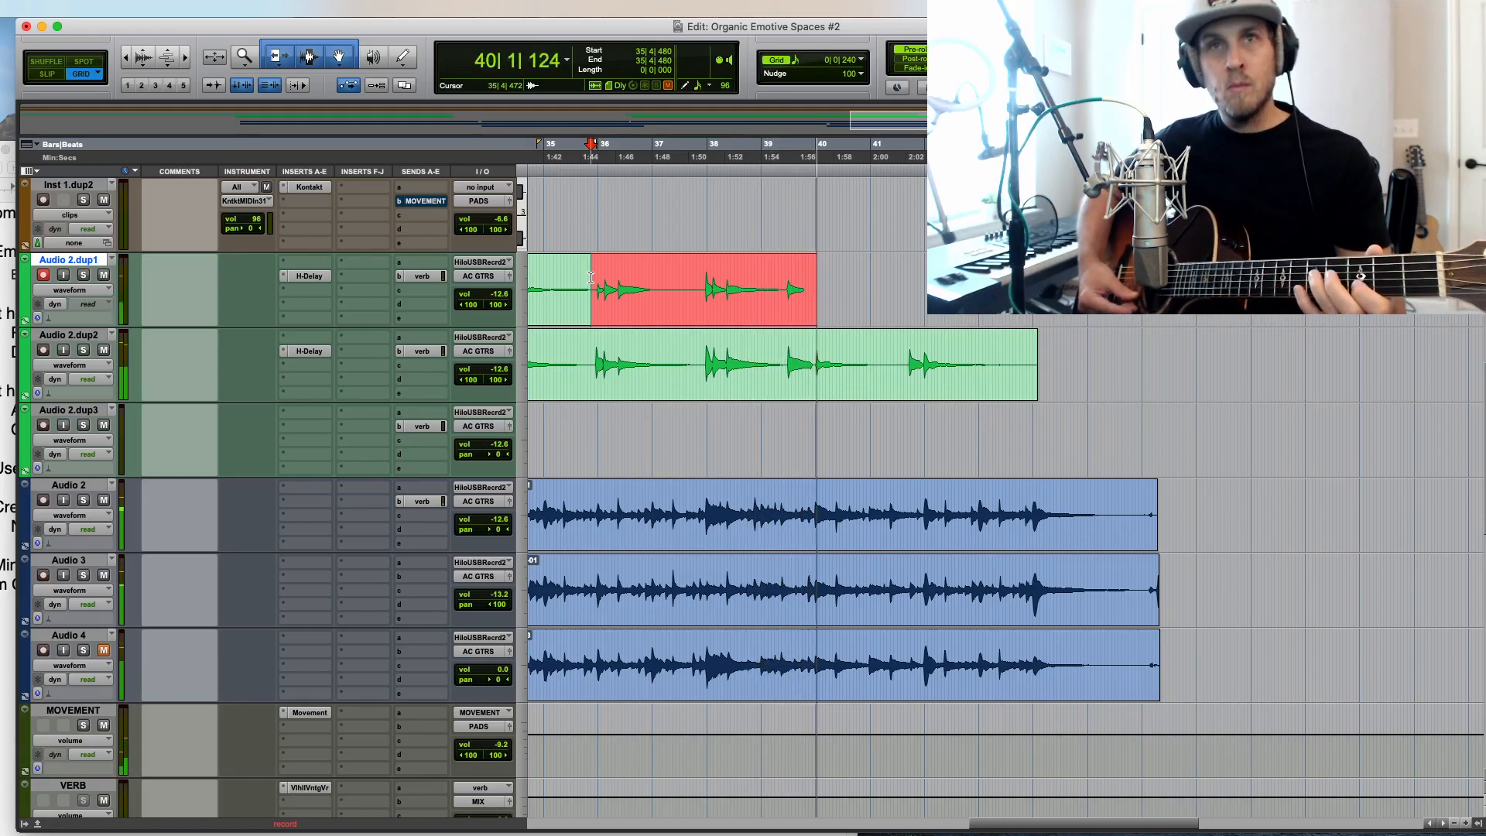
{"action": "key", "text": "space"}
{"action": "key", "text": "super+z"}
Step: Record the rest of the guitar part on Audio 2.dup1 from 35|1|000 to about bar 43
{"action": "key", "text": "r"}
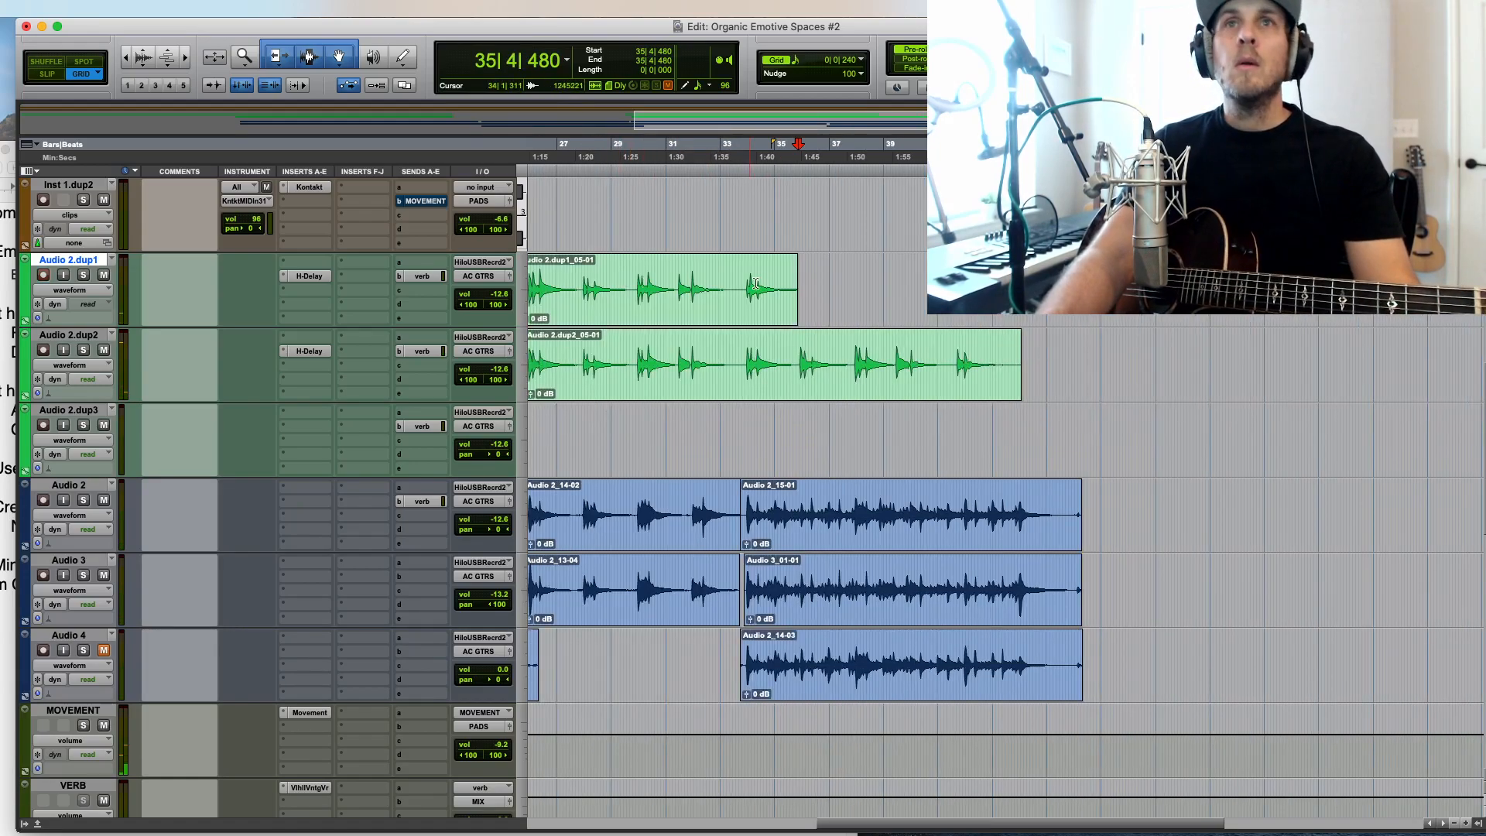
{"action": "key", "text": "t"}
{"action": "key", "text": "t"}
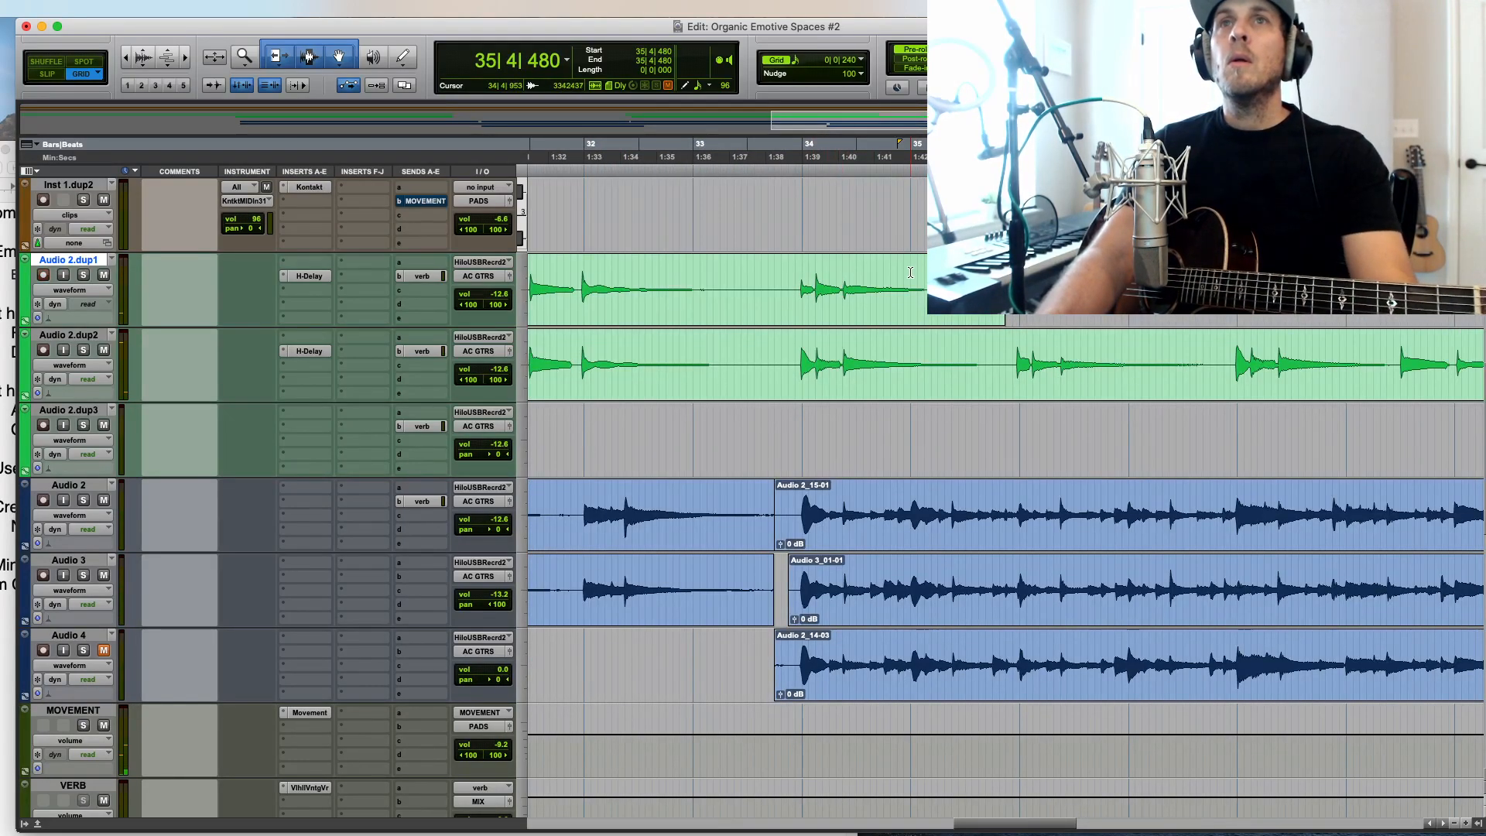
{"action": "key", "text": "super+space"}
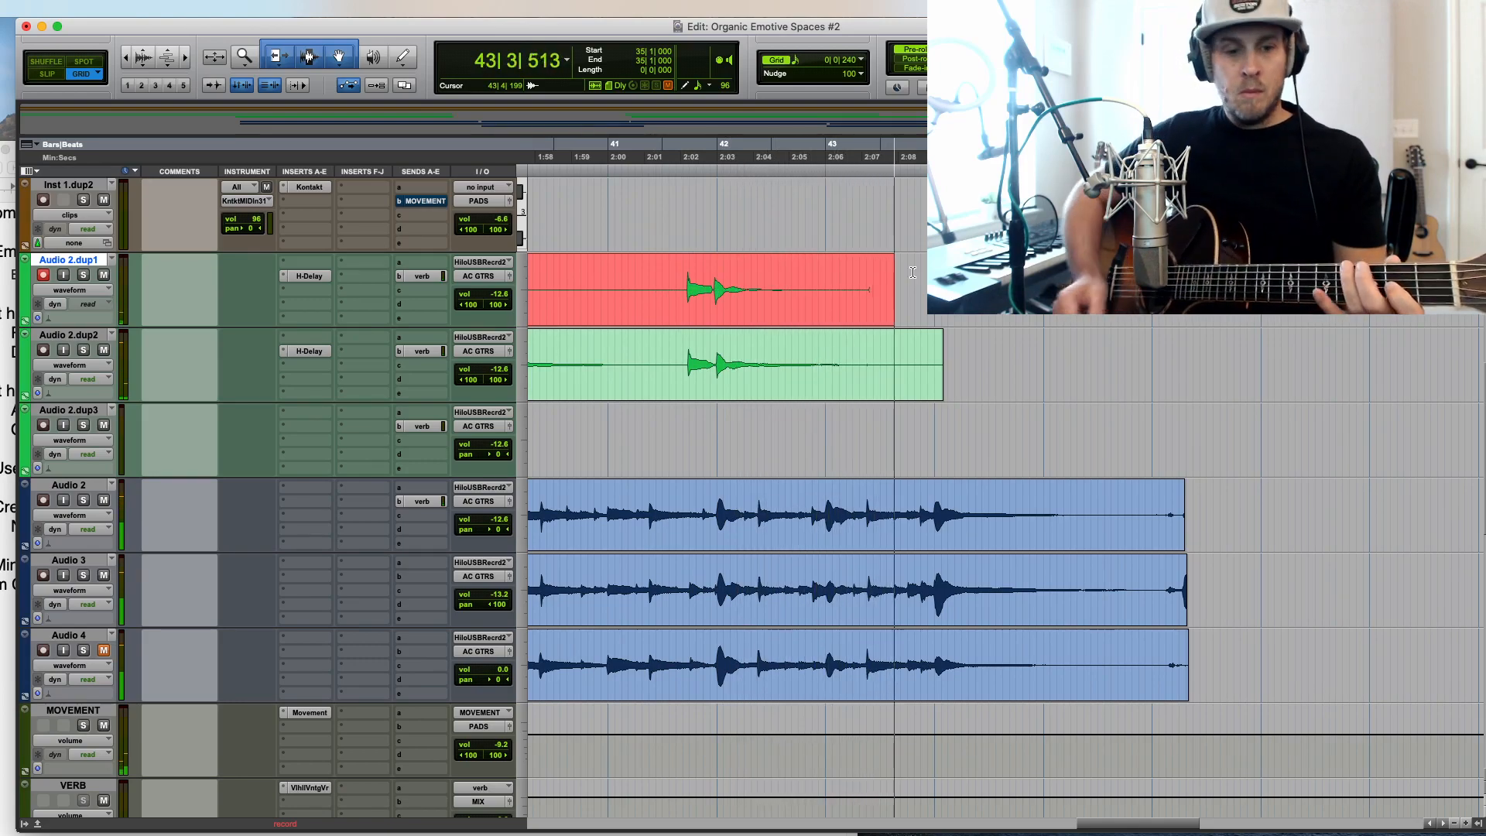
{"action": "key", "text": "r"}
{"action": "key", "text": "r"}
{"action": "key", "text": "r"}
{"action": "key", "text": "space"}
{"action": "key", "text": "r"}
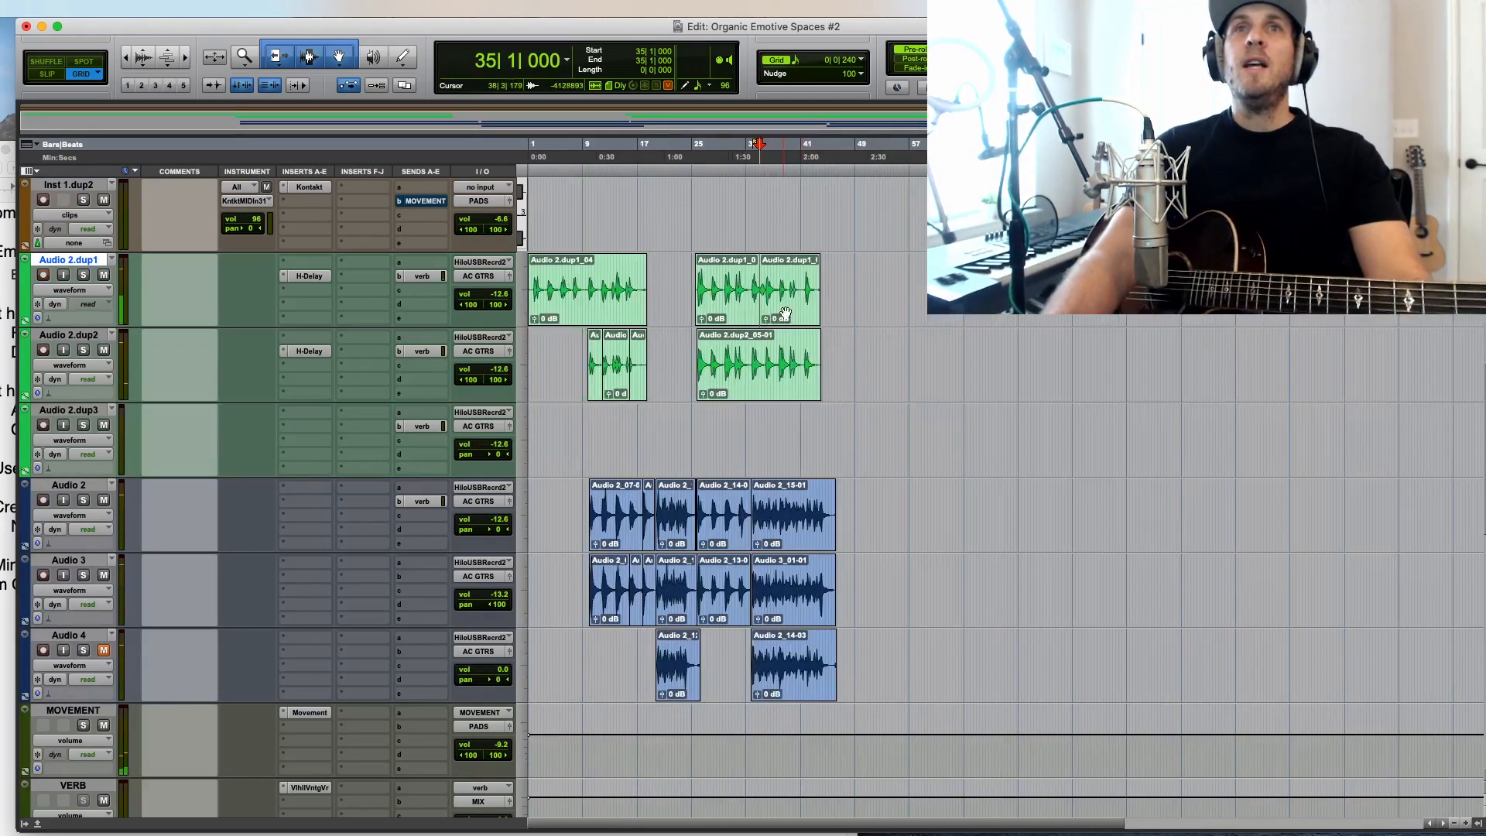
Step: Swap the guitar clips around bars 25 to 44 between Audio 2.dup1 and Audio 2.dup2, and disarm recording on Audio 2.dup1
{"action": "left_click", "coordinate": [731, 393]}
{"action": "left_click_drag", "start_coordinate": [737, 397], "coordinate": [745, 411]}
{"action": "left_click_drag", "start_coordinate": [853, 276], "coordinate": [725, 359]}
{"action": "left_click_drag", "start_coordinate": [776, 460], "coordinate": [775, 311]}
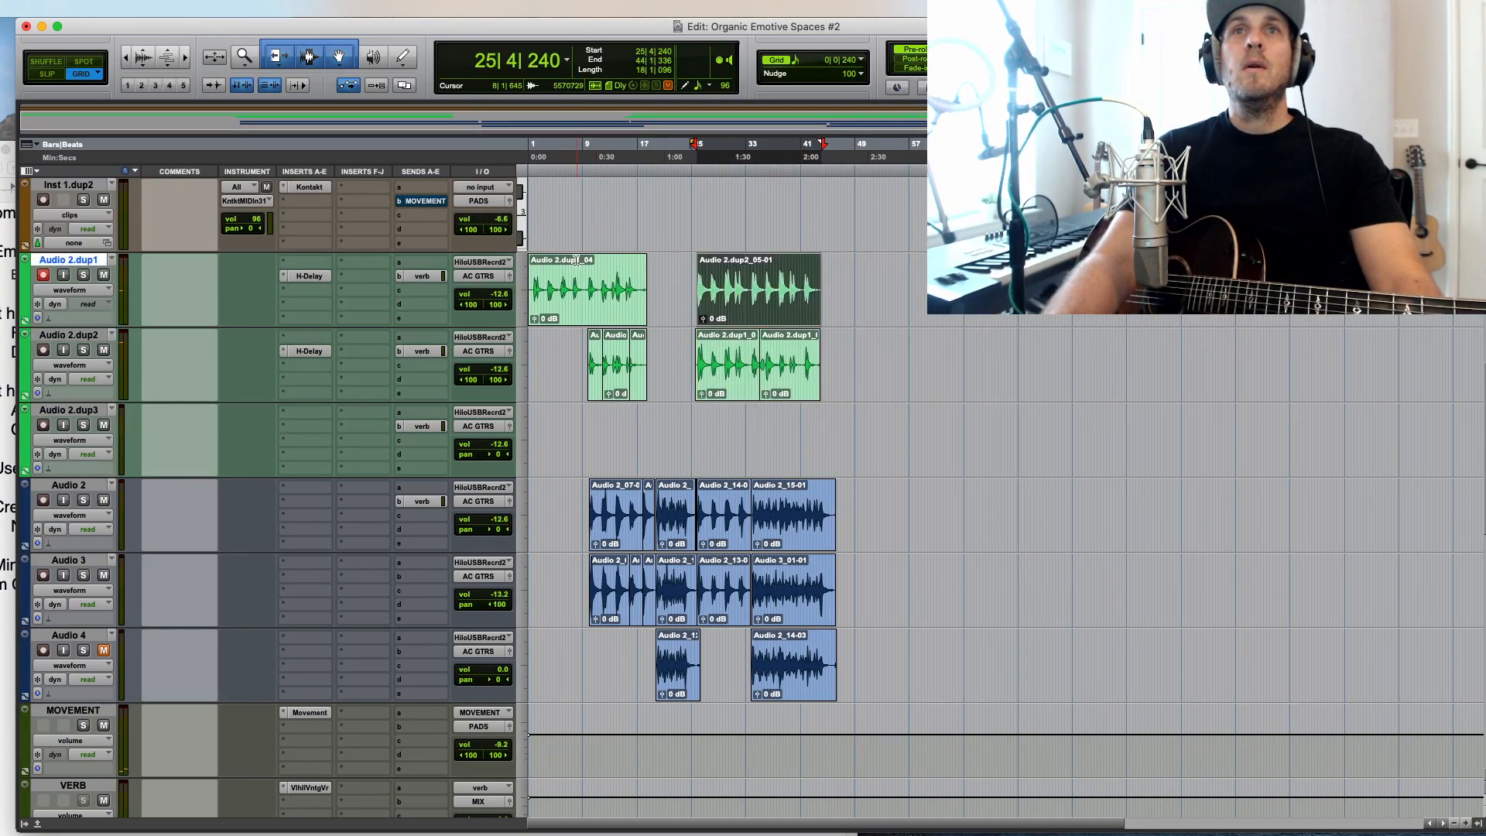
{"action": "key", "text": "r"}
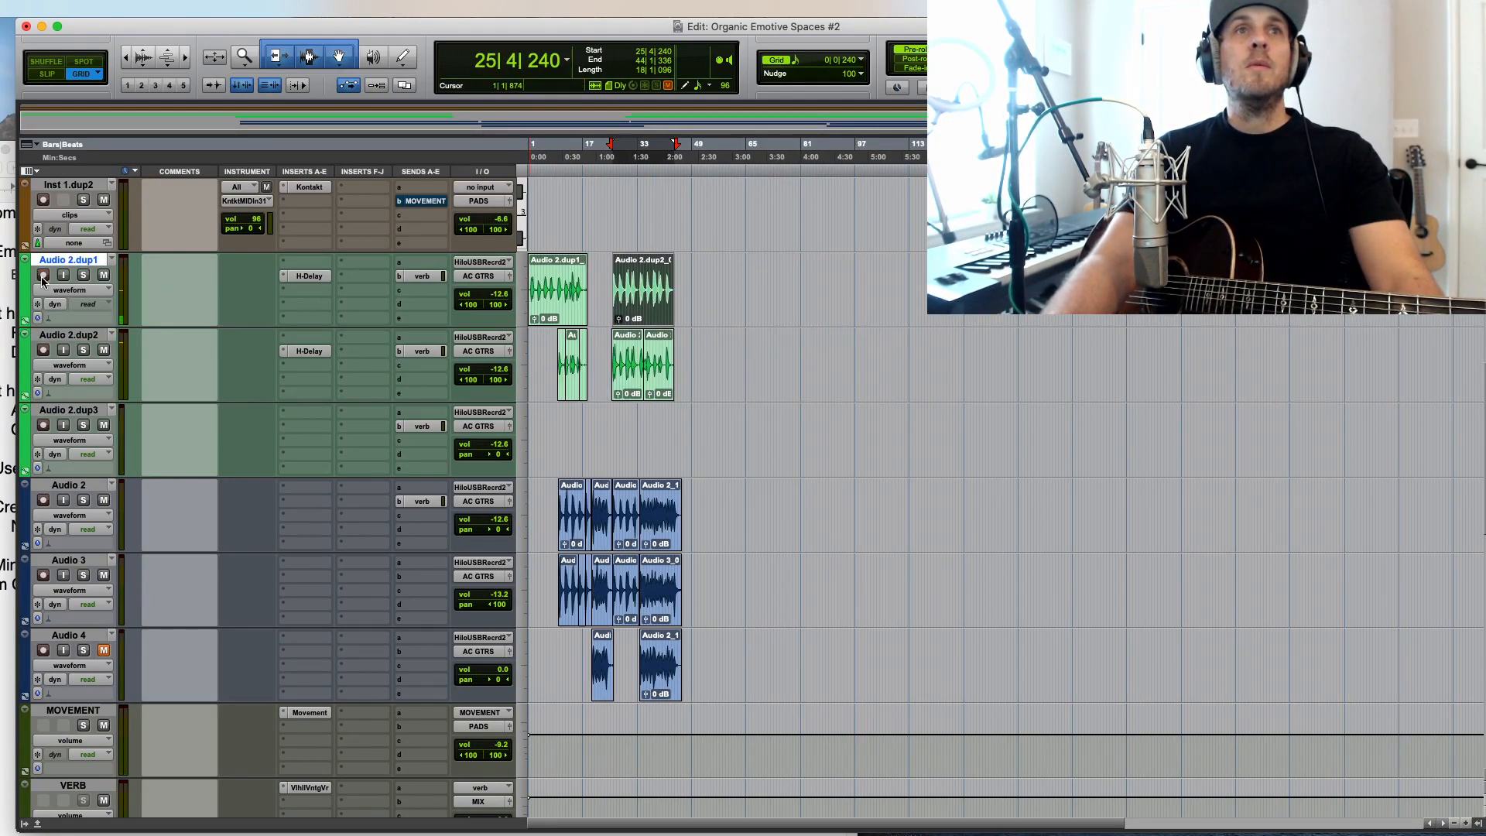
{"action": "scroll", "coordinate": [94, 458], "scroll_direction": "down", "scroll_amount": 3}
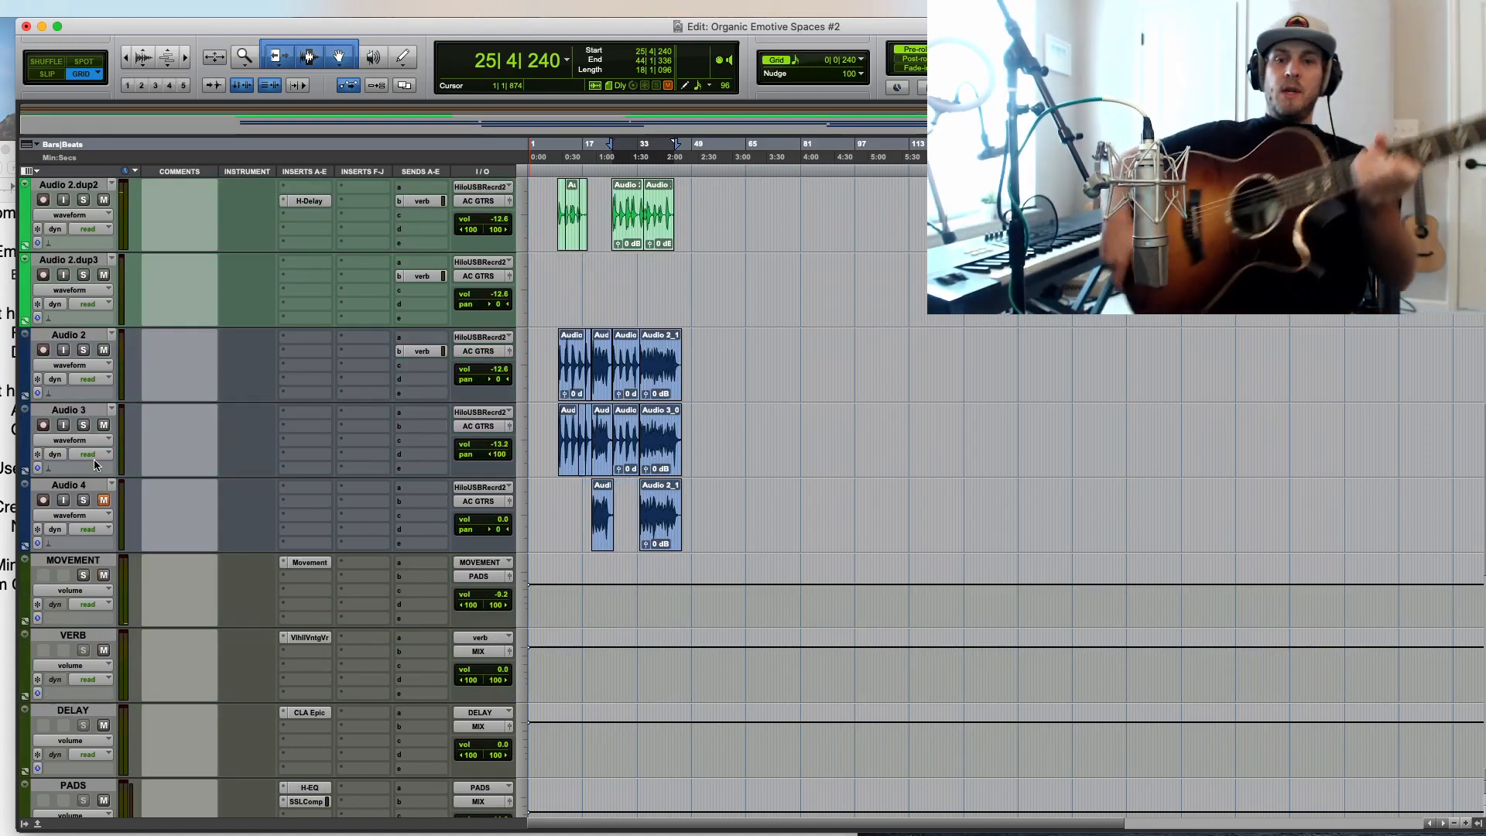
Step: Record a guitar take on Audio 2 from 49|1|480 to about bar 67
{"action": "left_click", "coordinate": [743, 363]}
{"action": "key", "text": "t"}
{"action": "key", "text": "t"}
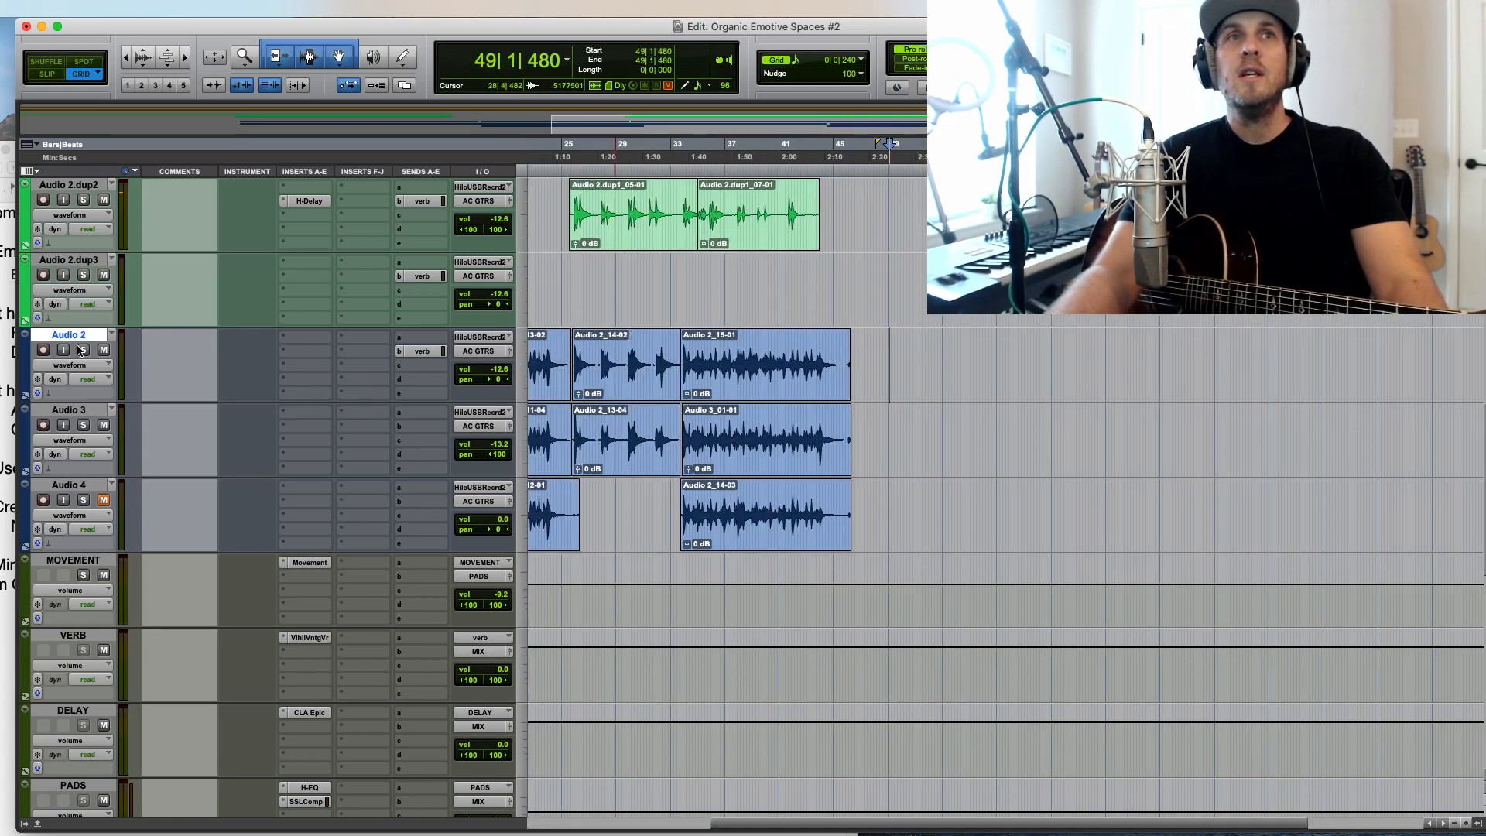
{"action": "key", "text": "t"}
{"action": "key", "text": "super+space"}
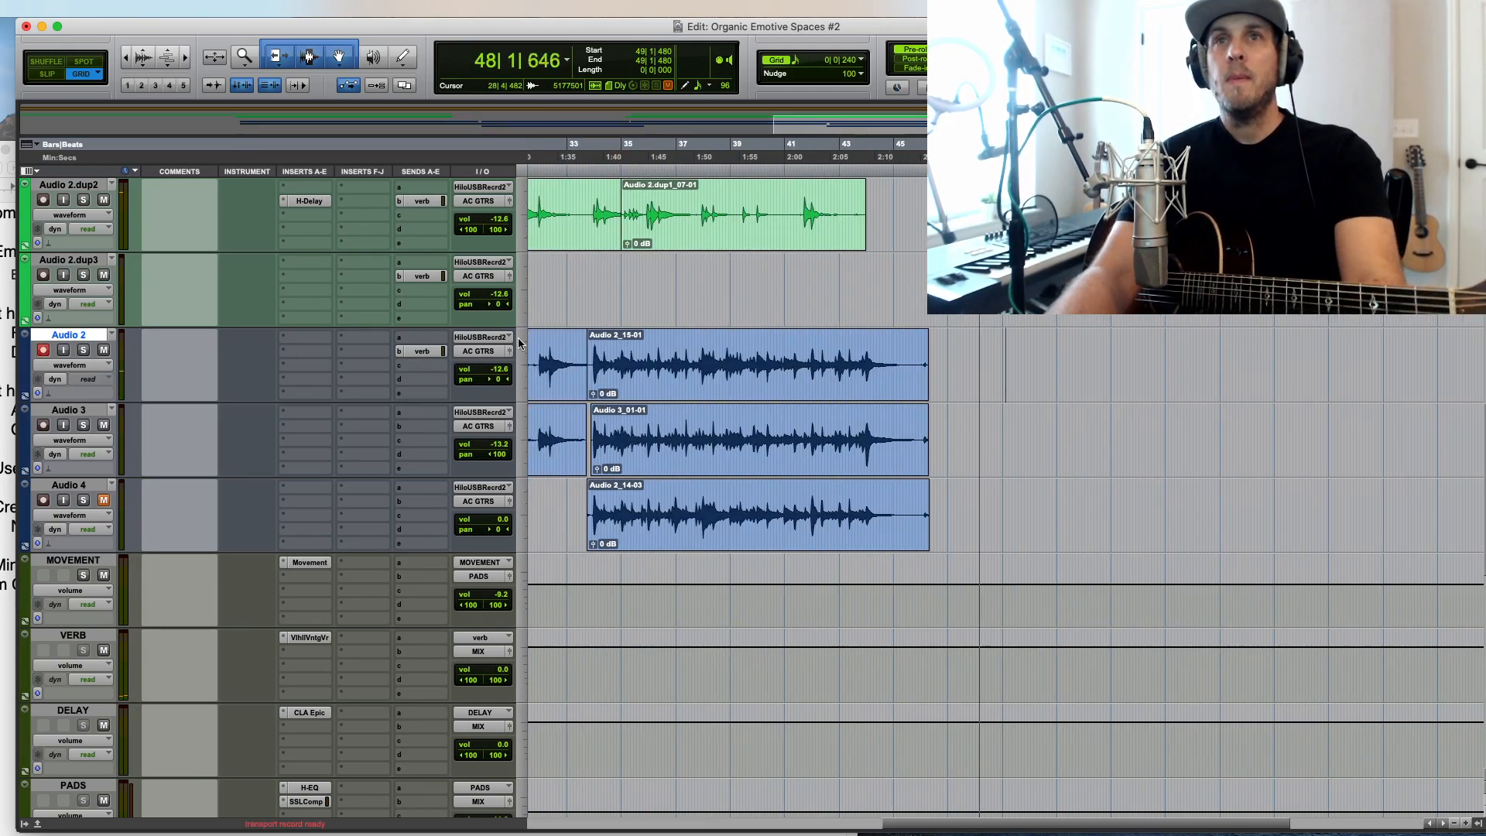
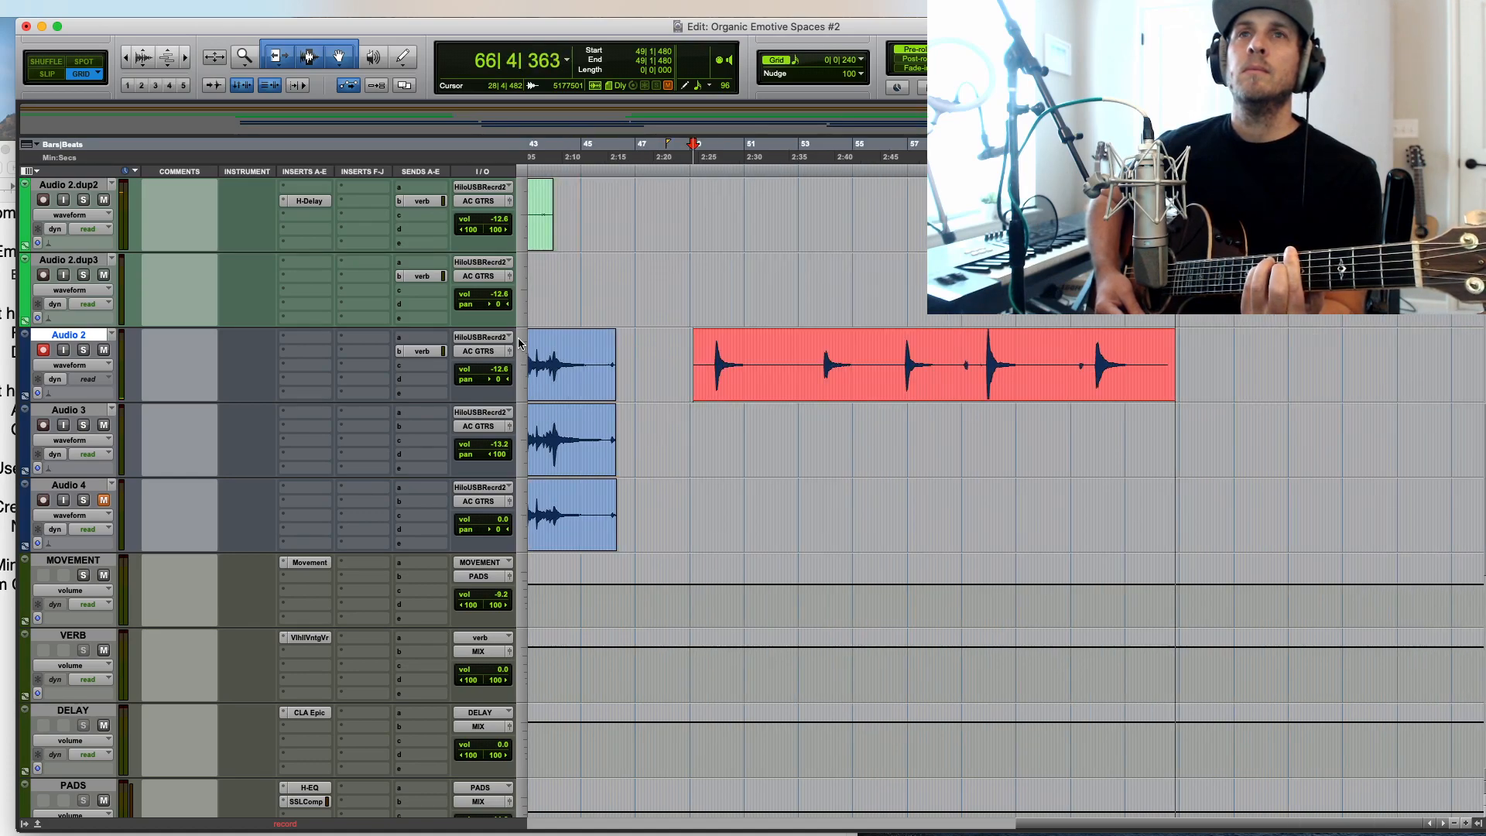
{"action": "key", "text": "space"}
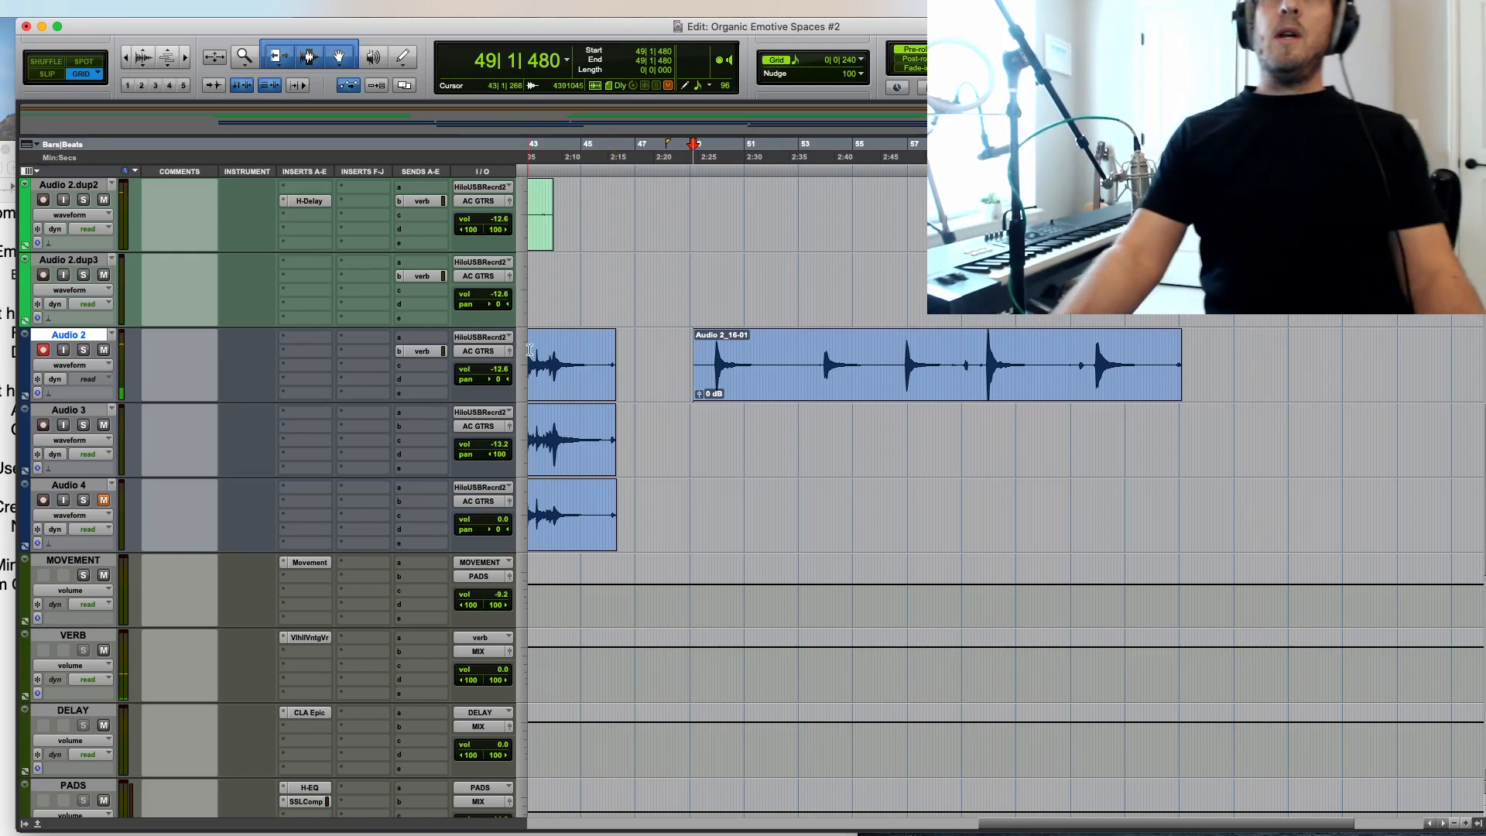
Step: Disarm recording on Audio 2 and place the edit cursor at 9|3|480 on Audio 2.dup3
{"action": "key", "text": "r"}
{"action": "key", "text": "r"}
{"action": "left_click", "coordinate": [710, 282]}
{"action": "key", "text": "r"}
{"action": "key", "text": "t"}
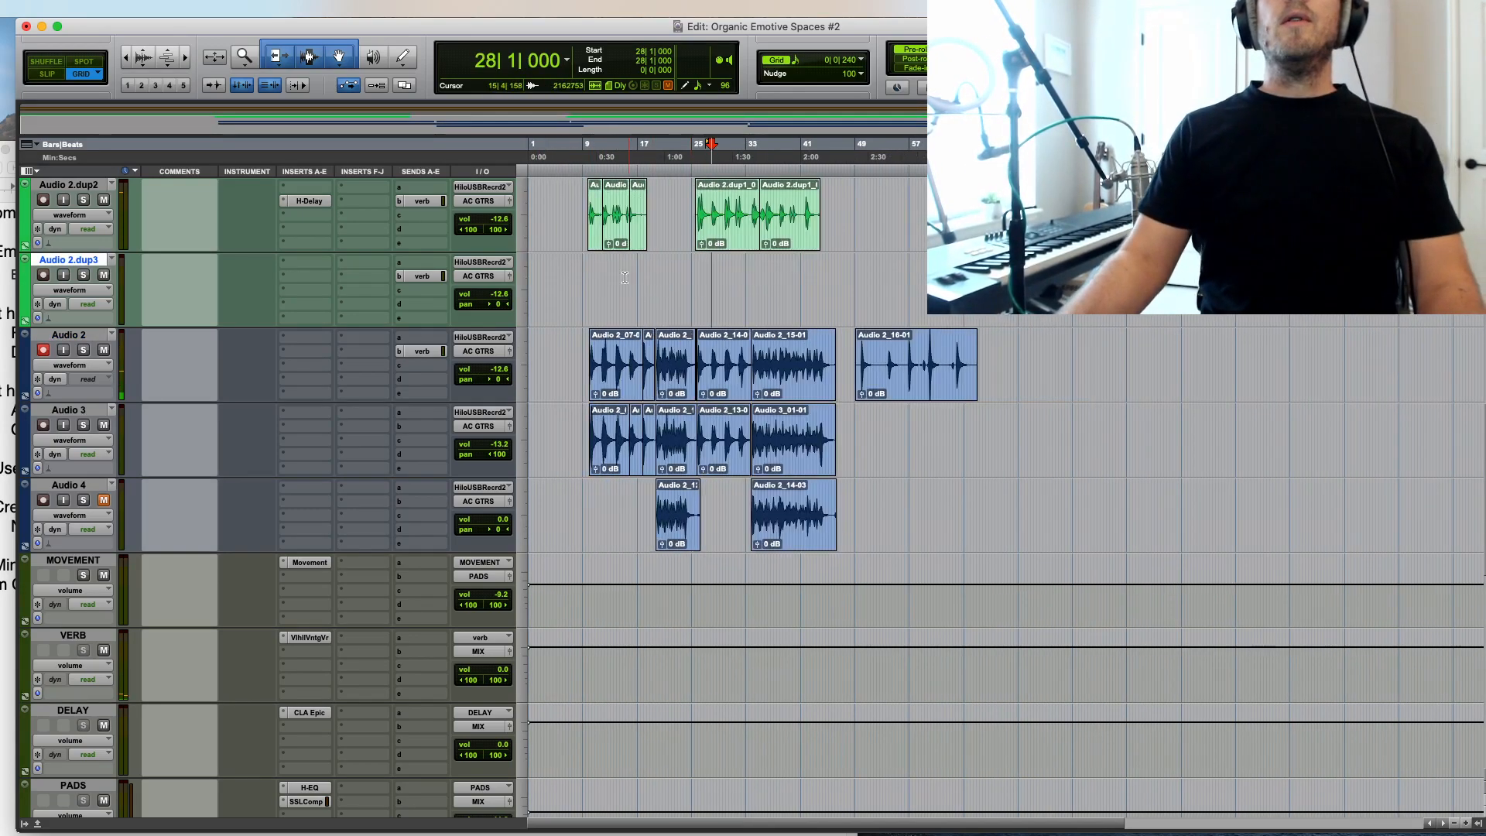
{"action": "key", "text": "t"}
{"action": "key", "text": "t"}
{"action": "key", "text": "r"}
{"action": "left_click", "coordinate": [646, 274]}
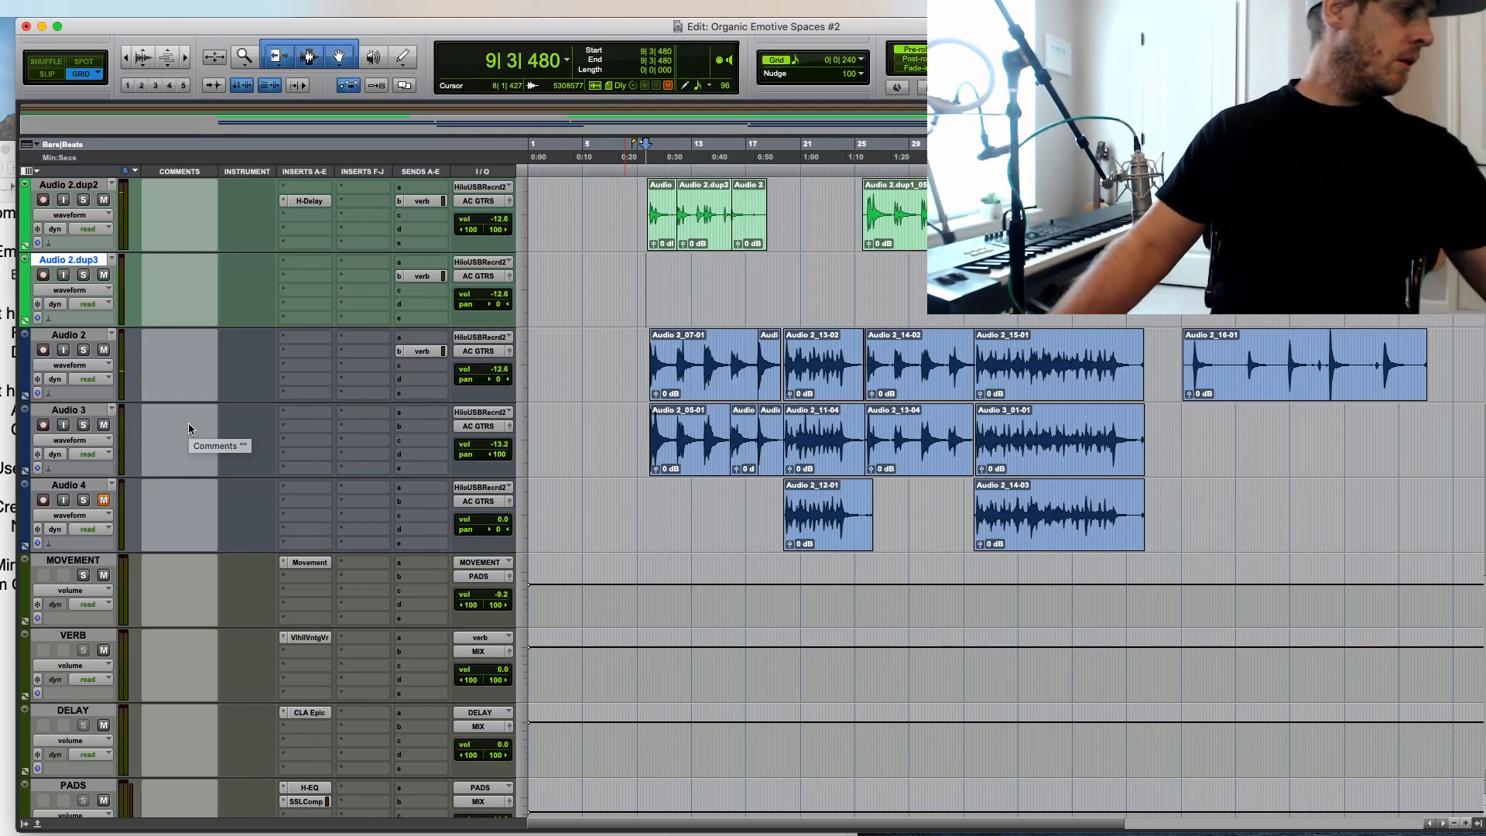
Step: Try to record a MIDI part on Inst 1.dup2 from 15|1|000
{"action": "scroll", "coordinate": [265, 515], "scroll_direction": "up", "scroll_amount": 10}
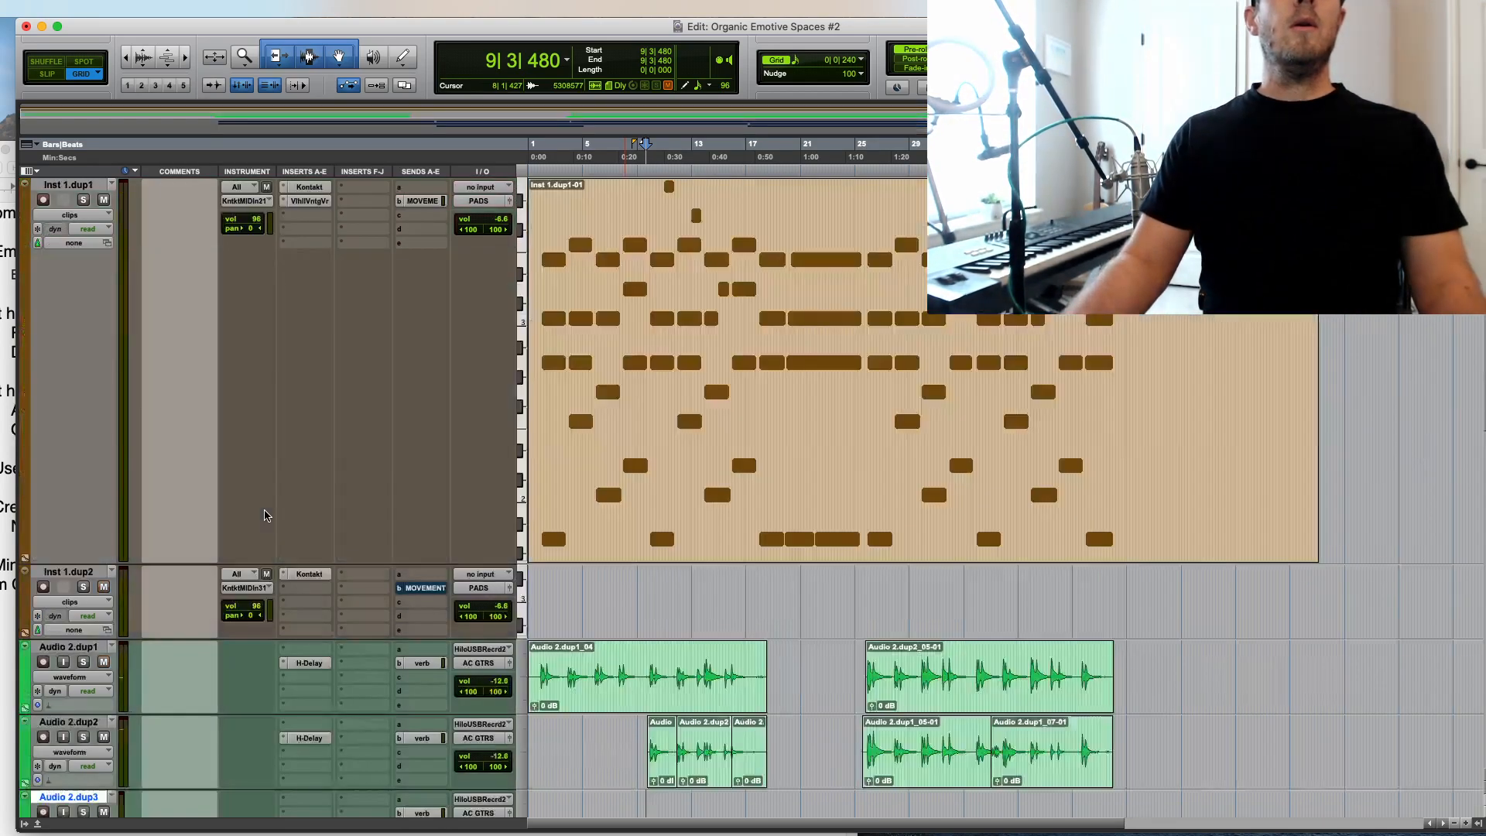
{"action": "left_click_drag", "start_coordinate": [357, 667], "coordinate": [370, 456]}
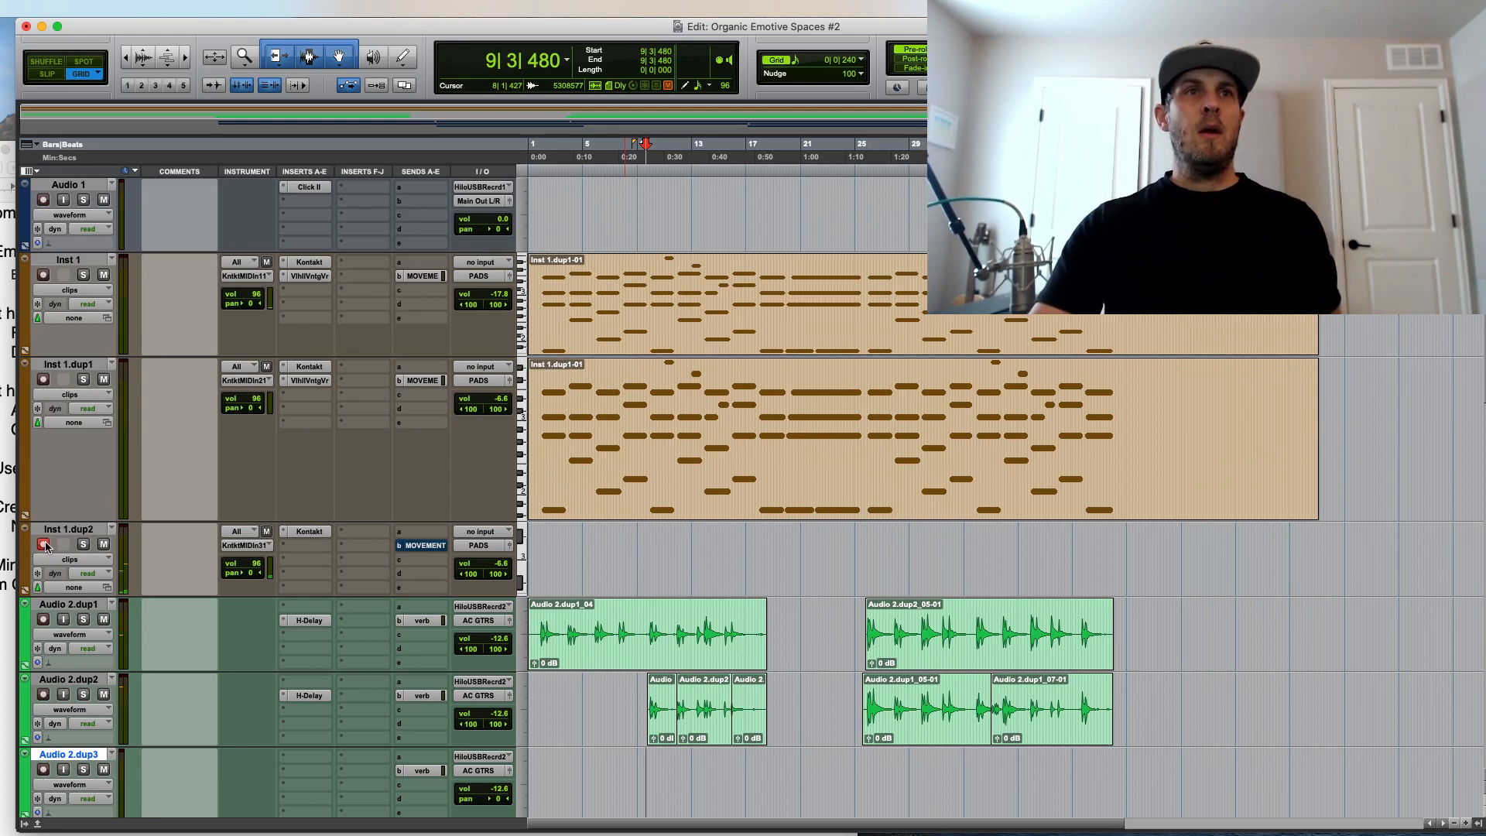
{"action": "left_click", "coordinate": [538, 559]}
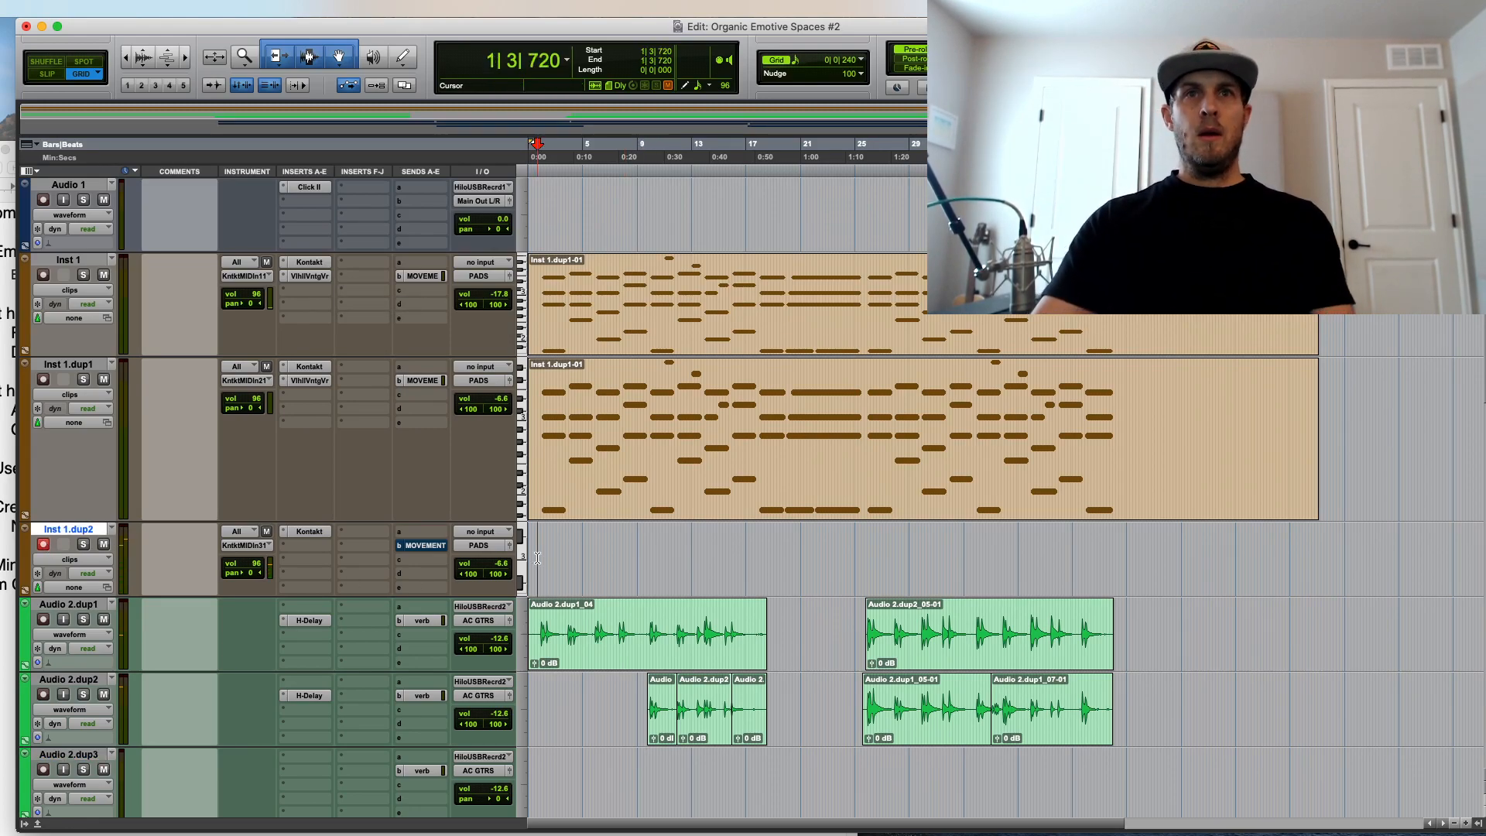
{"action": "key", "text": "t"}
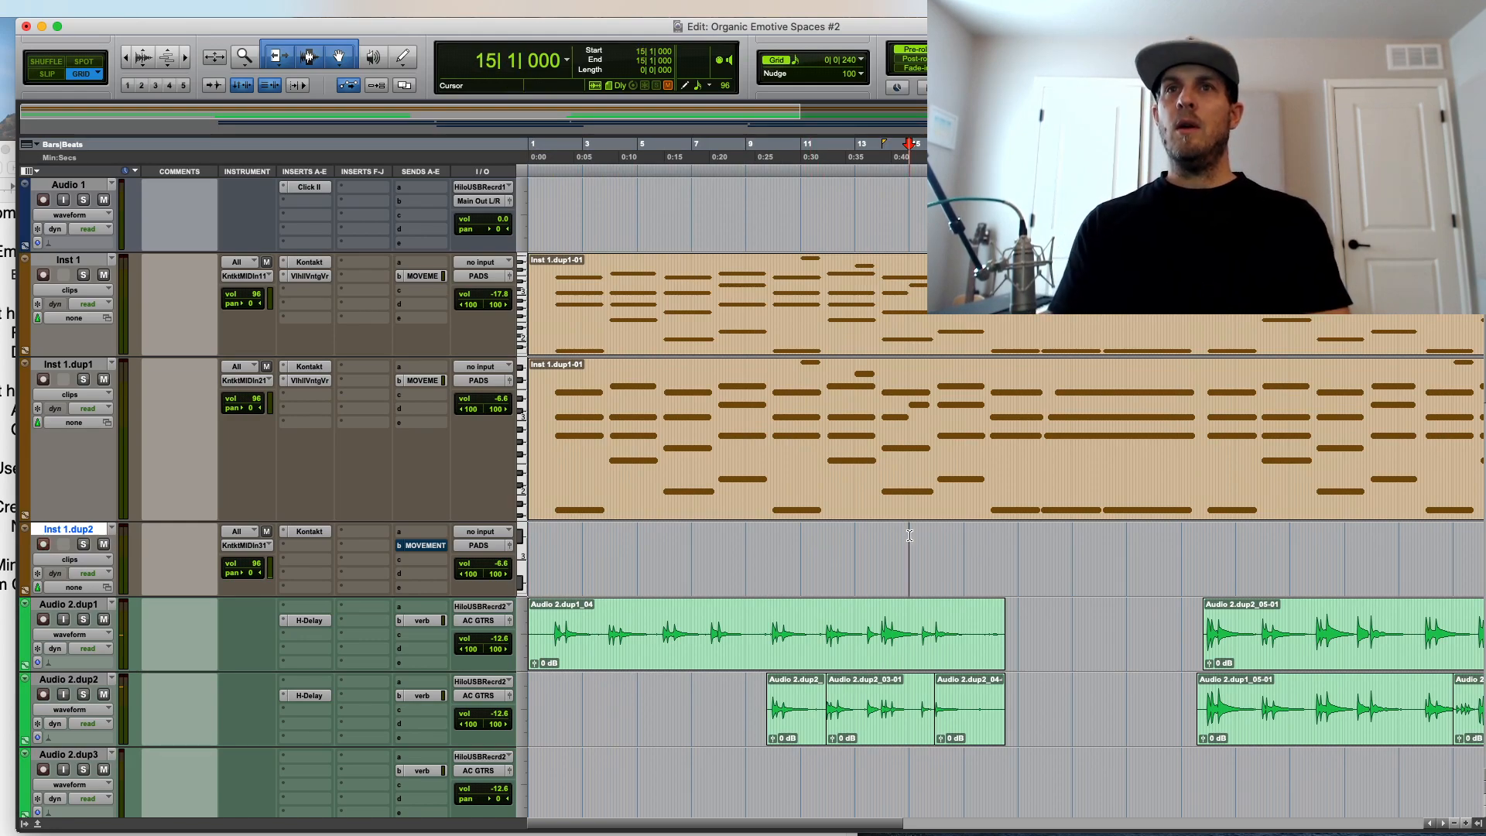
{"action": "key", "text": "space"}
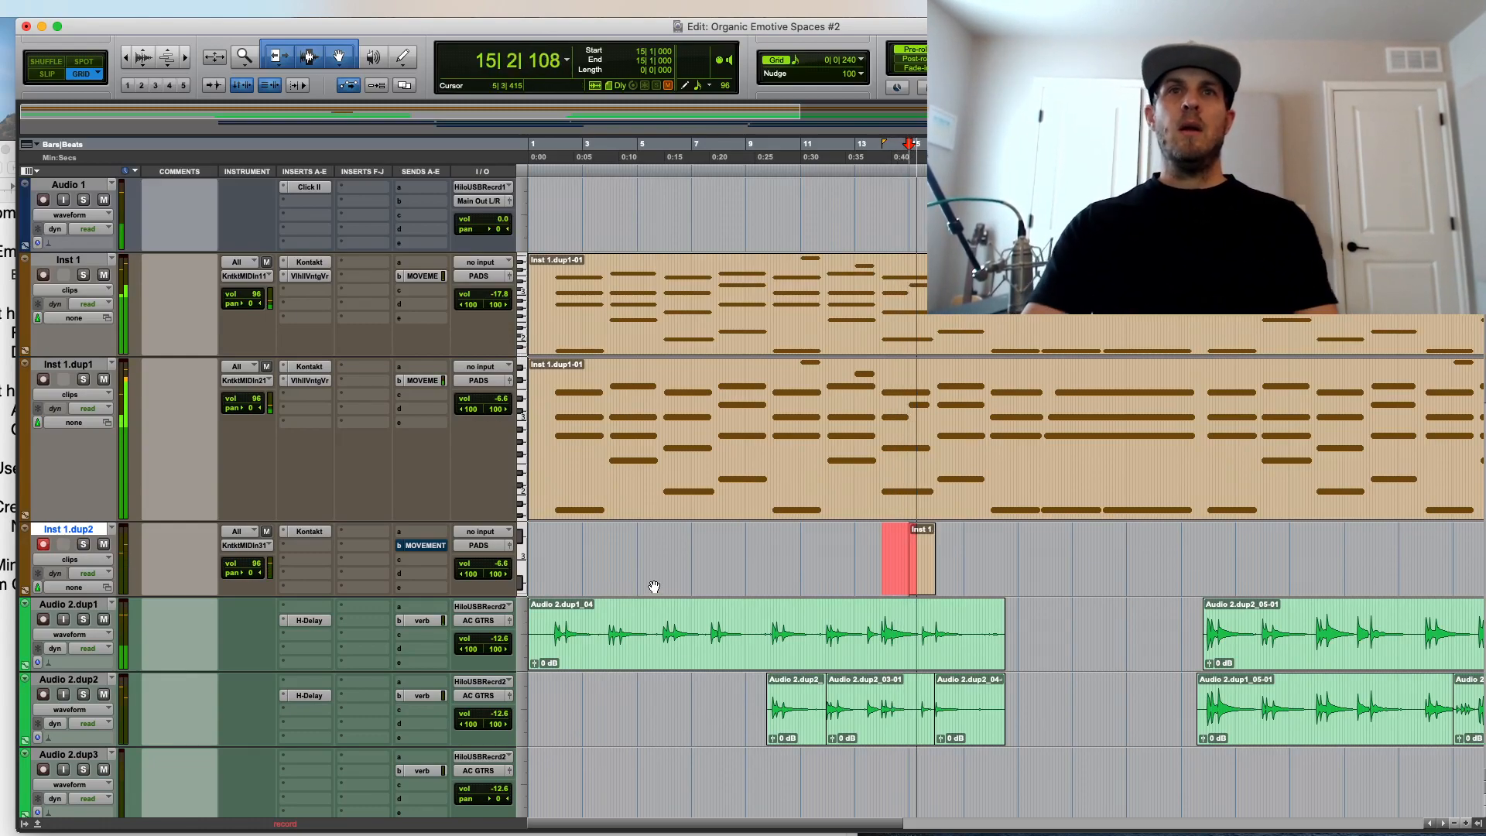
{"action": "key", "text": "space"}
Step: Route the output of Inst 1.dup2 to the PIANO bus
{"action": "left_click", "coordinate": [479, 545]}
{"action": "mouse_move", "coordinate": [495, 564]}
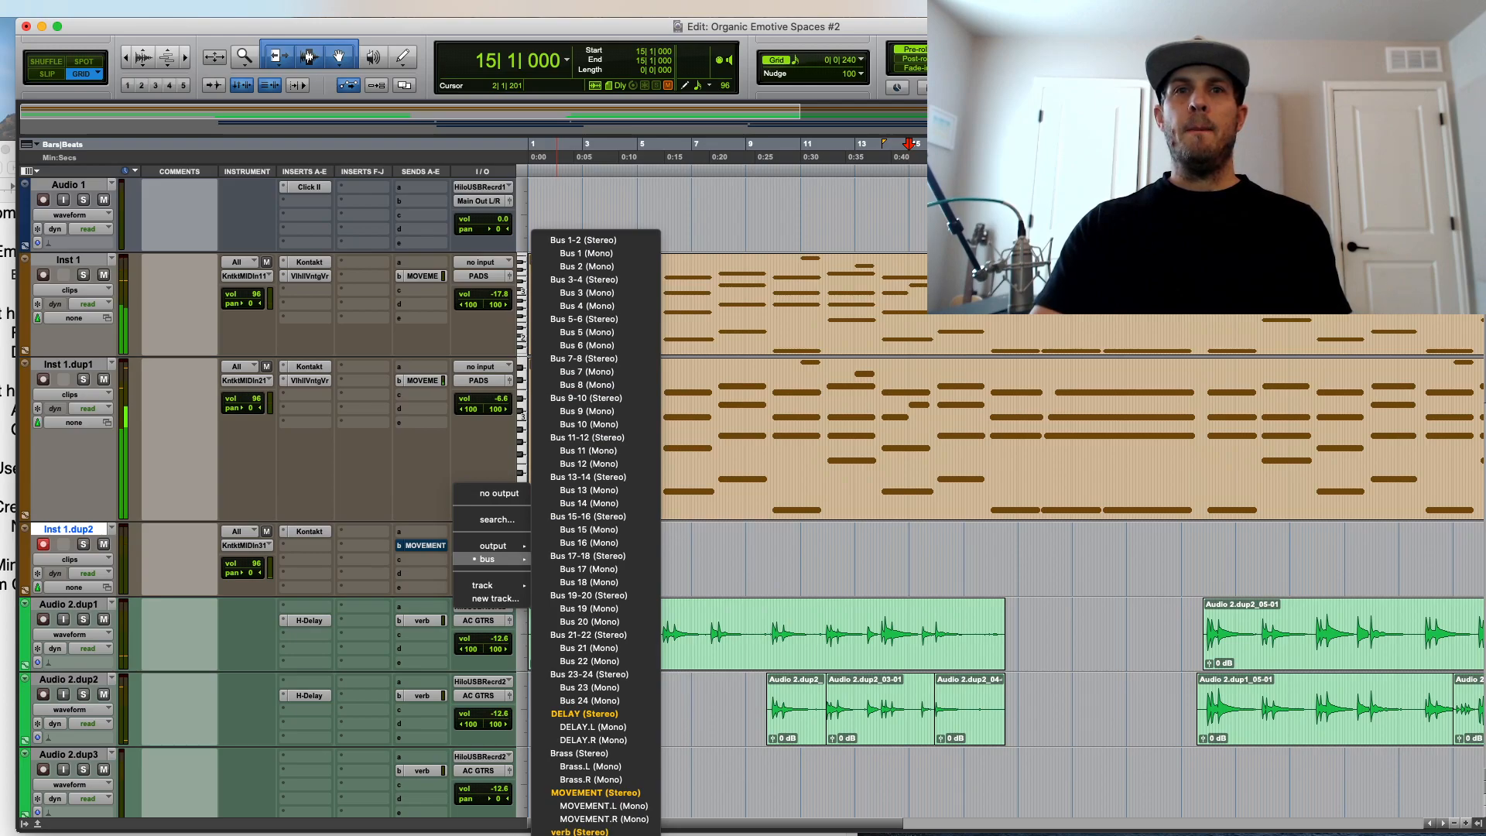
{"action": "left_click", "coordinate": [572, 835]}
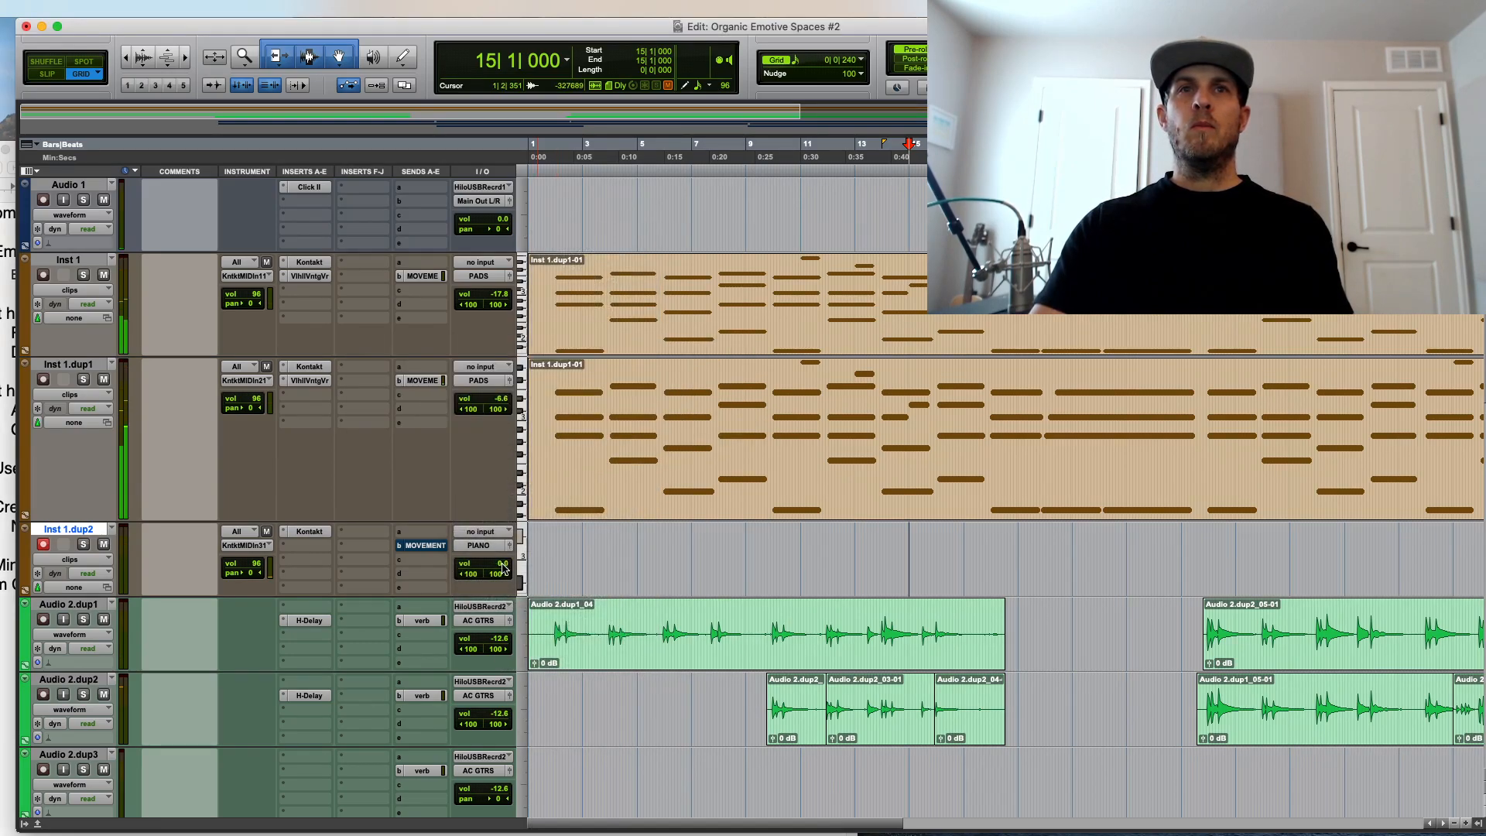
Step: Set the input of the PIANO aux track to the PIANO bus
{"action": "scroll", "coordinate": [503, 567], "scroll_direction": "down", "scroll_amount": 20}
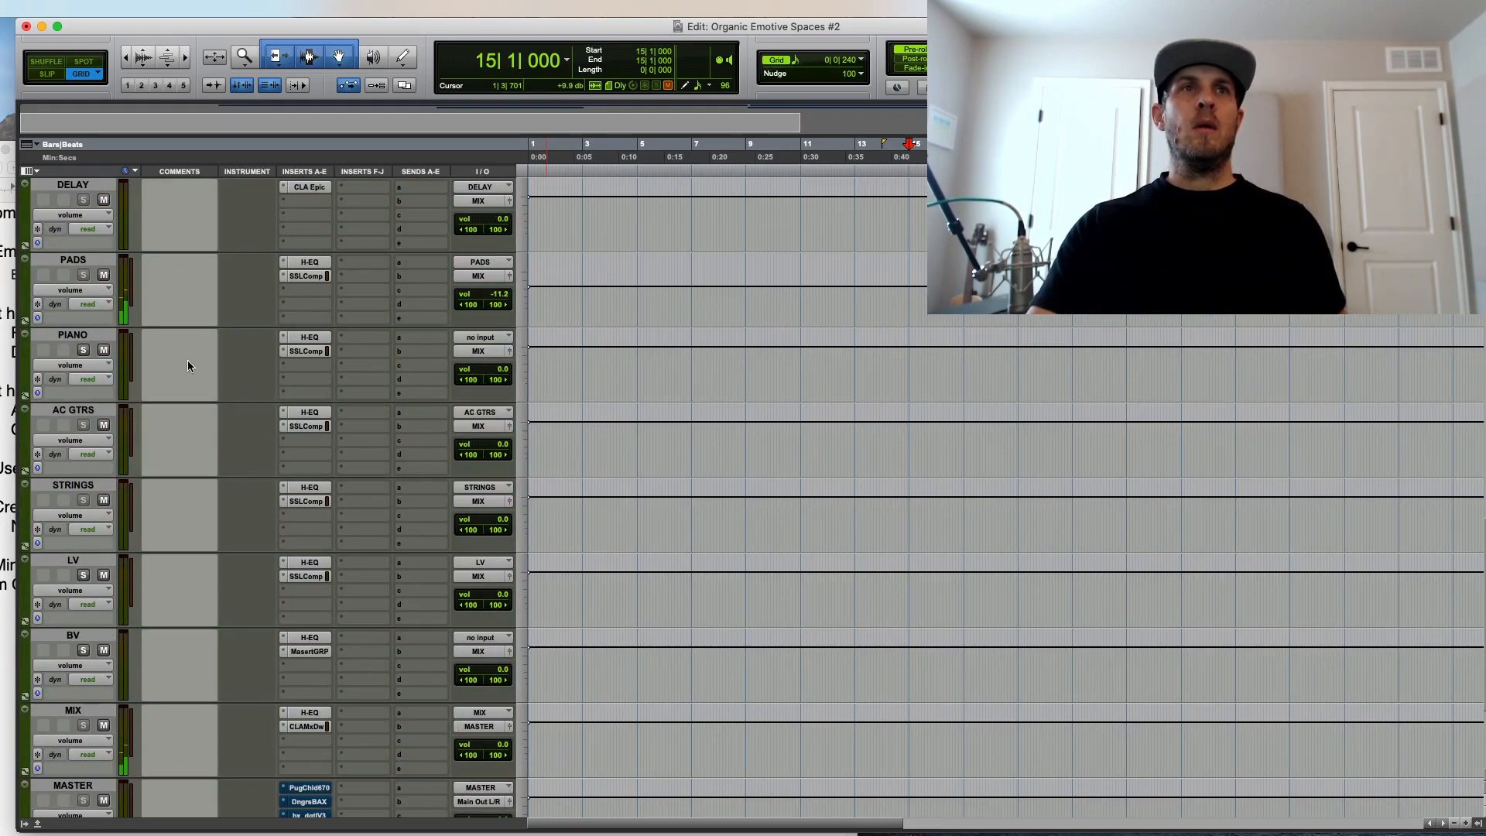
{"action": "scroll", "coordinate": [665, 425], "scroll_direction": "up", "scroll_amount": 20}
{"action": "scroll", "coordinate": [664, 425], "scroll_direction": "up", "scroll_amount": 5}
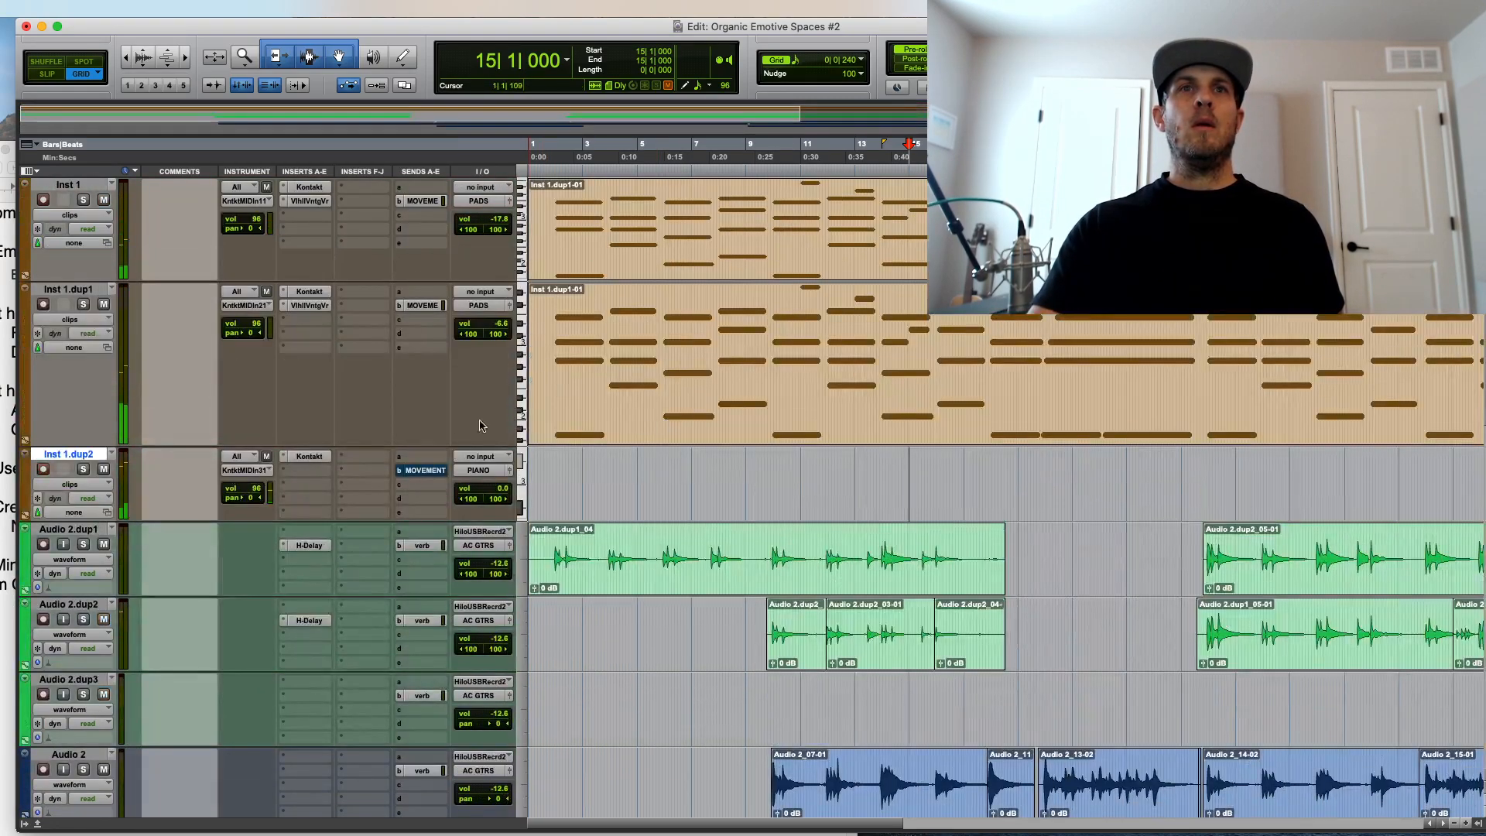
{"action": "scroll", "coordinate": [358, 485], "scroll_direction": "down", "scroll_amount": 15}
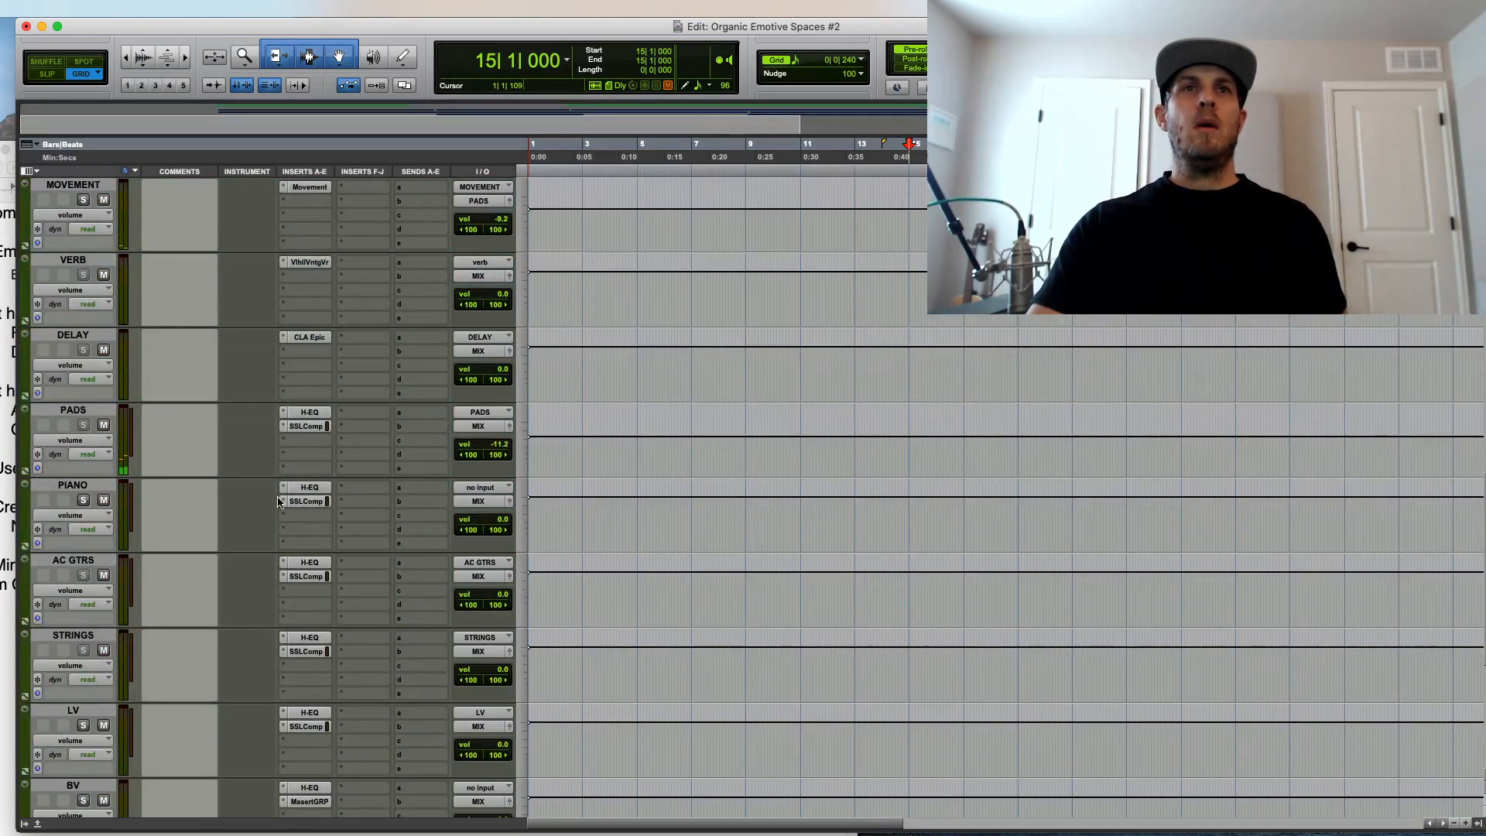
{"action": "left_click", "coordinate": [479, 488]}
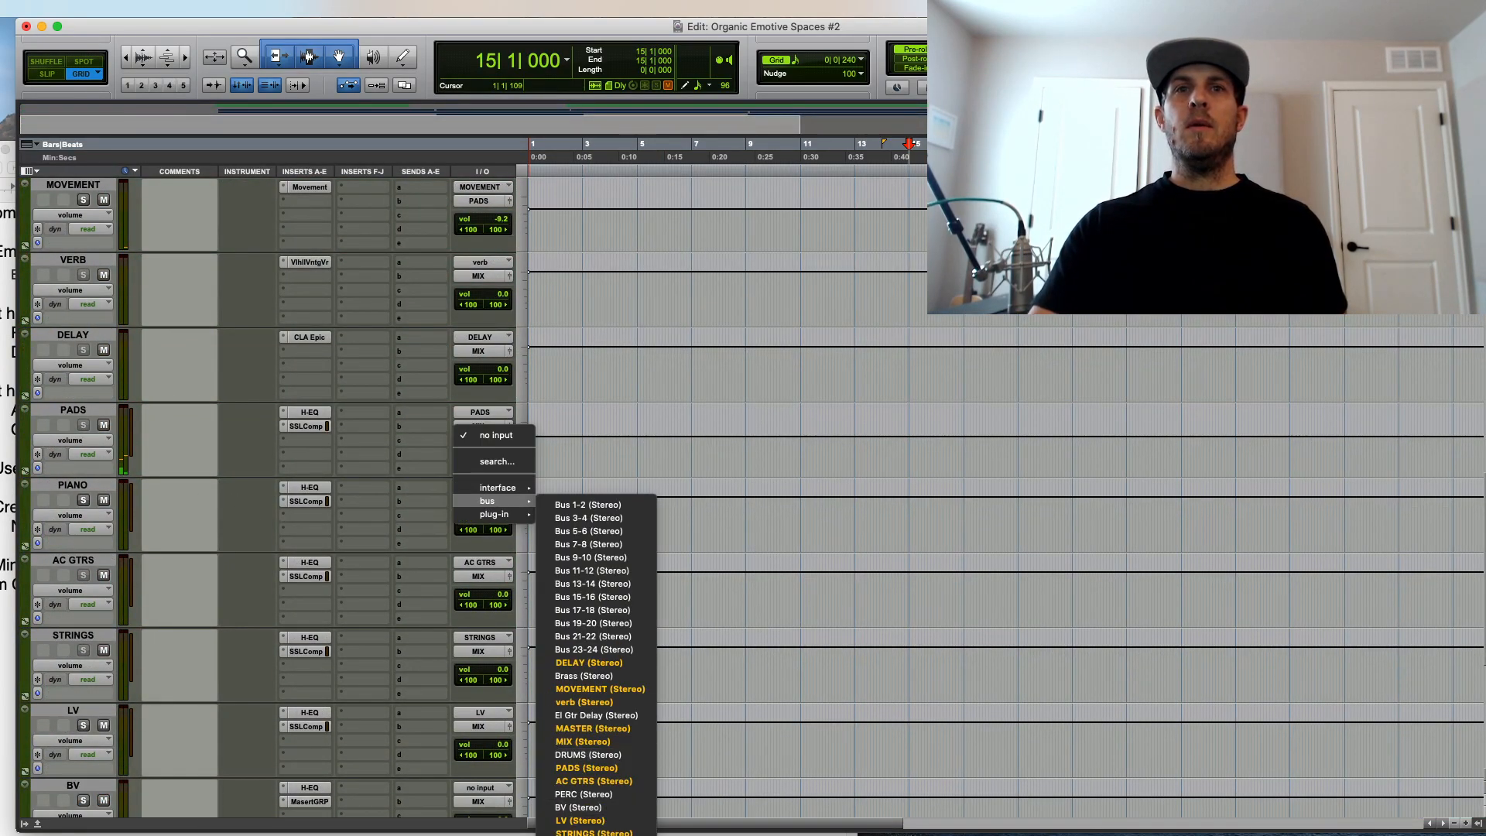
{"action": "left_click", "coordinate": [577, 835]}
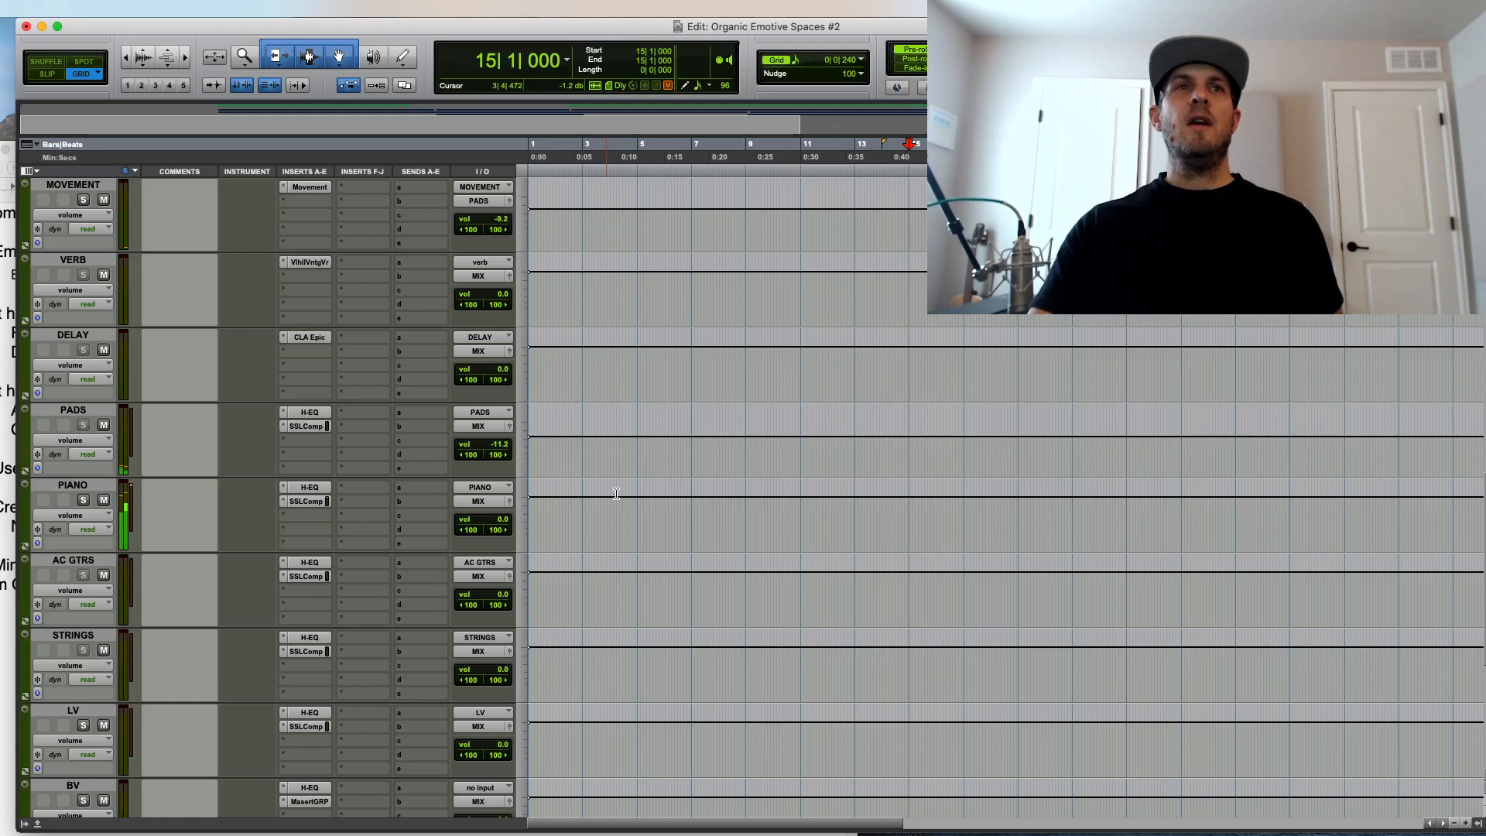
Step: Inspect the Emotional Piano Jazz instrument loaded in Kontakt on Inst 1.dup2, and close its window
{"action": "scroll", "coordinate": [617, 494], "scroll_direction": "up", "scroll_amount": 1}
{"action": "scroll", "coordinate": [618, 494], "scroll_direction": "up", "scroll_amount": 8}
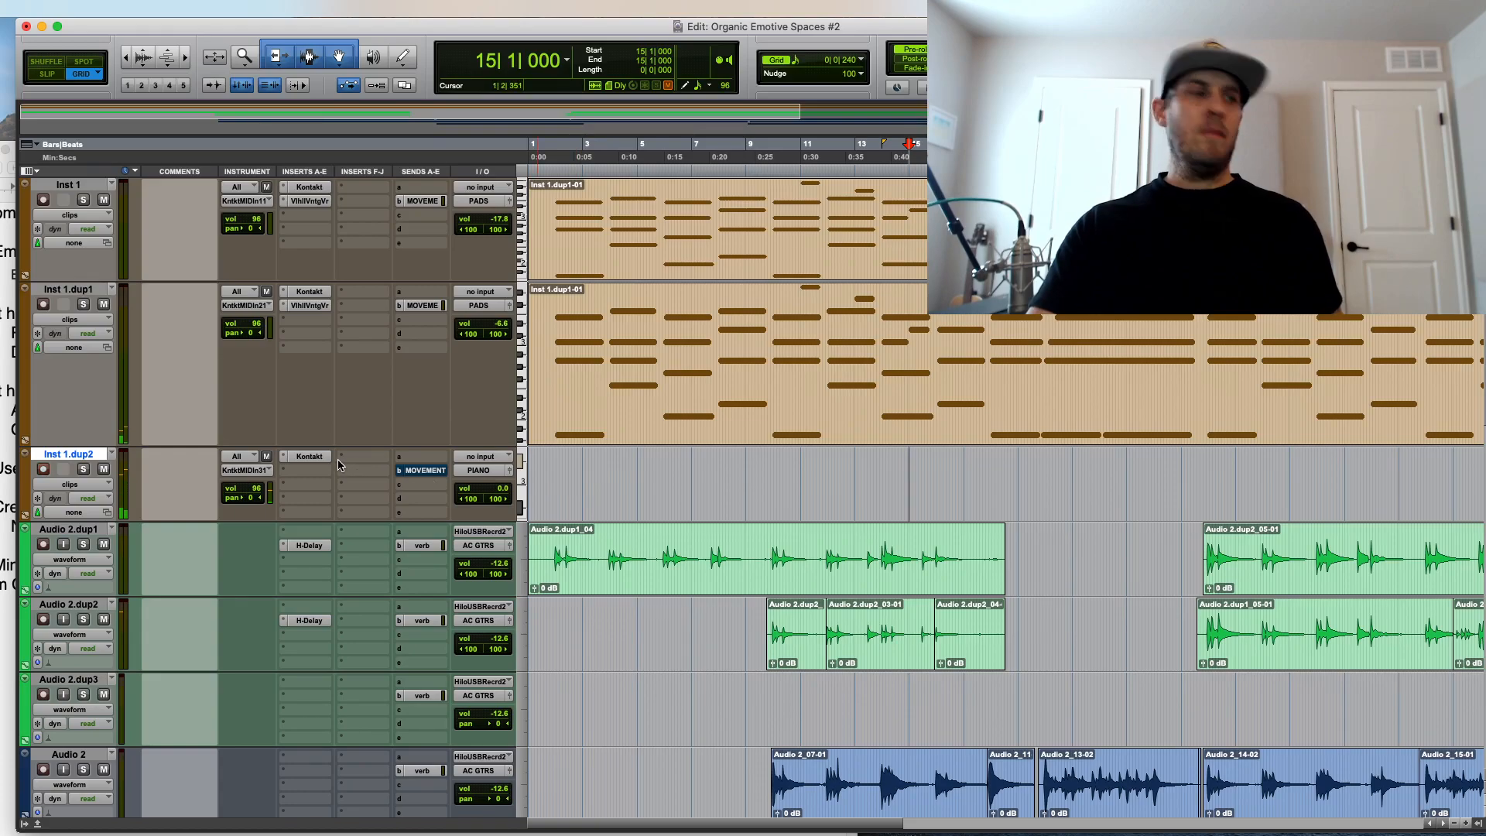
{"action": "key", "text": "shift+r"}
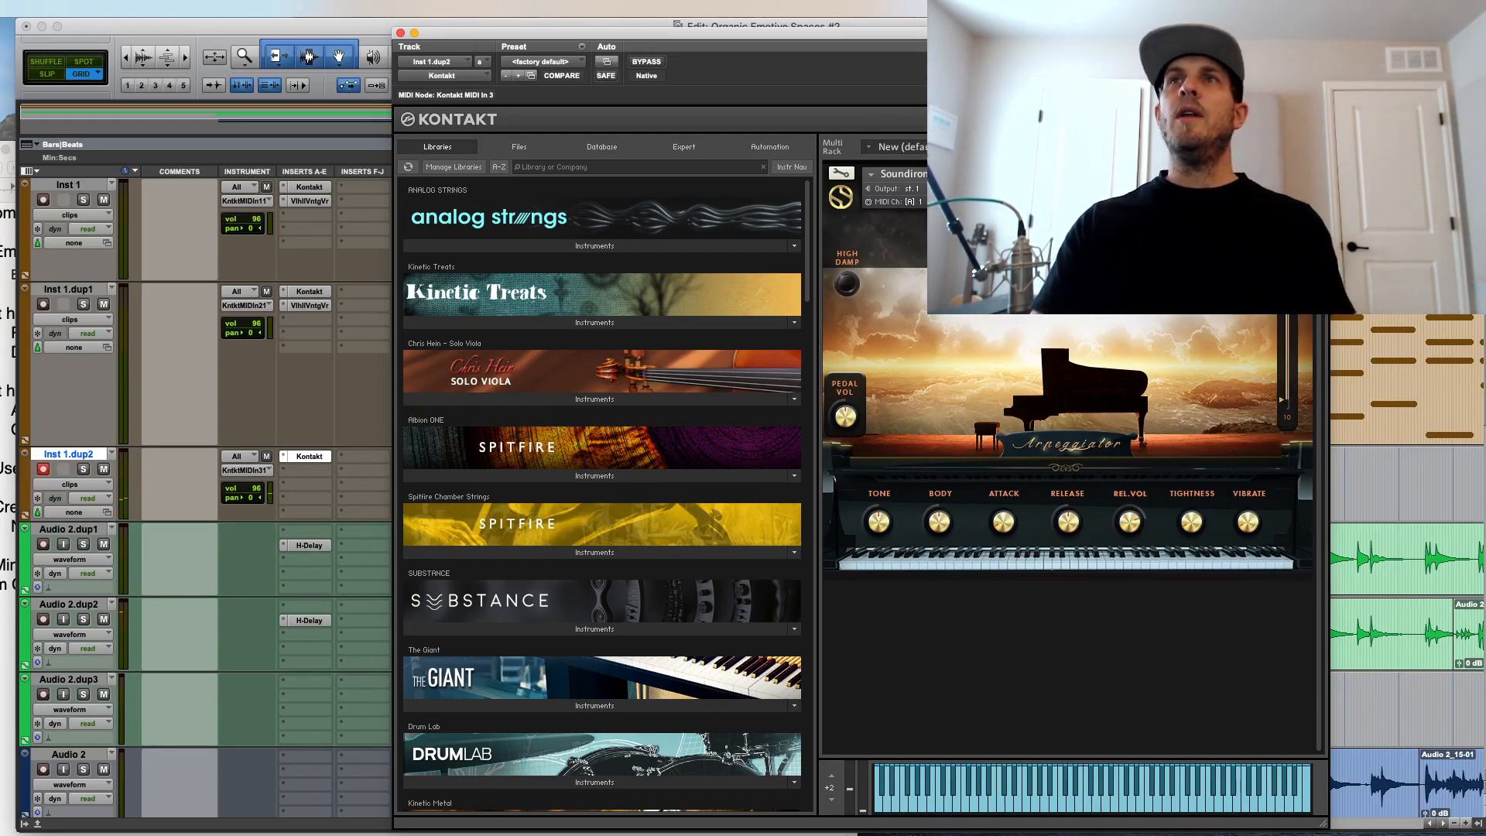
{"action": "left_click_drag", "start_coordinate": [1006, 32], "coordinate": [1017, 27]}
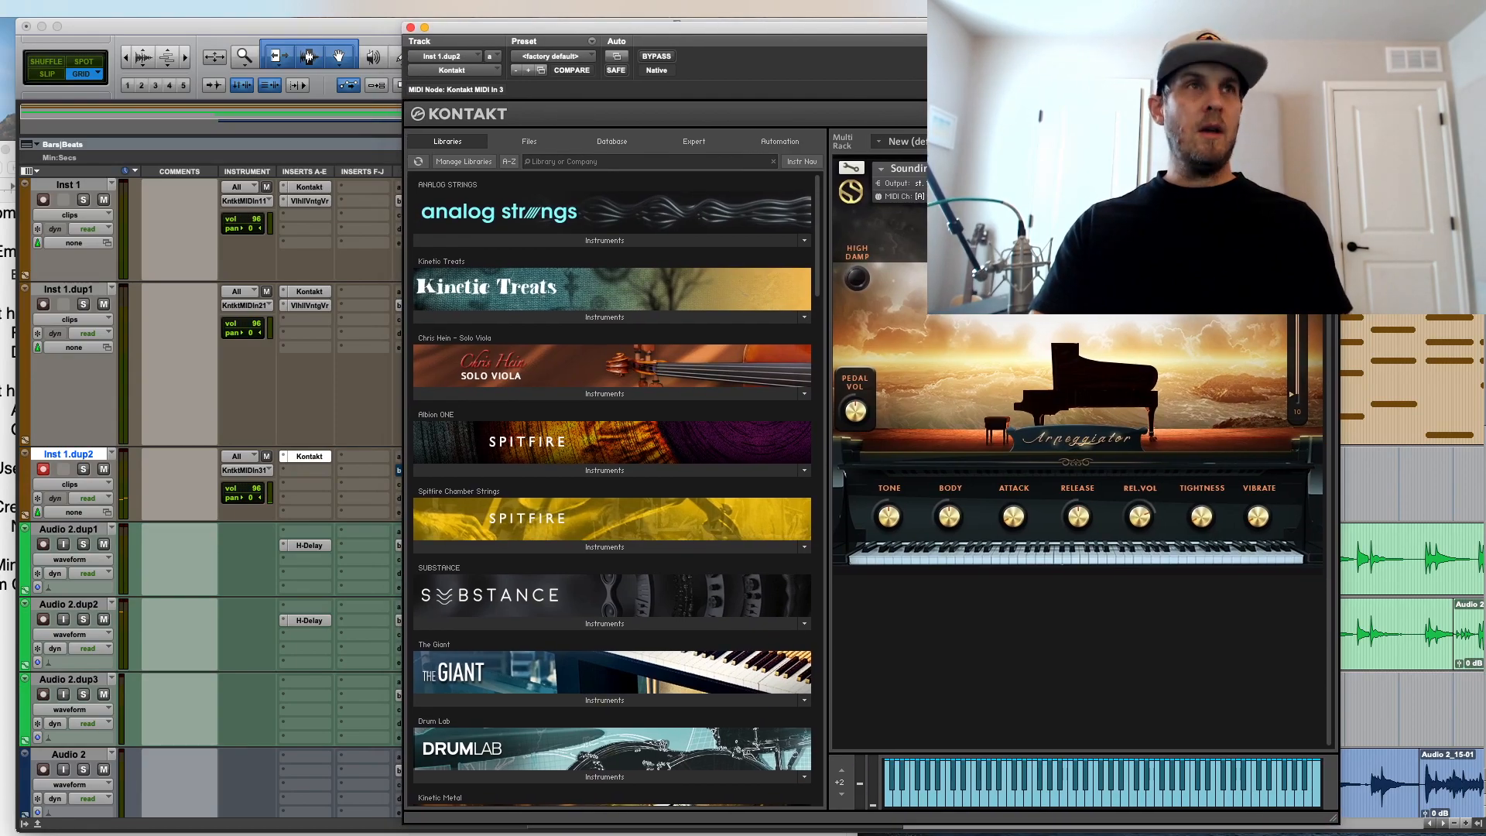
{"action": "left_click_drag", "start_coordinate": [1278, 27], "coordinate": [965, 23]}
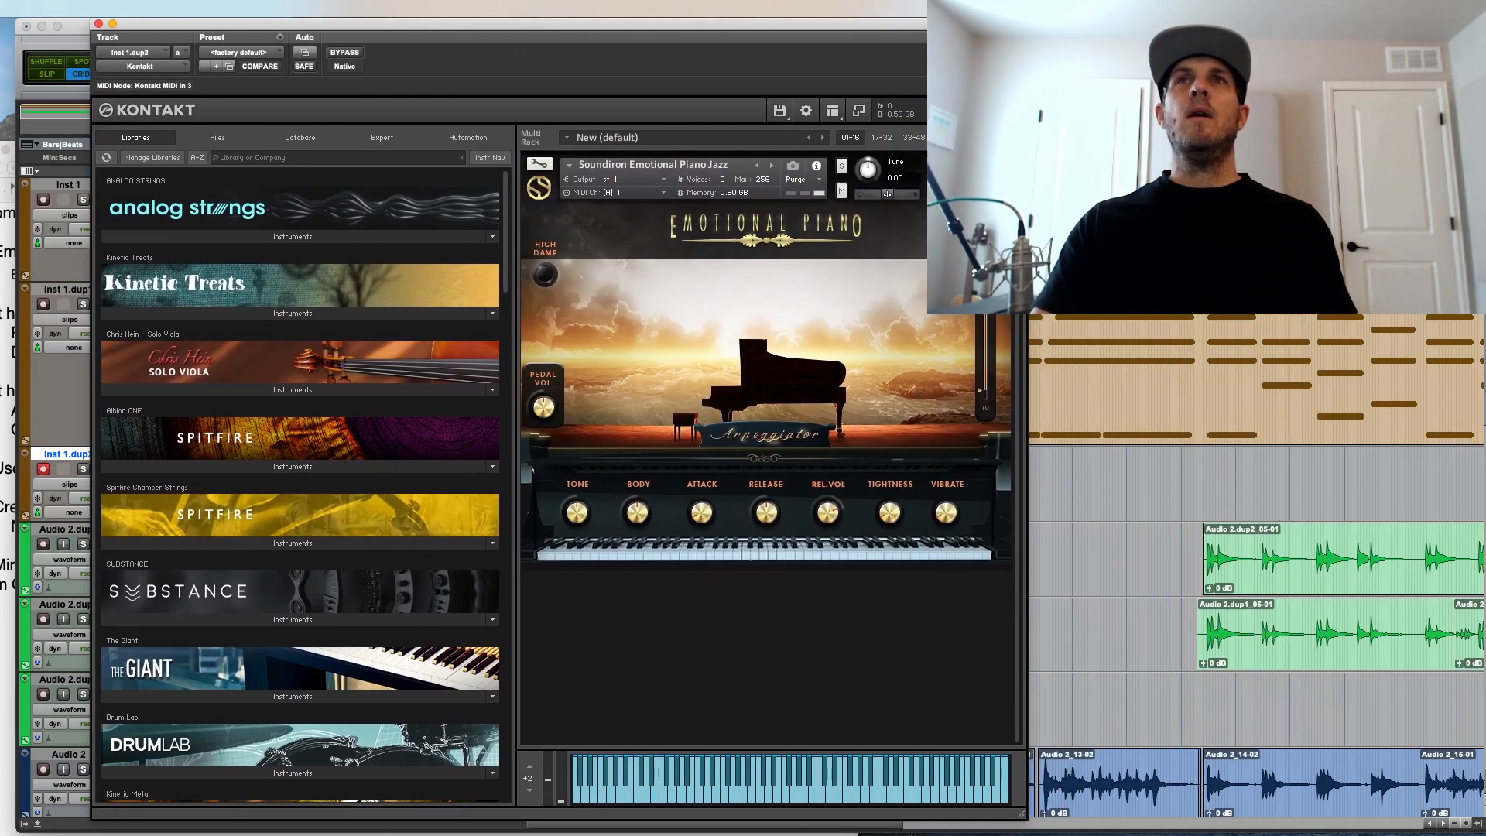
{"action": "left_click", "coordinate": [99, 24]}
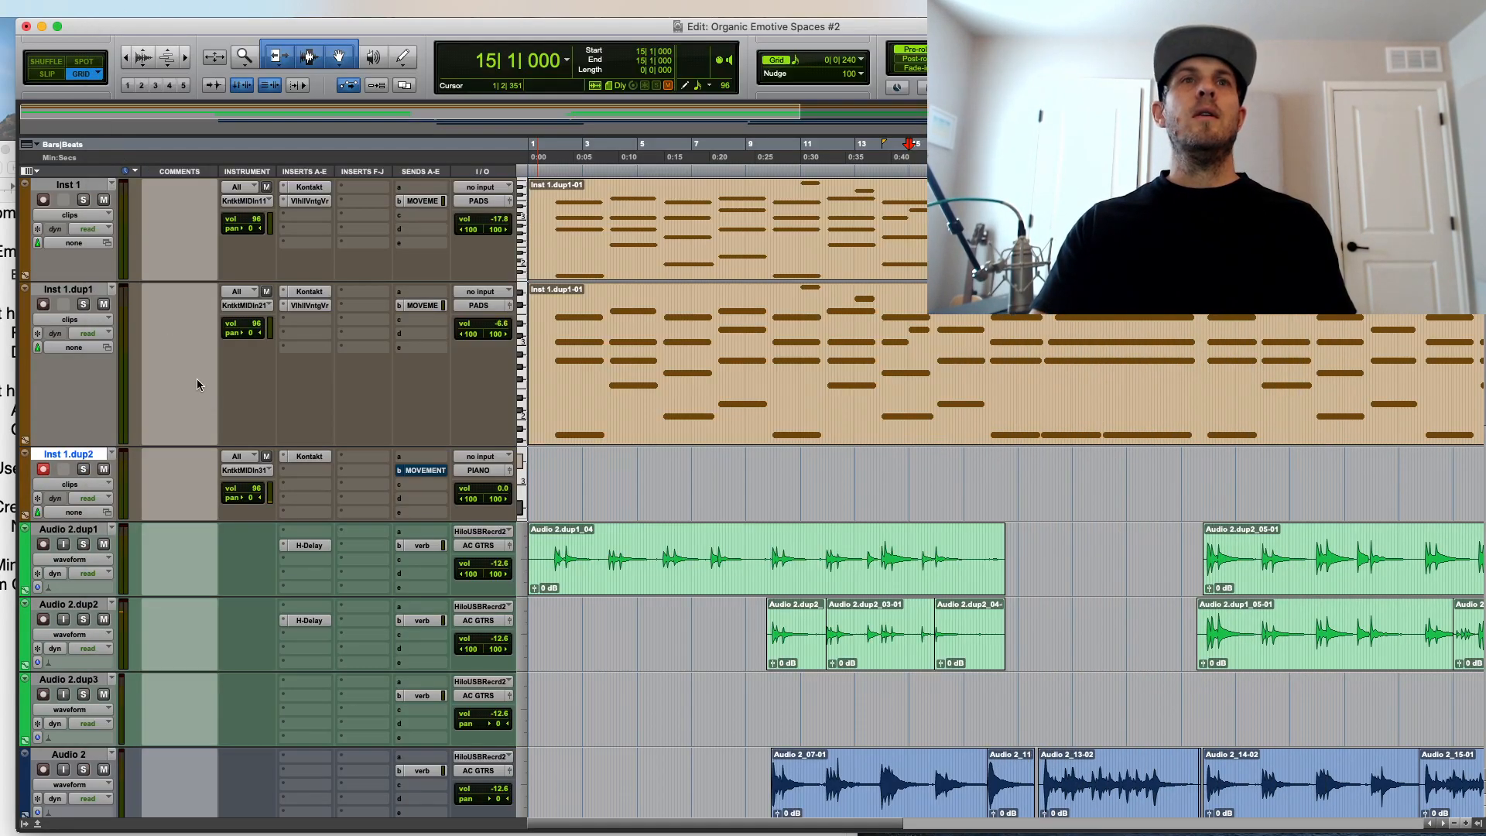
Step: Remove the Kontakt insert from Inst 1.dup2 and insert a fresh multichannel Kontakt instance in its place
{"action": "left_click", "coordinate": [286, 464]}
{"action": "mouse_move", "coordinate": [288, 461]}
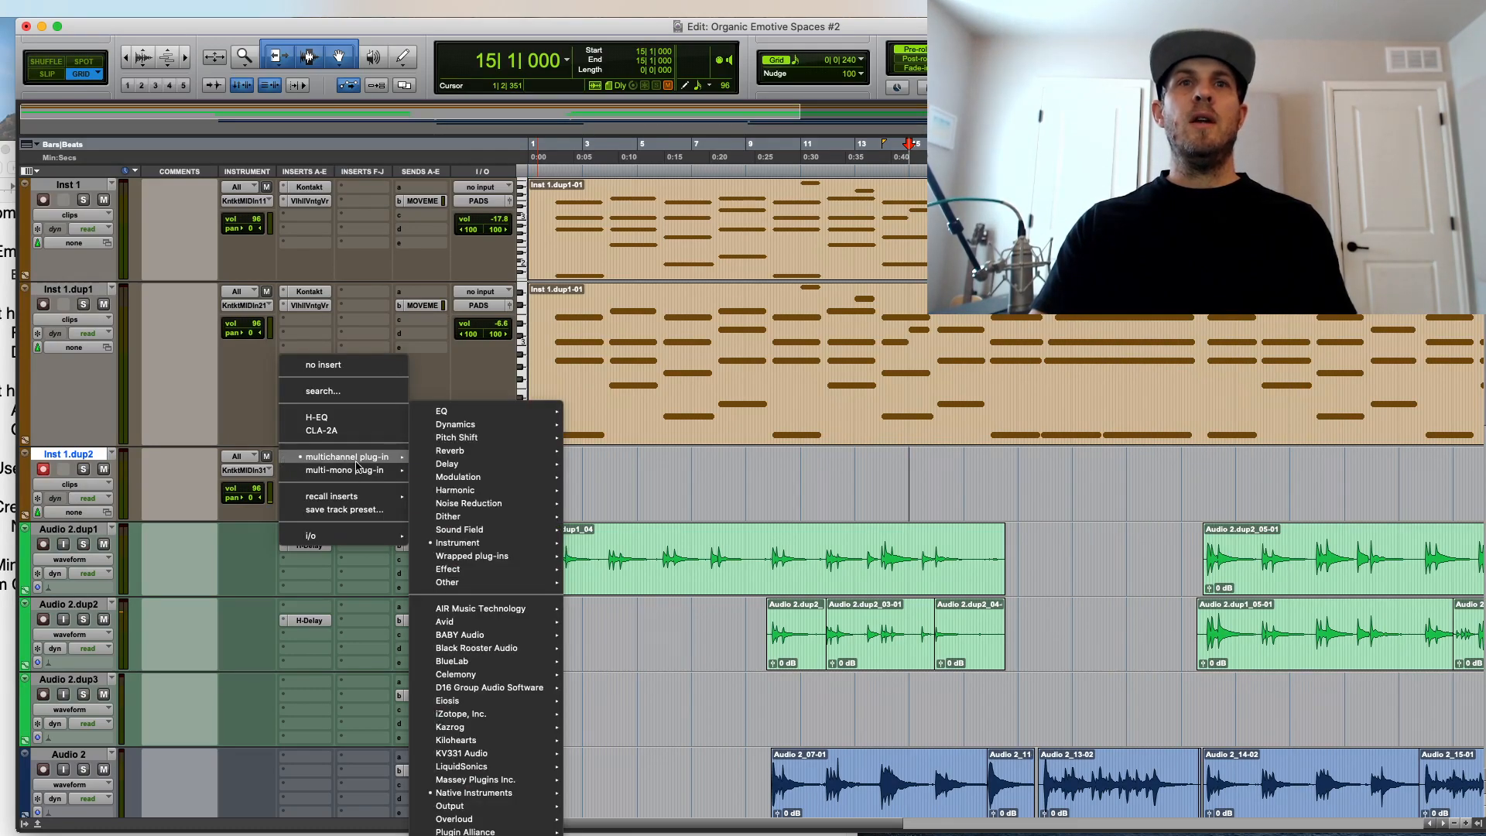
{"action": "left_click", "coordinate": [337, 364]}
{"action": "left_click", "coordinate": [293, 459]}
{"action": "mouse_move", "coordinate": [324, 459]}
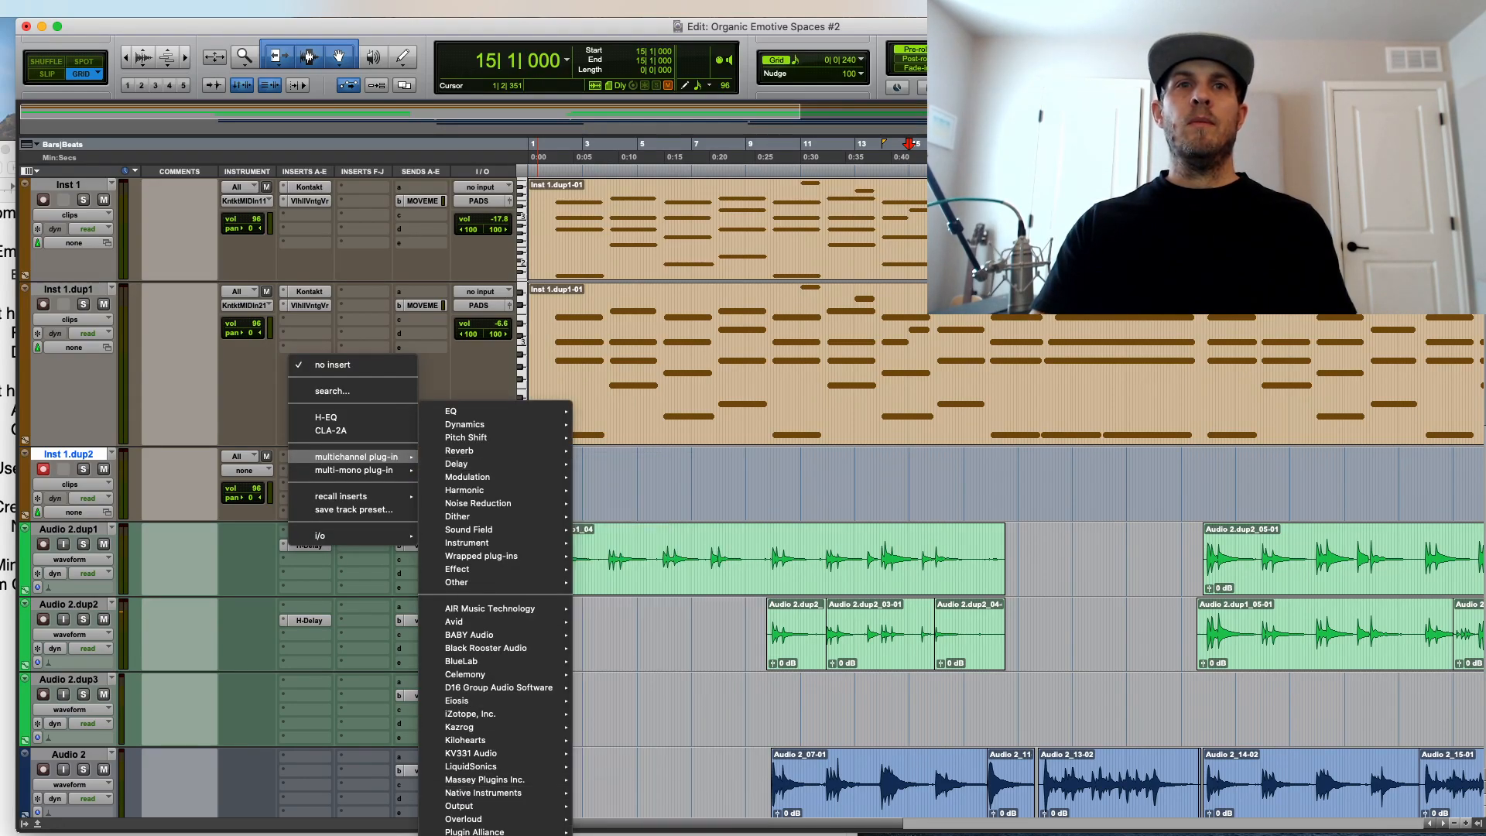
{"action": "mouse_move", "coordinate": [560, 796]}
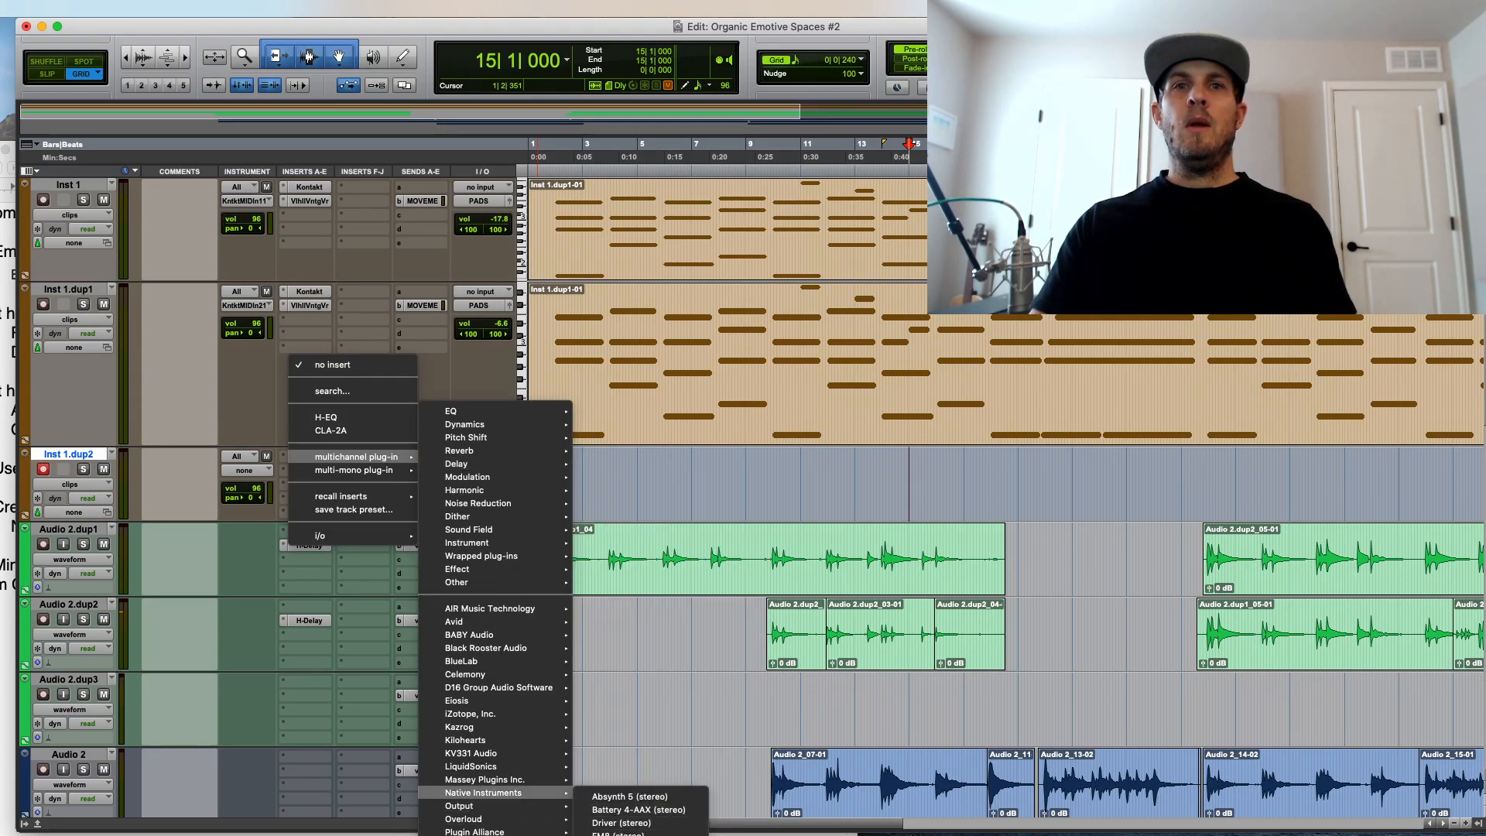
{"action": "left_click", "coordinate": [619, 834]}
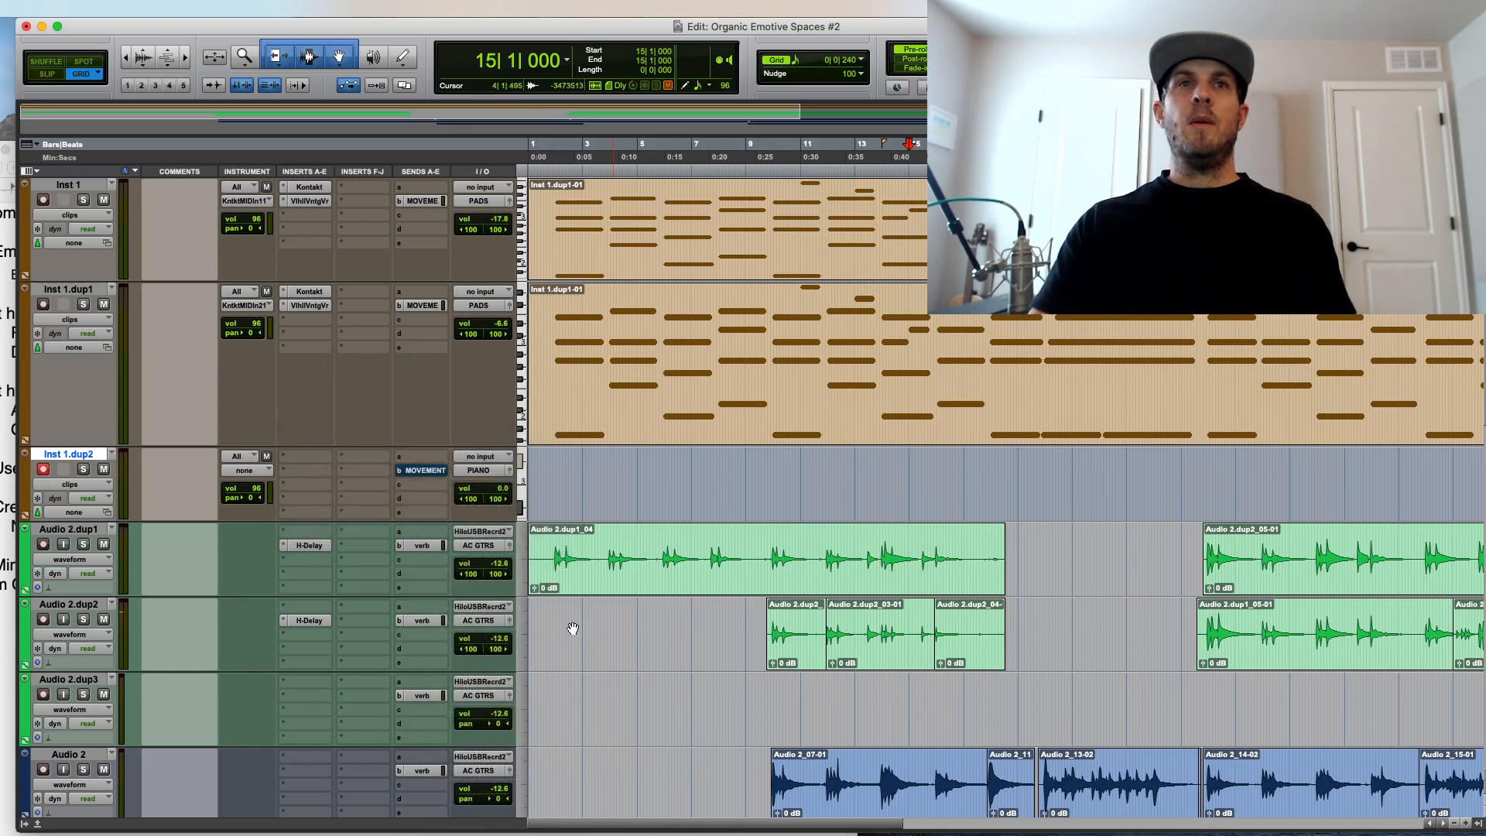
Step: Load Soundiron Emotional Piano Jazz into the new Kontakt instance and set its MIDI channel to omni
{"action": "scroll", "coordinate": [388, 464], "scroll_direction": "down", "scroll_amount": 15}
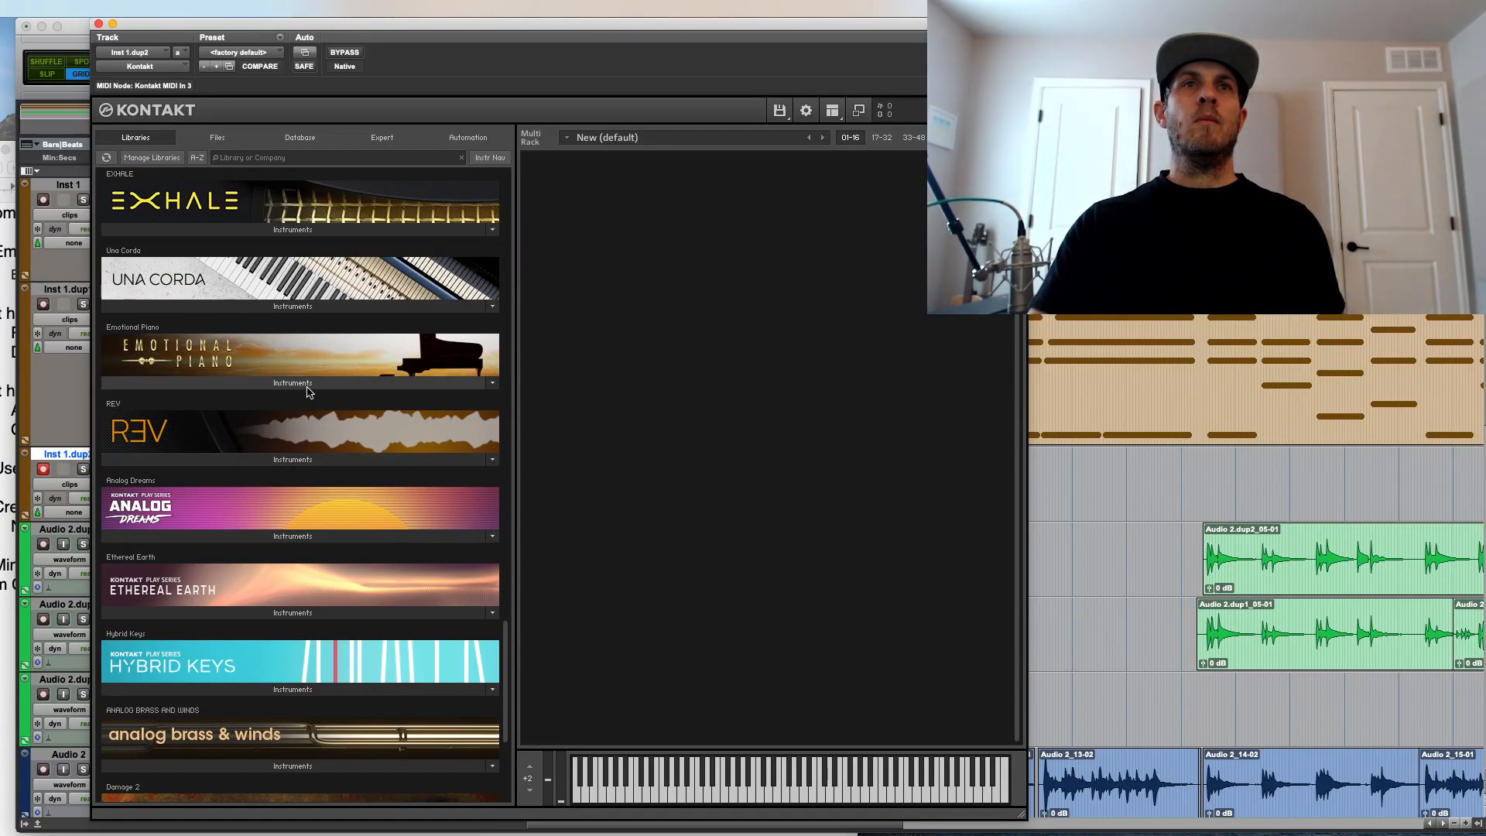
{"action": "left_click", "coordinate": [287, 384]}
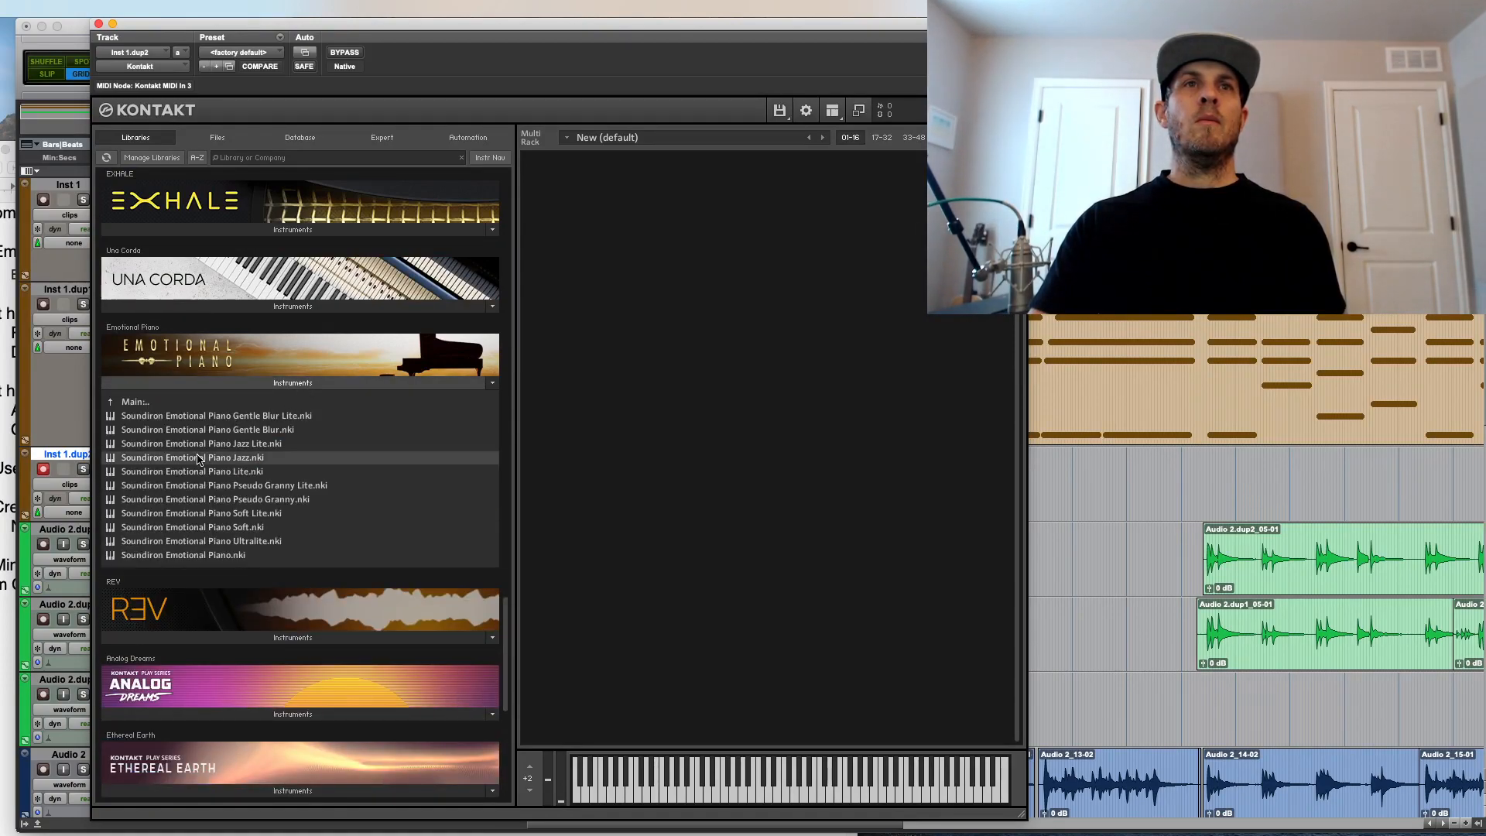
{"action": "left_click_drag", "start_coordinate": [389, 462], "coordinate": [621, 469]}
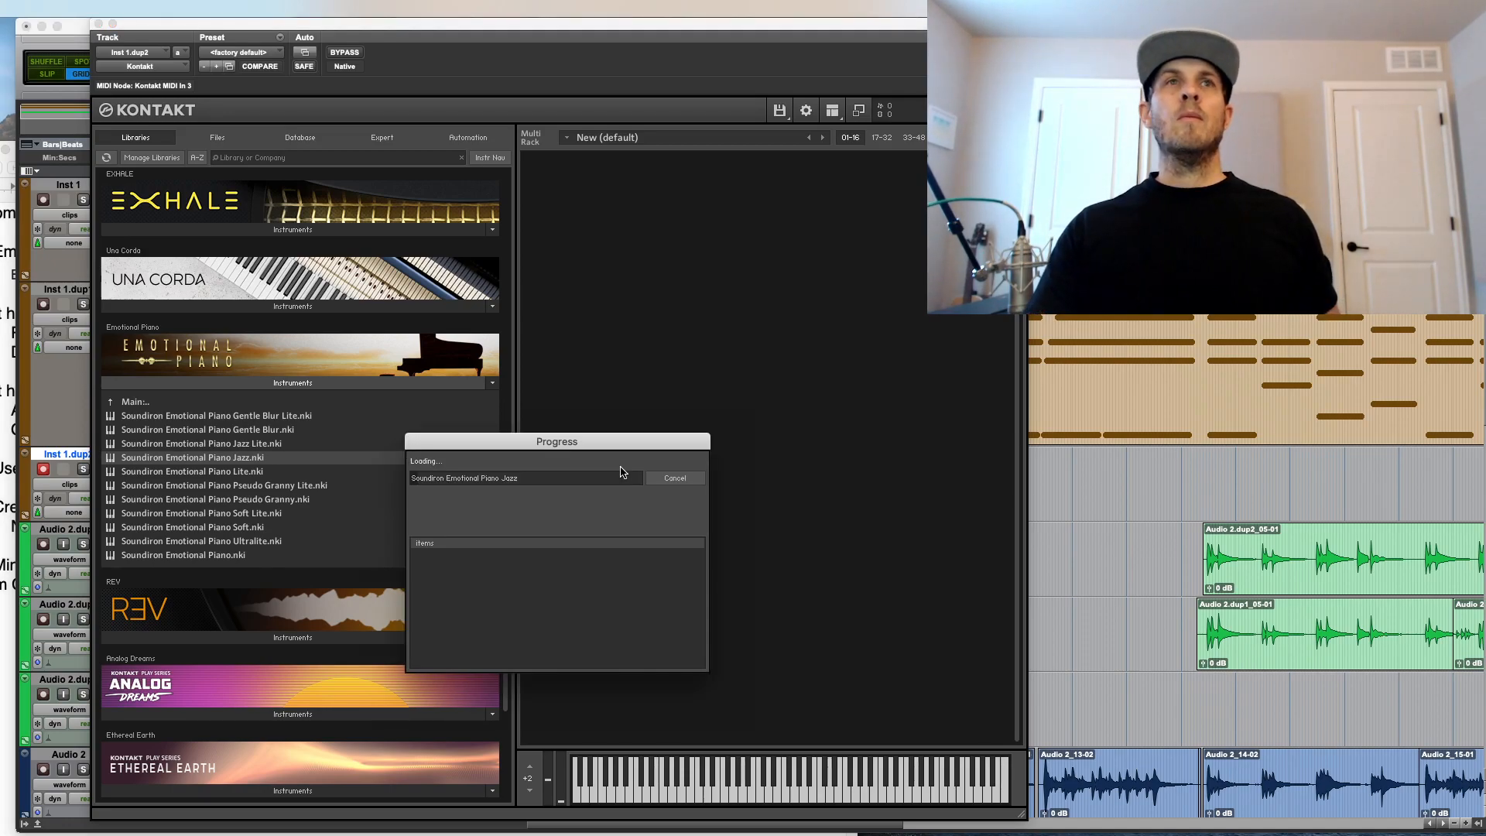
{"action": "left_click_drag", "start_coordinate": [261, 31], "coordinate": [270, 41]}
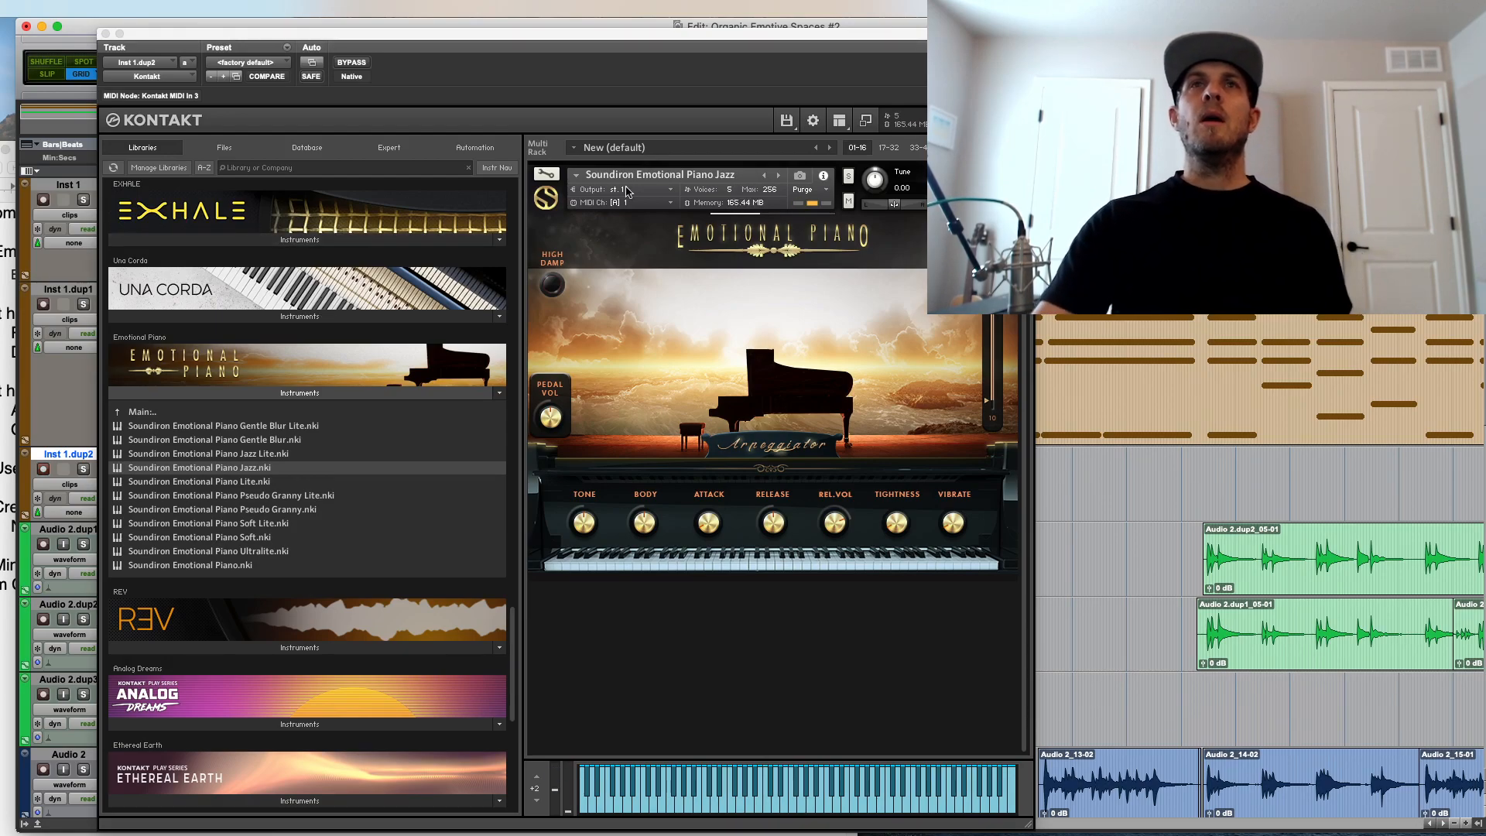
{"action": "left_click", "coordinate": [643, 203]}
{"action": "left_click", "coordinate": [646, 217]}
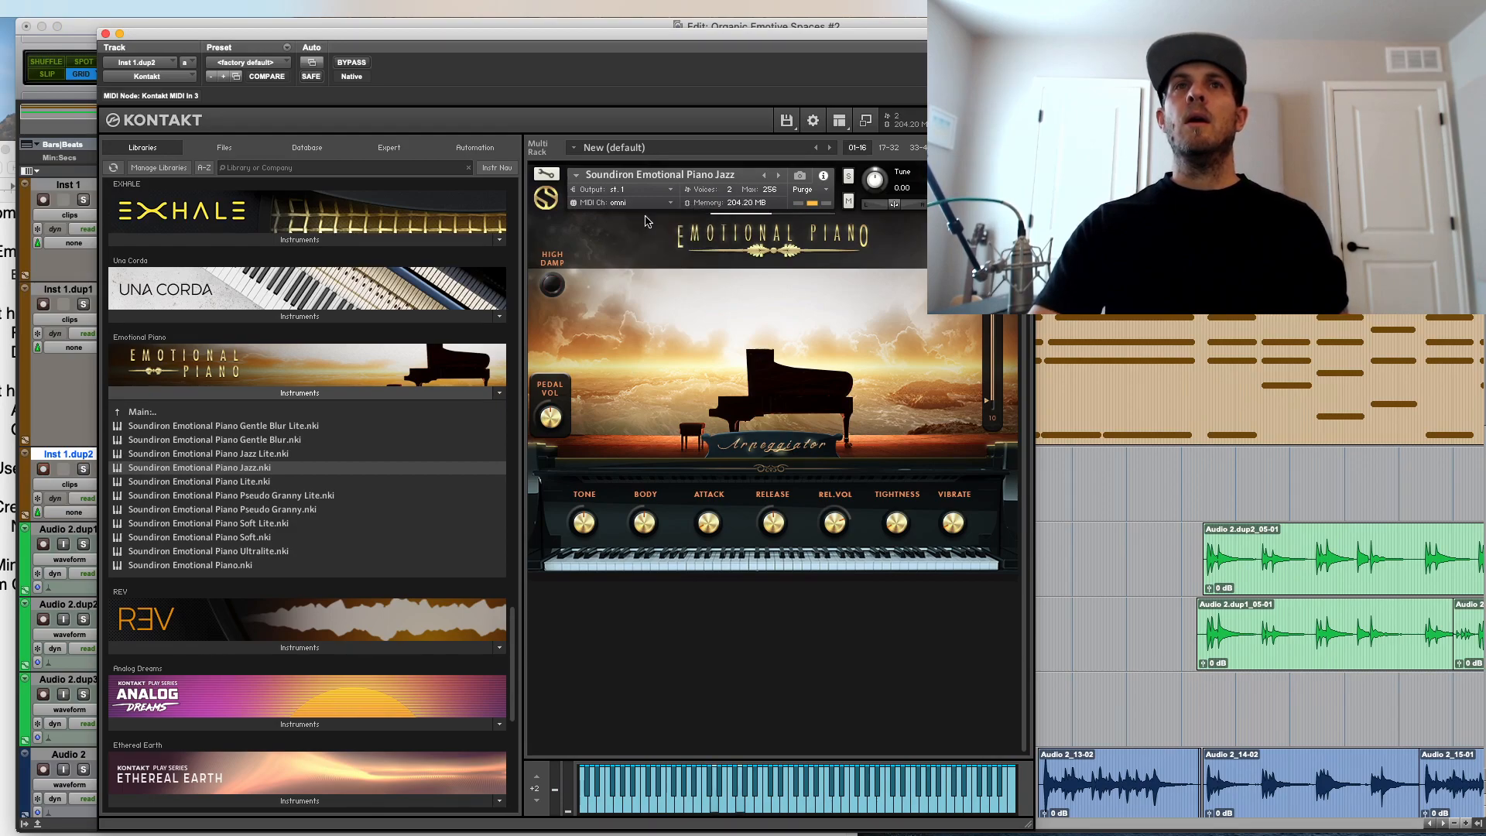
{"action": "left_click_drag", "start_coordinate": [588, 34], "coordinate": [1029, 30]}
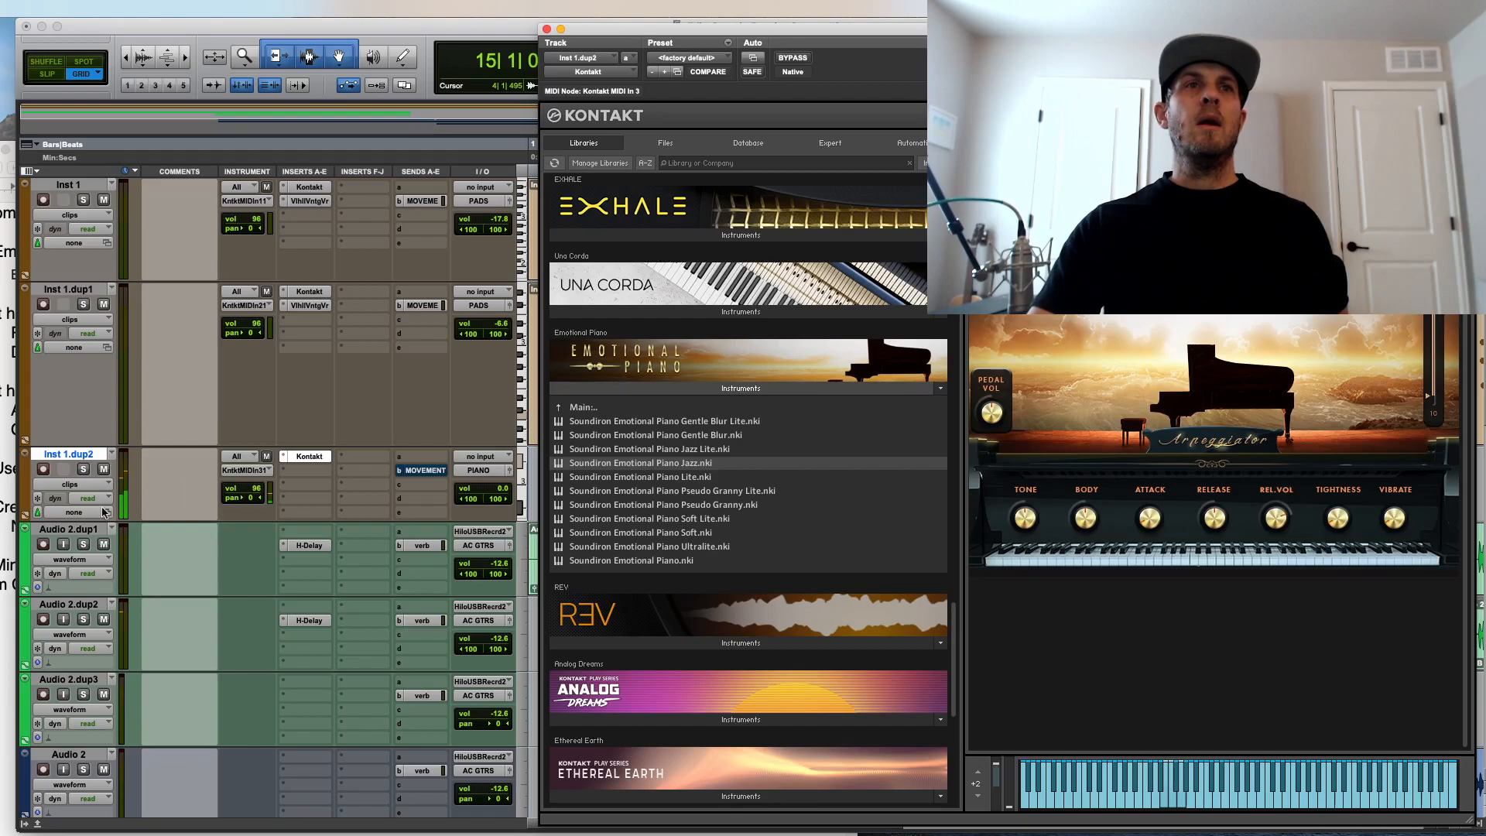
{"action": "left_click", "coordinate": [74, 514]}
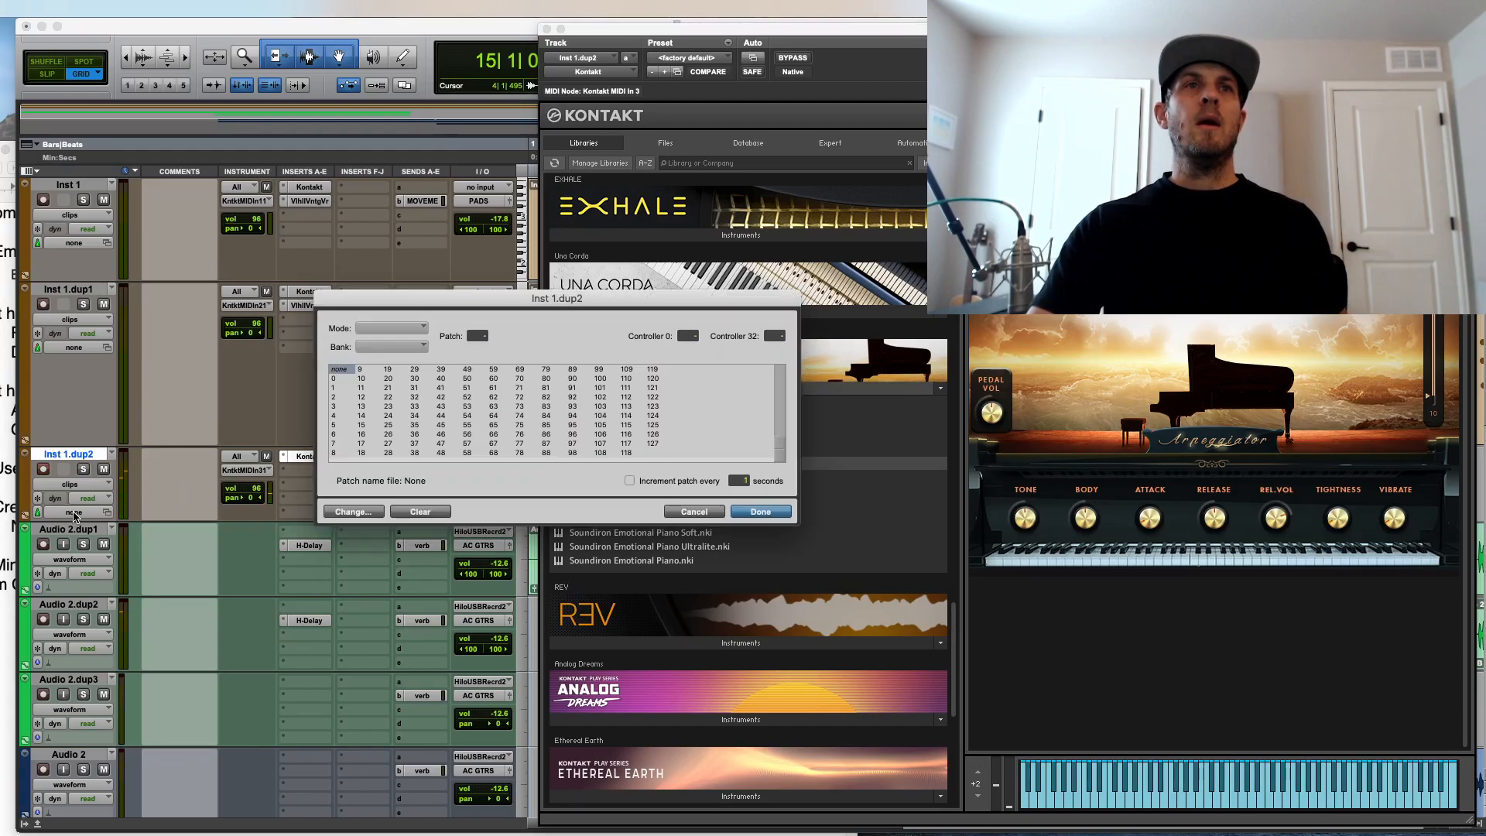
{"action": "left_click", "coordinate": [693, 512]}
{"action": "left_click", "coordinate": [81, 485]}
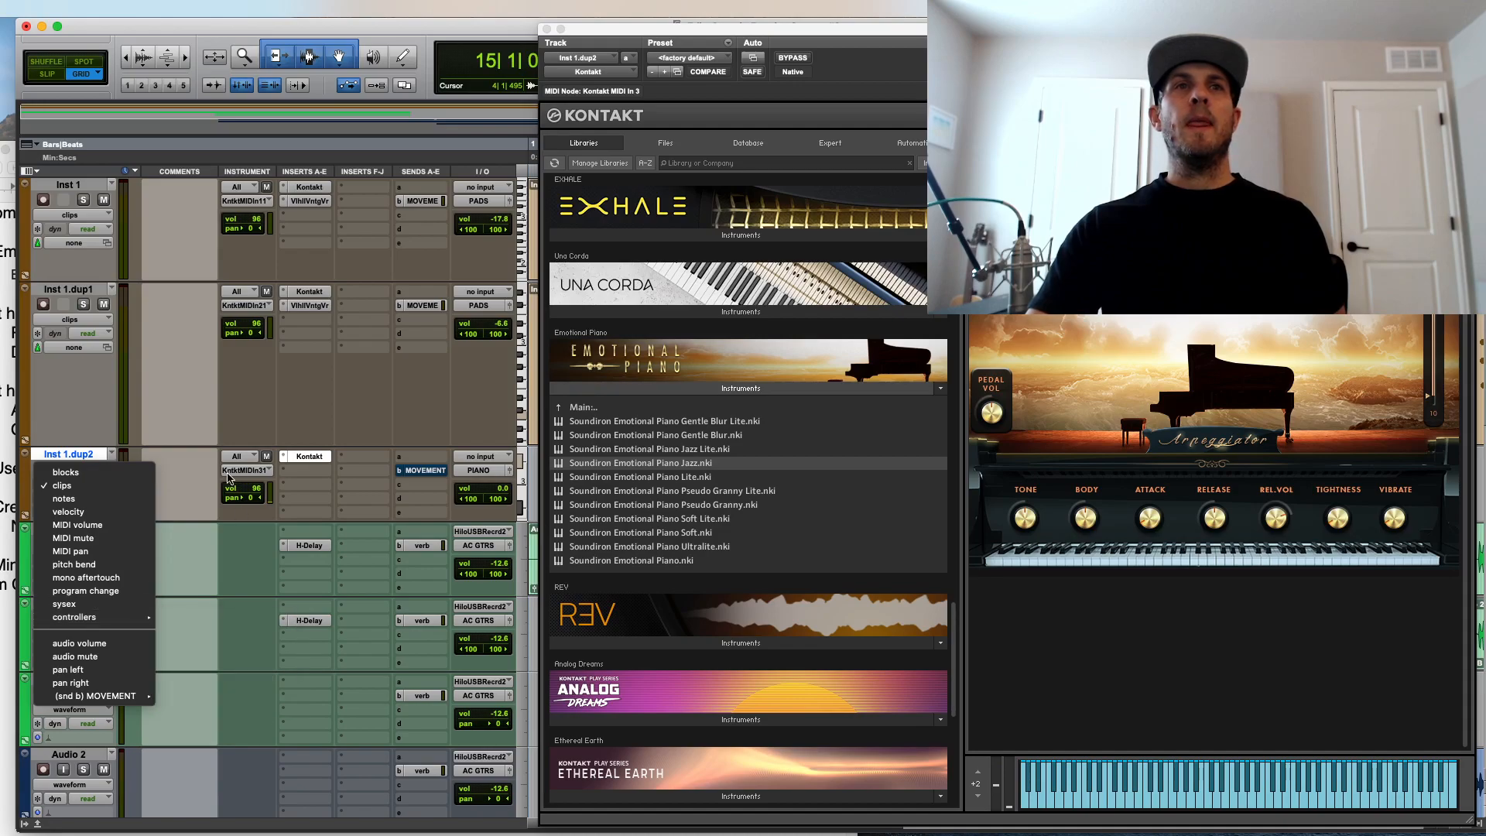
{"action": "left_click", "coordinate": [194, 468]}
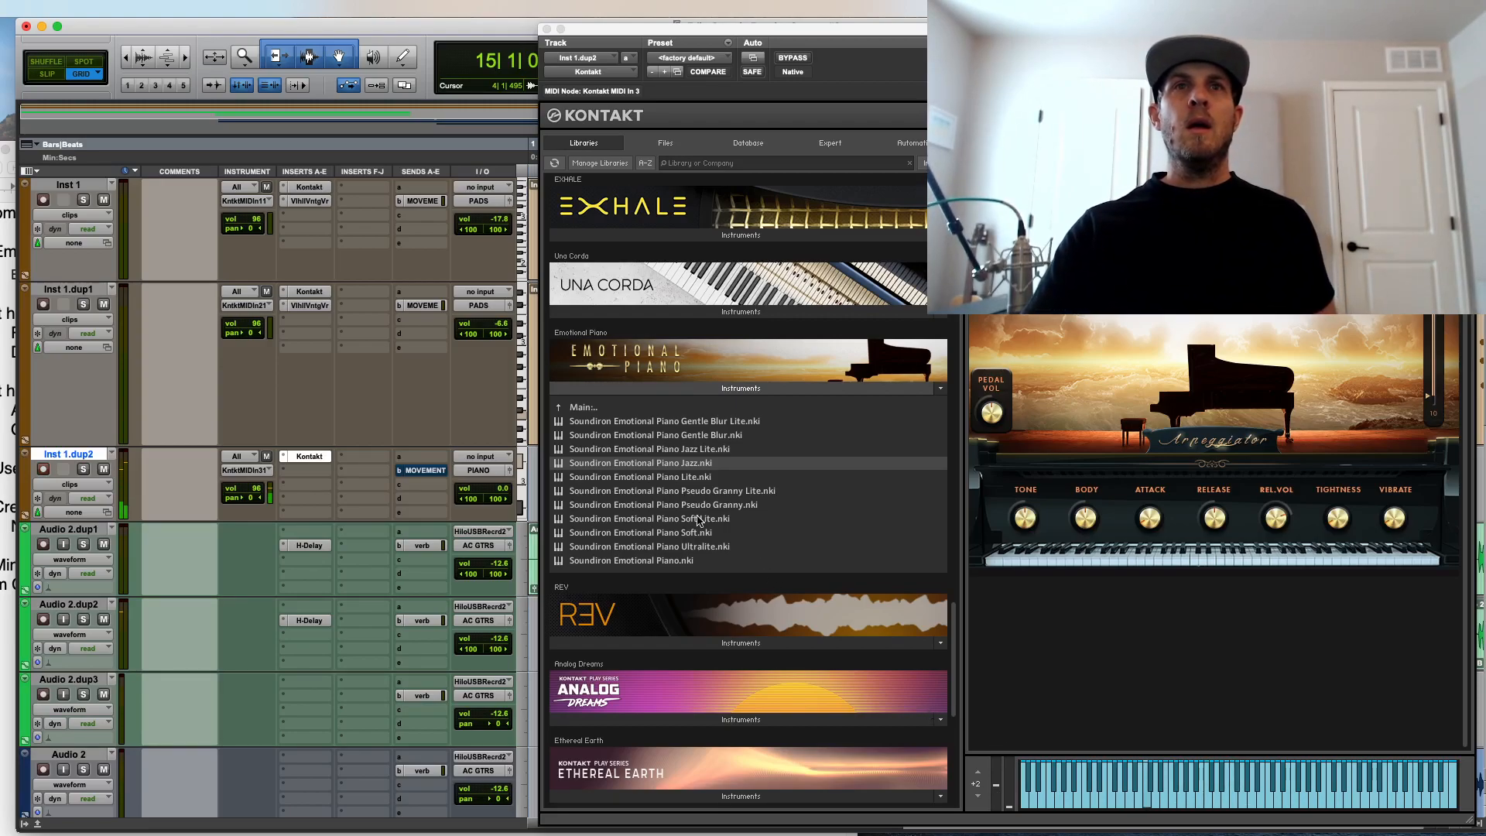
Step: Lower the output volume of Inst 1.dup2 to -8.6 dB
{"action": "left_click_drag", "start_coordinate": [509, 491], "coordinate": [509, 508]}
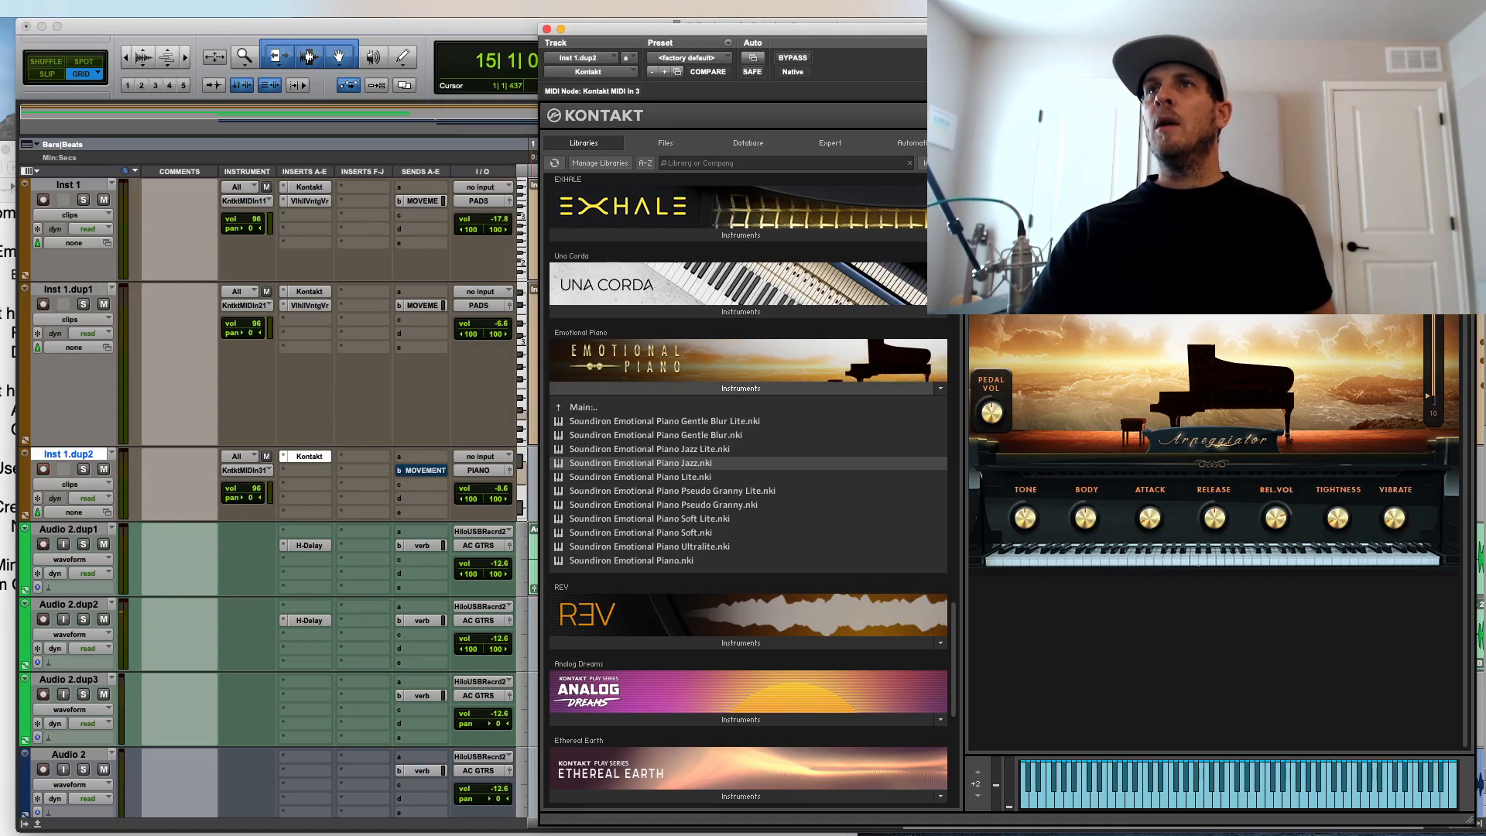
Step: Copy the H-EQ insert from the BV track onto Master 1, view its spectrum analyzer, and close the plug-in window
{"action": "scroll", "coordinate": [364, 438], "scroll_direction": "down", "scroll_amount": 10}
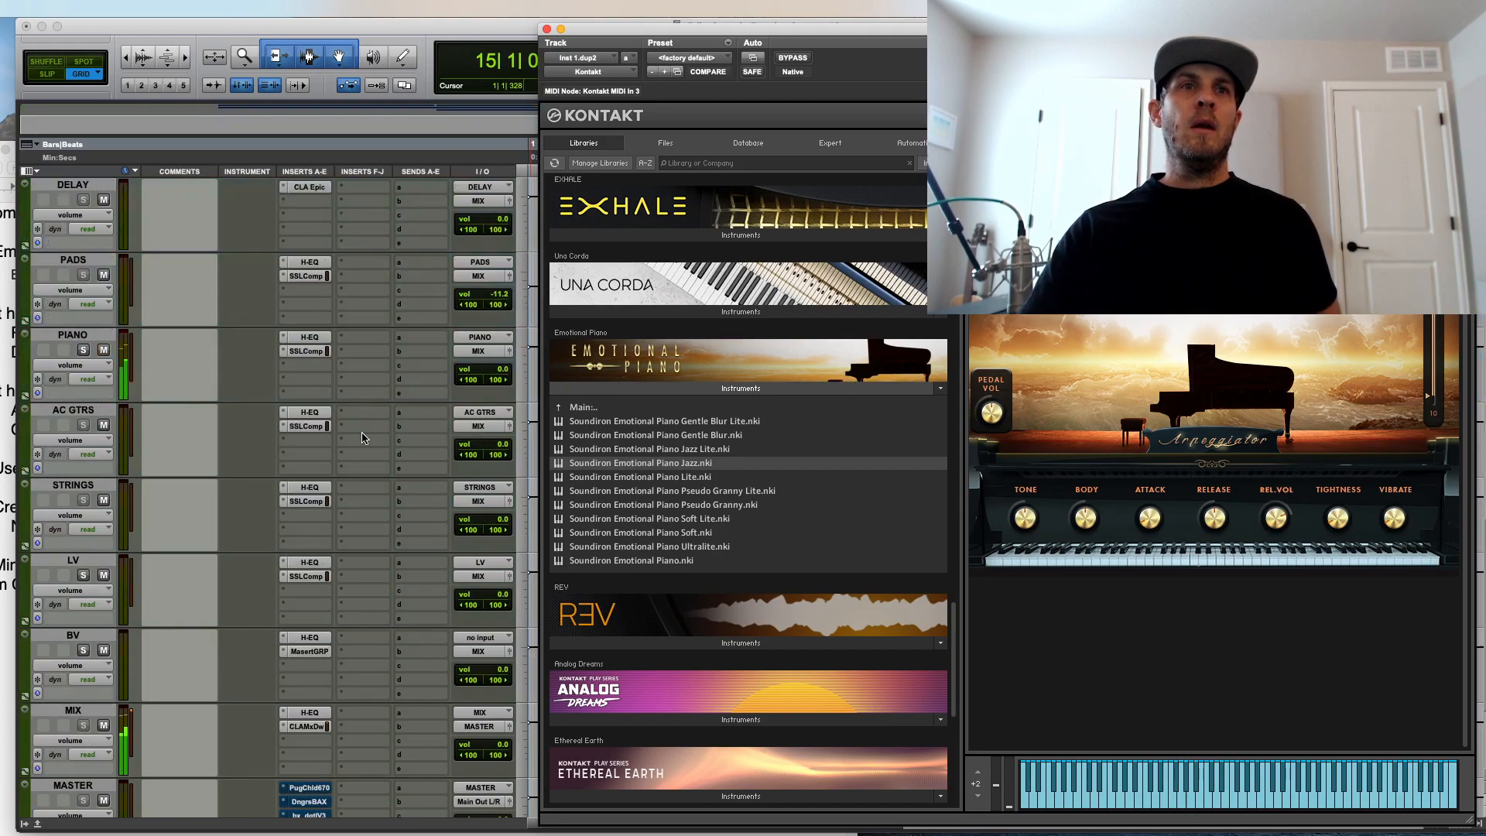
{"action": "scroll", "coordinate": [364, 438], "scroll_direction": "down", "scroll_amount": 4}
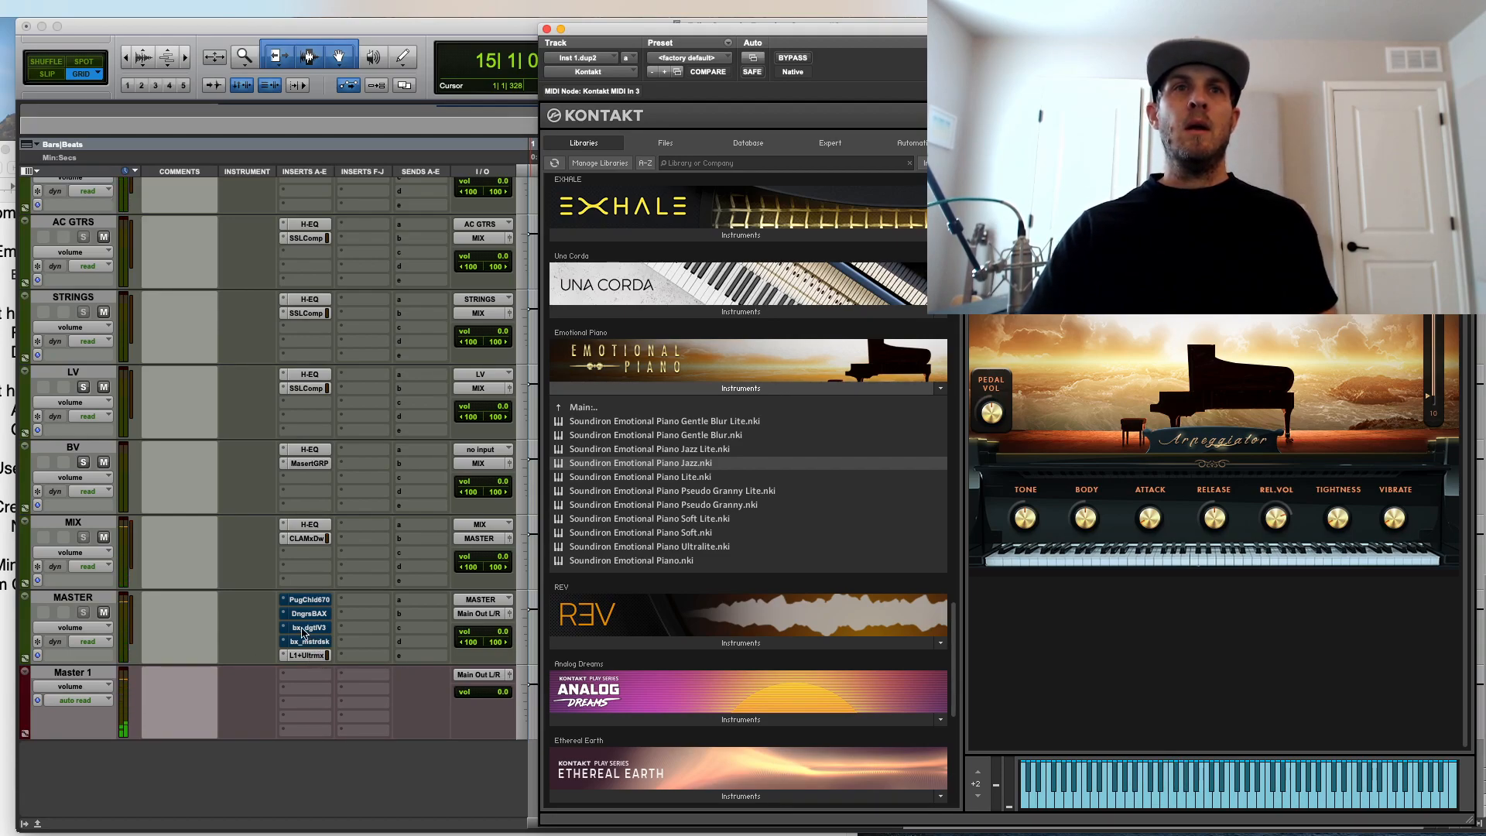
{"action": "left_click_drag", "start_coordinate": [311, 452], "coordinate": [302, 676]}
{"action": "left_click", "coordinate": [312, 676]}
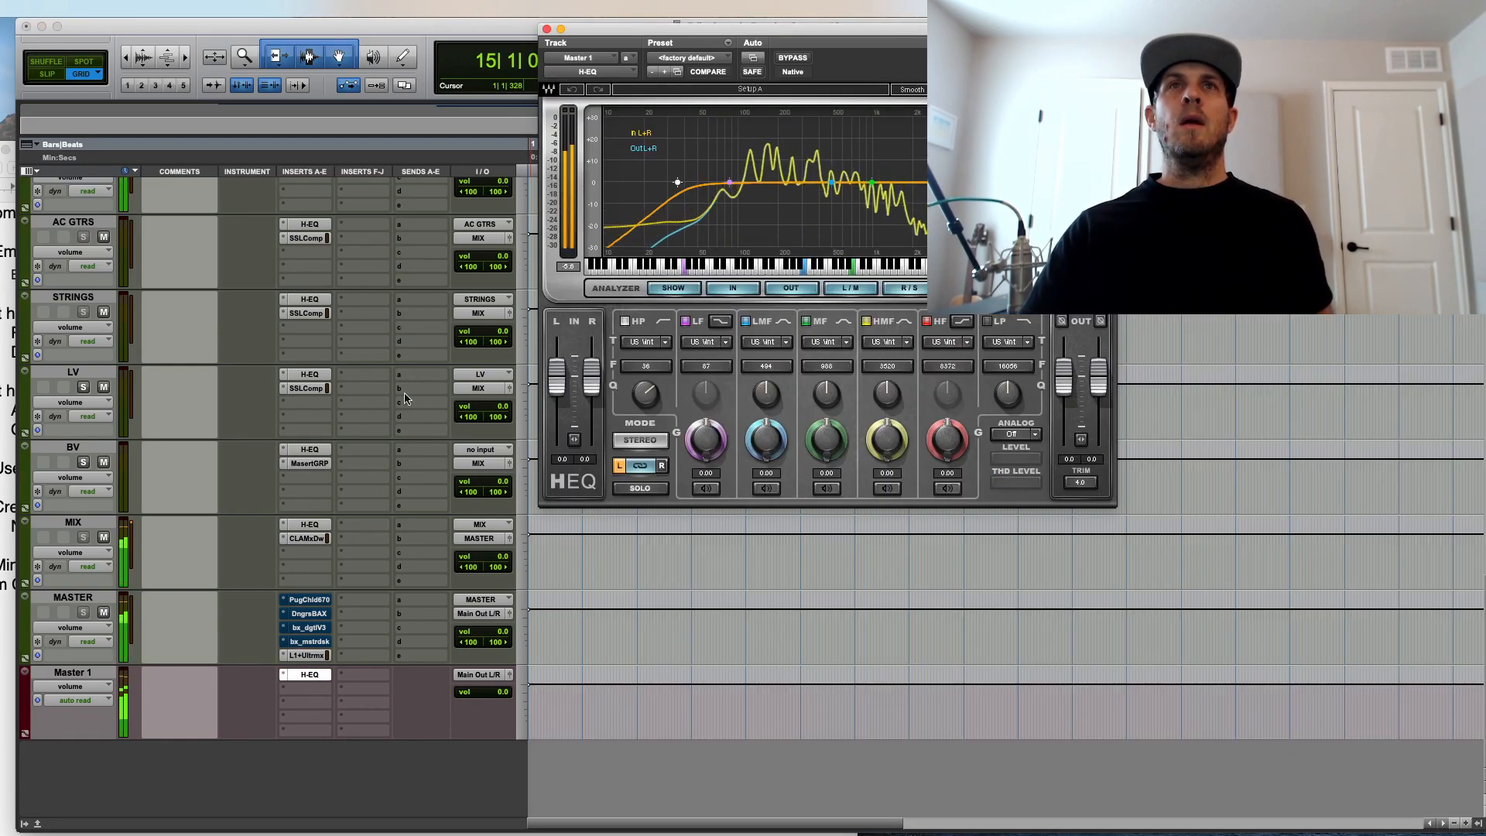
{"action": "left_click", "coordinate": [546, 29]}
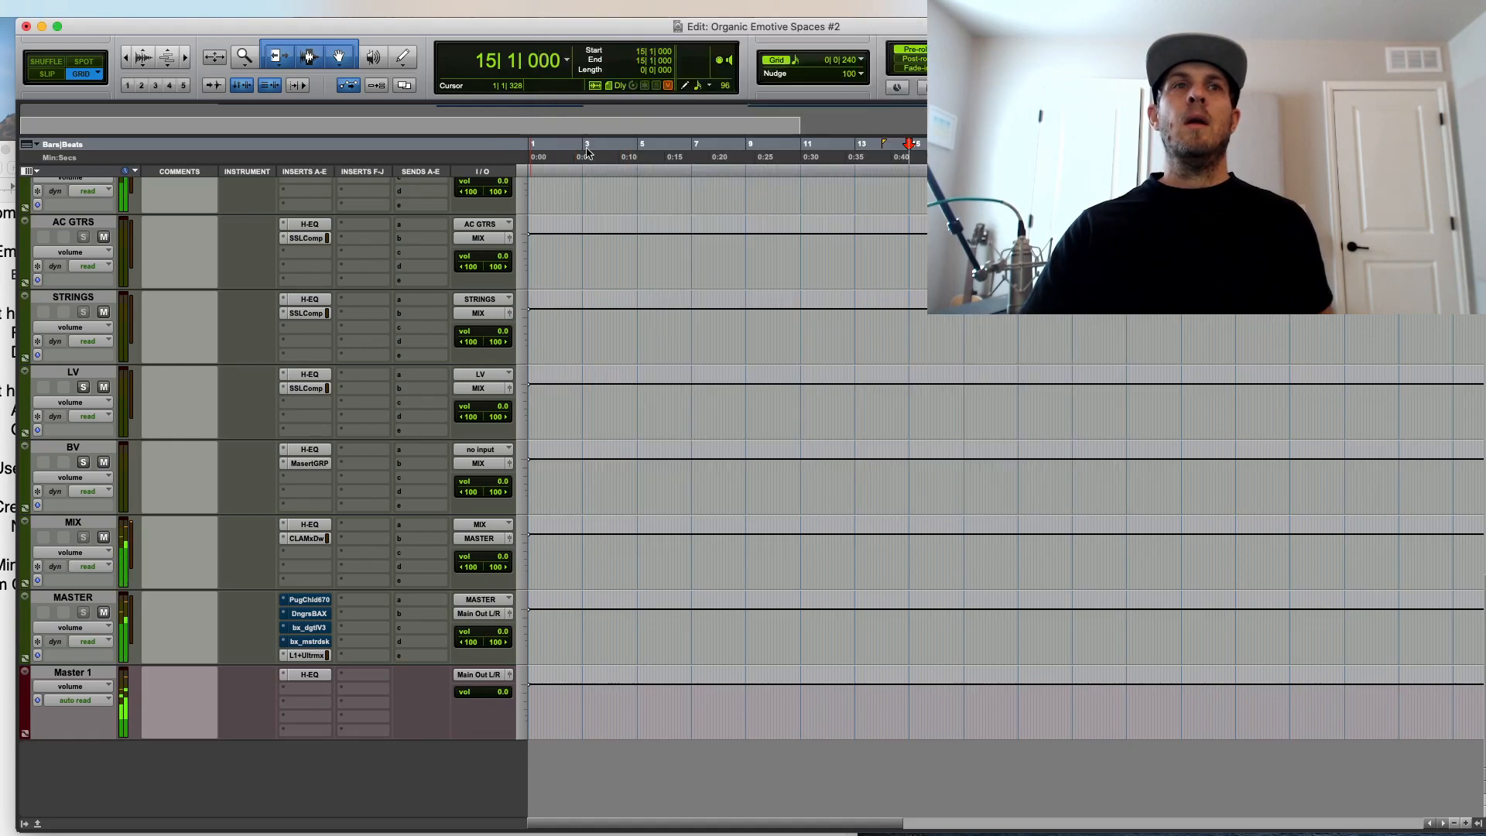
Step: Remove the H-EQ insert from the Master 1 track
{"action": "scroll", "coordinate": [644, 341], "scroll_direction": "up", "scroll_amount": 3}
{"action": "scroll", "coordinate": [372, 606], "scroll_direction": "down", "scroll_amount": 2}
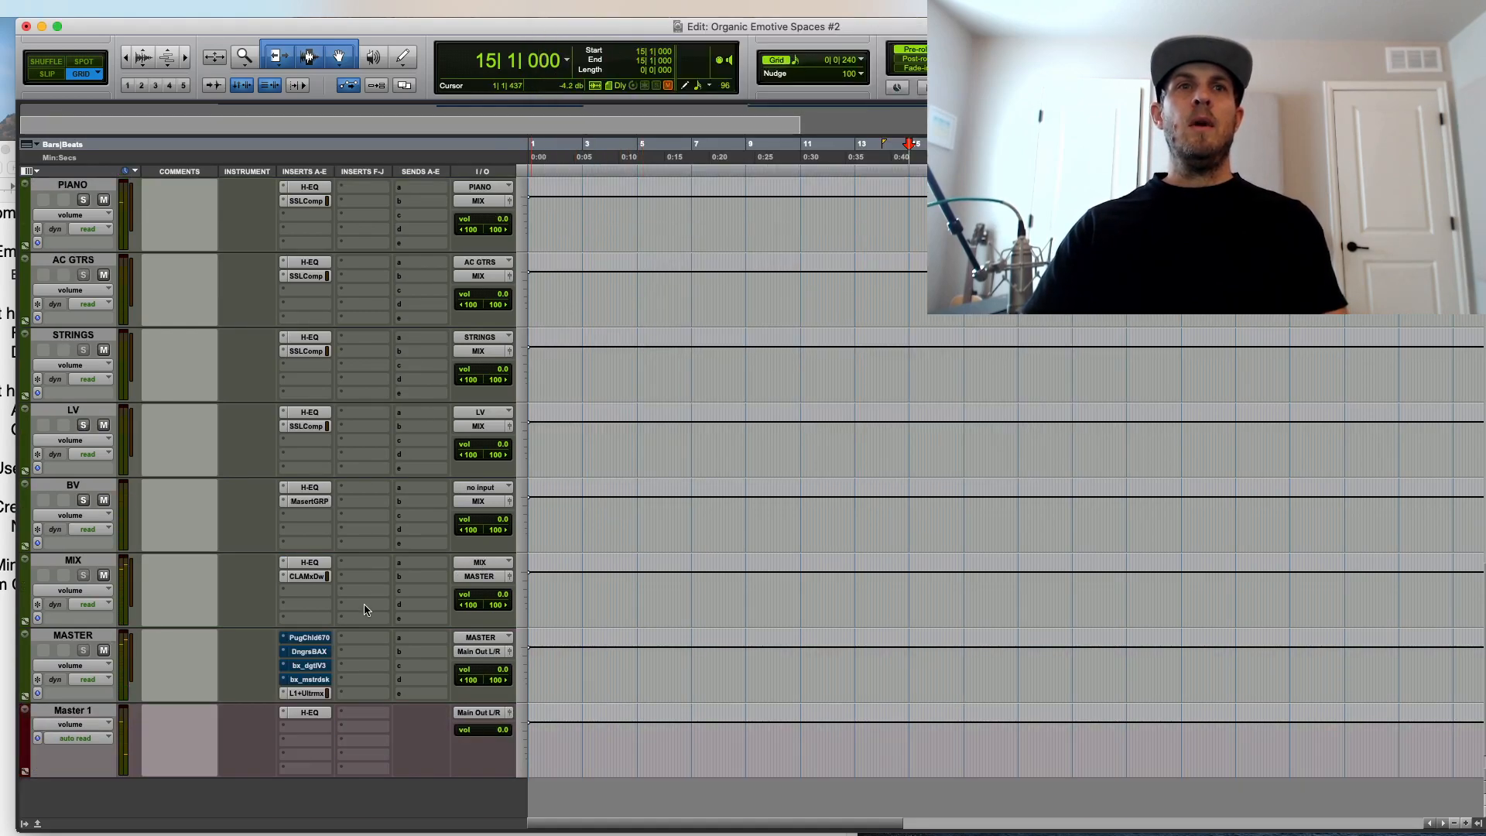
{"action": "left_click", "coordinate": [320, 717]}
{"action": "left_click", "coordinate": [288, 714]}
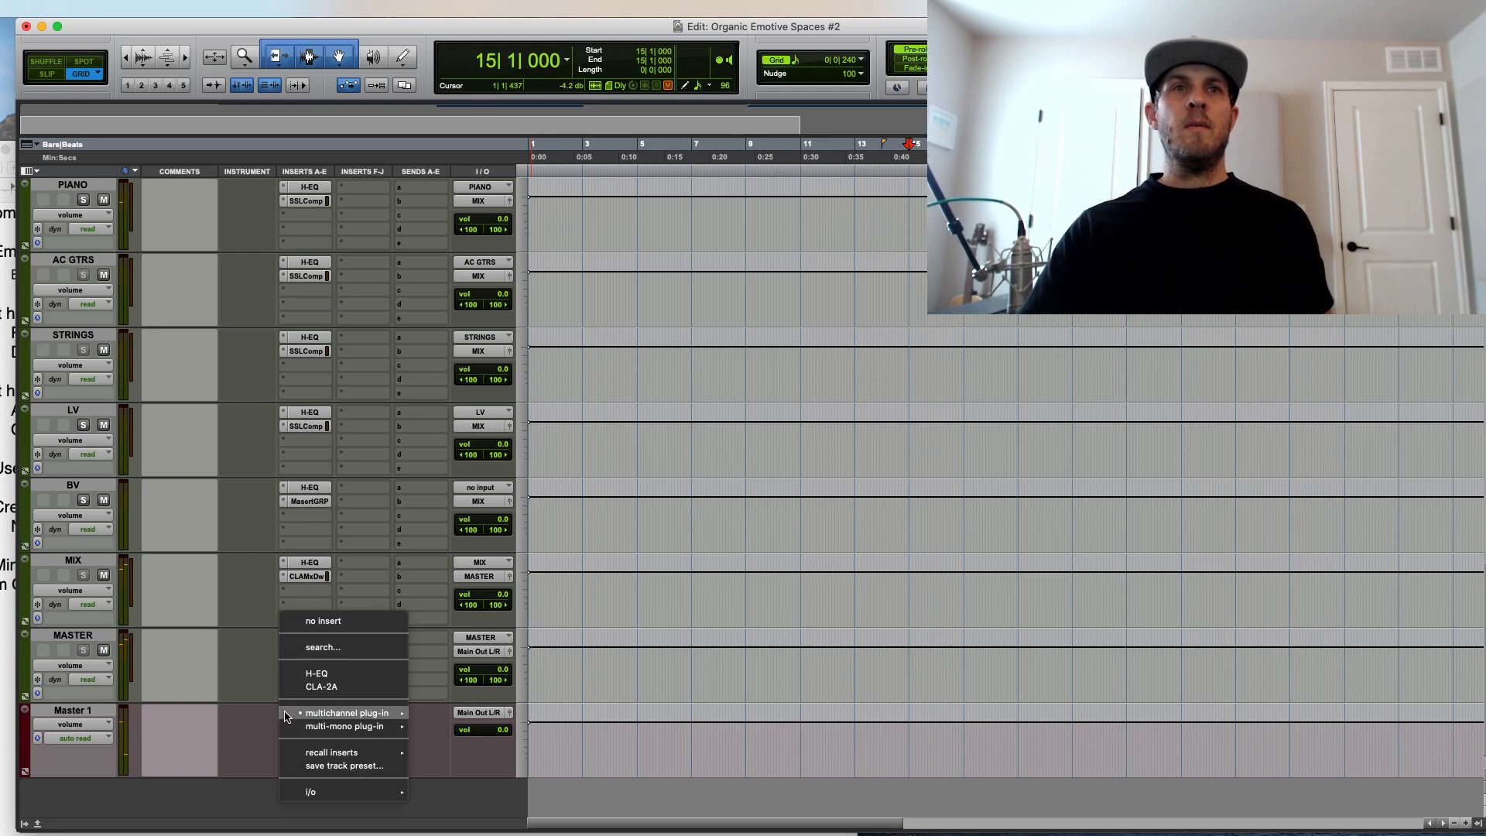
{"action": "left_click", "coordinate": [318, 620]}
Step: Audition the session from 17|3|240 with Inst 1.dup2 record-armed for playing along on the piano
{"action": "scroll", "coordinate": [608, 544], "scroll_direction": "up", "scroll_amount": 11}
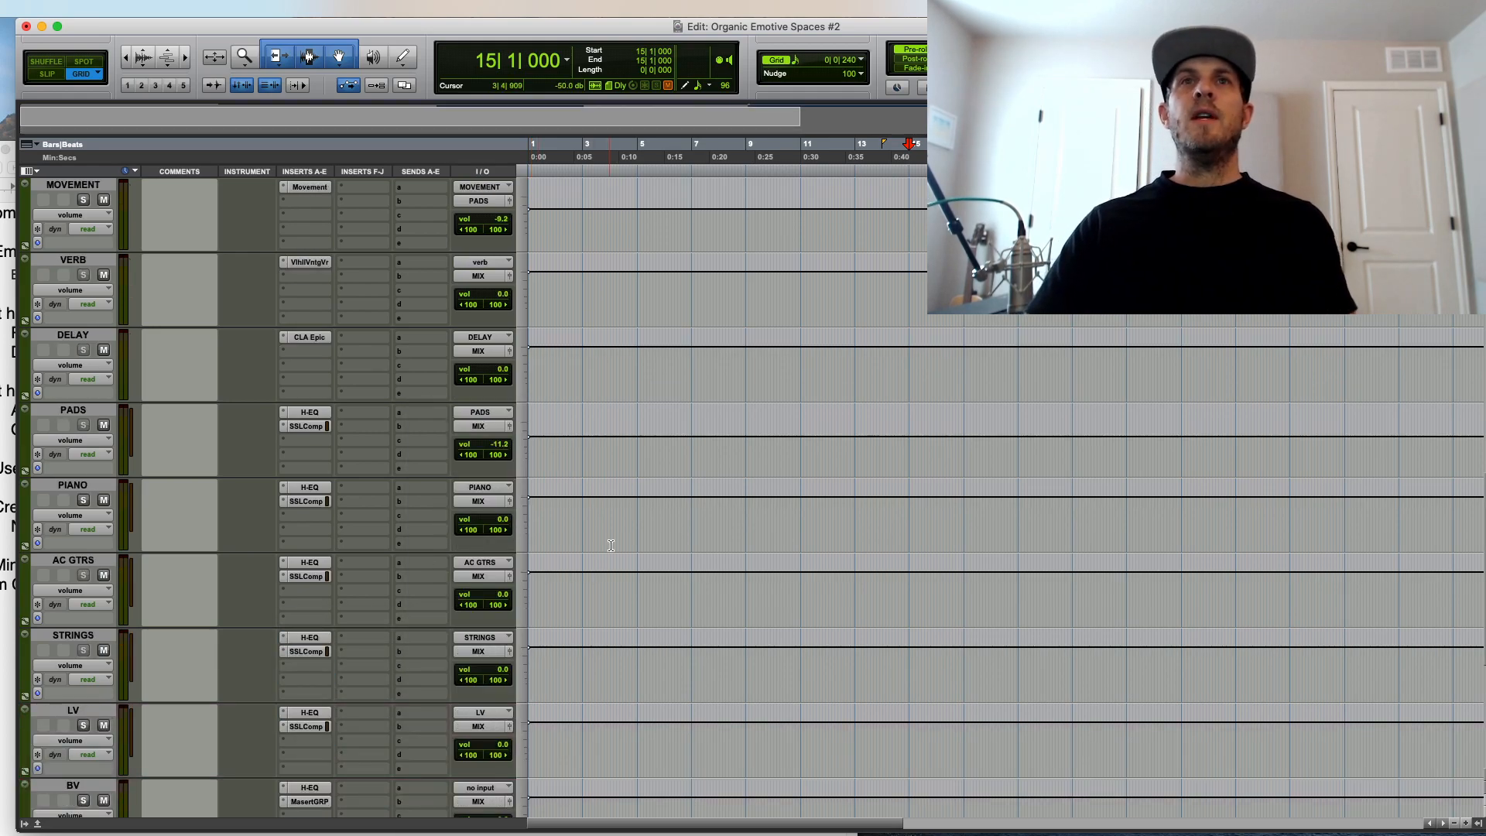
{"action": "key", "text": "r"}
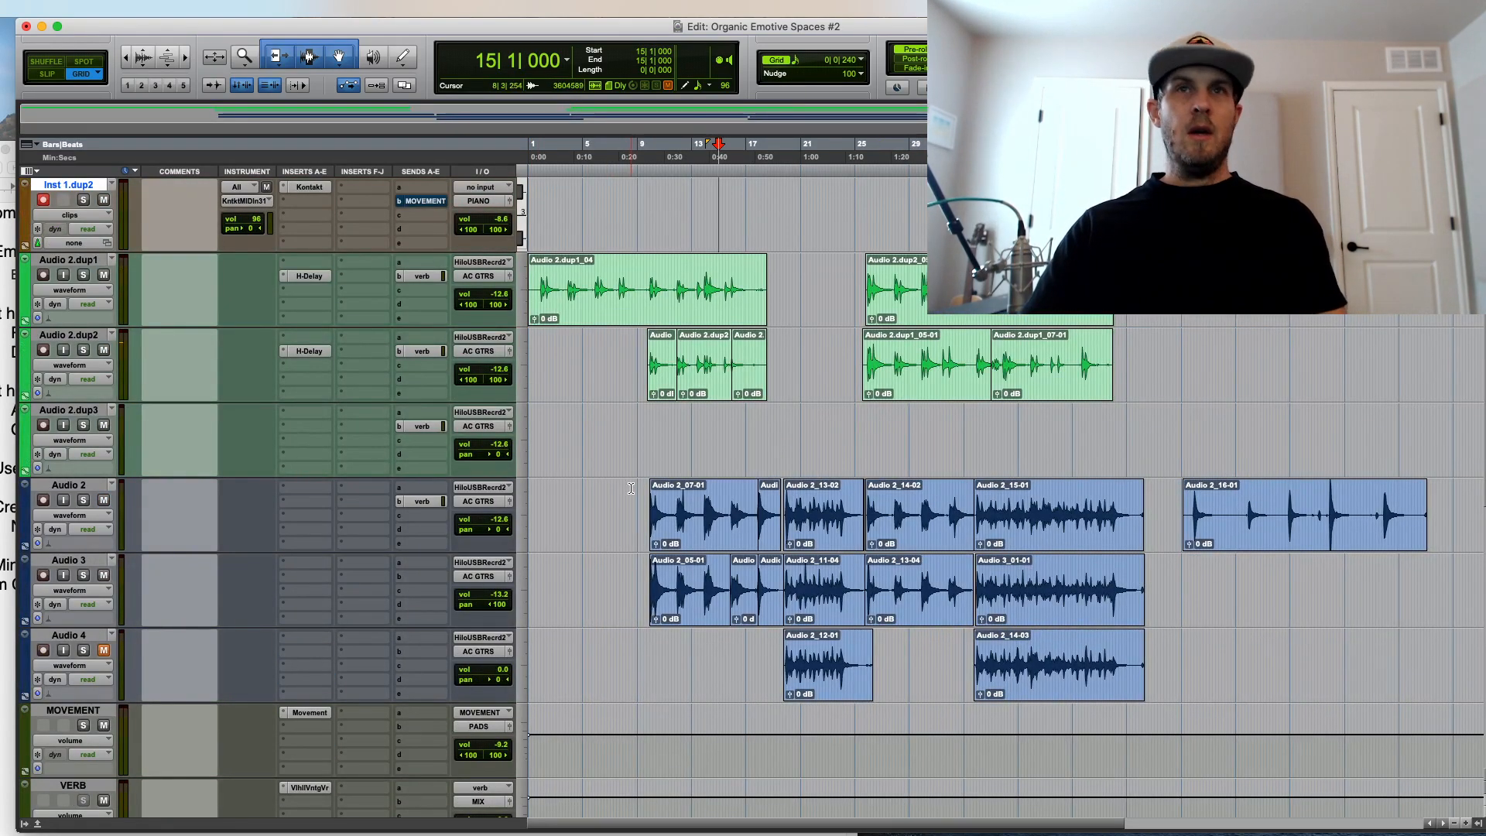
{"action": "scroll", "coordinate": [562, 474], "scroll_direction": "up", "scroll_amount": 4}
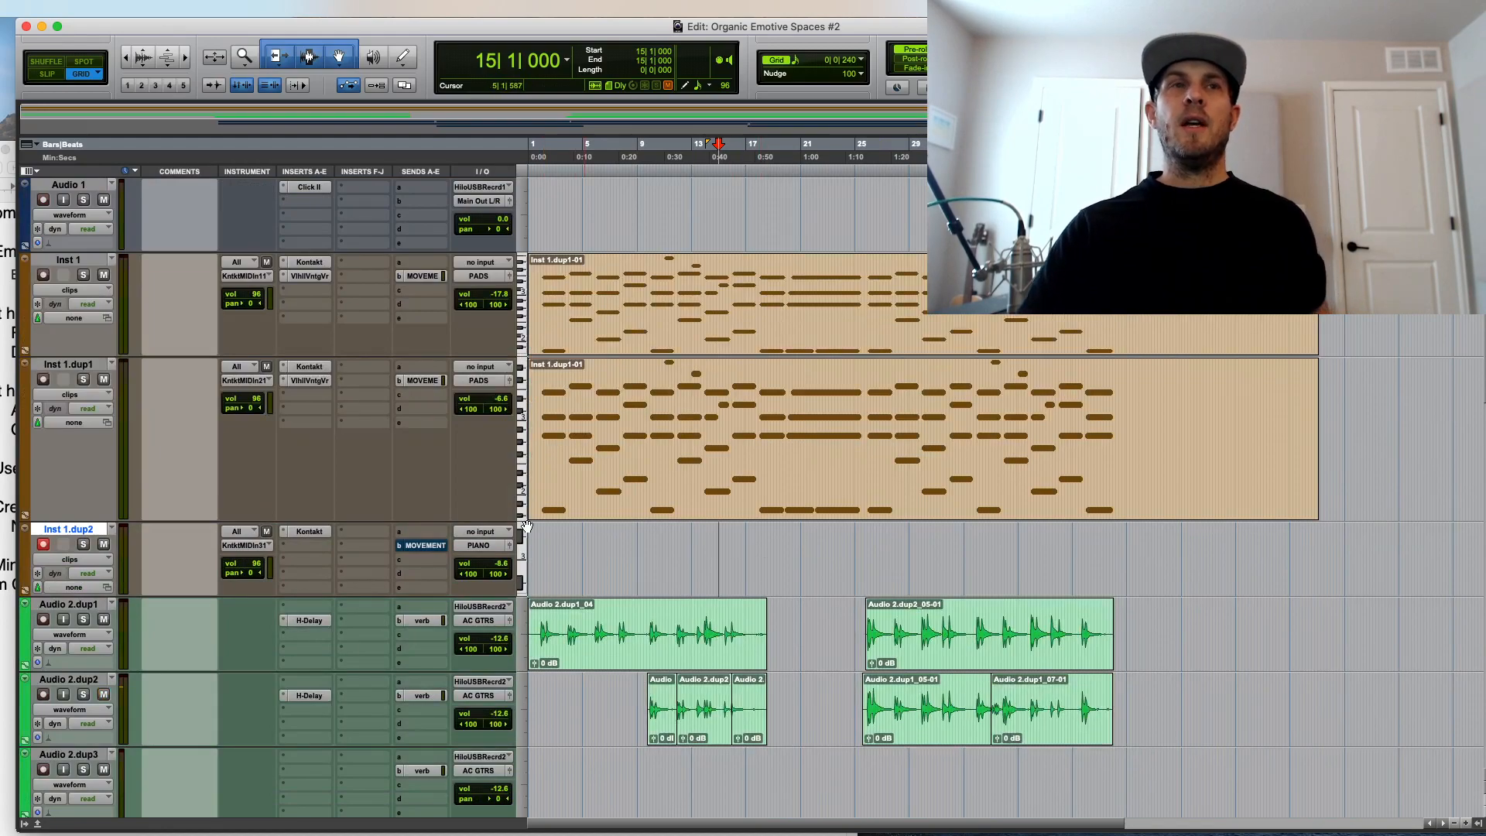
{"action": "left_click", "coordinate": [43, 546]}
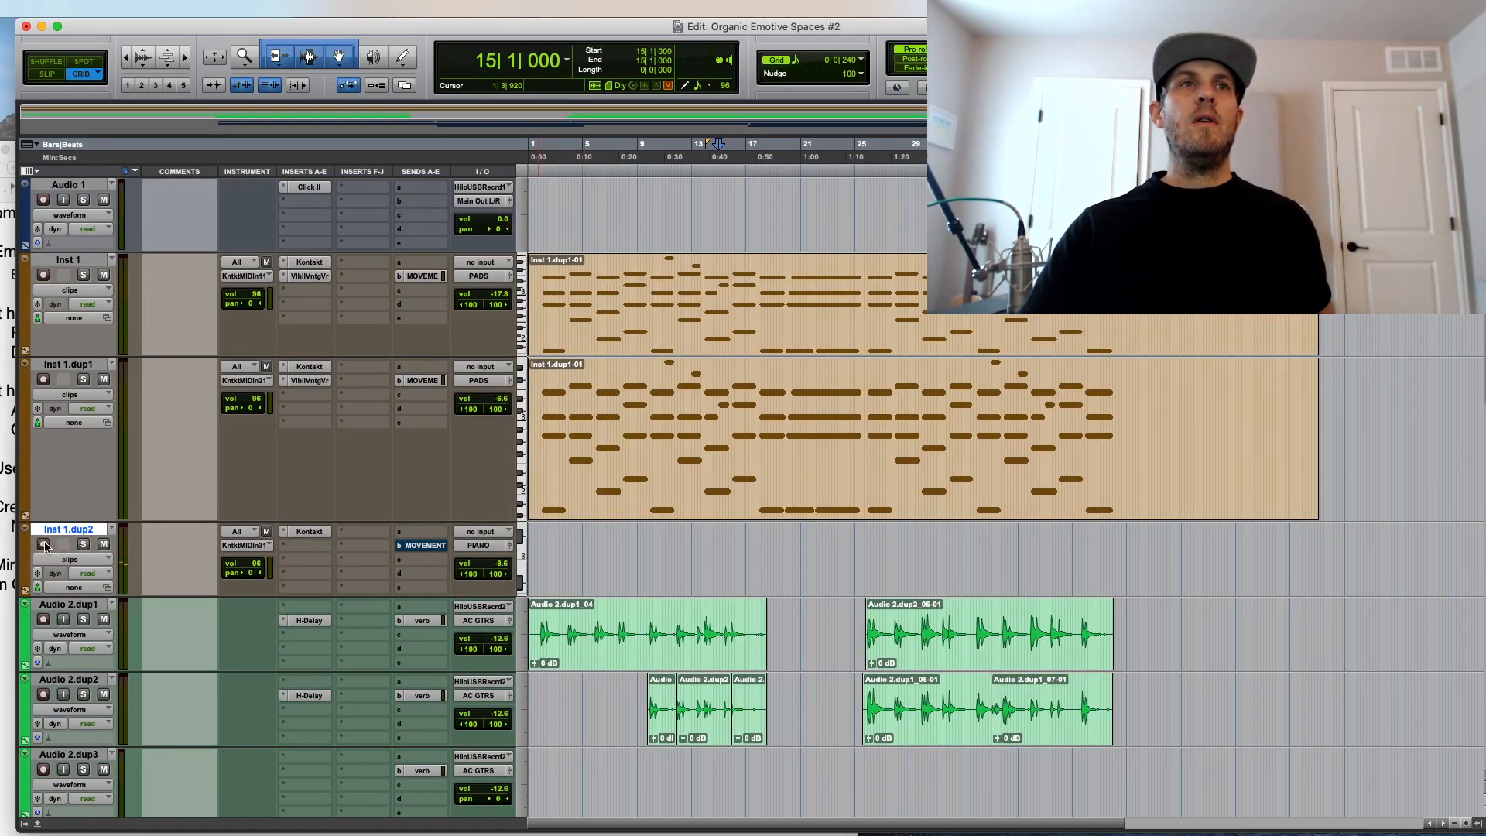
{"action": "left_click", "coordinate": [754, 542]}
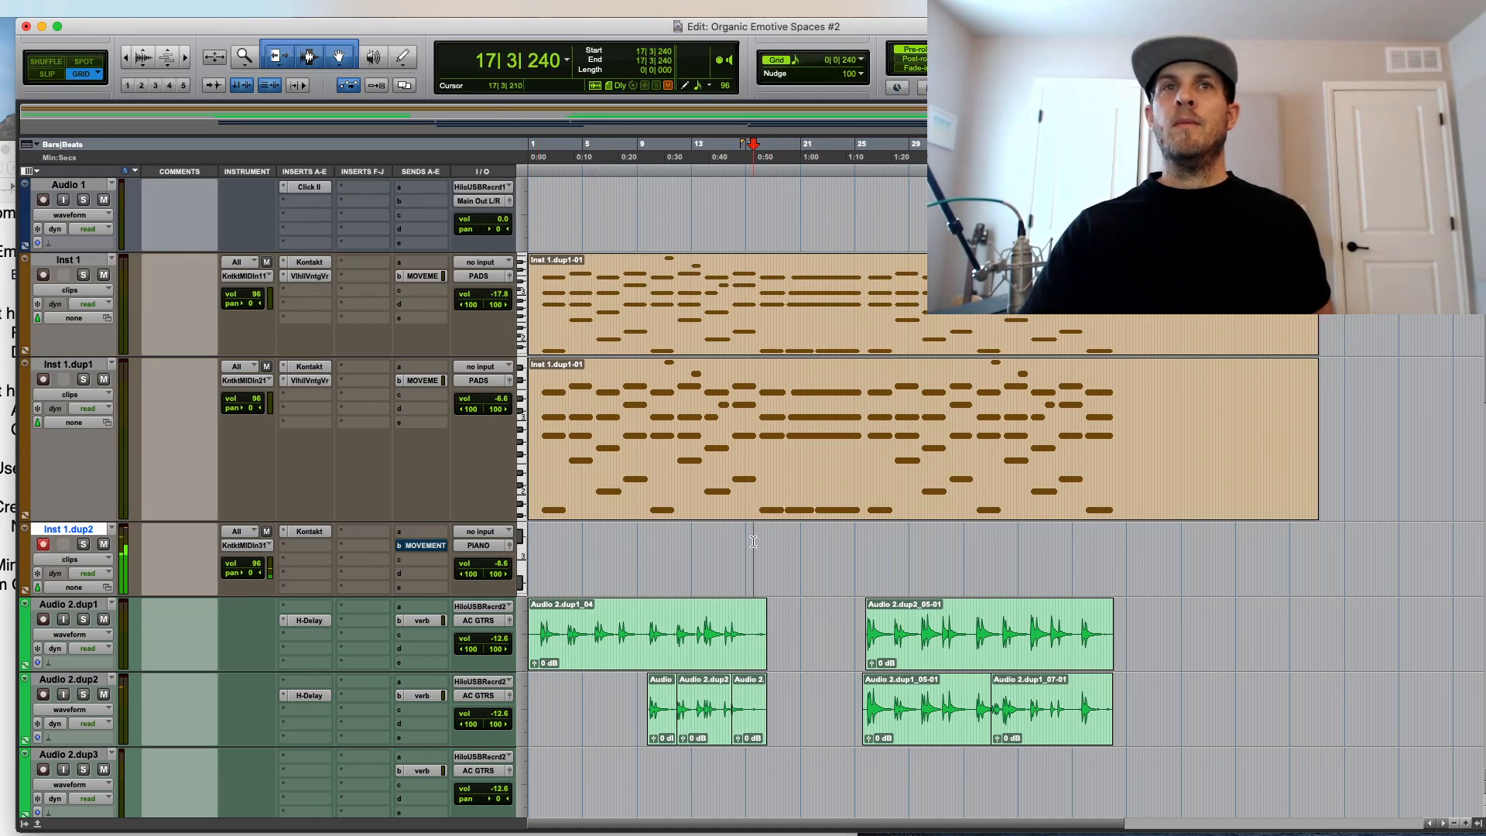
{"action": "key", "text": "space"}
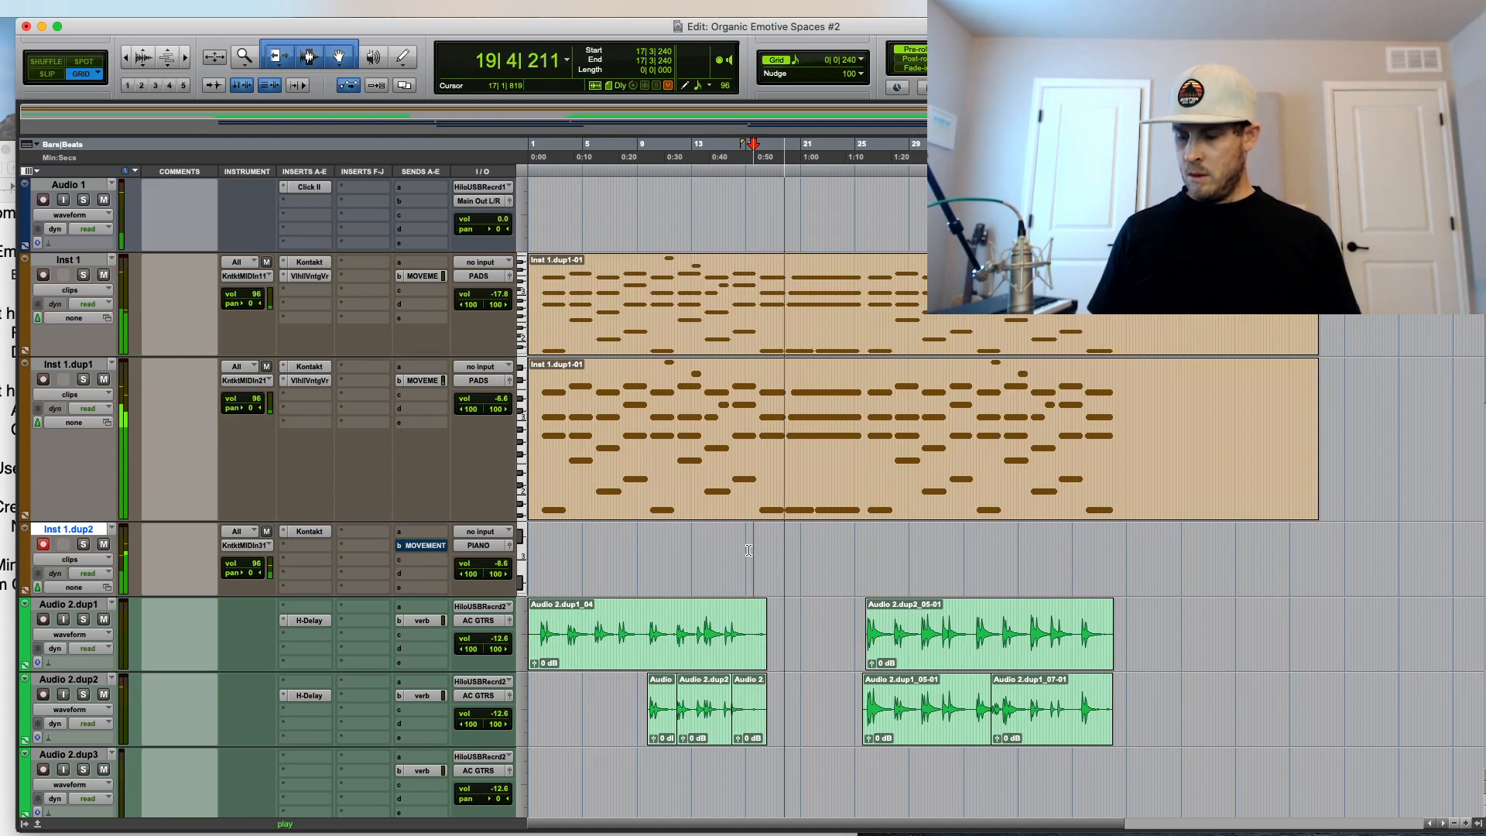
{"action": "key", "text": "space"}
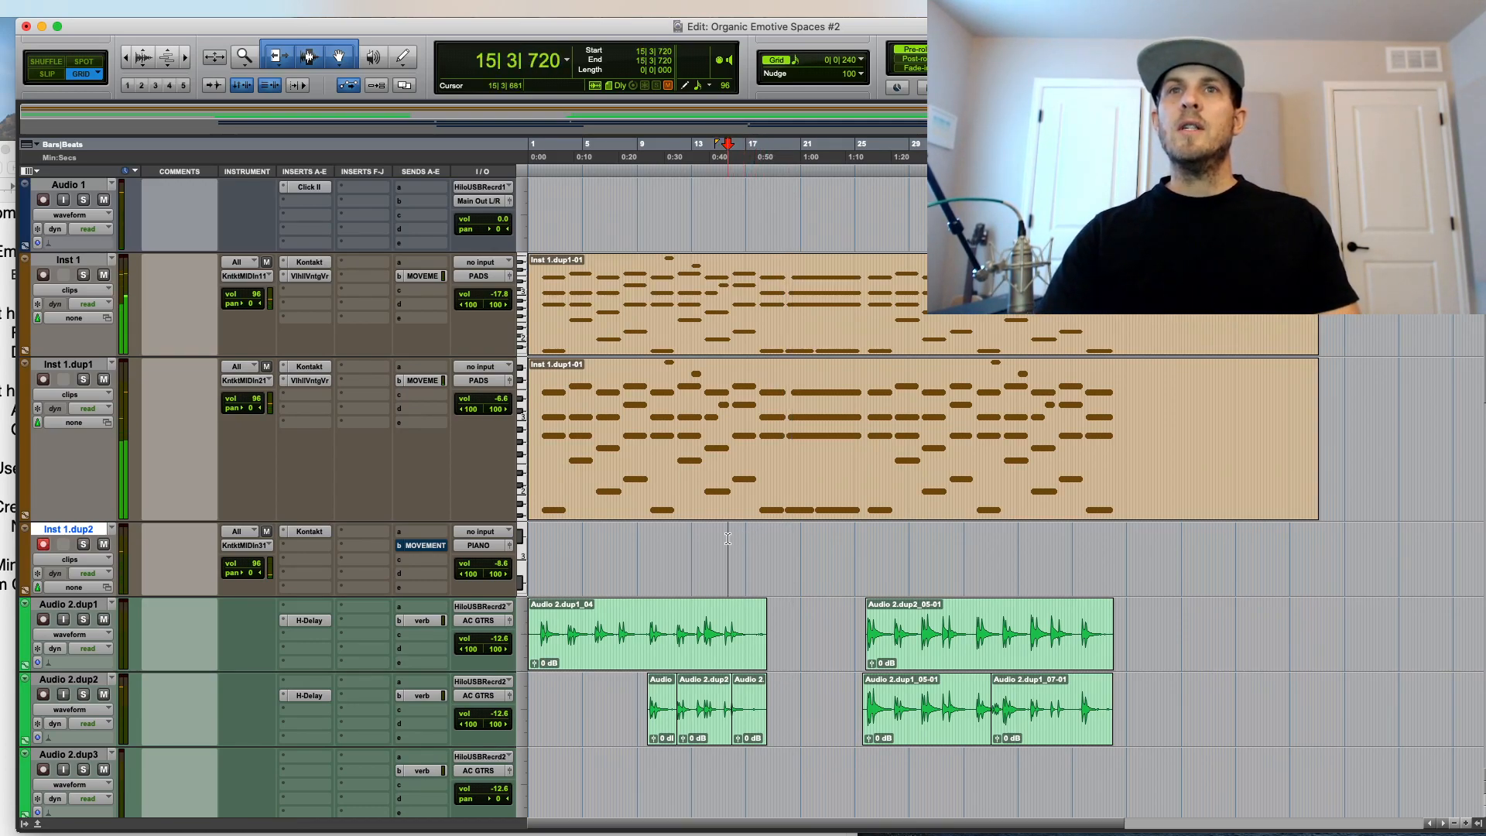
Step: Start recording a MIDI piano take on Inst 1.dup2 from 15|3|720
{"action": "key", "text": "space"}
{"action": "key", "text": "t"}
{"action": "key", "text": "t"}
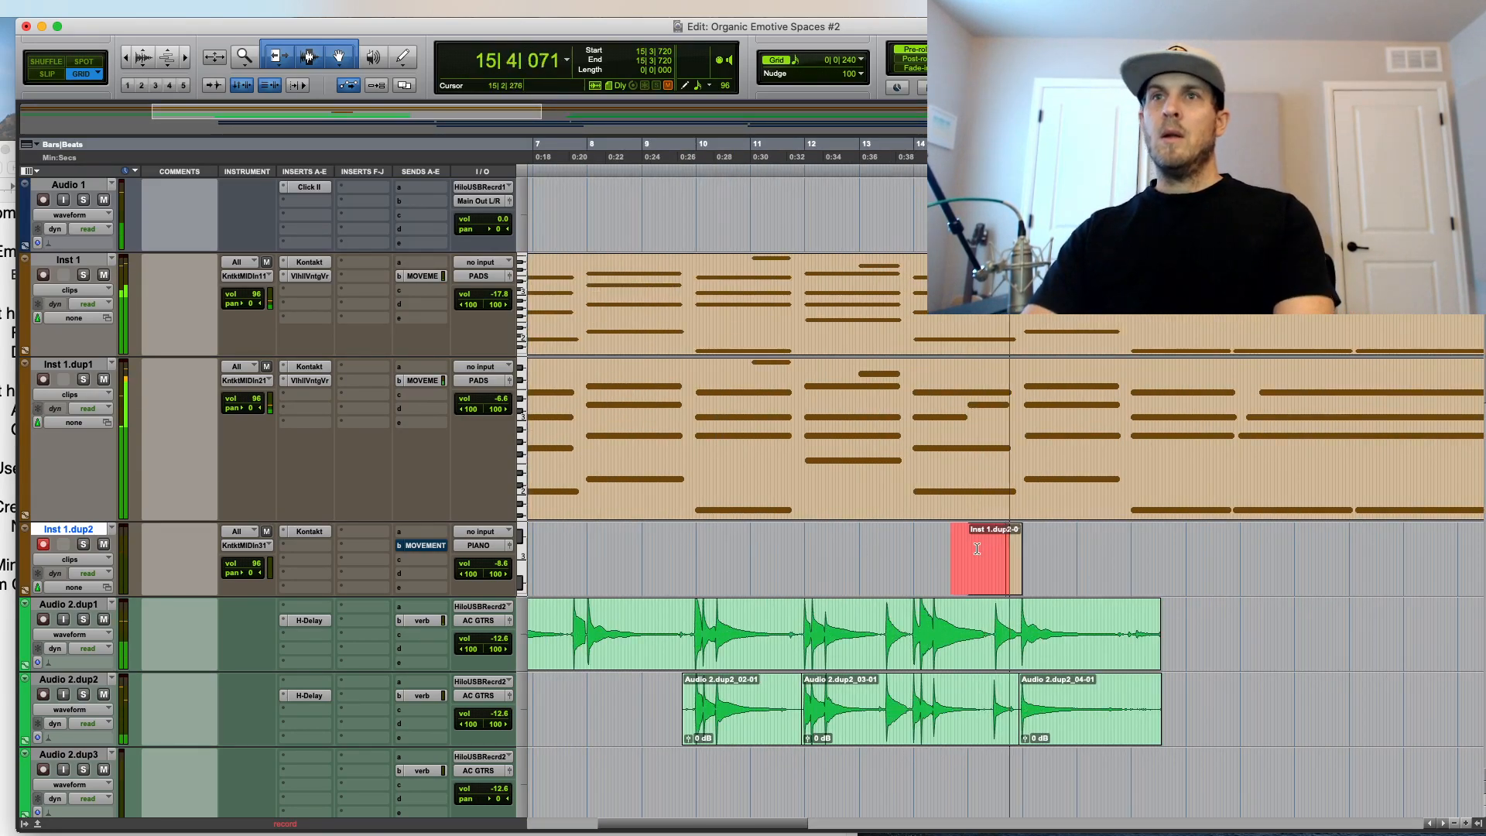
Step: Lower the volume of the Audio 1 click track to -9.9 dB while recording continues
{"action": "scroll", "coordinate": [852, 480], "scroll_direction": "down", "scroll_amount": 5}
{"action": "scroll", "coordinate": [796, 434], "scroll_direction": "up", "scroll_amount": 4}
{"action": "scroll", "coordinate": [796, 434], "scroll_direction": "up", "scroll_amount": 1}
{"action": "left_click", "coordinate": [506, 222]}
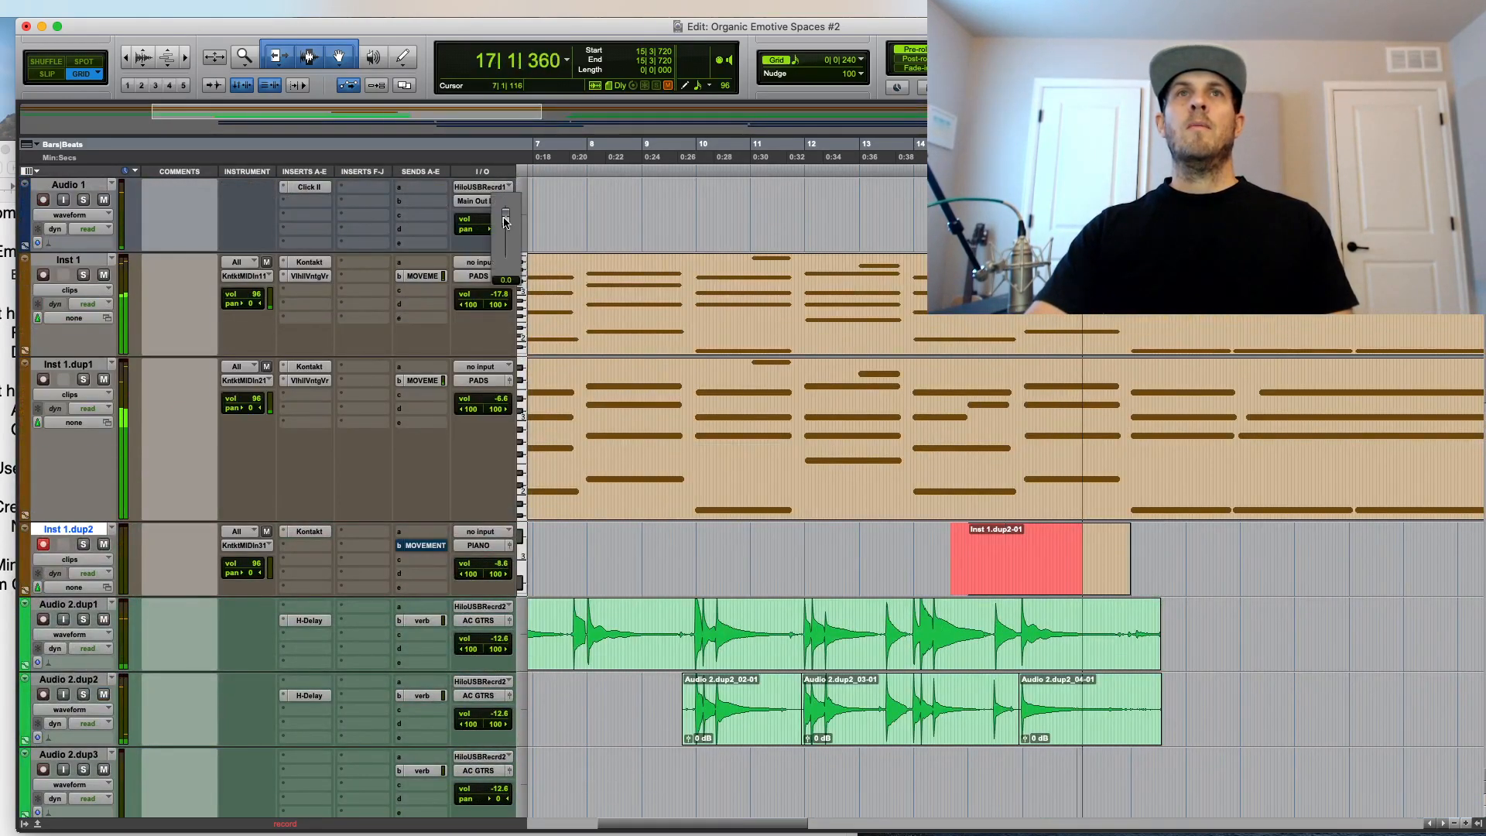
{"action": "left_click_drag", "start_coordinate": [504, 232], "coordinate": [506, 233]}
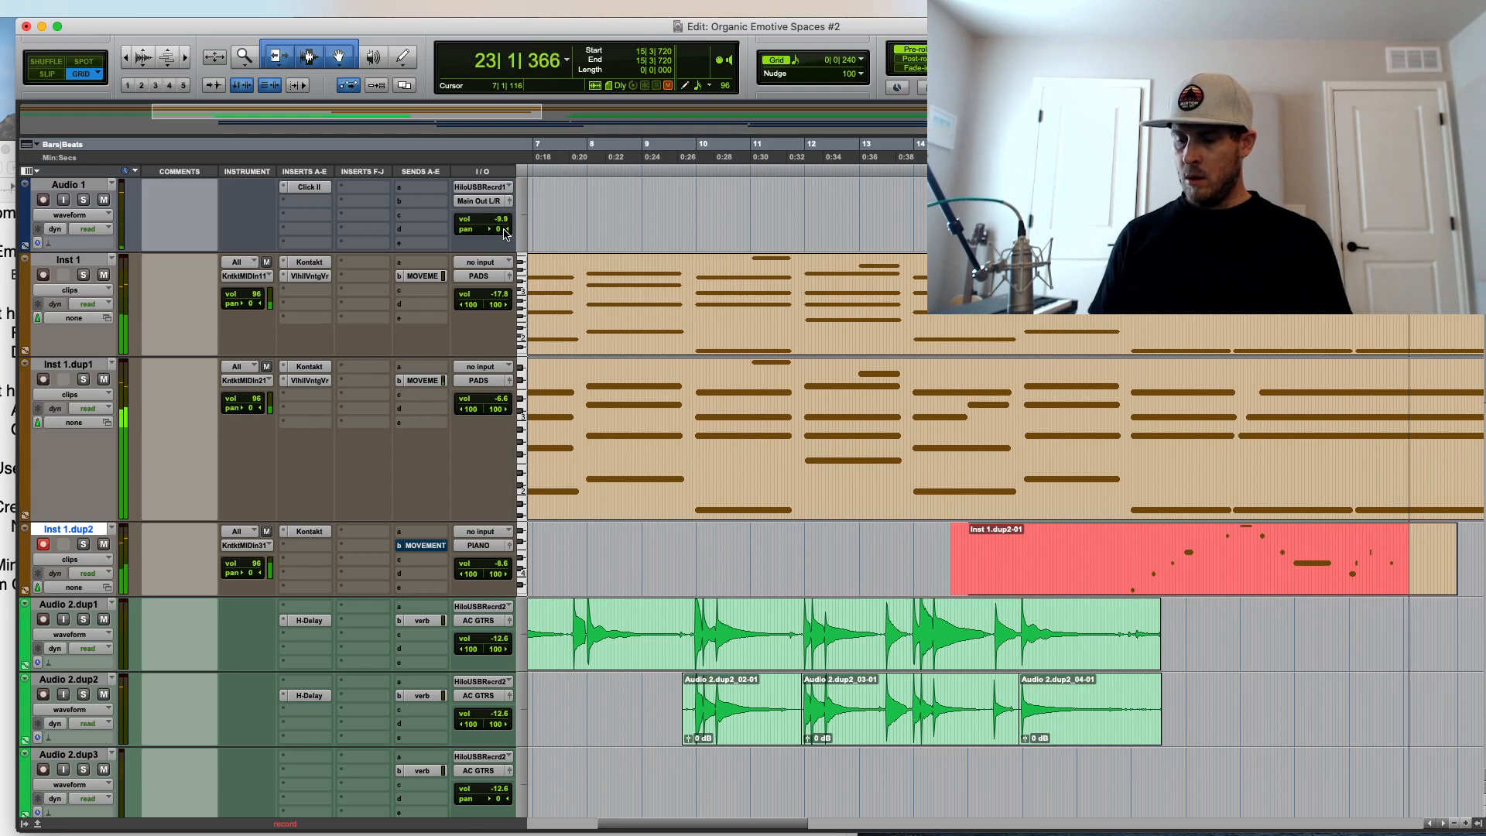
Step: Stop the piano recording and delete the recorded clip from Inst 1.dup2
{"action": "scroll", "coordinate": [459, 198], "scroll_direction": "down", "scroll_amount": 1}
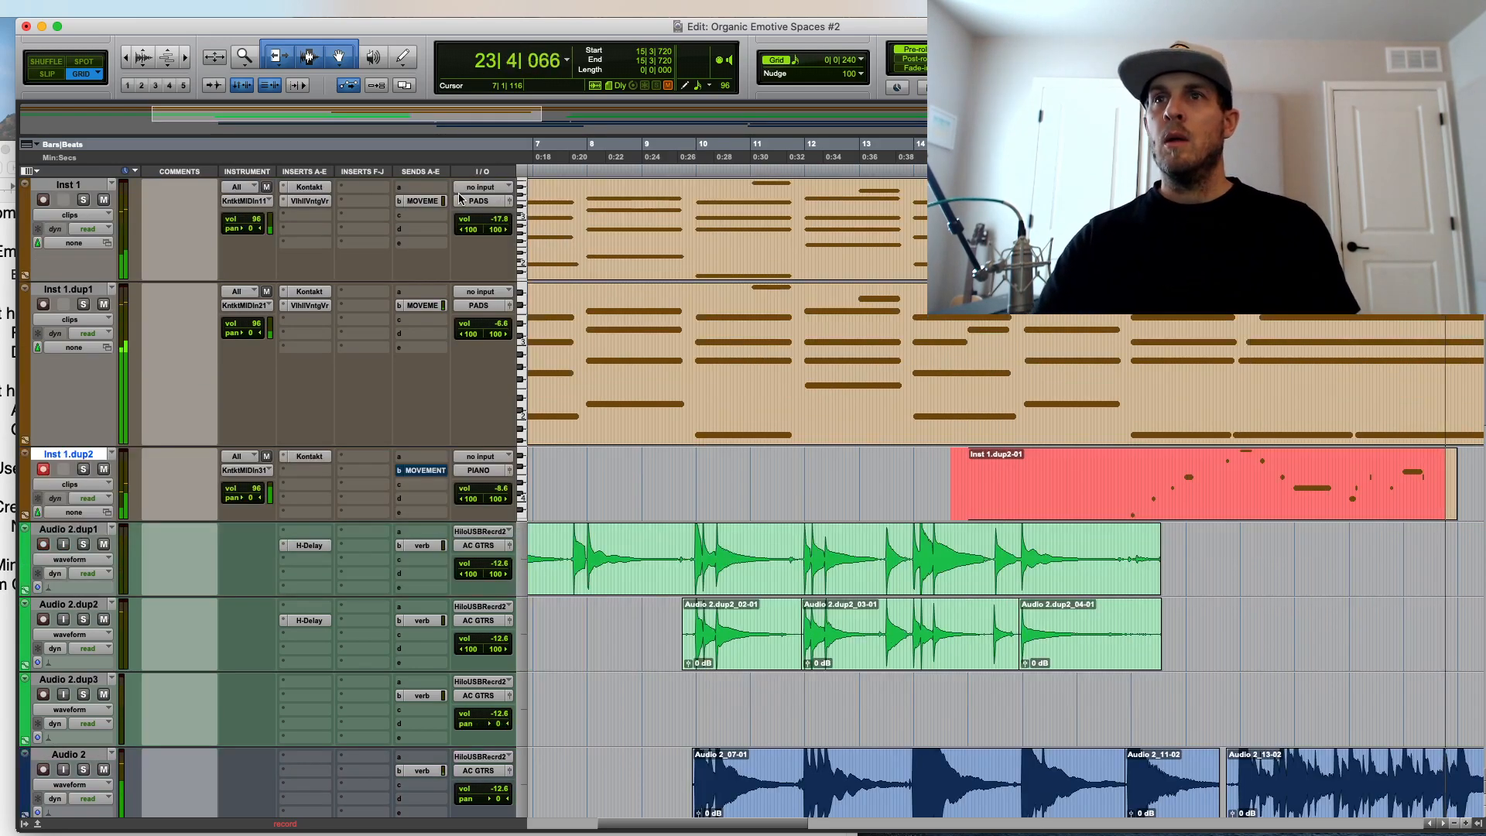
{"action": "key", "text": "r"}
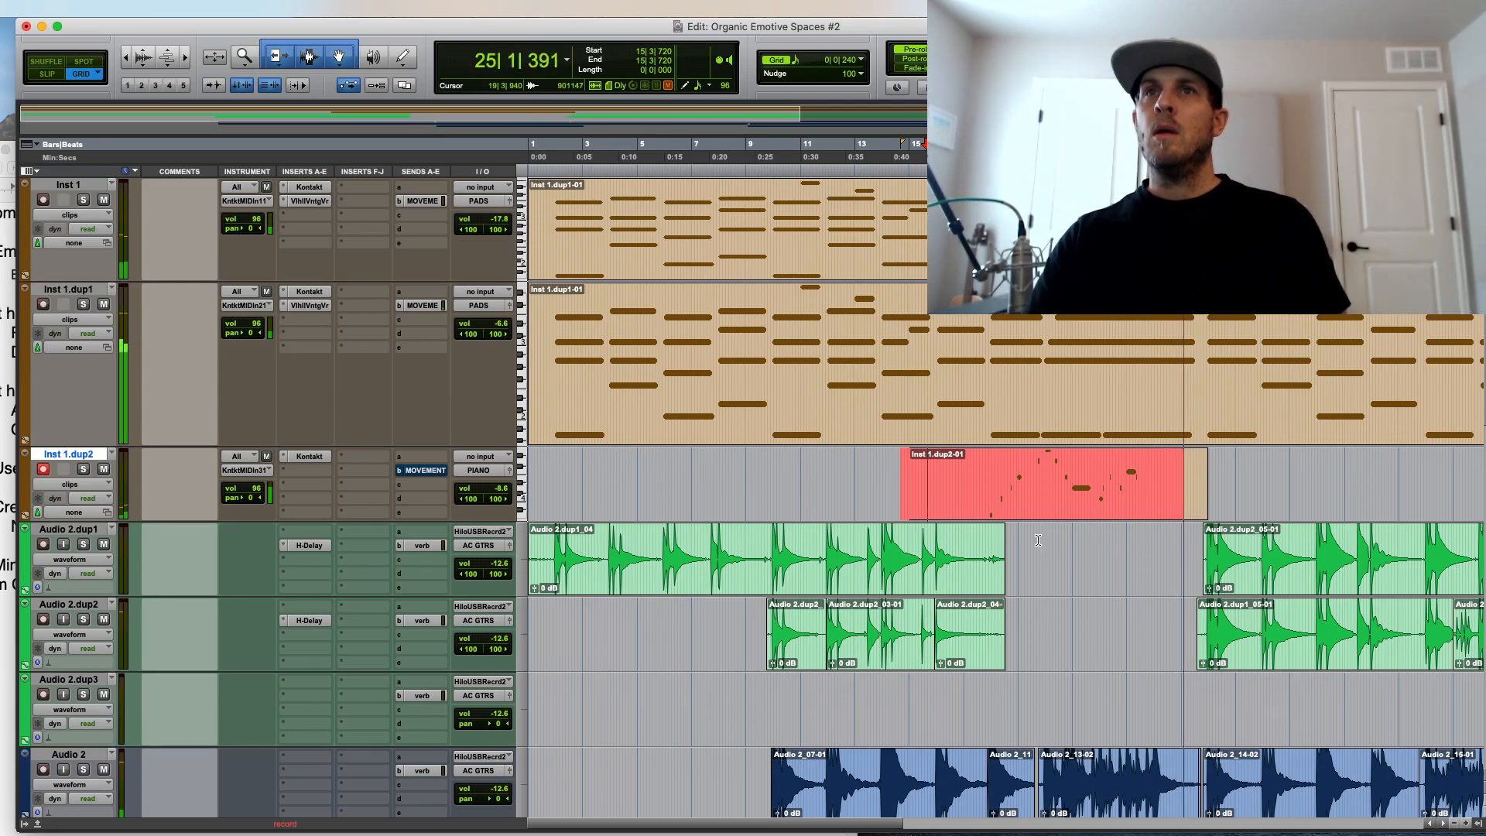
{"action": "left_click", "coordinate": [1039, 539]}
{"action": "key", "text": "space"}
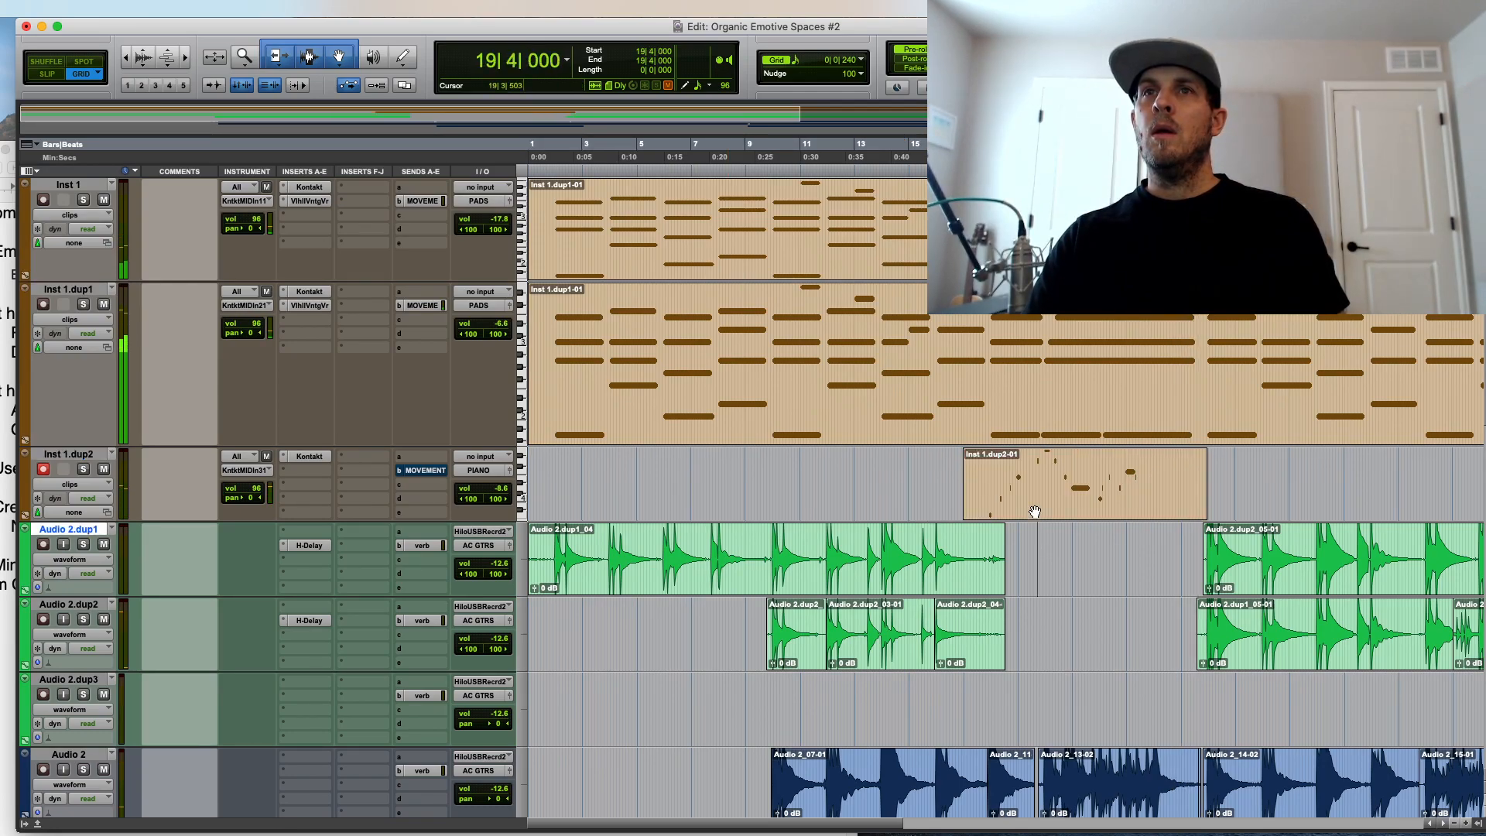
{"action": "left_click", "coordinate": [1034, 511]}
{"action": "key", "text": "Delete"}
Step: Record another piano take on Inst 1.dup2 starting at 17|4|720, and undo the recording
{"action": "left_click", "coordinate": [1029, 474]}
{"action": "key", "text": "t"}
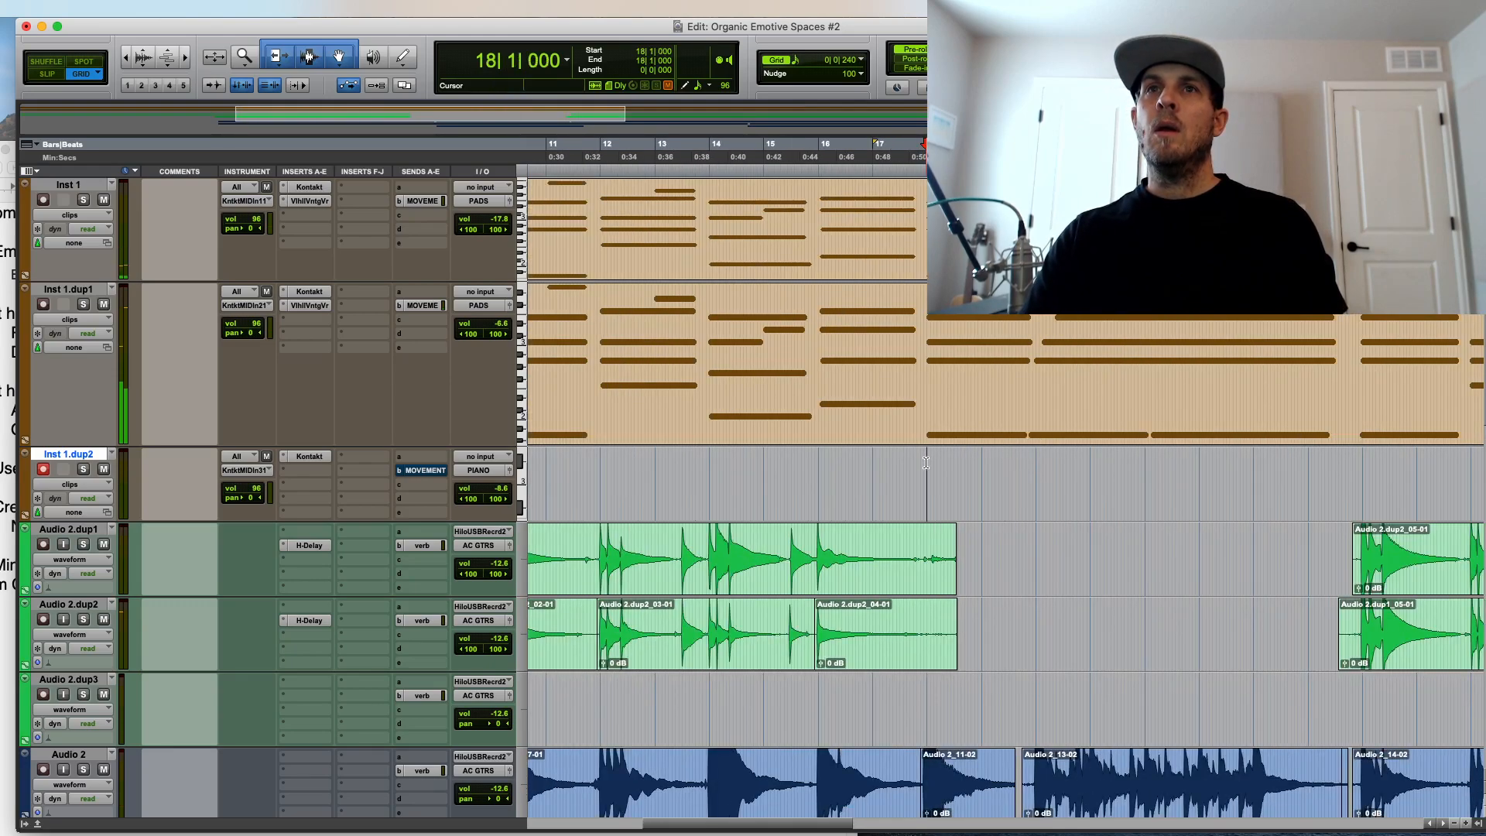
{"action": "key", "text": "space"}
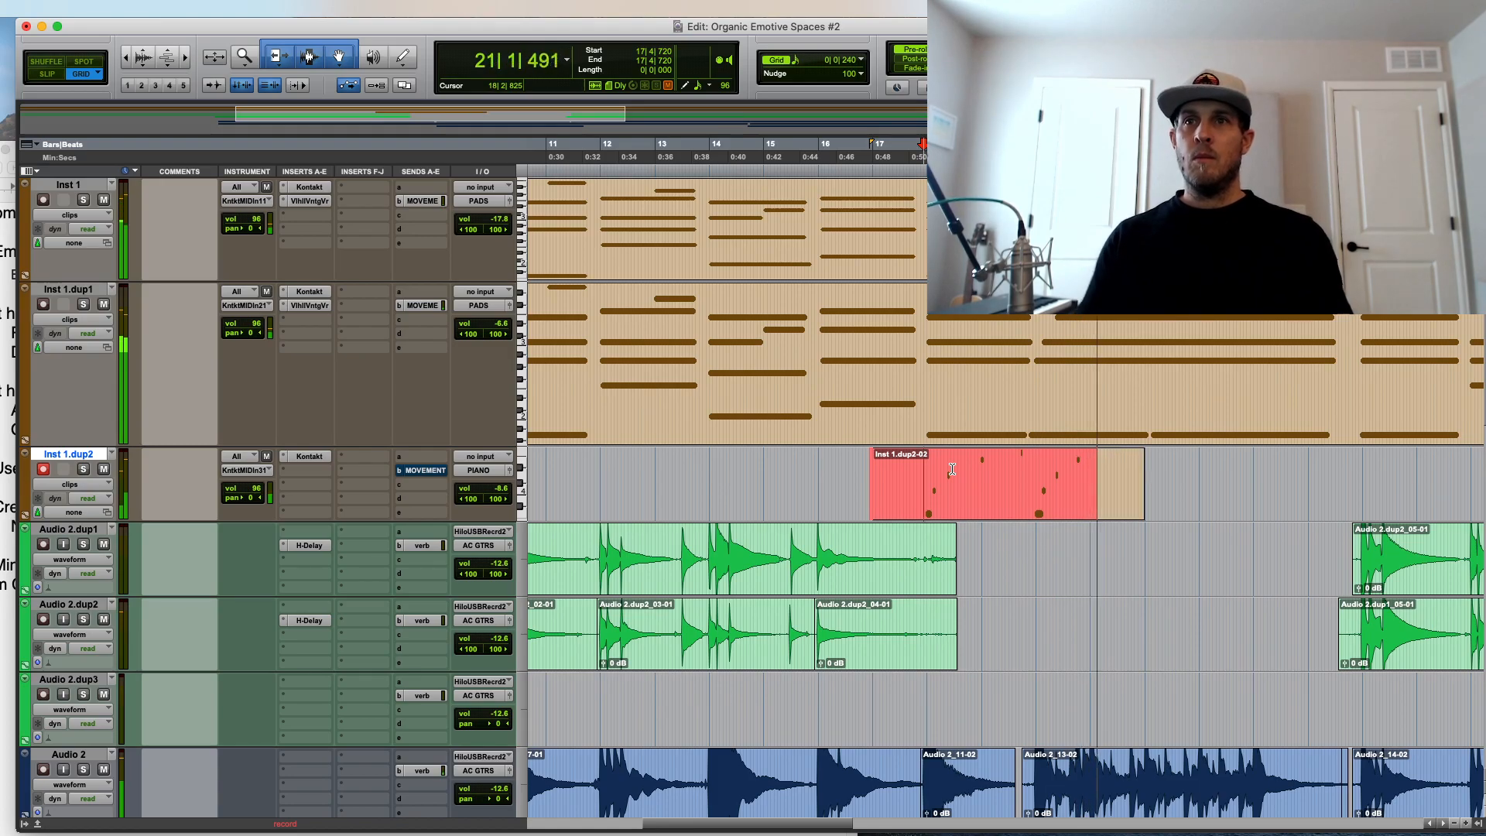
{"action": "key", "text": "space"}
{"action": "key", "text": "super+z"}
Step: Separate the Audio 4 guitar clip at bars 20 and 22
{"action": "scroll", "coordinate": [1084, 511], "scroll_direction": "down", "scroll_amount": 4}
{"action": "scroll", "coordinate": [1005, 532], "scroll_direction": "up", "scroll_amount": 3}
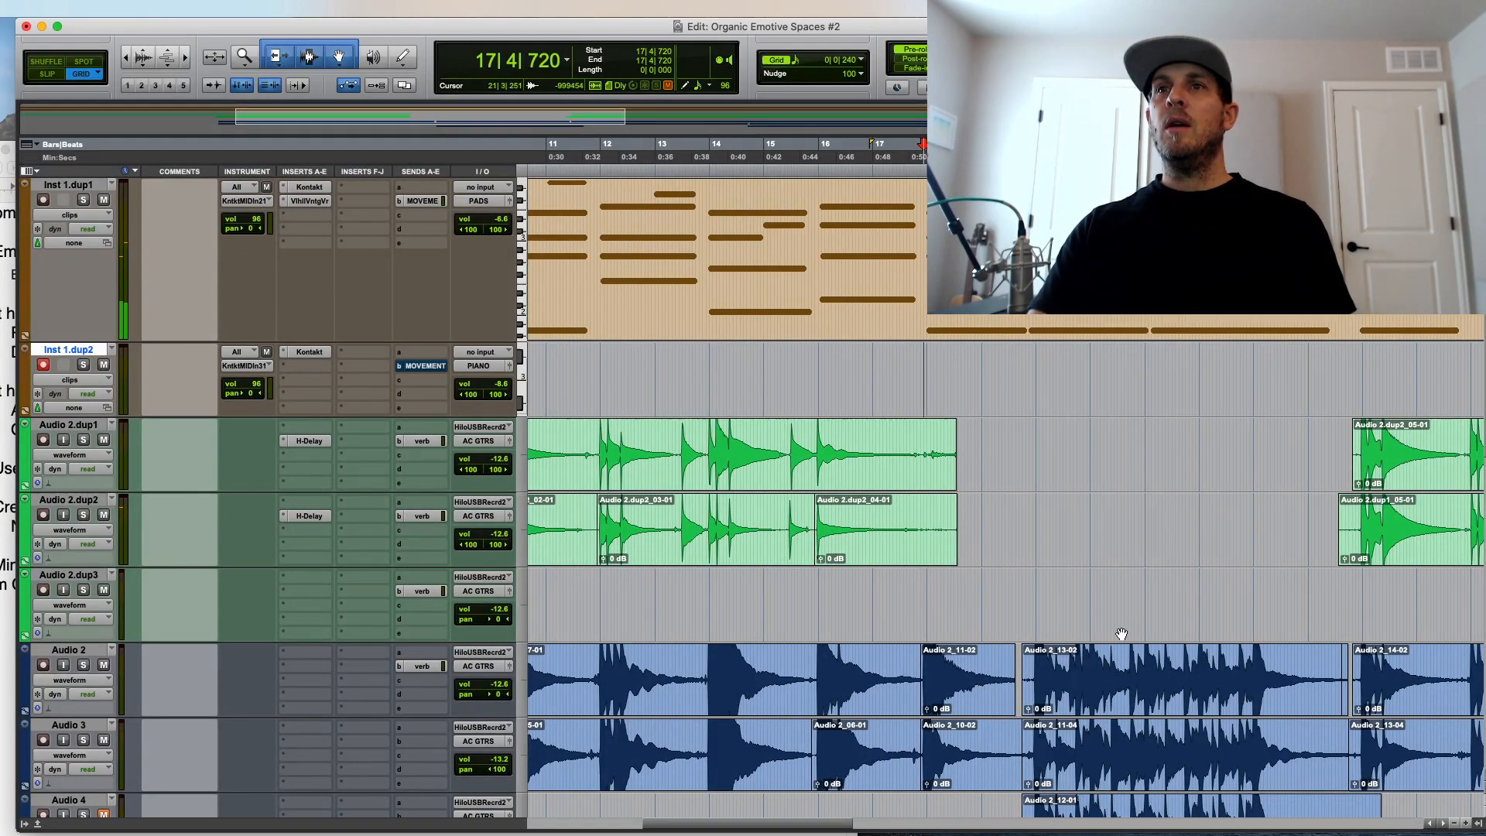
{"action": "left_click", "coordinate": [1114, 662]}
{"action": "key", "text": "t"}
{"action": "key", "text": "t"}
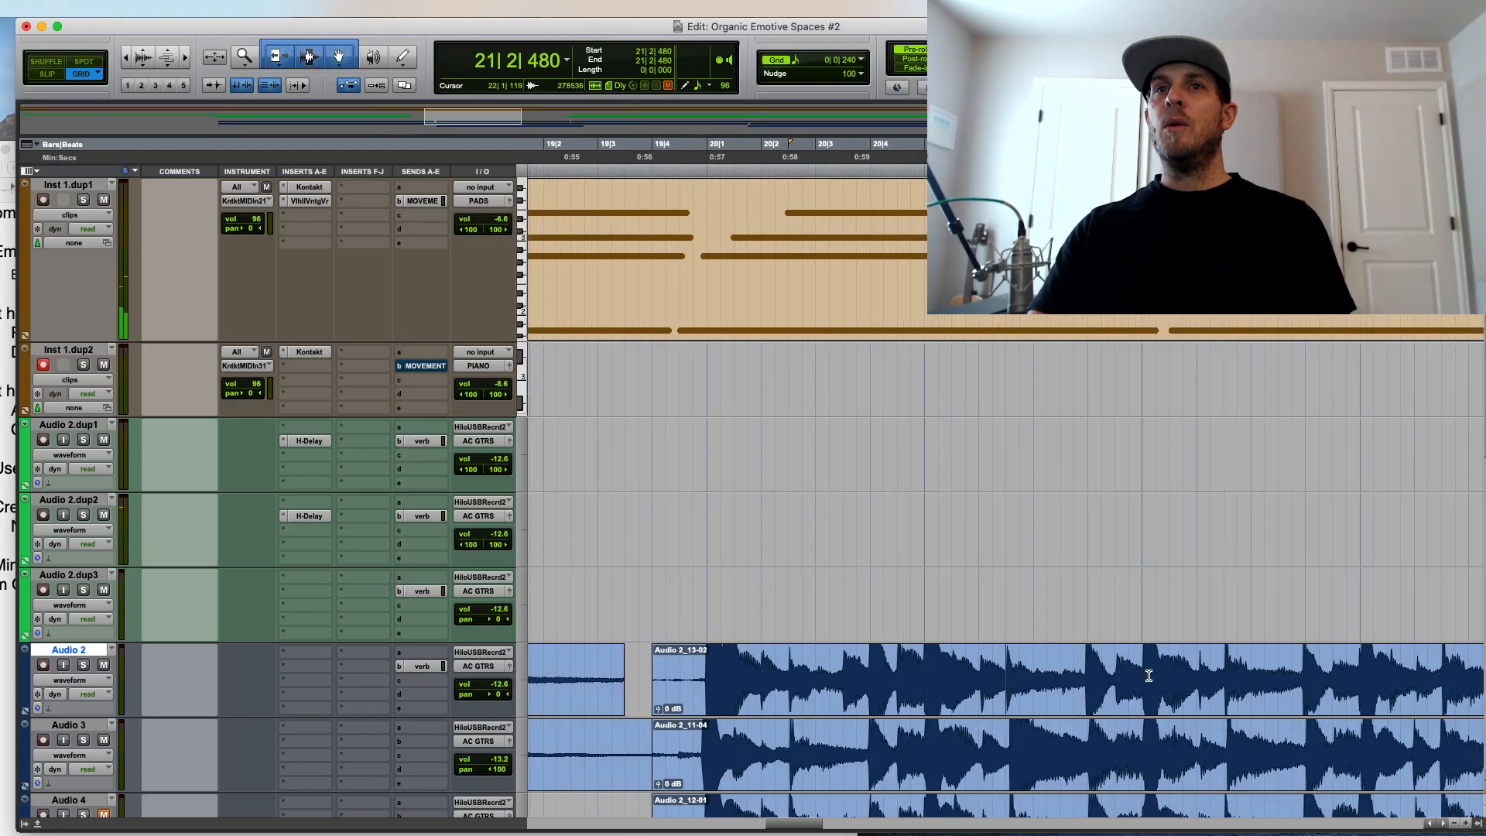
{"action": "scroll", "coordinate": [1150, 676], "scroll_direction": "down", "scroll_amount": 4}
{"action": "left_click_drag", "start_coordinate": [722, 578], "coordinate": [1141, 596]}
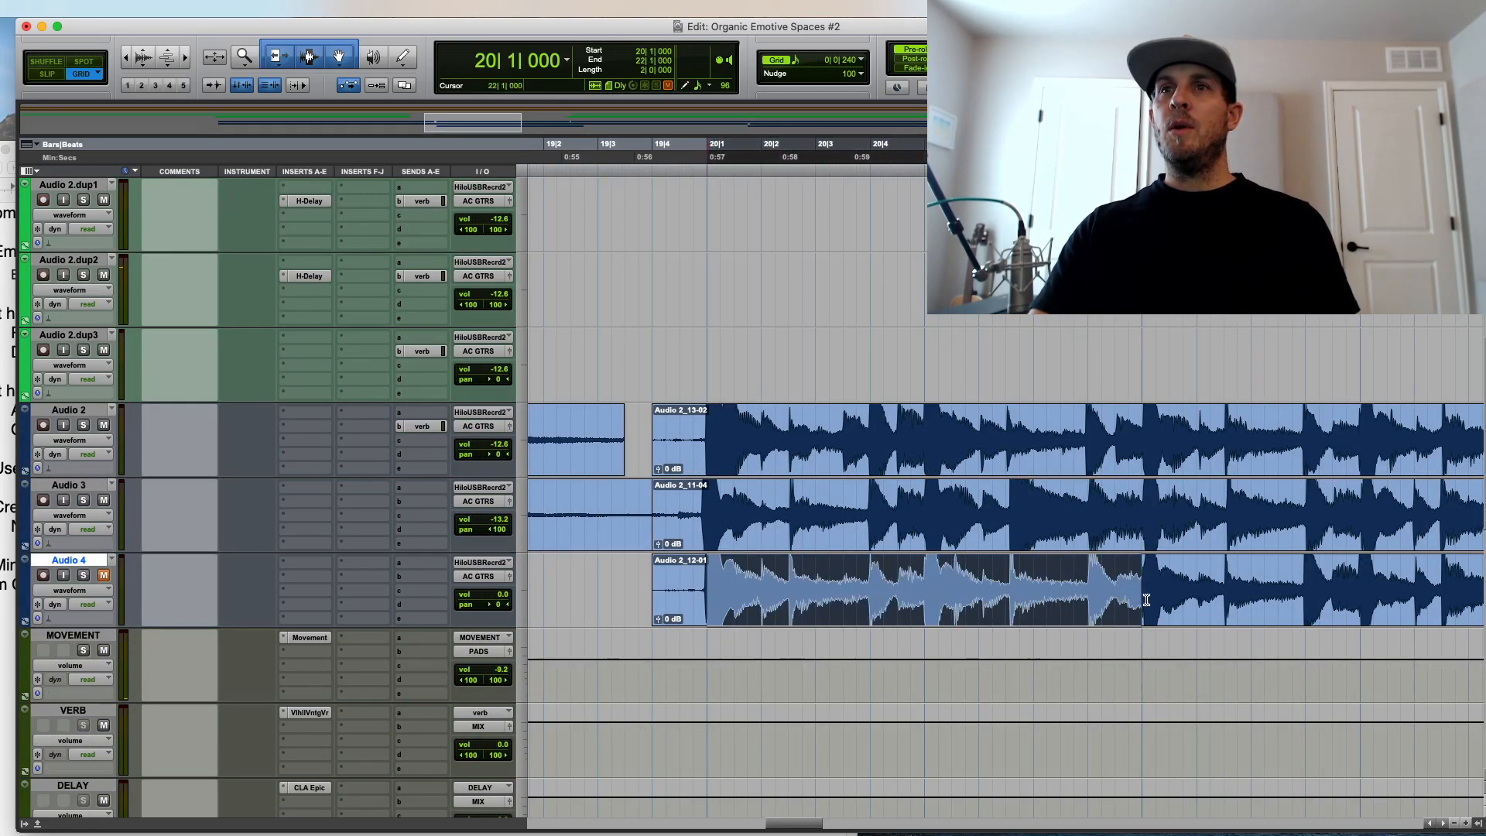
{"action": "key", "text": "b"}
Step: Extend the bar 20 to 22 selection to Audio 3 and separate its guitar clip at the same points
{"action": "key", "text": "r"}
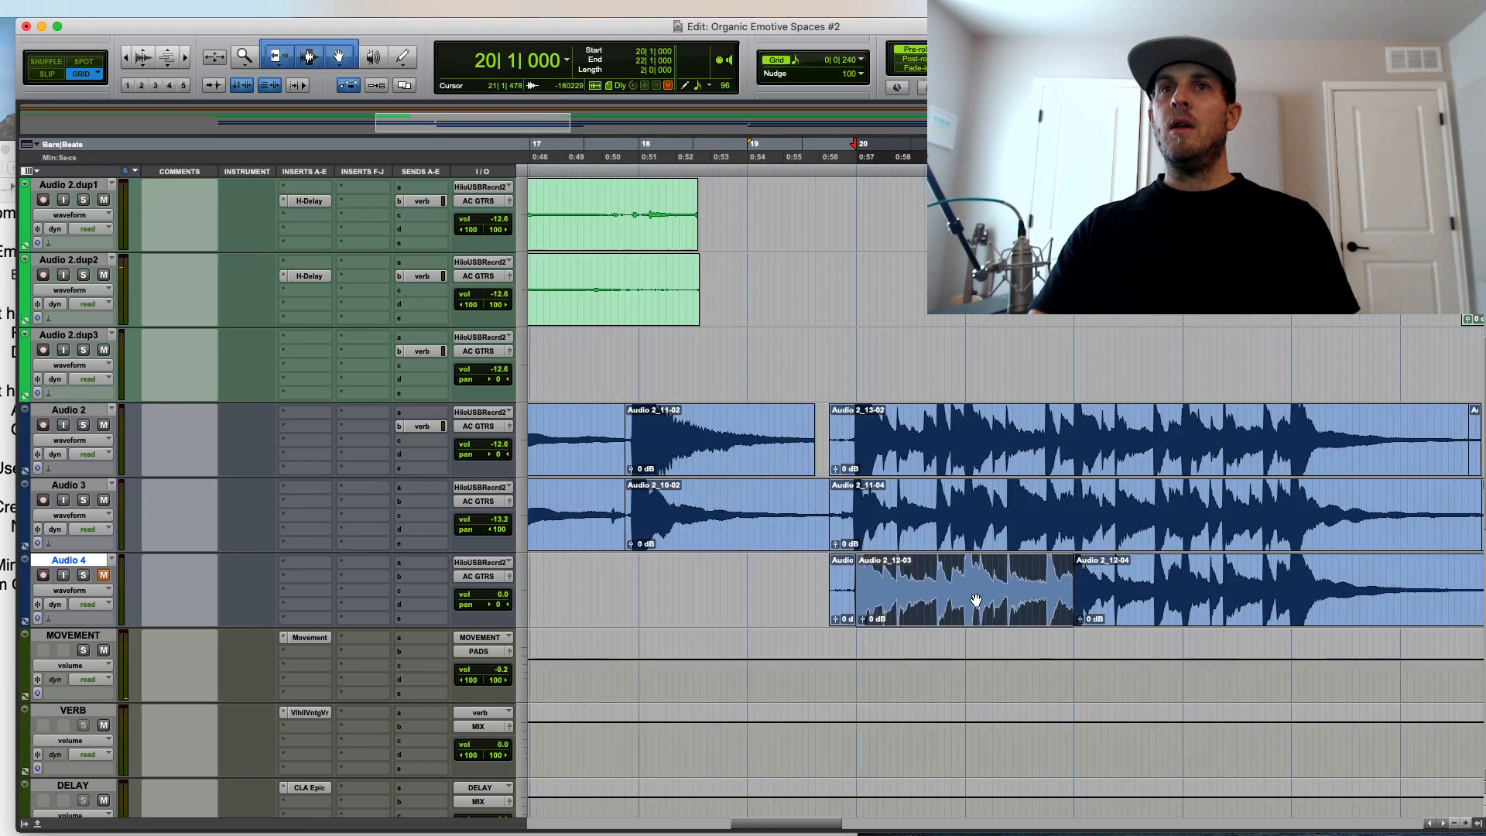
{"action": "left_click", "coordinate": [1072, 497], "text": "shift"}
{"action": "key", "text": "b"}
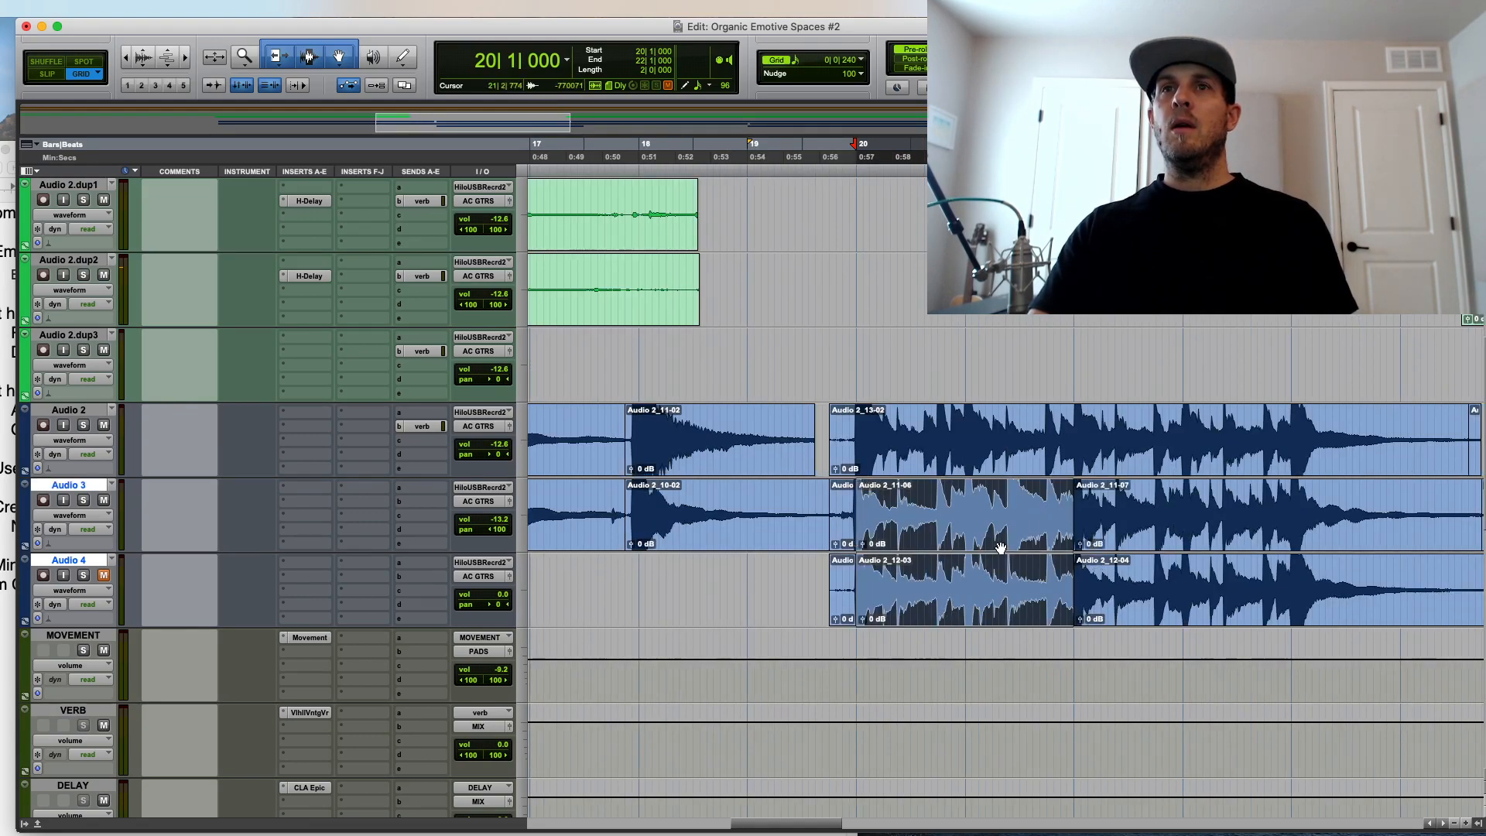
{"action": "left_click", "coordinate": [713, 525]}
{"action": "key", "text": "r"}
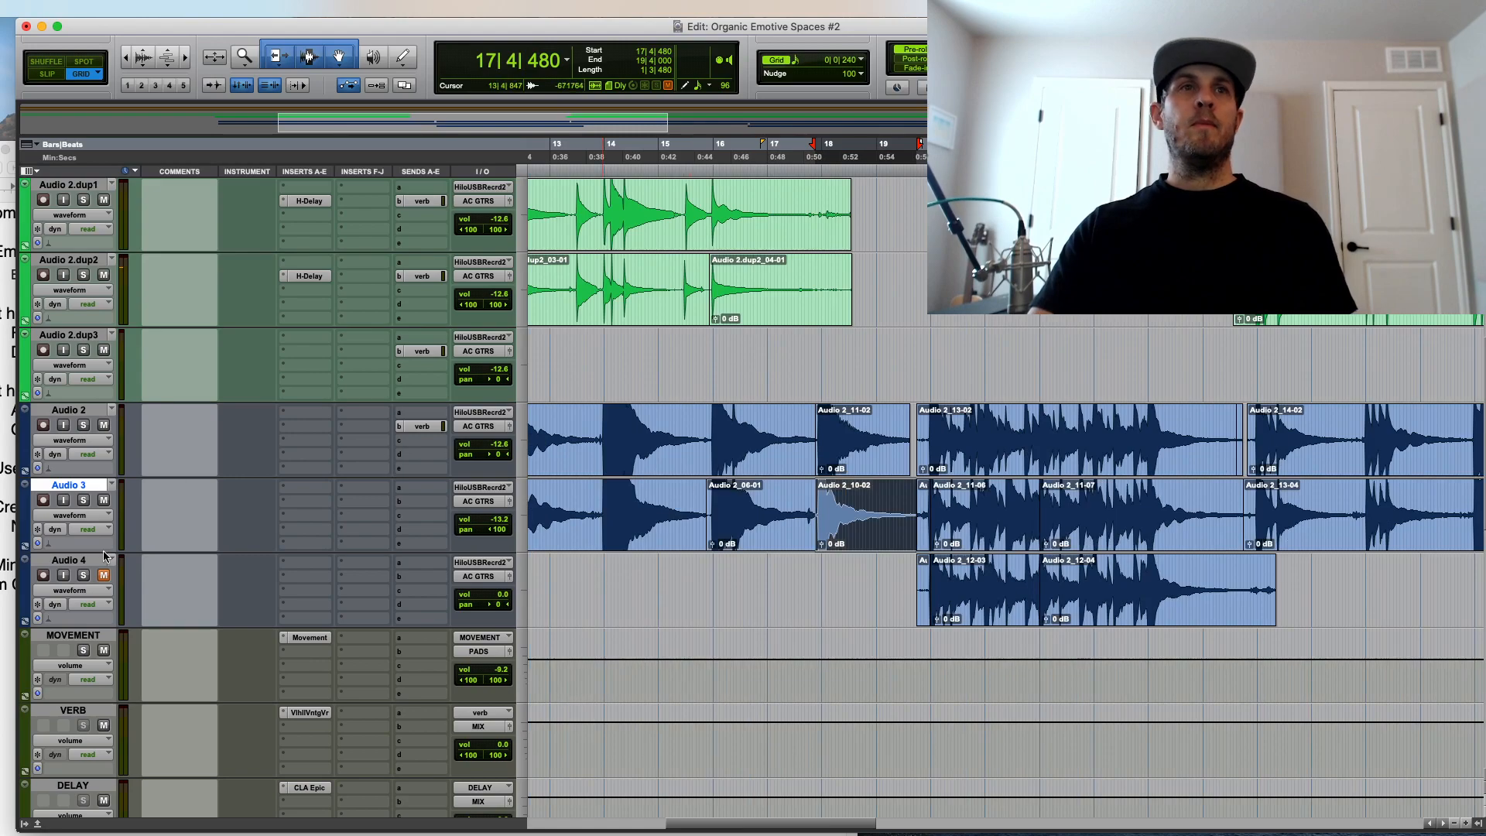
Step: Add two new mono audio tracks directly below Audio 4
{"action": "left_click", "coordinate": [85, 562]}
{"action": "key", "text": "super+shift+n"}
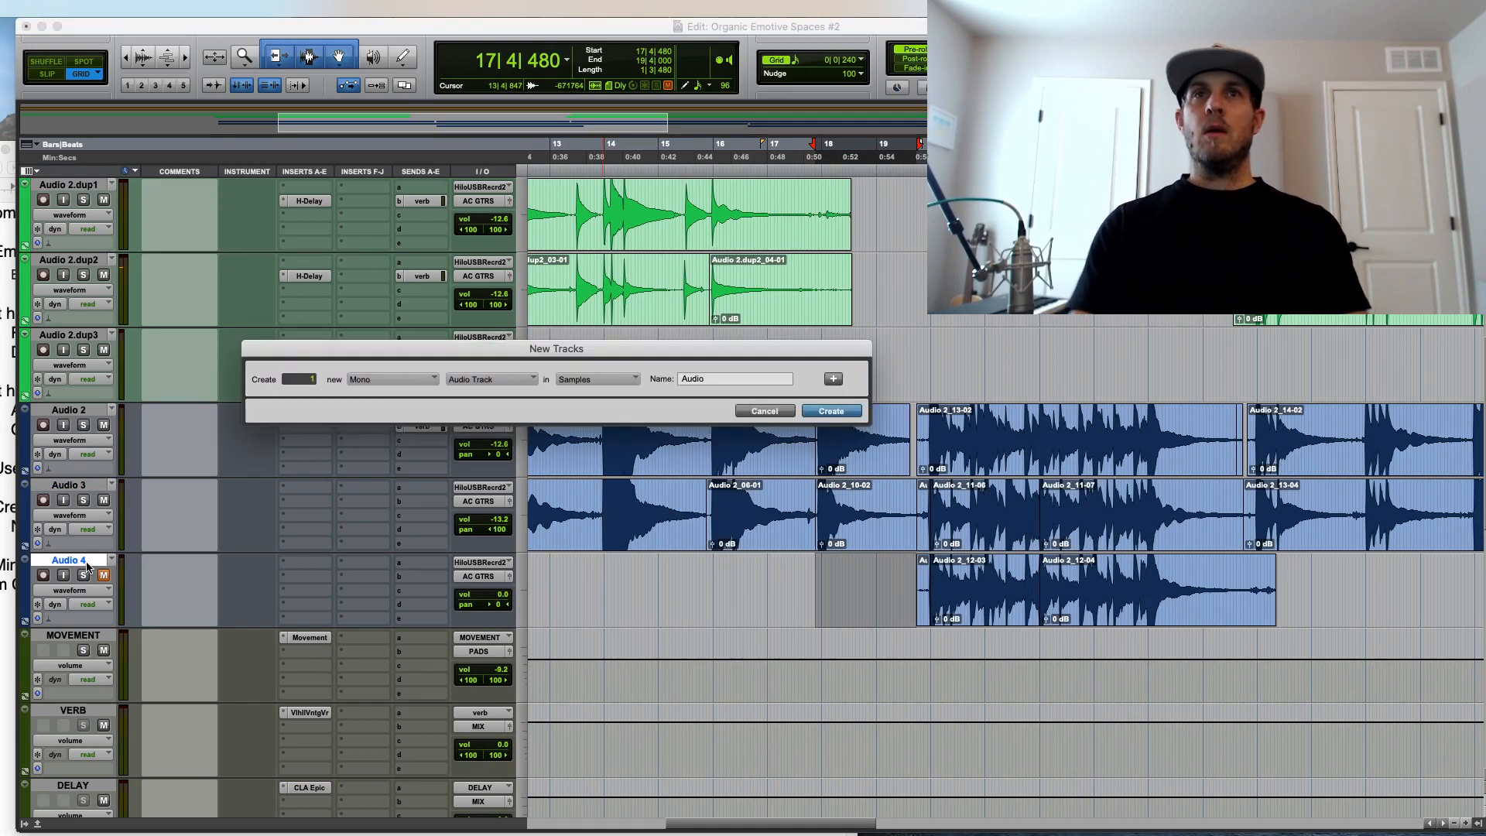
{"action": "key", "text": "Return"}
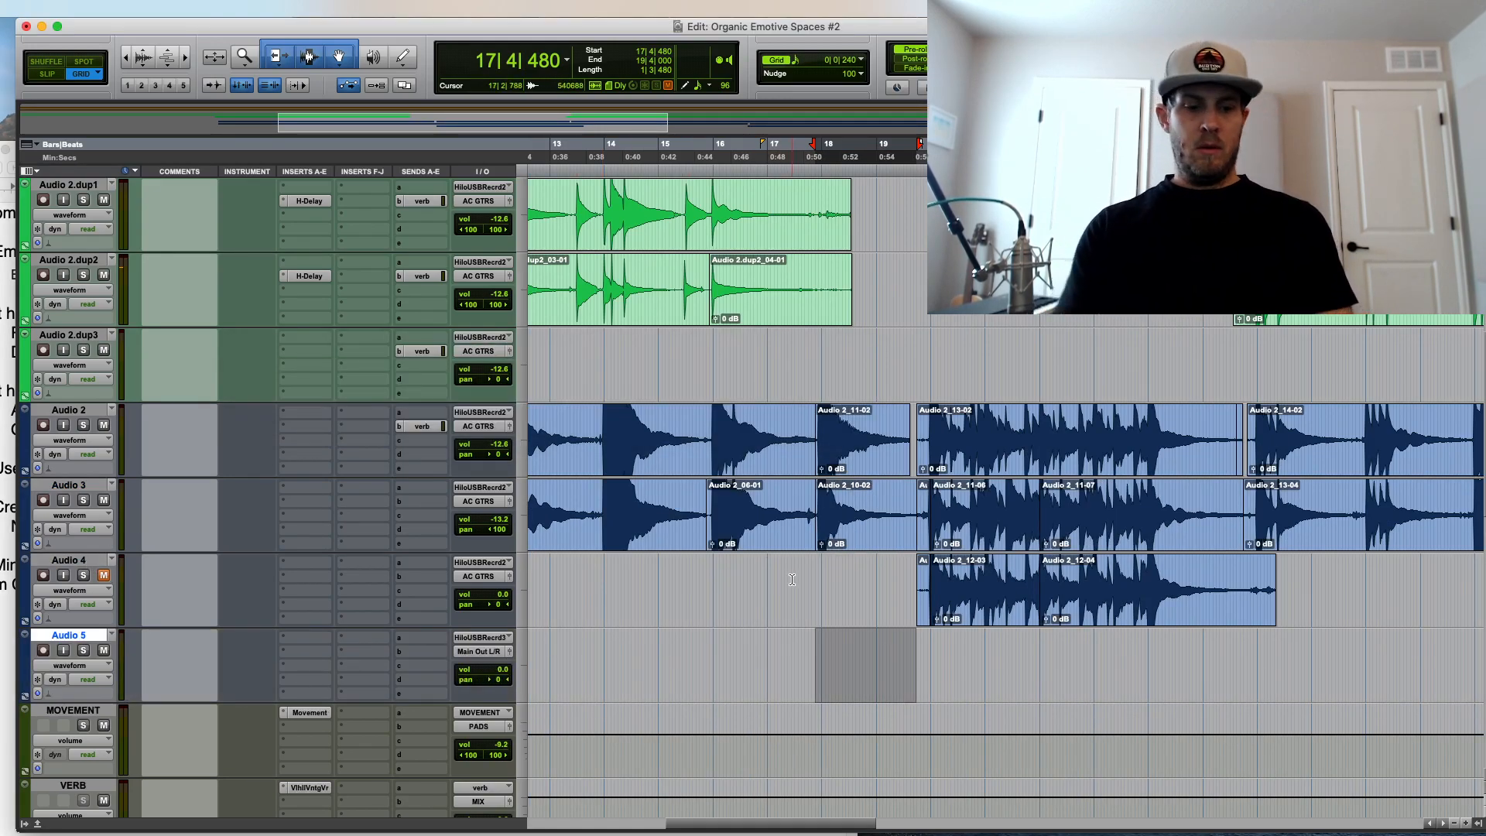
{"action": "key", "text": "super+shift+n"}
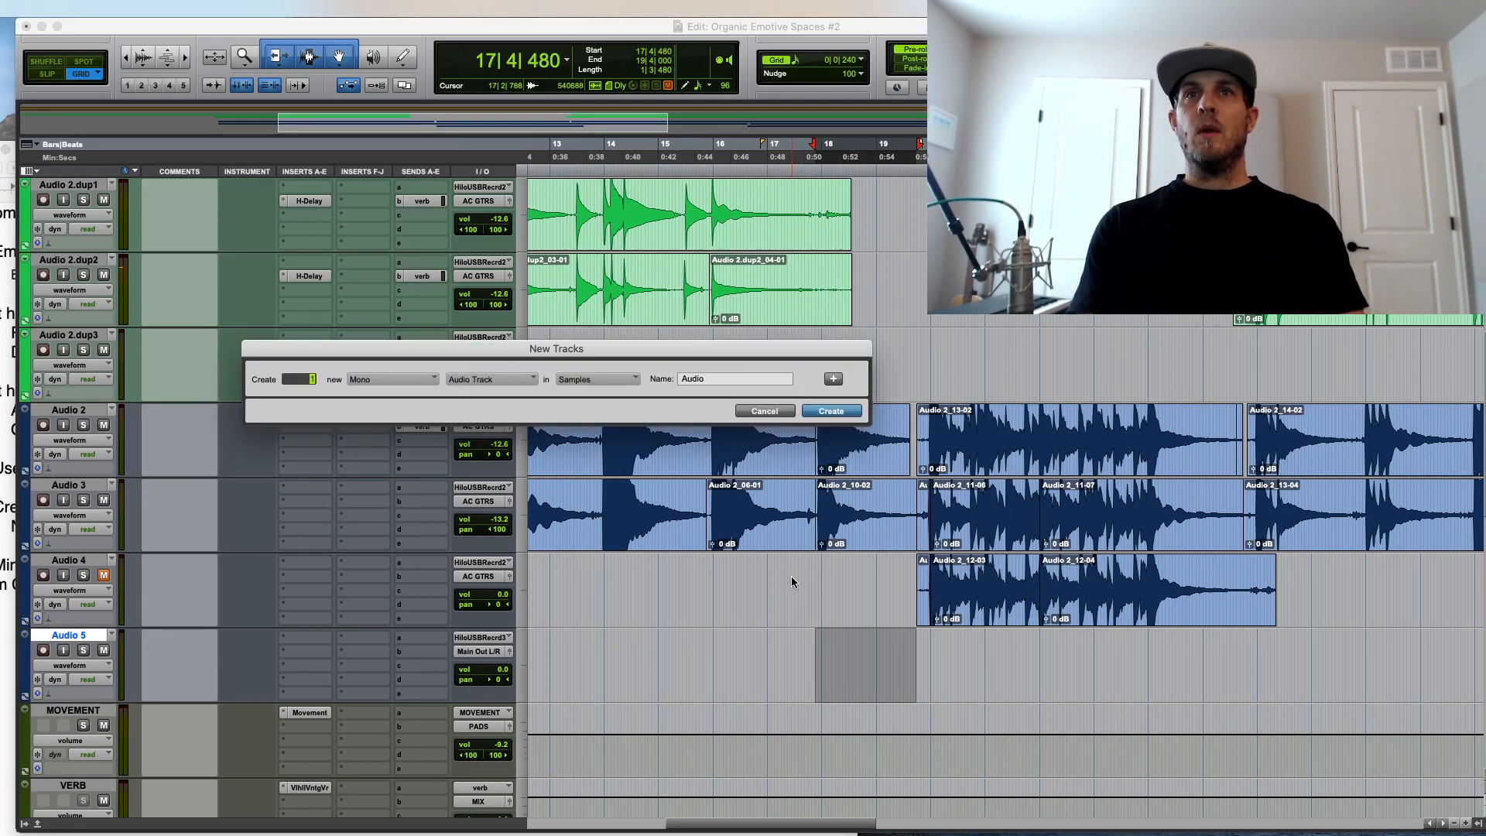
{"action": "key", "text": "Return"}
Step: Move the sustained guitar clips just before bar 18 from Audio 2 and Audio 3 down to Audio 5 and Audio 6
{"action": "left_click", "coordinate": [827, 540]}
{"action": "left_click", "coordinate": [857, 474], "text": "shift"}
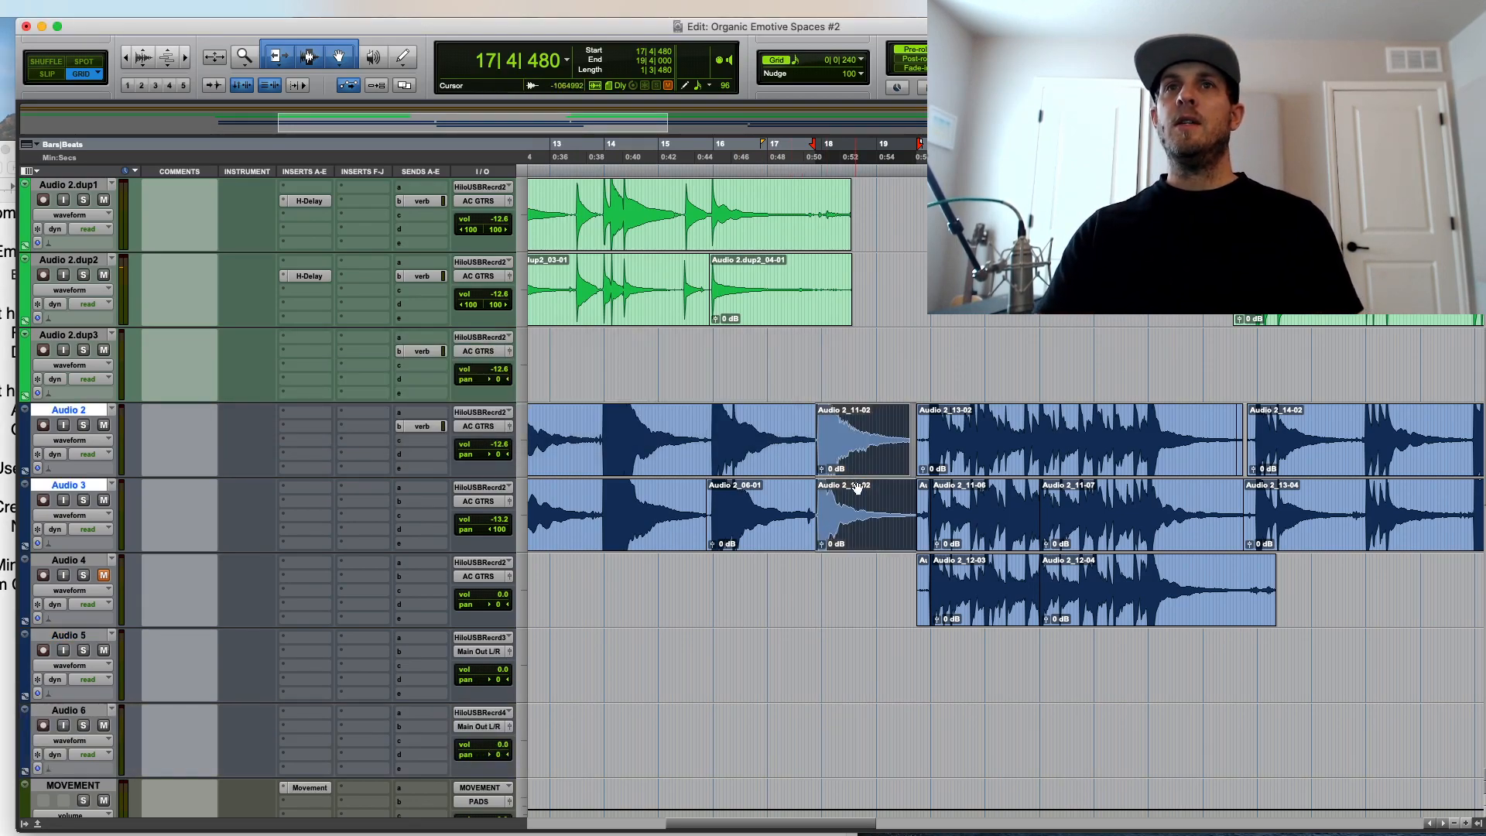
{"action": "key", "text": "t"}
{"action": "key", "text": "t"}
{"action": "key", "text": "t"}
{"action": "key", "text": "r"}
{"action": "key", "text": "r"}
{"action": "key", "text": "r"}
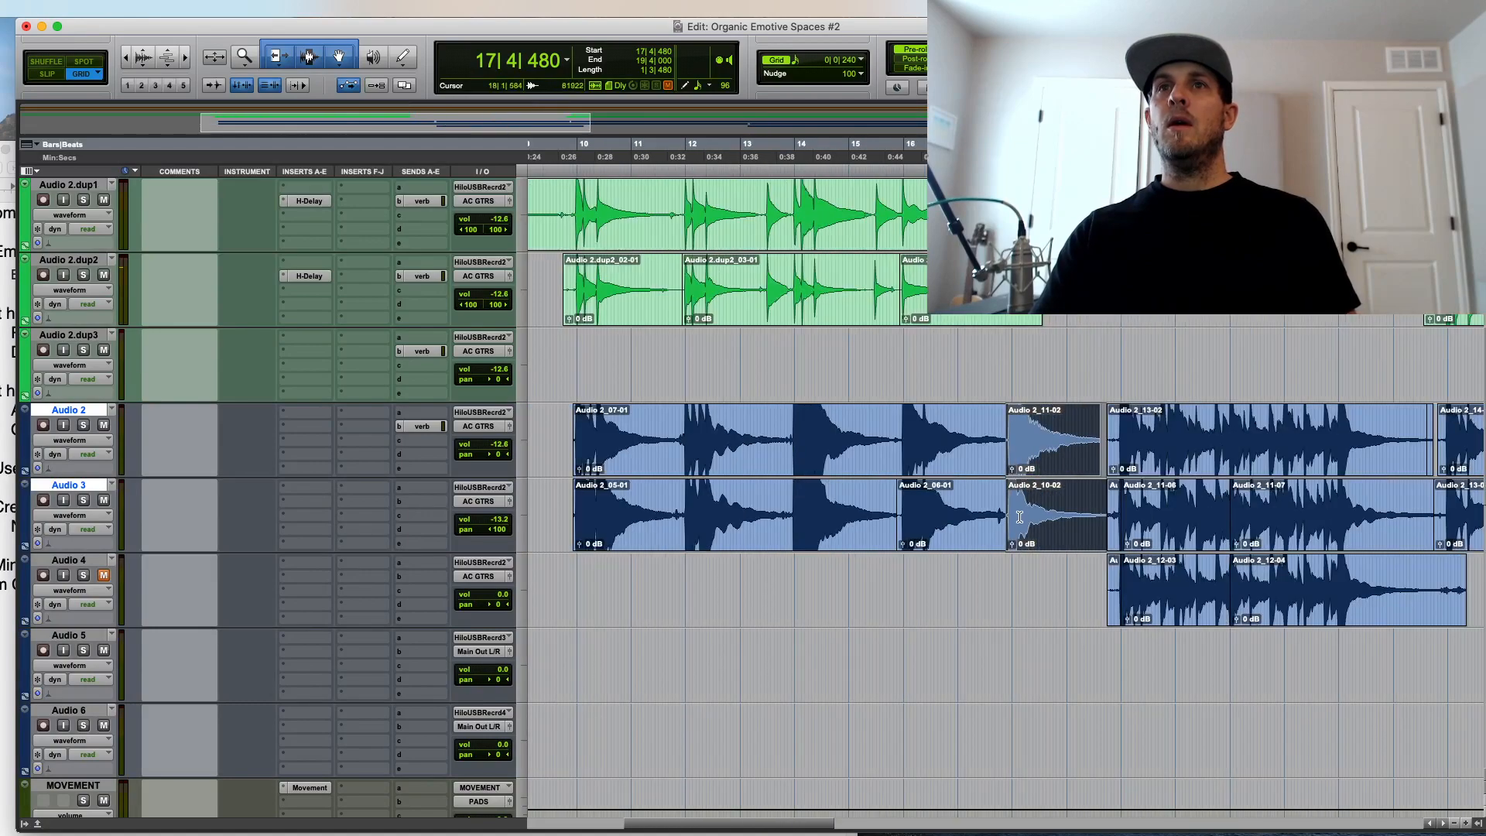
{"action": "left_click_drag", "start_coordinate": [1043, 545], "coordinate": [1048, 722]}
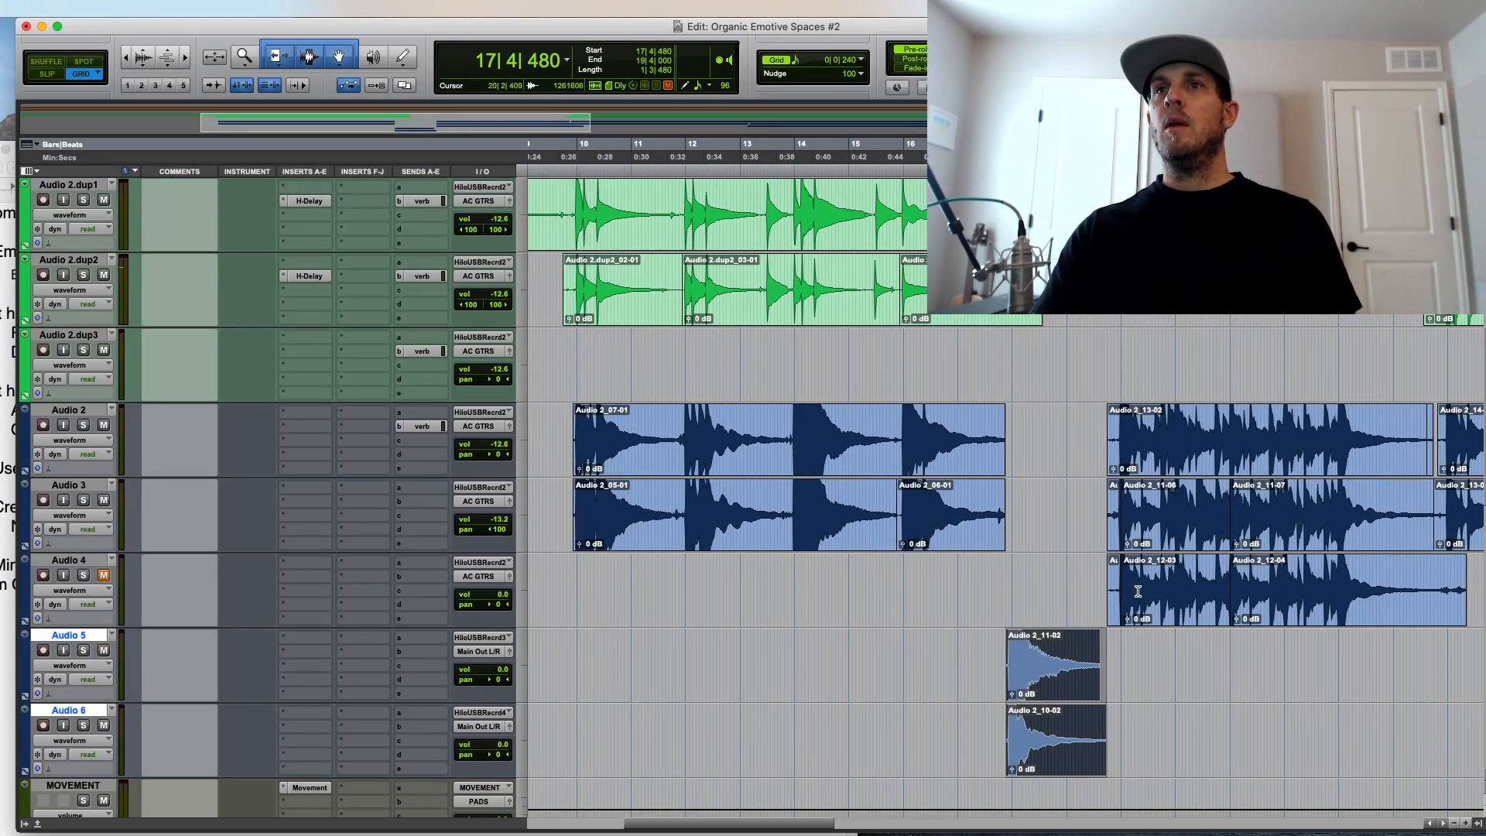
Step: Copy the separated bar 20 to 22 guitar clips from Audio 3 and Audio 4 onto Audio 2 and Audio 3 at bar 18
{"action": "double_click", "coordinate": [1138, 581]}
{"action": "left_click", "coordinate": [1188, 513], "text": "shift"}
{"action": "left_click_drag", "start_coordinate": [1179, 538], "coordinate": [1161, 449]}
Step: Play back from 17|4|720 and lower the volumes of Audio 5 and Audio 6 to about -14 dB and -16 dB
{"action": "key", "text": "t"}
{"action": "key", "text": "t"}
{"action": "key", "text": "t"}
{"action": "key", "text": "t"}
{"action": "left_click", "coordinate": [1022, 413]}
{"action": "key", "text": "r"}
{"action": "key", "text": "r"}
{"action": "key", "text": "r"}
{"action": "key", "text": "space"}
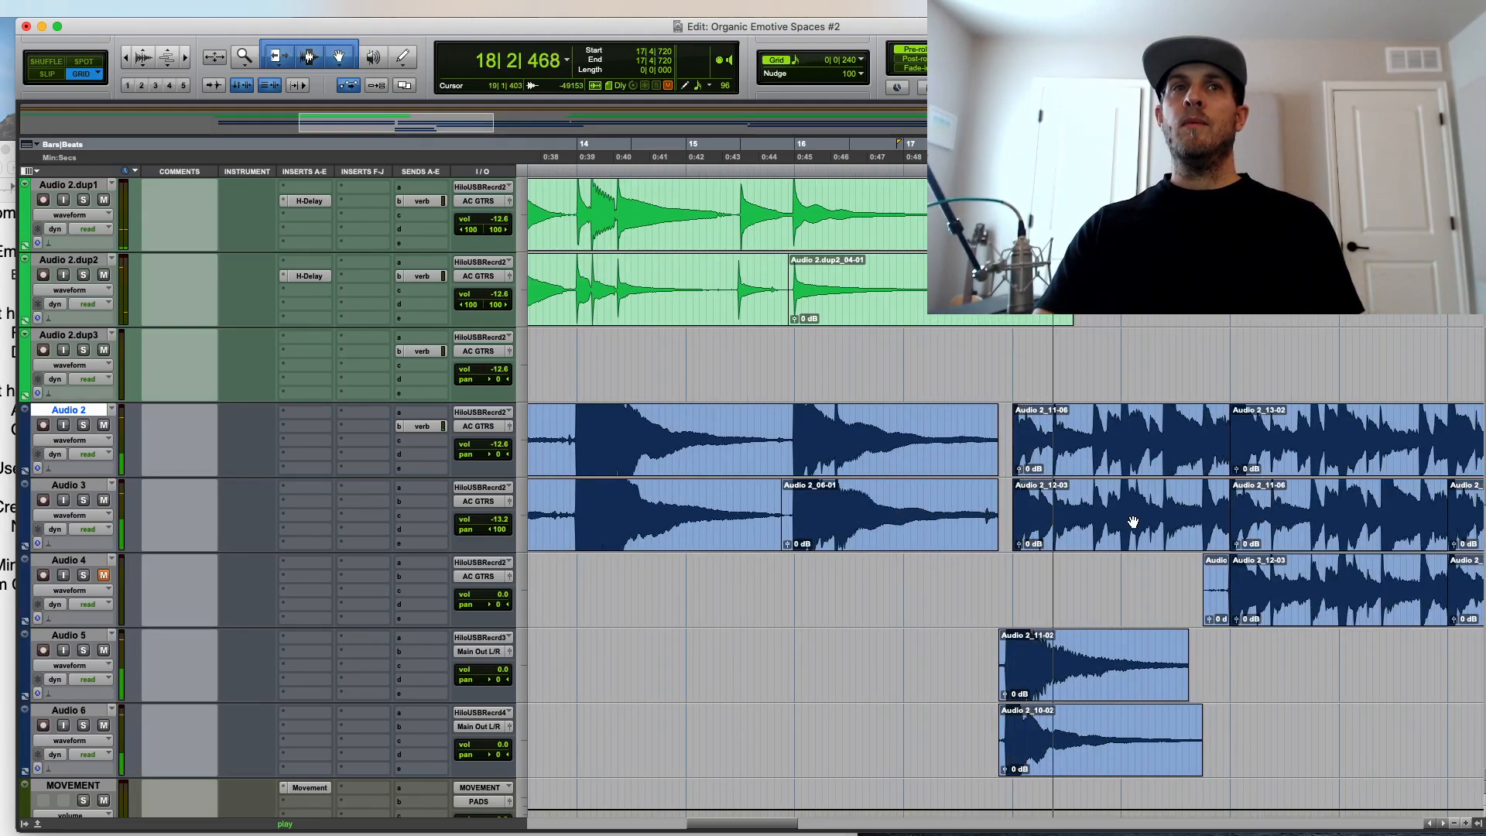
{"action": "left_click_drag", "start_coordinate": [504, 670], "coordinate": [504, 774]}
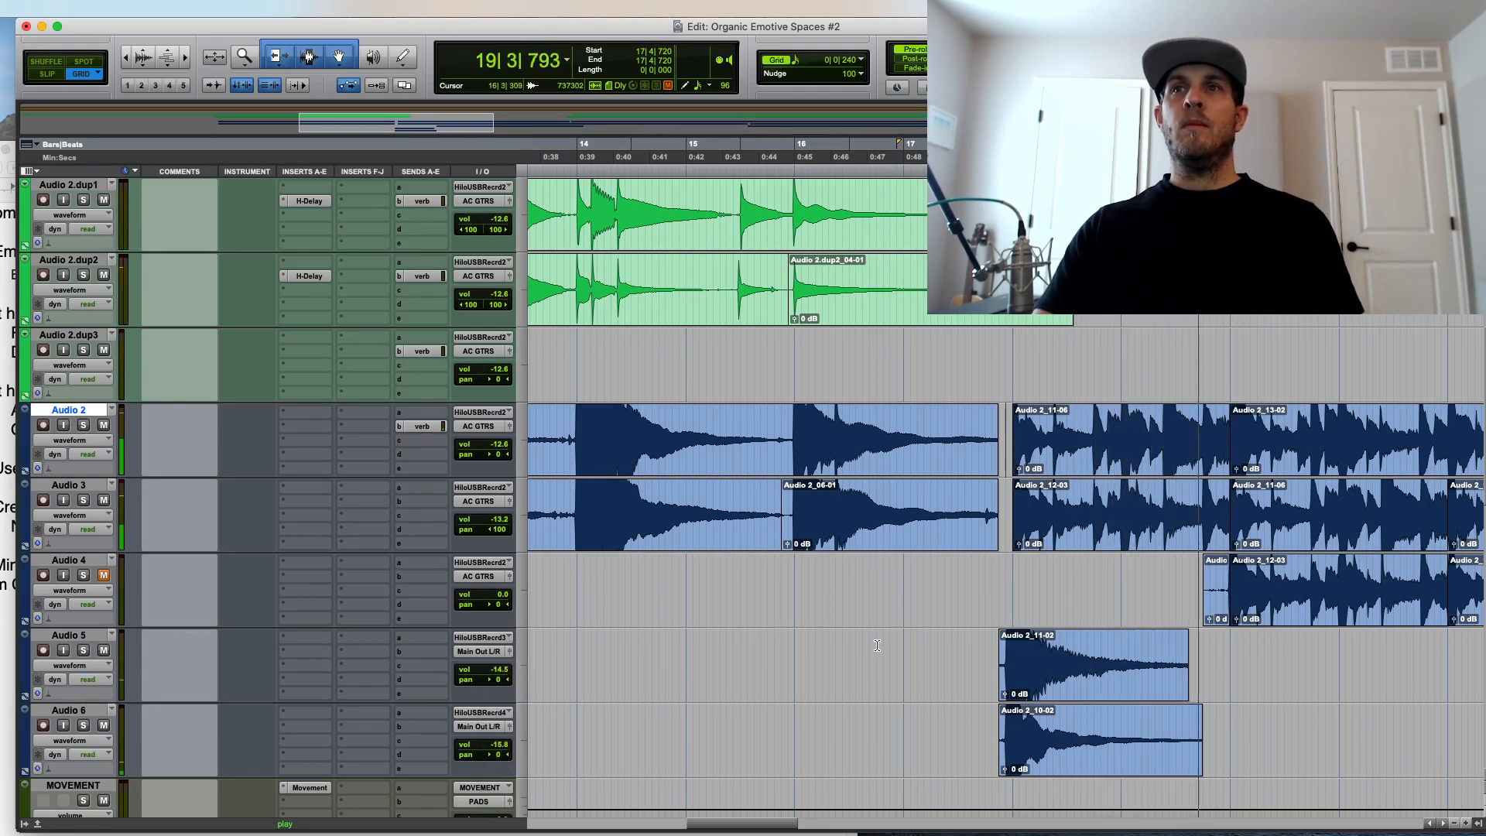
Step: Record a piano take on Inst 1.dup2 from 17|4|000 through about bar 44
{"action": "key", "text": "r"}
{"action": "scroll", "coordinate": [1056, 615], "scroll_direction": "up", "scroll_amount": 3}
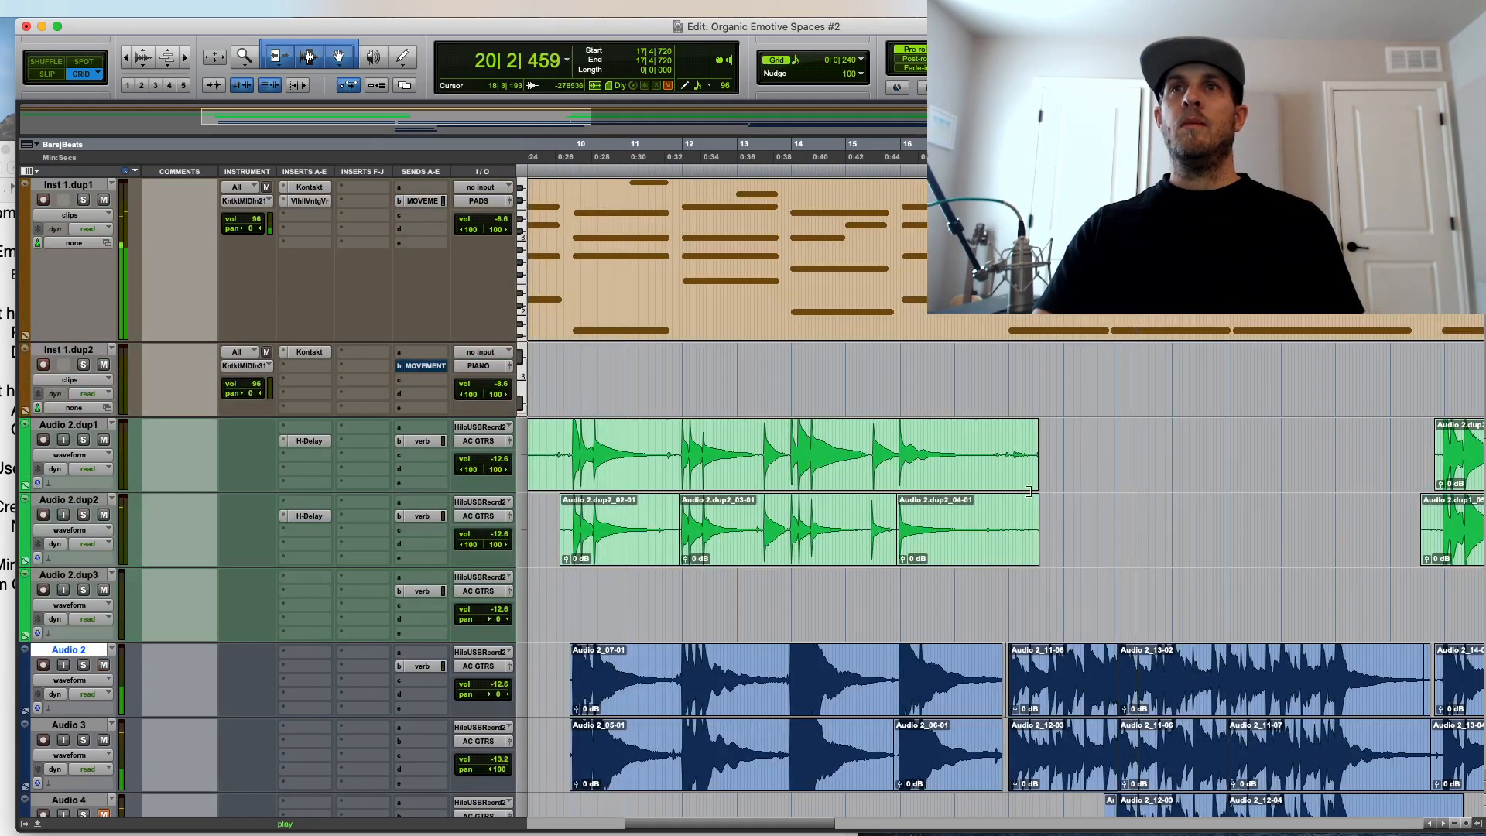
{"action": "left_click", "coordinate": [995, 364]}
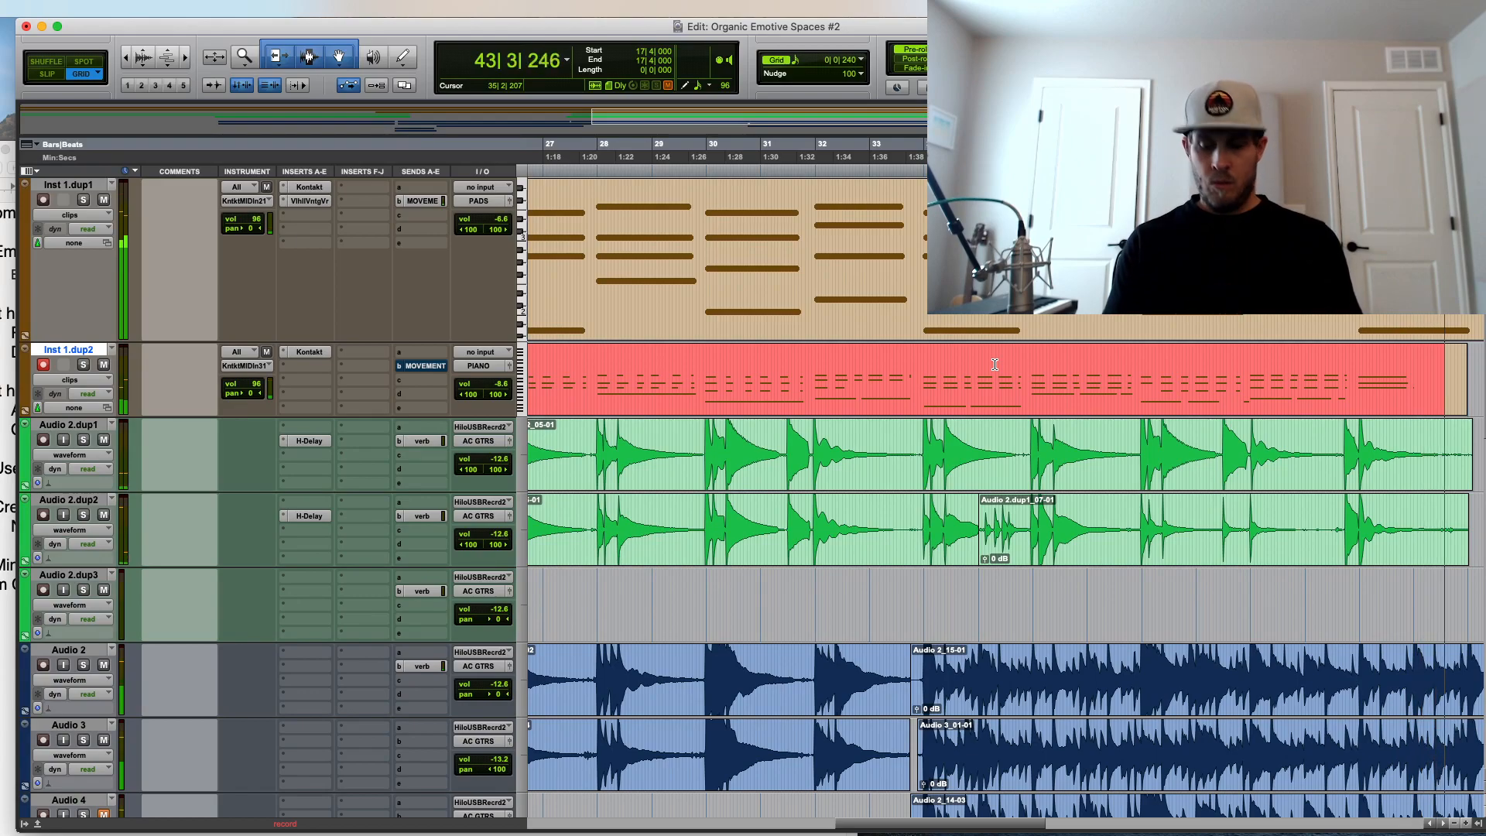
{"action": "key", "text": "r"}
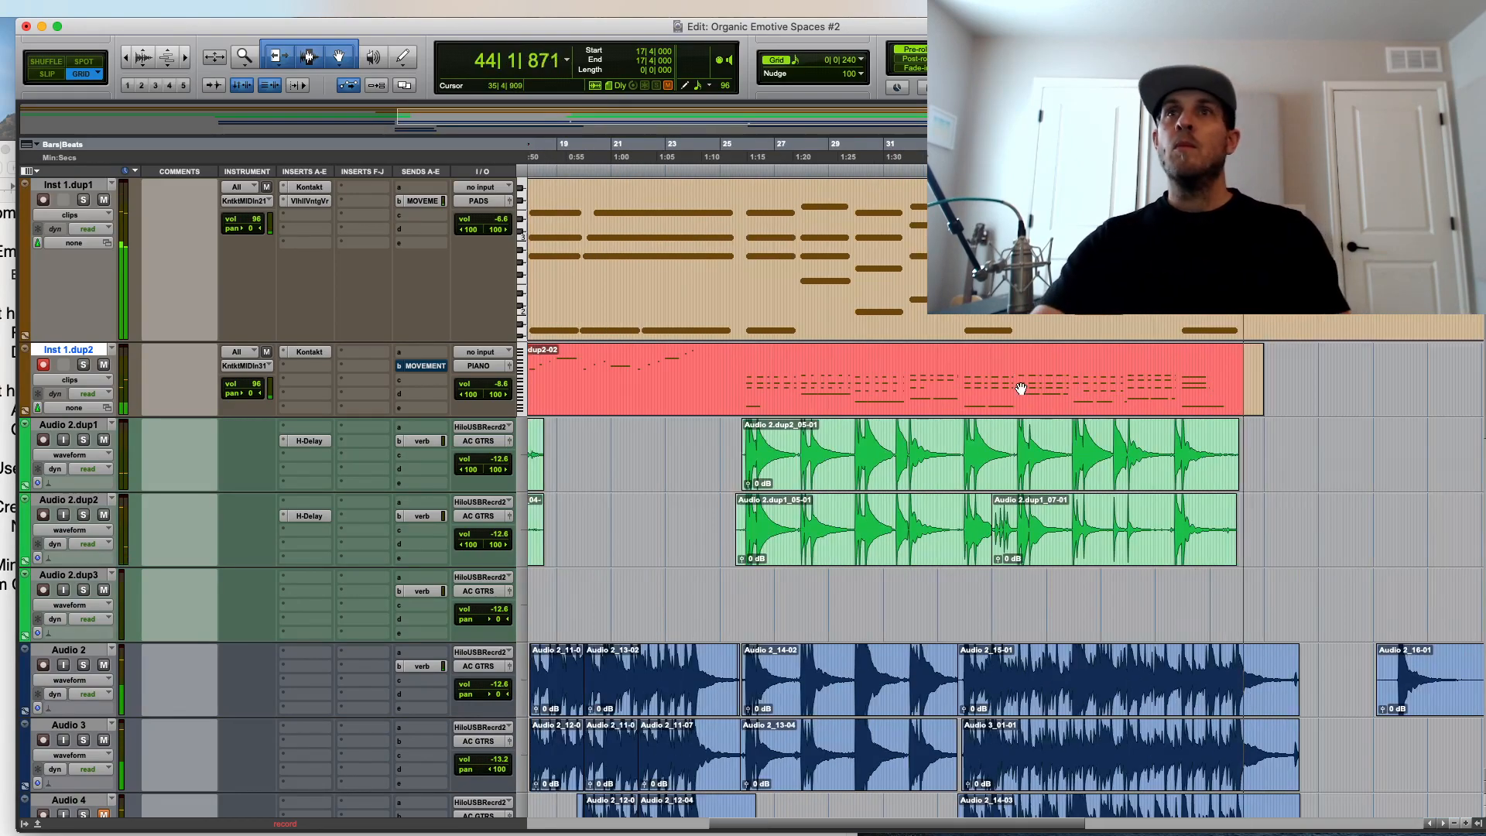
{"action": "key", "text": "space"}
Step: Re-record the ending of the piano part on Inst 1.dup2 from 41|4|240 to about bar 45
{"action": "key", "text": "t"}
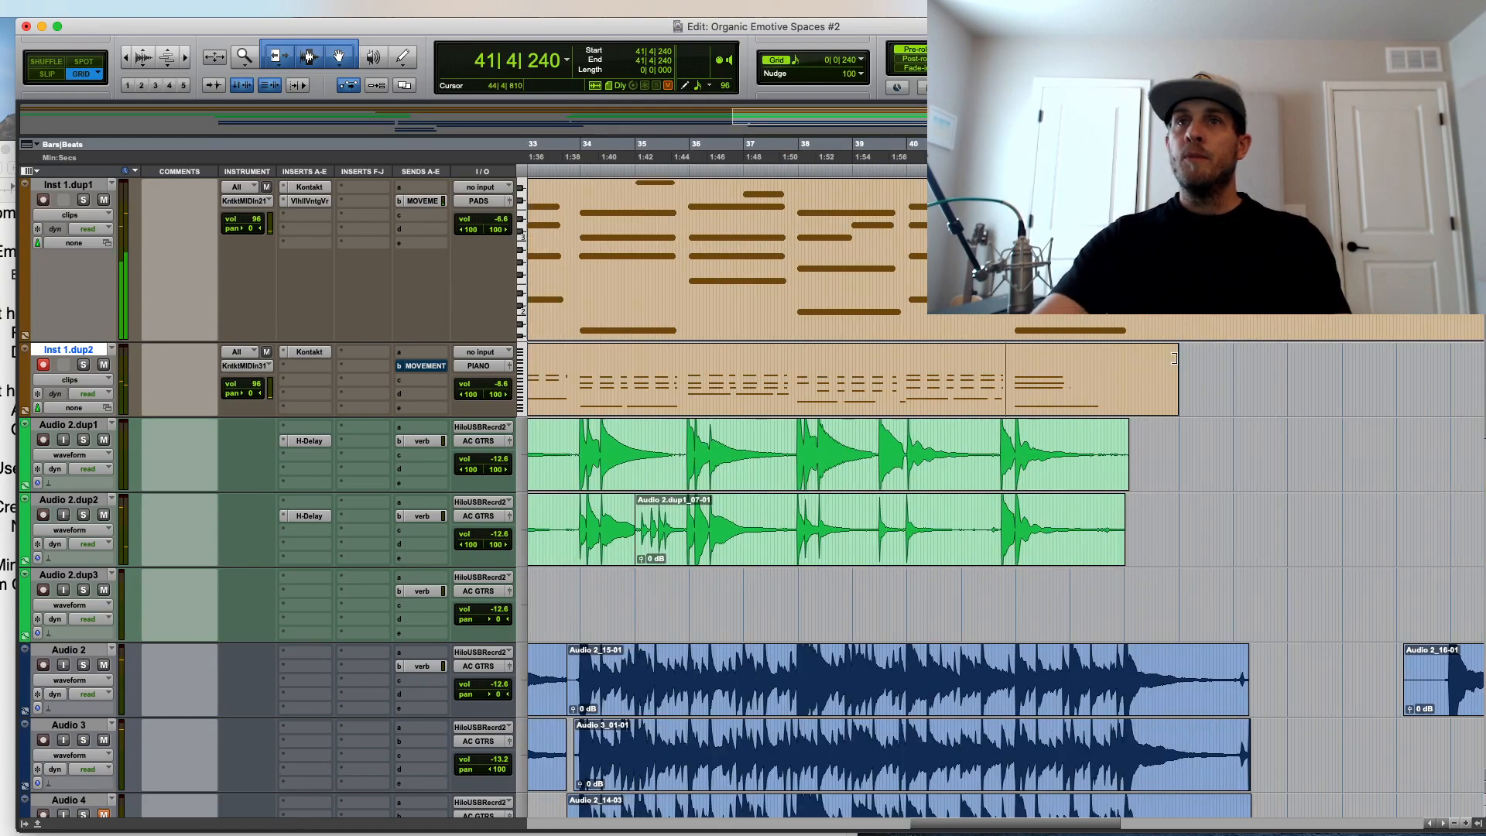
{"action": "key", "text": "t"}
{"action": "key", "text": "t"}
{"action": "key", "text": "space"}
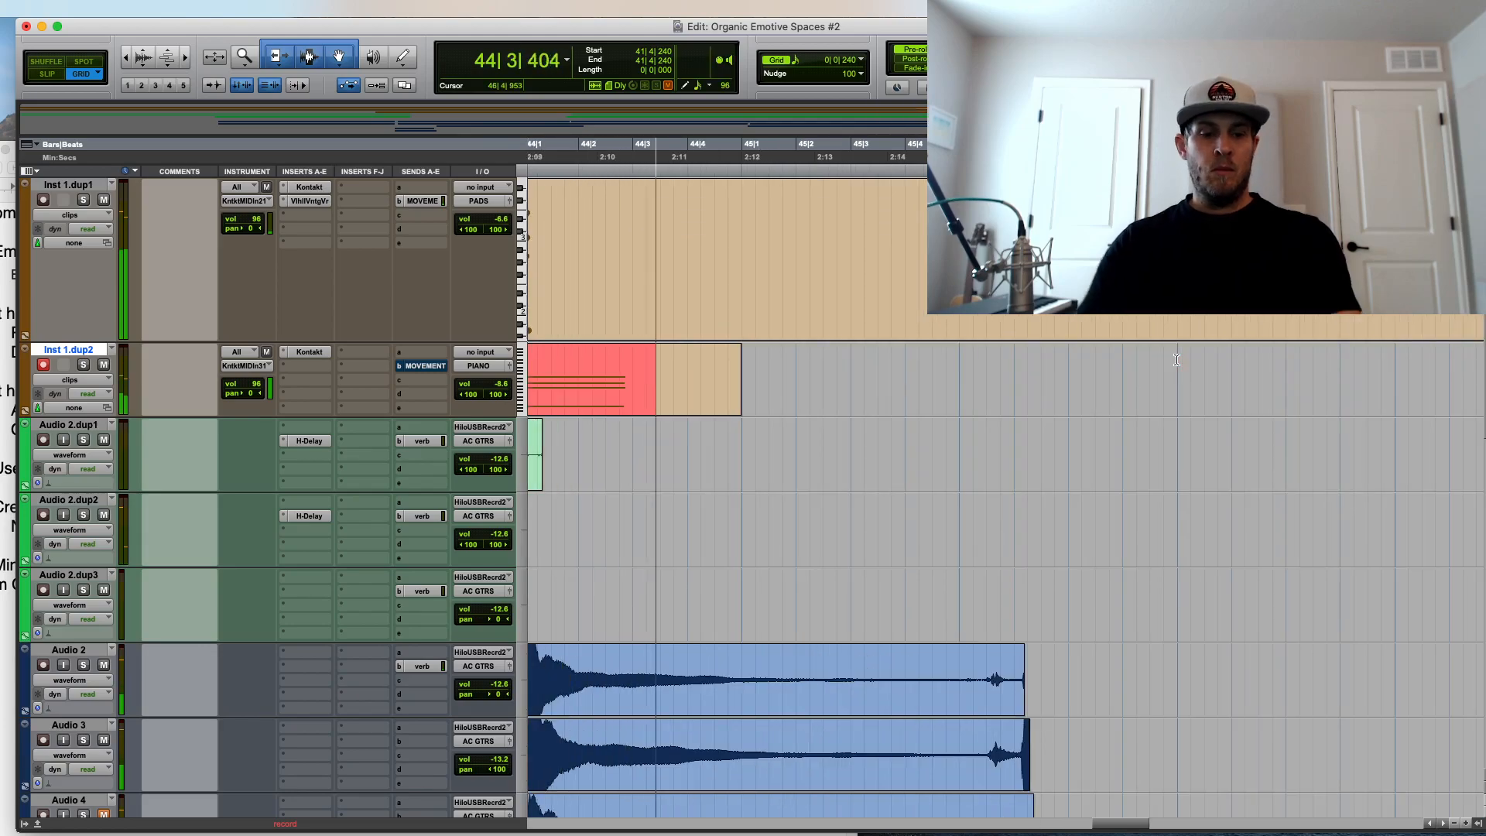
{"action": "key", "text": "r"}
{"action": "key", "text": "r"}
{"action": "key", "text": "r"}
{"action": "key", "text": "r"}
{"action": "key", "text": "r"}
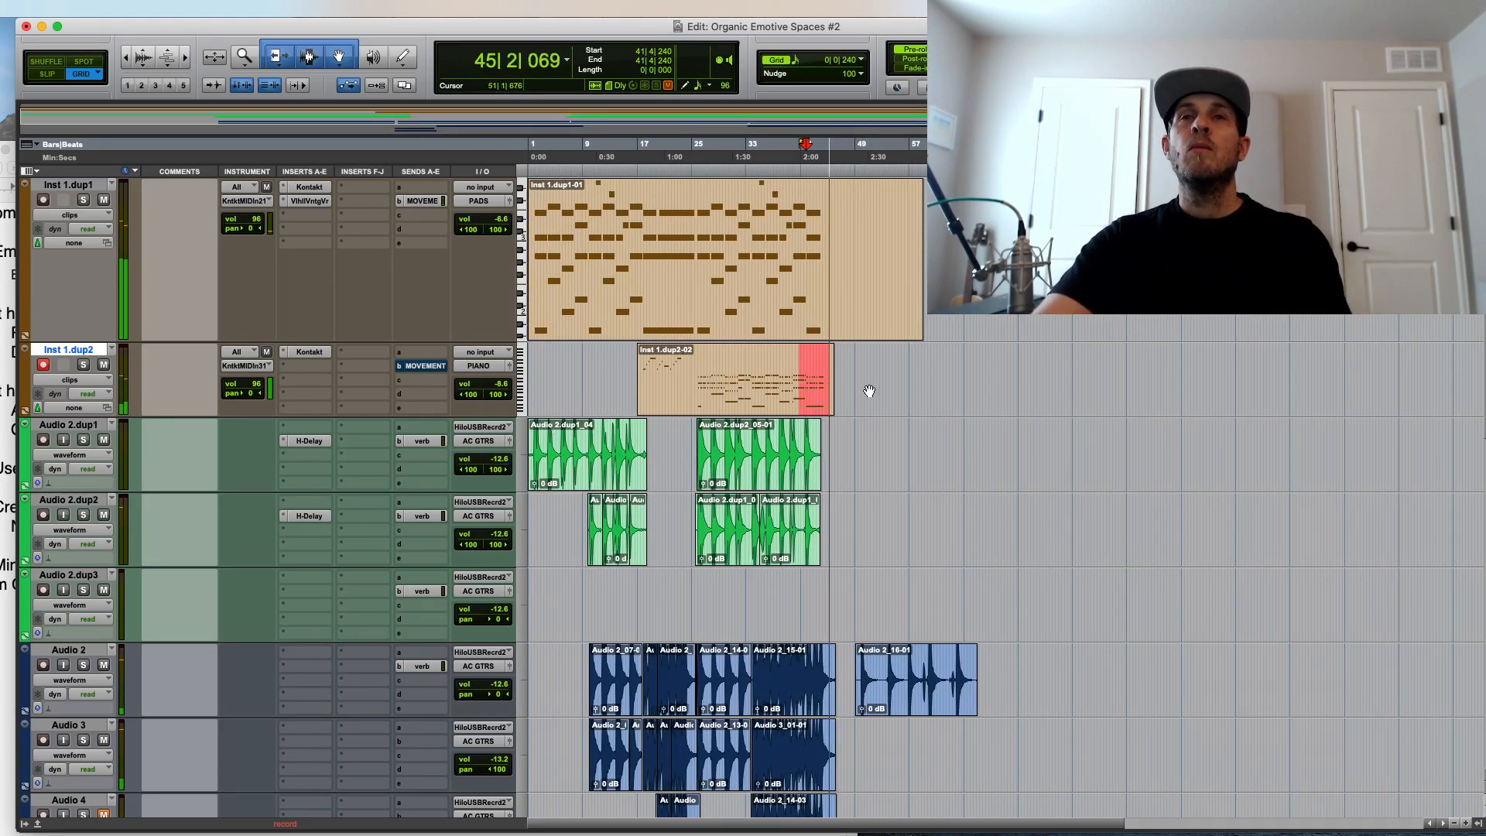
{"action": "key", "text": "space"}
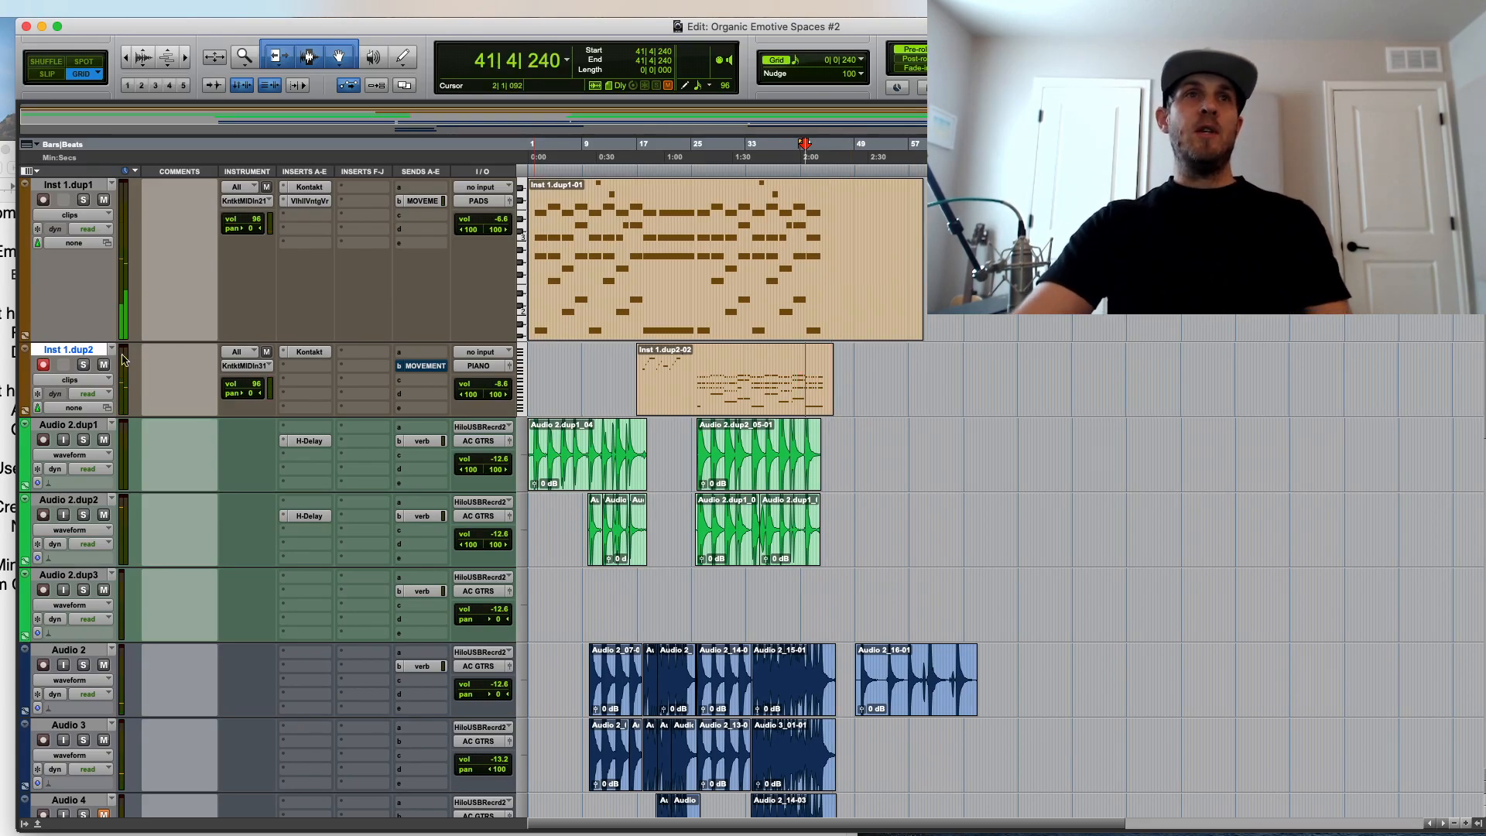
Step: Duplicate the Inst 1.dup2 track once and delete the duplicate's piano notes from bar 25 onward
{"action": "key", "text": "alt+shift+d"}
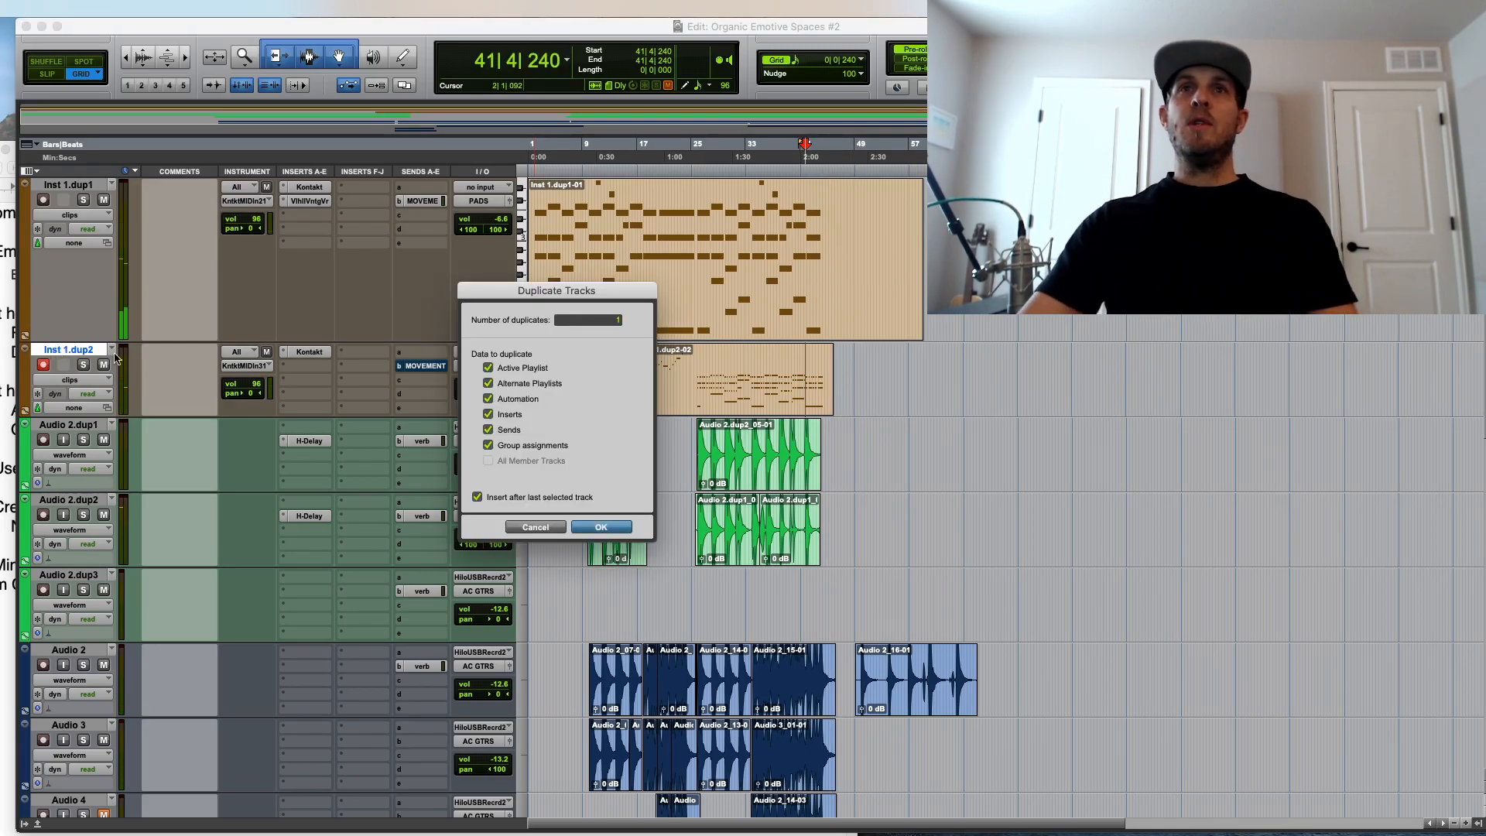
{"action": "key", "text": "Return"}
{"action": "left_click_drag", "start_coordinate": [690, 441], "coordinate": [925, 445]}
{"action": "key", "text": "Delete"}
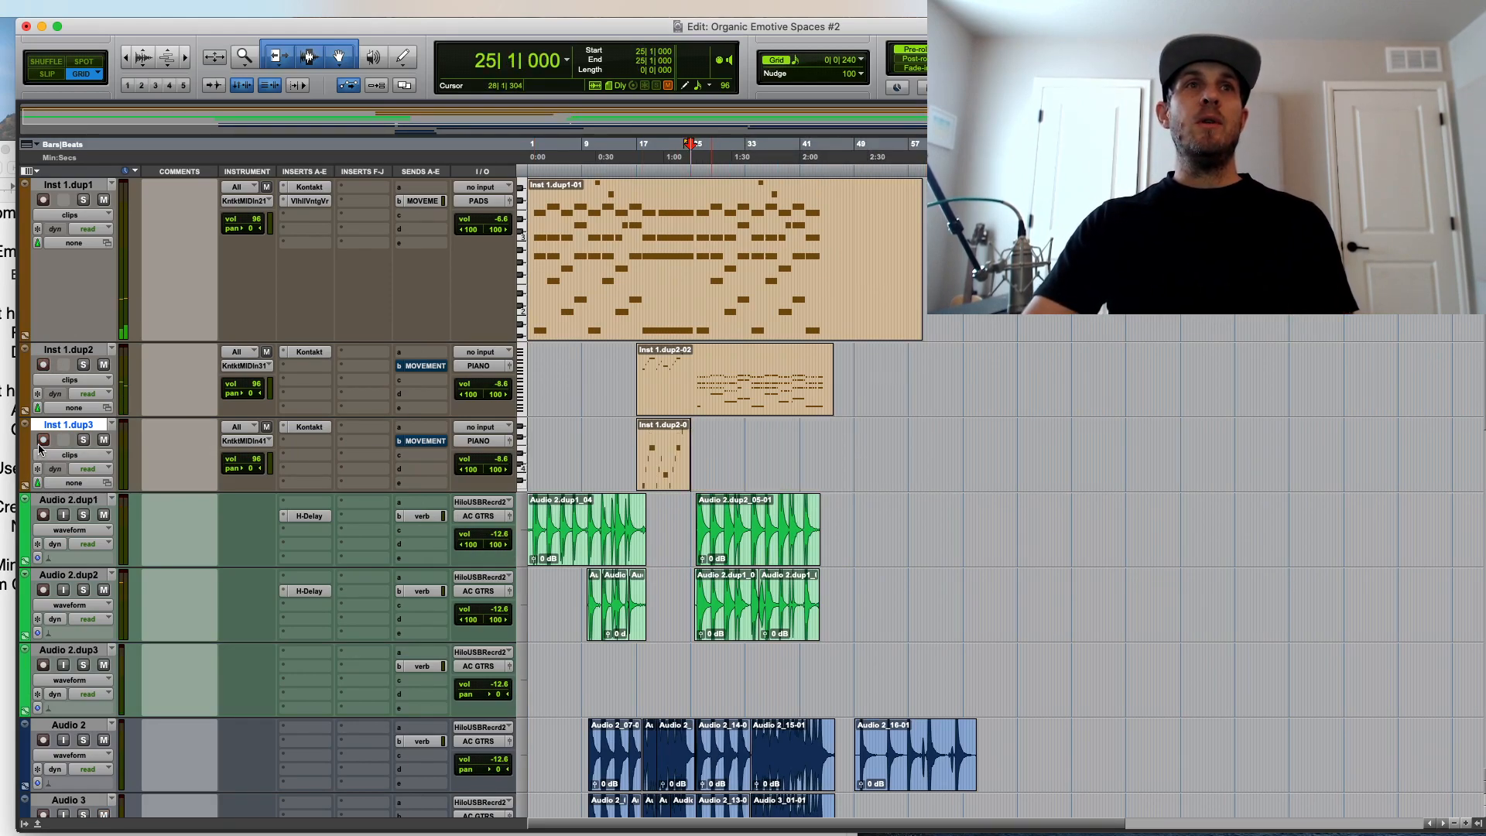
Step: Record a sustained-chord piano part on Inst 1.dup3 starting at 25|2|720
{"action": "key", "text": "super+bracketright"}
{"action": "key", "text": "super+bracketright"}
{"action": "key", "text": "super+bracketright"}
{"action": "left_click", "coordinate": [1027, 440]}
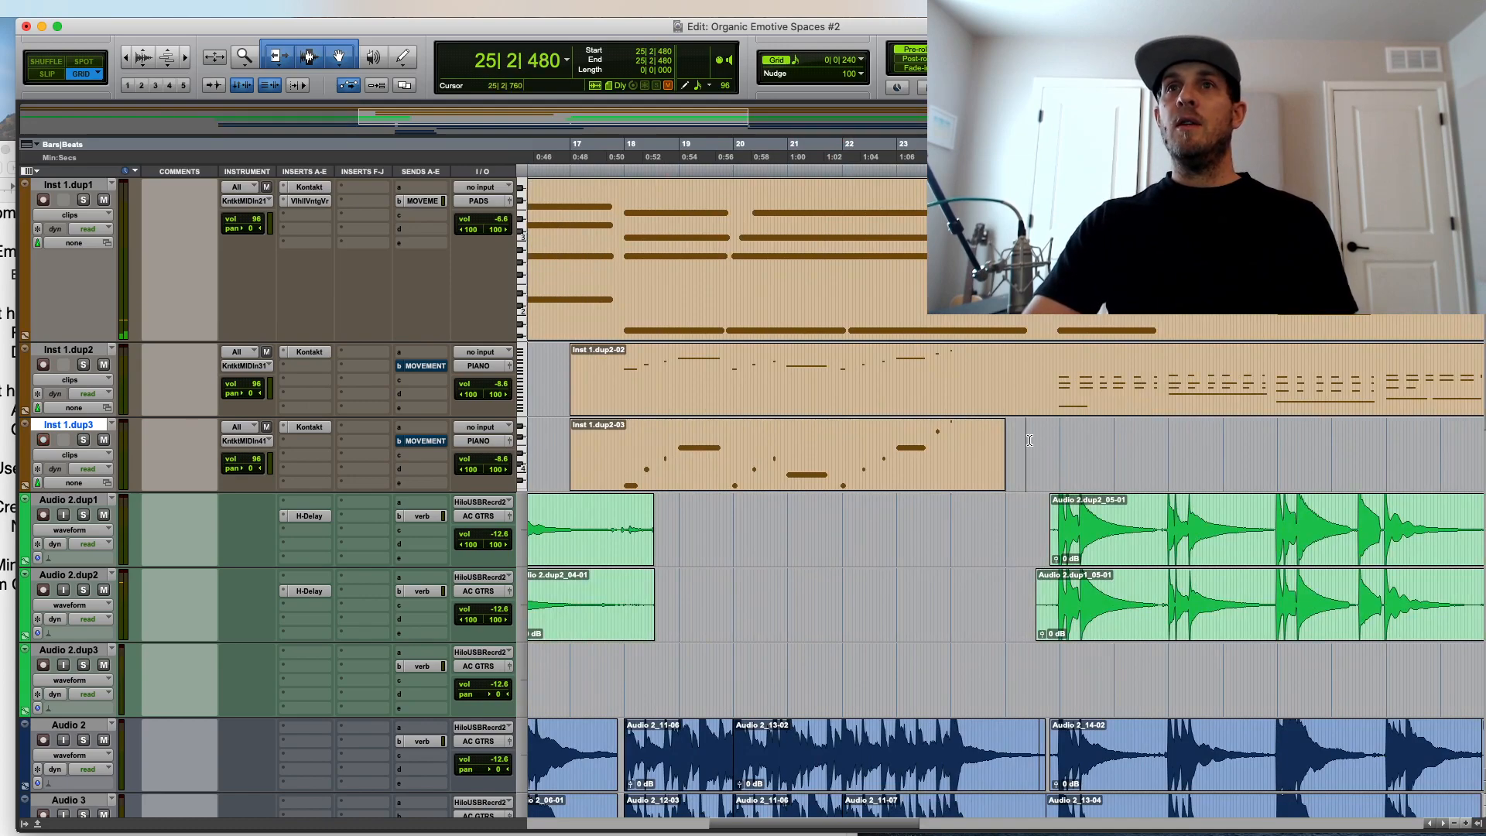
{"action": "left_click", "coordinate": [1029, 441]}
{"action": "key", "text": "space"}
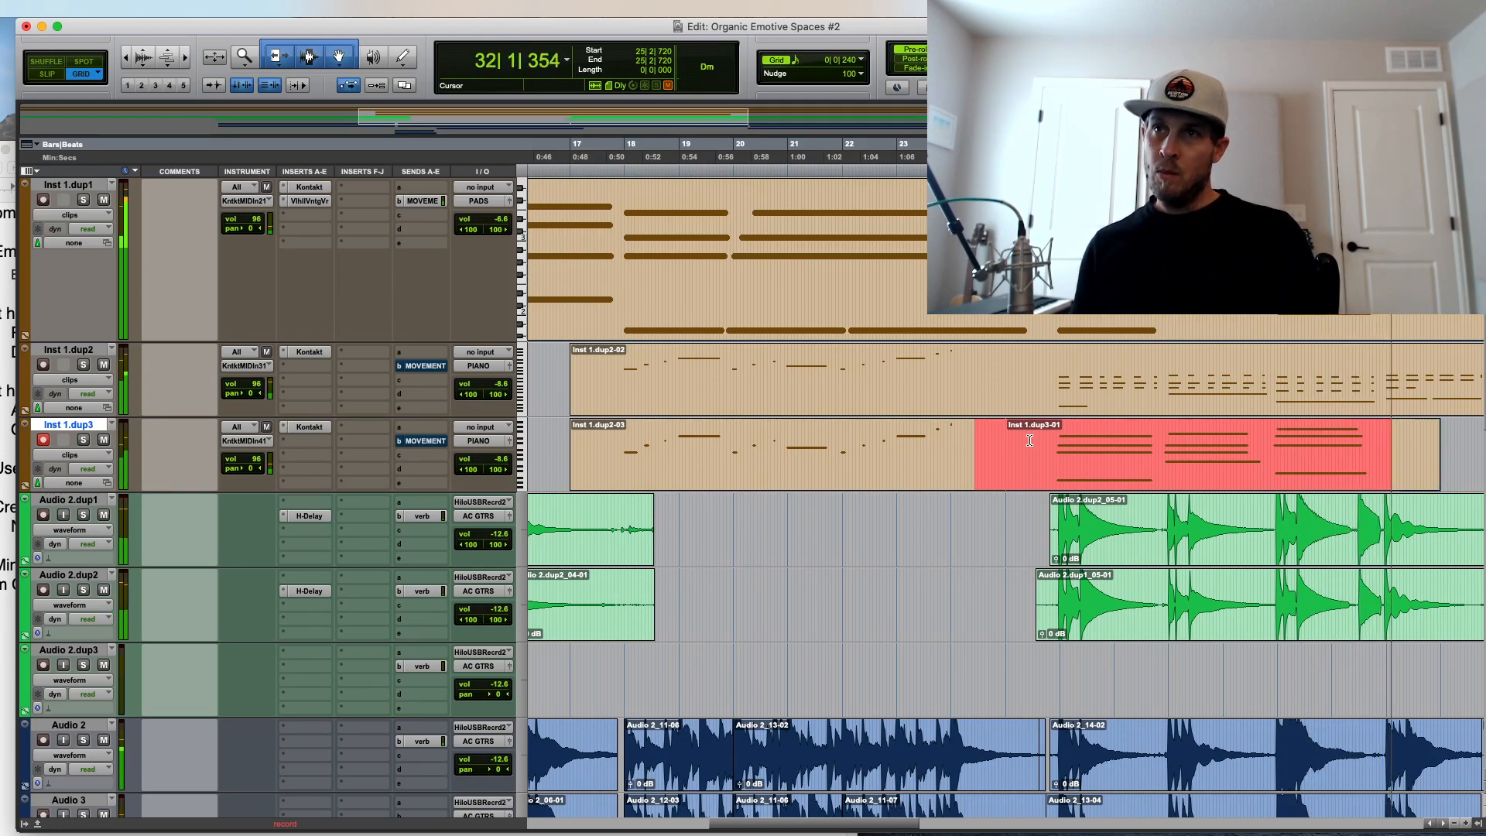
{"action": "key", "text": "space"}
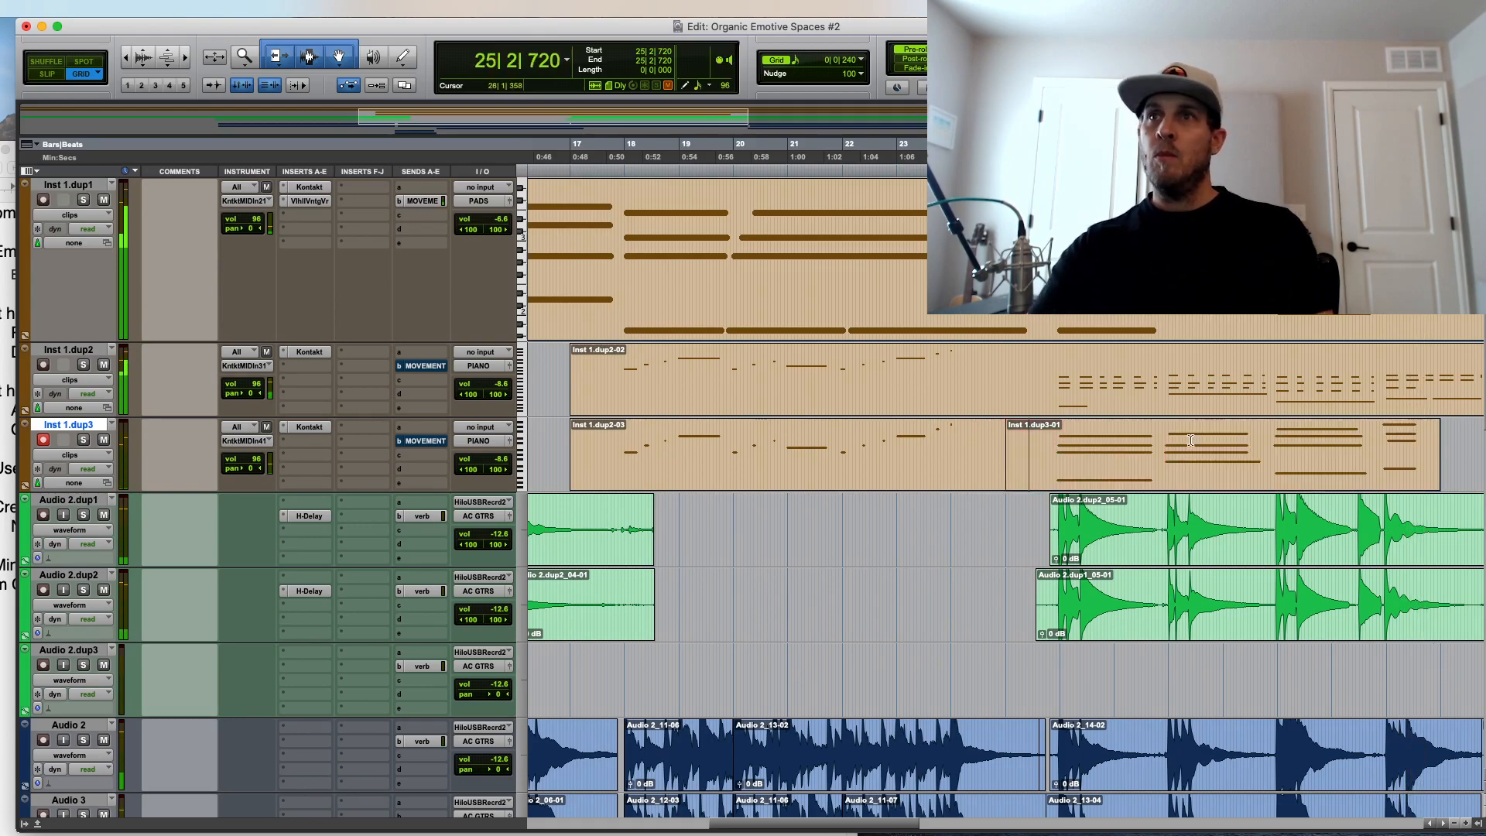
Step: Re-record the sustained piano chords on Inst 1.dup3 from 31|4|480 through the section's end around bar 45
{"action": "left_click", "coordinate": [1382, 441]}
{"action": "key", "text": "space"}
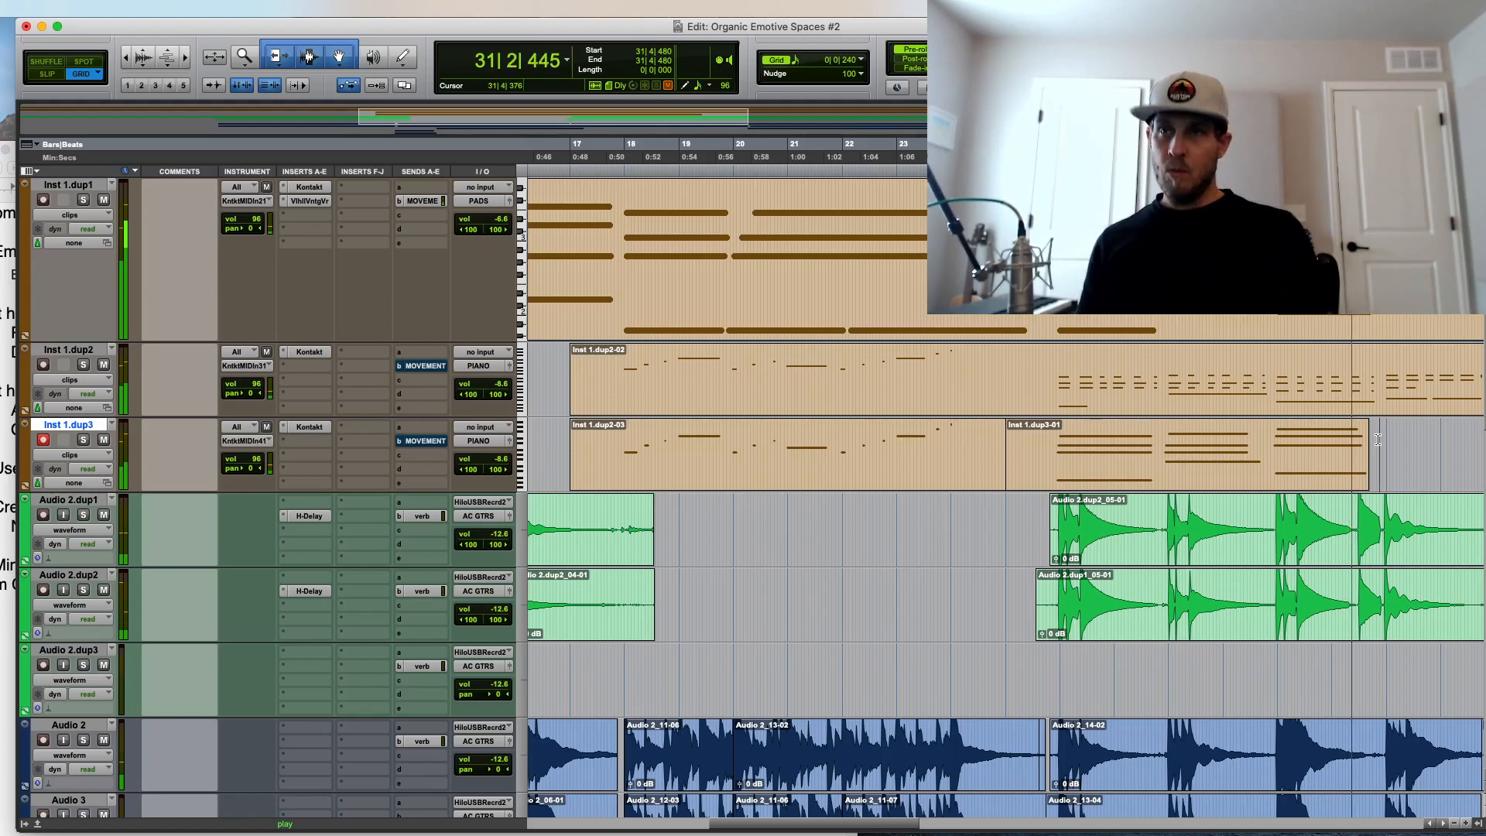
{"action": "key", "text": "super+space"}
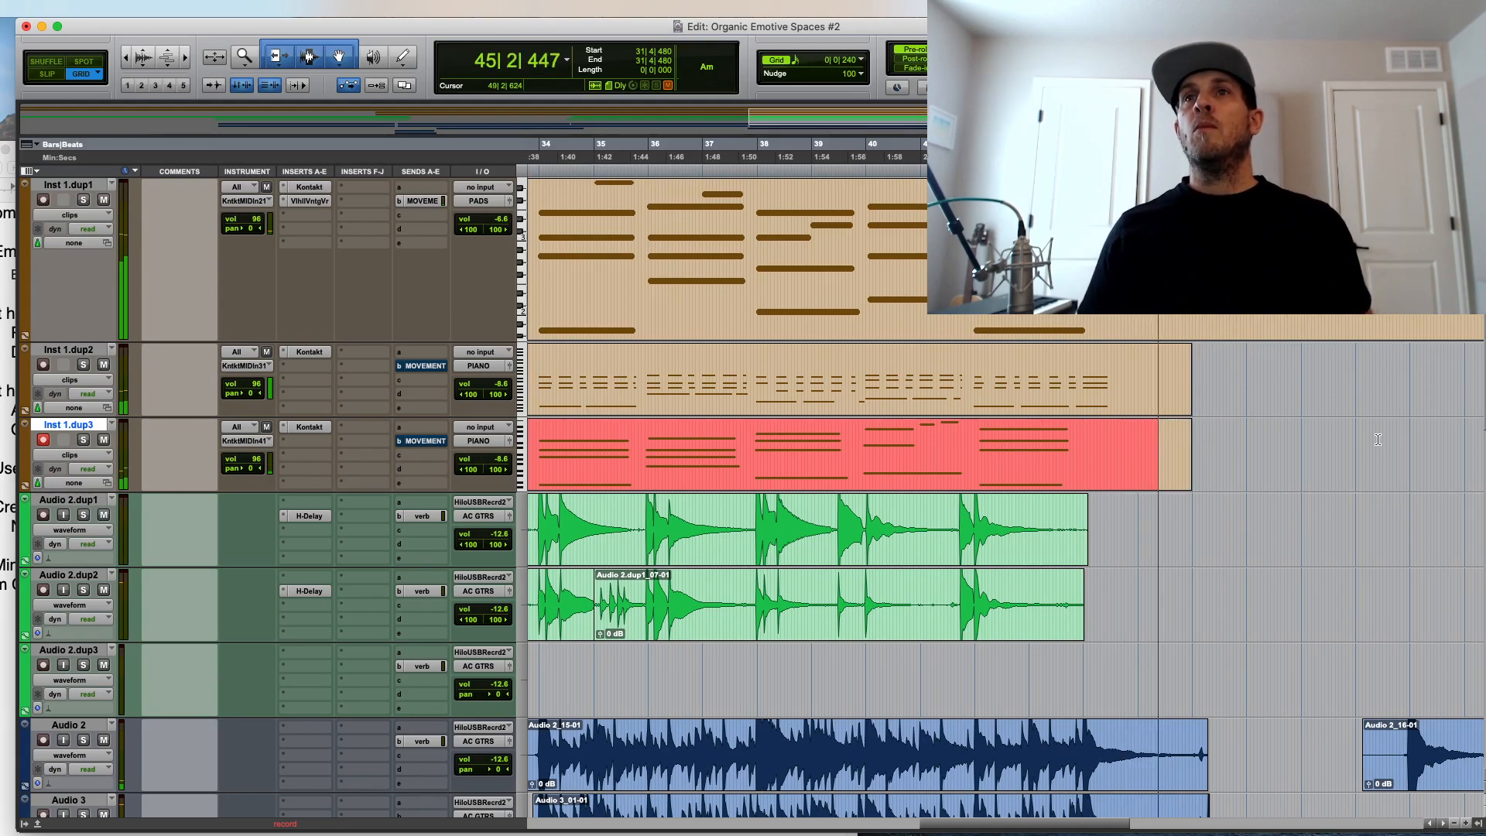
{"action": "key", "text": "space"}
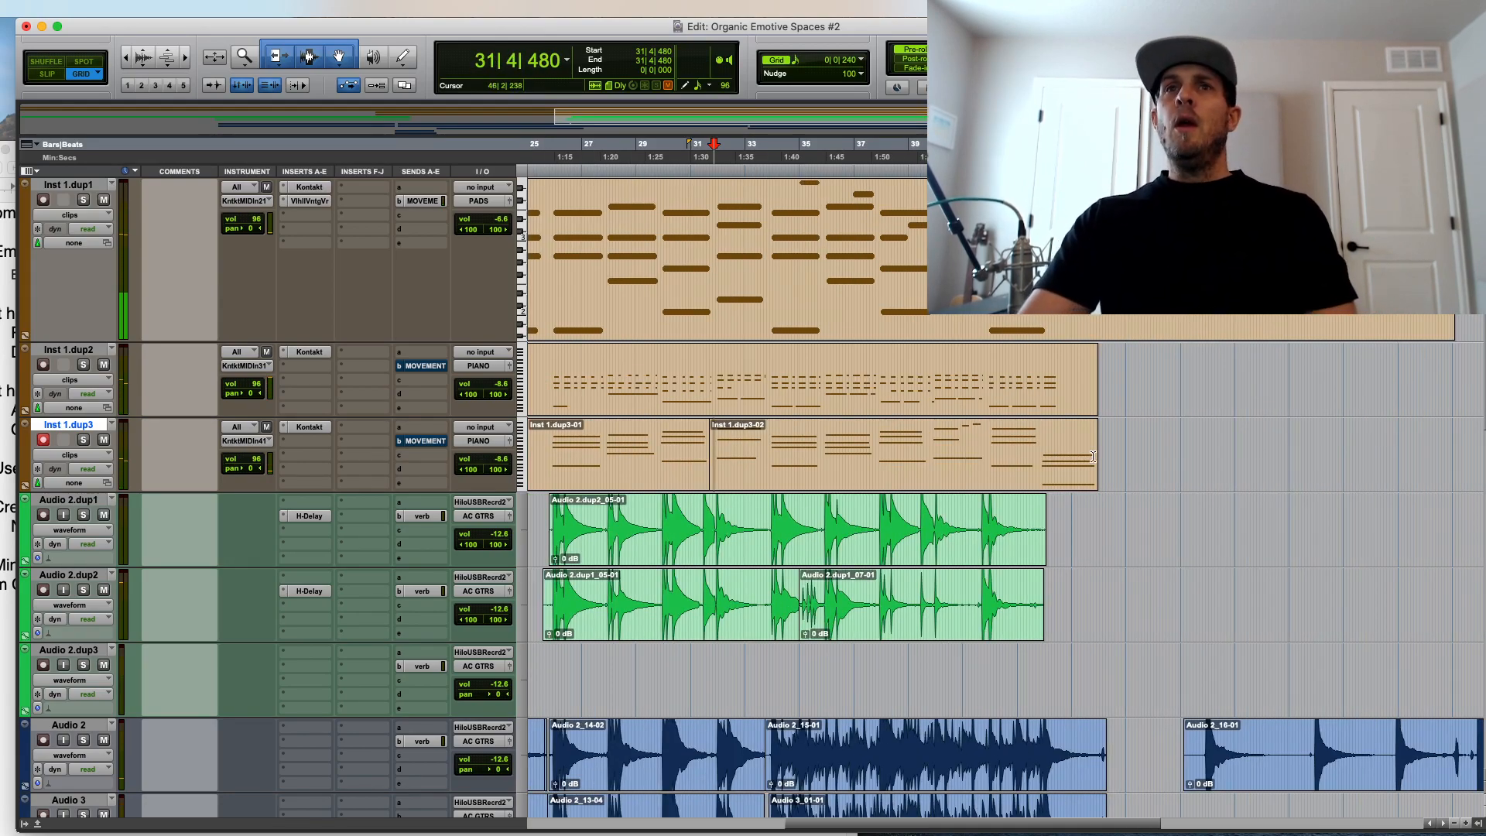
Step: Examine the start of the final piano chord on Inst 1.dup3 around 43|4|480
{"action": "left_click", "coordinate": [1041, 452]}
{"action": "key", "text": "t"}
{"action": "key", "text": "t"}
{"action": "key", "text": "t"}
{"action": "key", "text": "t"}
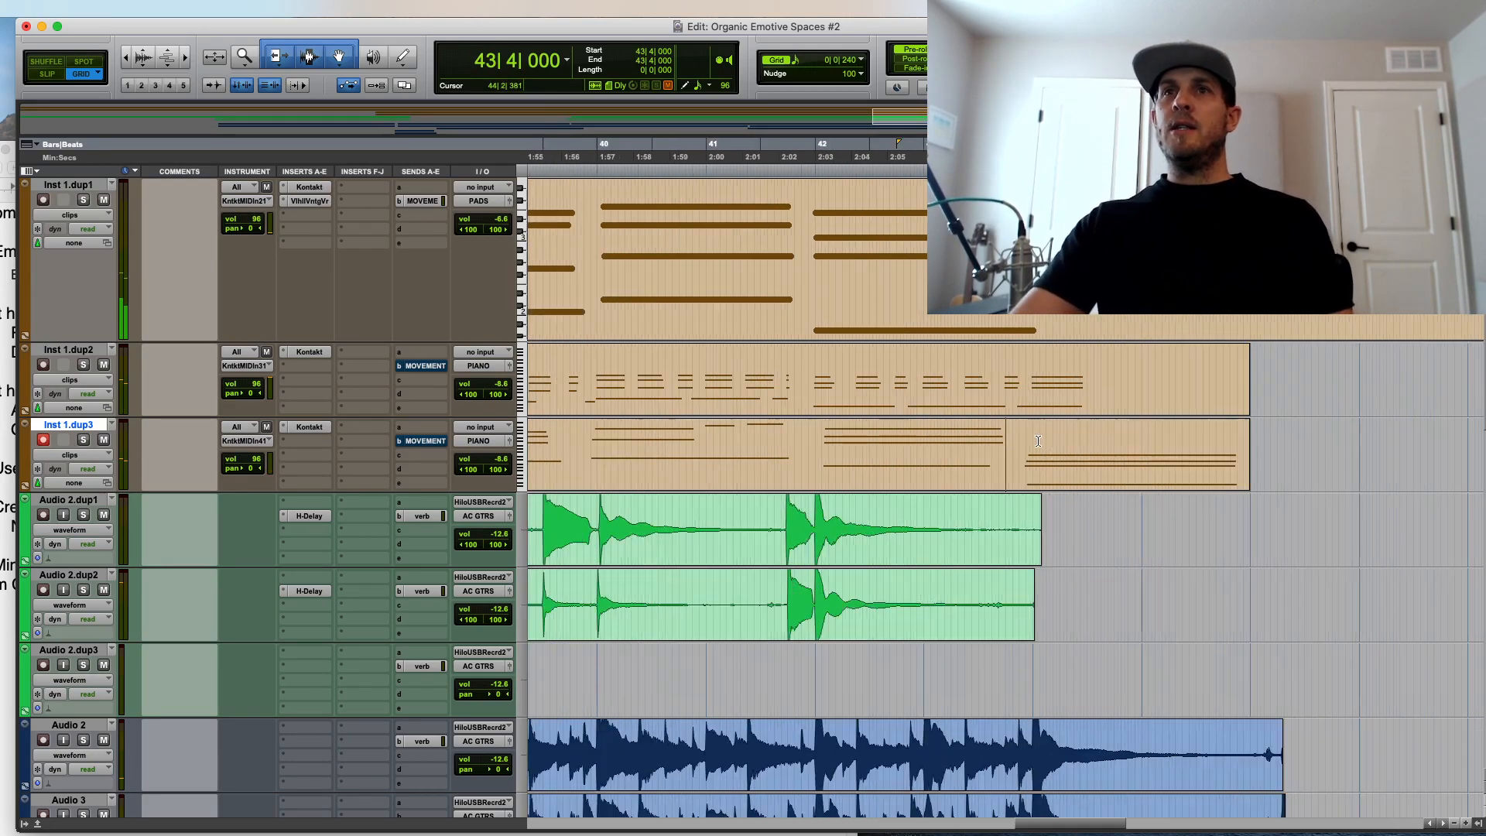
{"action": "left_click", "coordinate": [1071, 442]}
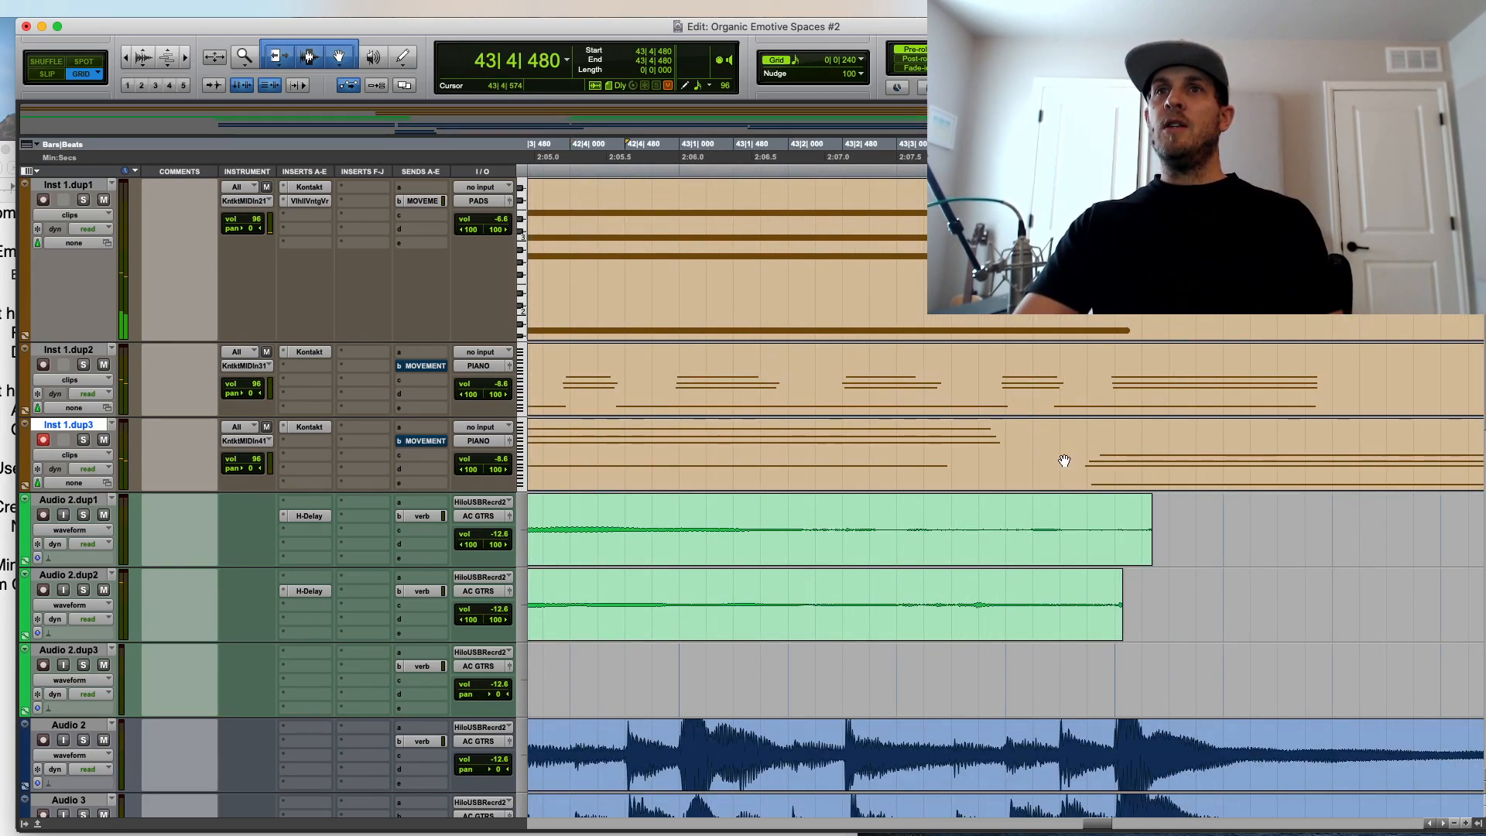
{"action": "key", "text": "r"}
{"action": "key", "text": "r"}
{"action": "key", "text": "r"}
{"action": "key", "text": "r"}
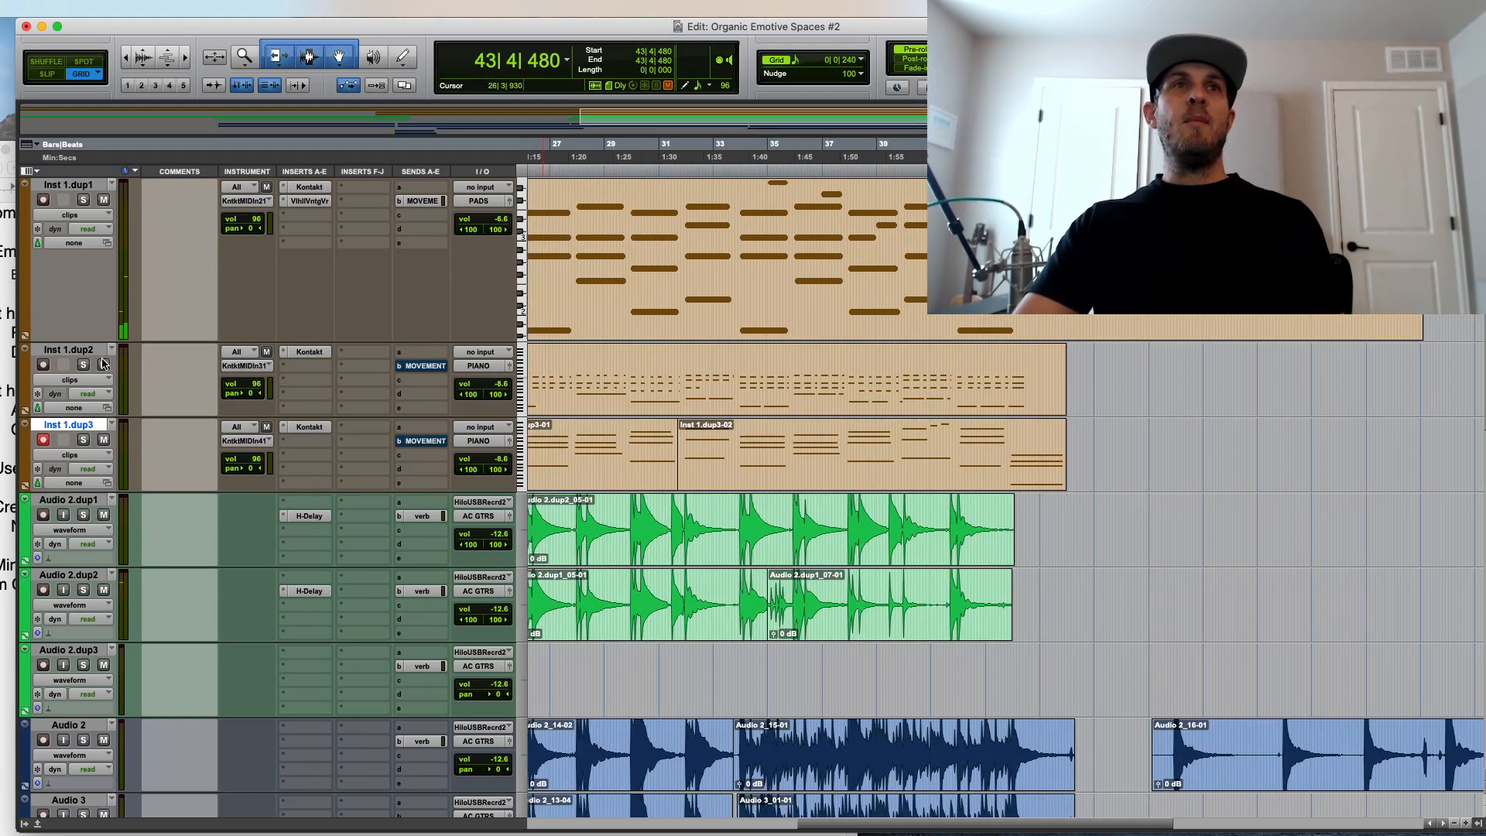
Step: Mute the Inst 1.dup2 track and separate its piano clip at 25|2|000
{"action": "left_click", "coordinate": [103, 364]}
{"action": "key", "text": "r"}
{"action": "left_click", "coordinate": [757, 372]}
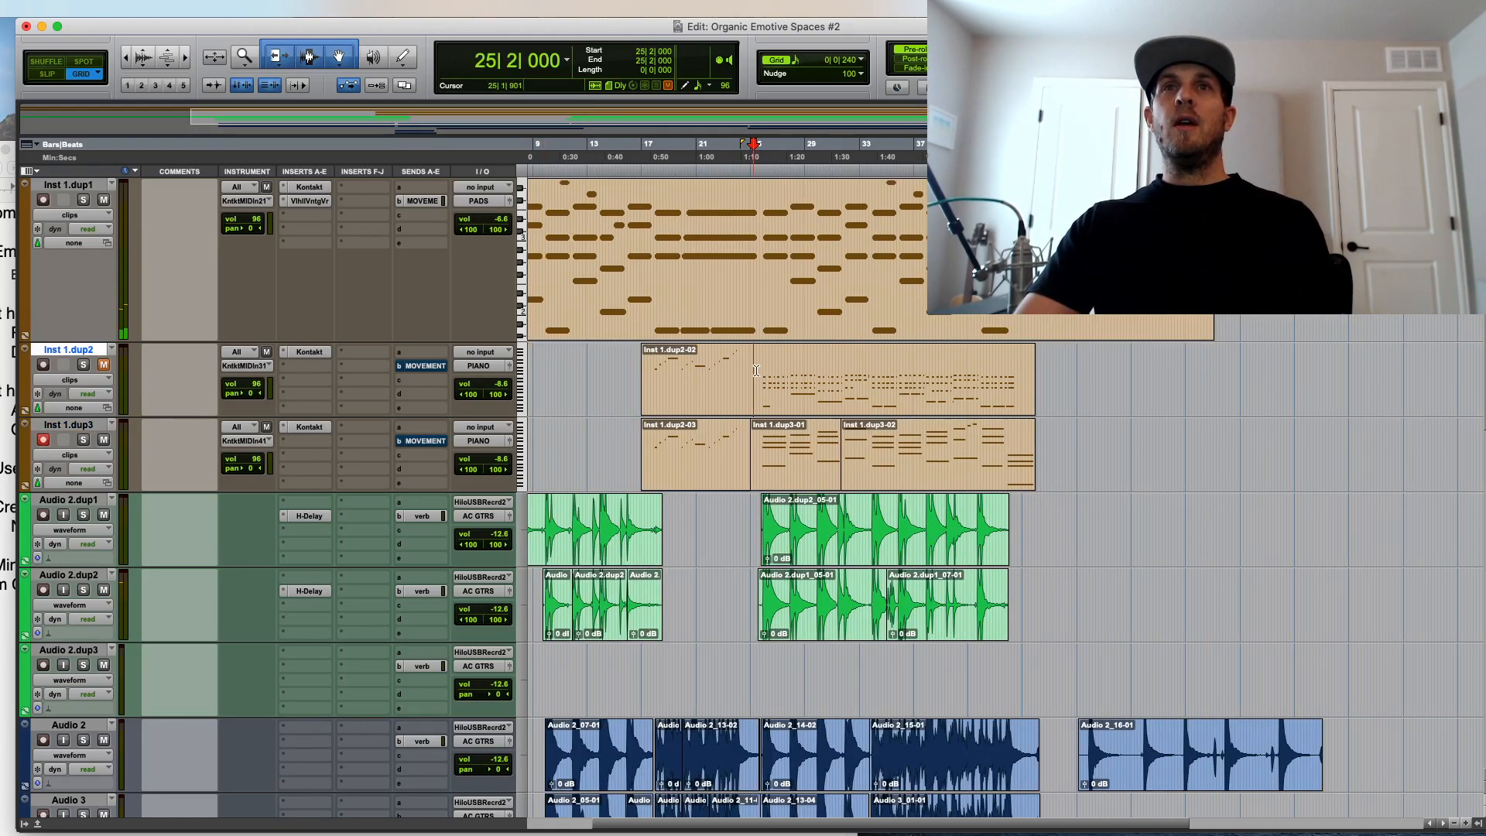
{"action": "key", "text": "b"}
Step: Mute both piano clips on Inst 1.dup2
{"action": "left_click", "coordinate": [862, 419]}
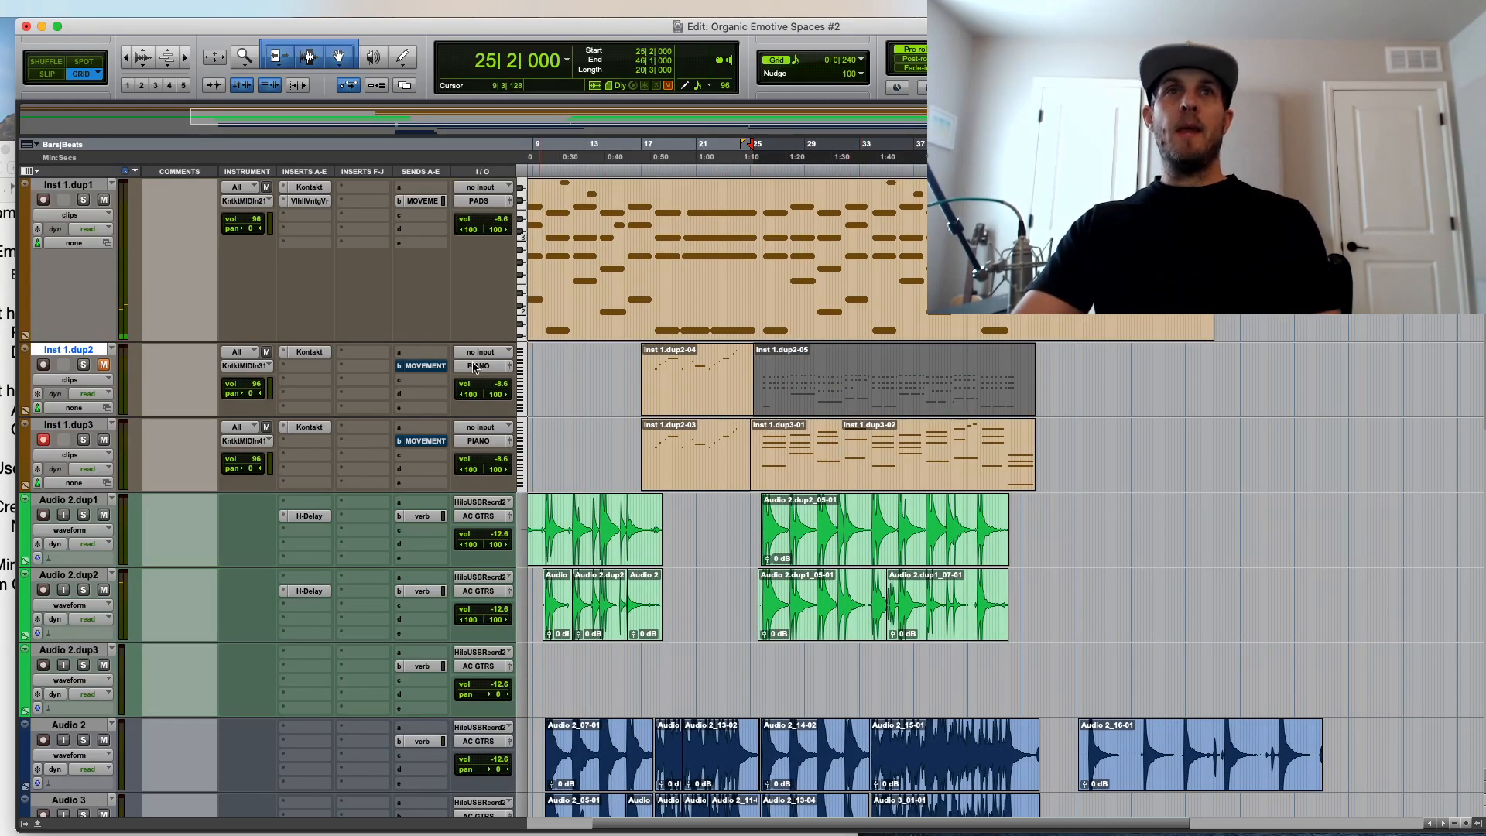
{"action": "left_click", "coordinate": [695, 402]}
{"action": "key", "text": "super+m"}
{"action": "left_click", "coordinate": [934, 363]}
{"action": "key", "text": "r"}
{"action": "key", "text": "t"}
{"action": "key", "text": "t"}
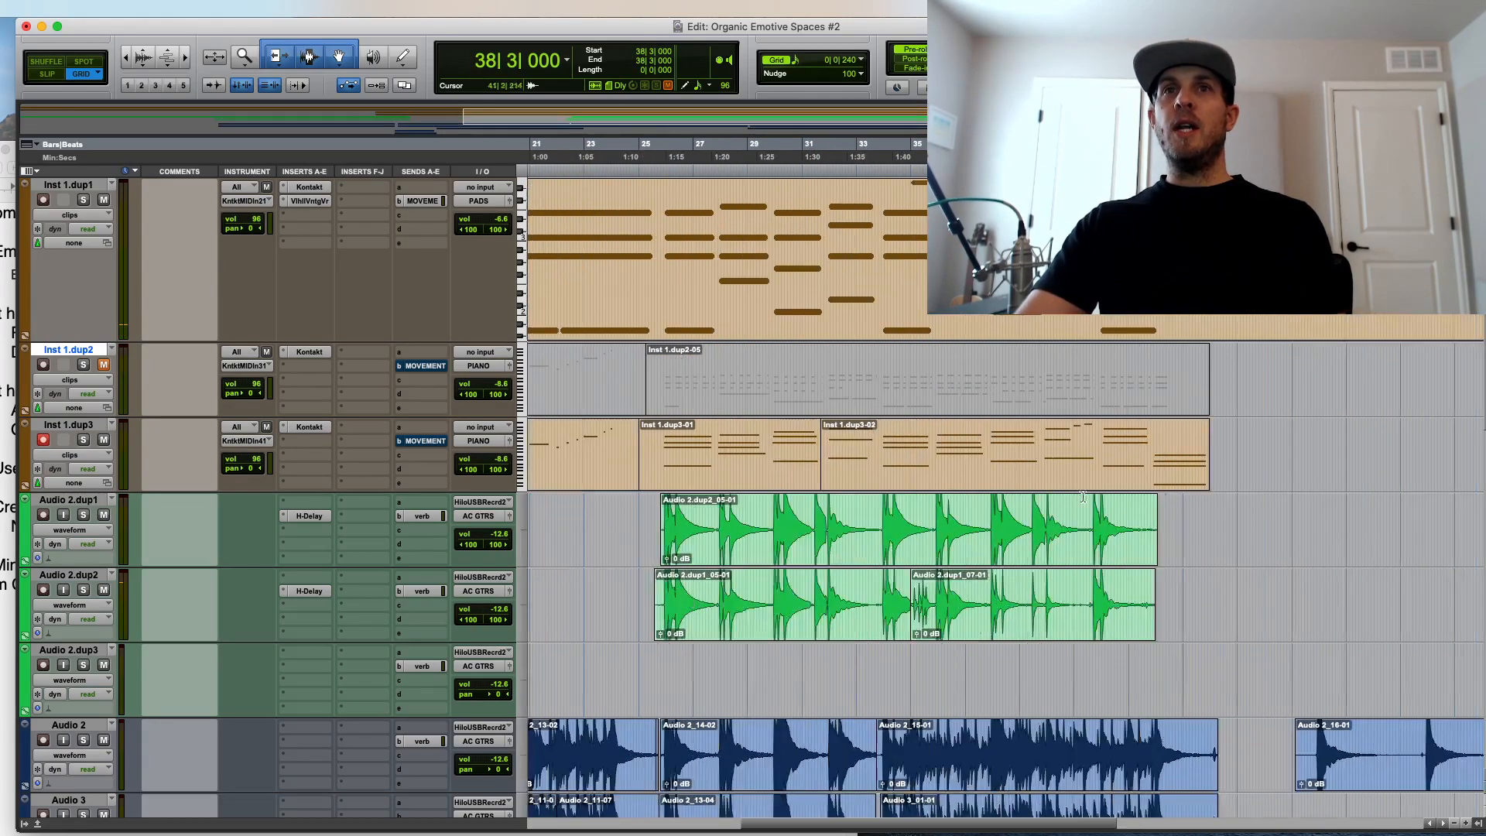
{"action": "key", "text": "r"}
{"action": "scroll", "coordinate": [1067, 507], "scroll_direction": "up", "scroll_amount": 3}
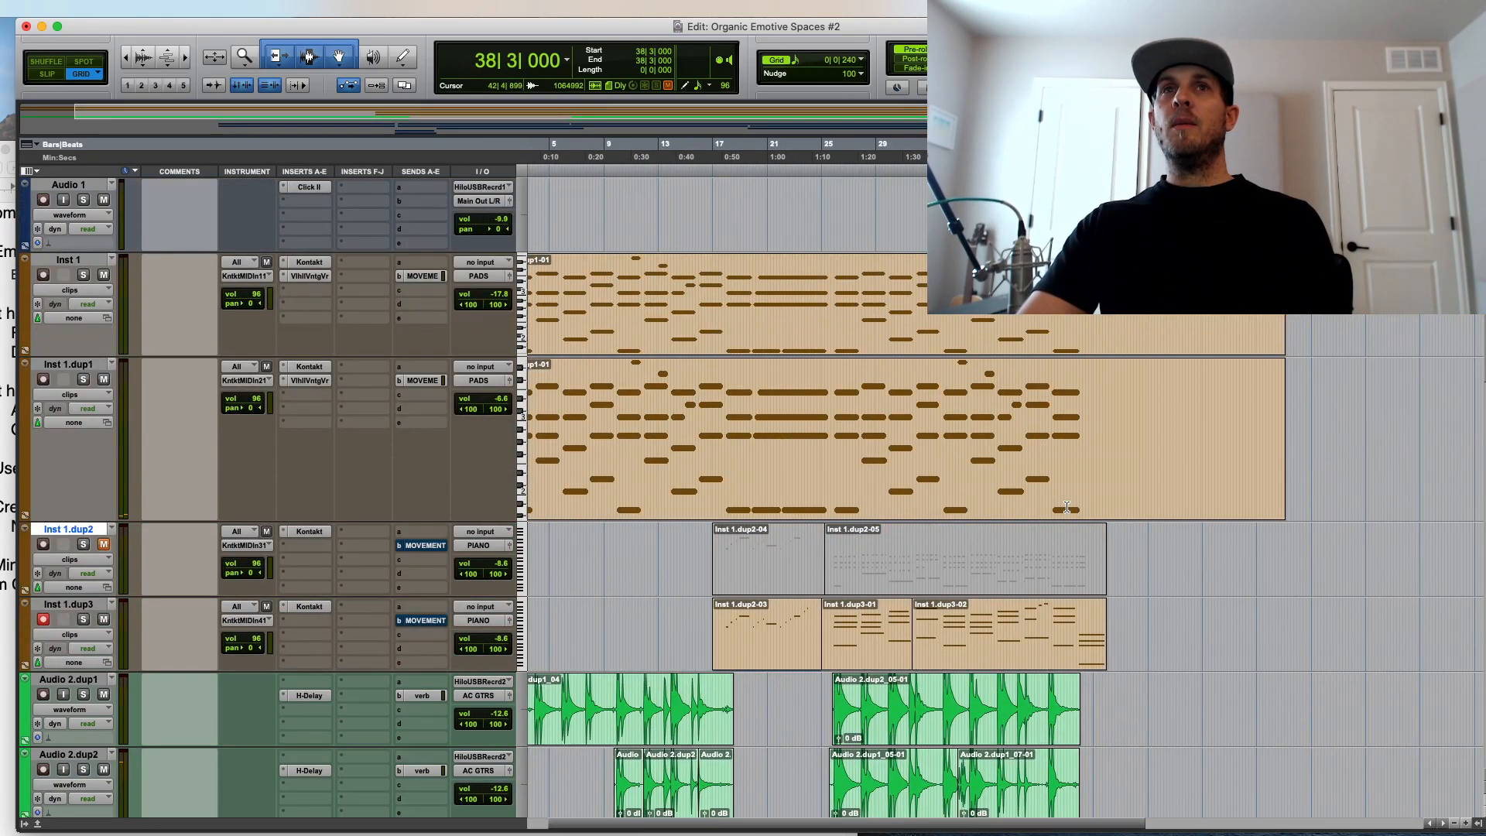
{"action": "key", "text": "r"}
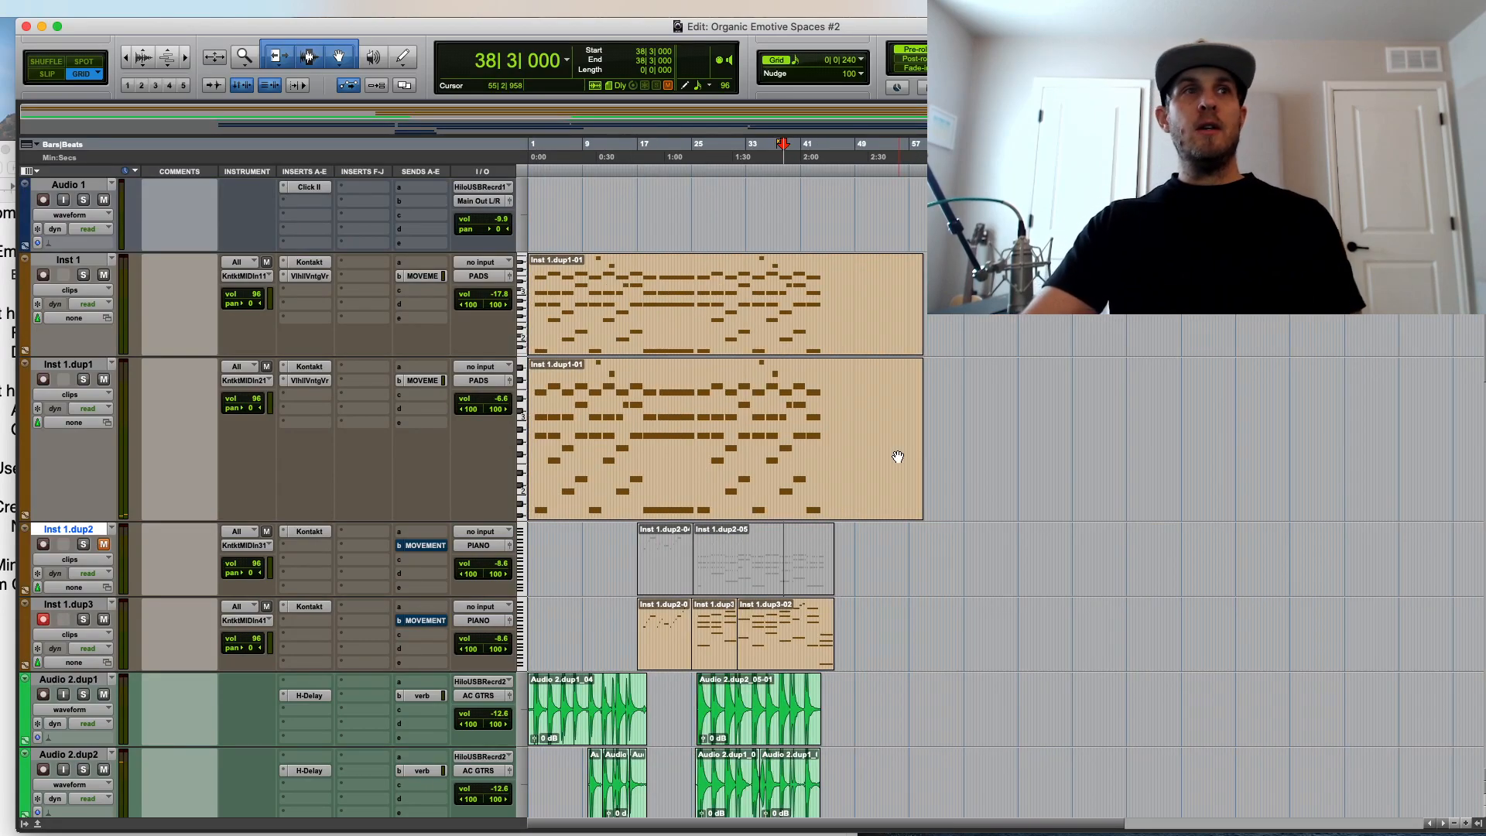